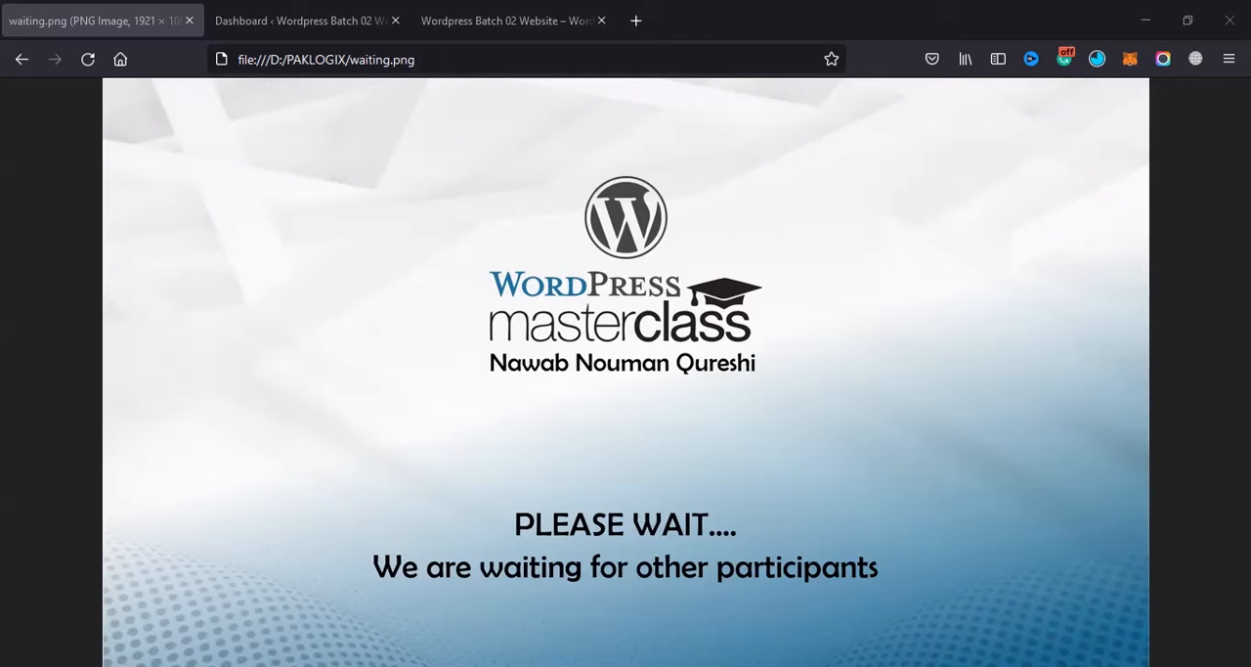
Step: Switch to the WordPress dashboard of the Batch 02 site and open the page for adding new plugins
{"action": "left_click", "coordinate": [239, 13]}
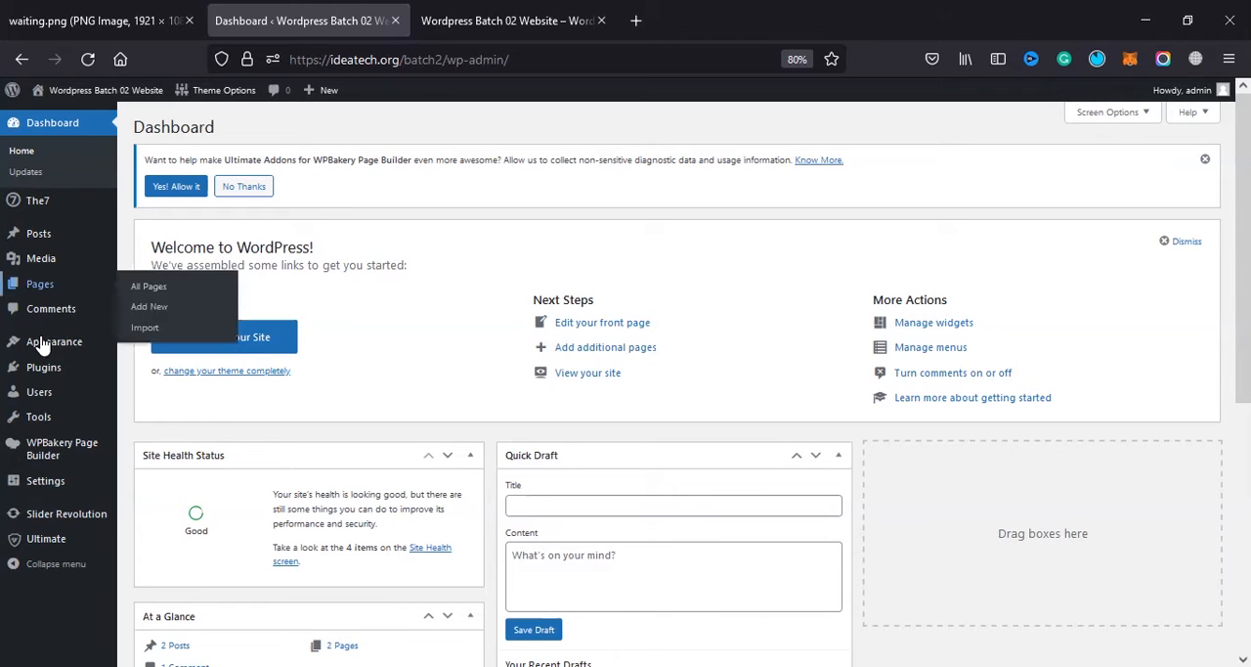
{"action": "mouse_move", "coordinate": [51, 349]}
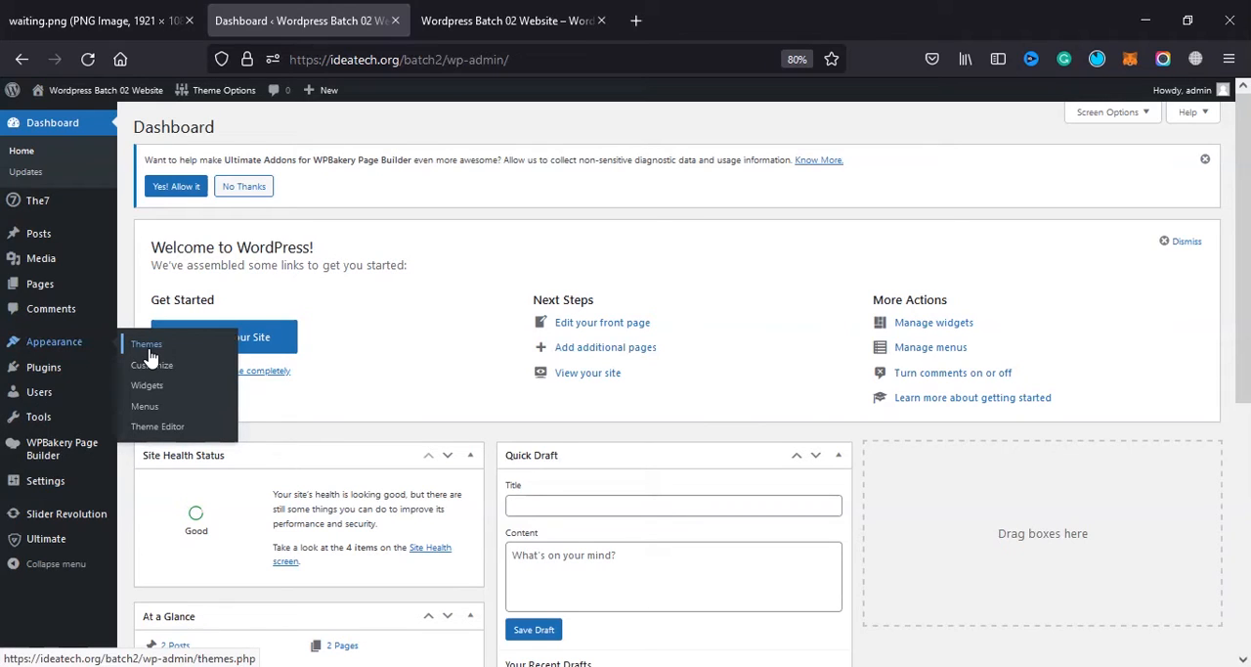
{"action": "left_click", "coordinate": [56, 379]}
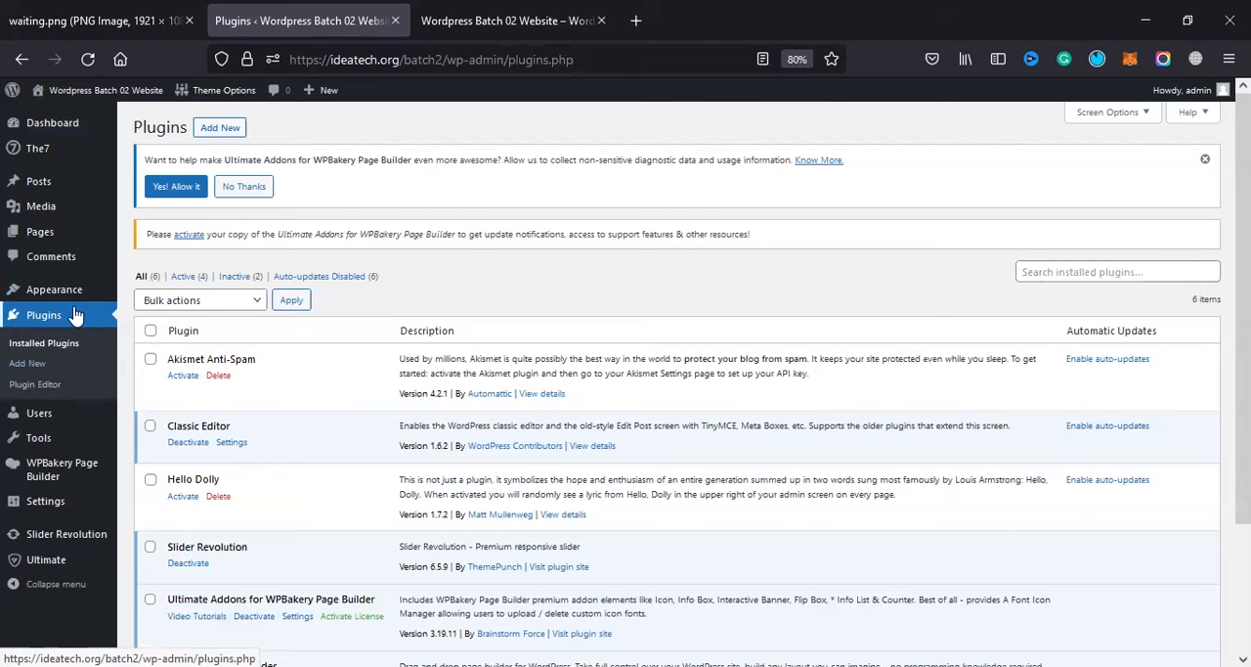
{"action": "mouse_move", "coordinate": [39, 282]}
{"action": "left_click", "coordinate": [229, 135]}
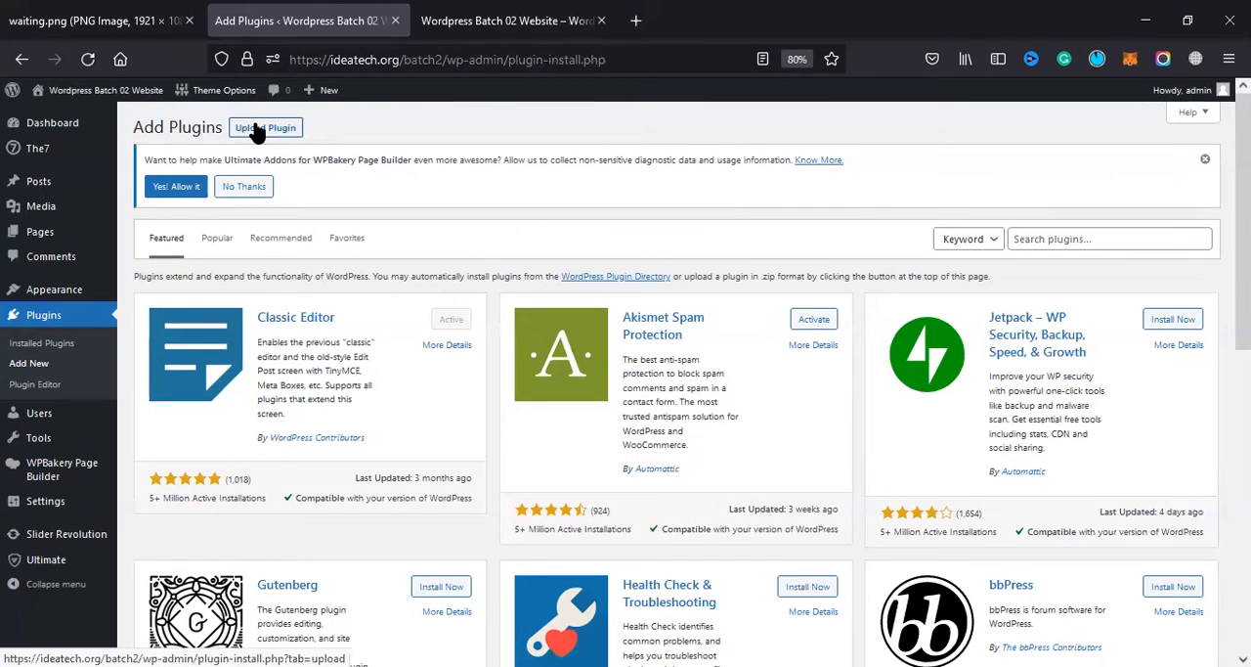
Step: Search the plugin directory for WooCommerce
{"action": "scroll", "coordinate": [420, 548], "scroll_direction": "down", "scroll_amount": 5}
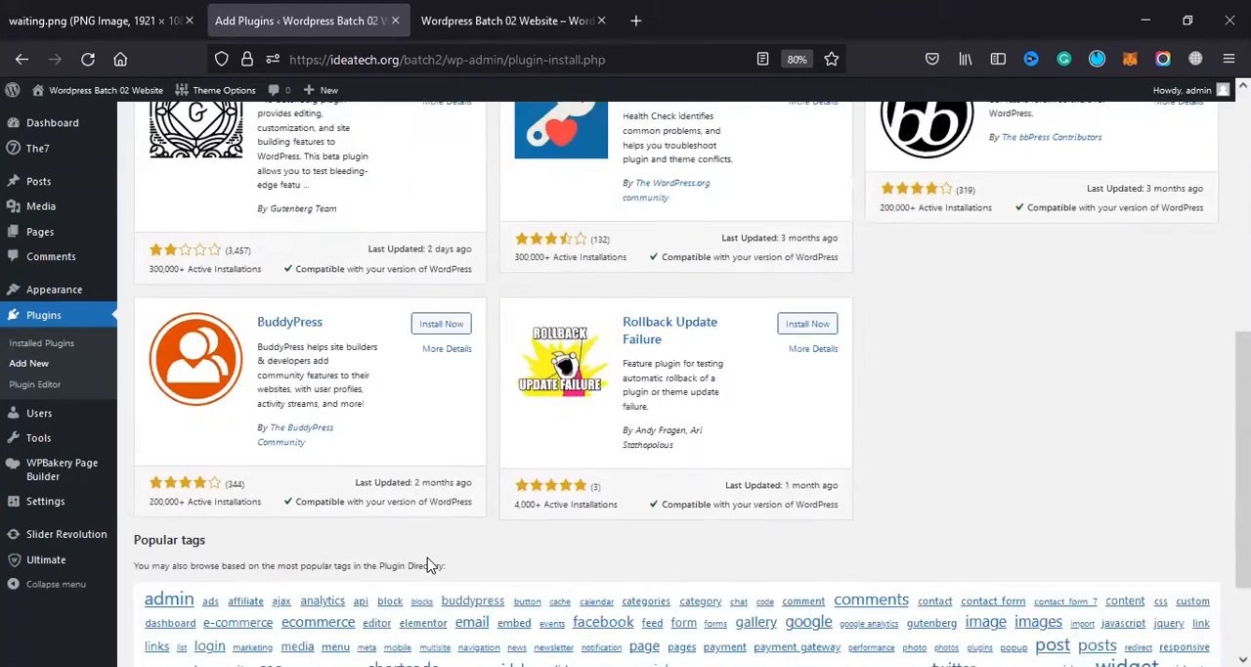
{"action": "scroll", "coordinate": [436, 567], "scroll_direction": "up", "scroll_amount": 5}
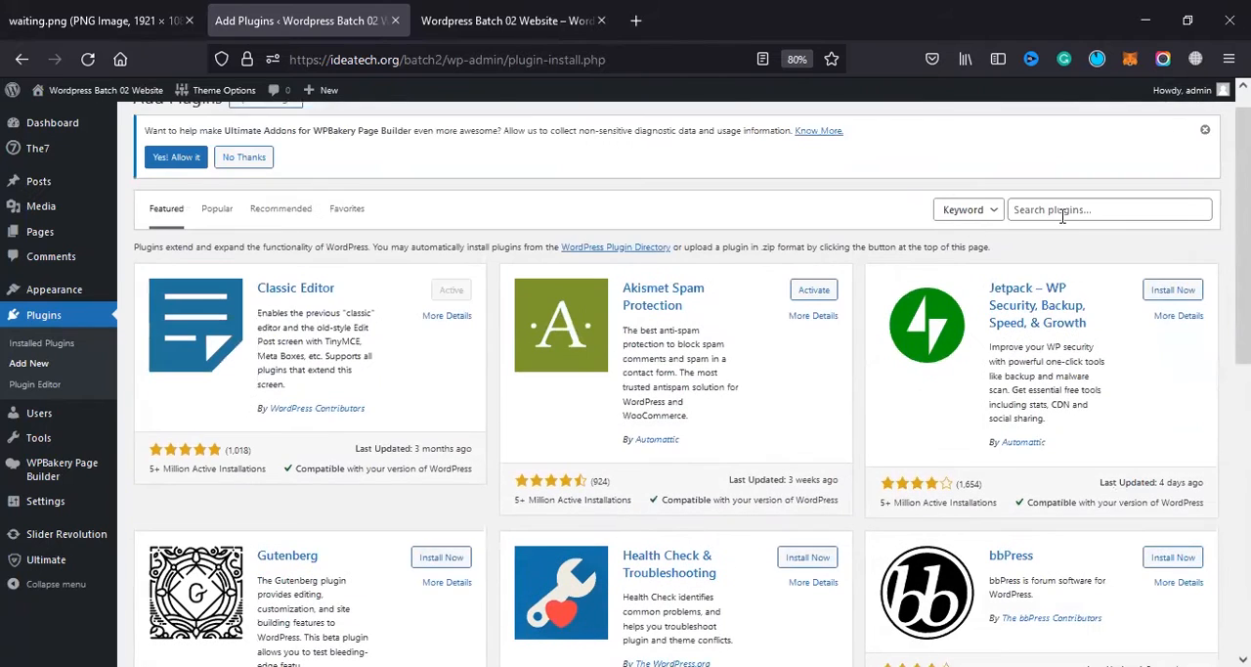
{"action": "left_click", "coordinate": [1063, 216]}
{"action": "type", "text": "w"}
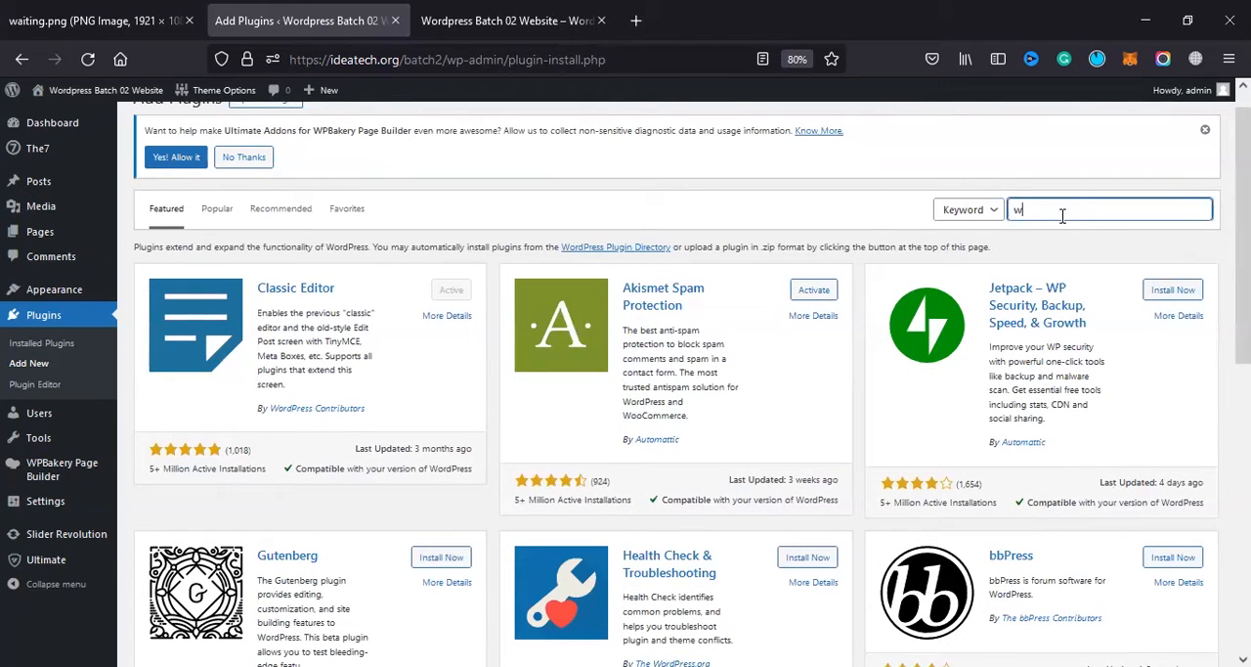
{"action": "type", "text": "oo"}
{"action": "left_click", "coordinate": [1063, 226]}
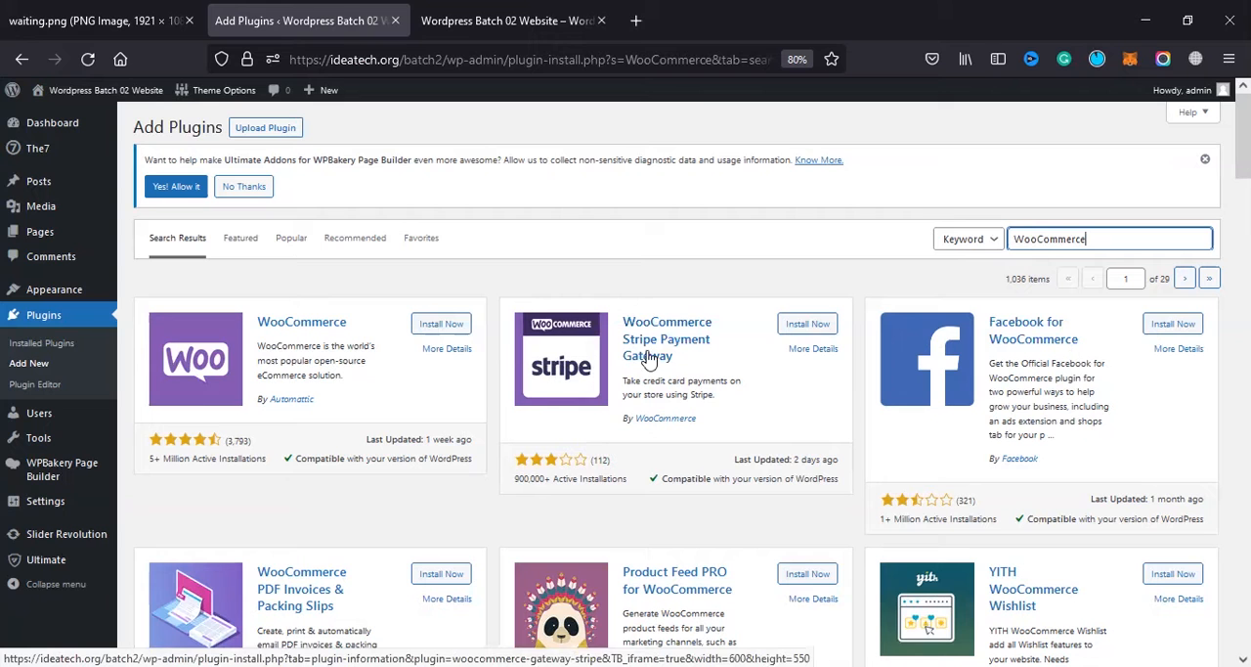
Step: Look through the WooCommerce search results, comparing the main plugin with the add-ons for payments, invoices, wishlists and product feeds
{"action": "scroll", "coordinate": [286, 344], "scroll_direction": "down", "scroll_amount": 4}
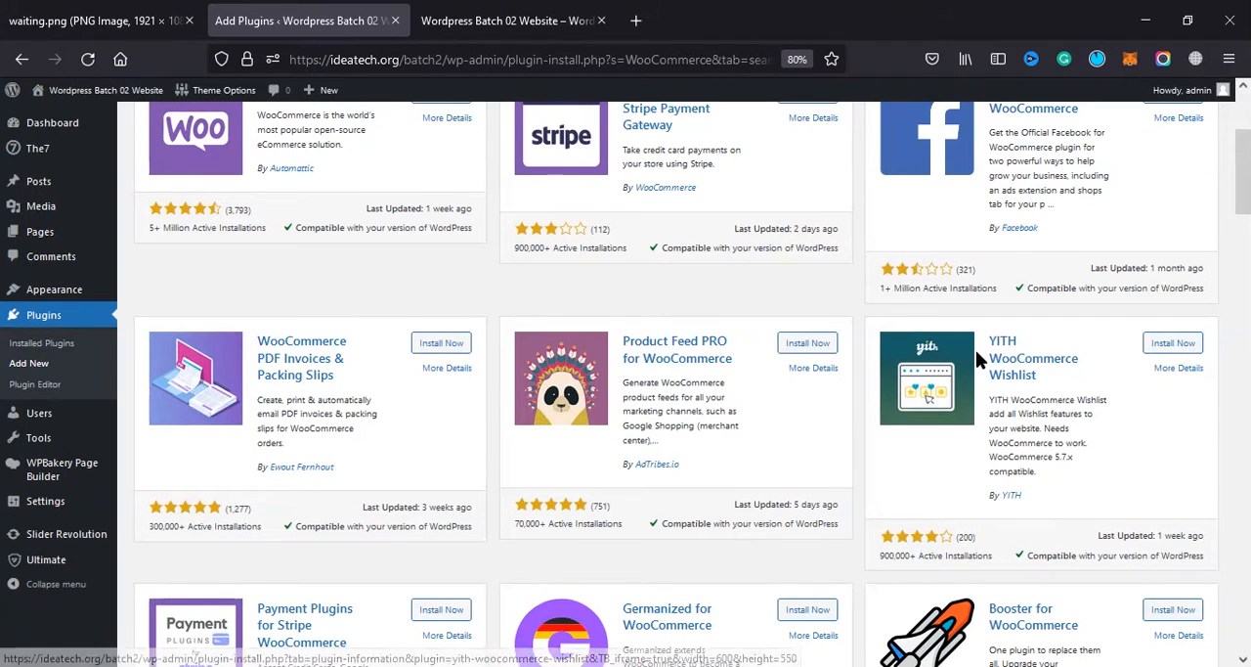
{"action": "scroll", "coordinate": [977, 359], "scroll_direction": "down", "scroll_amount": 1}
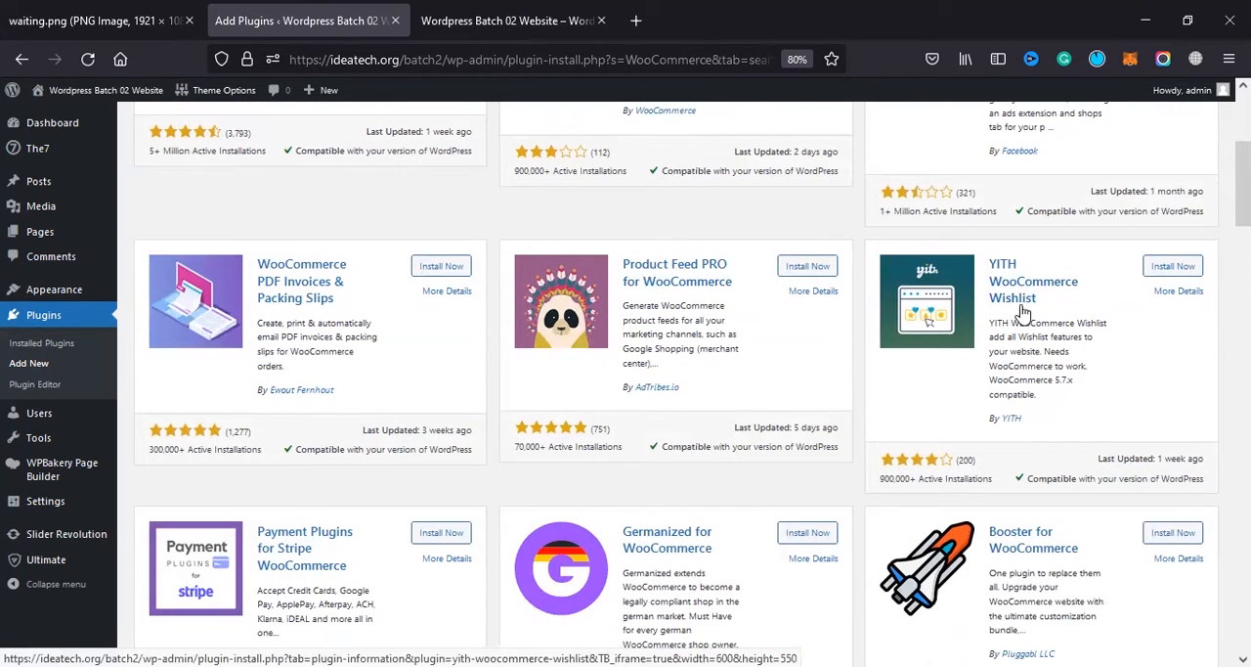
{"action": "scroll", "coordinate": [986, 443], "scroll_direction": "down", "scroll_amount": 4}
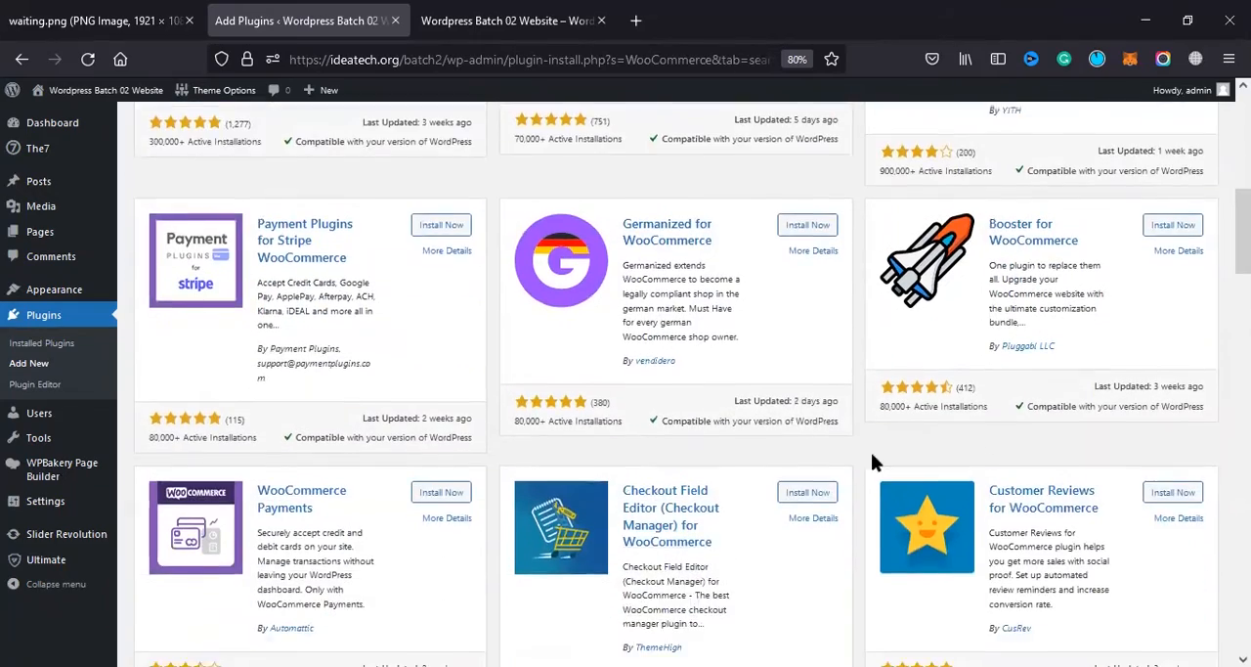
{"action": "scroll", "coordinate": [986, 443], "scroll_direction": "down", "scroll_amount": 6}
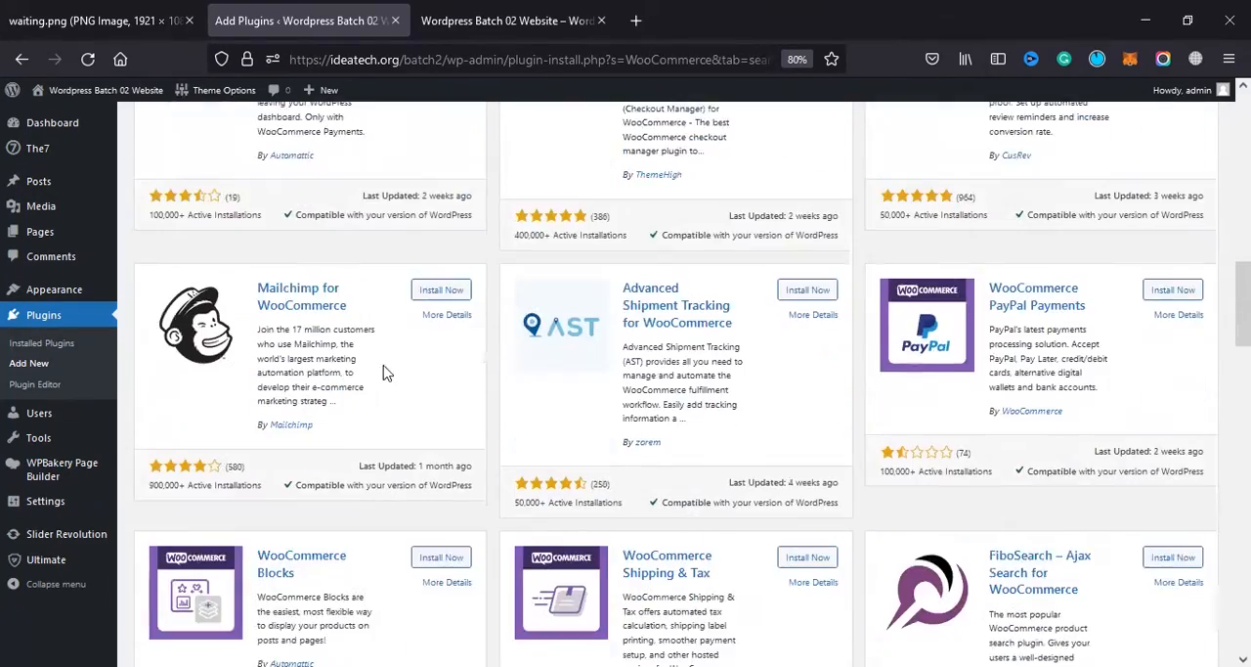
{"action": "scroll", "coordinate": [811, 209], "scroll_direction": "down", "scroll_amount": 4}
{"action": "scroll", "coordinate": [996, 387], "scroll_direction": "down", "scroll_amount": 3}
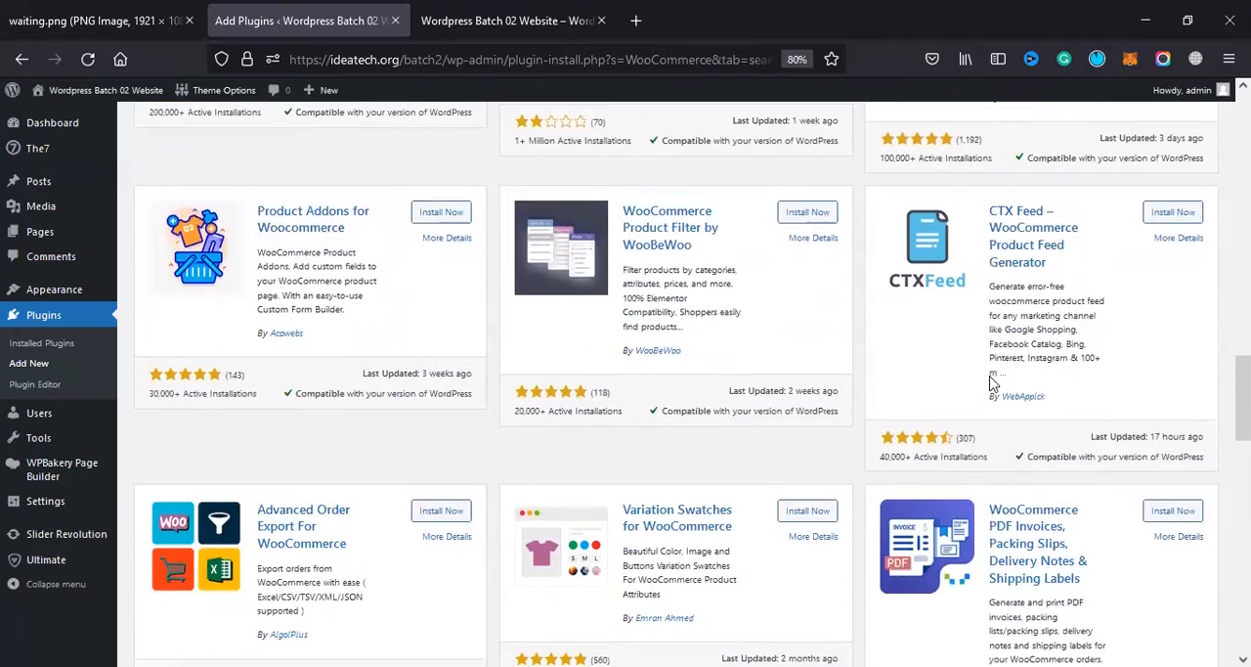
{"action": "scroll", "coordinate": [807, 313], "scroll_direction": "down", "scroll_amount": 3}
{"action": "scroll", "coordinate": [449, 328], "scroll_direction": "up", "scroll_amount": 4}
{"action": "scroll", "coordinate": [307, 342], "scroll_direction": "up", "scroll_amount": 15}
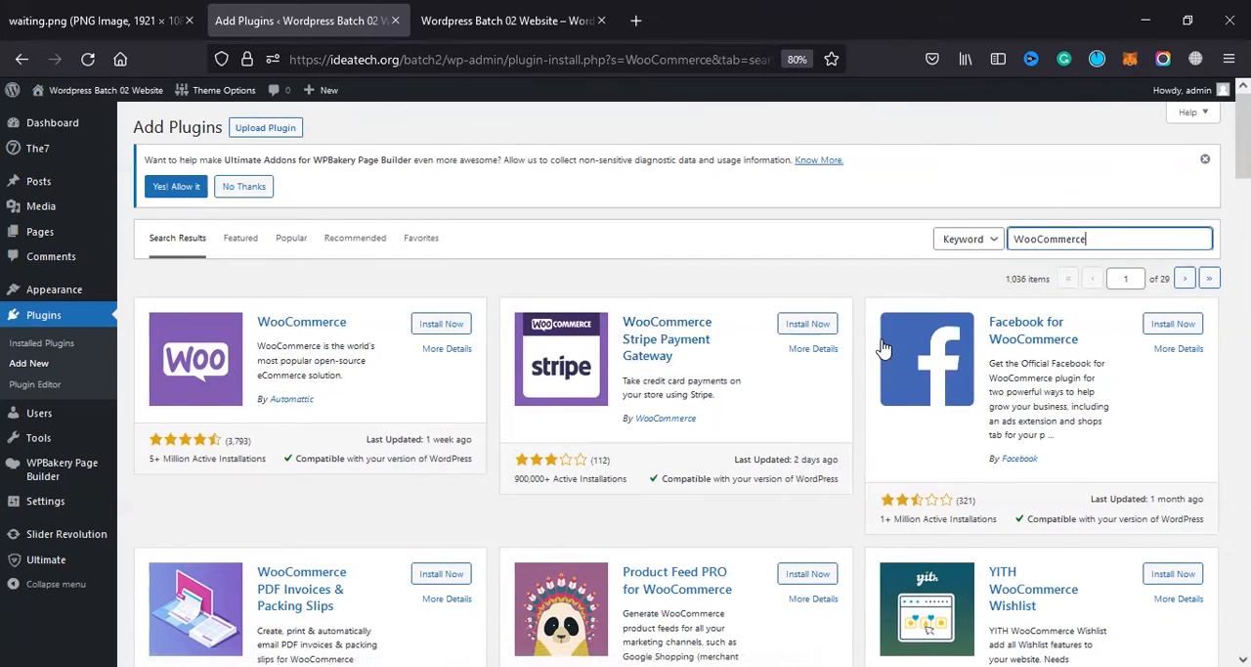
{"action": "scroll", "coordinate": [880, 340], "scroll_direction": "down", "scroll_amount": 6}
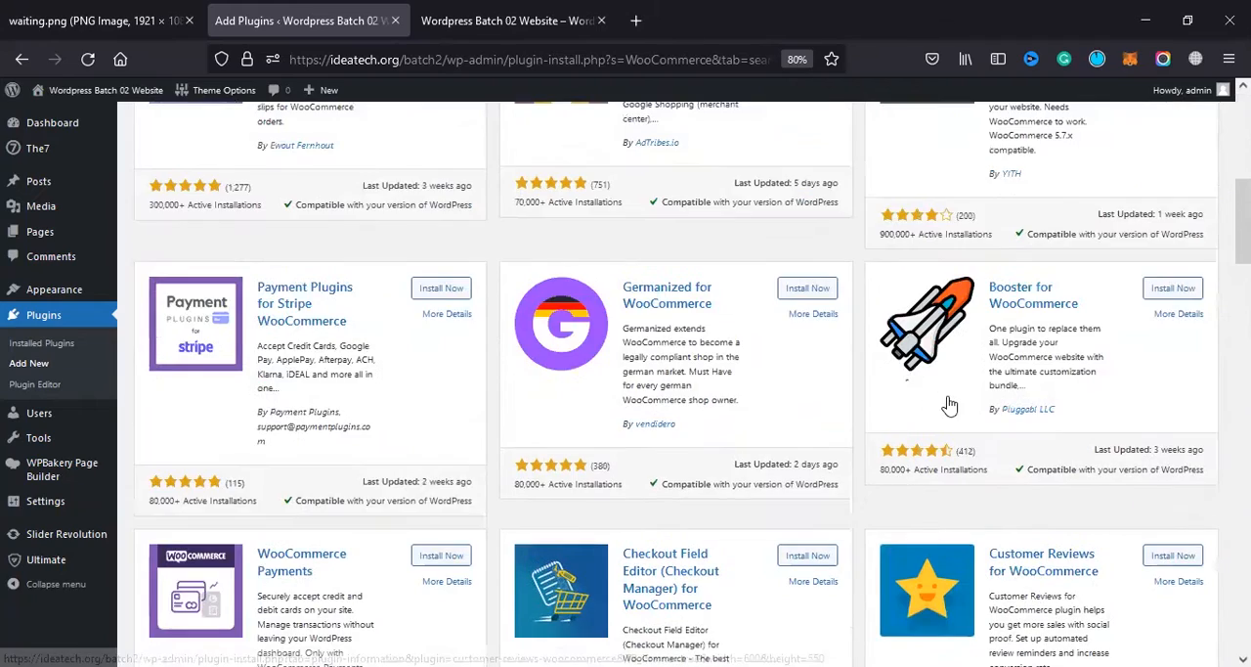
{"action": "scroll", "coordinate": [938, 352], "scroll_direction": "up", "scroll_amount": 6}
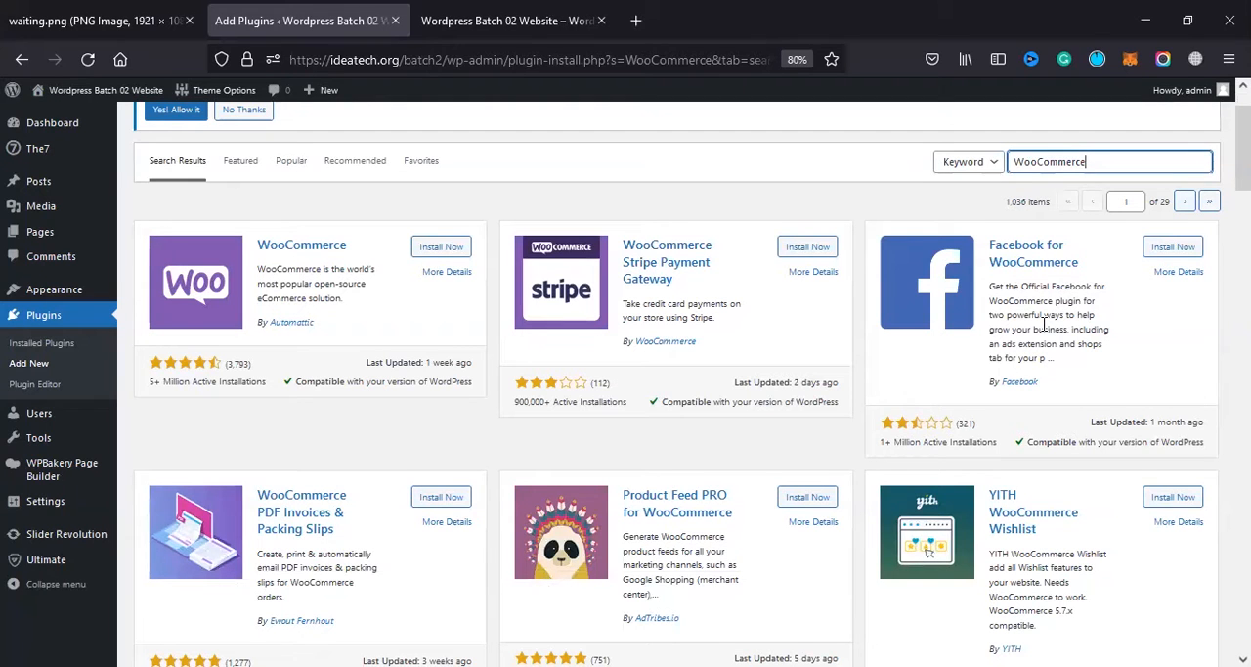
{"action": "scroll", "coordinate": [929, 295], "scroll_direction": "down", "scroll_amount": 3}
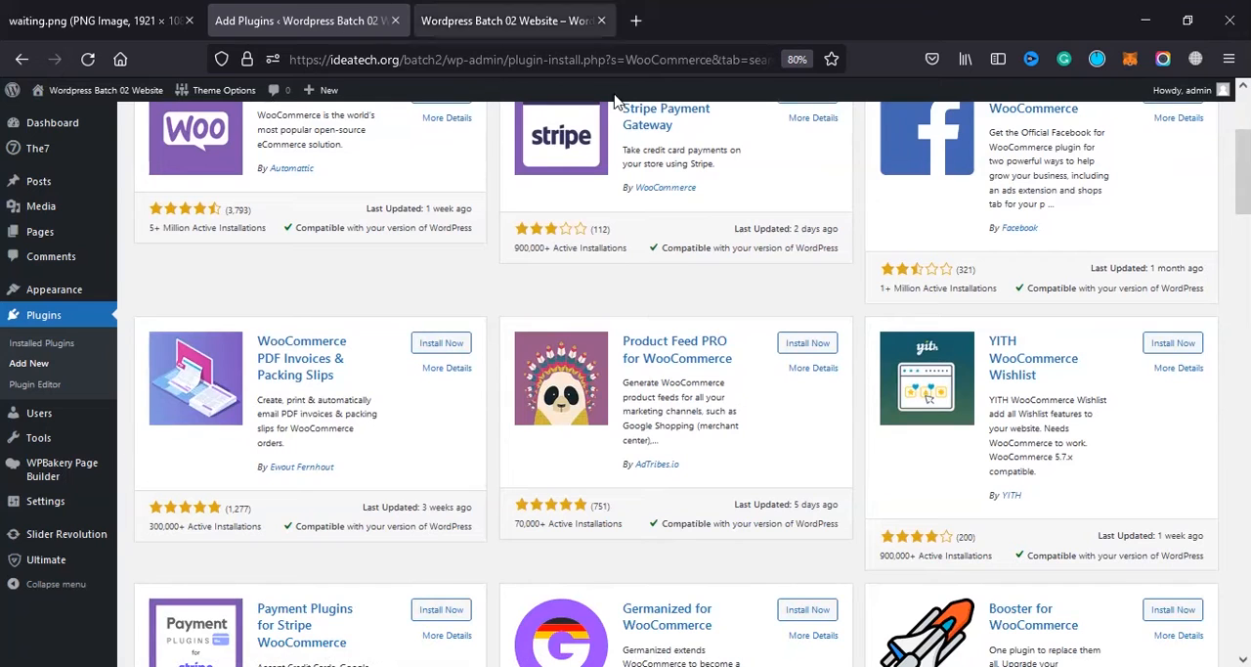
Step: Open themeforest.net in a new browser tab and go to its Code marketplace, CodeCanyon
{"action": "key", "text": "ctrl+t"}
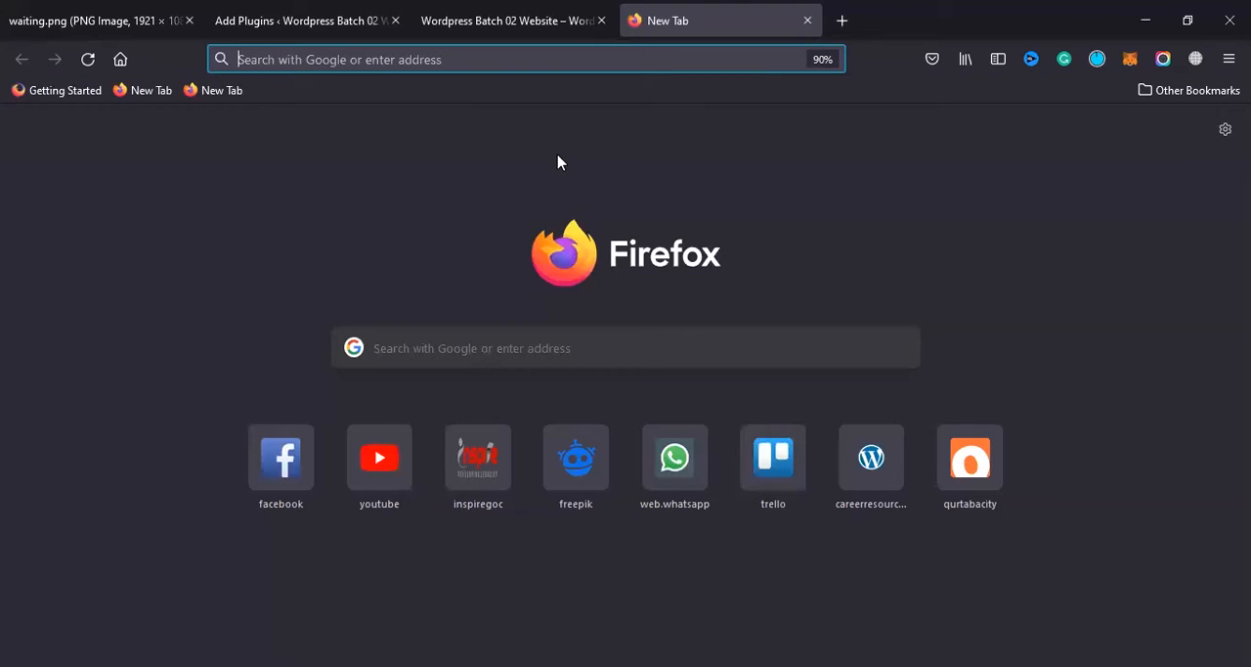
{"action": "type", "text": "themeforest.net"}
{"action": "key", "text": "Return"}
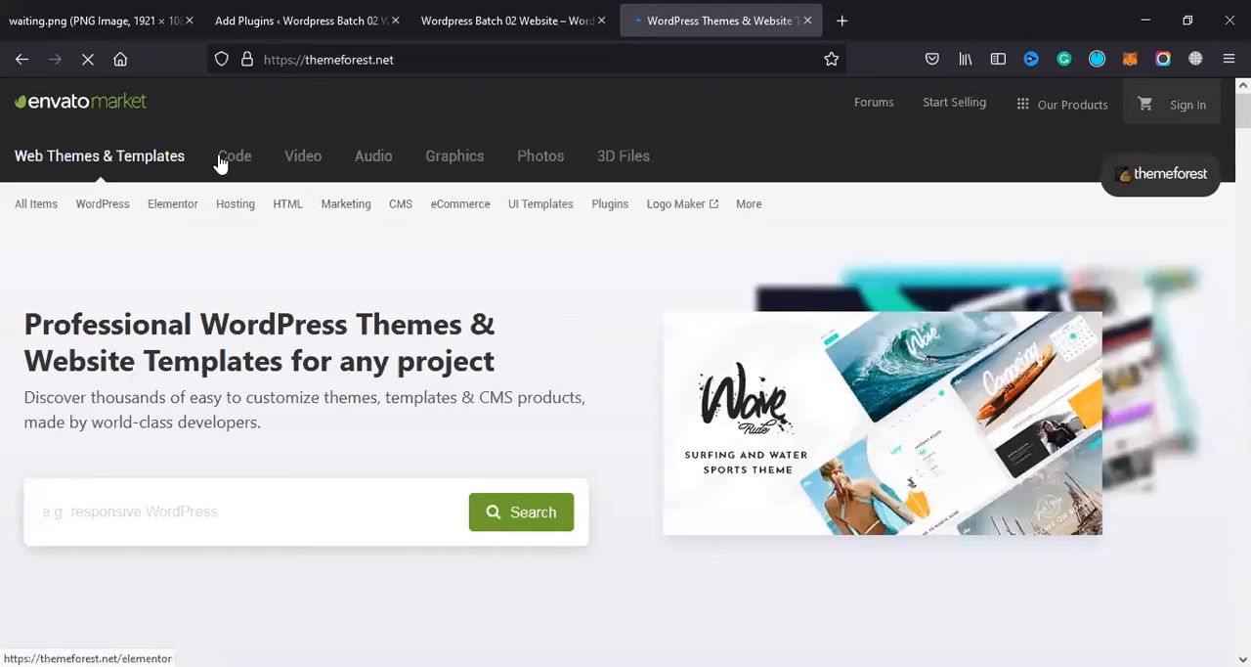
{"action": "left_click", "coordinate": [226, 159]}
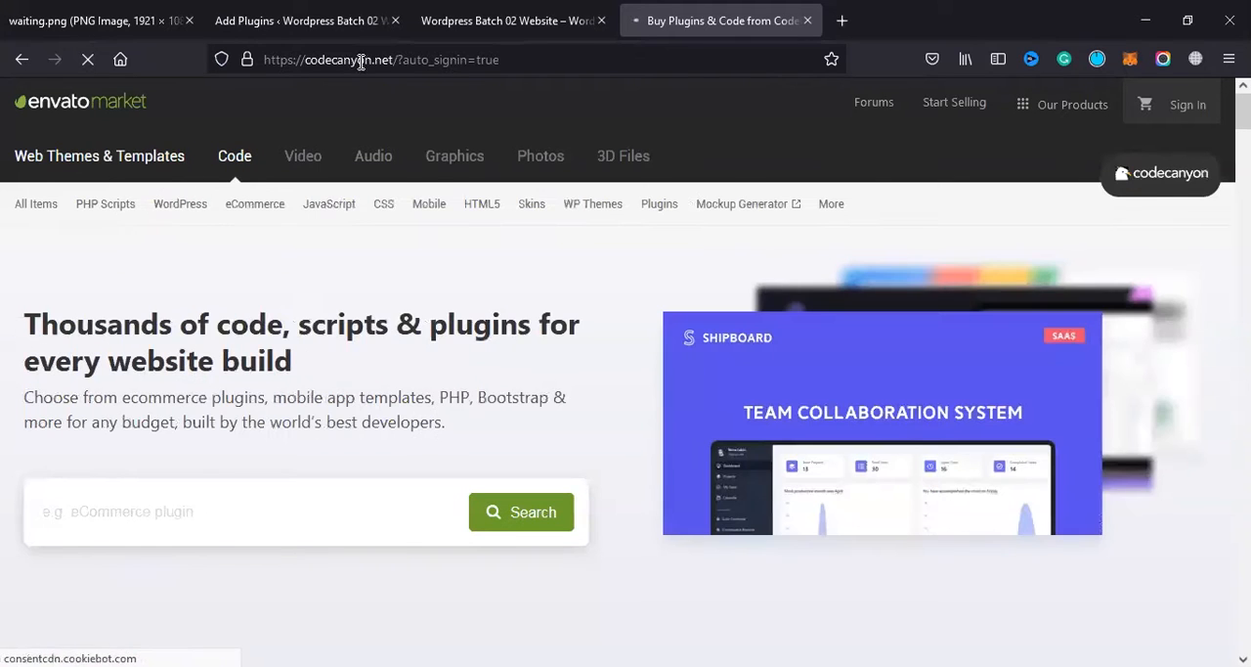
{"action": "left_click_drag", "start_coordinate": [305, 59], "coordinate": [368, 68]}
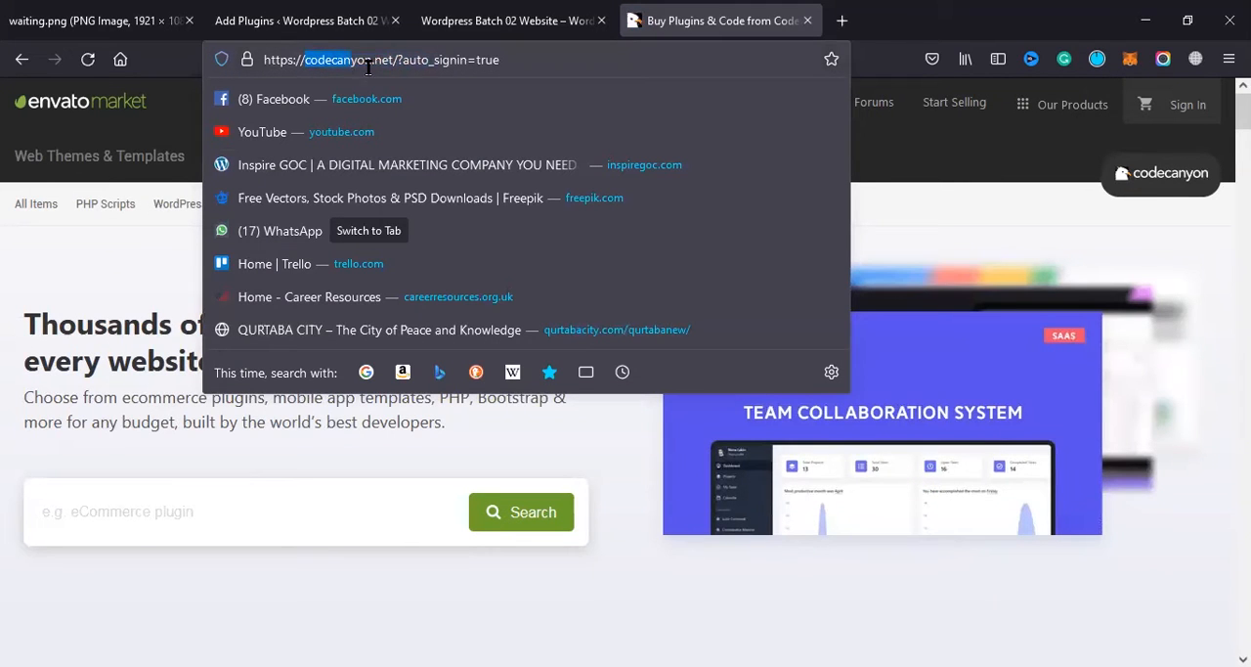
{"action": "left_click", "coordinate": [403, 55]}
{"action": "left_click", "coordinate": [3, 244]}
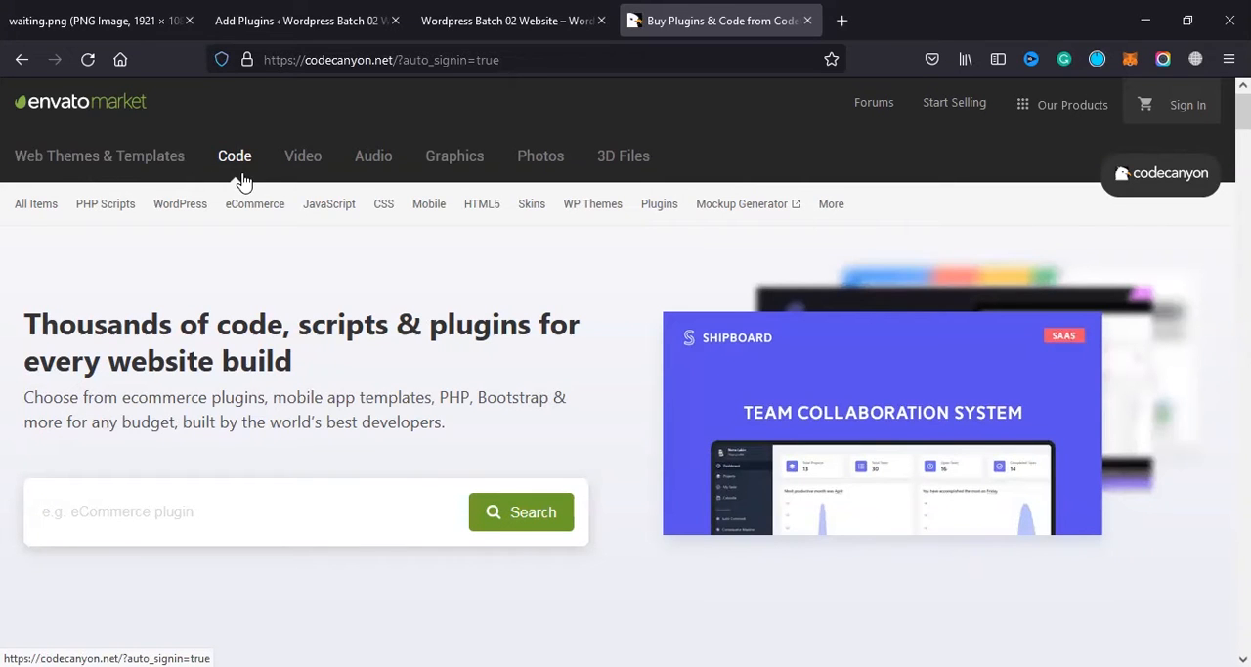
Step: Search CodeCanyon for woocommerce within the WordPress category and sort the results by best sellers
{"action": "scroll", "coordinate": [207, 250], "scroll_direction": "down", "scroll_amount": 4}
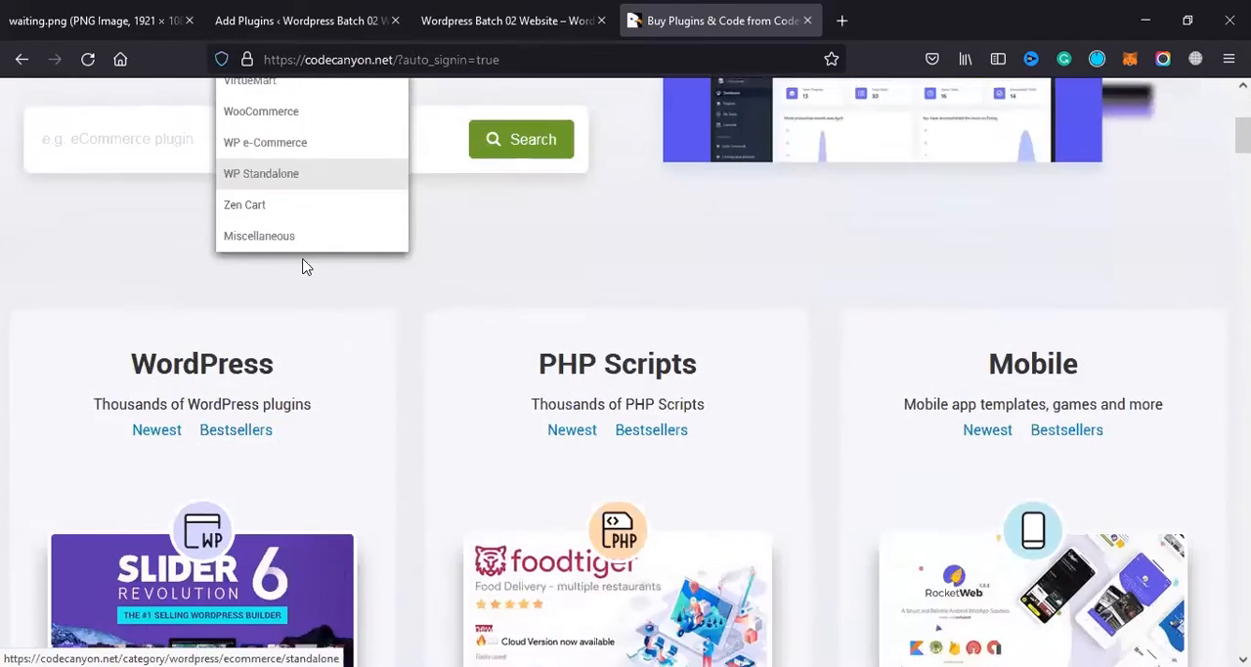
{"action": "scroll", "coordinate": [207, 442], "scroll_direction": "up", "scroll_amount": 3}
{"action": "left_click", "coordinate": [213, 433]}
{"action": "type", "text": "w"}
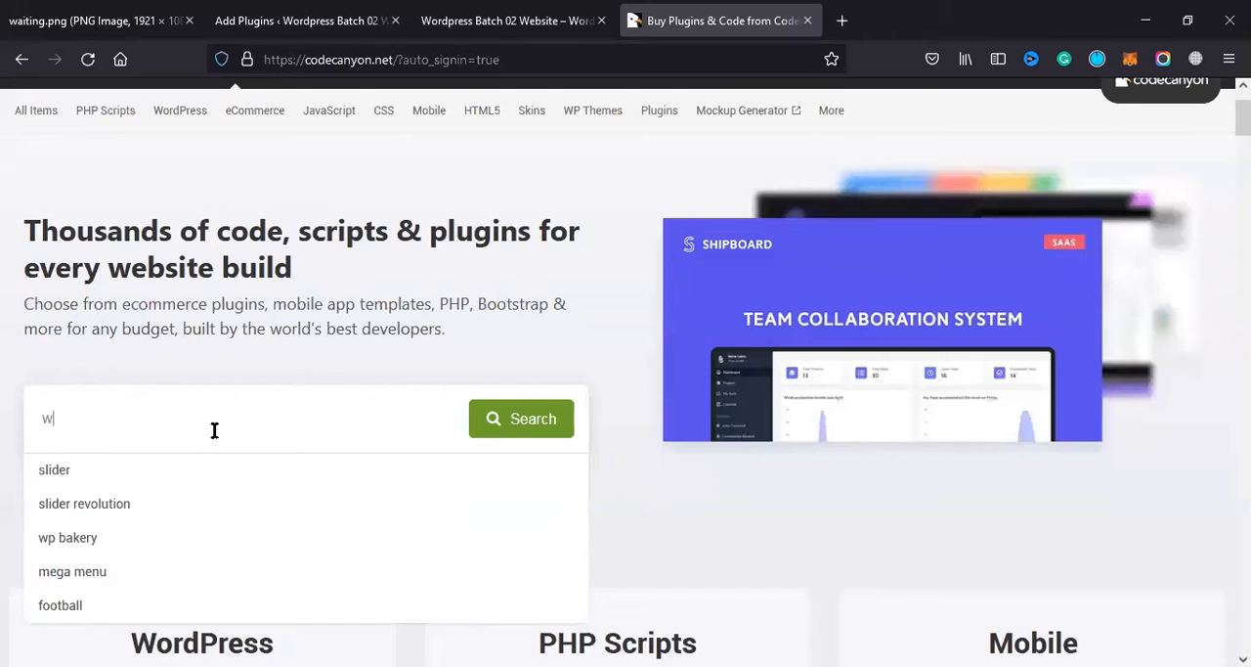
{"action": "type", "text": "ooco"}
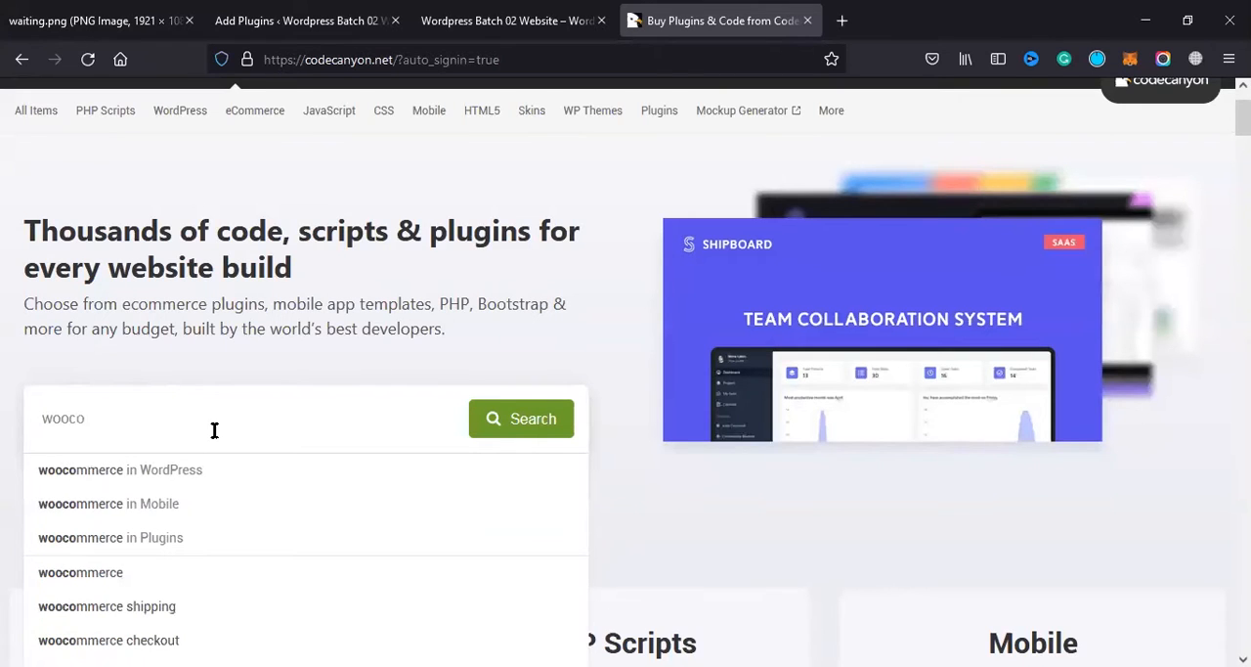
{"action": "key", "text": "Down"}
{"action": "key", "text": "Return"}
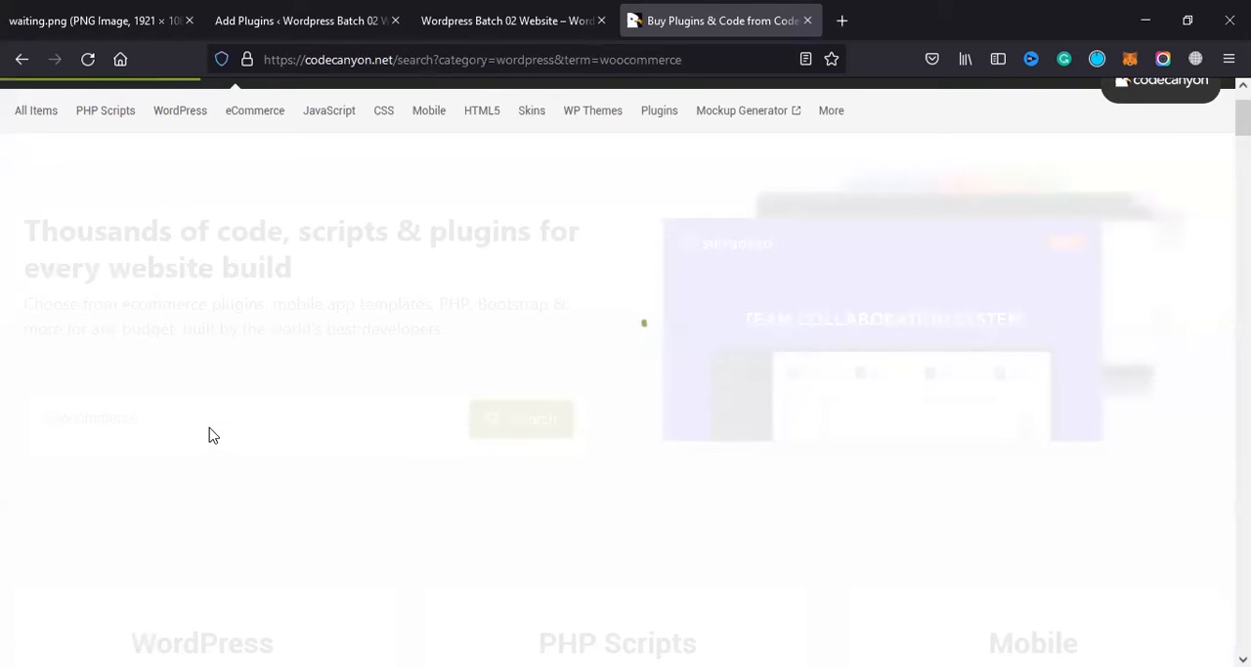
{"action": "scroll", "coordinate": [577, 396], "scroll_direction": "down", "scroll_amount": 3}
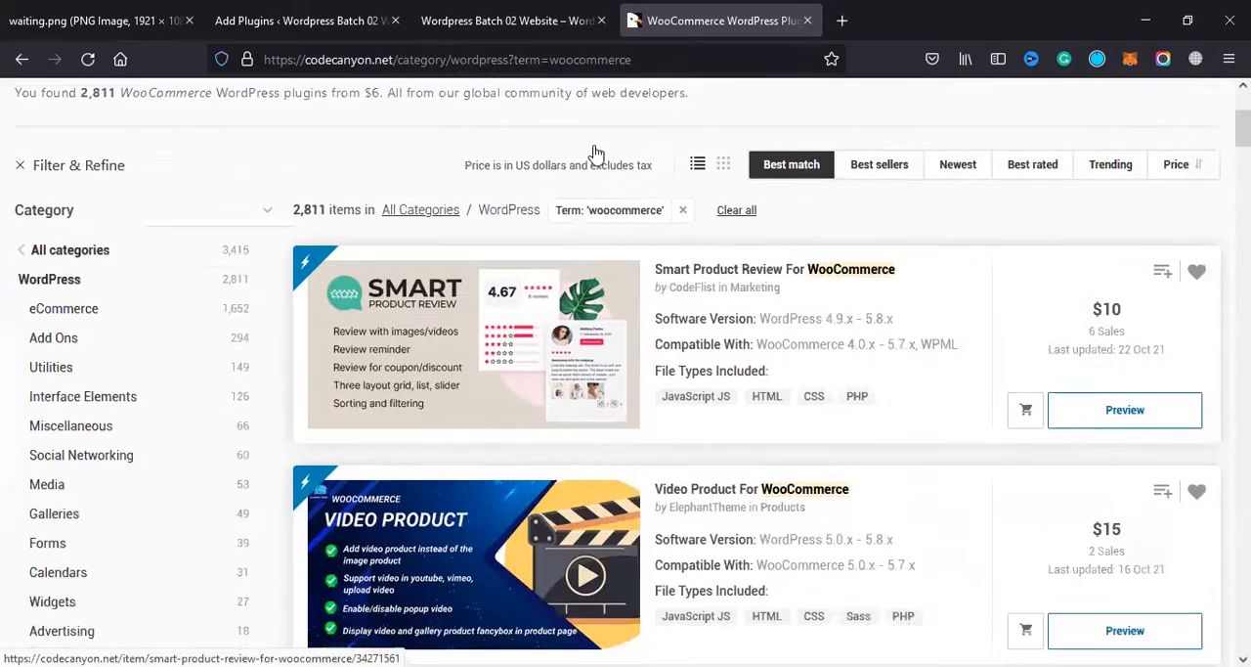
{"action": "left_click", "coordinate": [885, 132]}
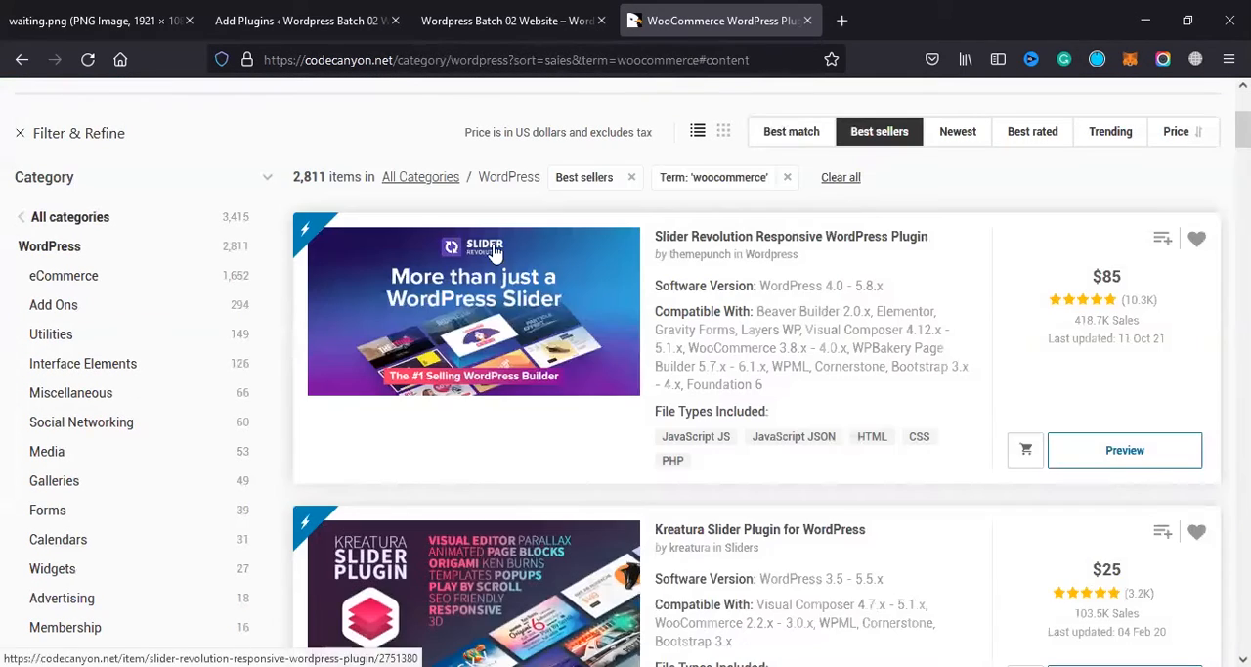
Step: Examine the best-selling WooCommerce-compatible plugins, including their types, prices, ratings and compatibility
{"action": "scroll", "coordinate": [782, 283], "scroll_direction": "down", "scroll_amount": 2}
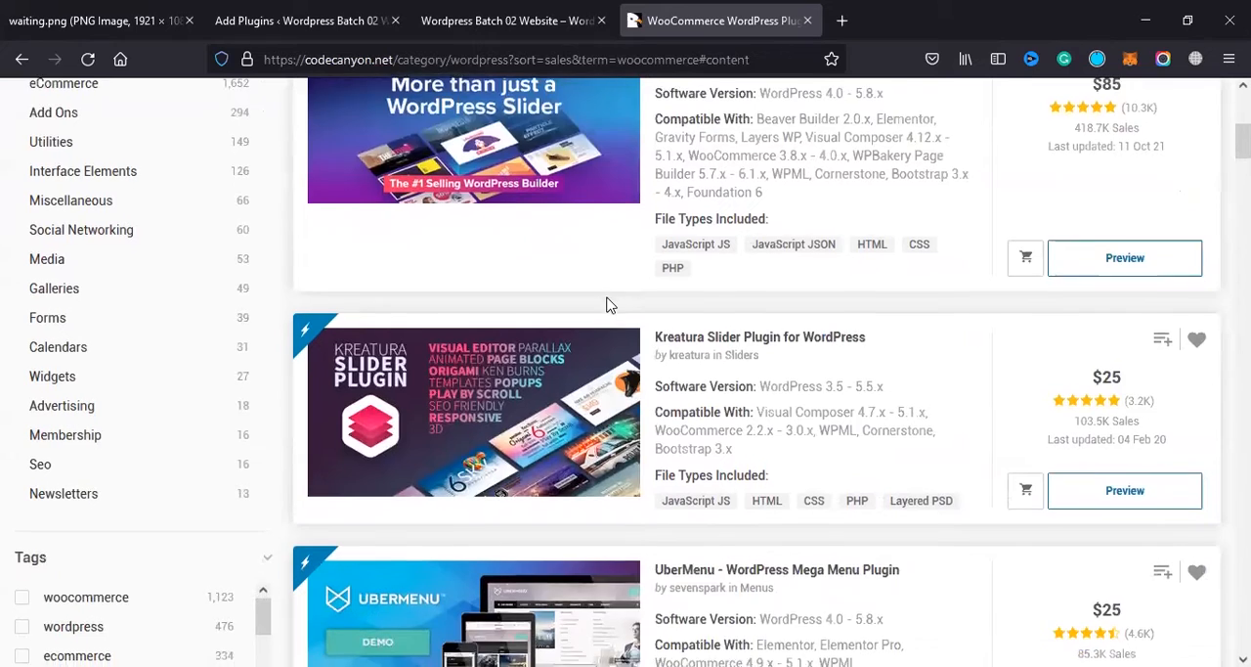
{"action": "scroll", "coordinate": [668, 125], "scroll_direction": "down", "scroll_amount": 3}
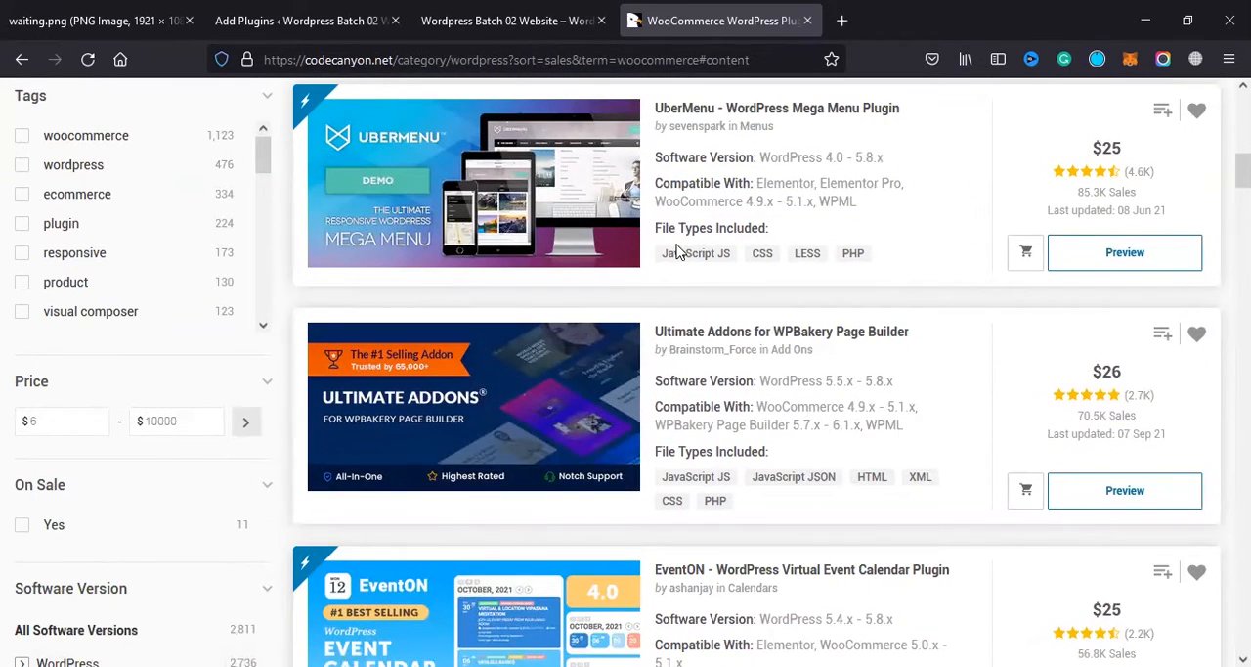
{"action": "scroll", "coordinate": [676, 251], "scroll_direction": "down", "scroll_amount": 1}
{"action": "scroll", "coordinate": [677, 251], "scroll_direction": "up", "scroll_amount": 4}
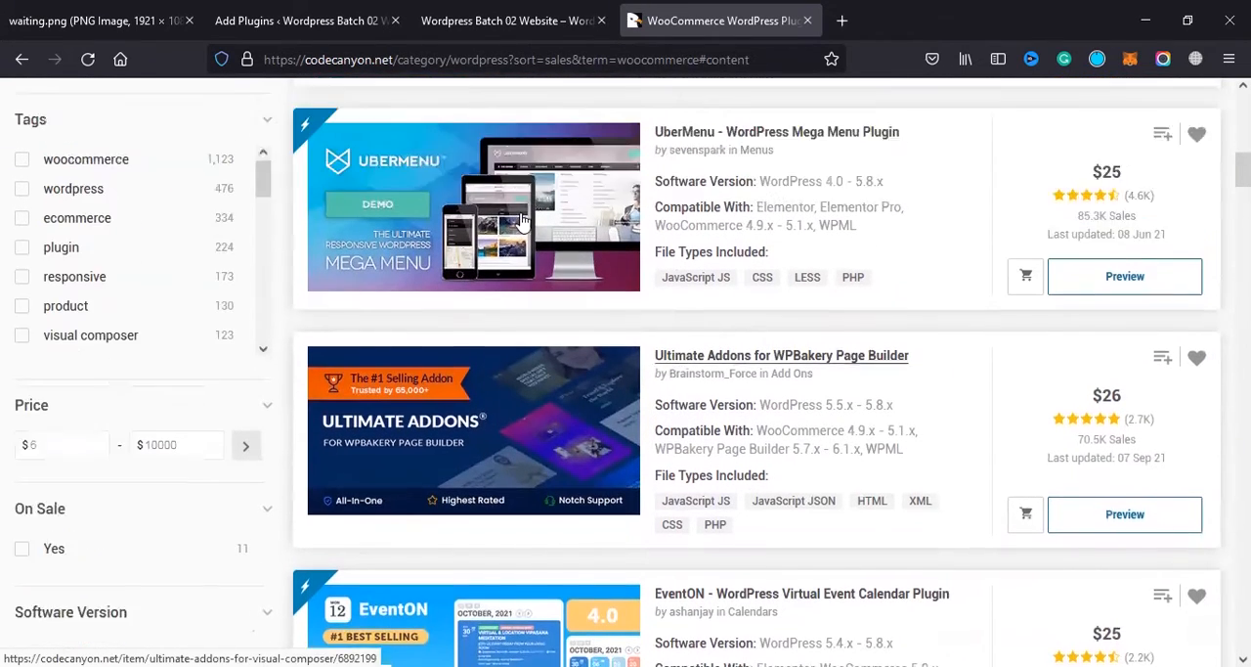
{"action": "scroll", "coordinate": [641, 256], "scroll_direction": "up", "scroll_amount": 2}
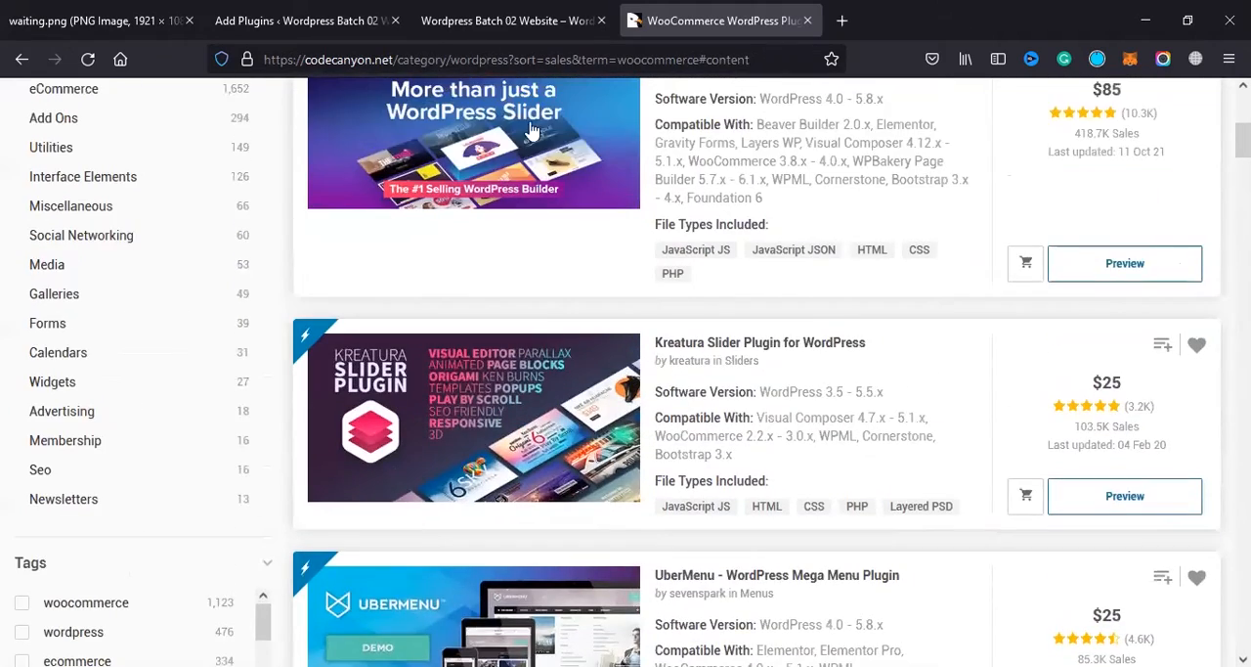
{"action": "scroll", "coordinate": [575, 169], "scroll_direction": "down", "scroll_amount": 2}
{"action": "scroll", "coordinate": [575, 169], "scroll_direction": "down", "scroll_amount": 1}
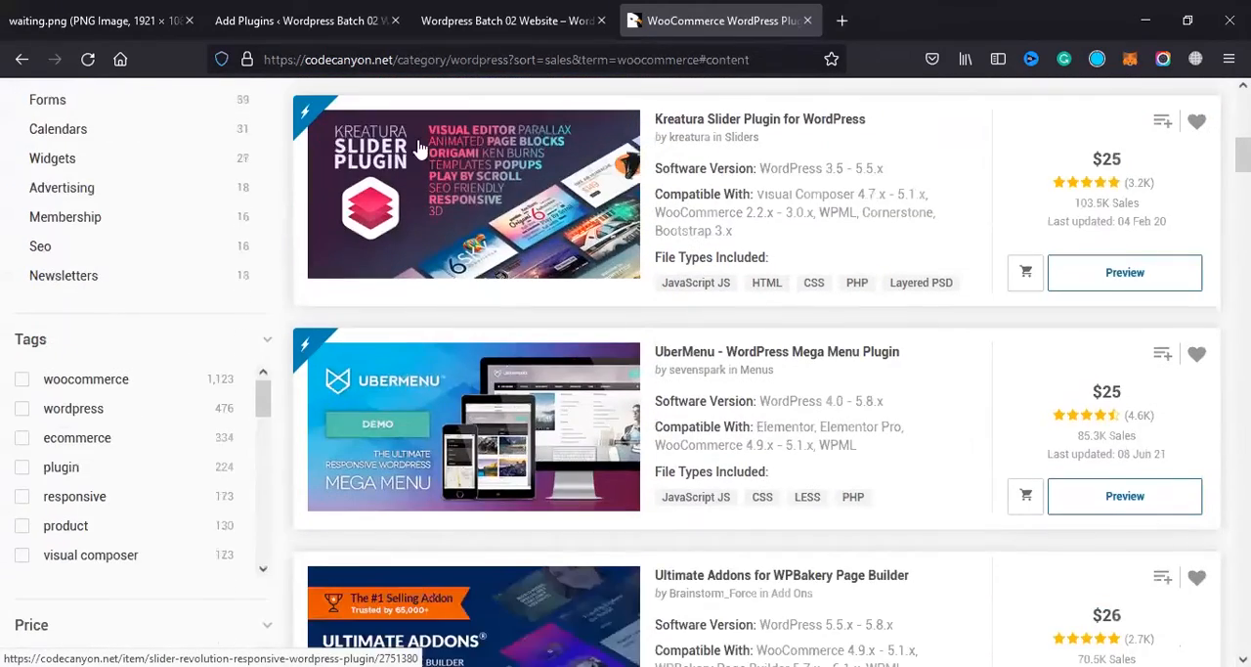
{"action": "scroll", "coordinate": [513, 200], "scroll_direction": "down", "scroll_amount": 9}
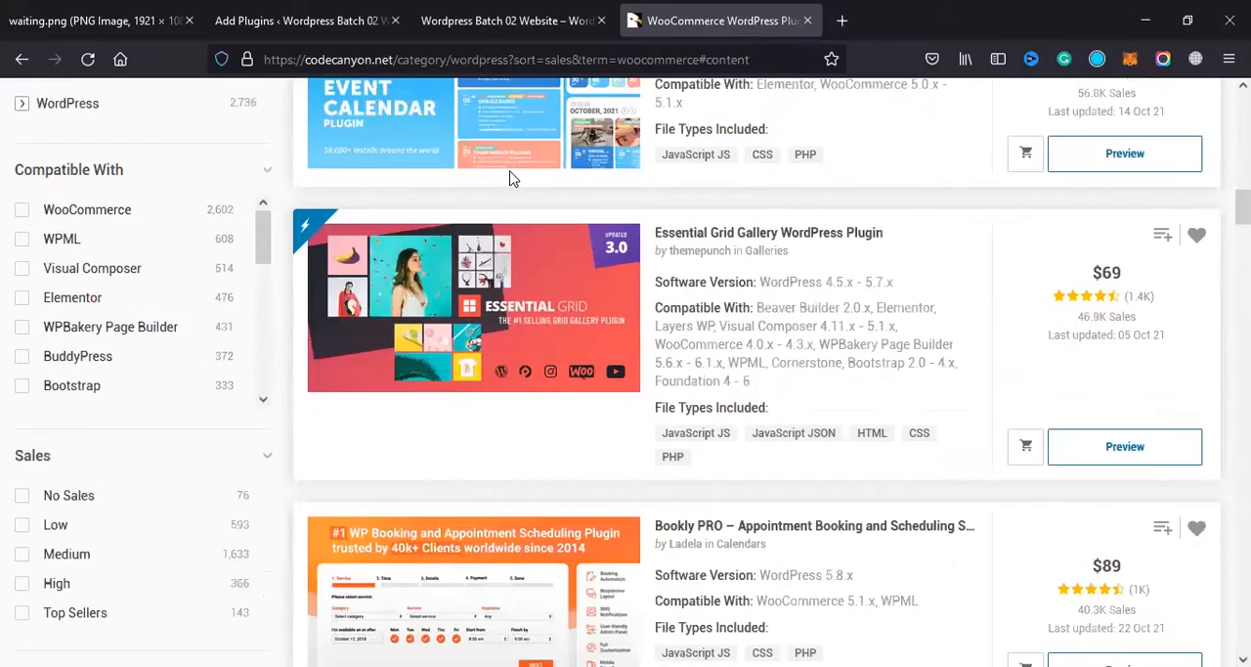
{"action": "scroll", "coordinate": [537, 176], "scroll_direction": "down", "scroll_amount": 2}
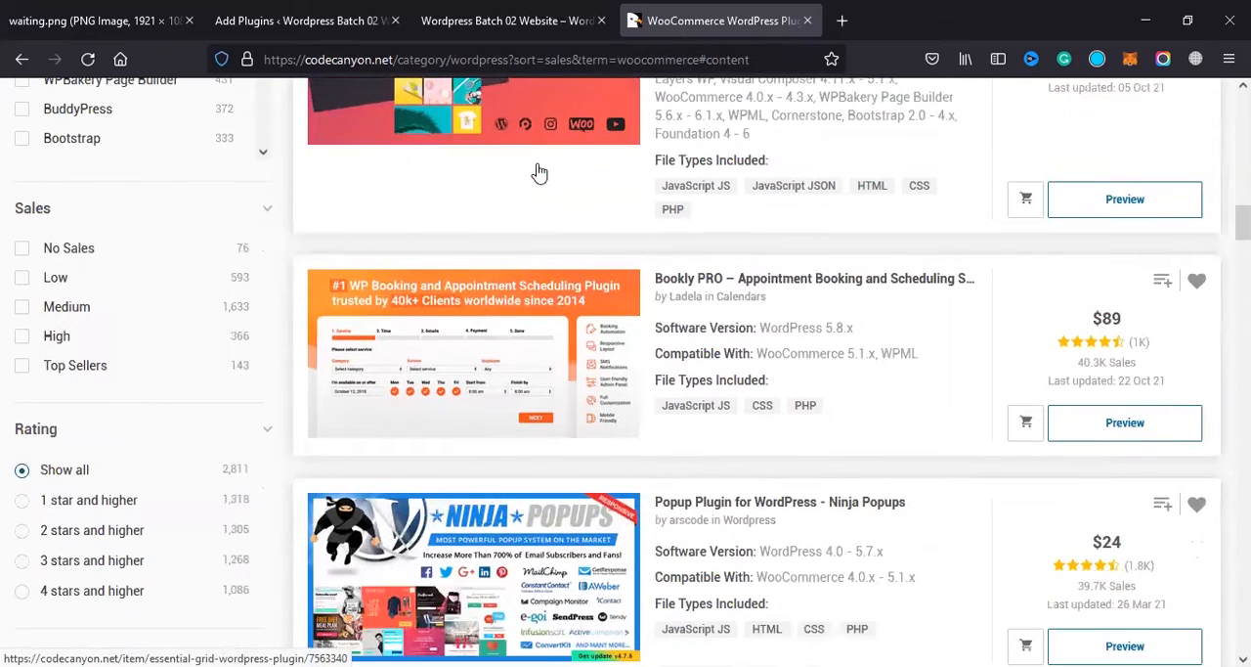
{"action": "scroll", "coordinate": [537, 182], "scroll_direction": "down", "scroll_amount": 3}
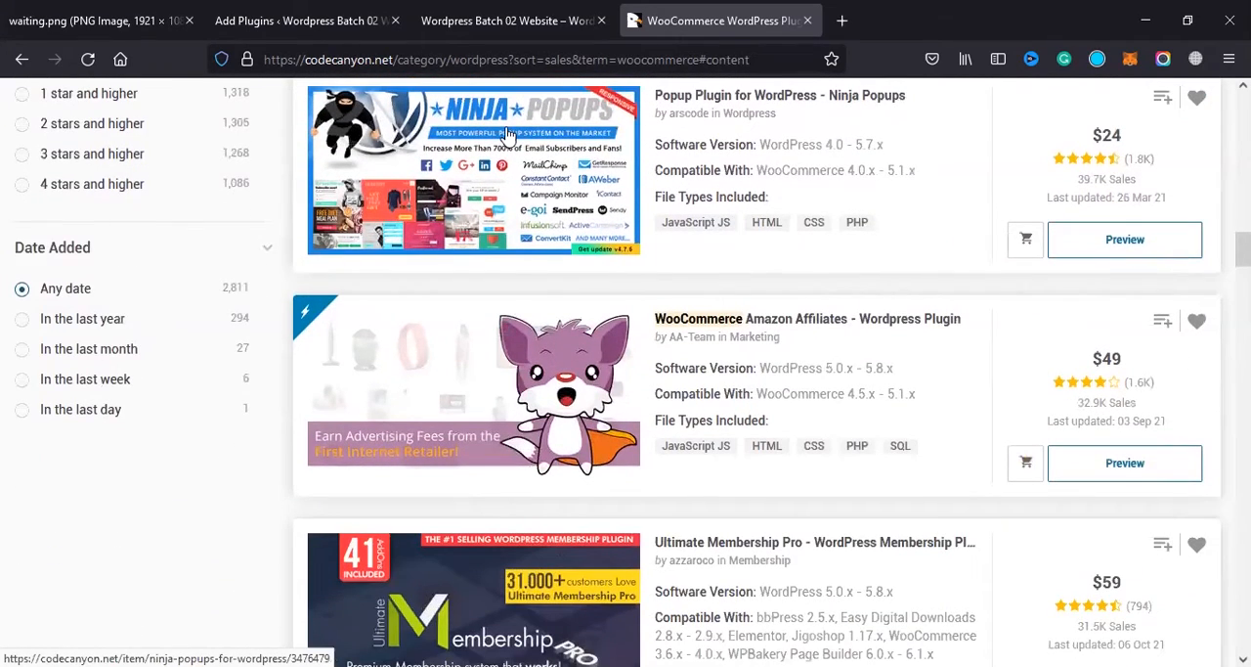
Step: Look further through CodeCanyon's WooCommerce best sellers, covering the affiliate, membership, social sharing, slider, product option and gallery plugins
{"action": "scroll", "coordinate": [508, 142], "scroll_direction": "down", "scroll_amount": 2}
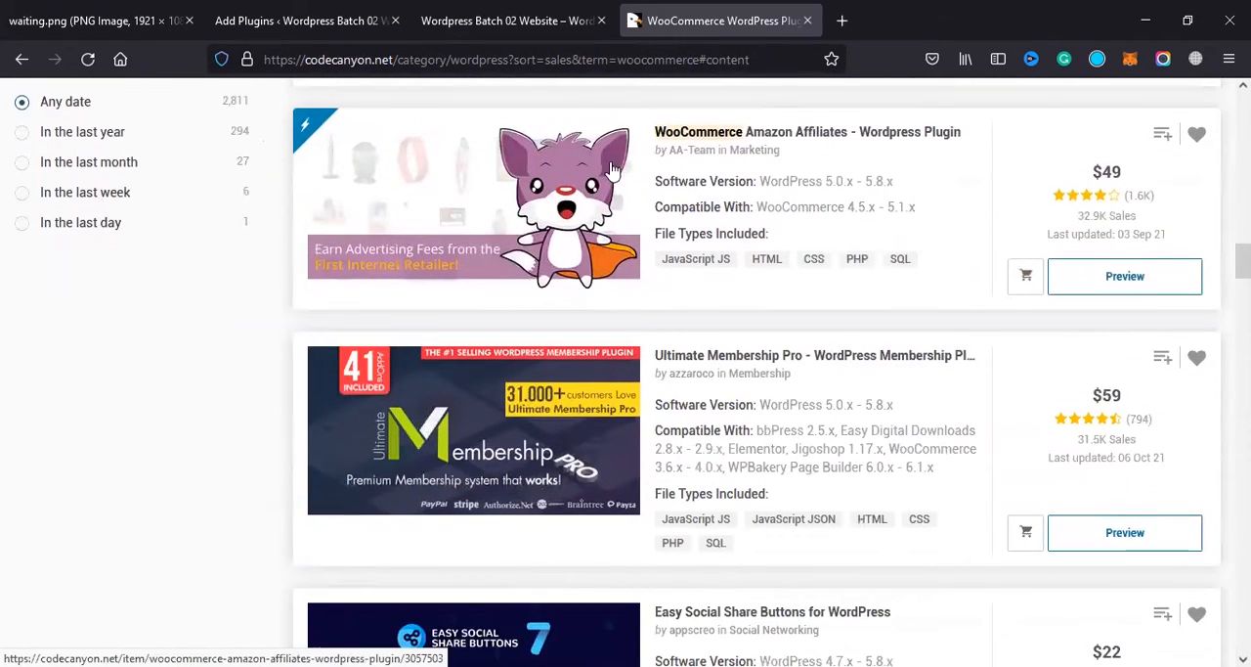
{"action": "scroll", "coordinate": [600, 186], "scroll_direction": "down", "scroll_amount": 2}
{"action": "scroll", "coordinate": [600, 185], "scroll_direction": "down", "scroll_amount": 1}
{"action": "scroll", "coordinate": [619, 234], "scroll_direction": "down", "scroll_amount": 2}
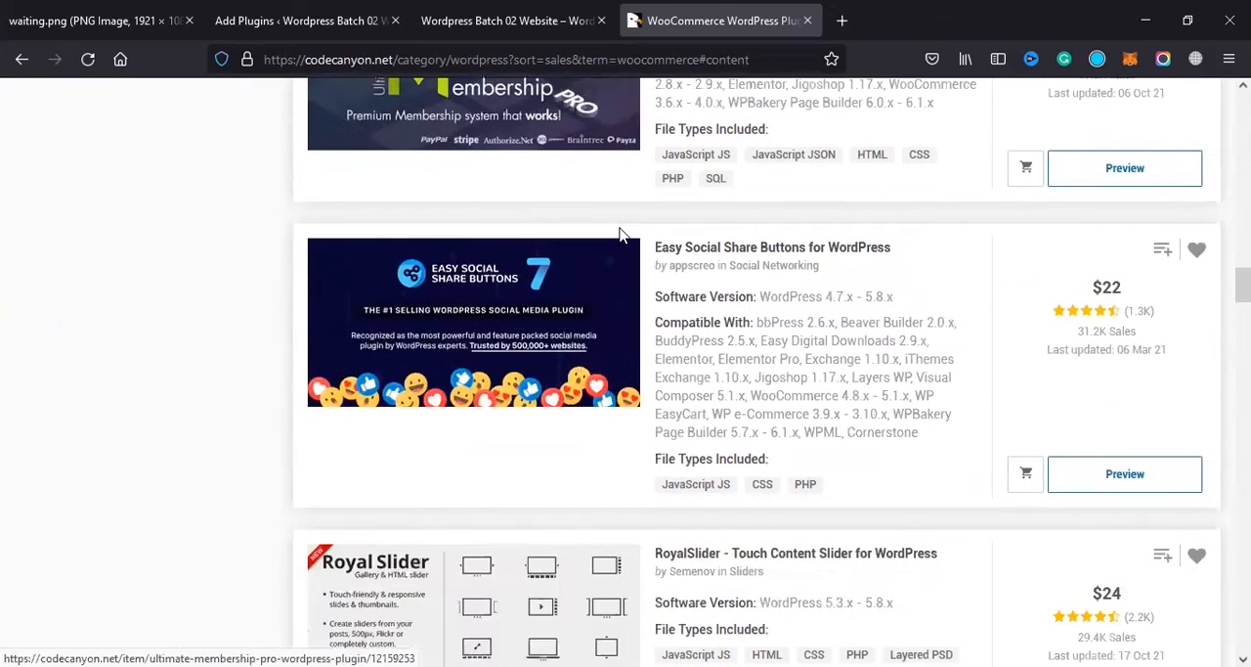
{"action": "scroll", "coordinate": [620, 235], "scroll_direction": "down", "scroll_amount": 9}
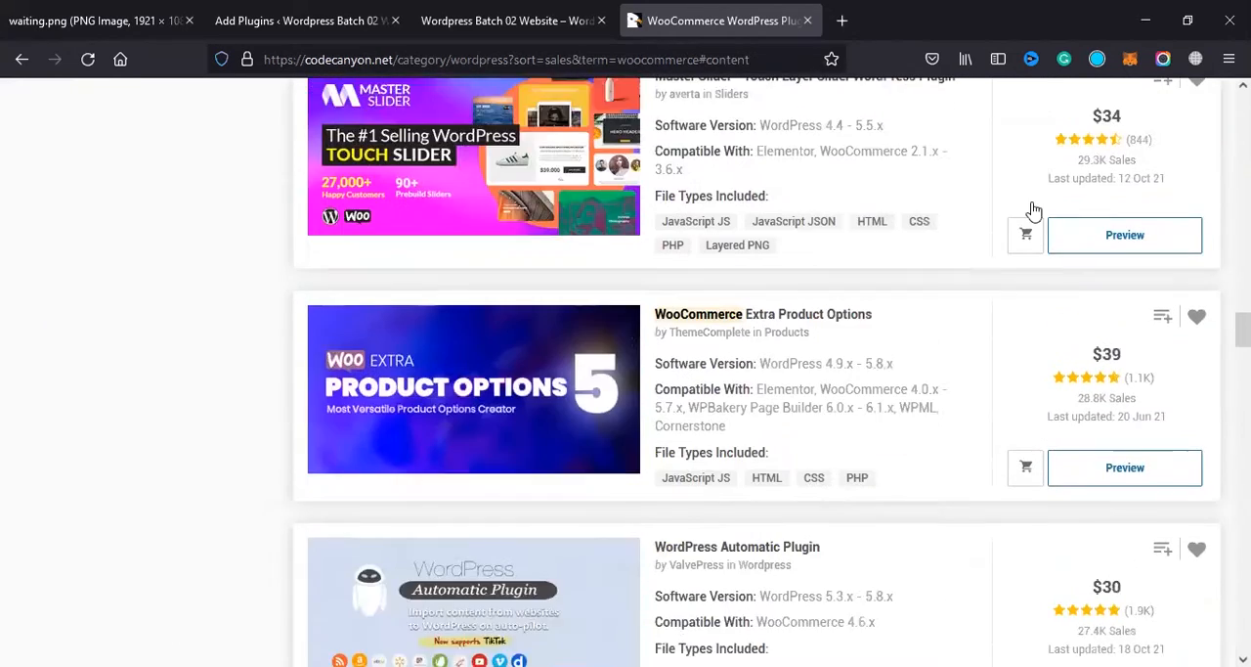
{"action": "scroll", "coordinate": [939, 296], "scroll_direction": "down", "scroll_amount": 6}
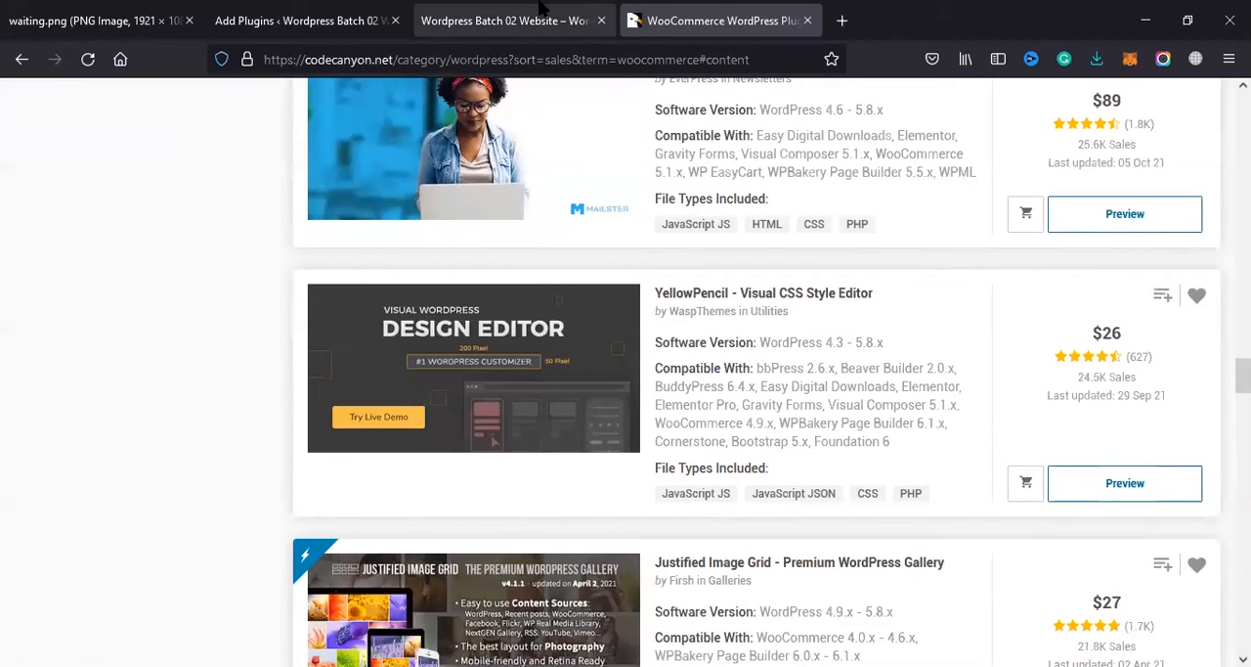
{"action": "scroll", "coordinate": [649, 342], "scroll_direction": "down", "scroll_amount": 3}
{"action": "scroll", "coordinate": [626, 367], "scroll_direction": "down", "scroll_amount": 3}
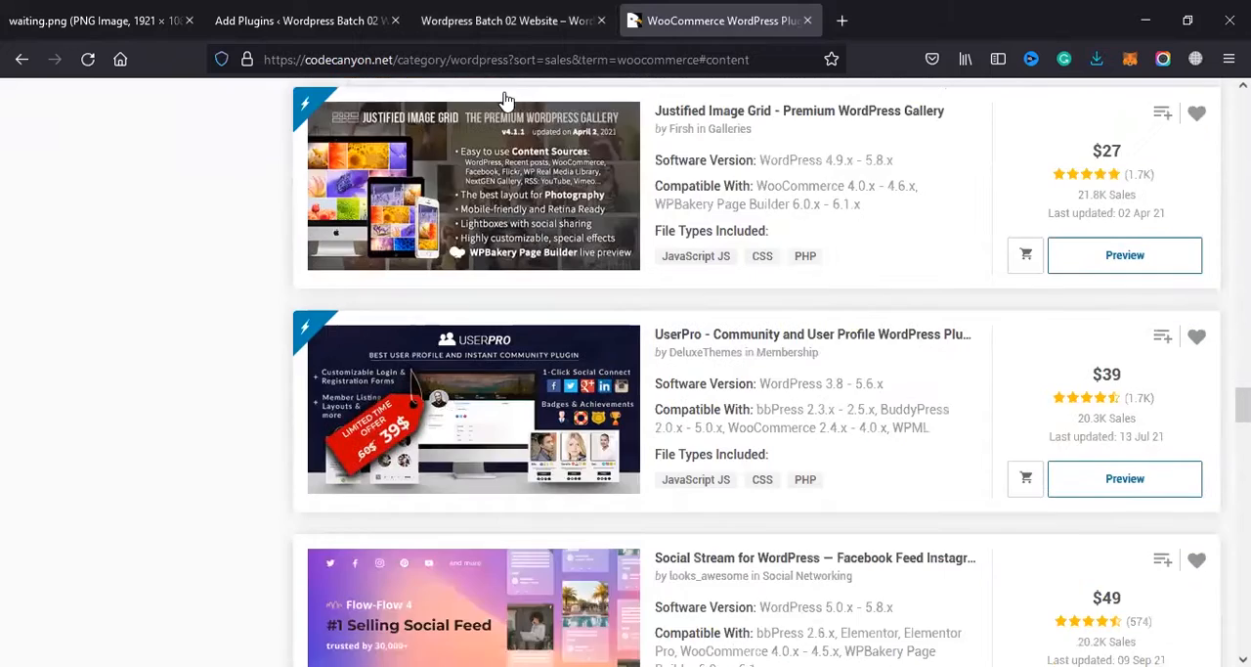
Step: Return to the WordPress plugin search results and install the main WooCommerce plugin
{"action": "left_click", "coordinate": [503, 20]}
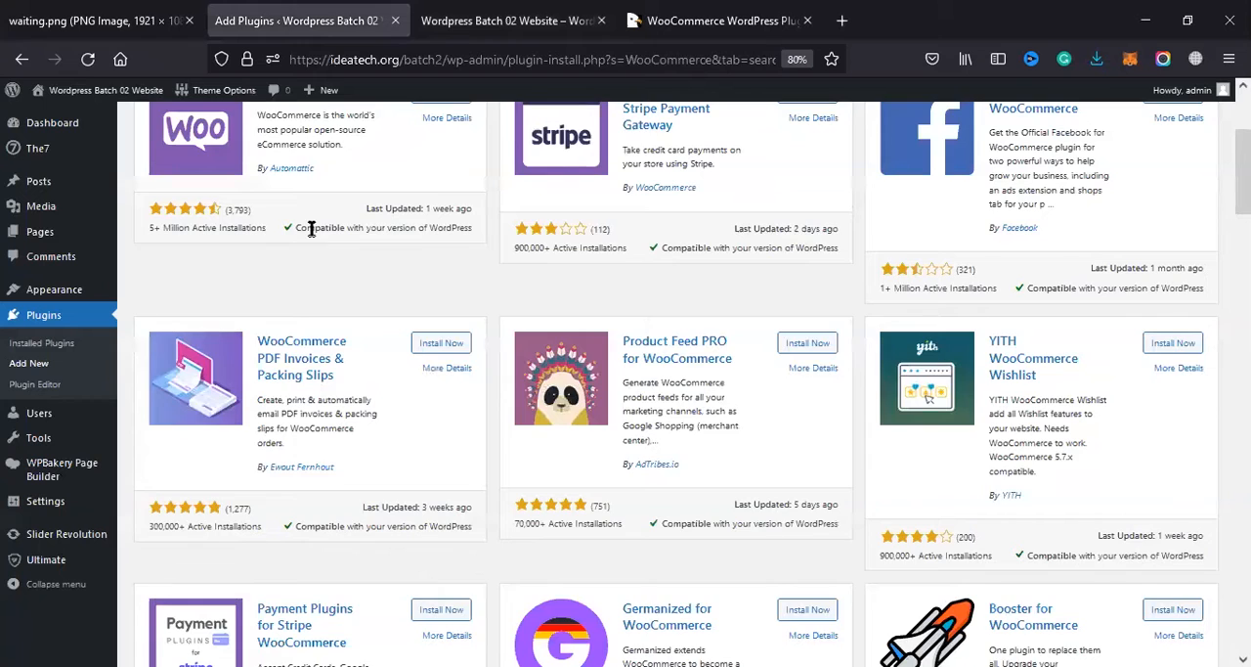
{"action": "scroll", "coordinate": [341, 406], "scroll_direction": "up", "scroll_amount": 3}
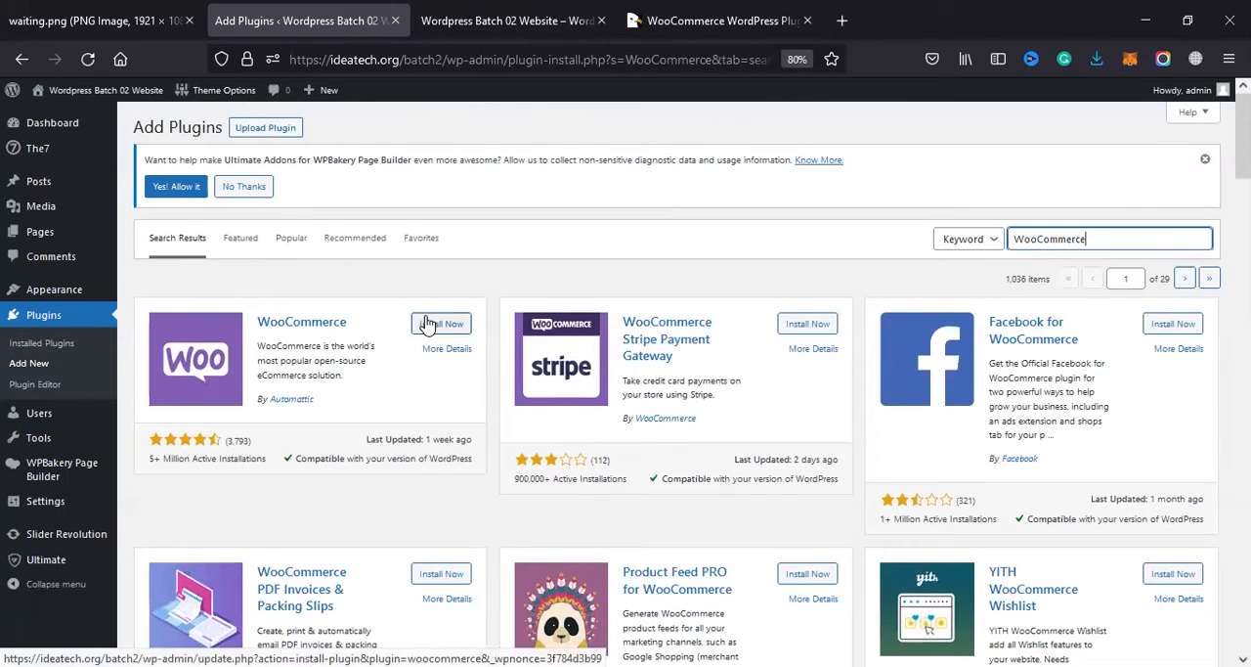
{"action": "left_click", "coordinate": [427, 324]}
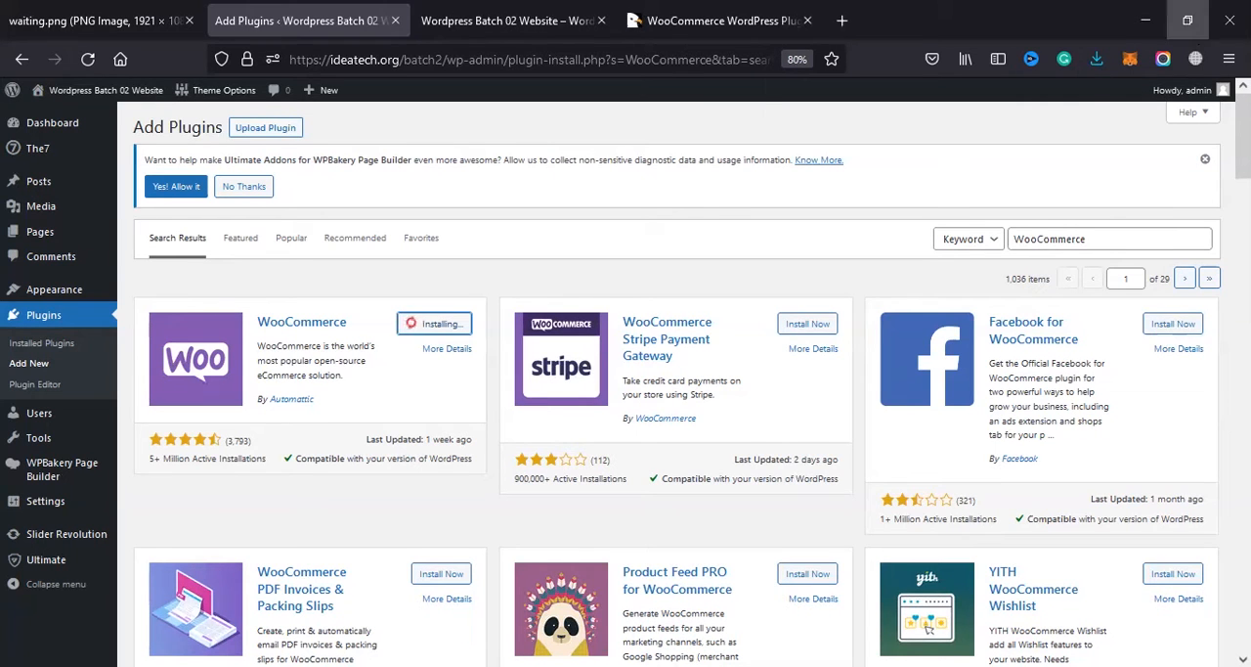
Step: Look through the CodeCanyon plugins for communities, dynamic pricing, payment forms and product design, and check WooCommerce's installation progress
{"action": "left_click", "coordinate": [645, 12]}
{"action": "scroll", "coordinate": [796, 311], "scroll_direction": "down", "scroll_amount": 10}
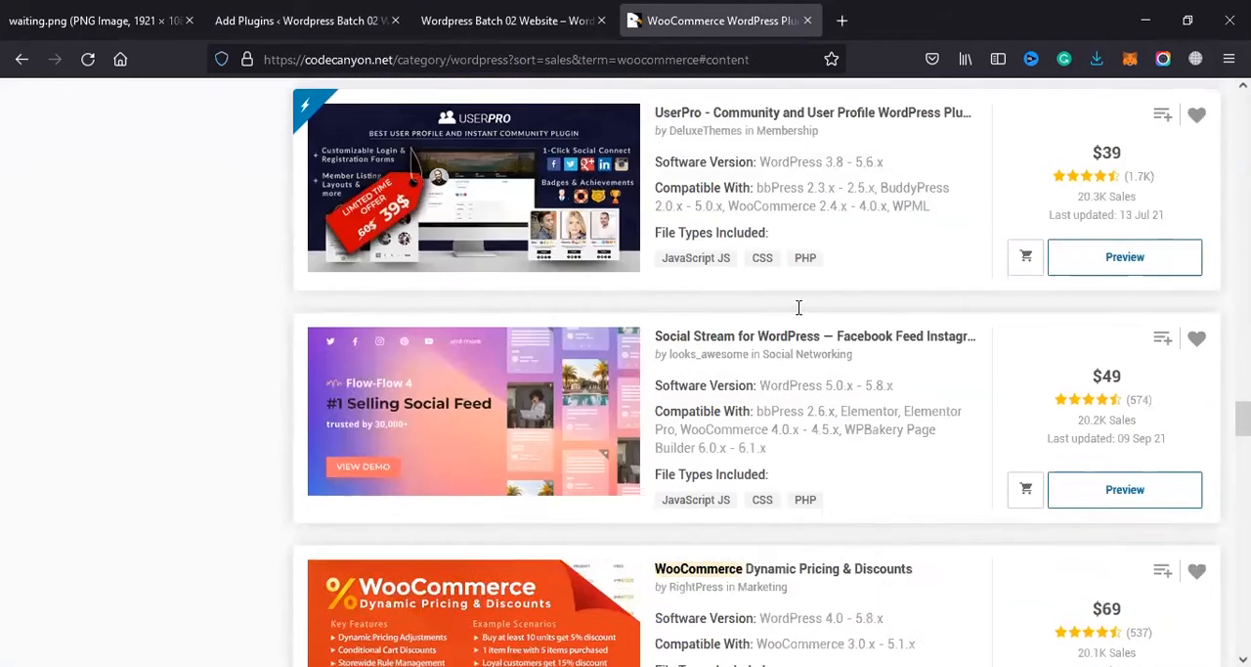
{"action": "scroll", "coordinate": [796, 309], "scroll_direction": "down", "scroll_amount": 3}
{"action": "scroll", "coordinate": [796, 308], "scroll_direction": "up", "scroll_amount": 2}
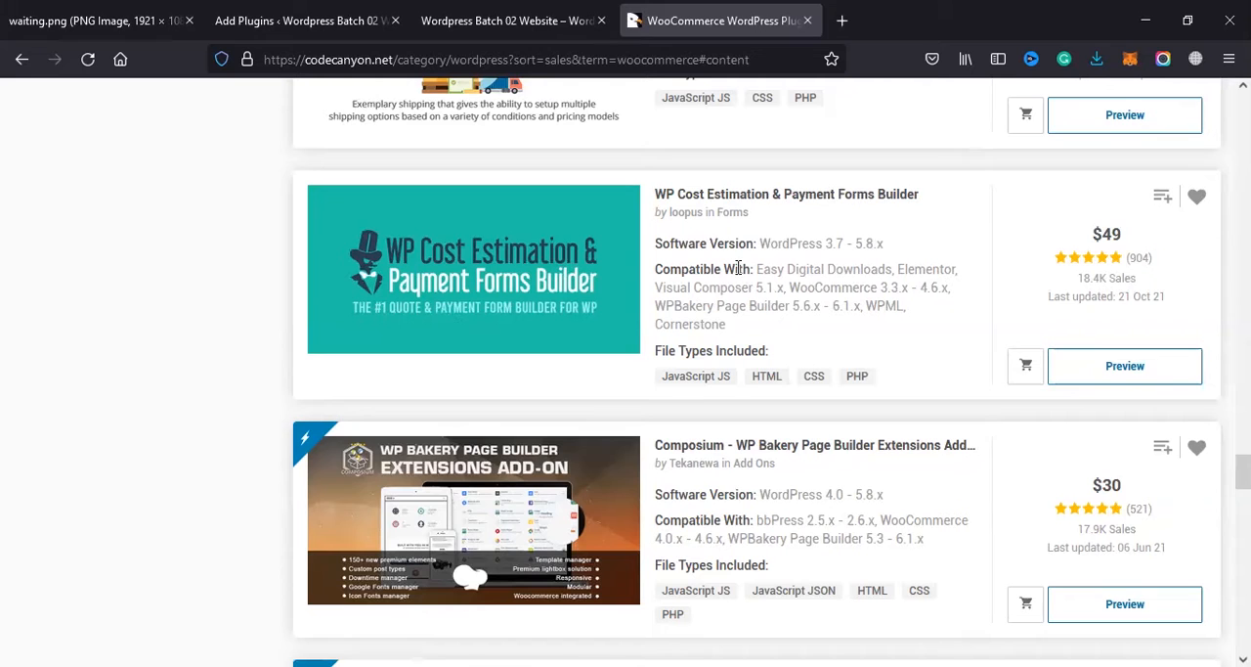
{"action": "scroll", "coordinate": [548, 290], "scroll_direction": "down", "scroll_amount": 5}
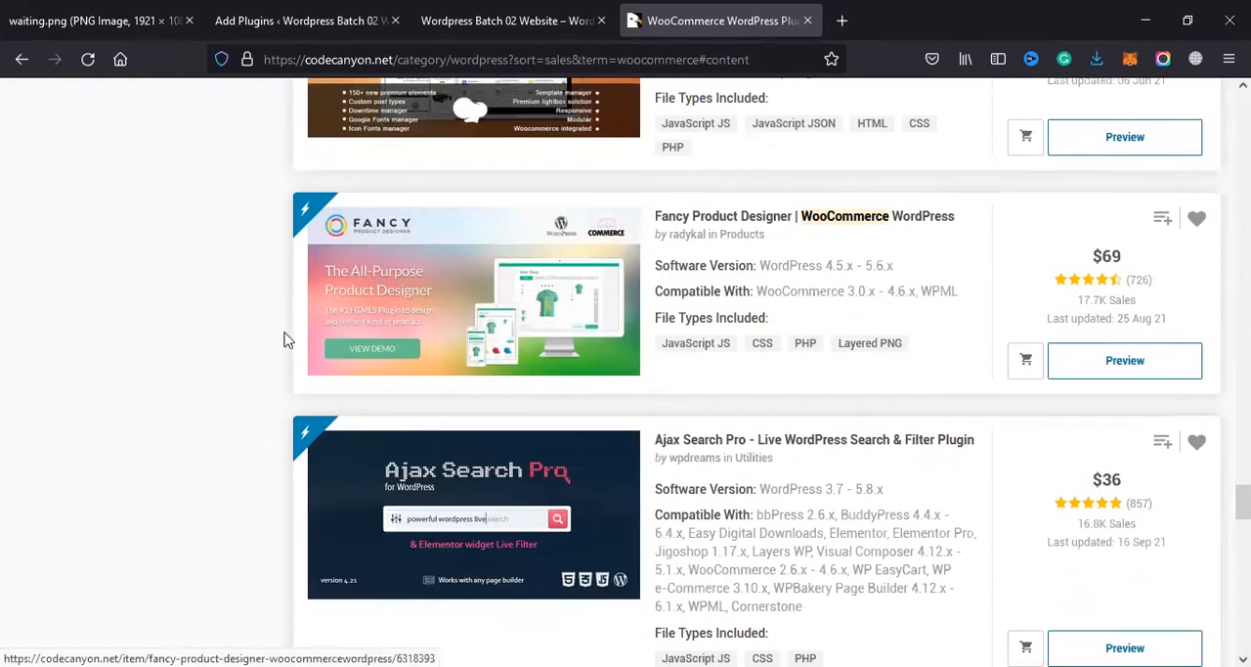
{"action": "left_click", "coordinate": [294, 20]}
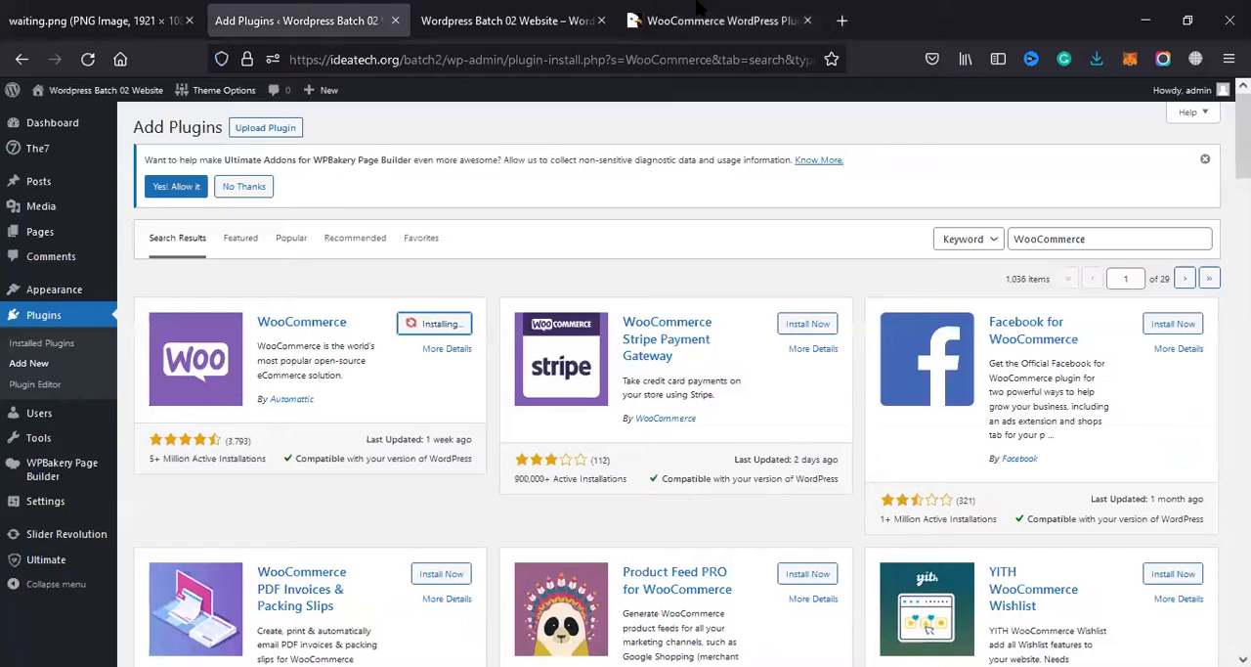
Step: Examine the product search, product filter, form builder, advanced shipping and appointment booking plugins at the end of the CodeCanyon results page
{"action": "left_click", "coordinate": [723, 19]}
{"action": "scroll", "coordinate": [518, 421], "scroll_direction": "down", "scroll_amount": 1}
{"action": "scroll", "coordinate": [519, 421], "scroll_direction": "down", "scroll_amount": 2}
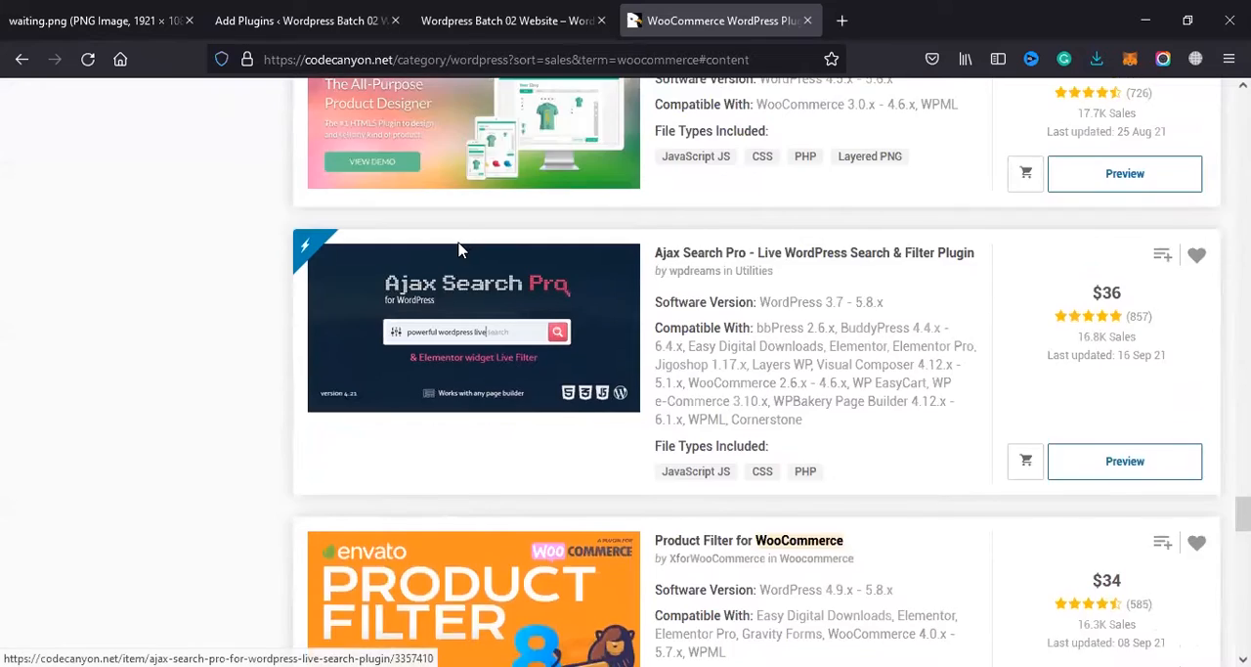
{"action": "scroll", "coordinate": [523, 367], "scroll_direction": "down", "scroll_amount": 3}
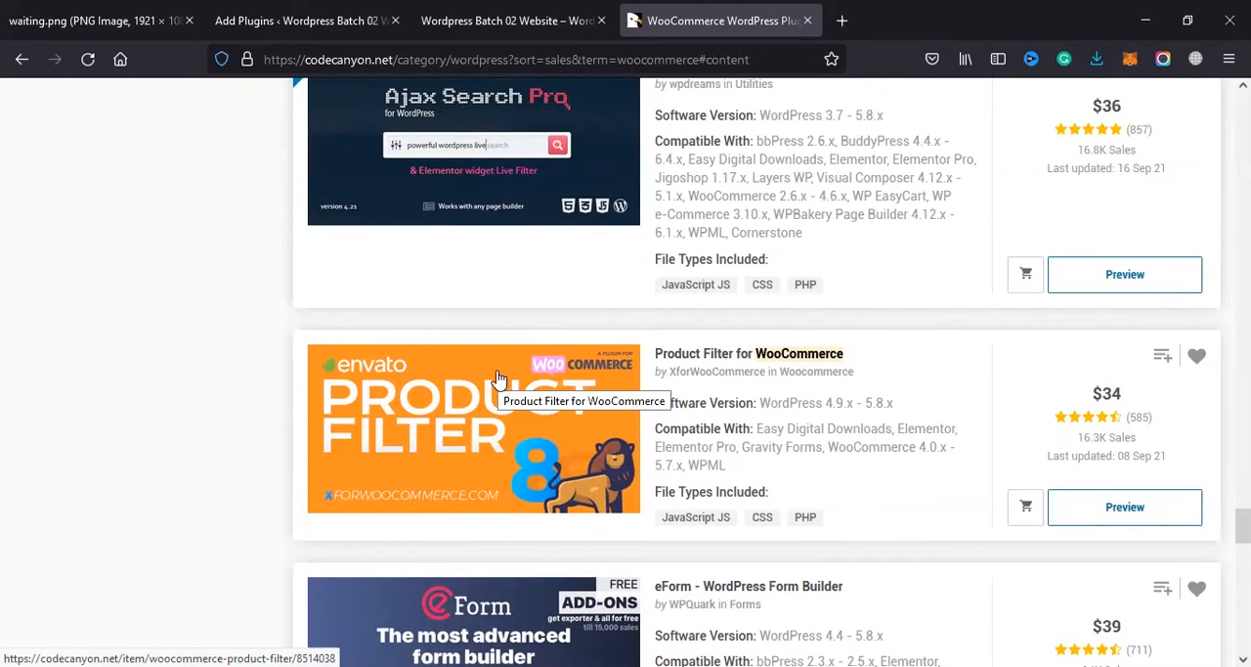
{"action": "scroll", "coordinate": [498, 378], "scroll_direction": "down", "scroll_amount": 3}
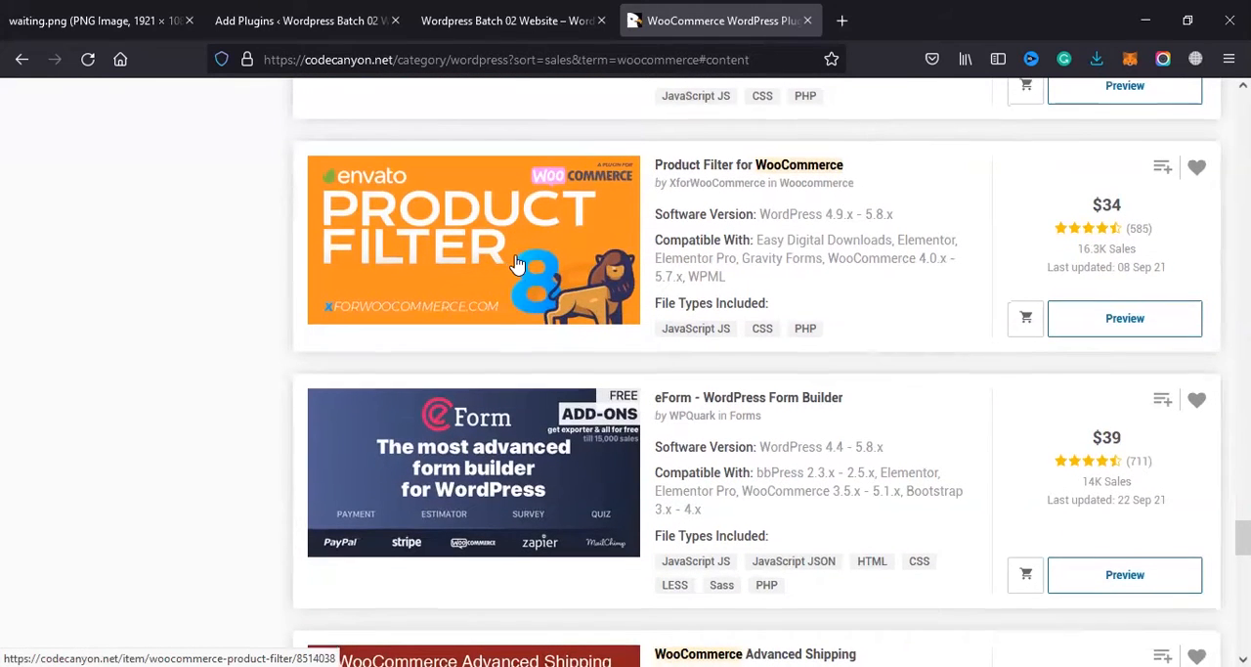
{"action": "scroll", "coordinate": [517, 264], "scroll_direction": "down", "scroll_amount": 2}
{"action": "scroll", "coordinate": [655, 161], "scroll_direction": "up", "scroll_amount": 2}
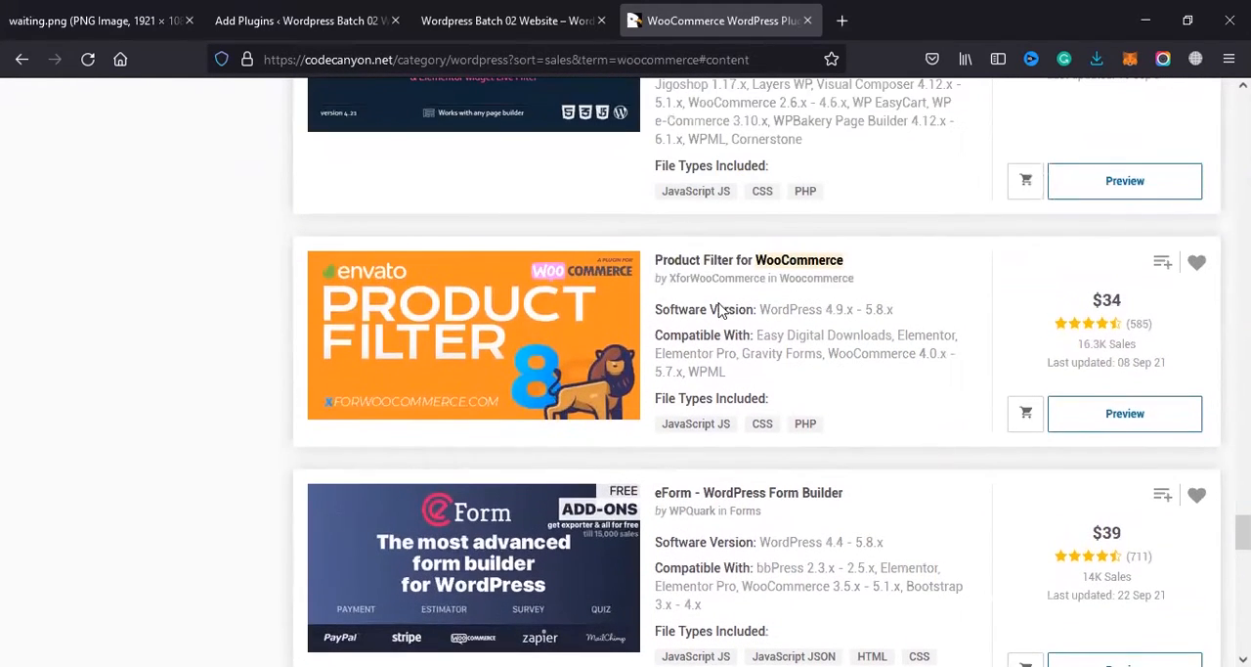
{"action": "scroll", "coordinate": [672, 266], "scroll_direction": "down", "scroll_amount": 1}
{"action": "scroll", "coordinate": [536, 293], "scroll_direction": "down", "scroll_amount": 8}
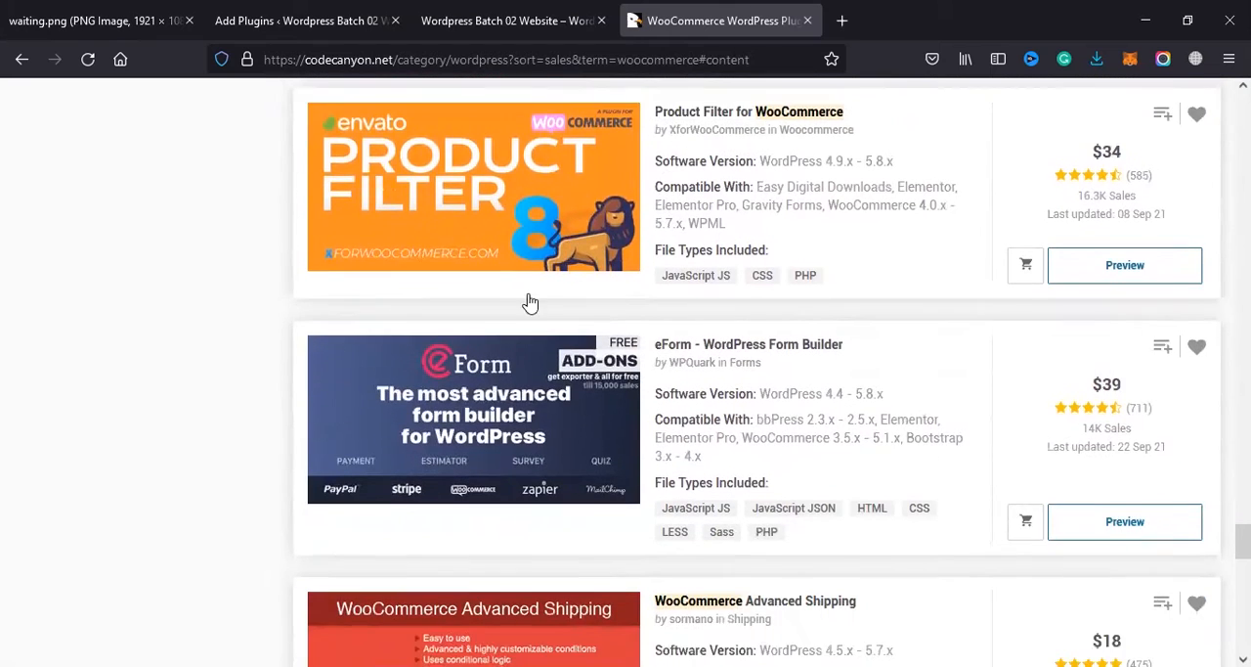
{"action": "scroll", "coordinate": [536, 293], "scroll_direction": "down", "scroll_amount": 2}
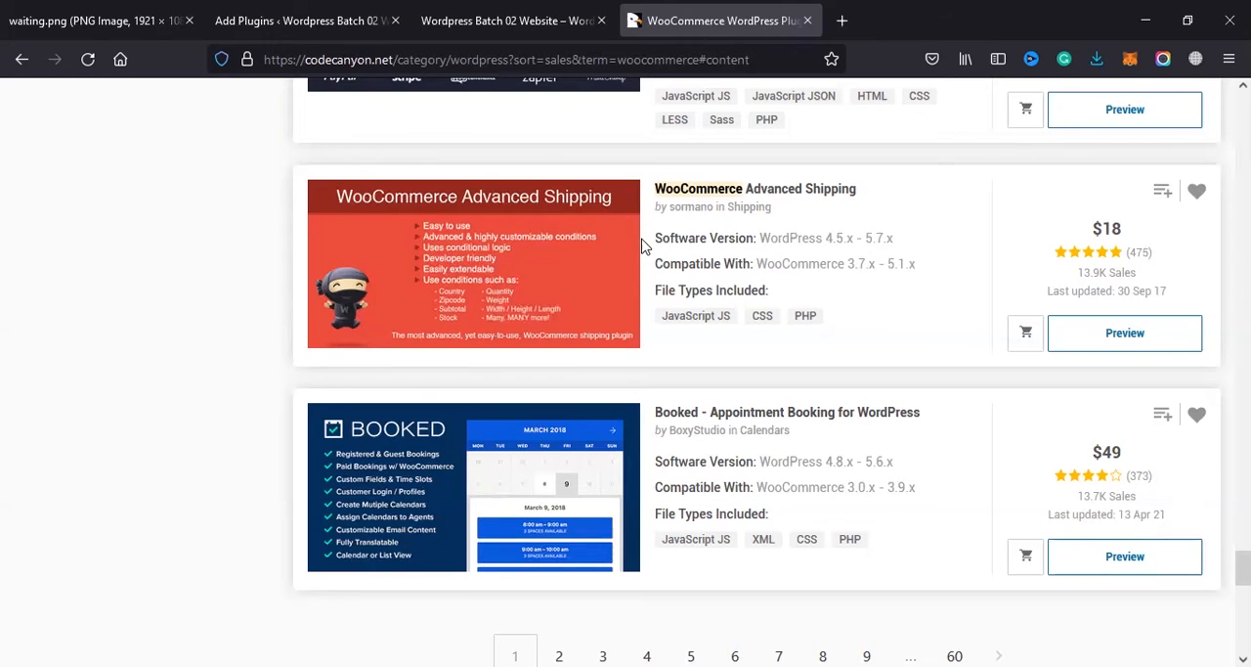
Step: Go back to the WordPress plugin search results and activate the installed WooCommerce plugin
{"action": "left_click", "coordinate": [528, 8]}
{"action": "left_click", "coordinate": [354, 10]}
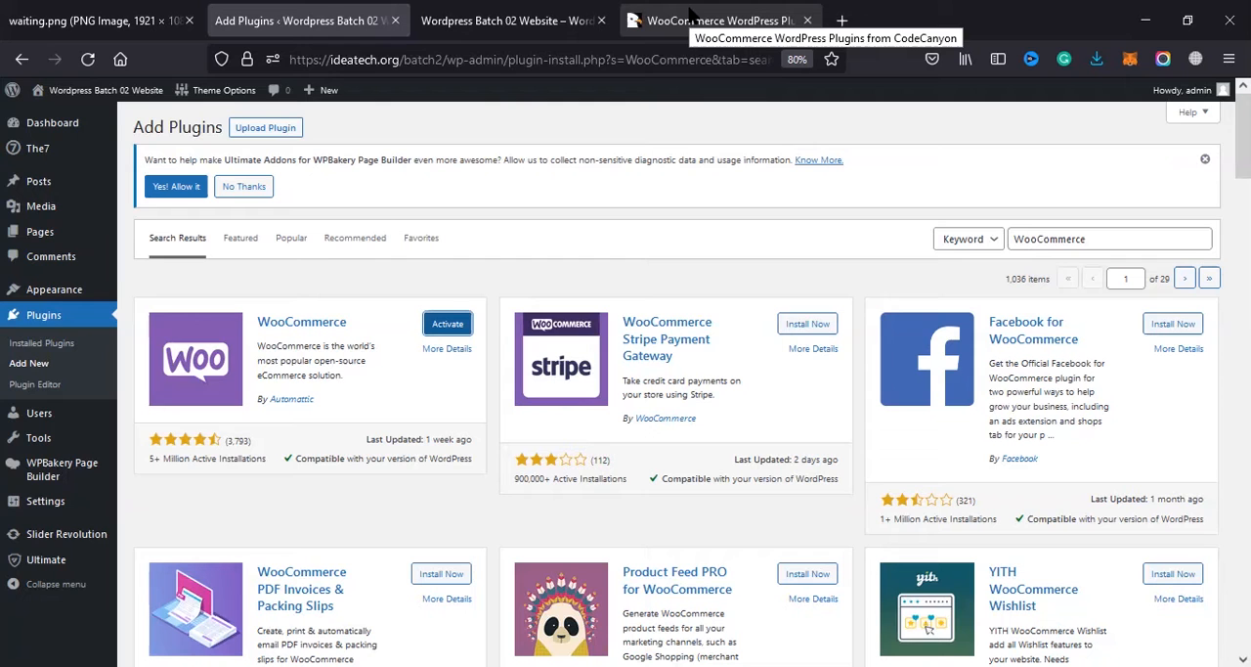
{"action": "left_click", "coordinate": [689, 14]}
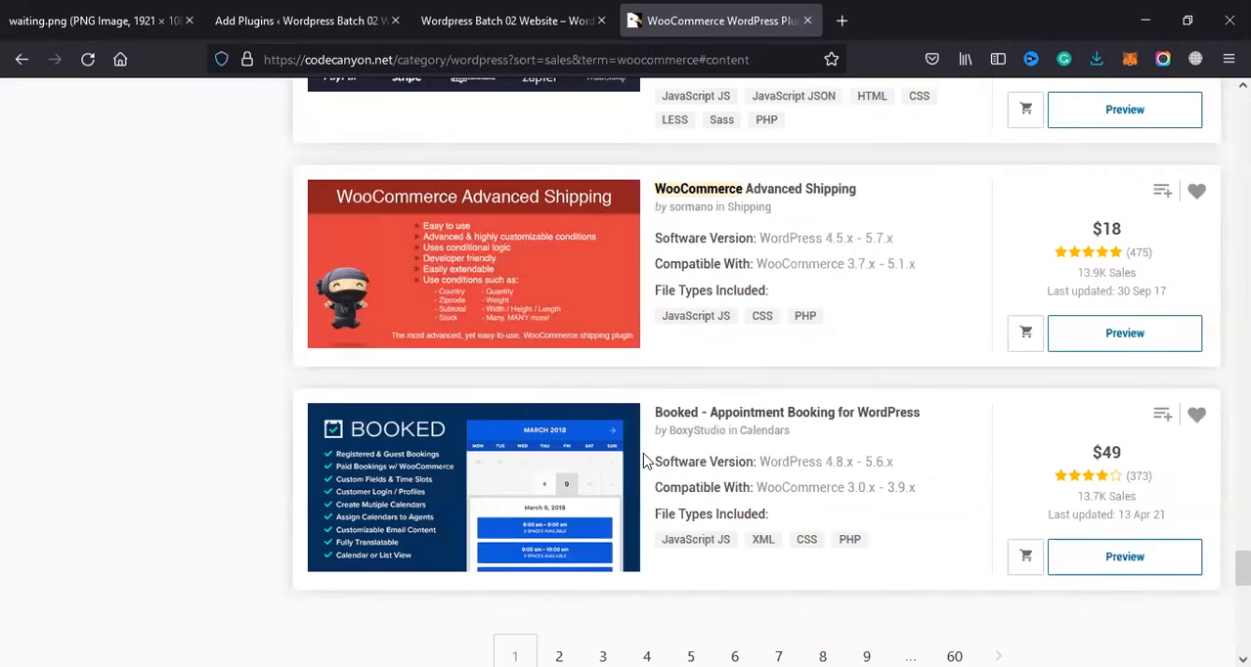
{"action": "left_click", "coordinate": [337, 23]}
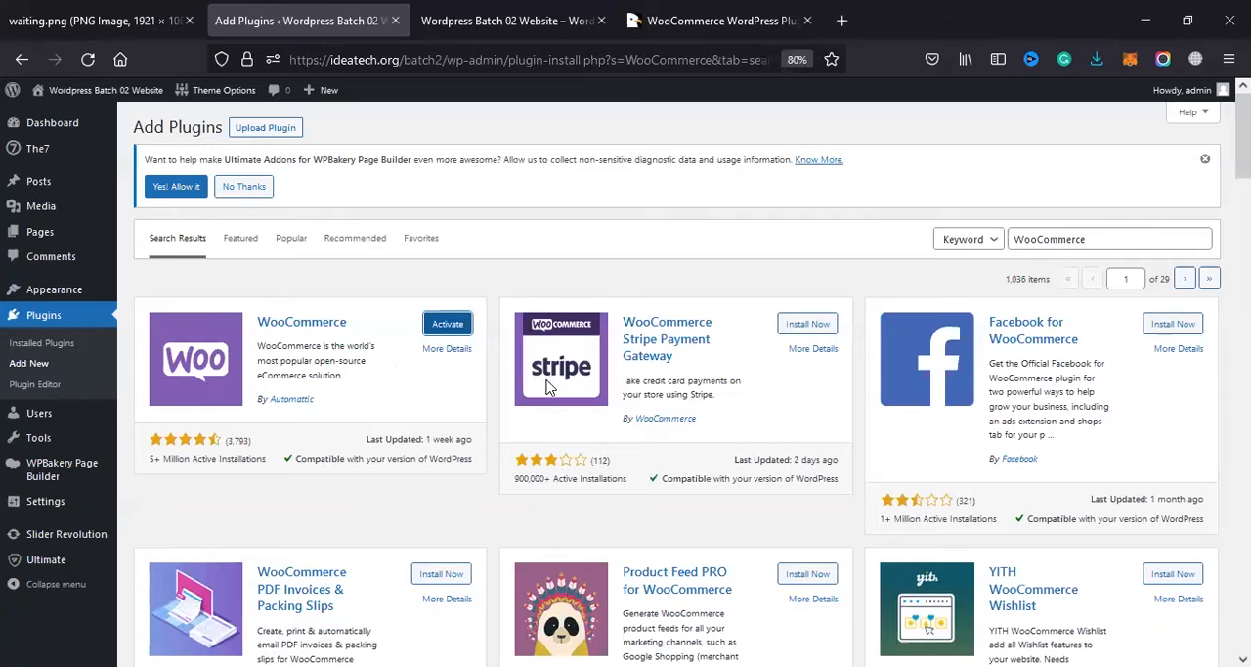
{"action": "left_click", "coordinate": [447, 335]}
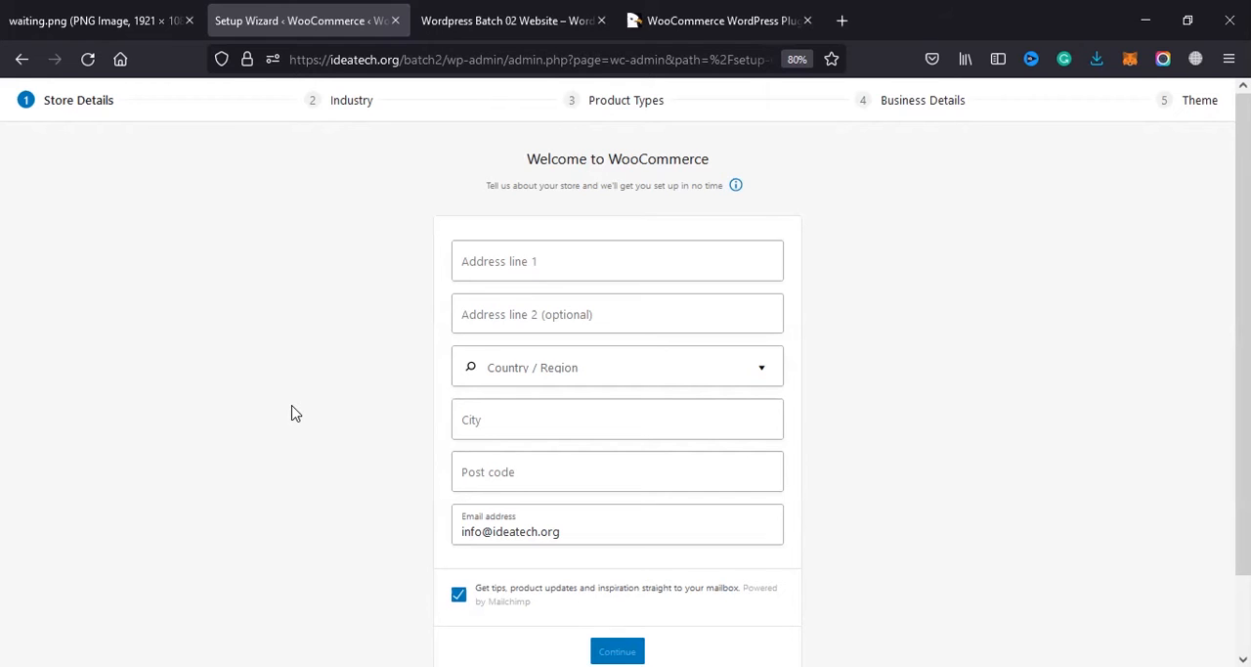
Step: Enter the store's street address in the first address line of the WooCommerce store details
{"action": "left_click", "coordinate": [555, 262]}
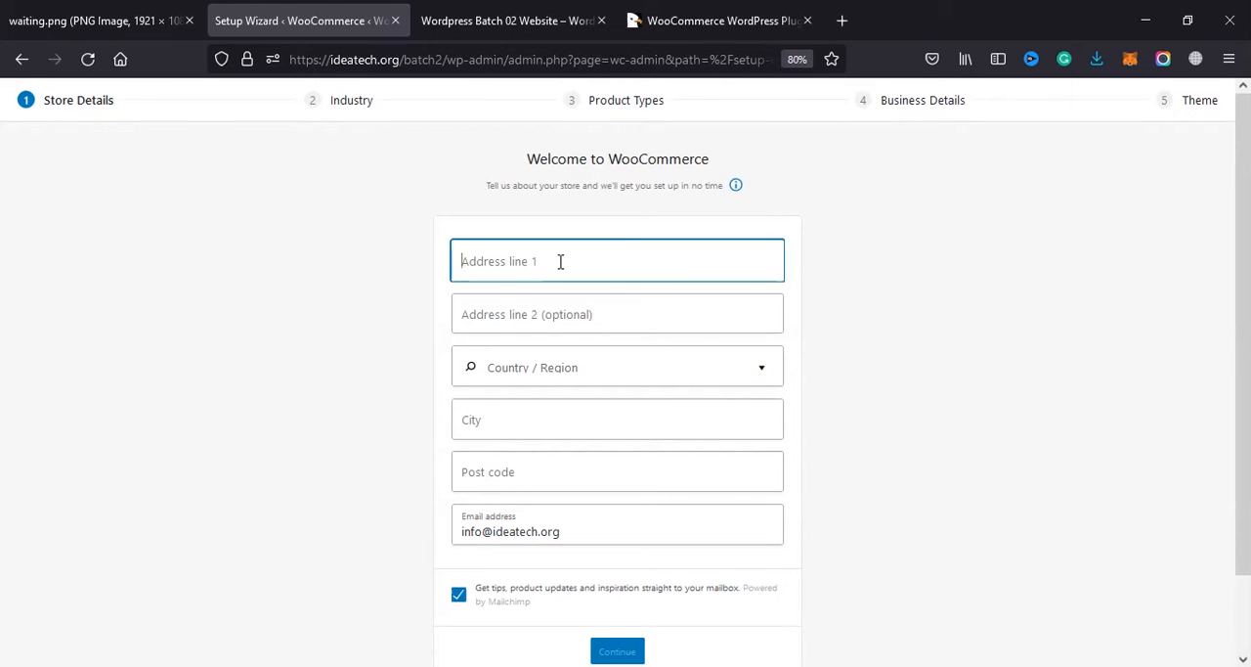
{"action": "key", "text": "BackSpace"}
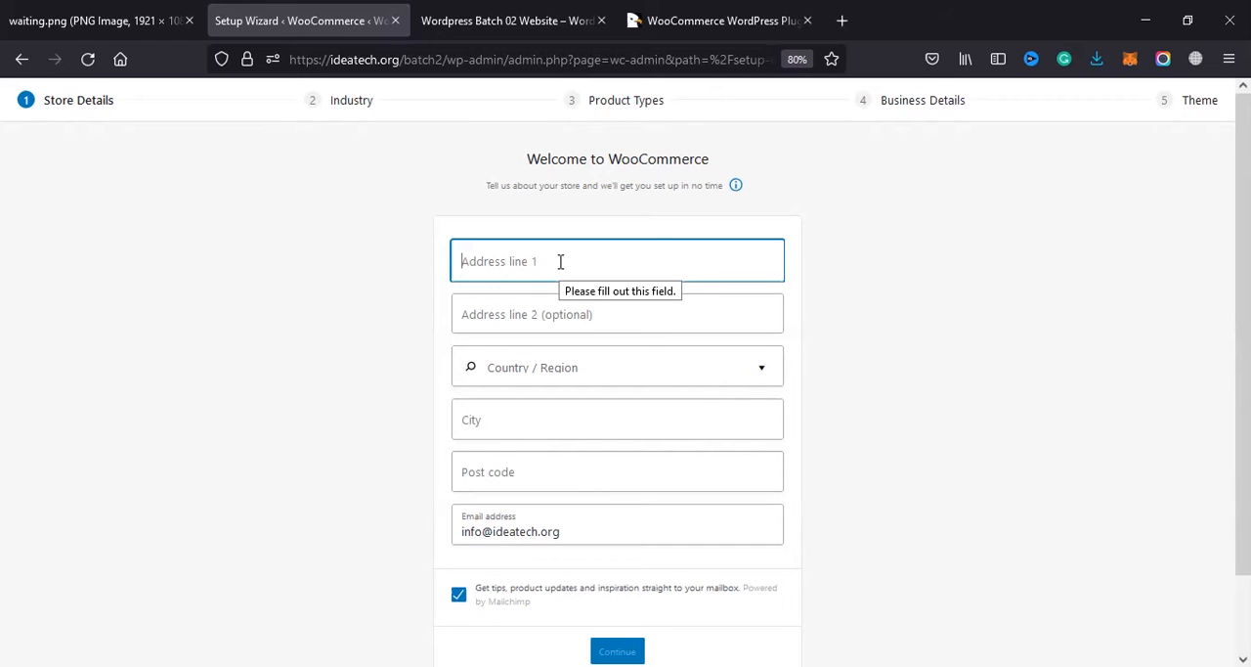
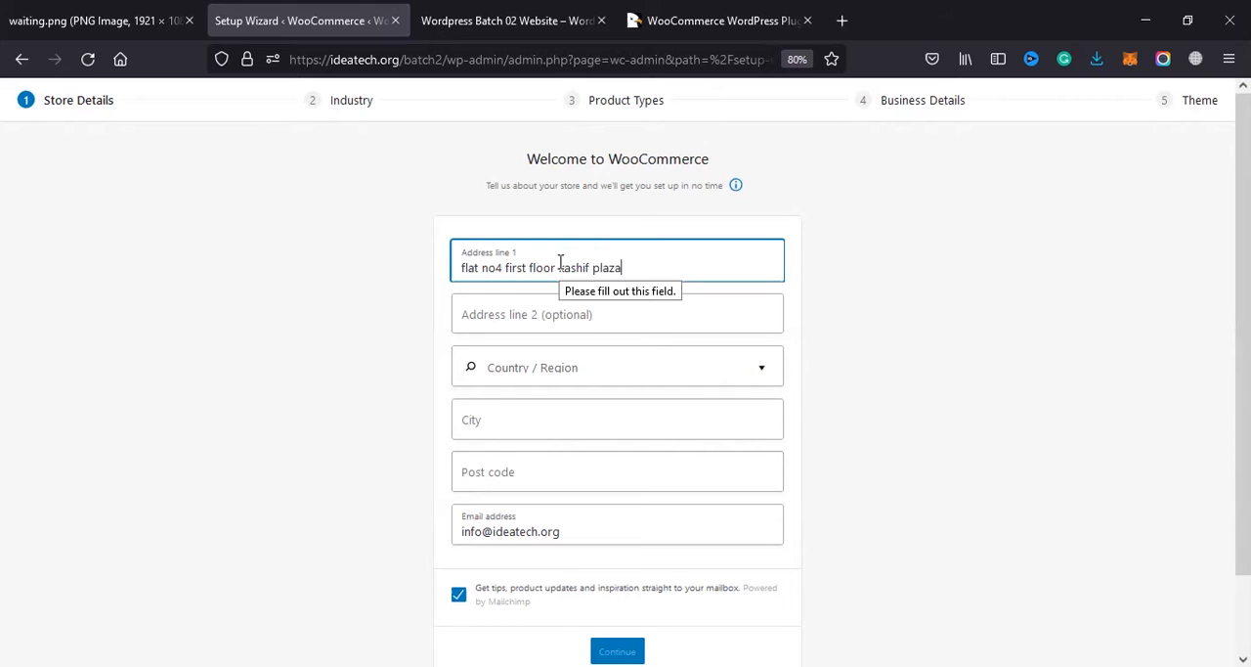
Step: Capitalize the initial letters of the flat, floor and building words in the first address line
{"action": "left_click_drag", "start_coordinate": [736, 260], "coordinate": [455, 266]}
{"action": "left_click", "coordinate": [462, 282]}
{"action": "left_click", "coordinate": [468, 264]}
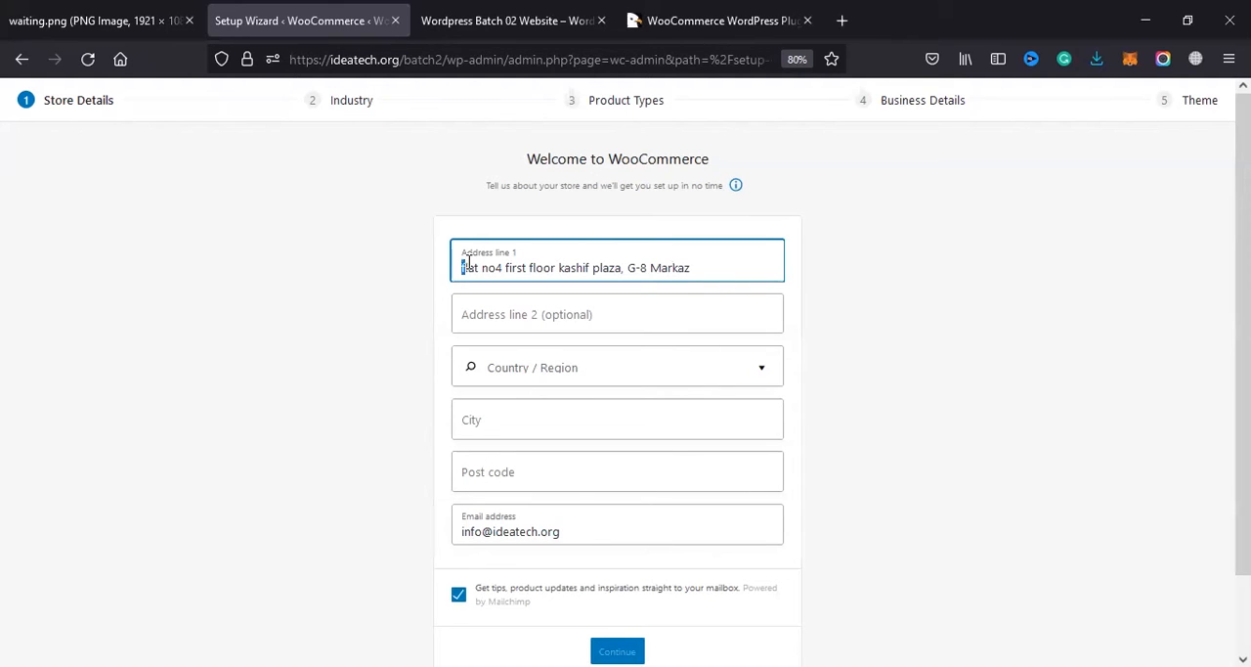
{"action": "type", "text": "F"}
{"action": "key", "text": "shift+Right"}
{"action": "type", "text": "N"}
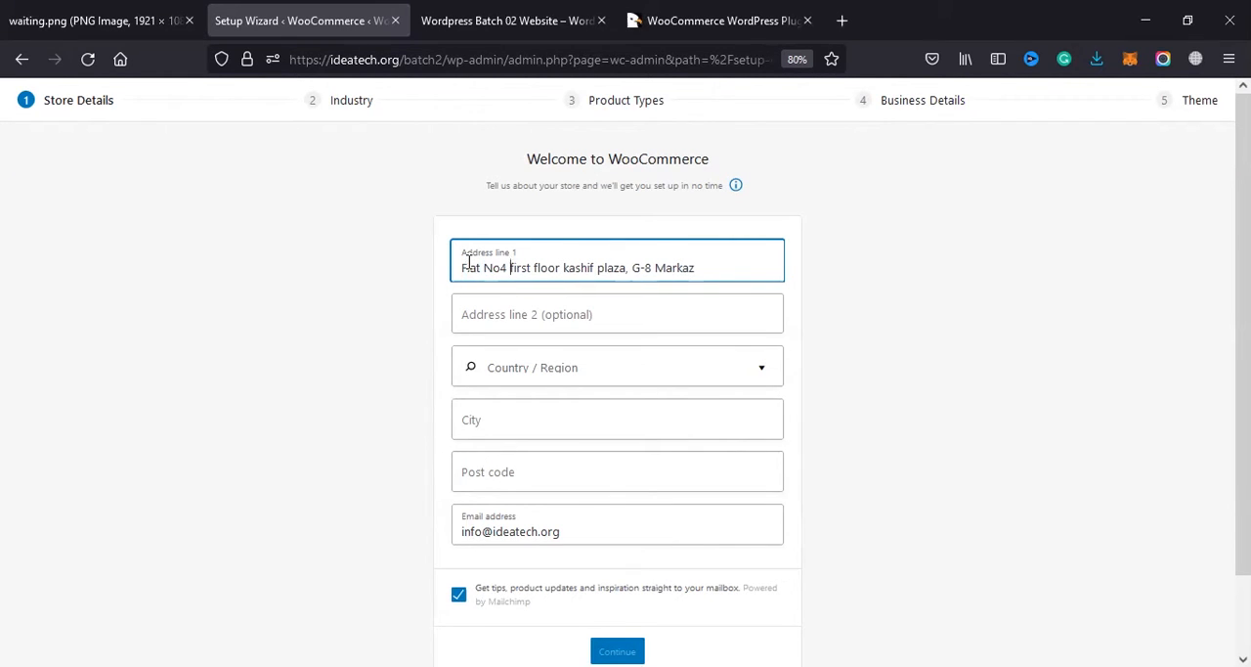
{"action": "key", "text": "shift+Right"}
{"action": "type", "text": "F"}
{"action": "key", "text": "shift+Right"}
{"action": "type", "text": "F"}
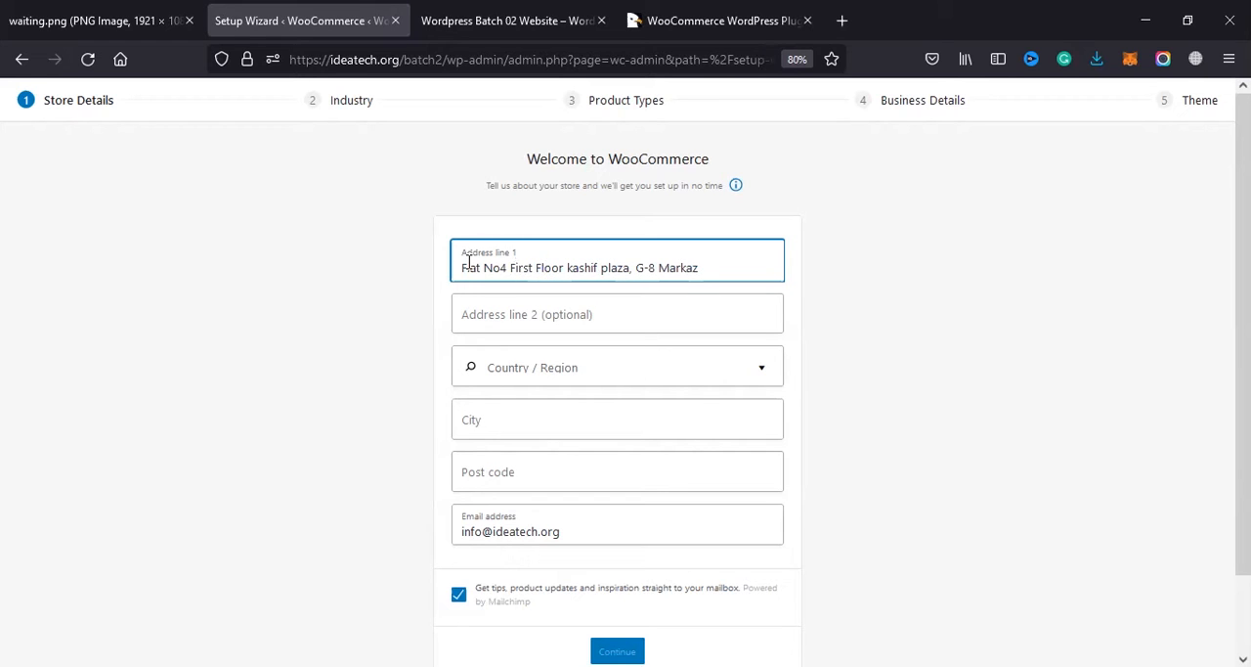
{"action": "key", "text": "shift+Right"}
{"action": "type", "text": "K"}
{"action": "key", "text": "ctrl+Right"}
{"action": "key", "text": "shift+Right"}
{"action": "type", "text": "P"}
{"action": "key", "text": "Tab"}
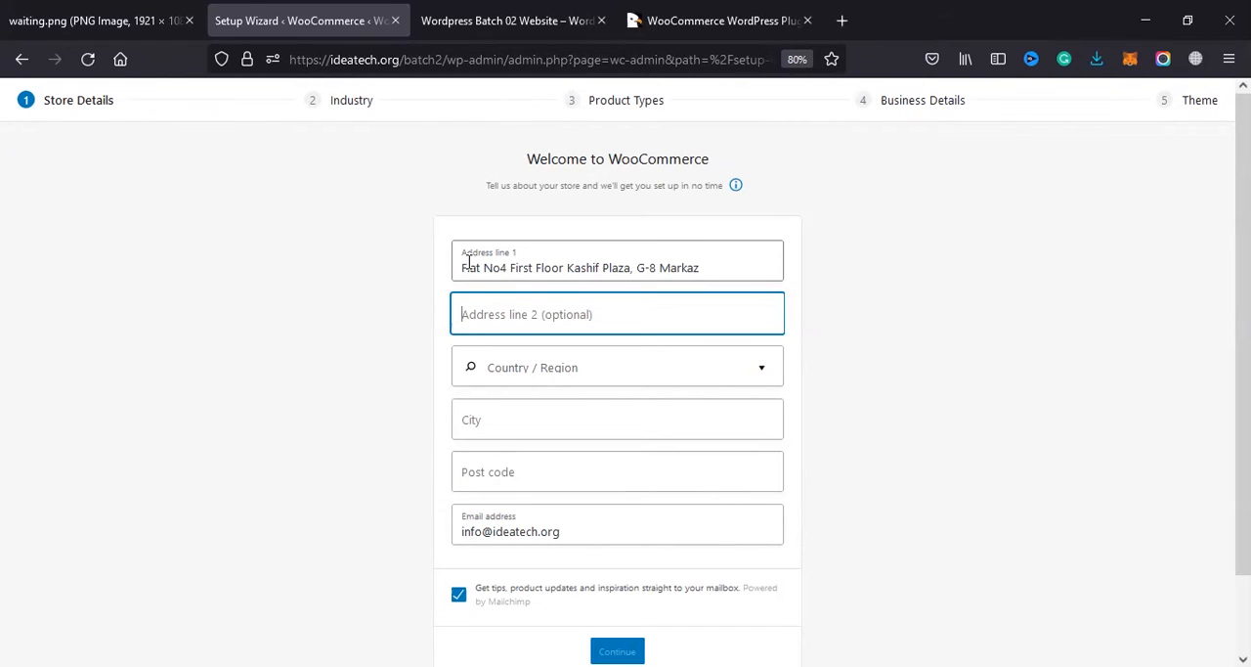
Step: Set the store's country and region to Pakistan — Islamabad Capital Territory
{"action": "key", "text": "Tab"}
{"action": "type", "text": "pak"}
{"action": "key", "text": "Down"}
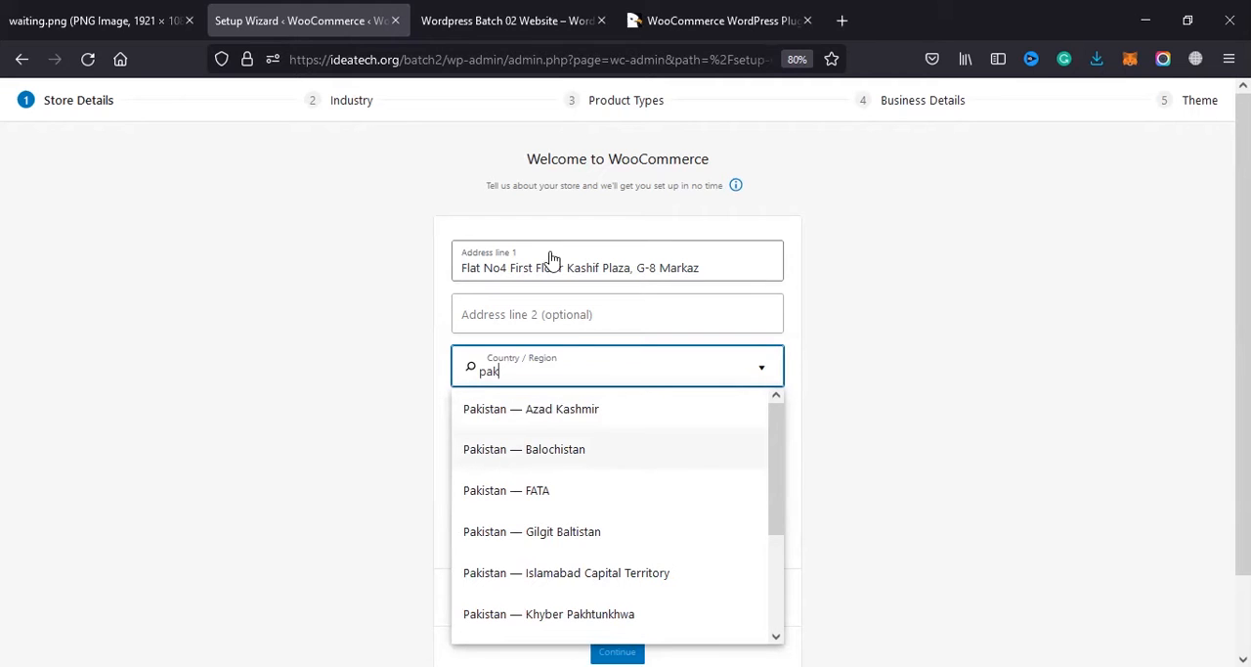
{"action": "left_click", "coordinate": [598, 575]}
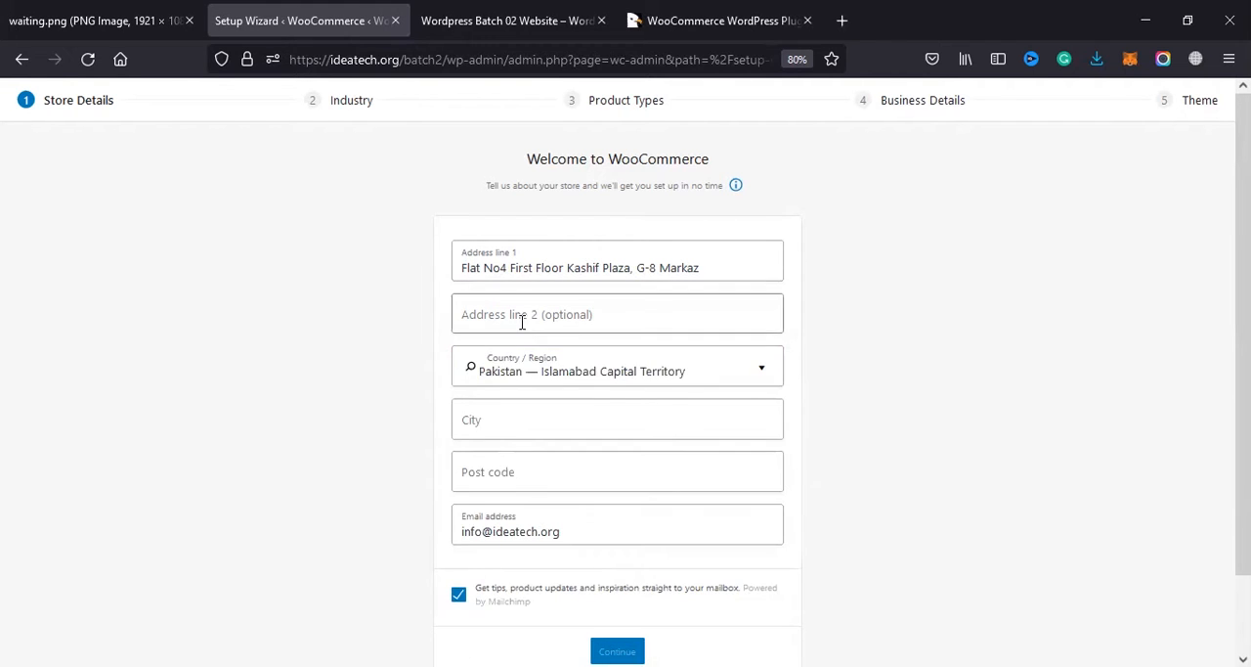
Step: Fill in the store's city and post code in the store details
{"action": "left_click", "coordinate": [487, 415]}
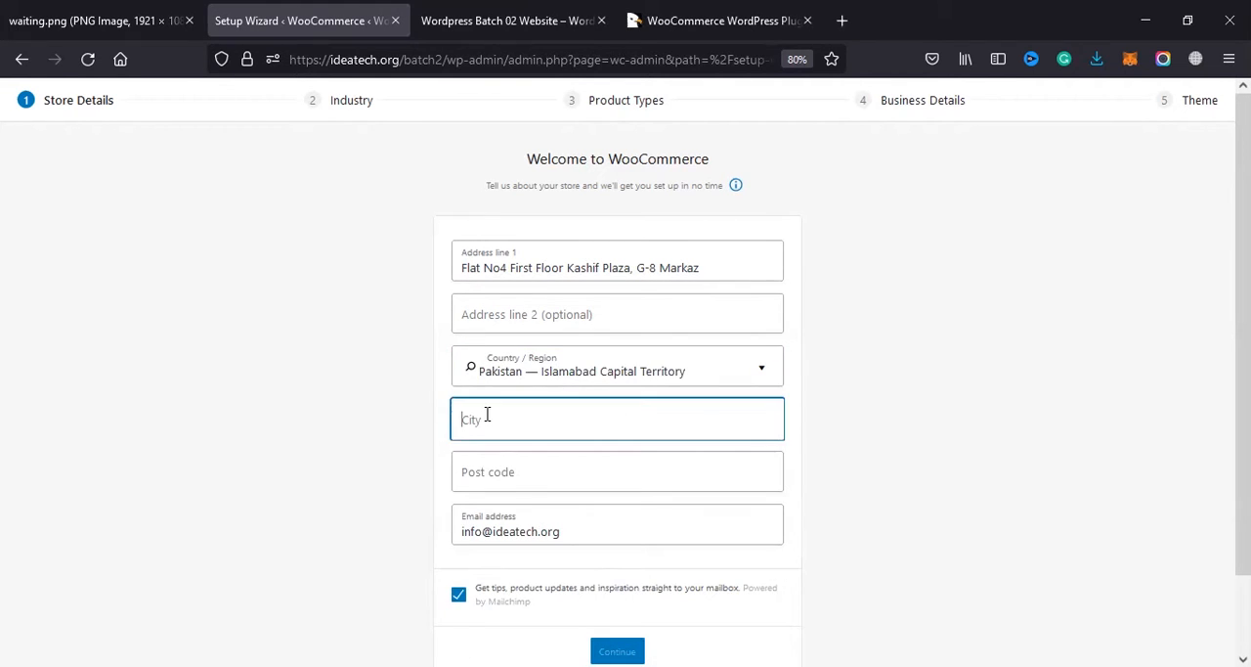
{"action": "type", "text": "Islamabad"}
{"action": "key", "text": "Tab"}
{"action": "type", "text": "44000"}
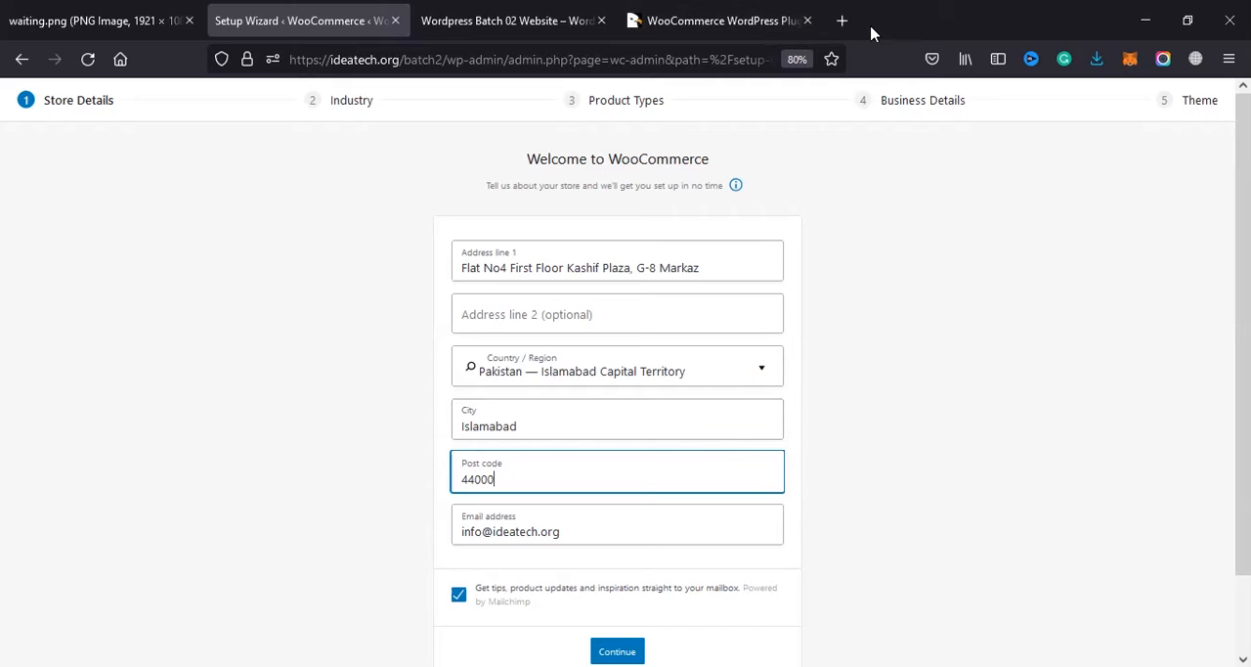
Step: Search the web for "islamabad zip code" in a new browser tab
{"action": "left_click", "coordinate": [841, 19]}
{"action": "type", "text": "is"}
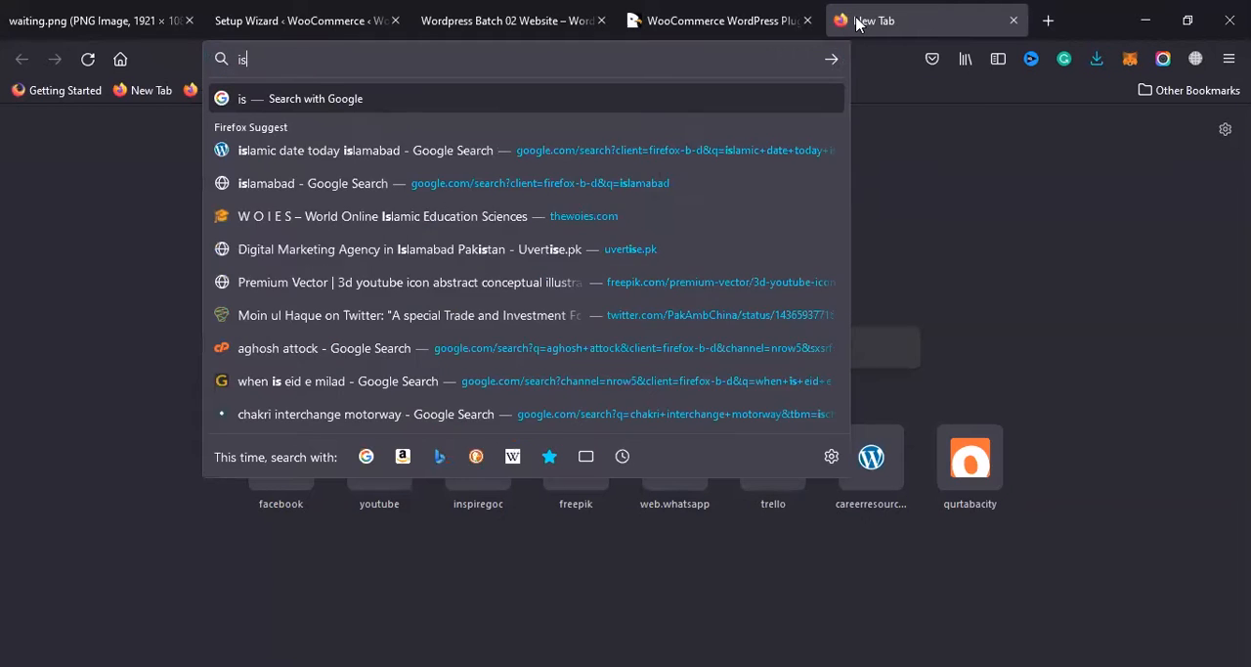
{"action": "type", "text": "lamabad z"}
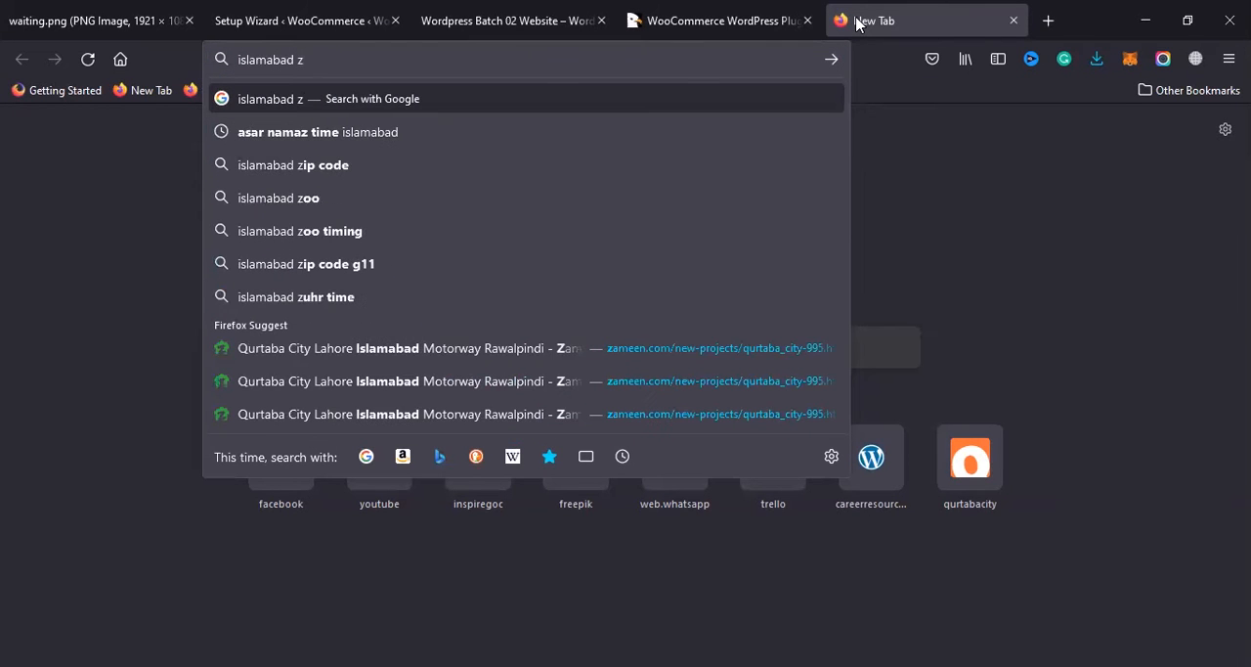
{"action": "type", "text": "ip code"}
{"action": "key", "text": "Return"}
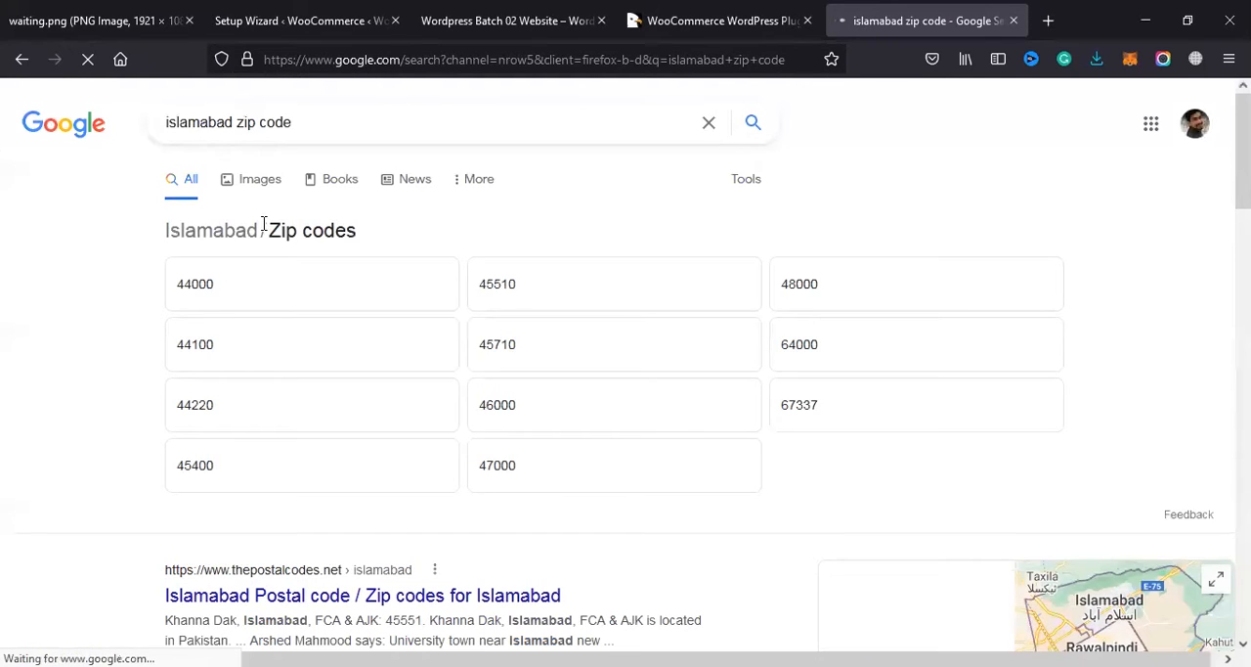
{"action": "triple_click", "coordinate": [300, 245]}
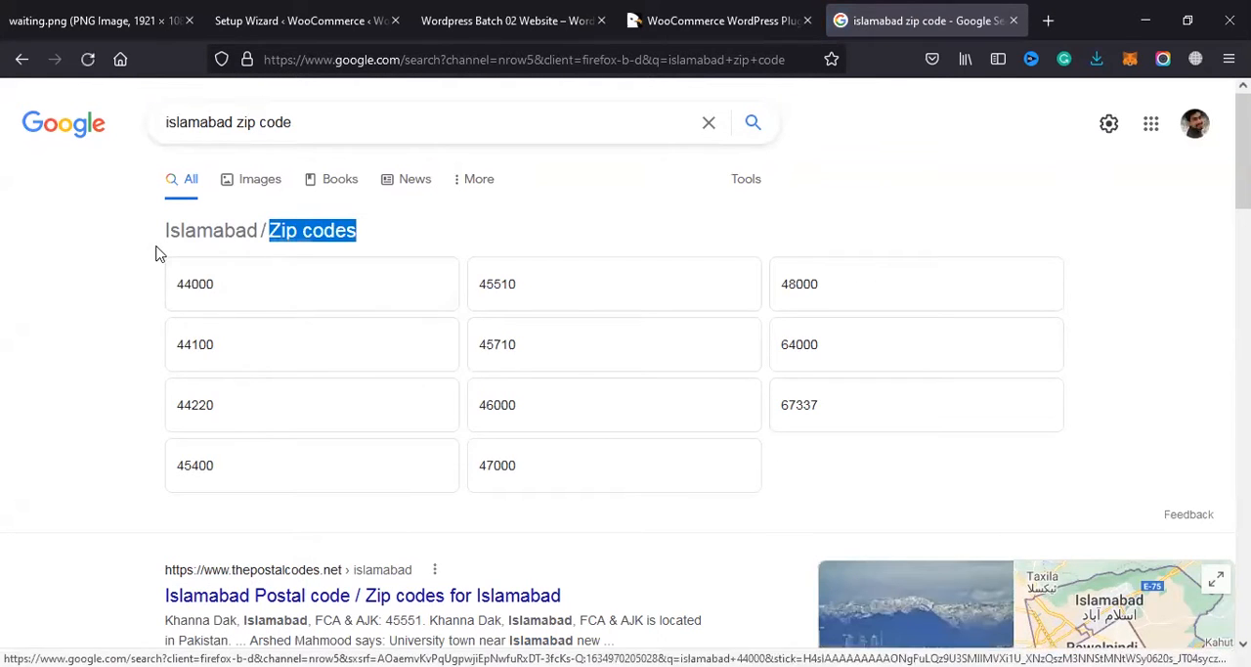
Step: Examine the search results for the listed Islamabad zip codes 44000 and 46000 to see which area each covers
{"action": "left_click", "coordinate": [234, 289]}
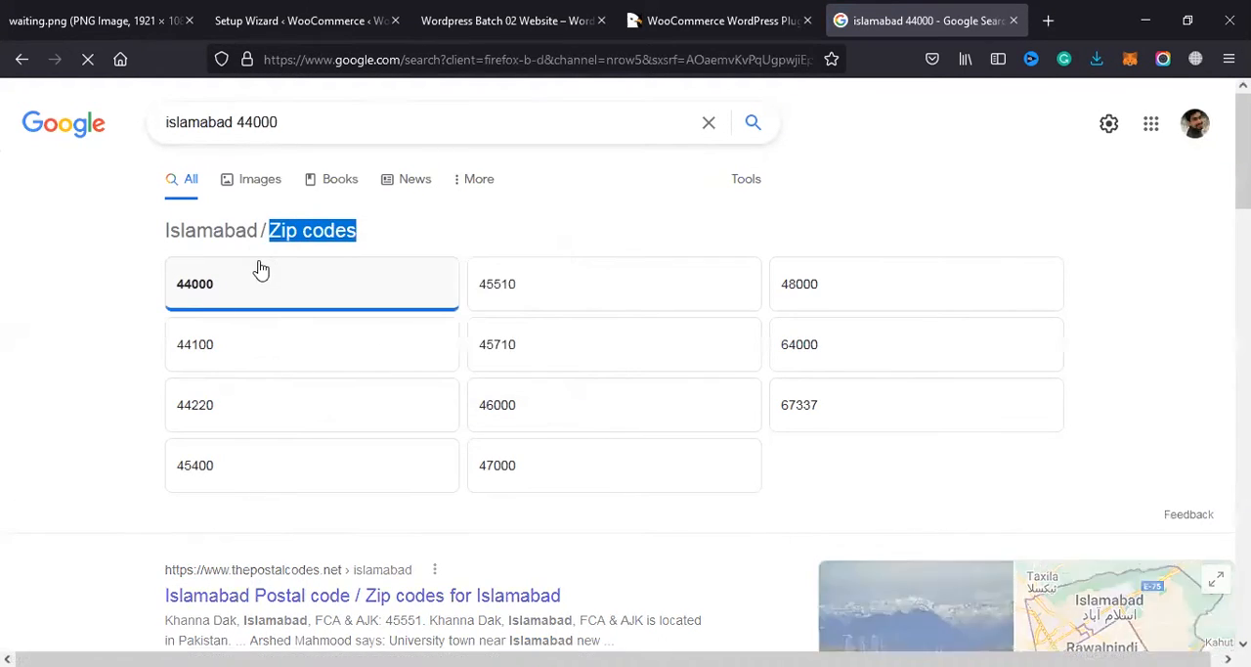
{"action": "scroll", "coordinate": [503, 332], "scroll_direction": "down", "scroll_amount": 3}
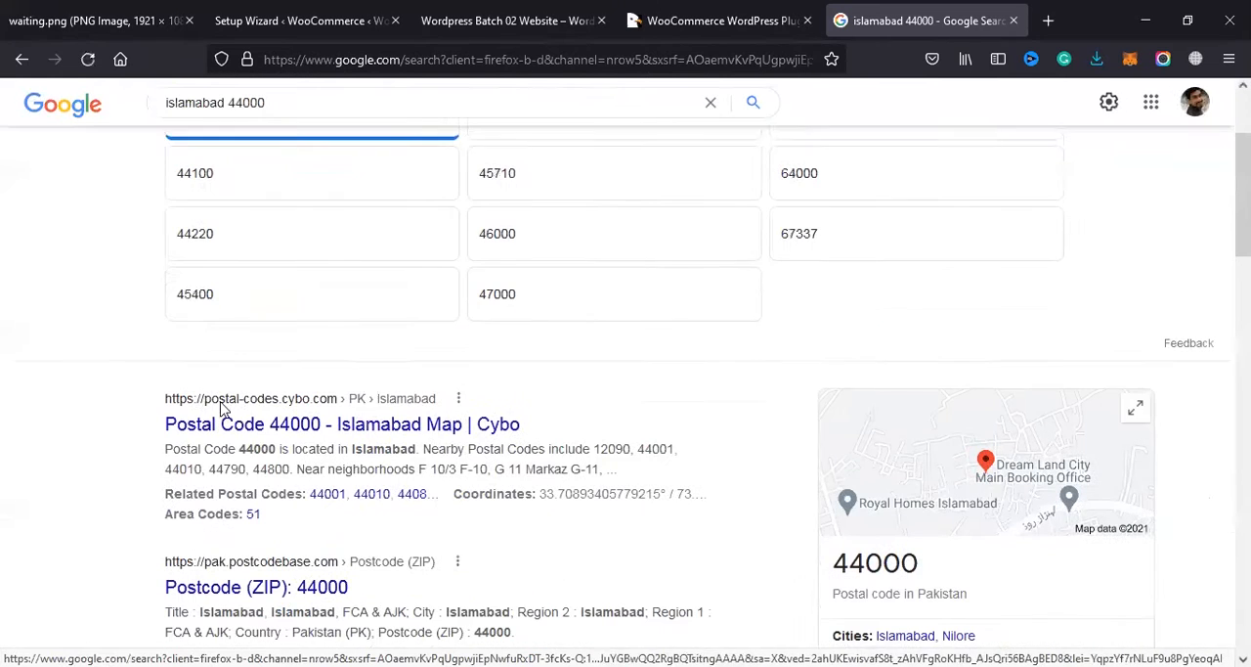
{"action": "scroll", "coordinate": [631, 396], "scroll_direction": "down", "scroll_amount": 1}
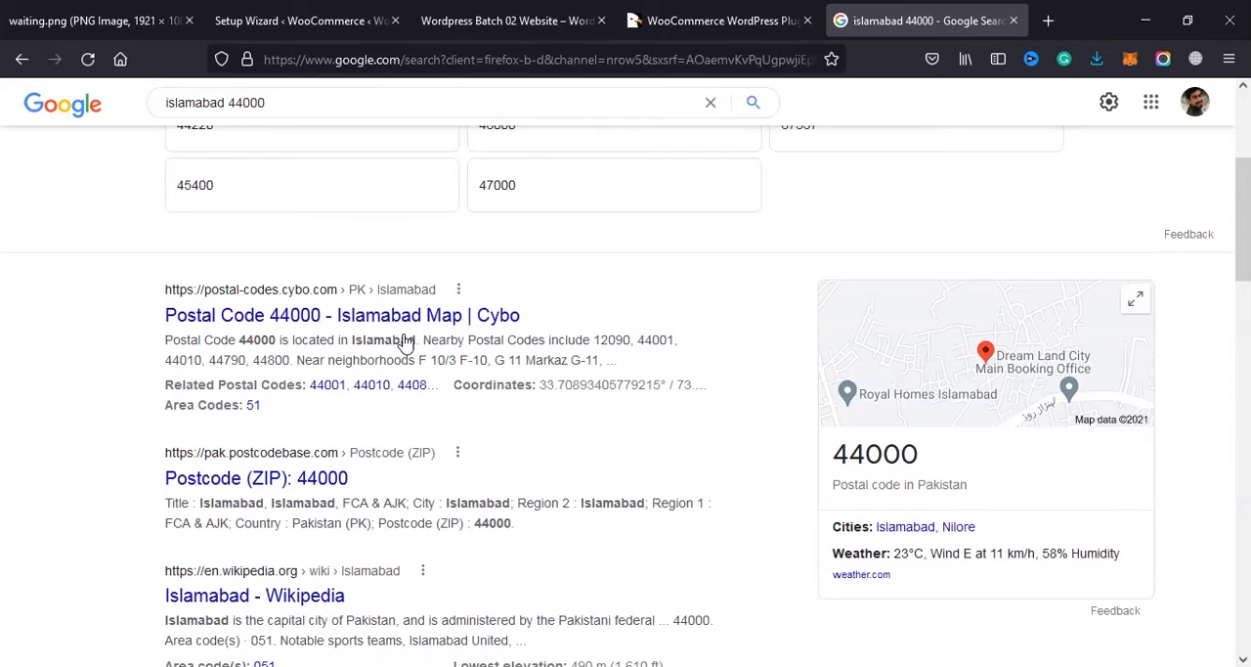
{"action": "scroll", "coordinate": [404, 343], "scroll_direction": "up", "scroll_amount": 3}
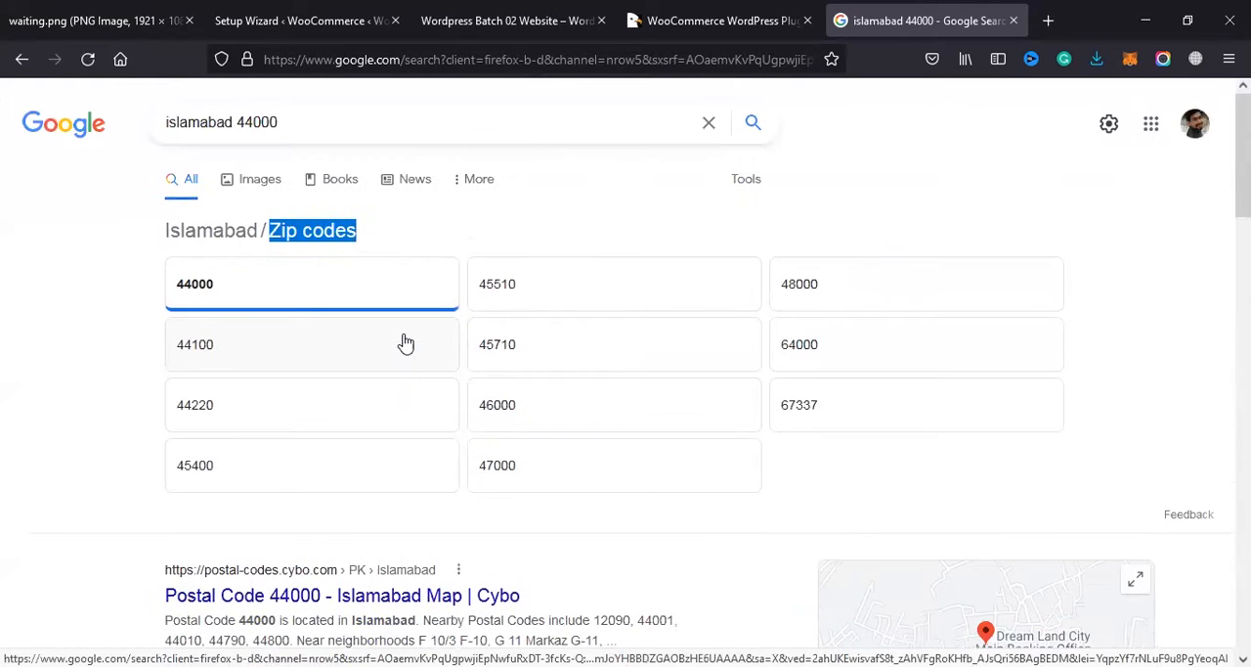
{"action": "left_click", "coordinate": [536, 422]}
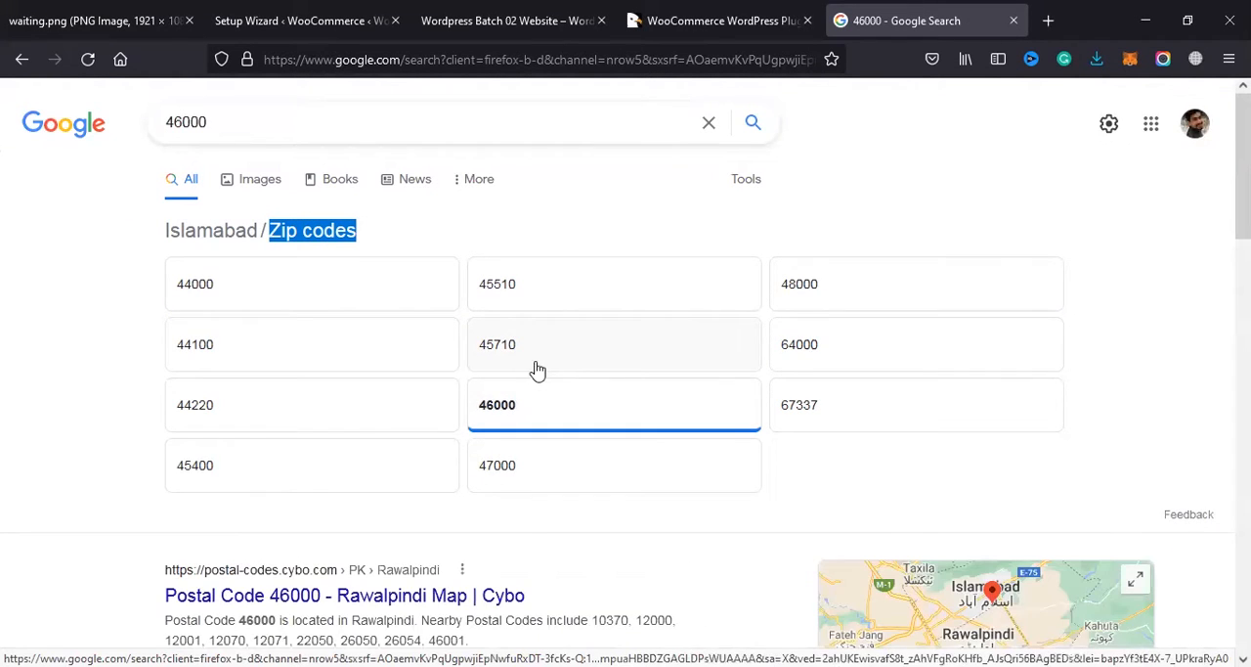
{"action": "scroll", "coordinate": [534, 368], "scroll_direction": "down", "scroll_amount": 2}
{"action": "scroll", "coordinate": [329, 347], "scroll_direction": "down", "scroll_amount": 1}
{"action": "scroll", "coordinate": [489, 288], "scroll_direction": "up", "scroll_amount": 1}
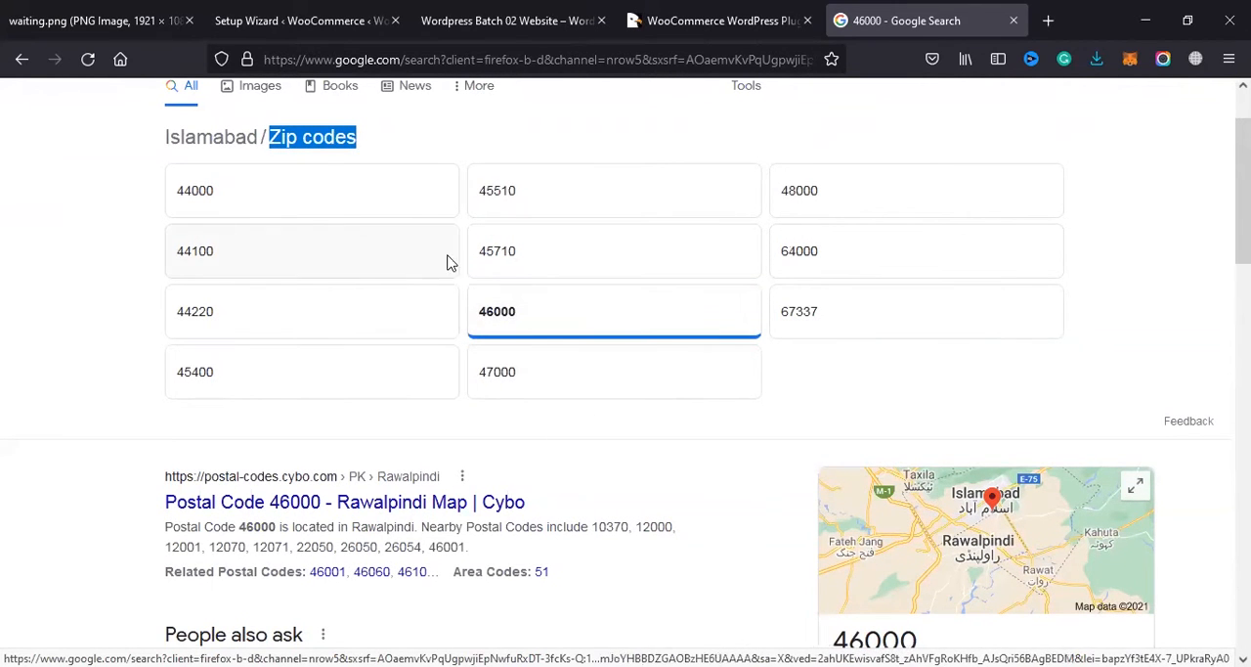
Step: Compare the results for zip code 44000 with those for 45510
{"action": "left_click", "coordinate": [329, 208]}
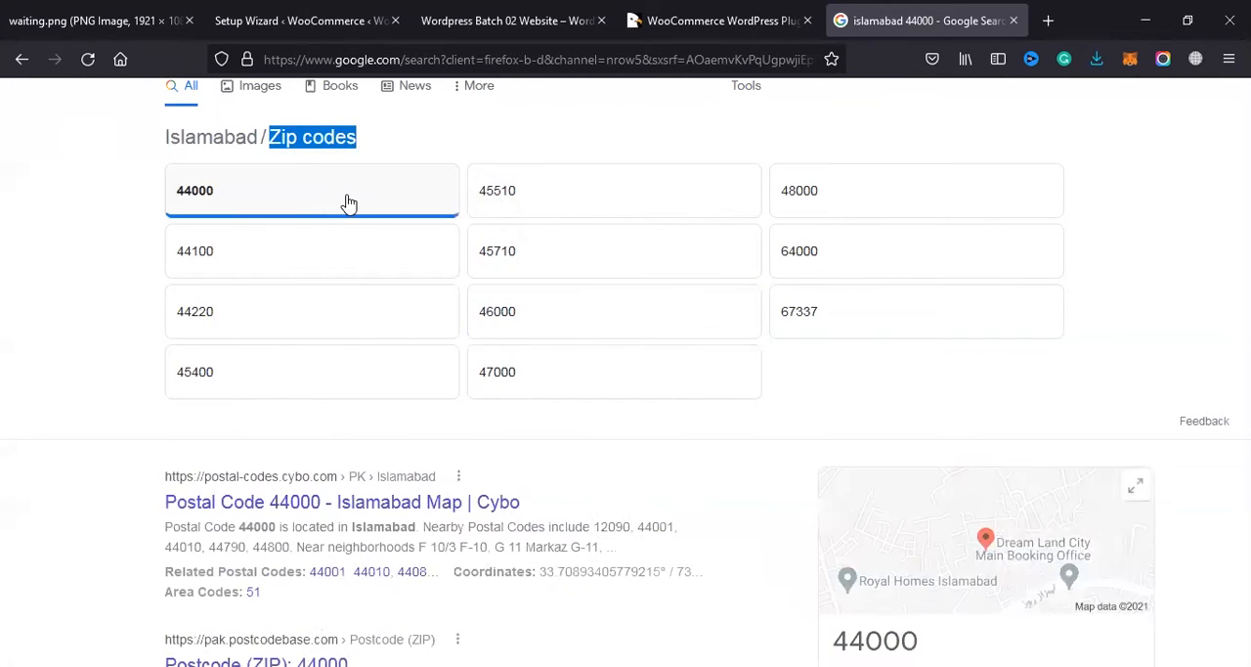
{"action": "scroll", "coordinate": [616, 408], "scroll_direction": "down", "scroll_amount": 3}
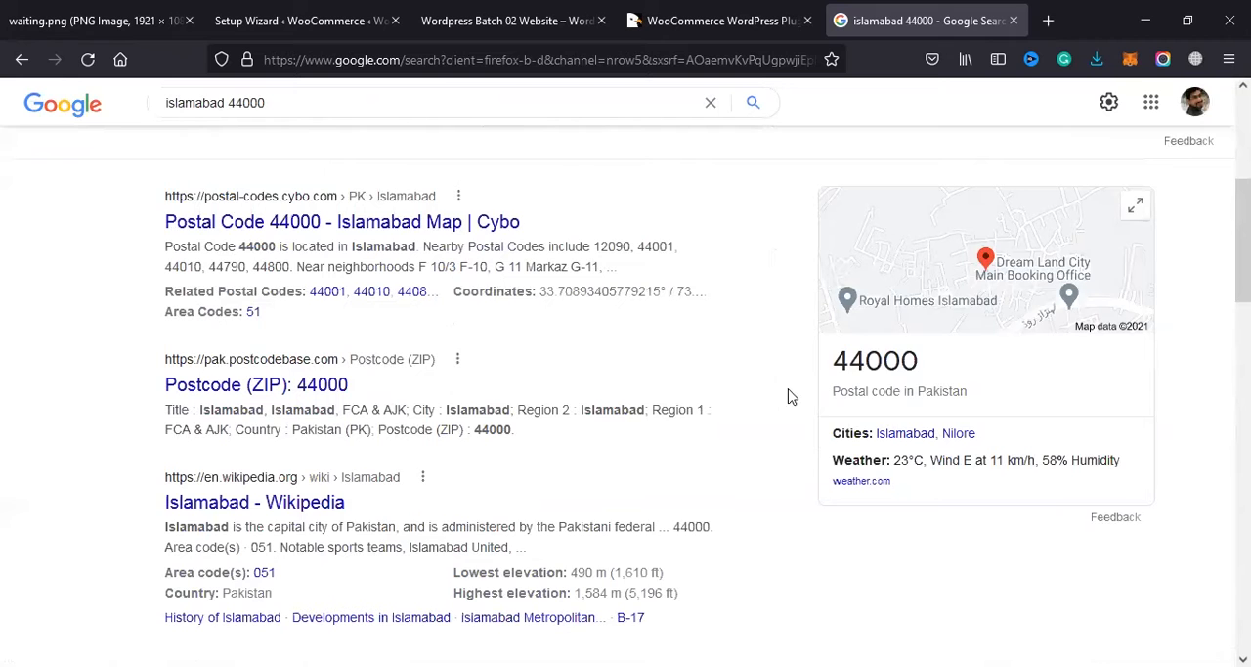
{"action": "scroll", "coordinate": [754, 383], "scroll_direction": "up", "scroll_amount": 3}
{"action": "scroll", "coordinate": [596, 255], "scroll_direction": "up", "scroll_amount": 2}
{"action": "left_click", "coordinate": [580, 278]}
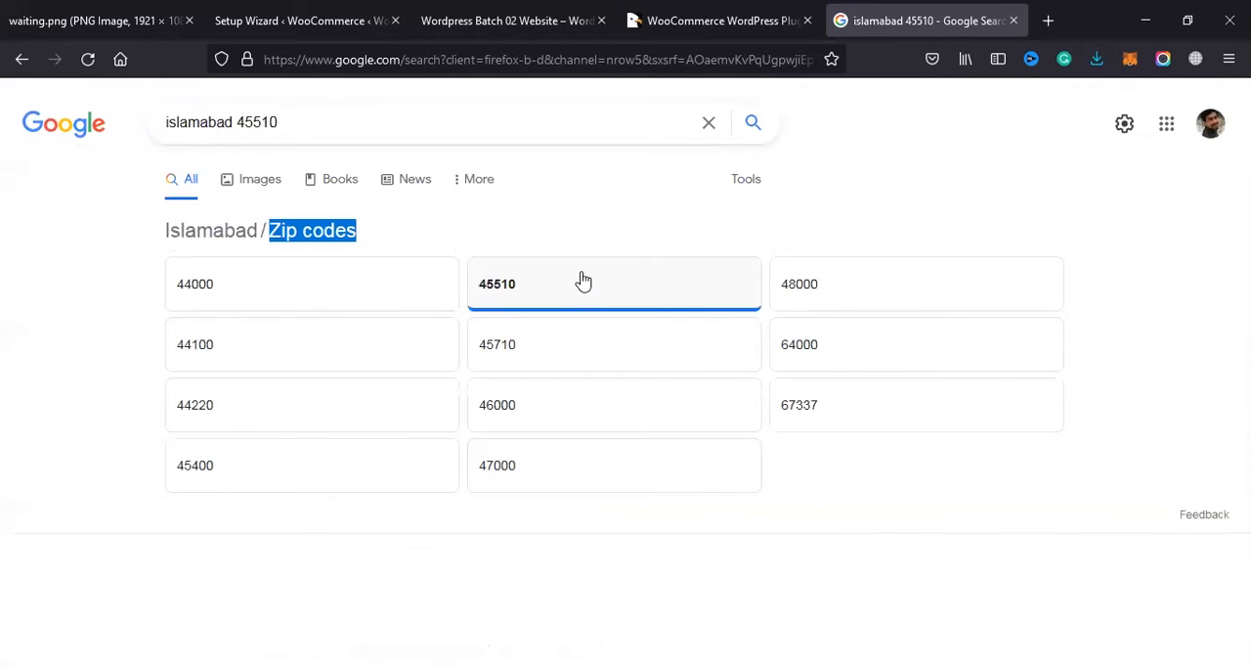
{"action": "scroll", "coordinate": [568, 328], "scroll_direction": "down", "scroll_amount": 3}
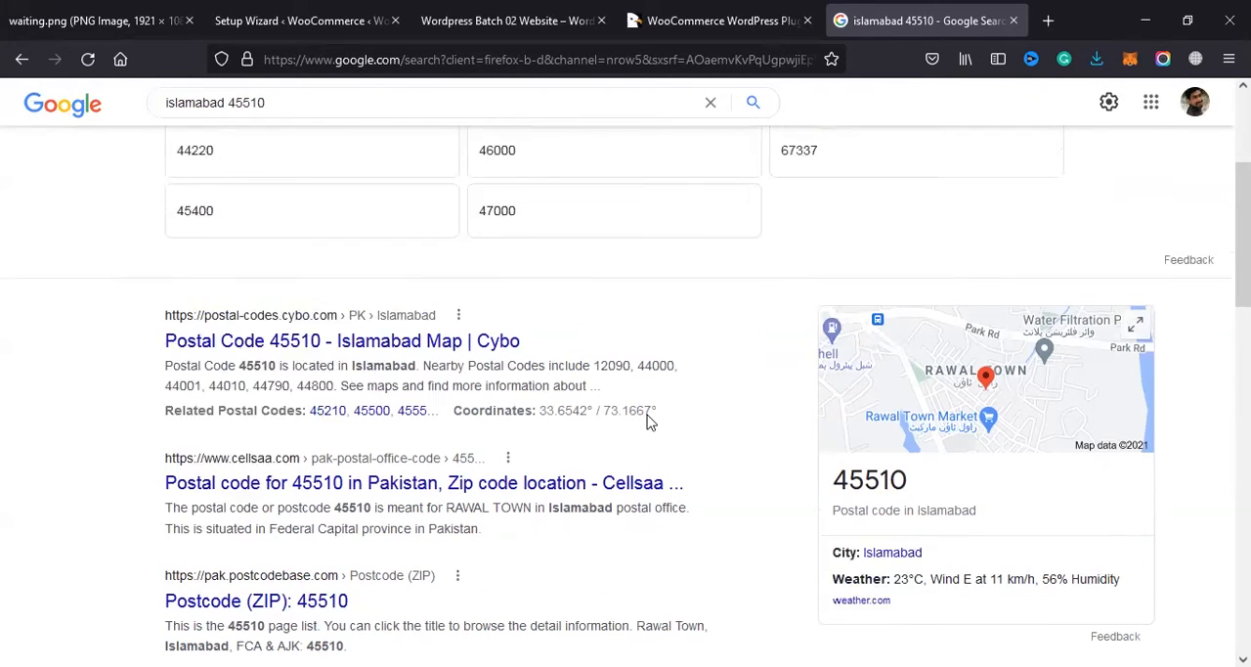
{"action": "scroll", "coordinate": [648, 414], "scroll_direction": "up", "scroll_amount": 3}
Step: Change the search query to "islamabad postal code" and run it
{"action": "left_click_drag", "start_coordinate": [307, 121], "coordinate": [247, 132]}
{"action": "key", "text": "BackSpace"}
{"action": "key", "text": "BackSpace"}
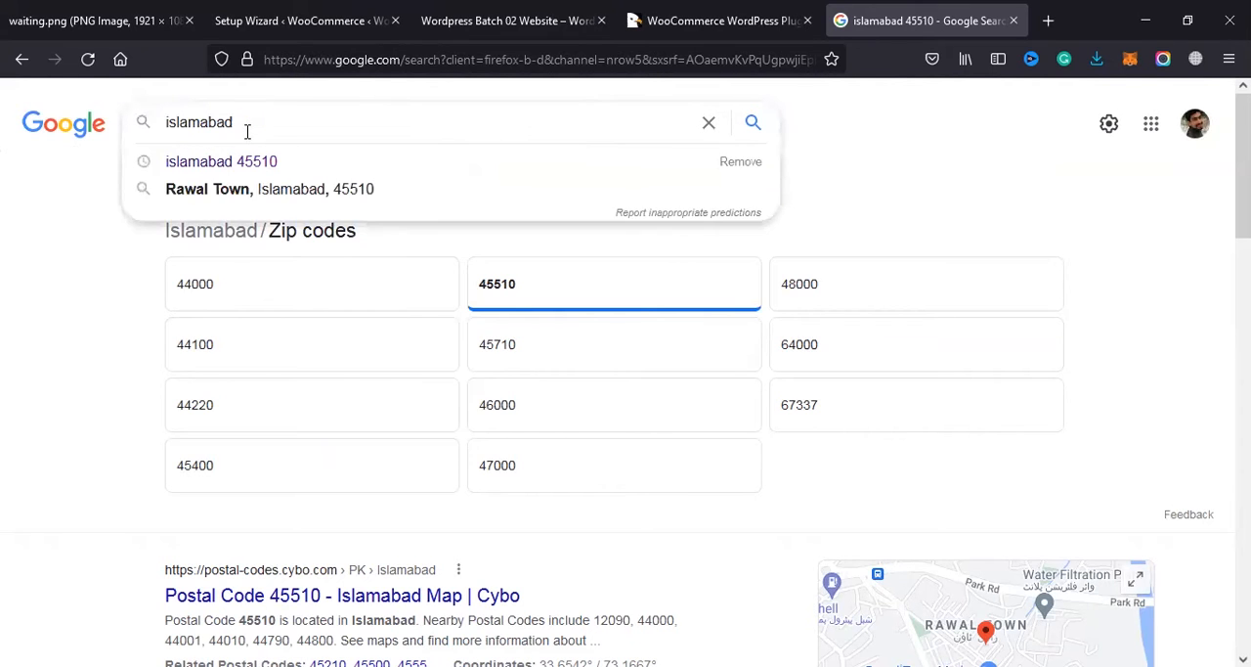
{"action": "type", "text": "postal"}
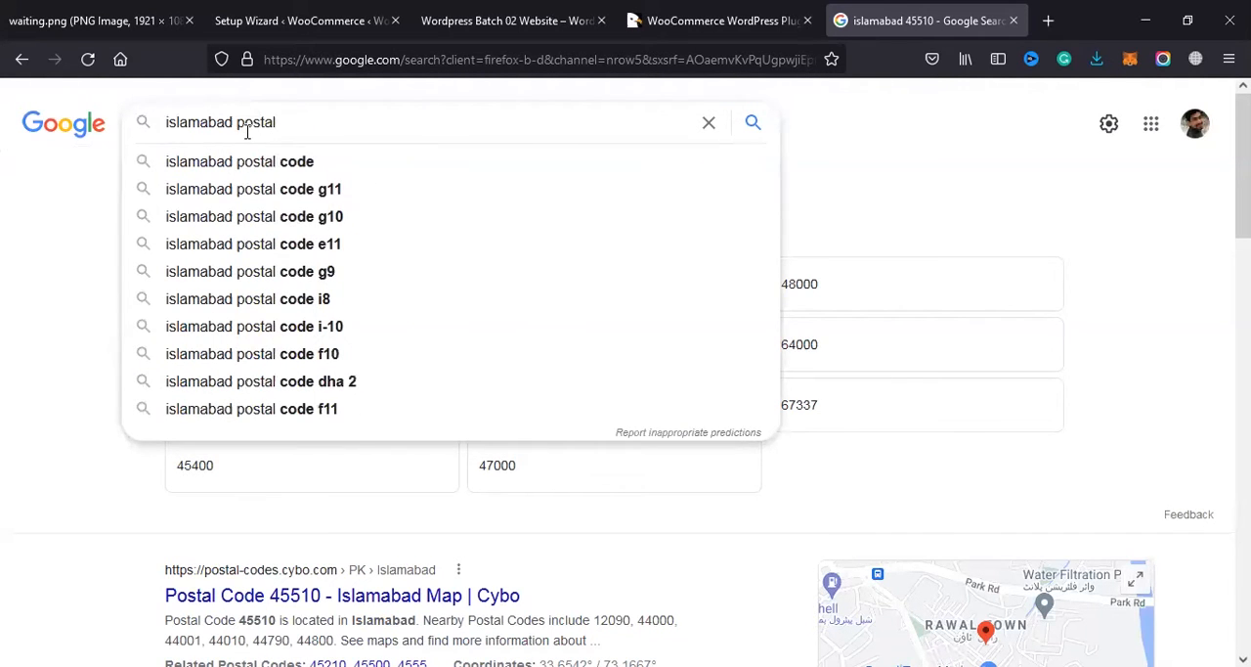
{"action": "type", "text": " code"}
{"action": "key", "text": "Return"}
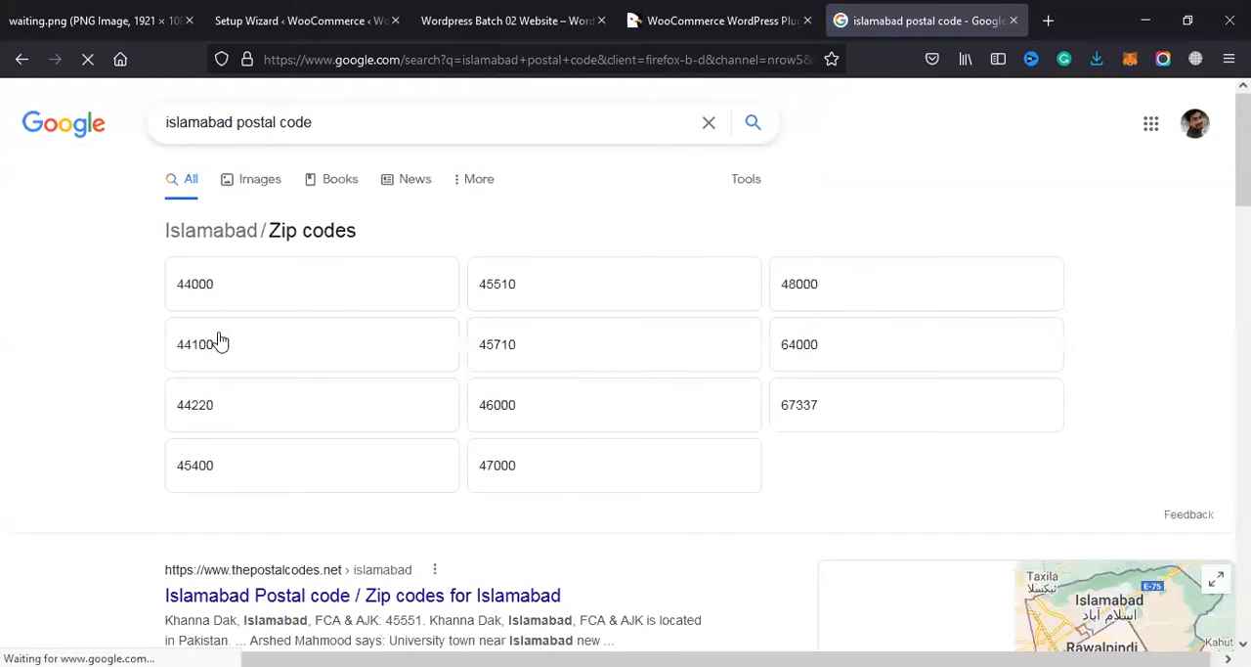
{"action": "left_click", "coordinate": [277, 202]}
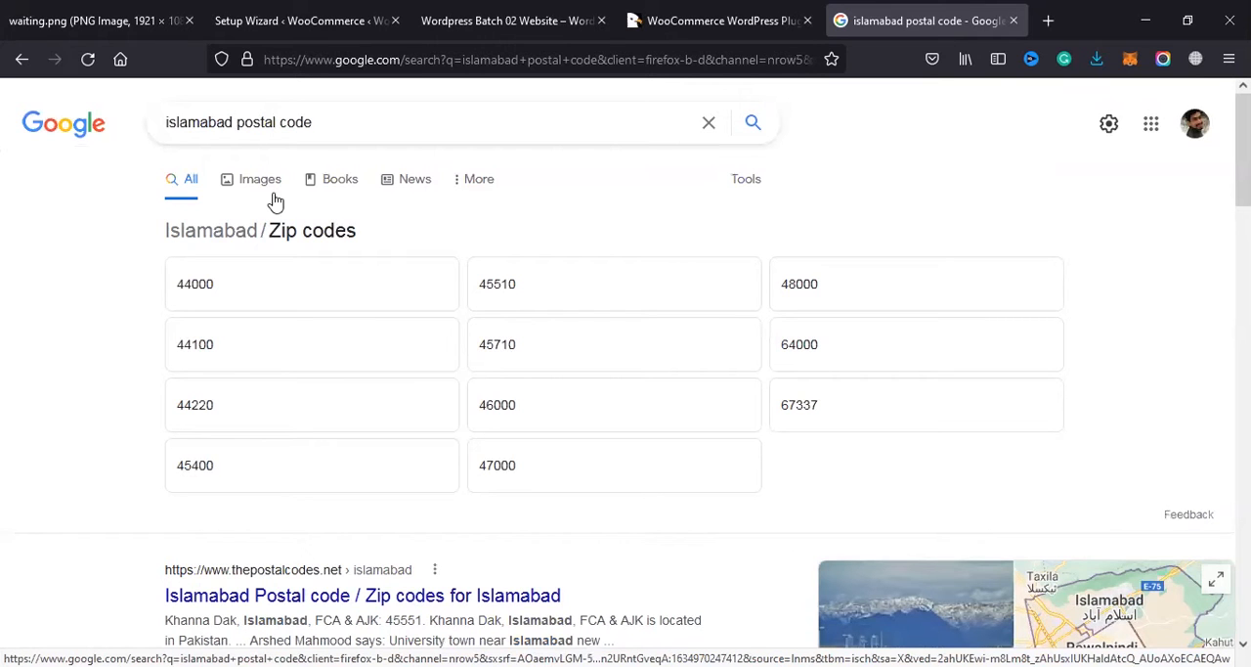
Step: Search for "rahim yar khan postal code" by replacing the city in the query
{"action": "double_click", "coordinate": [208, 124]}
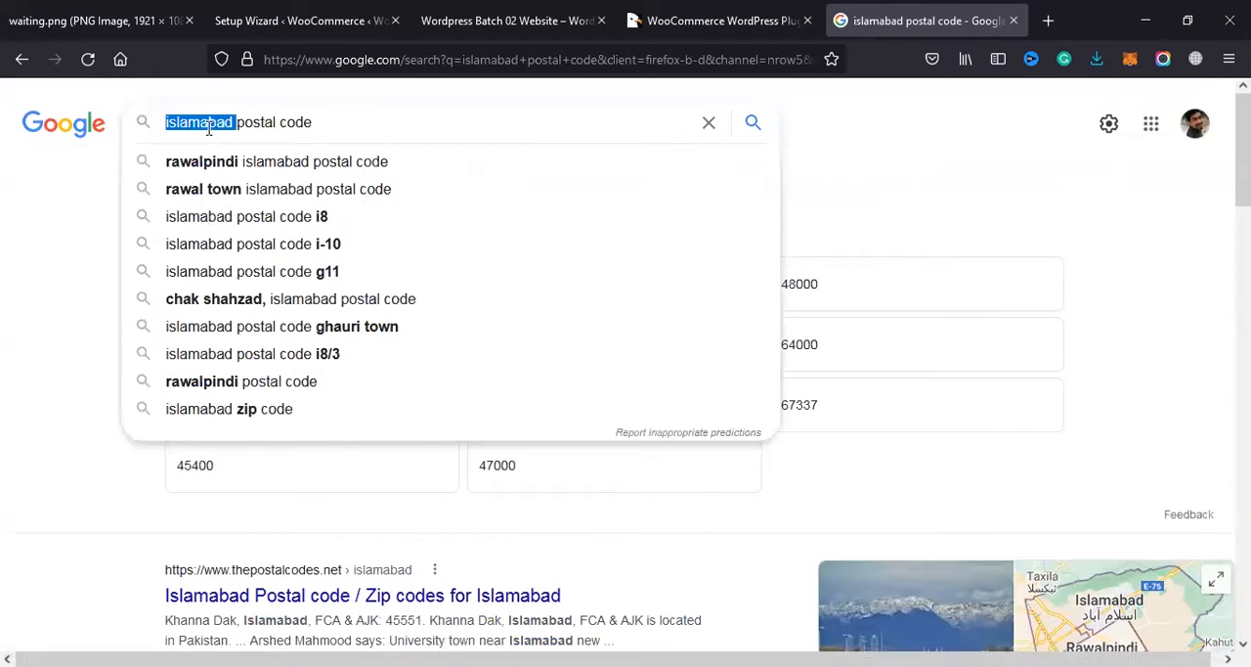
{"action": "type", "text": "rahim"}
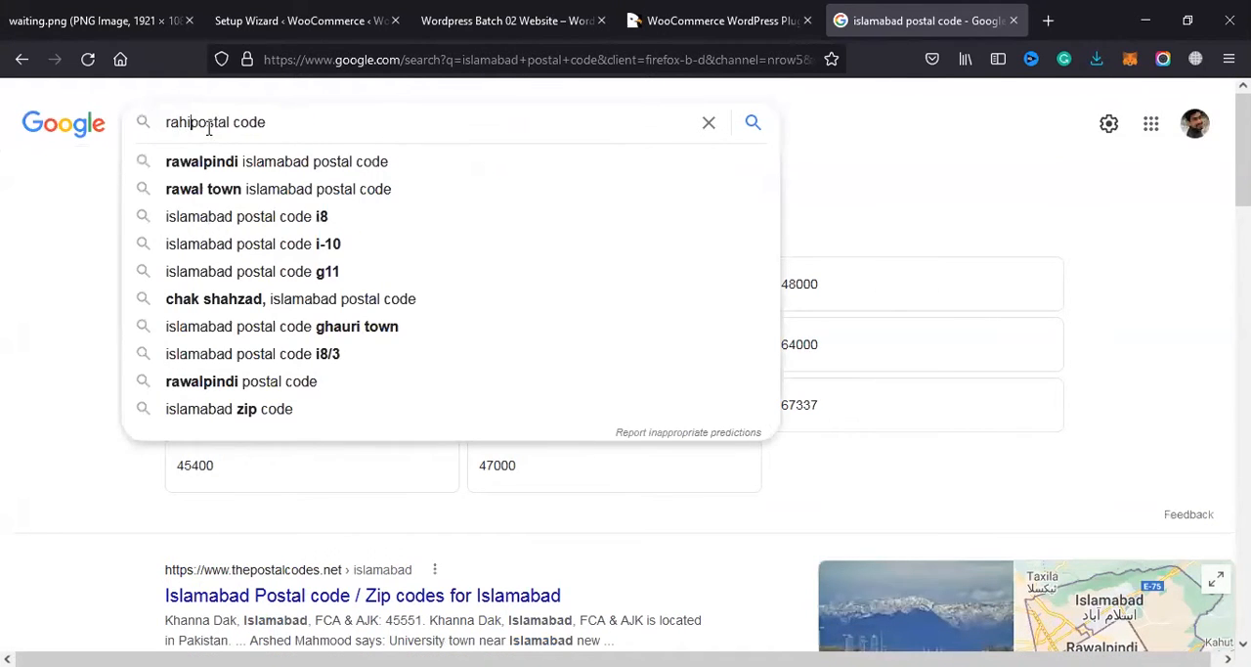
{"action": "key", "text": "Down"}
{"action": "key", "text": "Return"}
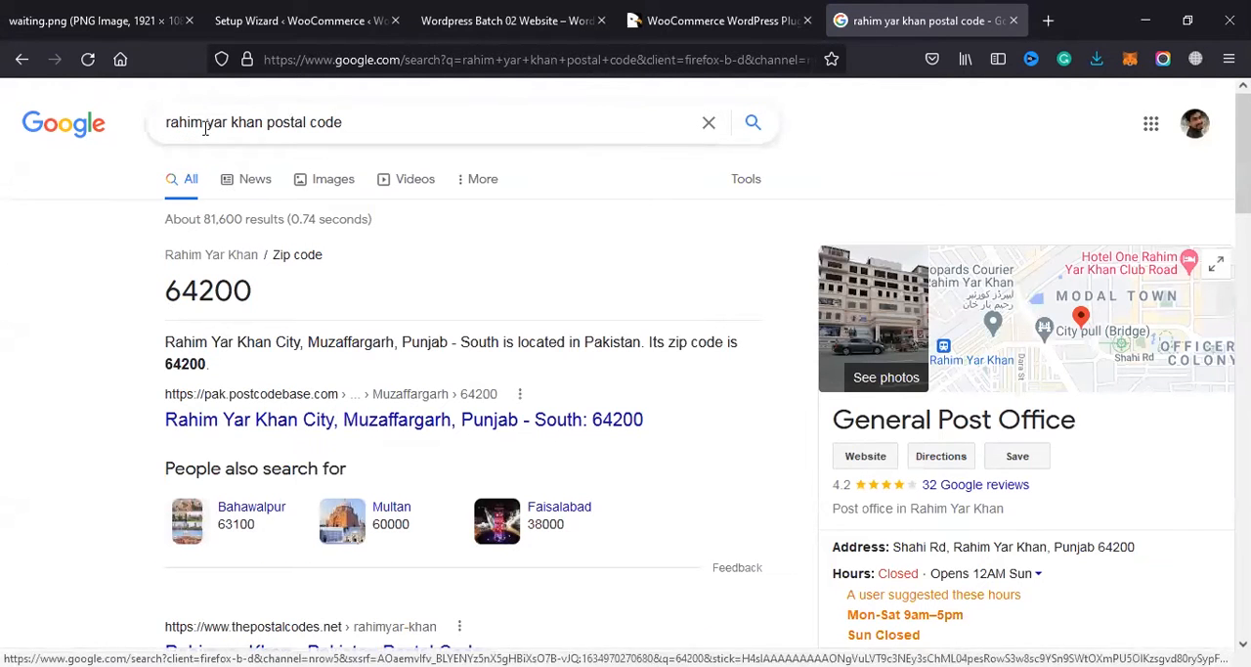
Step: Search for "london postal code" and browse through the carousel of London postcodes
{"action": "left_click_drag", "start_coordinate": [264, 123], "coordinate": [71, 137]}
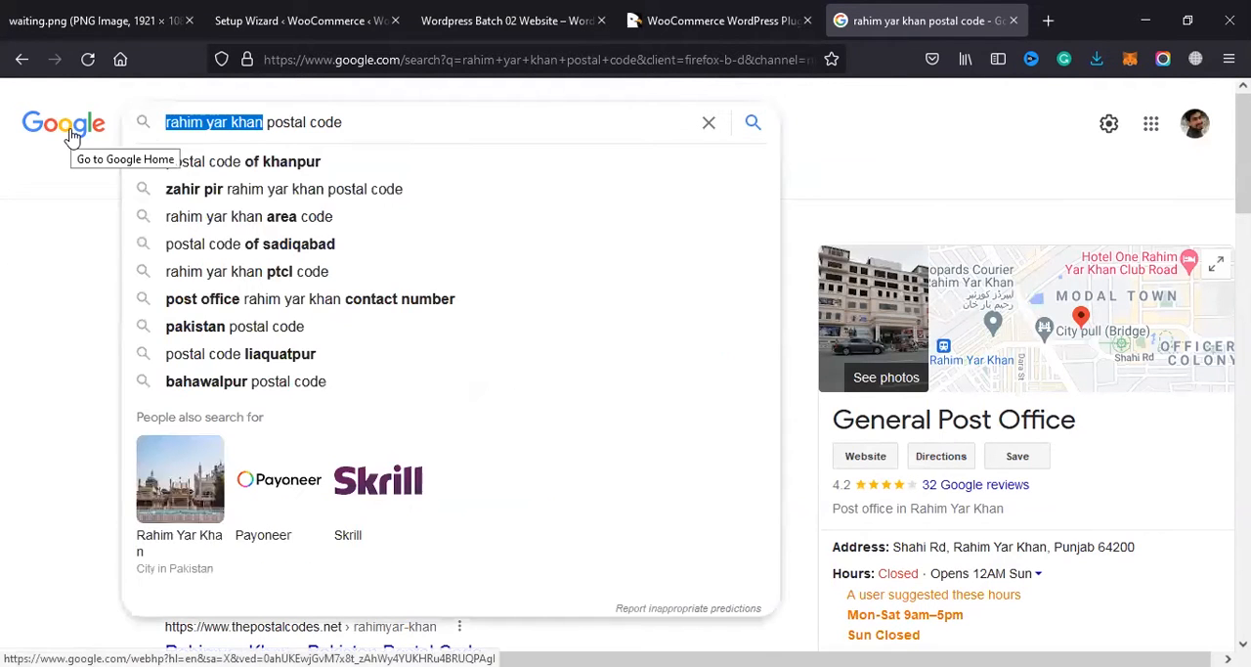
{"action": "type", "text": "london"}
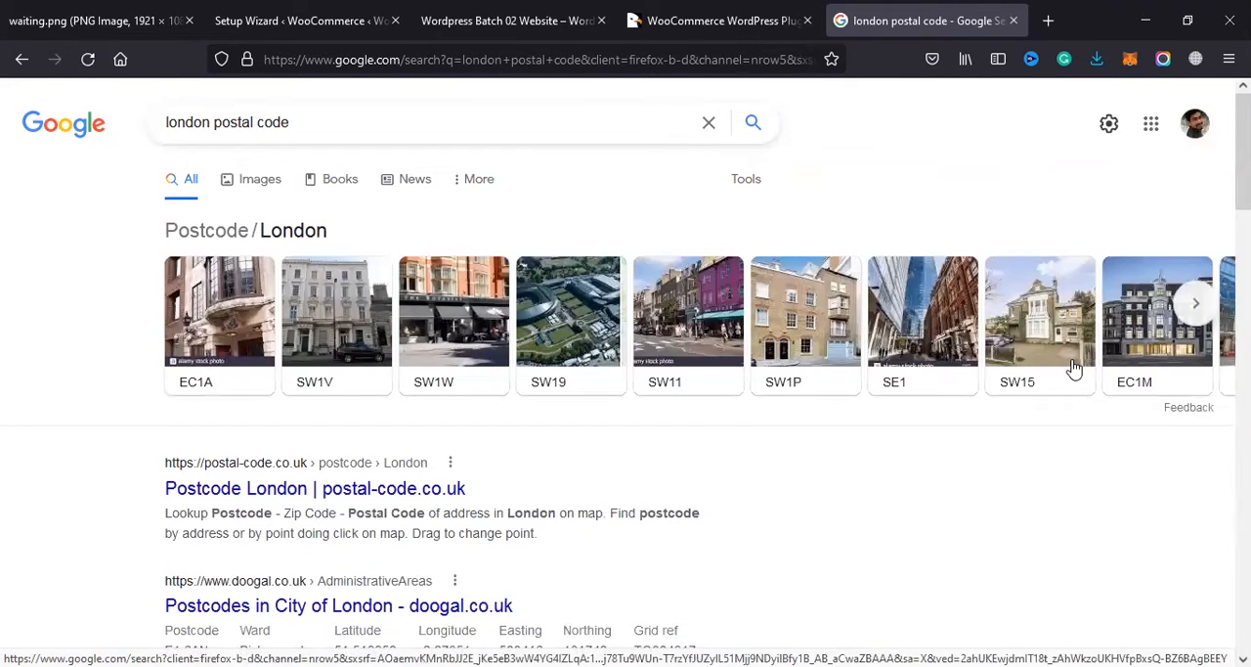
{"action": "scroll", "coordinate": [1144, 257], "scroll_direction": "down", "scroll_amount": 2}
{"action": "left_click", "coordinate": [1195, 209]}
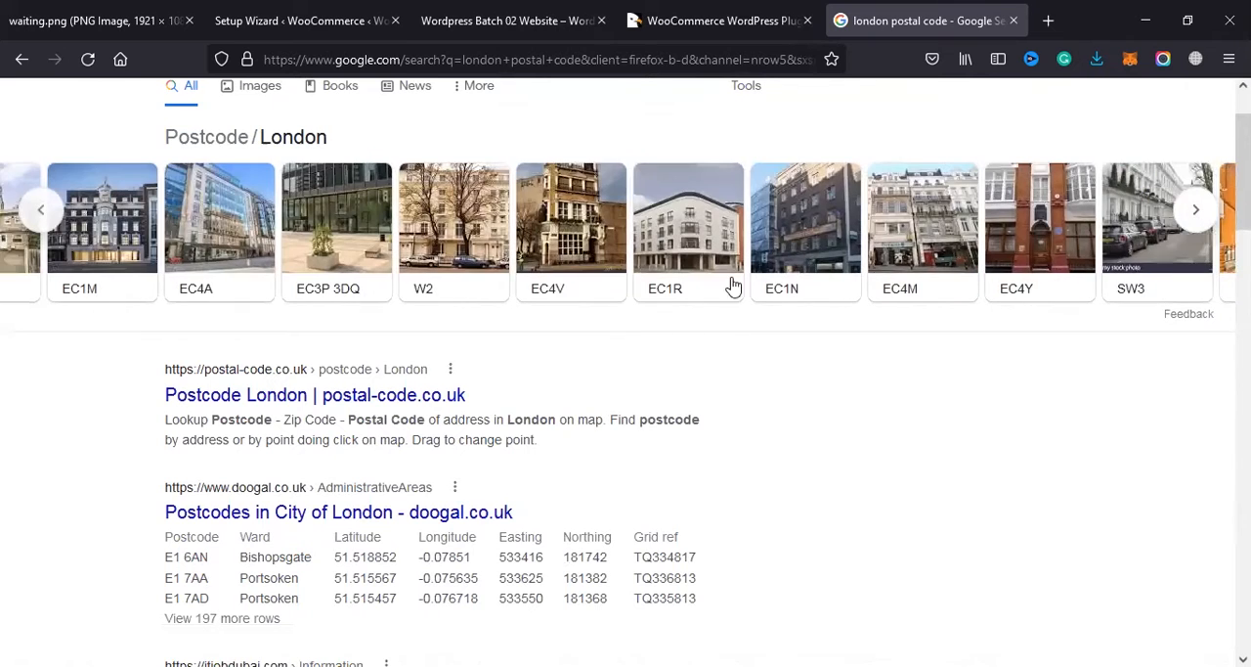
{"action": "left_click", "coordinate": [1196, 211]}
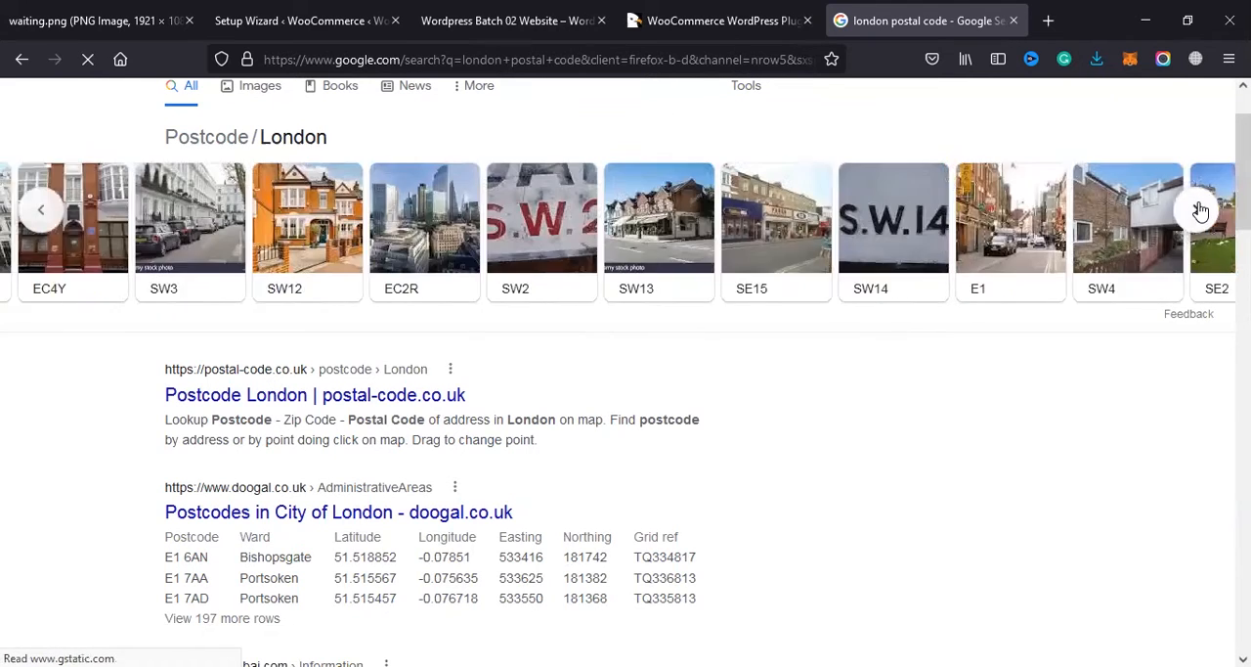
{"action": "left_click", "coordinate": [1189, 213]}
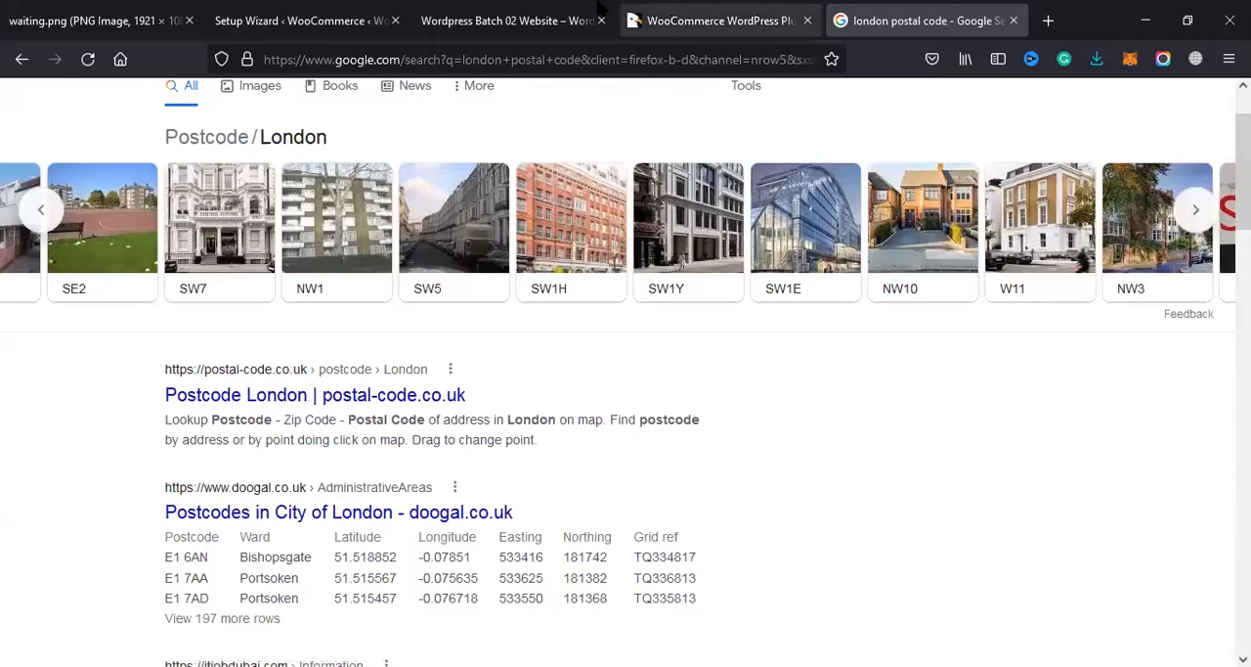
Step: Return to the WooCommerce setup wizard and review the post code and email address in the store details
{"action": "left_click", "coordinate": [498, 19]}
{"action": "left_click", "coordinate": [384, 14]}
{"action": "left_click", "coordinate": [518, 495]}
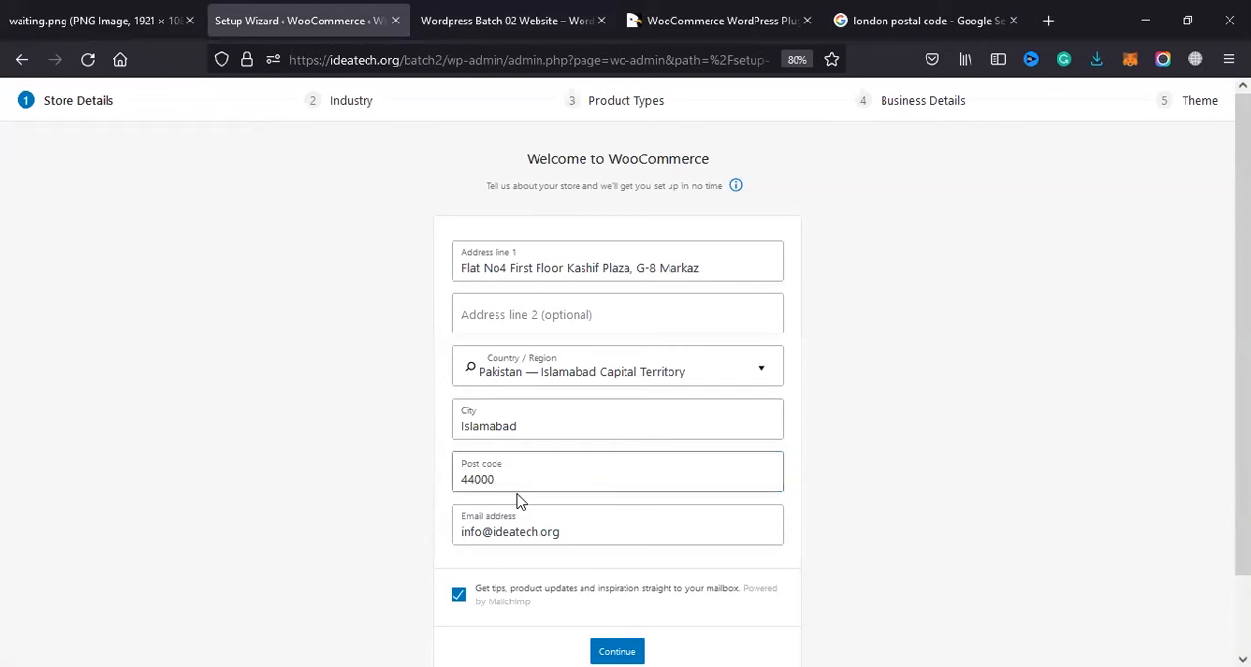
{"action": "left_click_drag", "start_coordinate": [482, 532], "coordinate": [433, 532]}
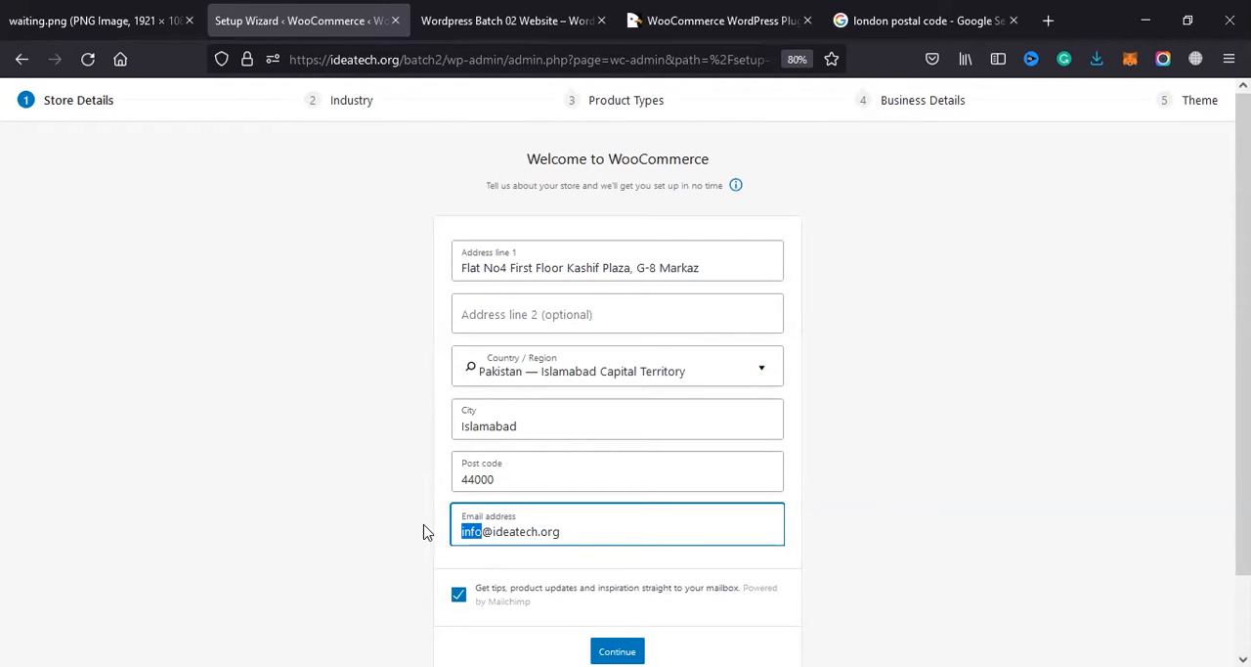
{"action": "scroll", "coordinate": [558, 513], "scroll_direction": "down", "scroll_amount": 1}
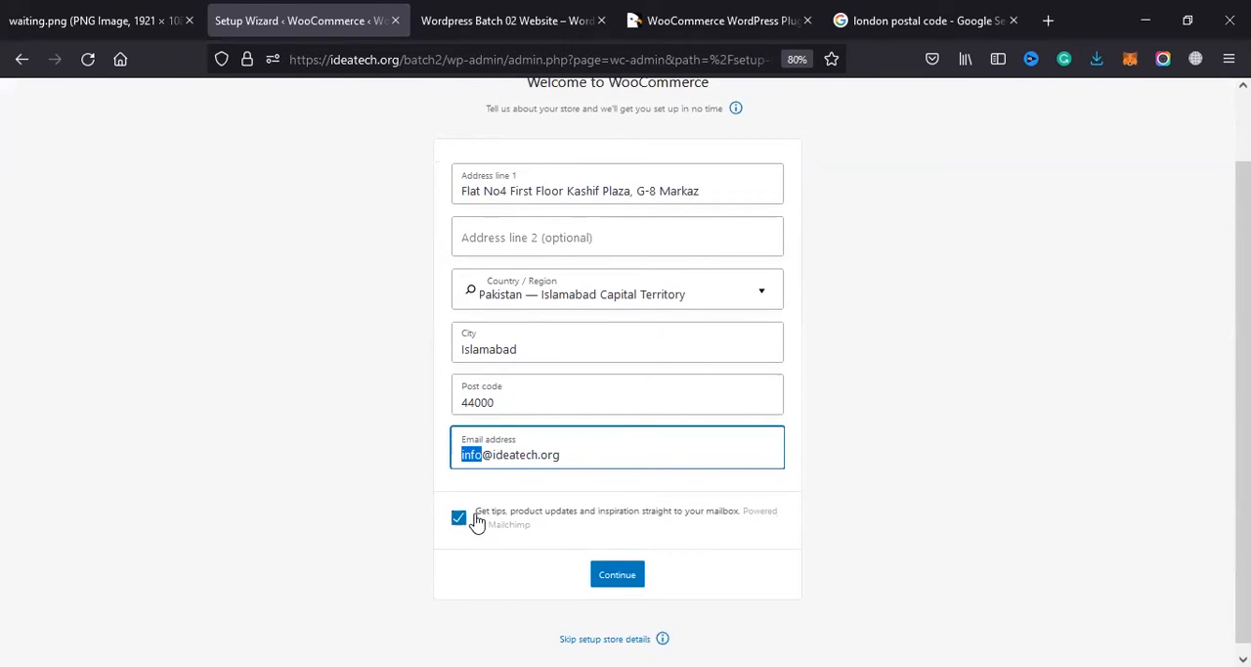
{"action": "triple_click", "coordinate": [506, 452]}
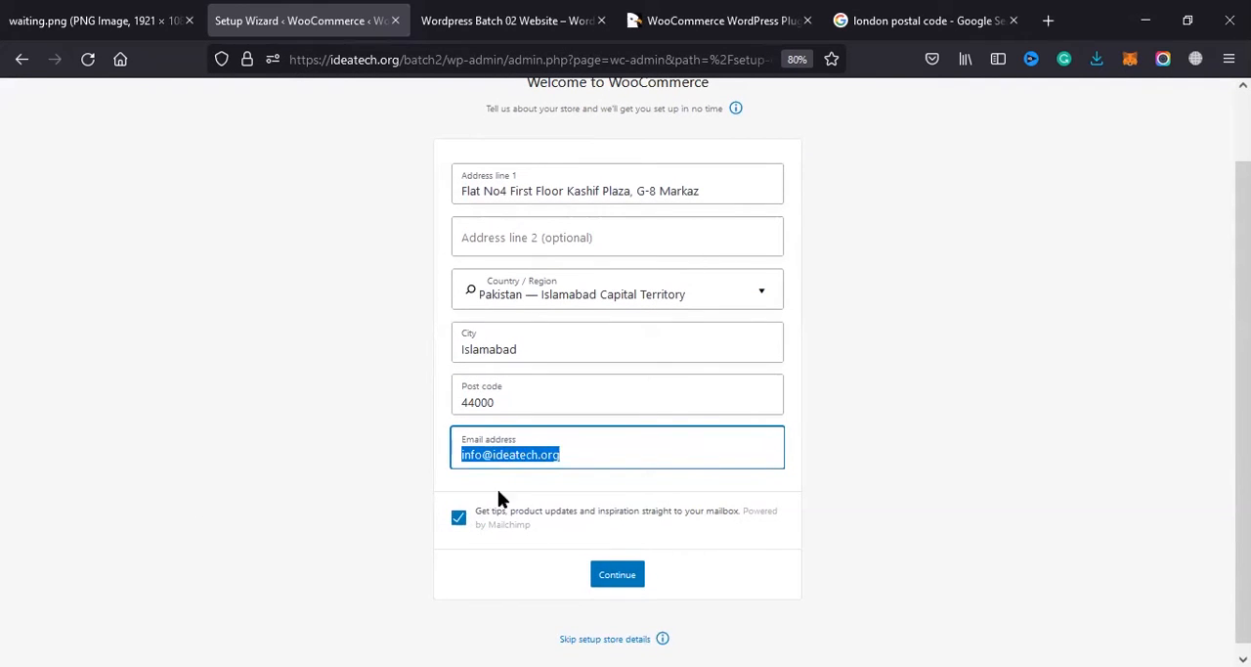
{"action": "triple_click", "coordinate": [570, 460]}
{"action": "left_click", "coordinate": [460, 524]}
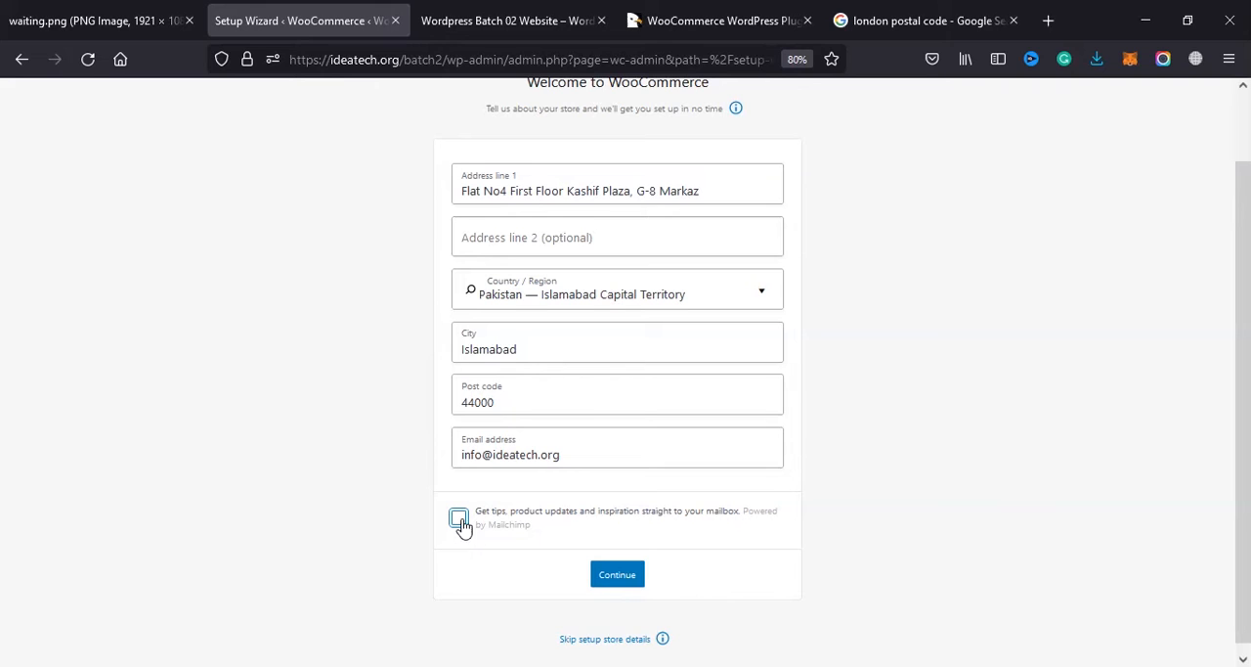
{"action": "left_click", "coordinate": [460, 520]}
{"action": "left_click", "coordinate": [462, 522]}
{"action": "left_click", "coordinate": [461, 519]}
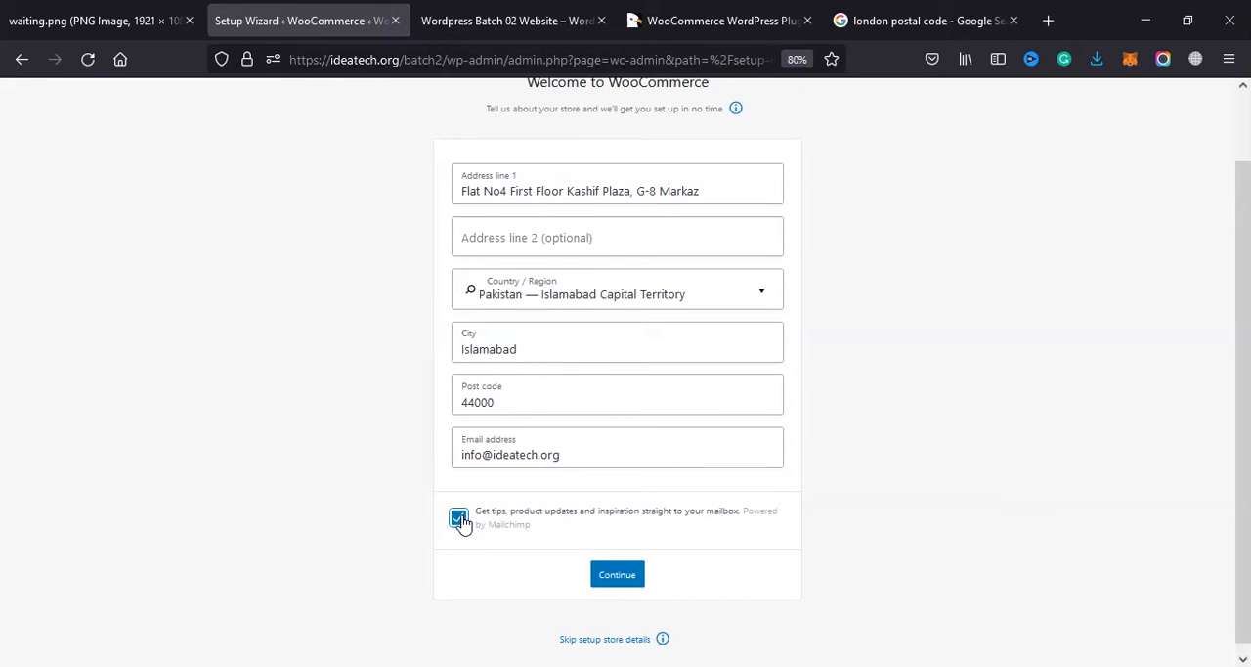
Step: Submit the store details and decline sharing usage tracking data with WooCommerce
{"action": "left_click", "coordinate": [618, 576]}
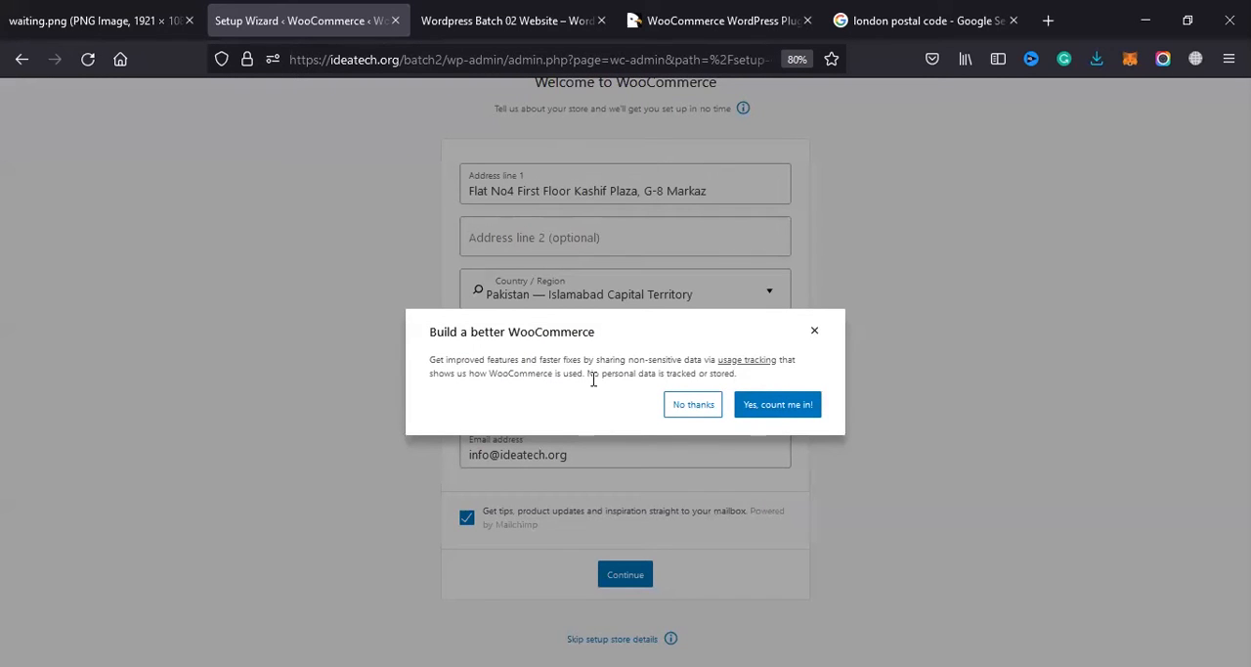
{"action": "left_click_drag", "start_coordinate": [524, 368], "coordinate": [729, 362]}
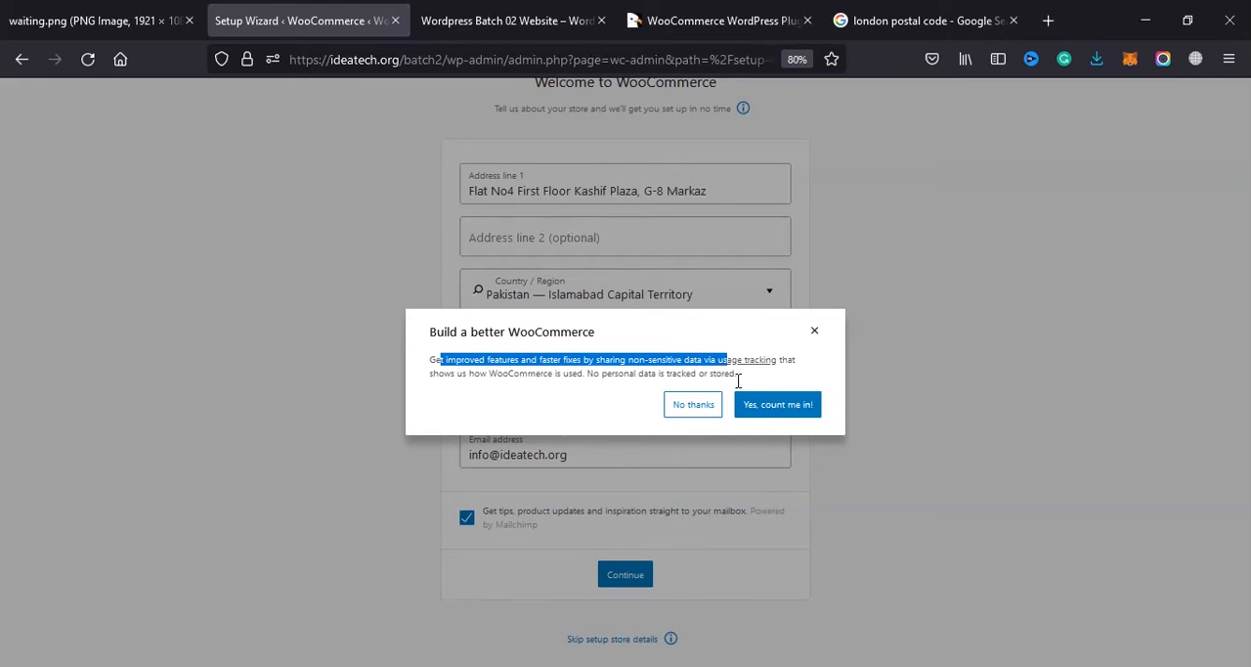
{"action": "left_click", "coordinate": [686, 407]}
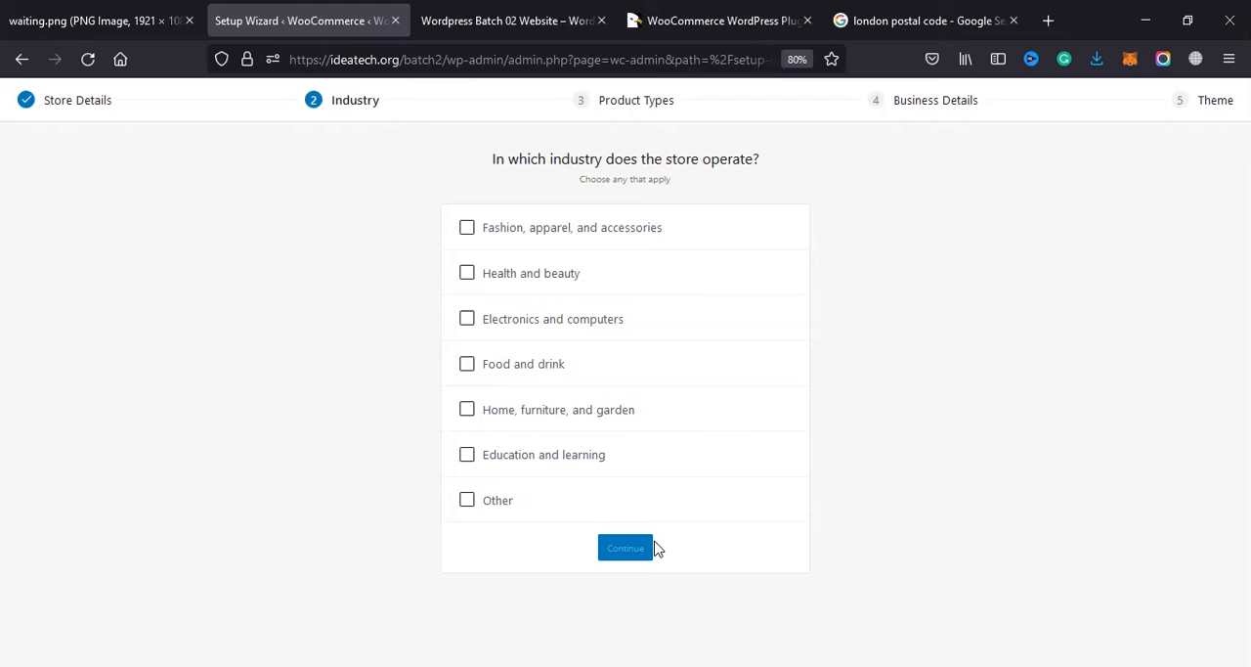
Step: Choose Electronics and computers as the store's only industry, leaving fashion and health and beauty unselected
{"action": "left_click", "coordinate": [467, 231]}
{"action": "left_click", "coordinate": [492, 279]}
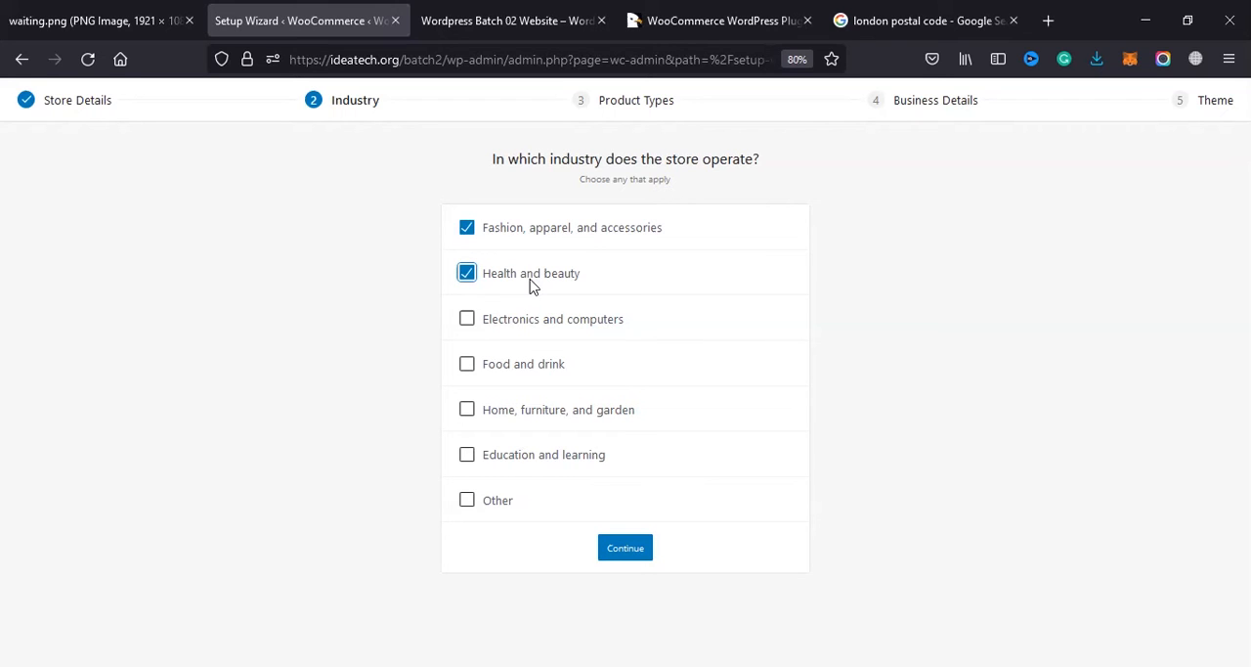
{"action": "left_click", "coordinate": [517, 329]}
{"action": "left_click", "coordinate": [468, 277]}
{"action": "left_click", "coordinate": [469, 234]}
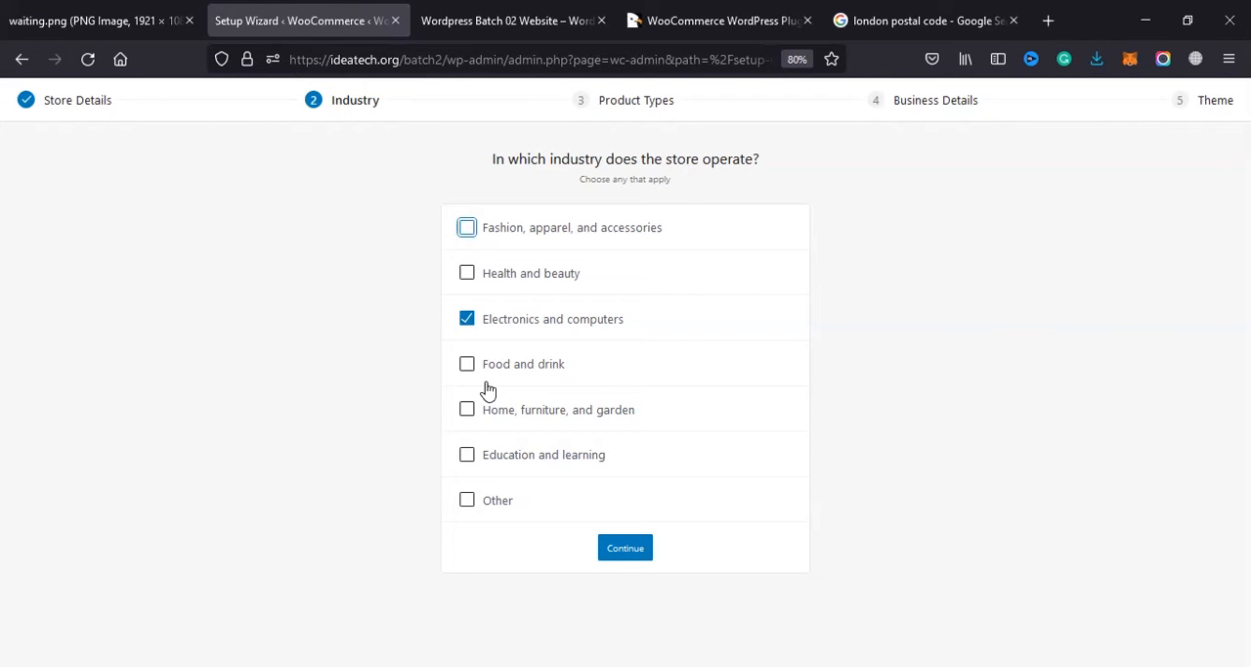
Step: Try different store industries, including Education and learning, and end with only Other selected and its description ready for entry
{"action": "left_click", "coordinate": [467, 279]}
{"action": "left_click", "coordinate": [466, 320]}
{"action": "left_click", "coordinate": [467, 319]}
{"action": "left_click", "coordinate": [467, 275]}
{"action": "left_click", "coordinate": [466, 320]}
{"action": "left_click", "coordinate": [467, 455]}
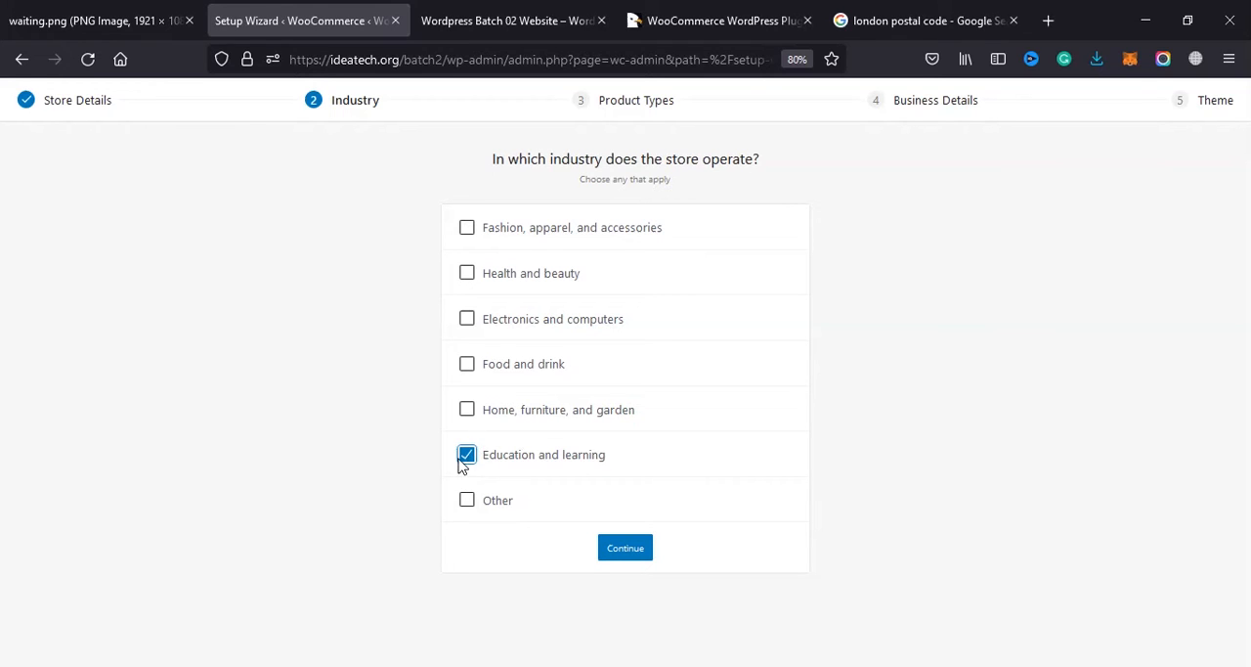
{"action": "left_click", "coordinate": [467, 456]}
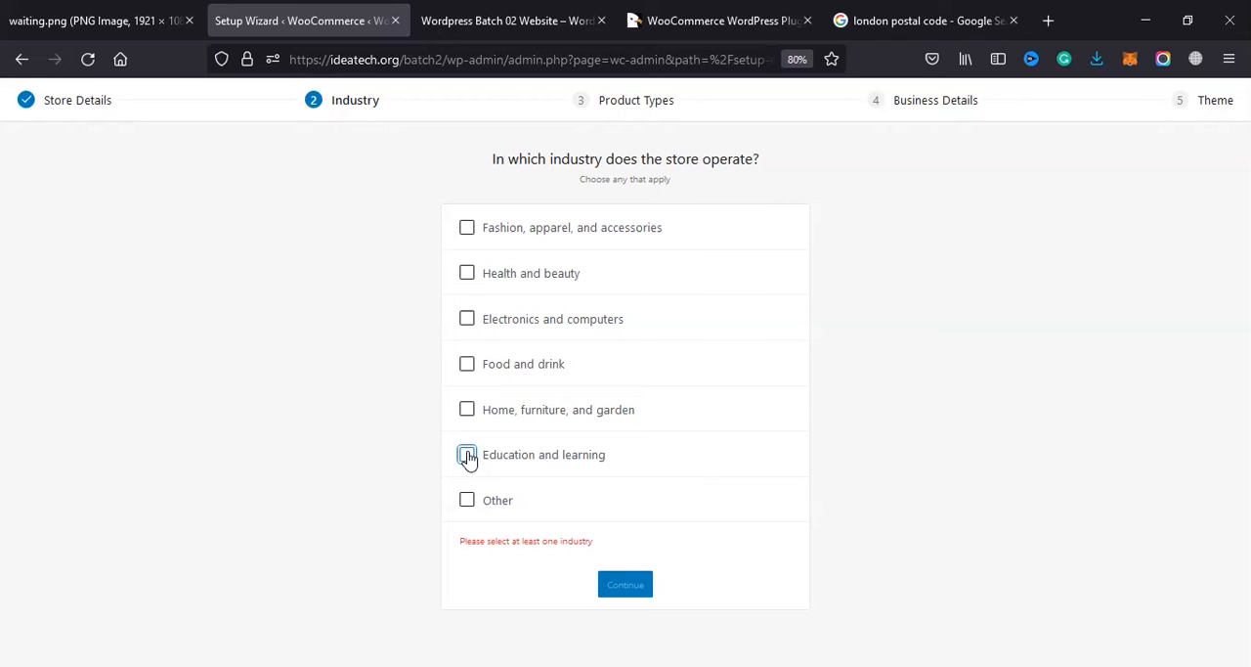
{"action": "left_click", "coordinate": [467, 502]}
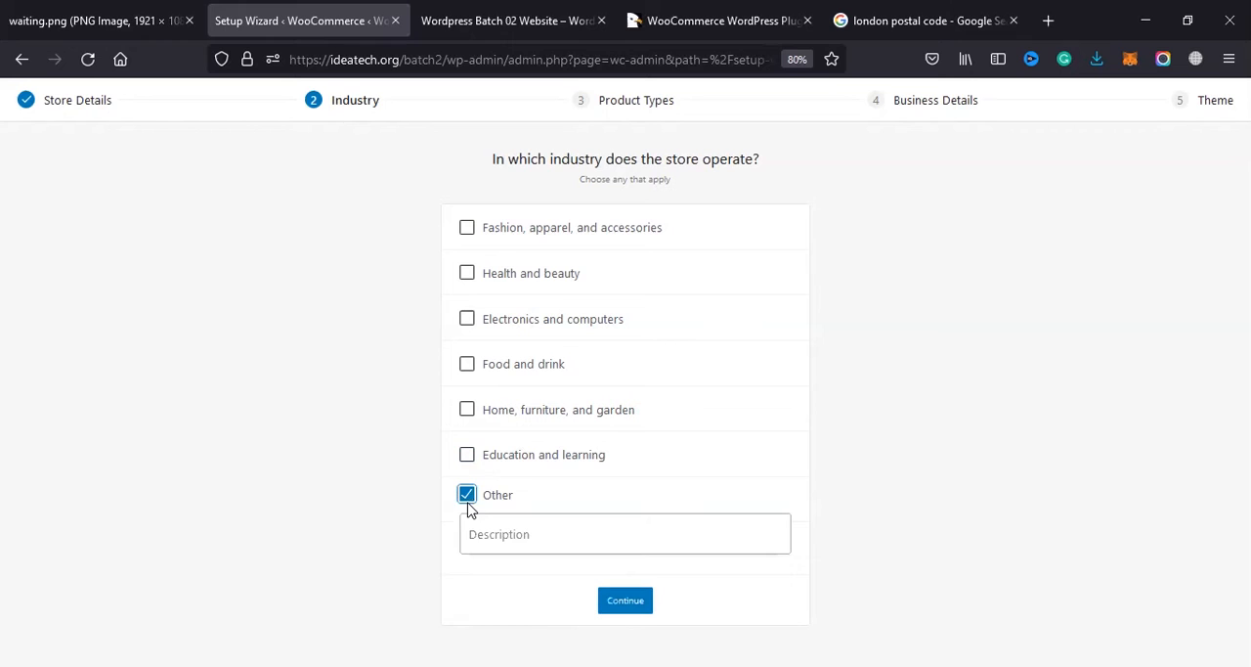
{"action": "left_click", "coordinate": [547, 532]}
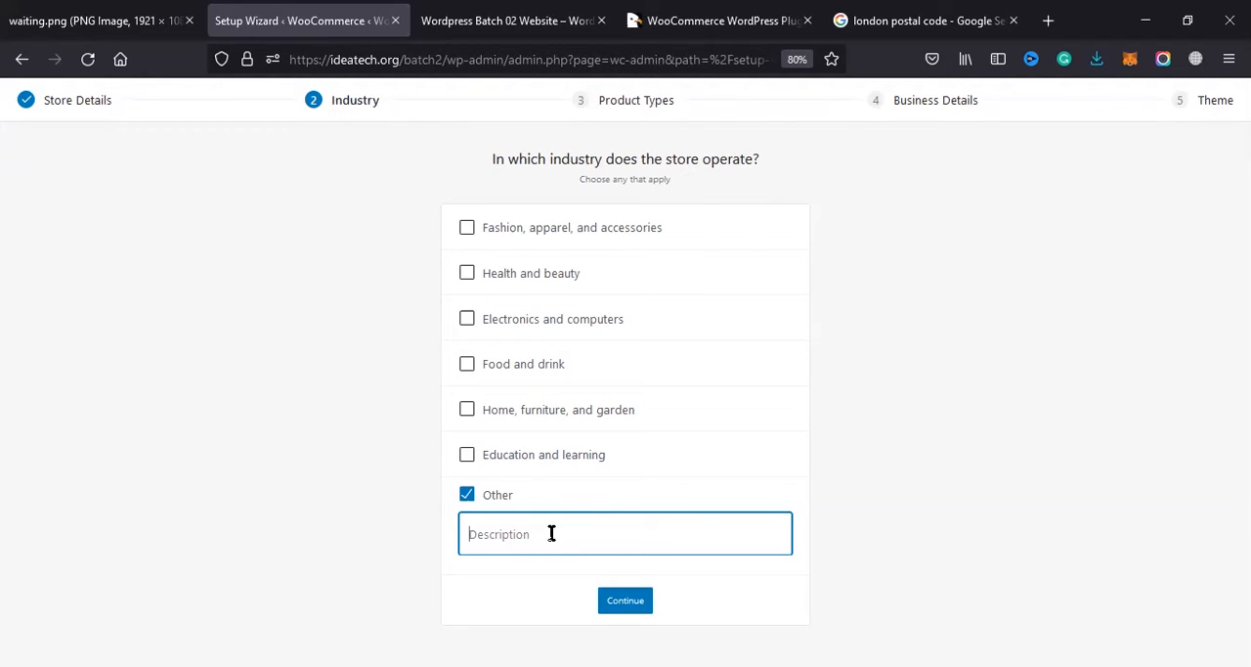
Step: Go back to the store details, resubmit them and decline sharing usage tracking data again
{"action": "left_click", "coordinate": [88, 107]}
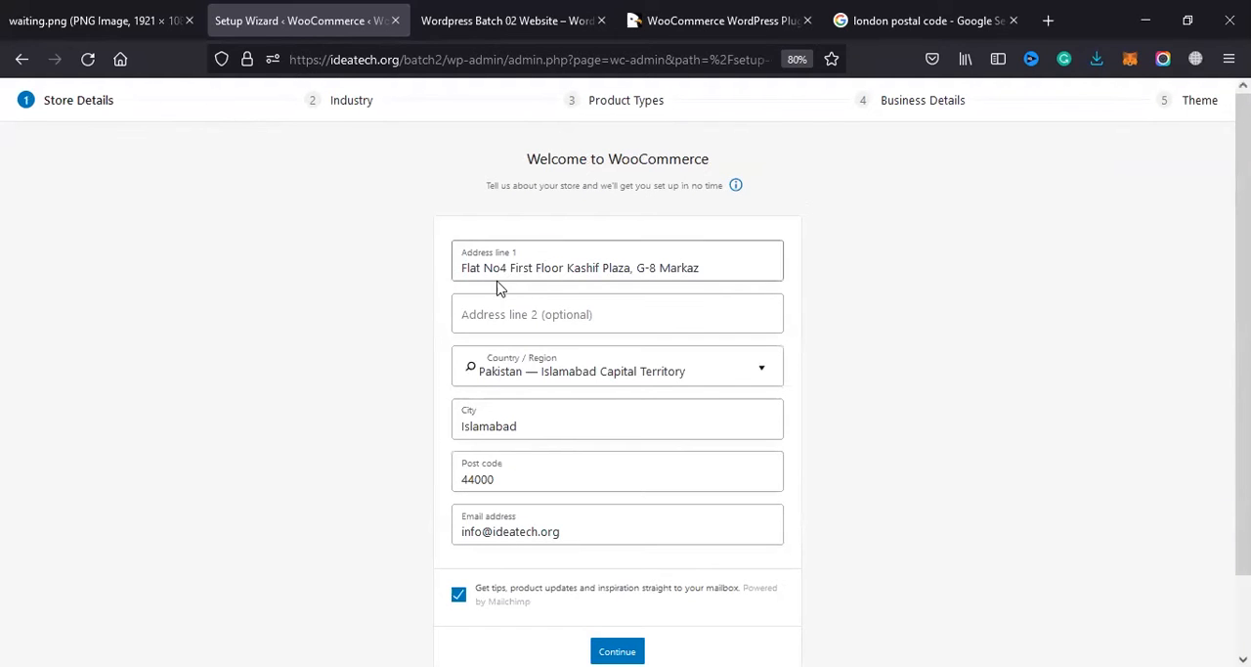
{"action": "left_click", "coordinate": [620, 653]}
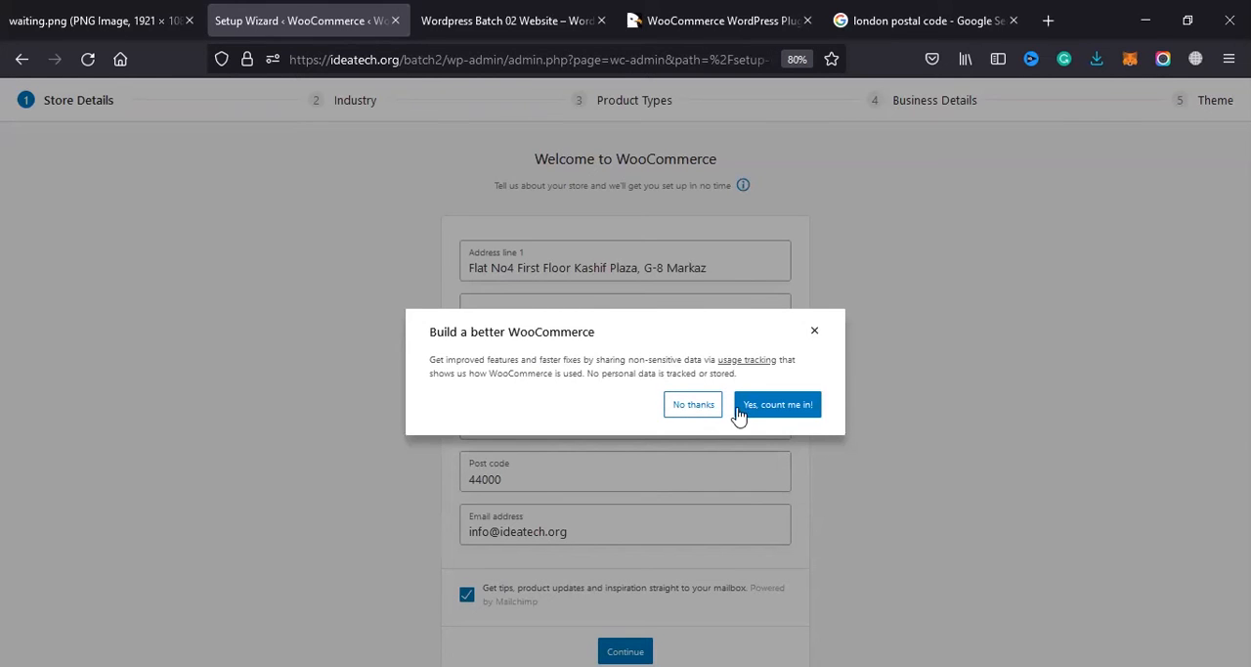
{"action": "left_click", "coordinate": [694, 409]}
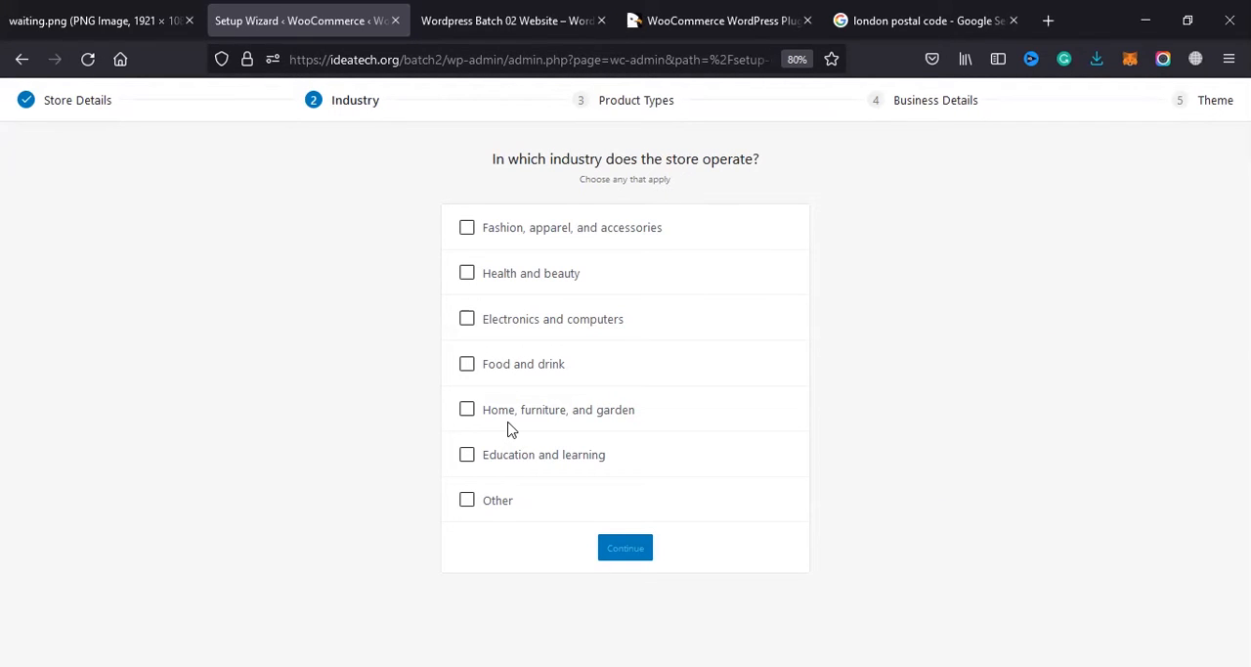
Step: Choose fashion, health and beauty, electronics and computers, and home, furniture, and garden as the store's industries and continue to the product types
{"action": "left_click", "coordinate": [466, 229]}
{"action": "left_click", "coordinate": [467, 275]}
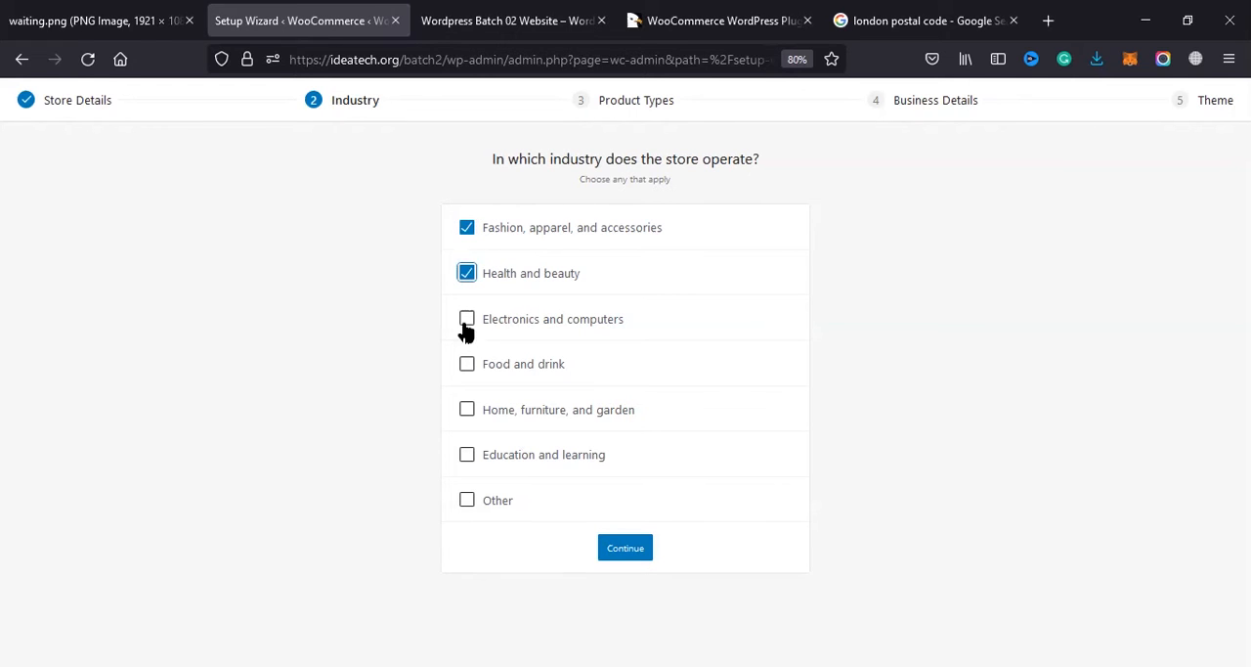
{"action": "left_click", "coordinate": [469, 320]}
{"action": "left_click", "coordinate": [468, 412]}
{"action": "left_click", "coordinate": [615, 559]}
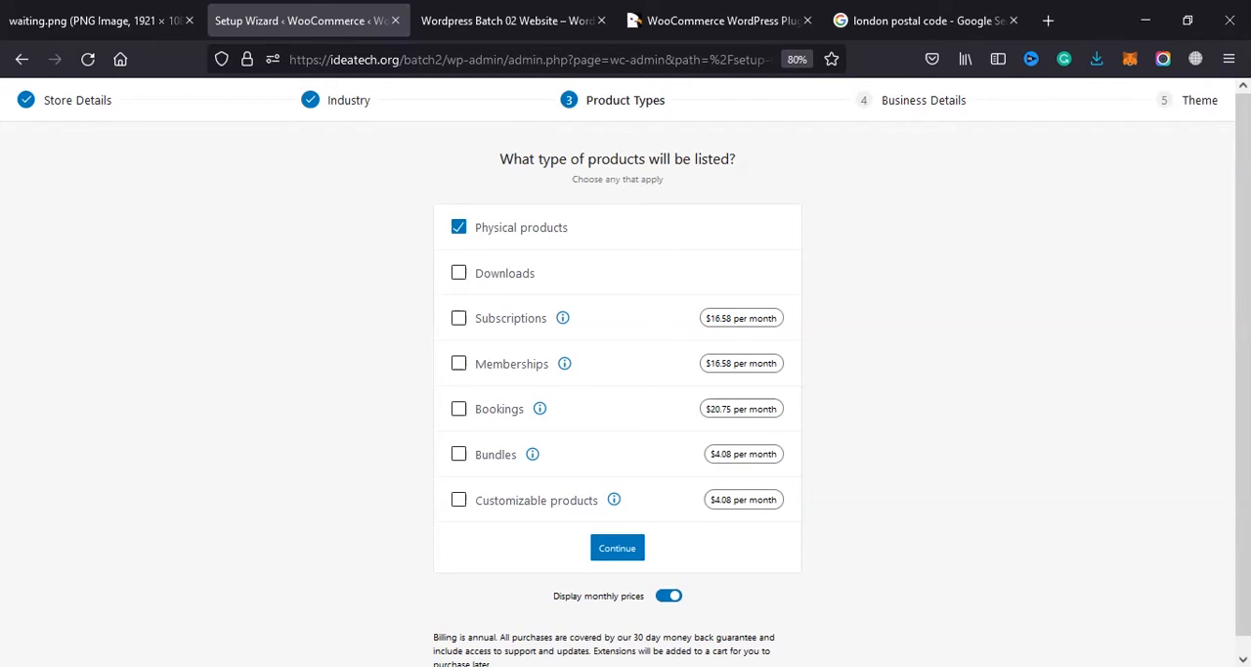
Step: Try the Downloads and Customizable products options, read the latter's explanation, and leave all product types unselected
{"action": "left_click", "coordinate": [460, 277]}
{"action": "left_click", "coordinate": [460, 276]}
{"action": "left_click", "coordinate": [462, 233]}
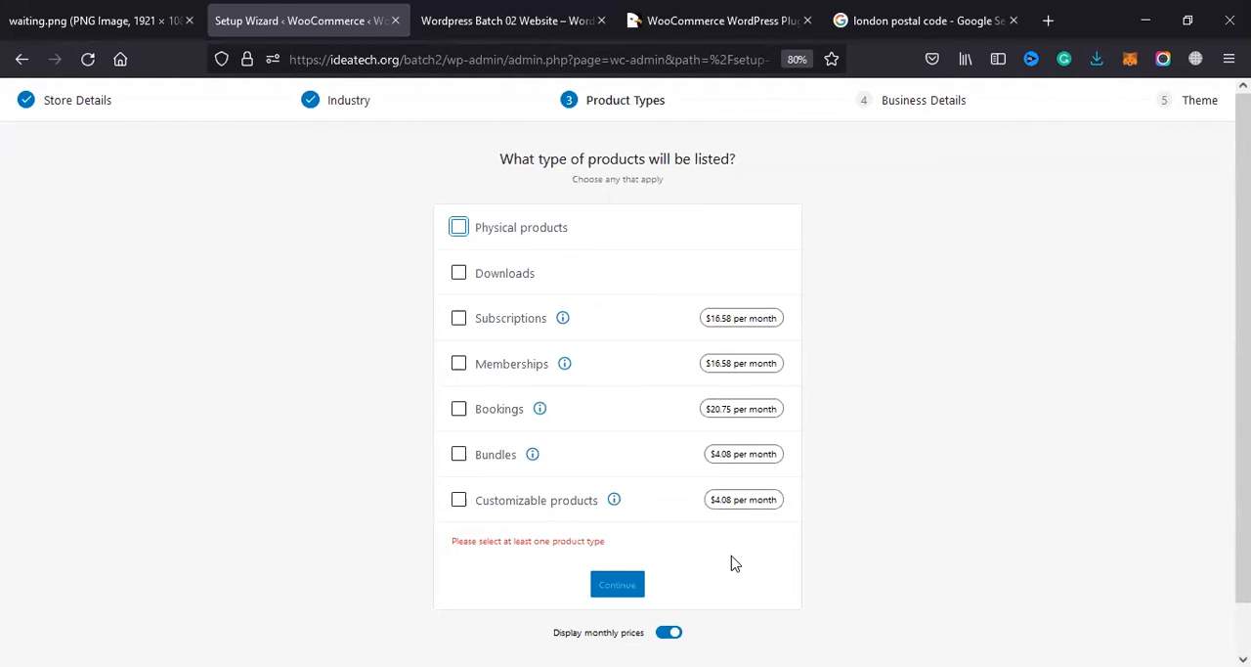
{"action": "left_click", "coordinate": [615, 500]}
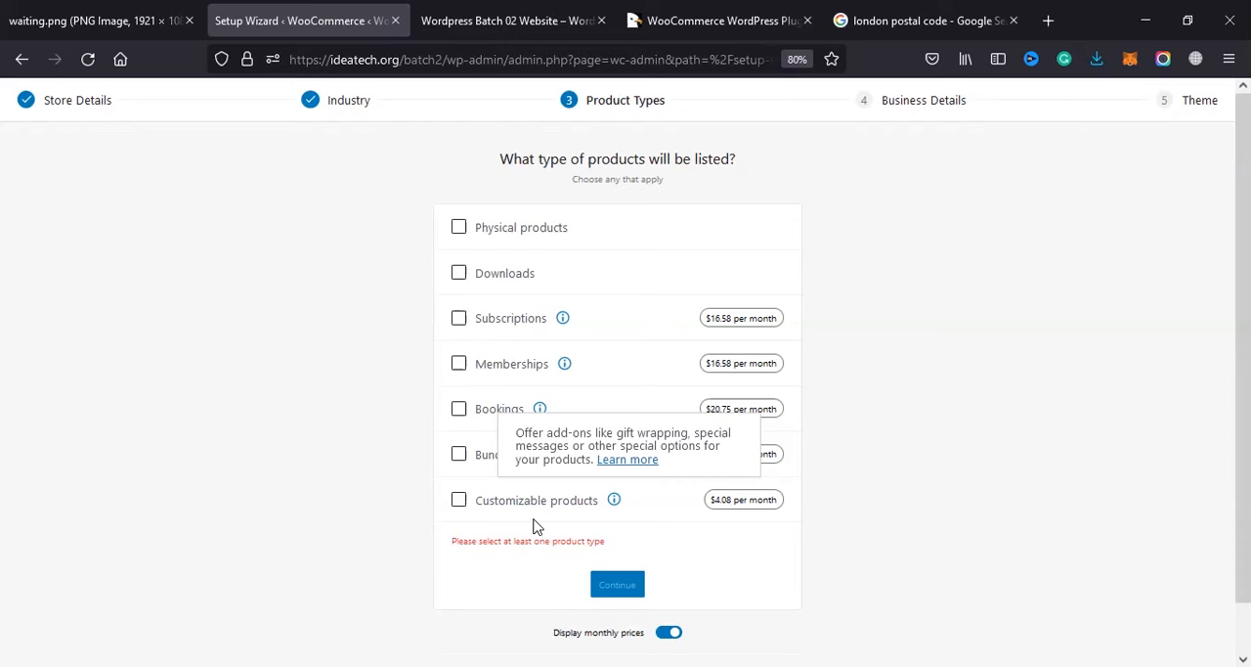
{"action": "left_click", "coordinate": [459, 501]}
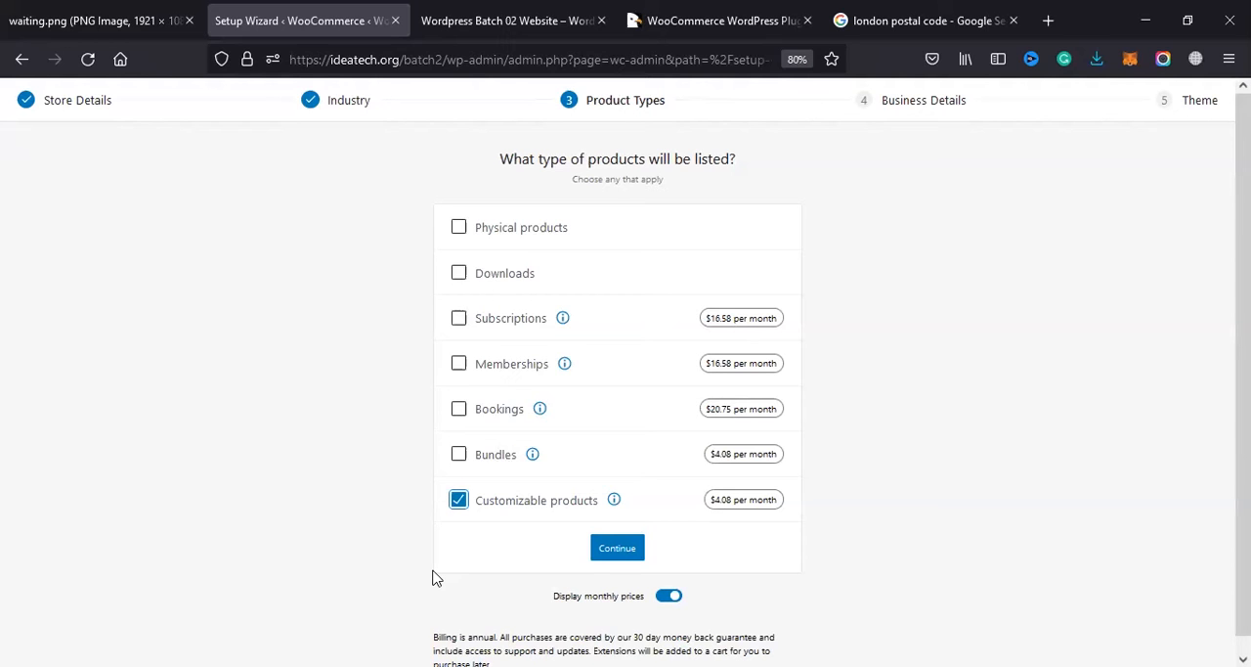
{"action": "left_click", "coordinate": [460, 501]}
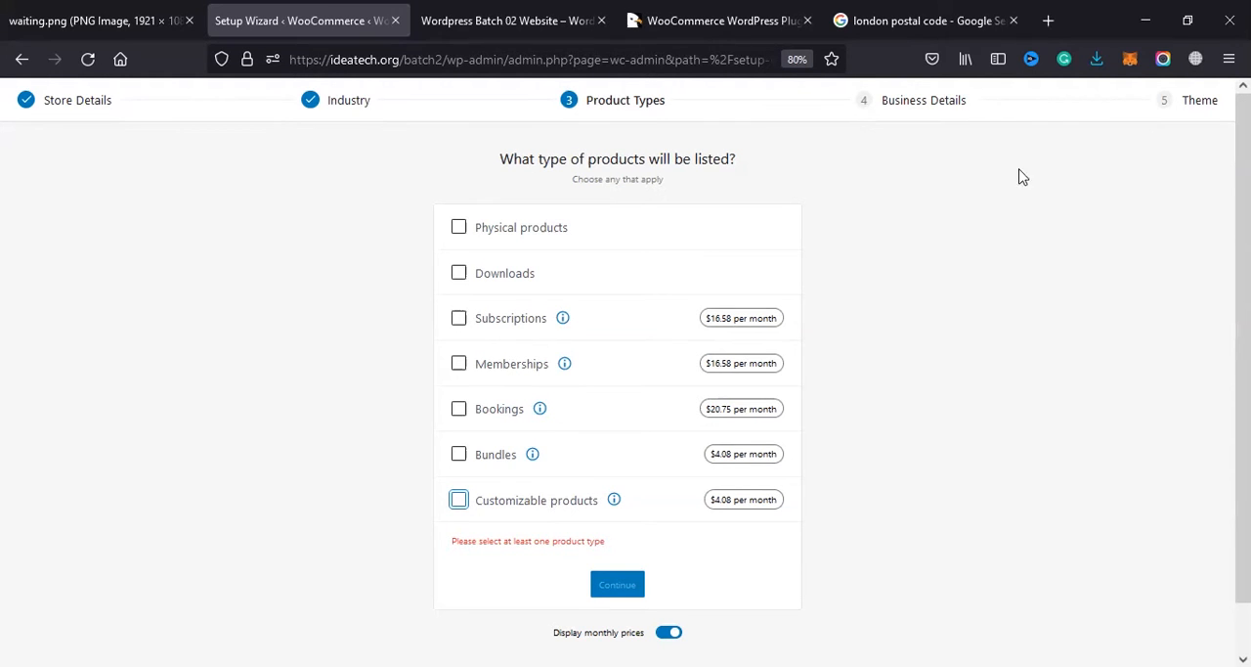
Step: Look at the WooCommerce plugins on CodeCanyon, especially Booked - Appointment Booking for WordPress, and return to the setup wizard
{"action": "left_click", "coordinate": [724, 20]}
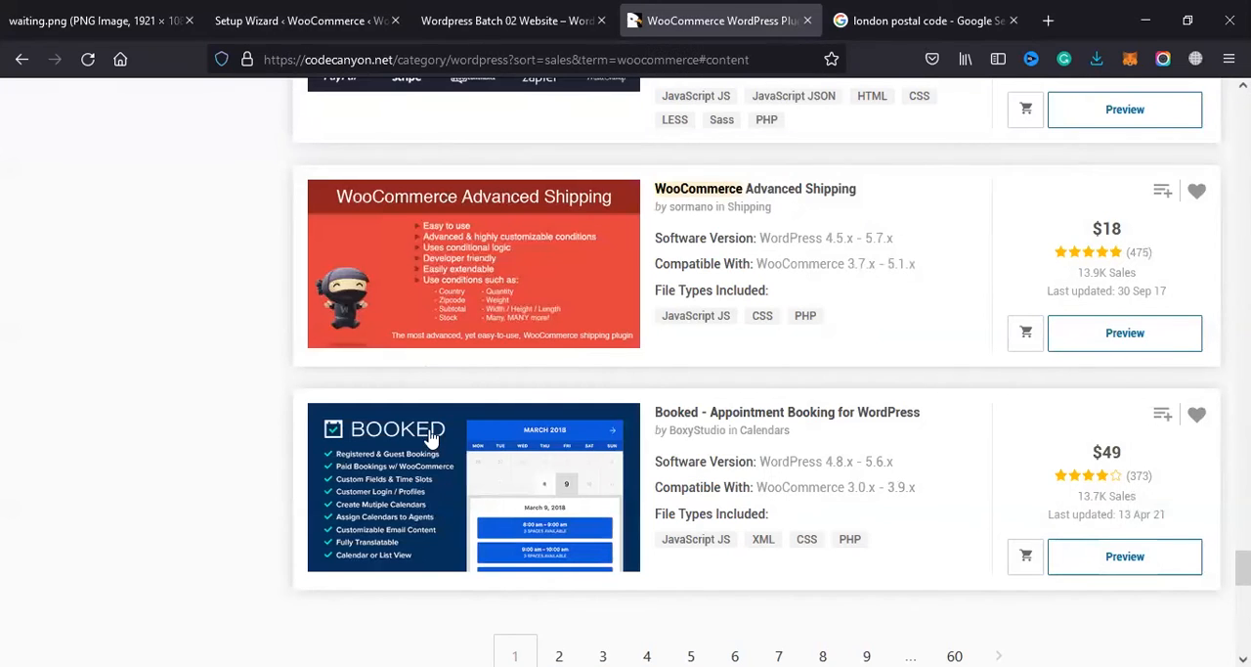
{"action": "scroll", "coordinate": [433, 437], "scroll_direction": "up", "scroll_amount": 3}
{"action": "scroll", "coordinate": [400, 413], "scroll_direction": "down", "scroll_amount": 4}
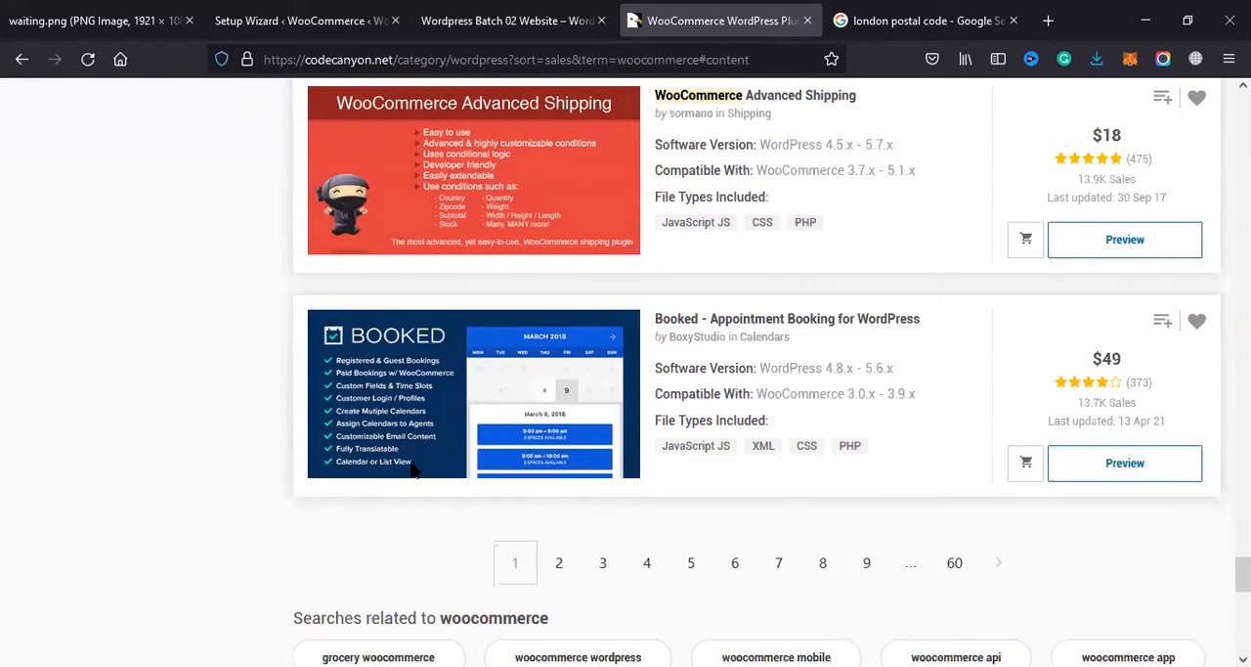
{"action": "left_click", "coordinate": [303, 20]}
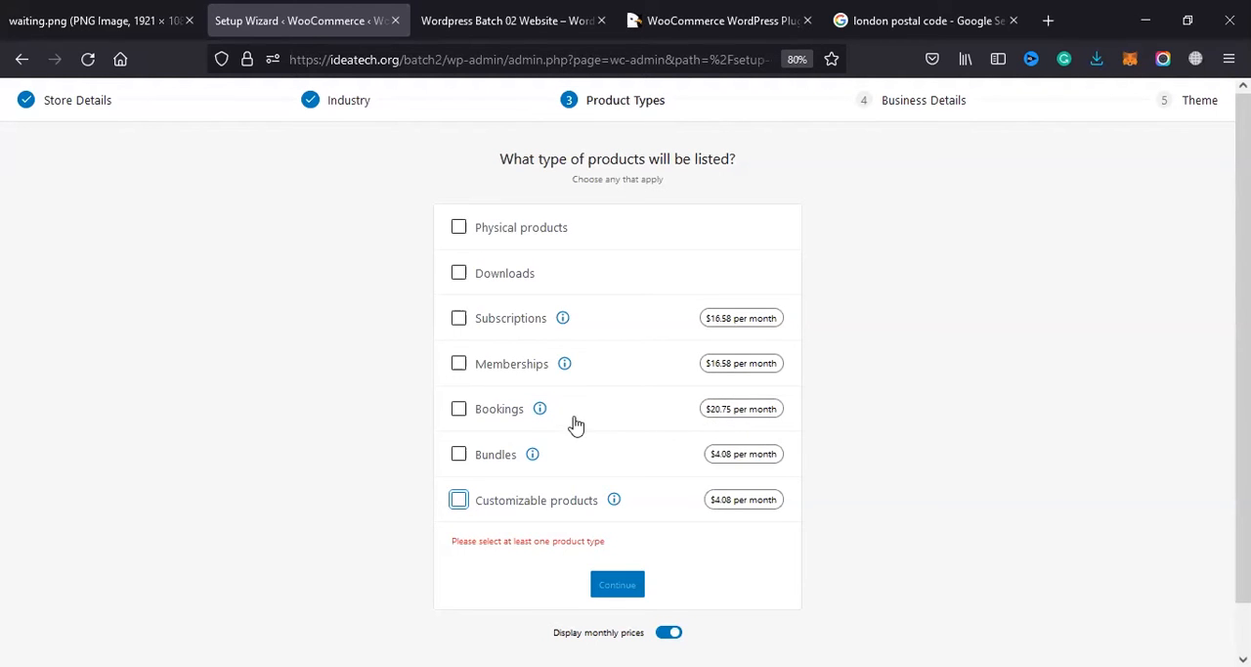
{"action": "left_click", "coordinate": [724, 21]}
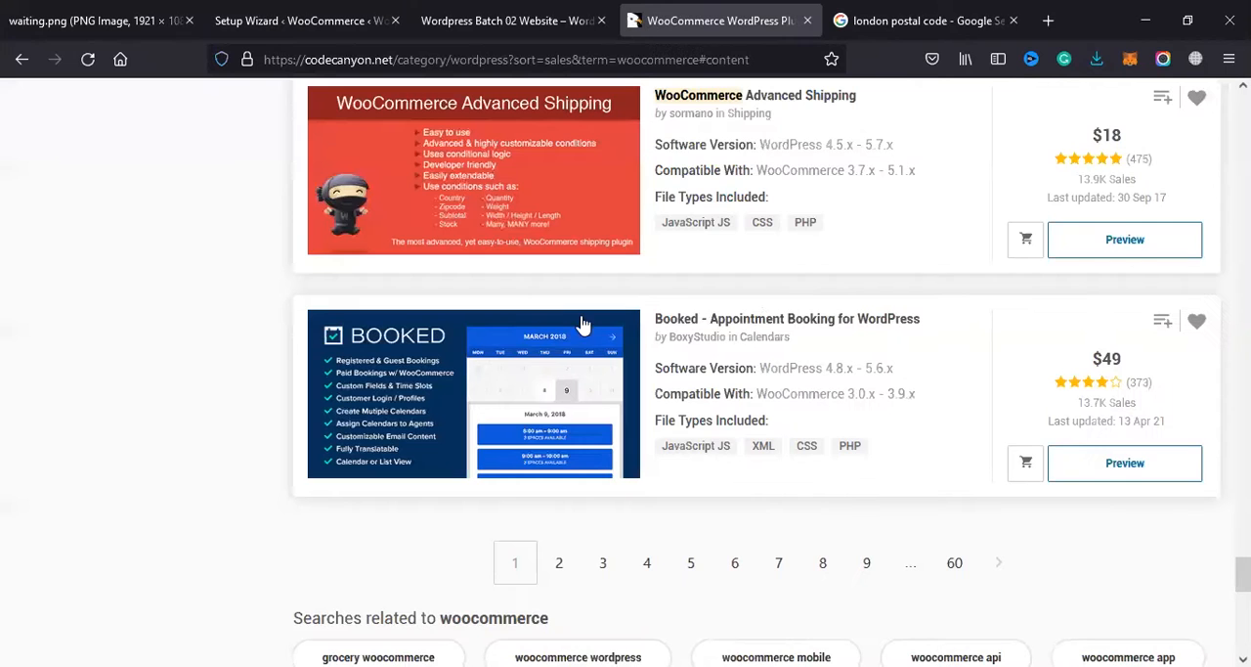
{"action": "scroll", "coordinate": [1161, 448], "scroll_direction": "up", "scroll_amount": 2}
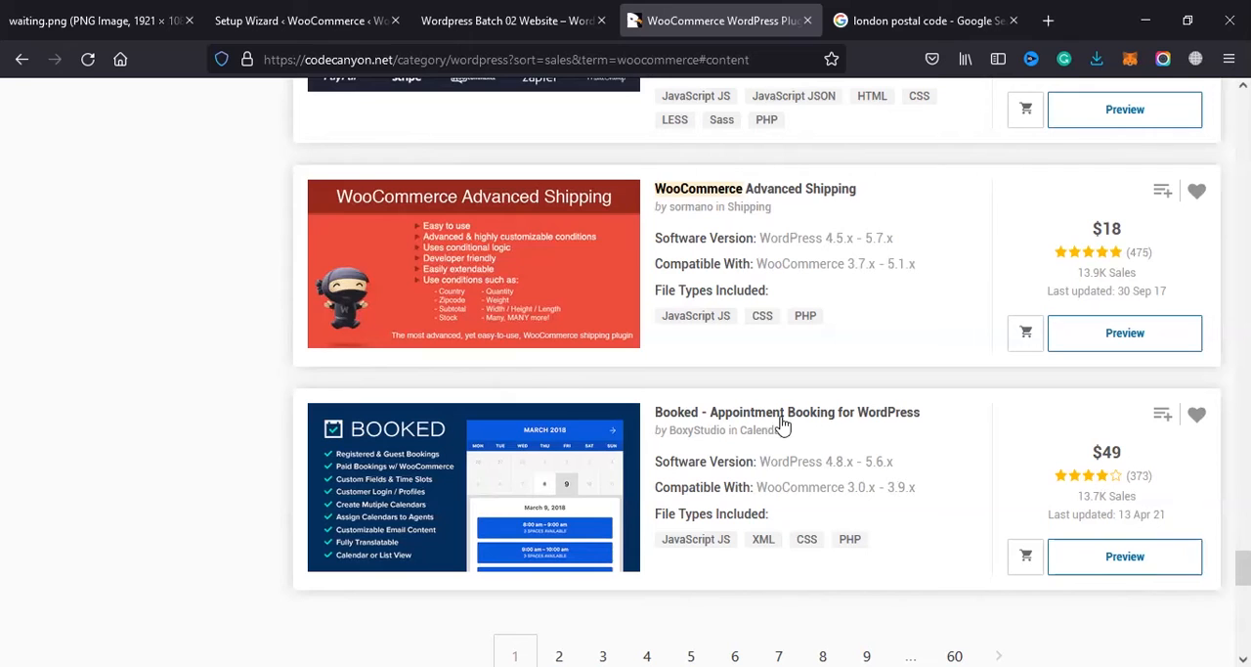
{"action": "left_click_drag", "start_coordinate": [653, 413], "coordinate": [947, 423]}
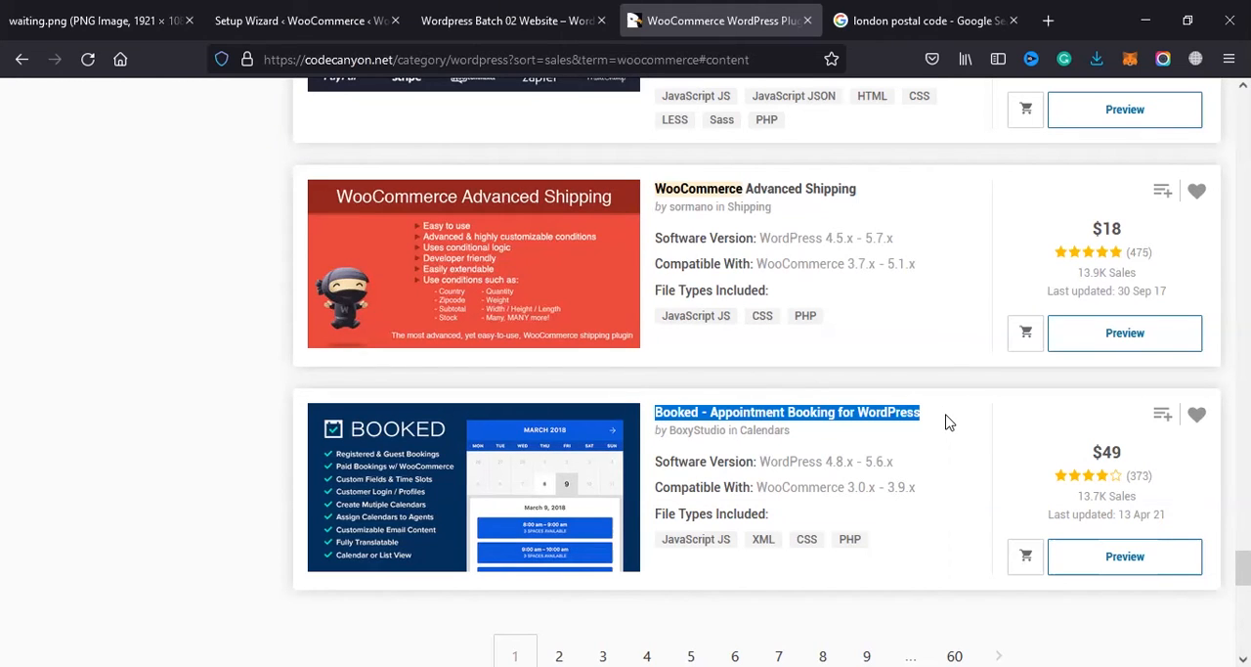
{"action": "left_click_drag", "start_coordinate": [946, 422], "coordinate": [659, 416]}
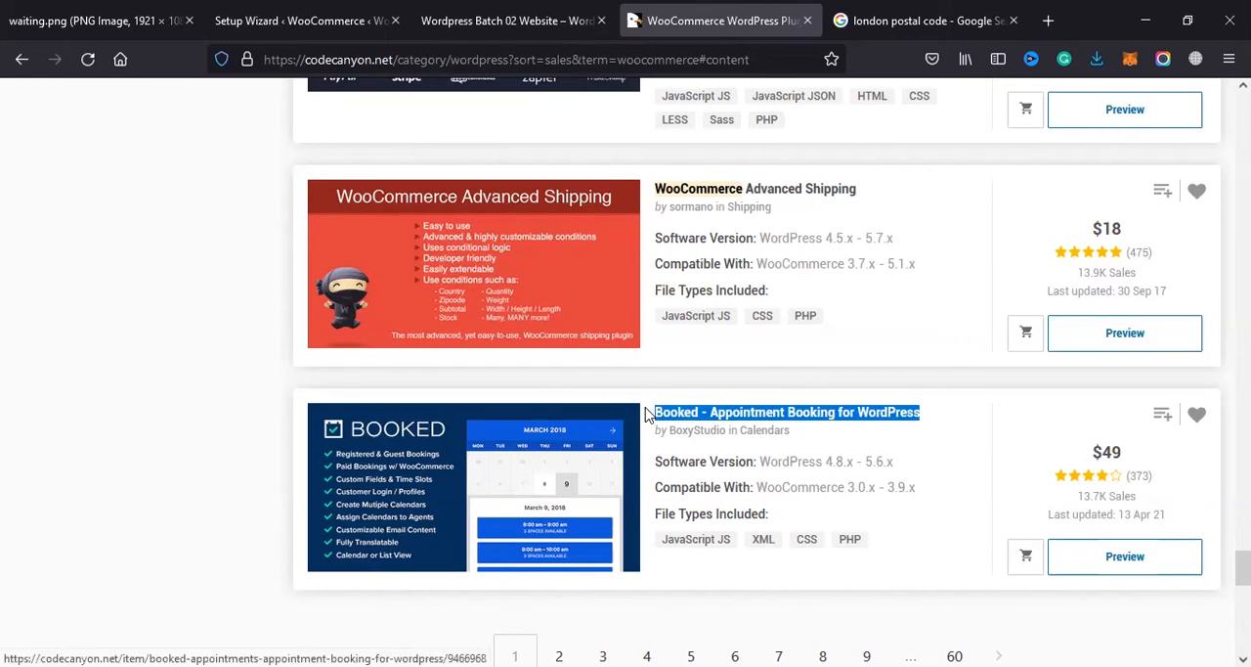
{"action": "left_click", "coordinate": [507, 20]}
{"action": "left_click", "coordinate": [697, 8]}
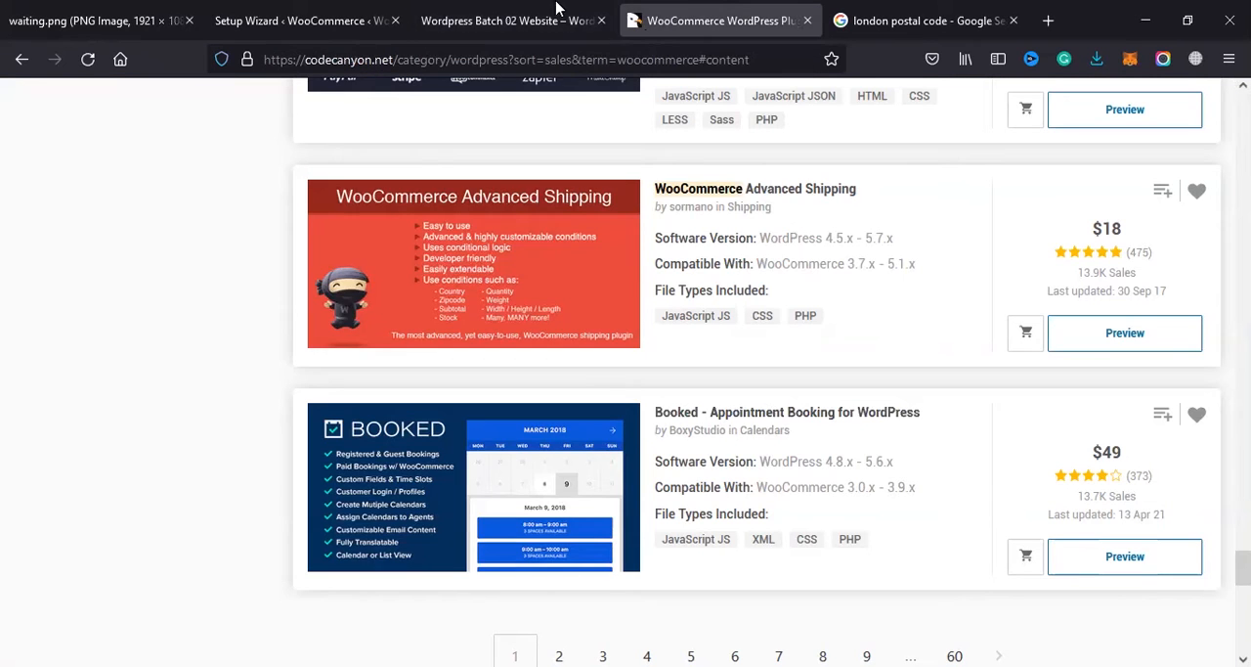
{"action": "left_click", "coordinate": [558, 12]}
{"action": "left_click", "coordinate": [352, 8]}
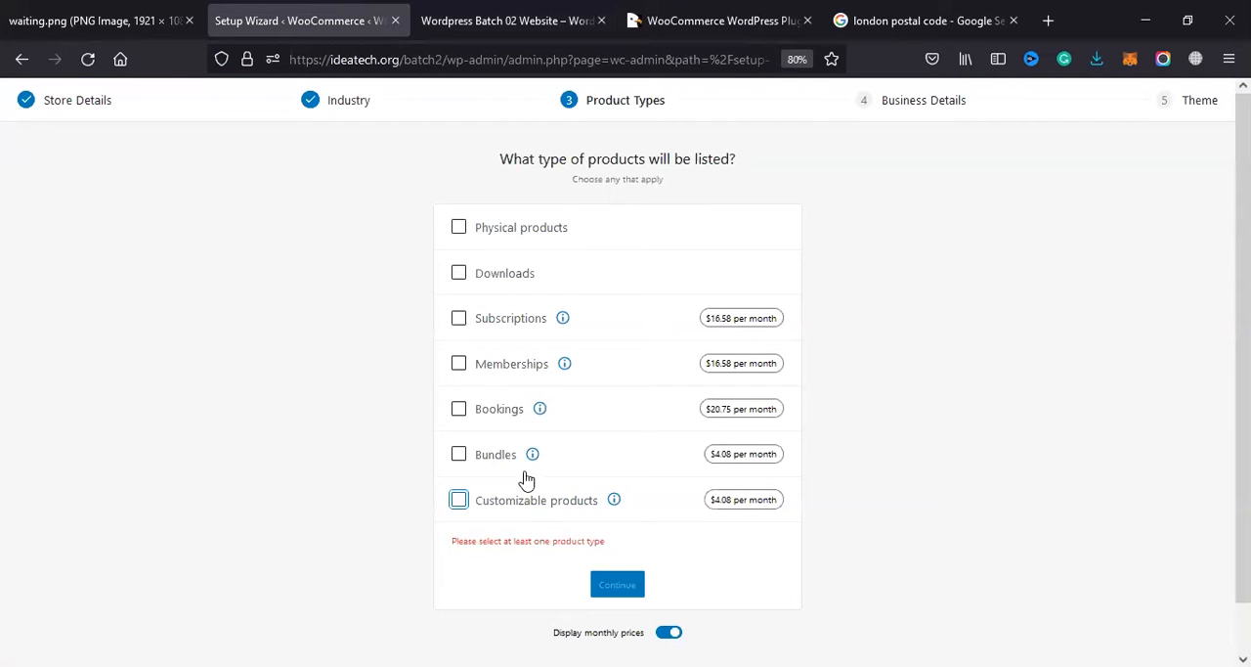
Step: Select Physical products as the only listed product type, leaving Downloads unselected, and continue to the business details
{"action": "left_click", "coordinate": [459, 273]}
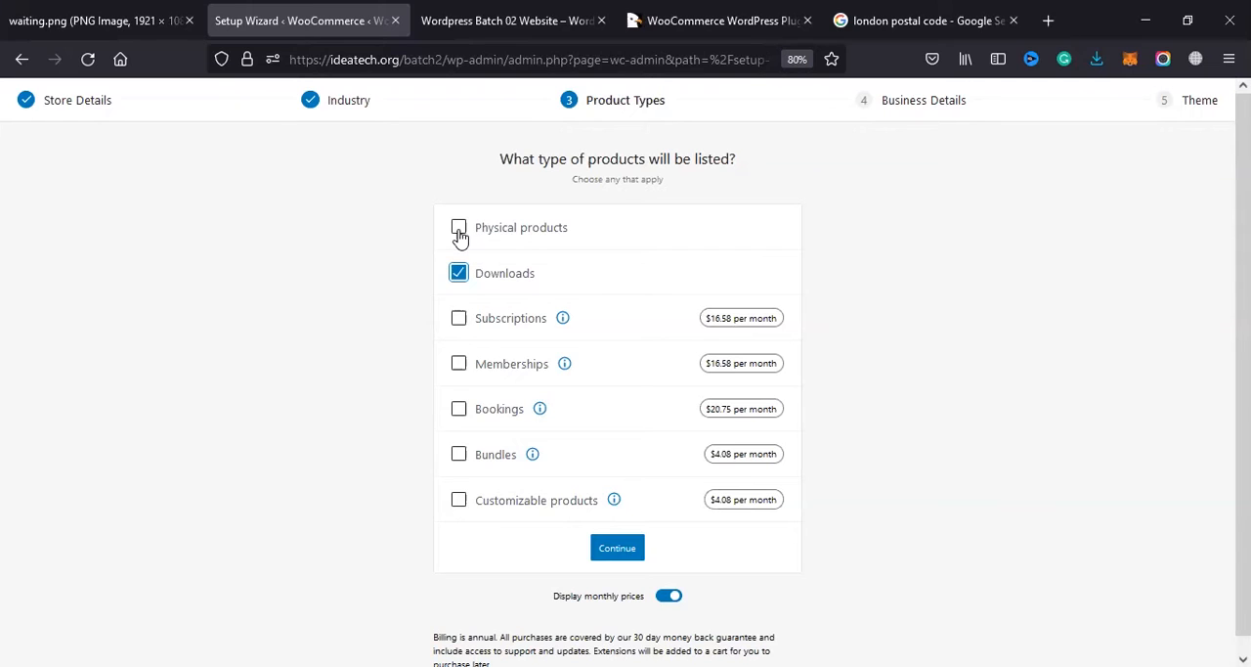
{"action": "left_click", "coordinate": [518, 231]}
{"action": "left_click", "coordinate": [459, 275]}
{"action": "scroll", "coordinate": [537, 608], "scroll_direction": "down", "scroll_amount": 1}
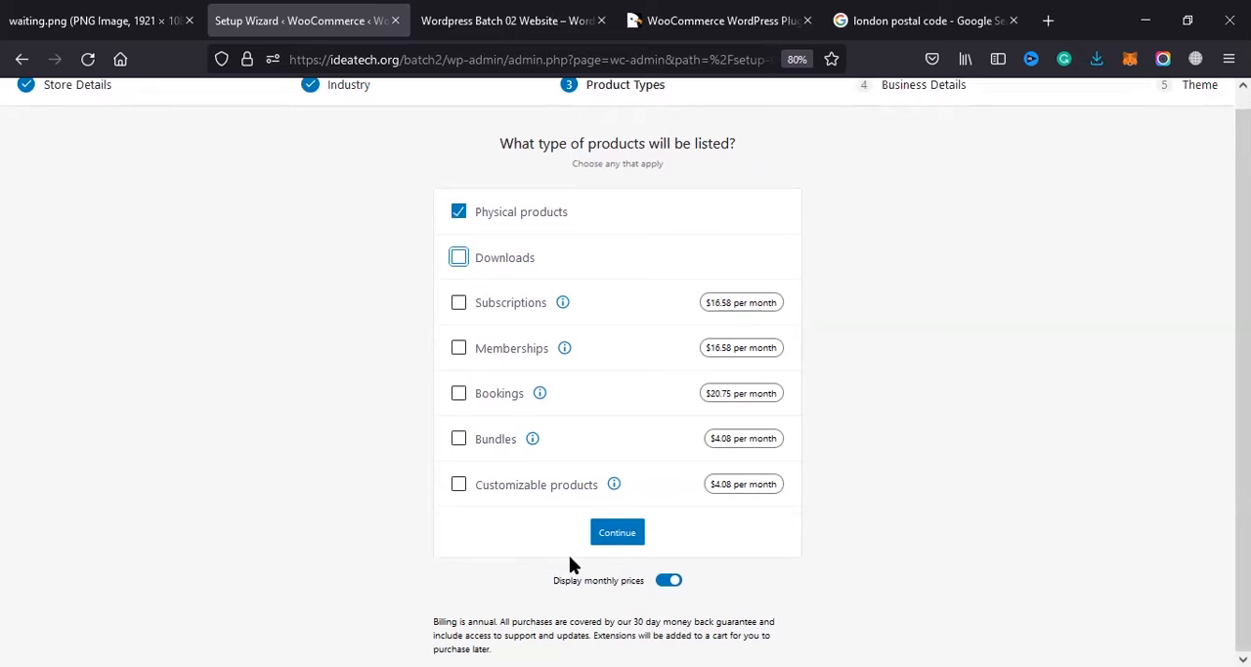
{"action": "left_click", "coordinate": [616, 536]}
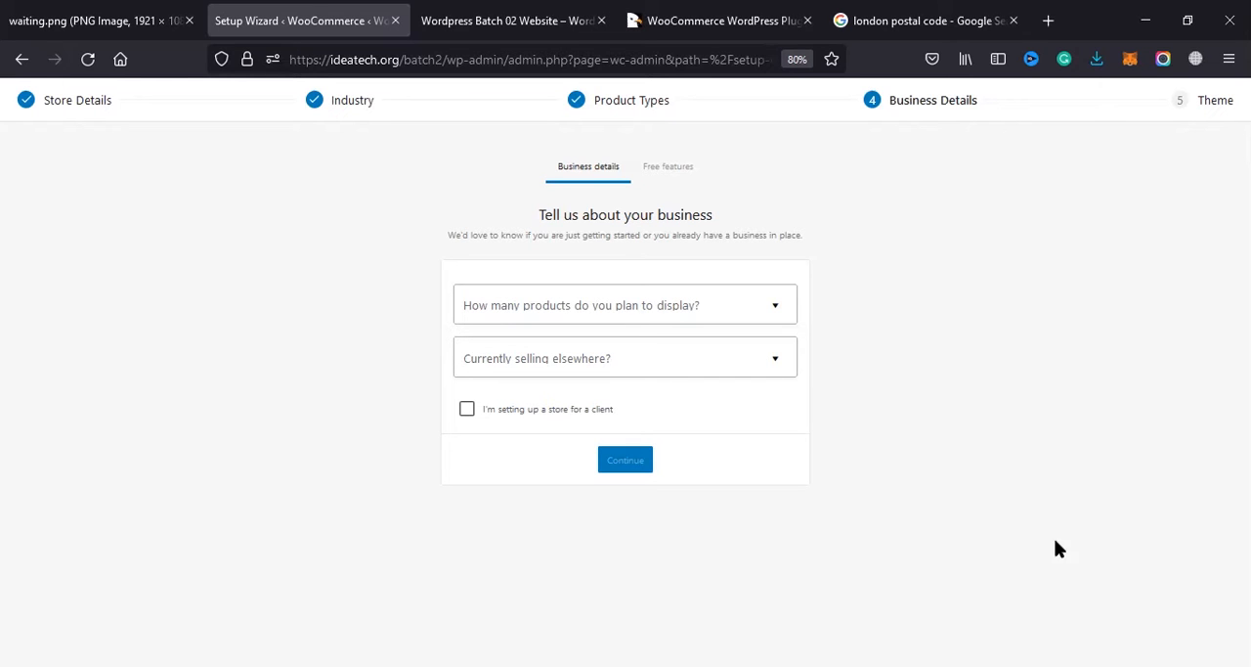
Step: Open the choices for how many products the store plans to display in the business details
{"action": "triple_click", "coordinate": [681, 221]}
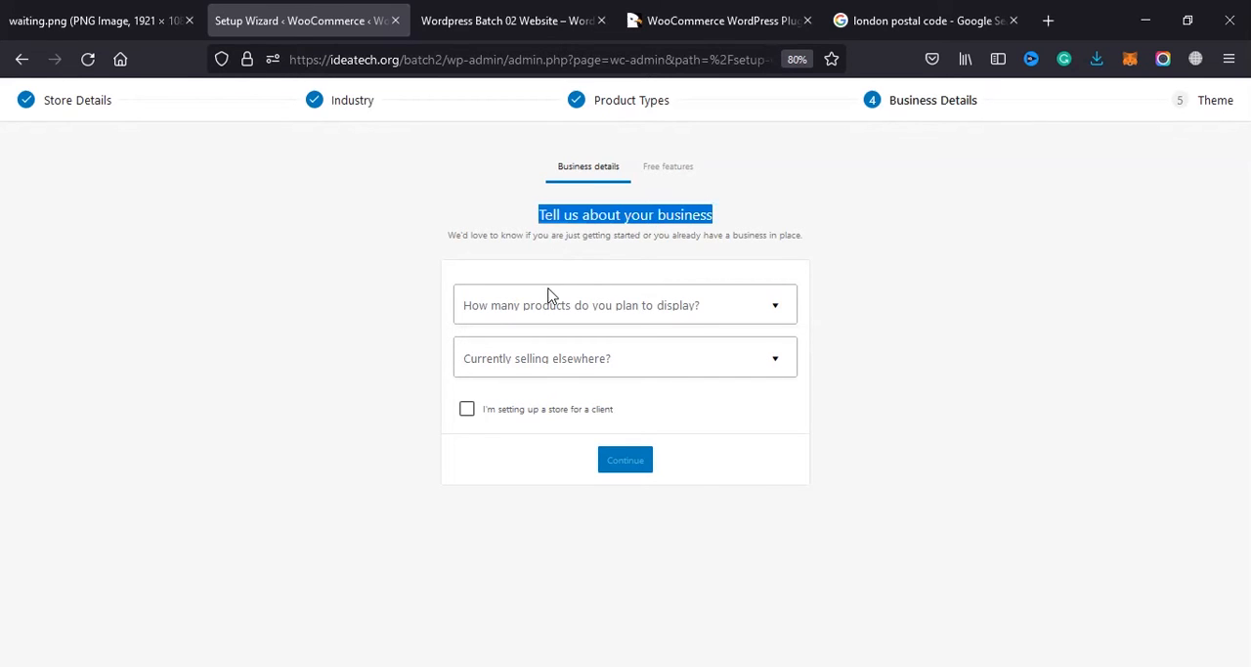
{"action": "left_click", "coordinate": [442, 355]}
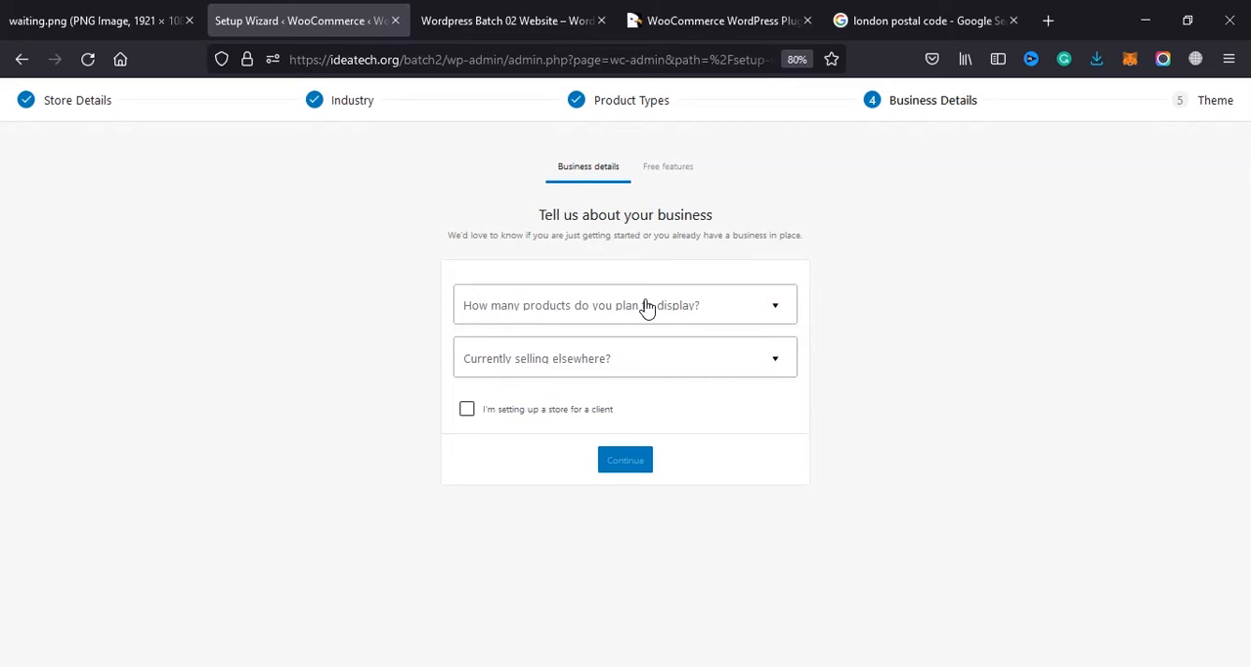
{"action": "left_click", "coordinate": [716, 310]}
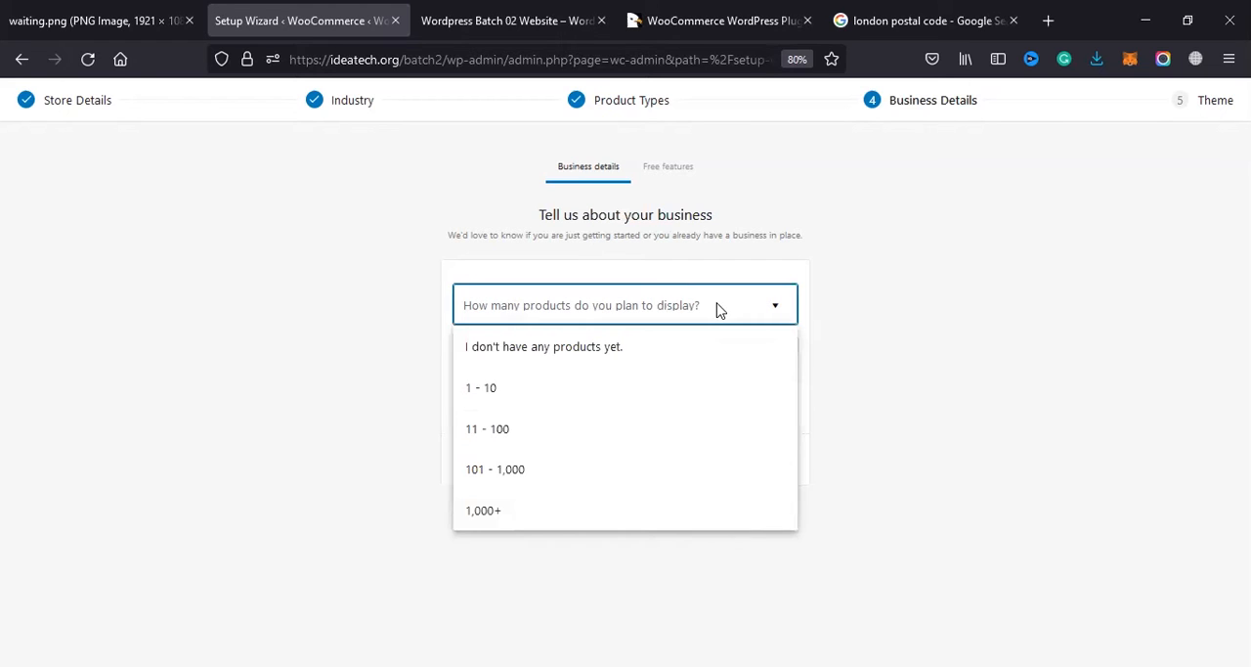
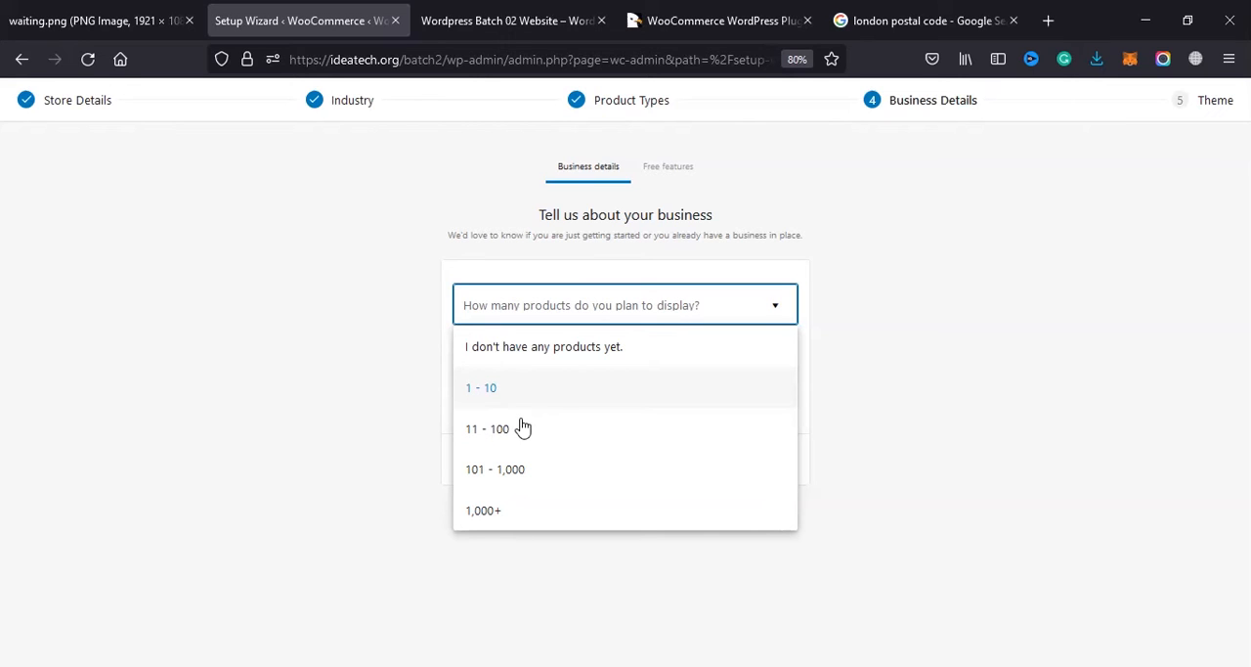
Step: Set the number of products planned for display to 101 - 1,000
{"action": "left_click", "coordinate": [510, 486]}
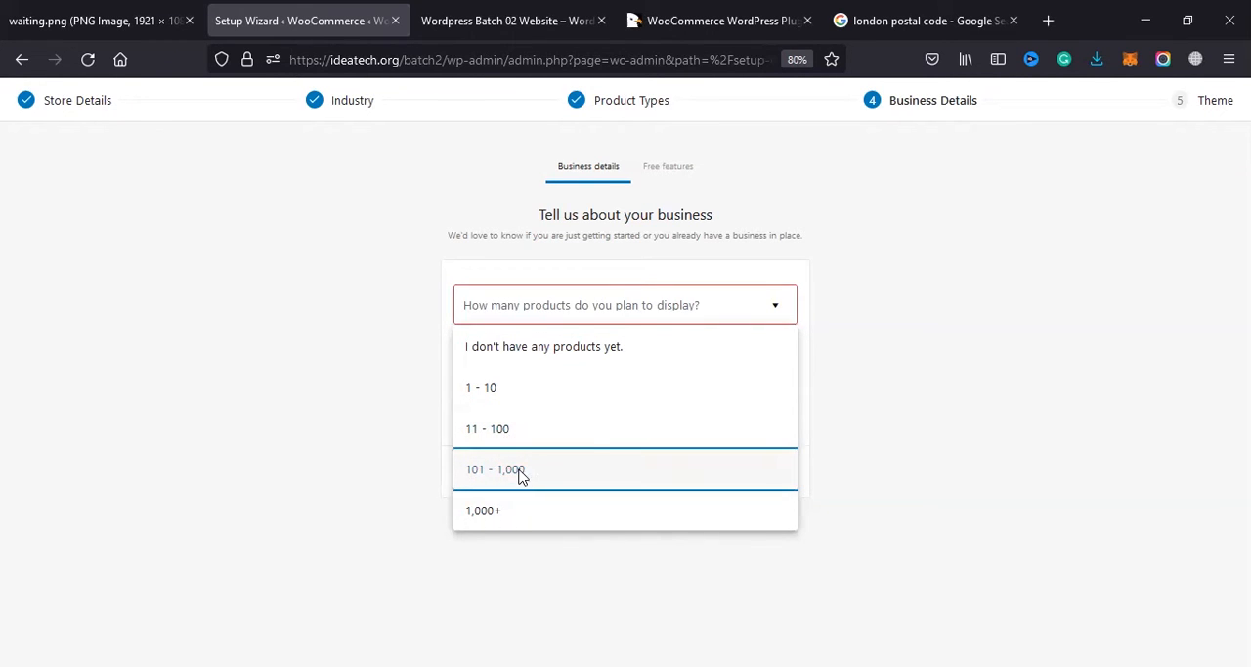
{"action": "left_click", "coordinate": [516, 477]}
Step: Answer the question about selling elsewhere with "Yes, on another platform" and look through the annual revenue ranges without choosing one
{"action": "left_click", "coordinate": [591, 366]}
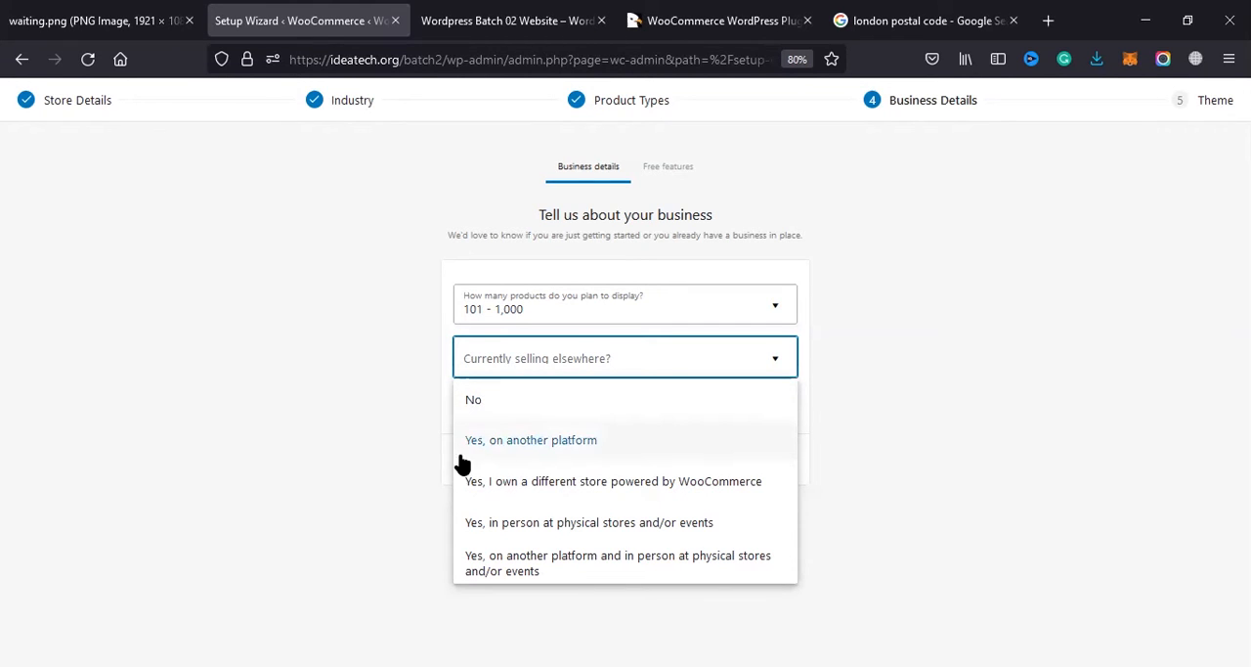
{"action": "left_click", "coordinate": [559, 443]}
{"action": "left_click", "coordinate": [632, 416]}
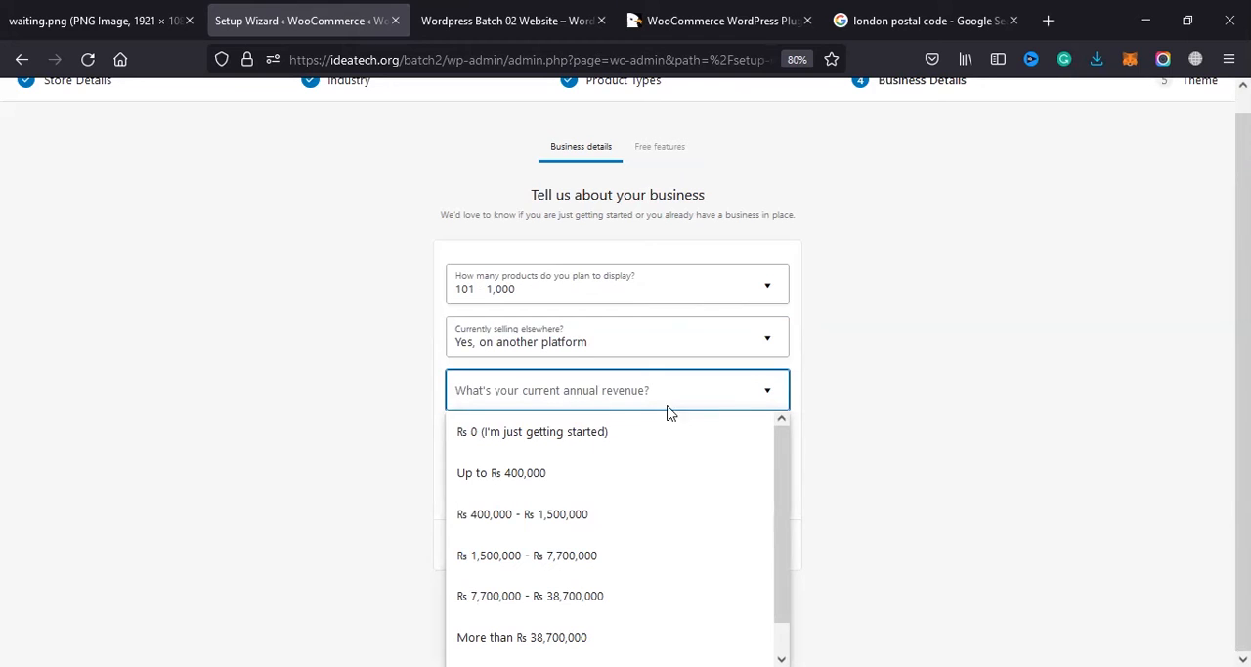
{"action": "scroll", "coordinate": [616, 586], "scroll_direction": "down", "scroll_amount": 1}
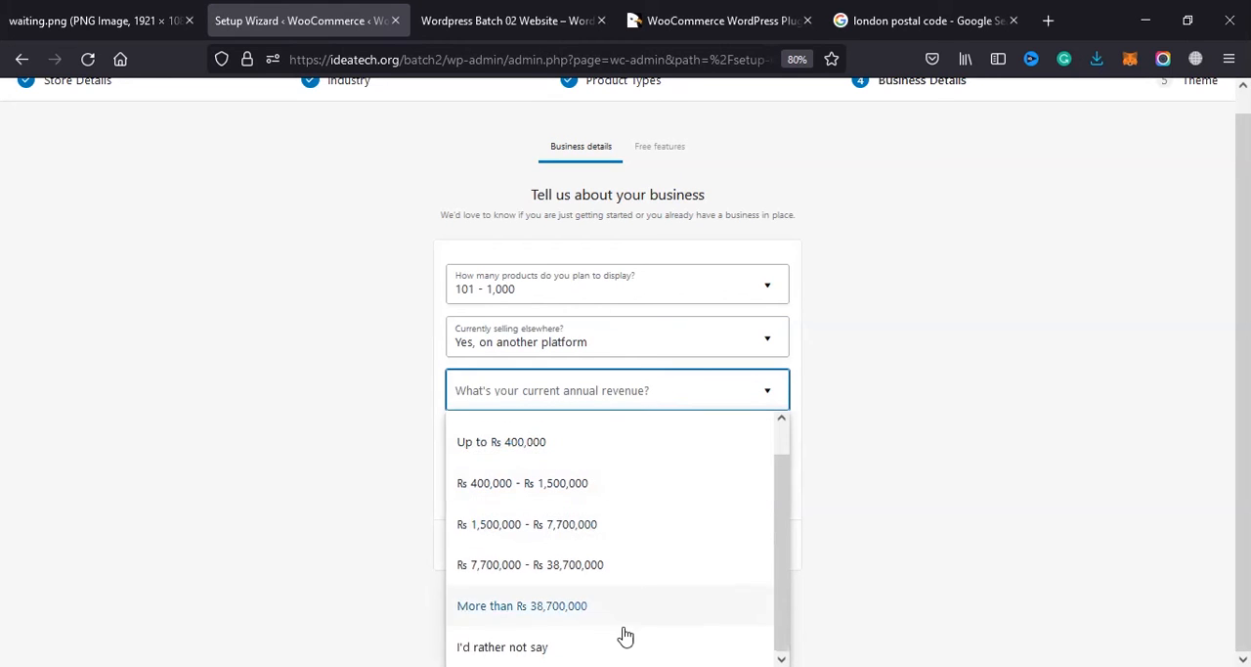
{"action": "scroll", "coordinate": [620, 463], "scroll_direction": "up", "scroll_amount": 2}
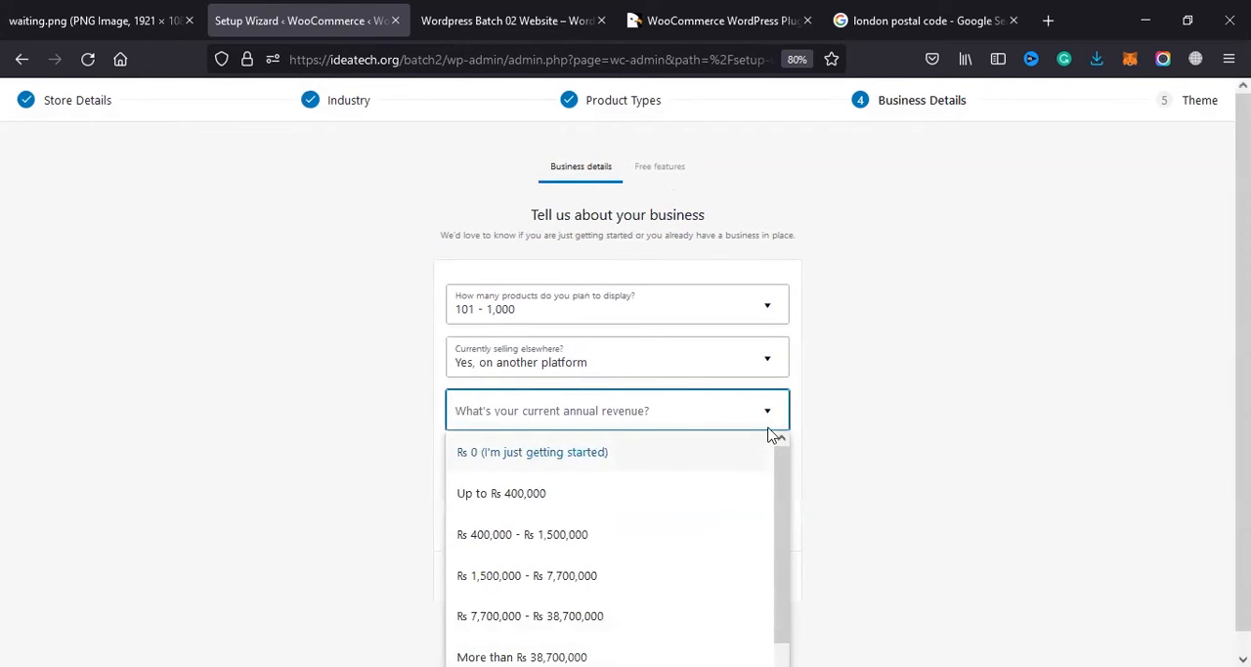
{"action": "left_click", "coordinate": [852, 442]}
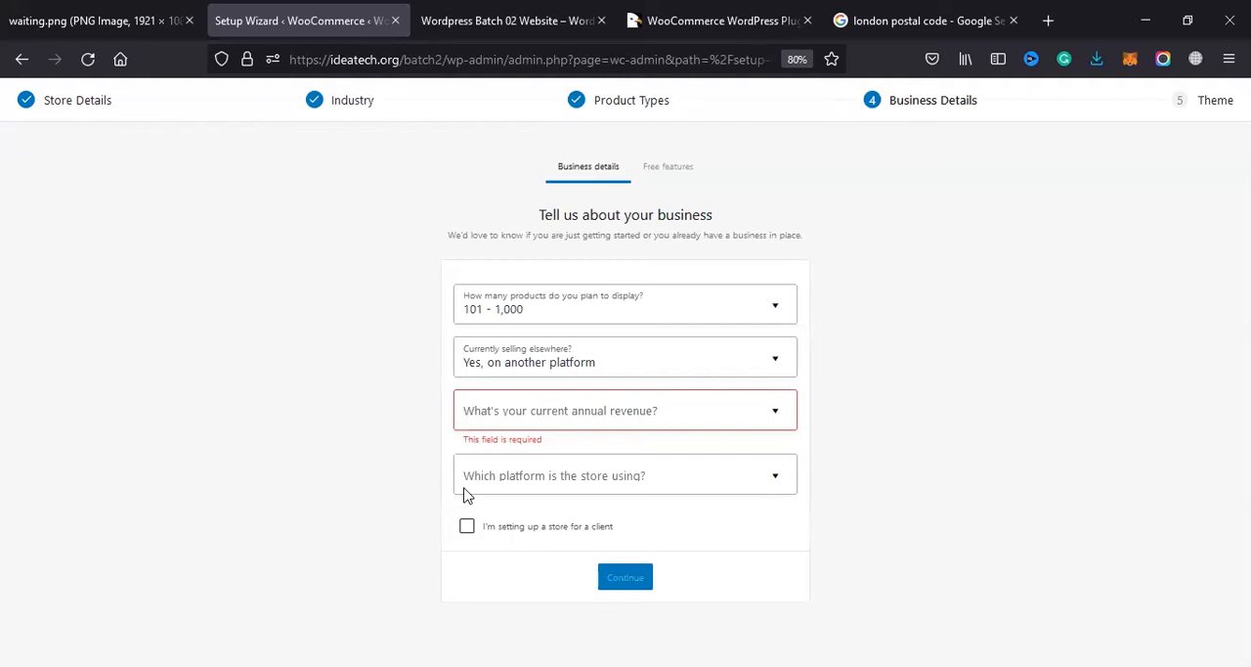
Step: Look through the choices for the platform the store is using, leaving the field unanswered
{"action": "left_click", "coordinate": [719, 479]}
{"action": "scroll", "coordinate": [486, 449], "scroll_direction": "down", "scroll_amount": 3}
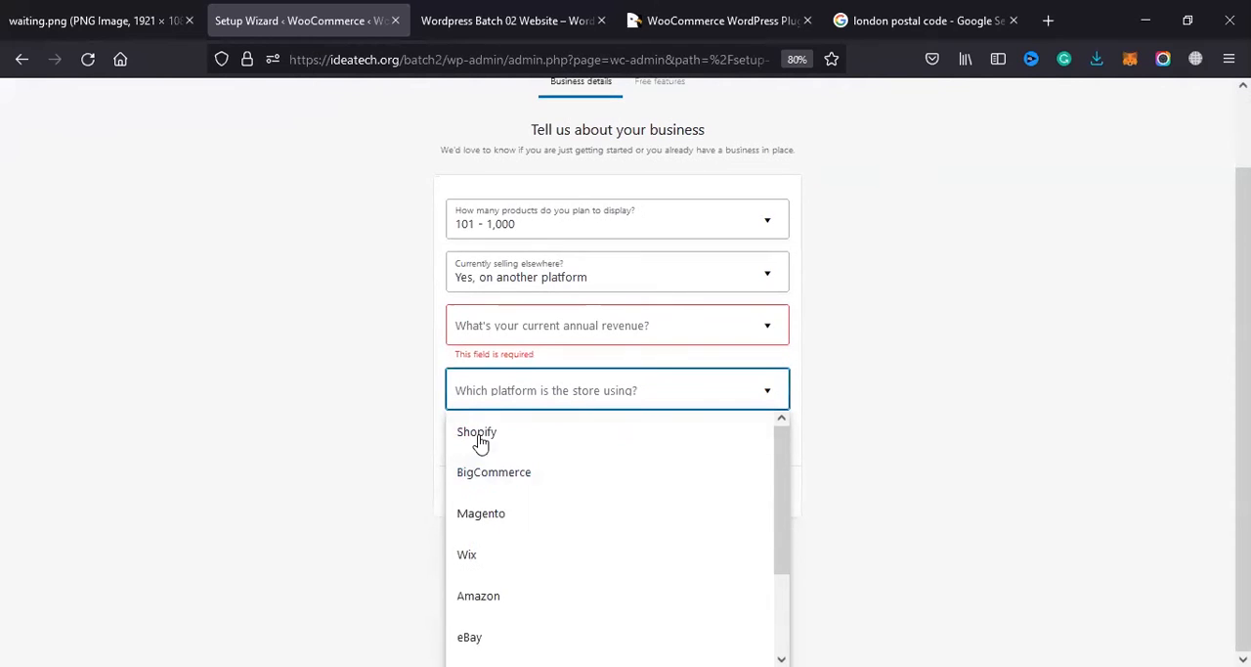
{"action": "scroll", "coordinate": [489, 484], "scroll_direction": "up", "scroll_amount": 2}
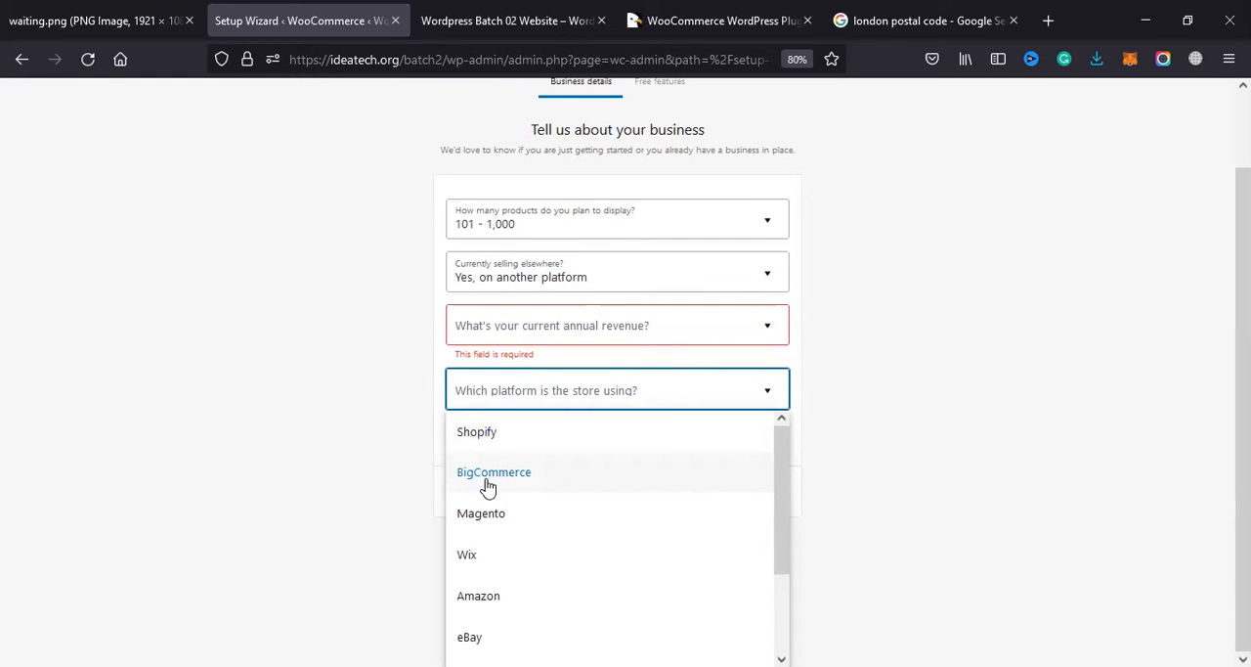
{"action": "scroll", "coordinate": [476, 528], "scroll_direction": "down", "scroll_amount": 2}
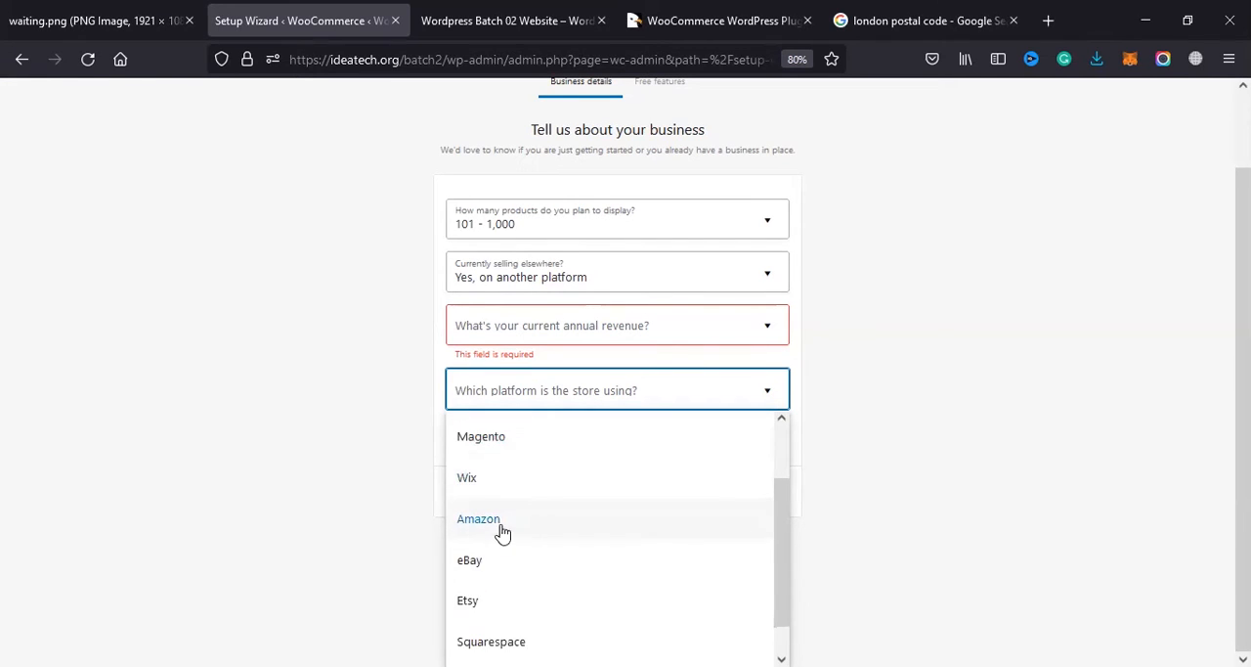
{"action": "scroll", "coordinate": [487, 615], "scroll_direction": "down", "scroll_amount": 1}
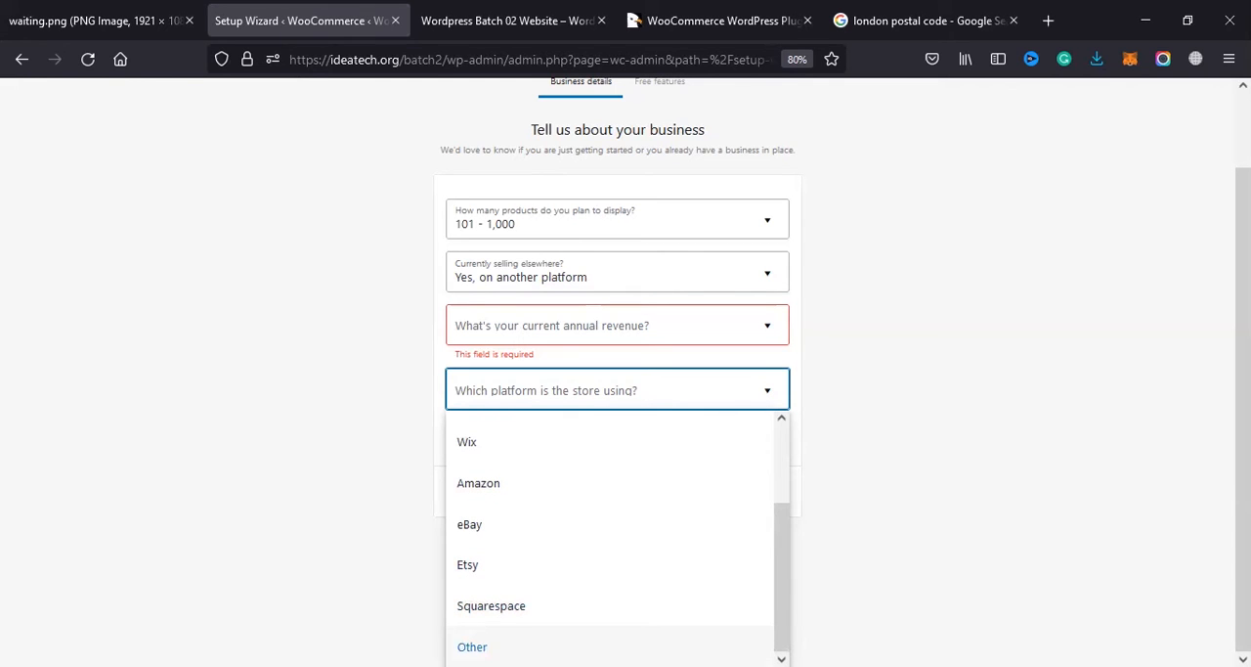
{"action": "left_click", "coordinate": [763, 404]}
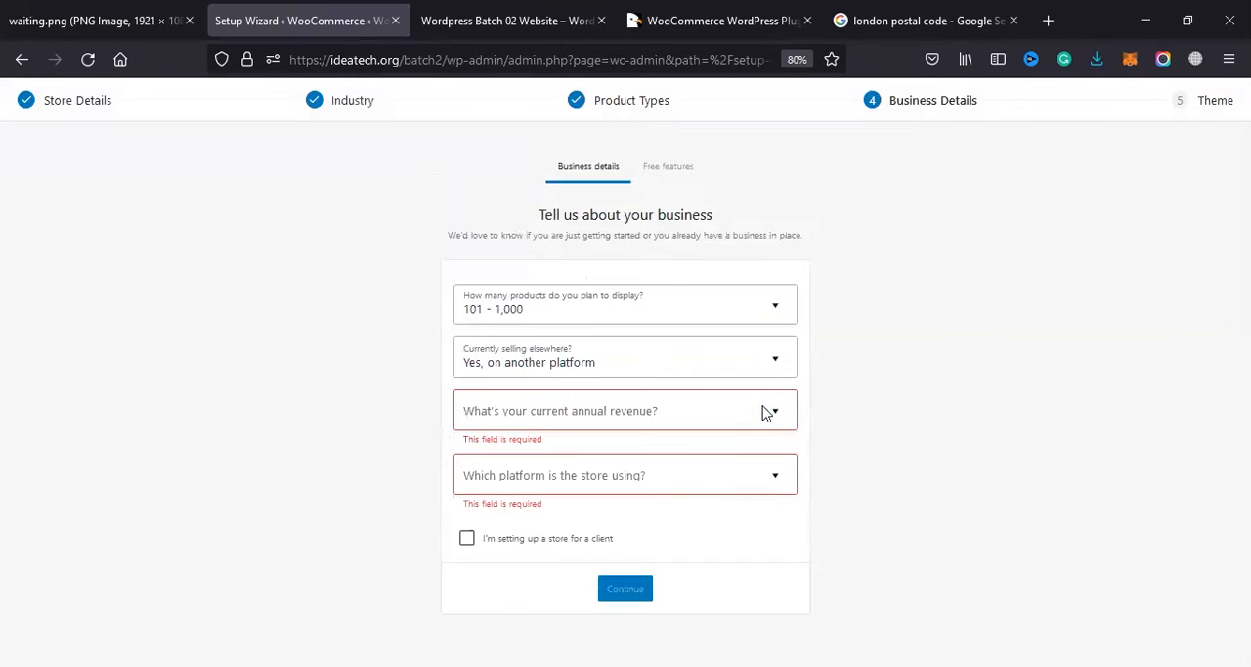
Step: Try the selling-elsewhere answers for a different WooCommerce store and for another platform combined with physical stores and/or events
{"action": "left_click", "coordinate": [746, 416]}
{"action": "left_click", "coordinate": [769, 368]}
{"action": "left_click", "coordinate": [775, 354]}
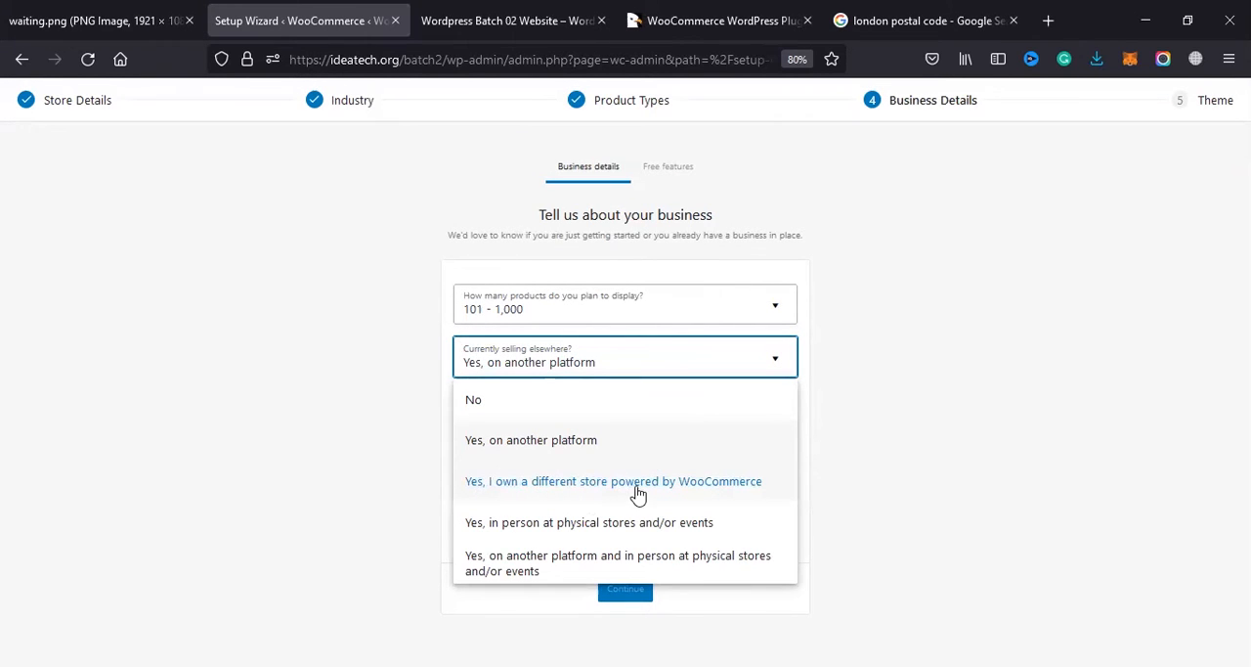
{"action": "left_click", "coordinate": [694, 493]}
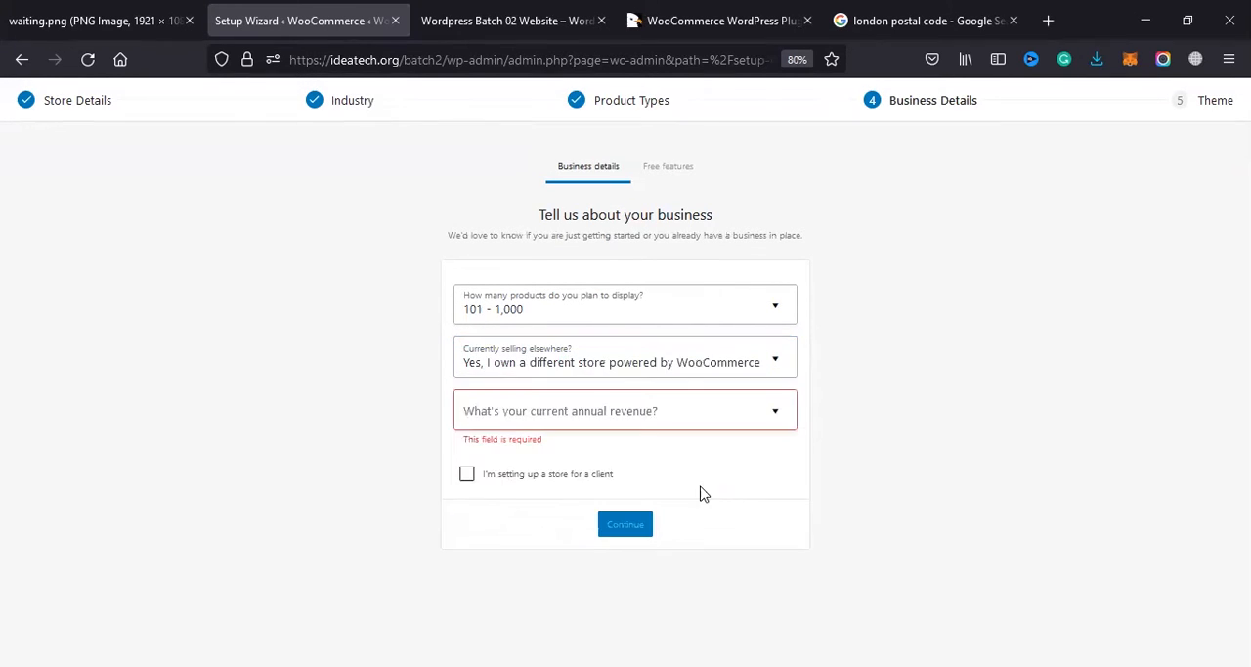
{"action": "left_click", "coordinate": [692, 373]}
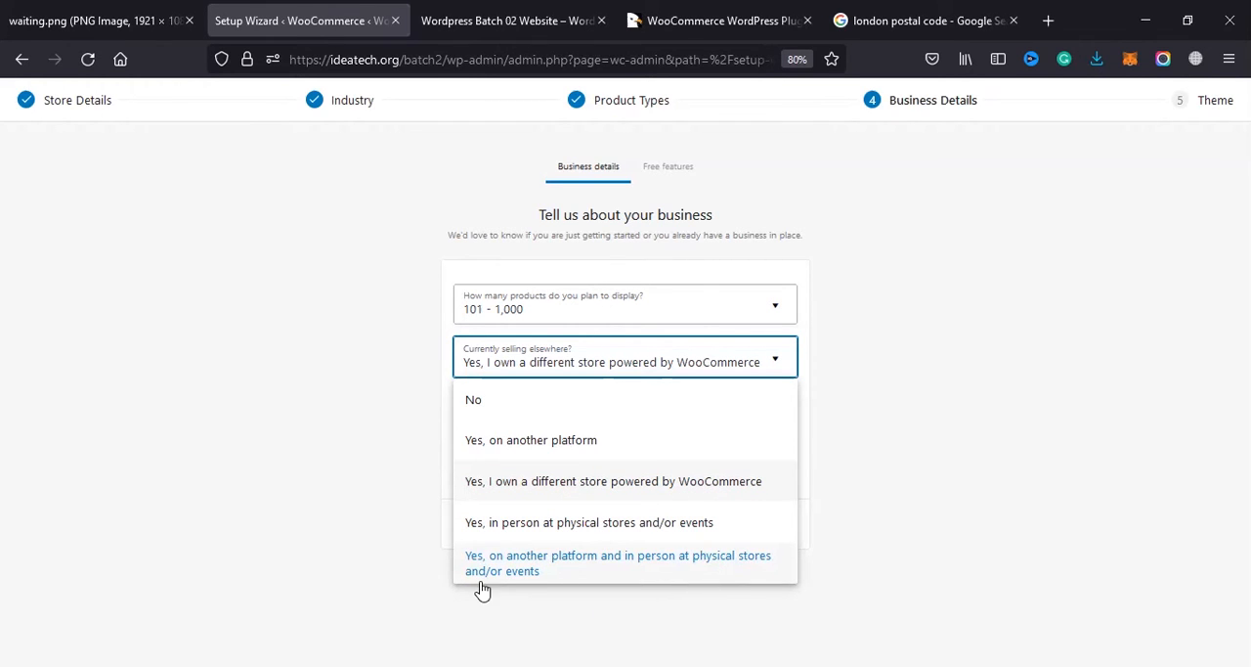
{"action": "left_click", "coordinate": [545, 569]}
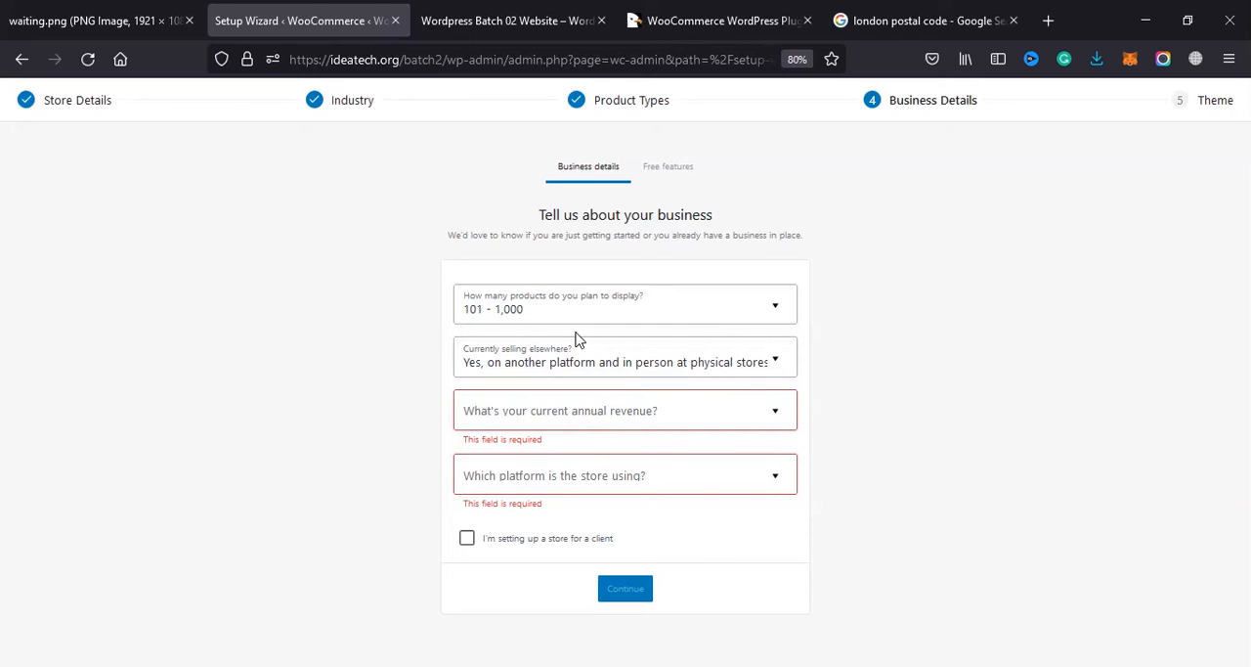
Step: Set the answer to whether the business is currently selling elsewhere to No
{"action": "left_click", "coordinate": [595, 370]}
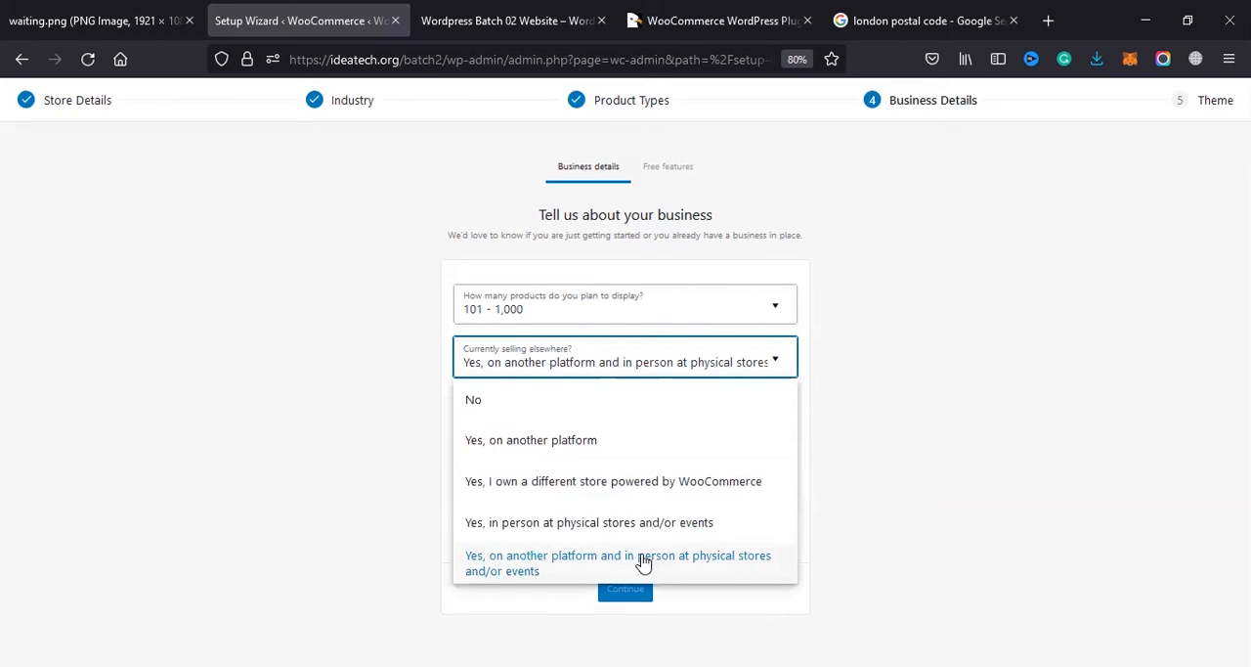
{"action": "left_click", "coordinate": [528, 398]}
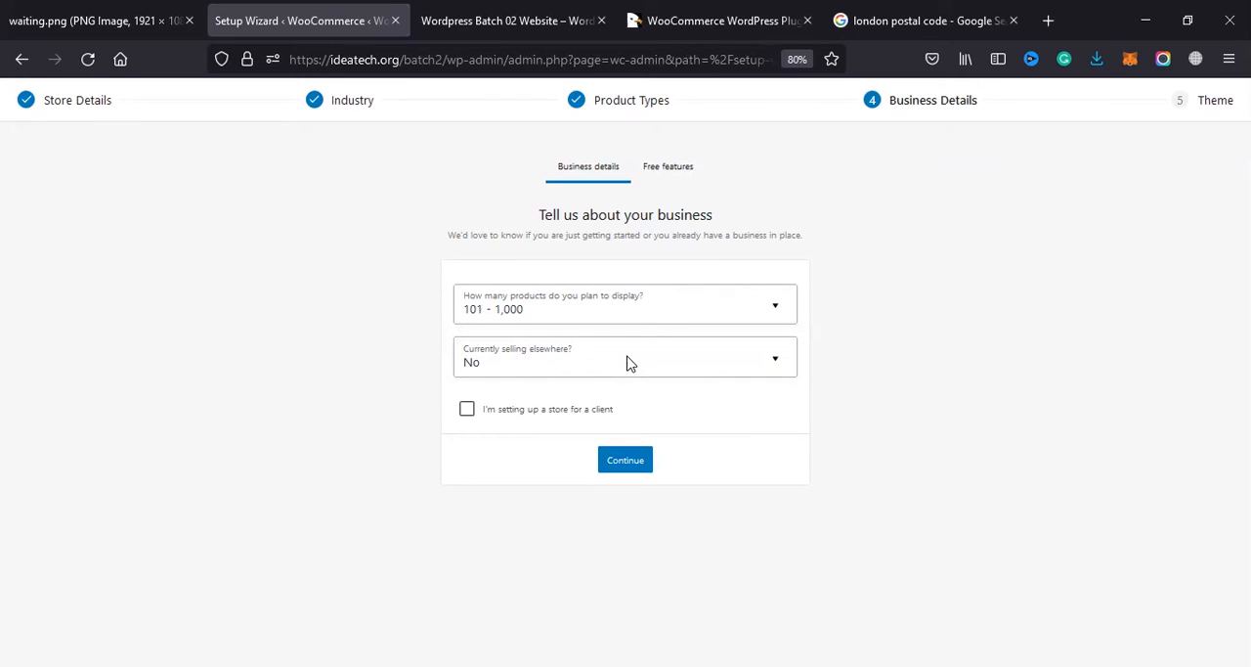
{"action": "left_click", "coordinate": [497, 358]}
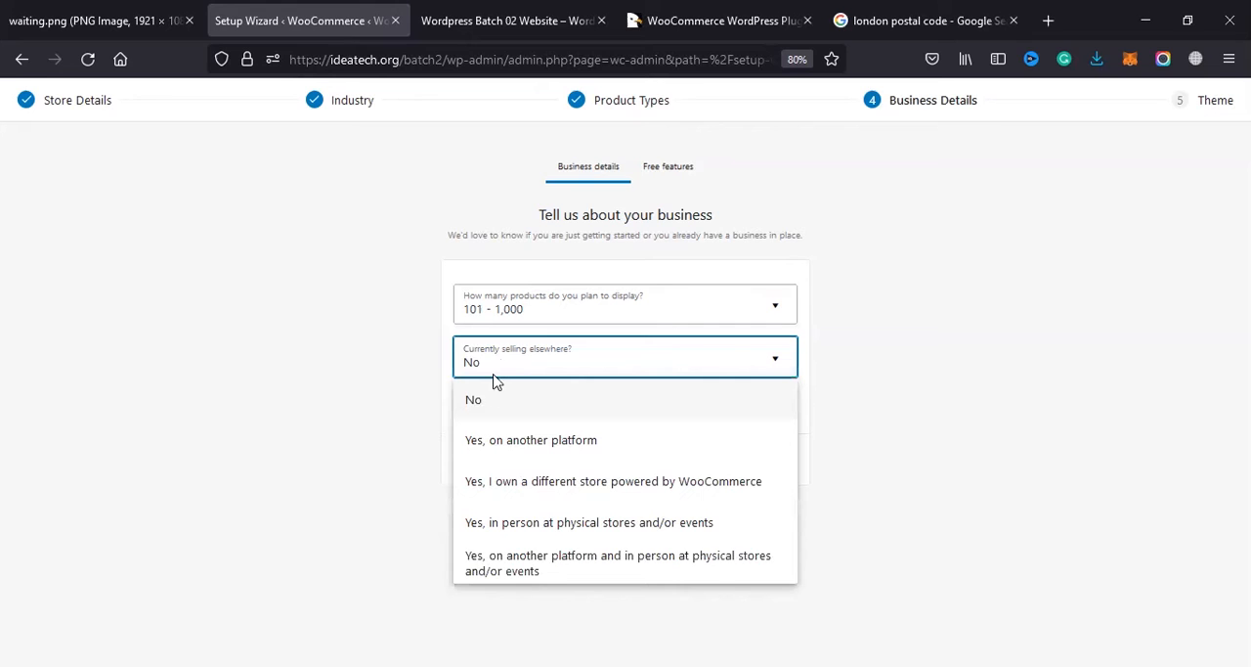
{"action": "left_click", "coordinate": [488, 401]}
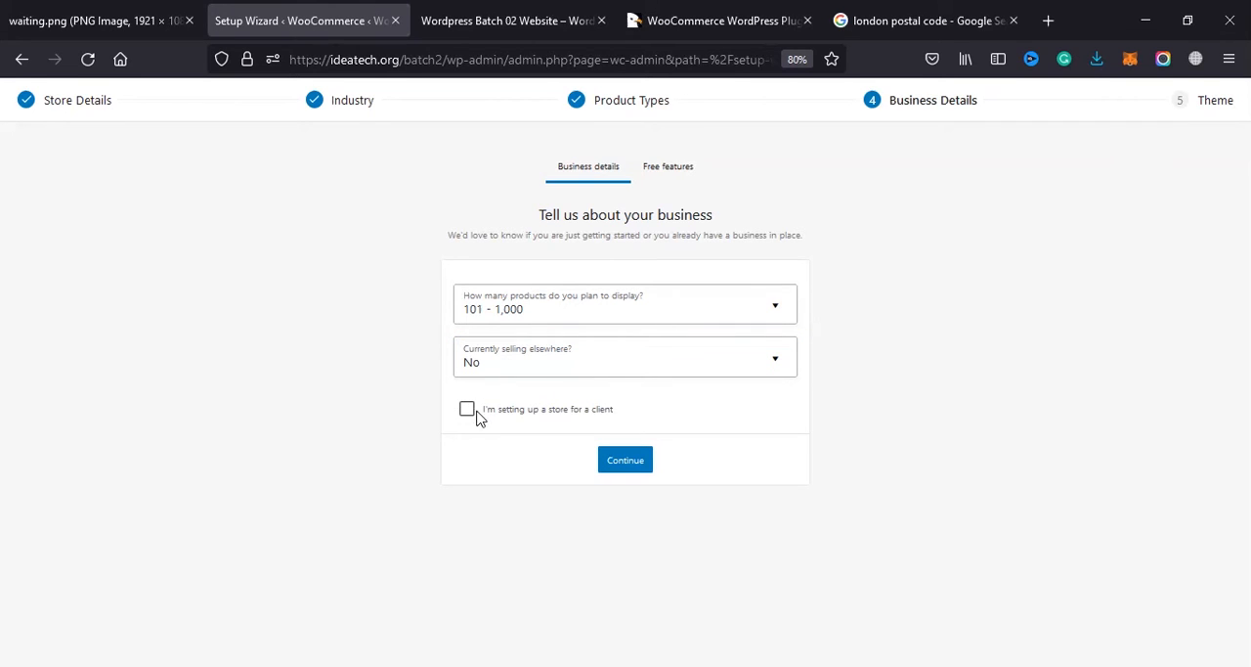
Step: Go to the Free features part of the business details and expand the list of recommended business features
{"action": "left_click", "coordinate": [563, 415]}
{"action": "left_click", "coordinate": [666, 170]}
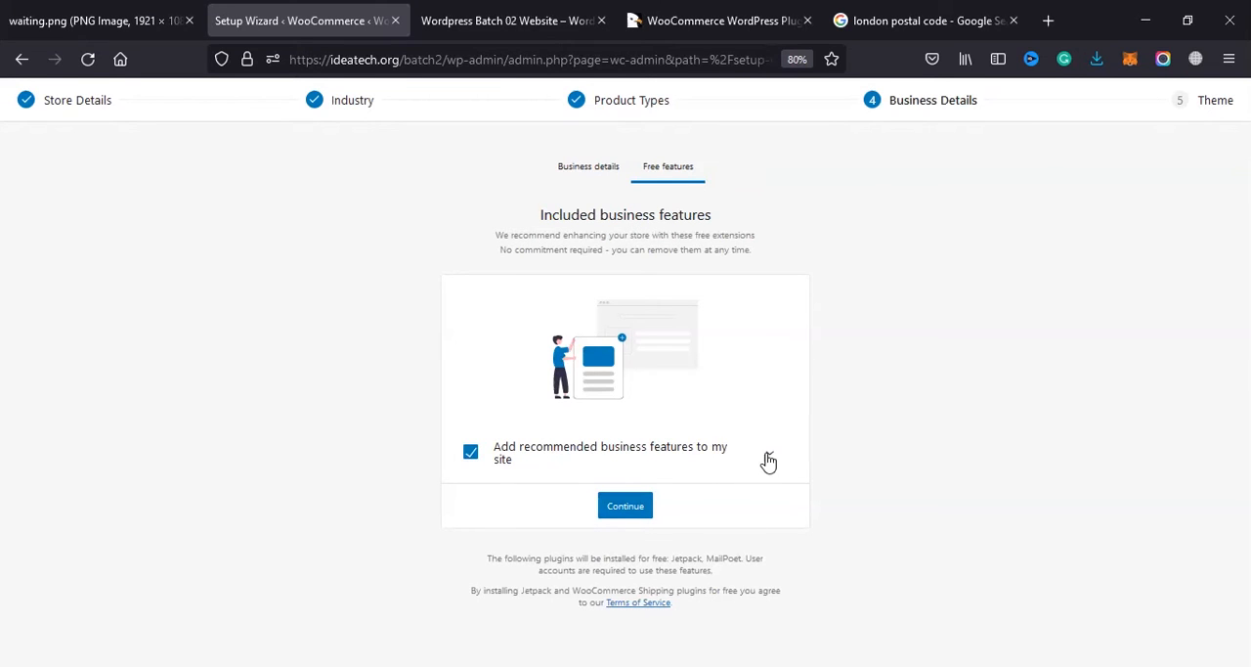
{"action": "left_click", "coordinate": [768, 455]}
{"action": "scroll", "coordinate": [572, 476], "scroll_direction": "down", "scroll_amount": 1}
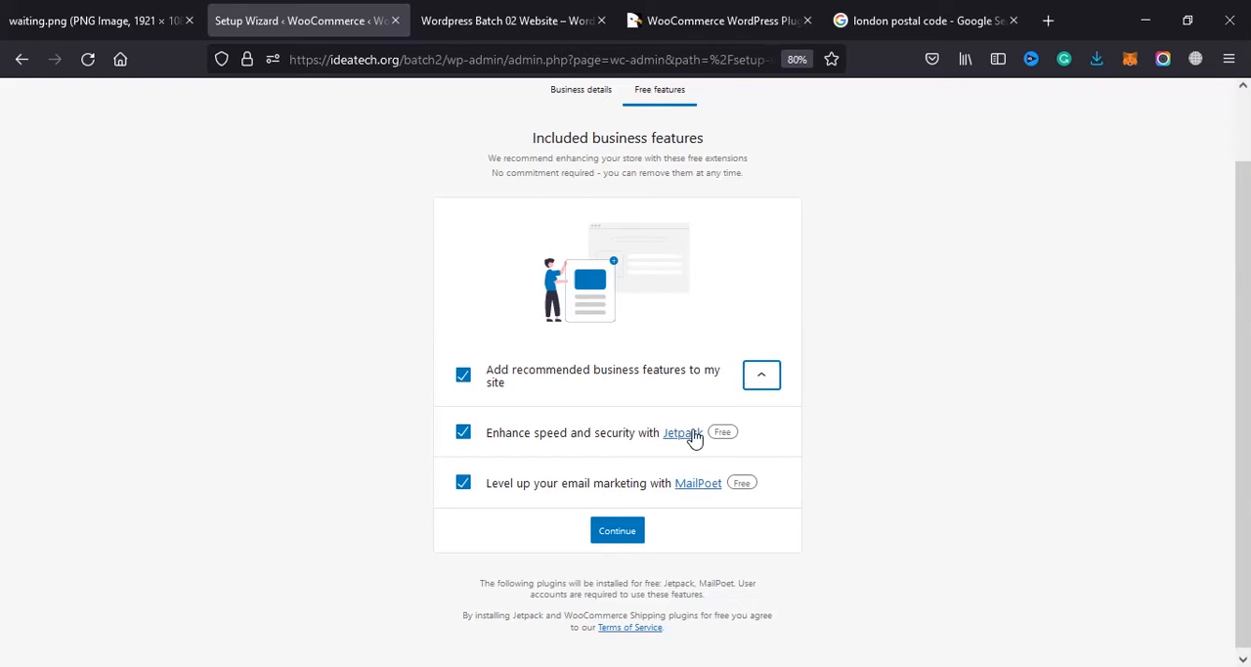
Step: Deselect both the Jetpack and MailPoet features and continue to the theme selection
{"action": "left_click", "coordinate": [463, 432]}
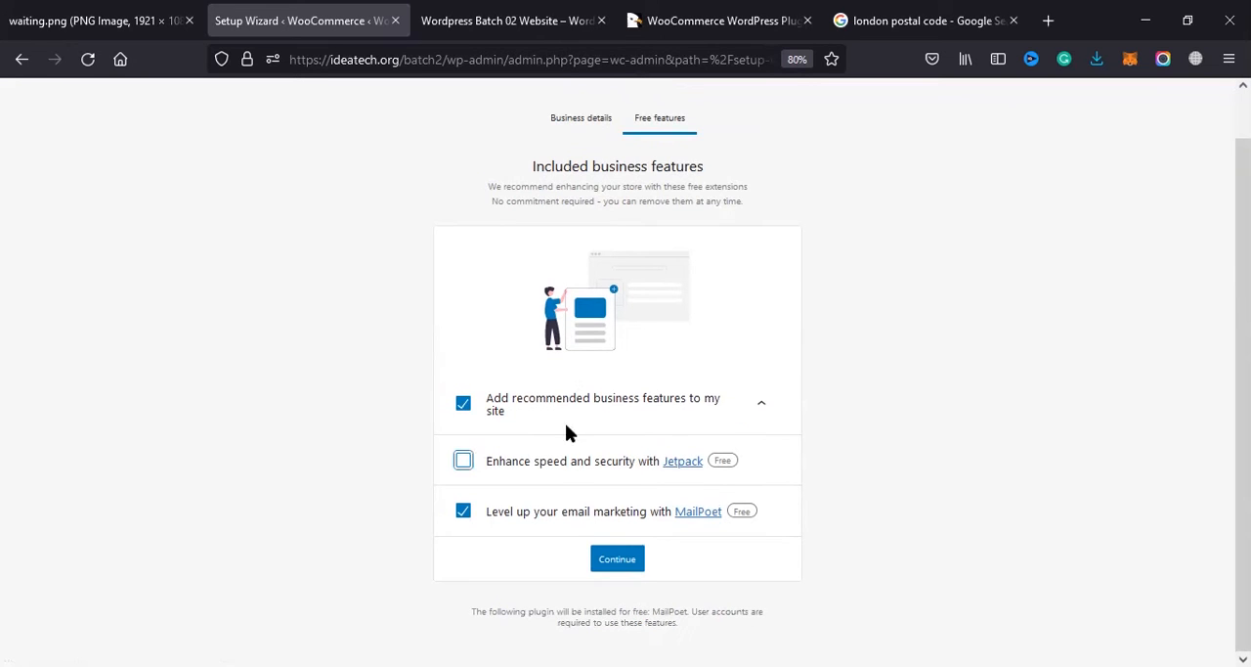
{"action": "left_click", "coordinate": [463, 461]}
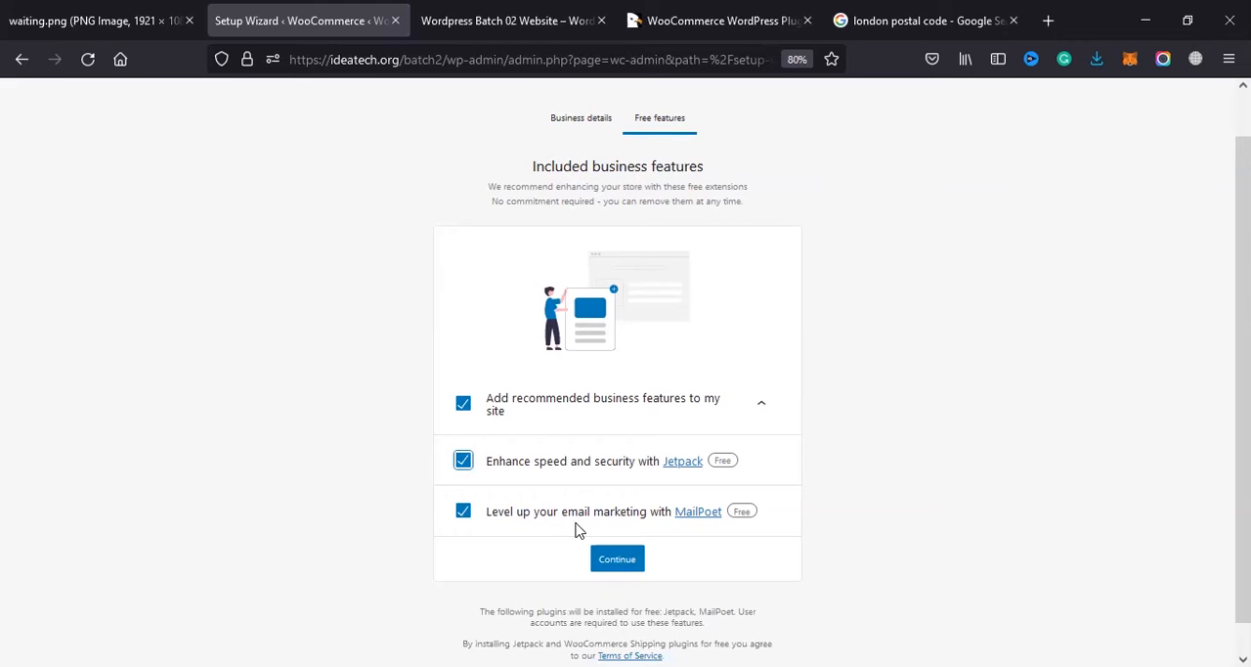
{"action": "left_click", "coordinate": [464, 510]}
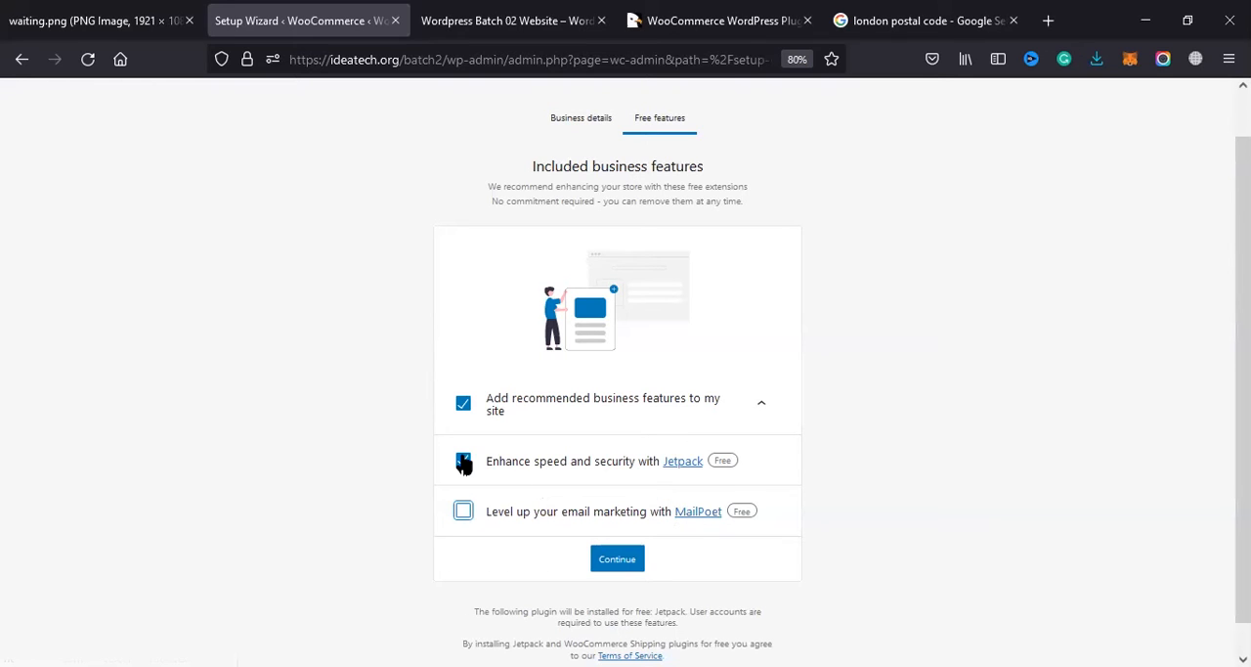
{"action": "left_click", "coordinate": [464, 464]}
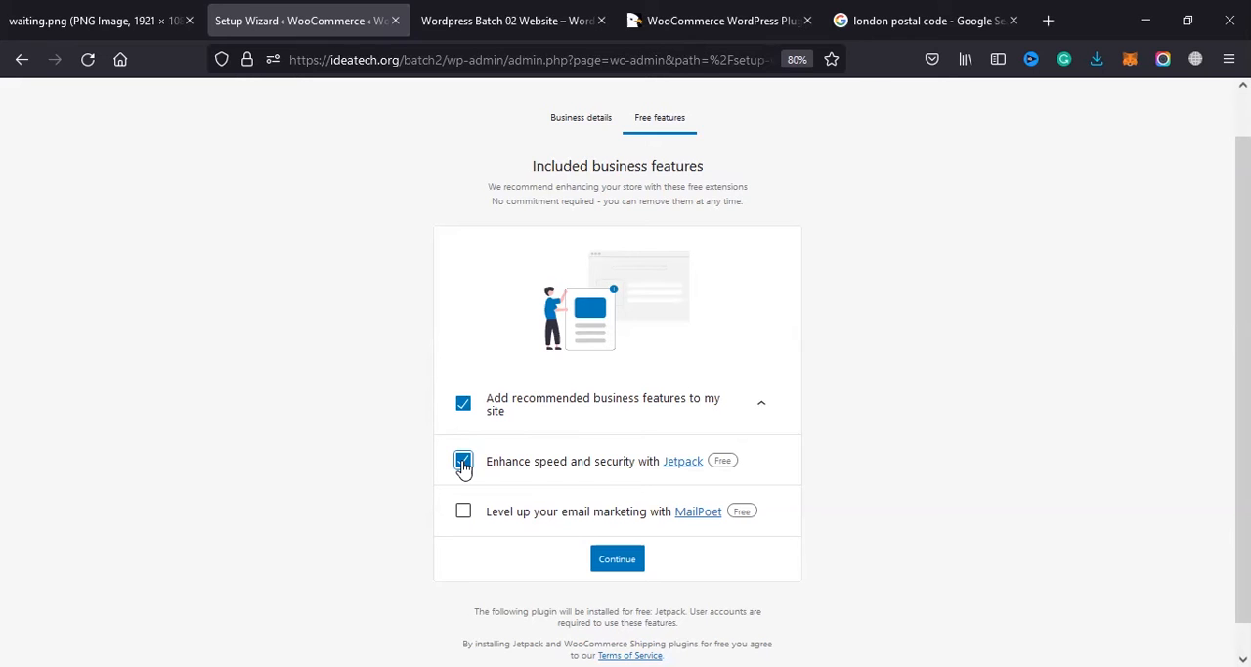
{"action": "left_click", "coordinate": [463, 465]}
{"action": "scroll", "coordinate": [464, 467], "scroll_direction": "up", "scroll_amount": 1}
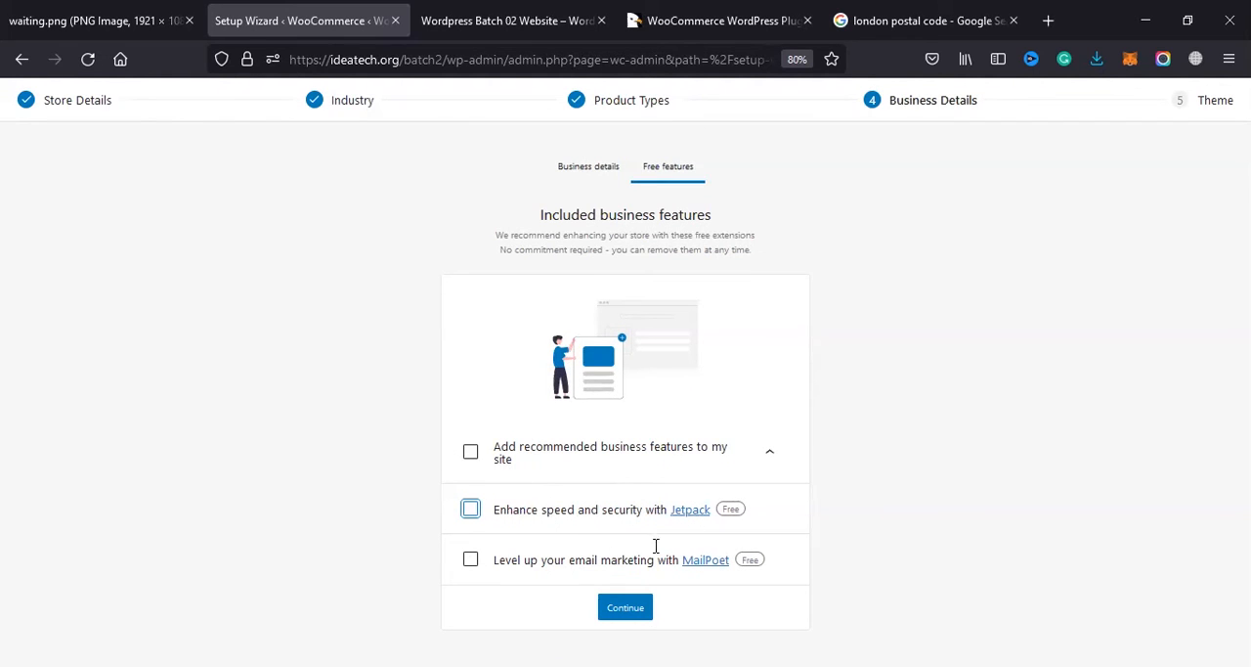
{"action": "left_click", "coordinate": [630, 612]}
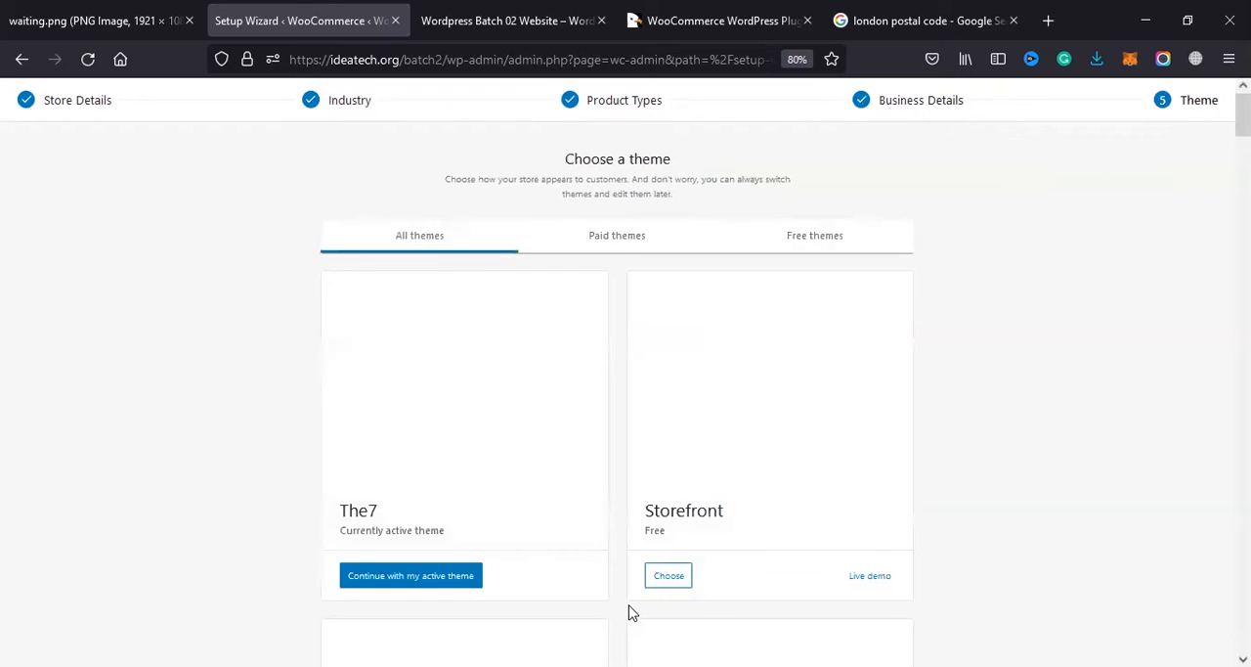
Step: Look through the themes offered for the store, starting with the active The7 theme and the free Storefront theme
{"action": "scroll", "coordinate": [495, 346], "scroll_direction": "down", "scroll_amount": 1}
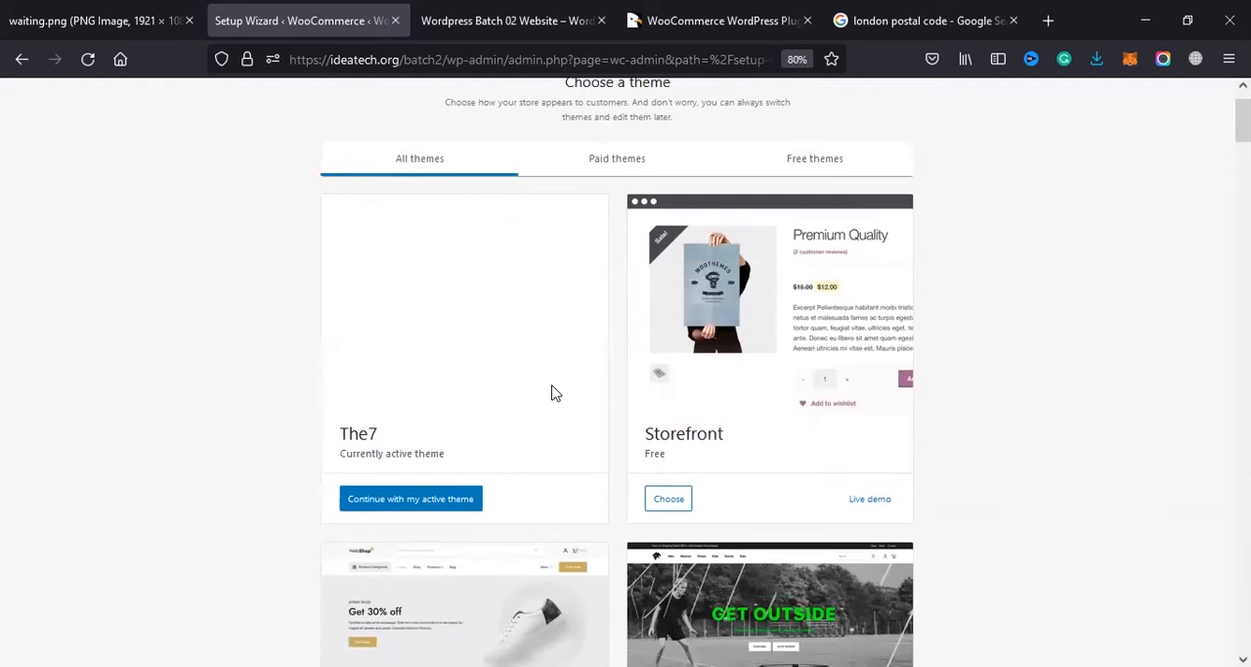
{"action": "scroll", "coordinate": [478, 264], "scroll_direction": "up", "scroll_amount": 1}
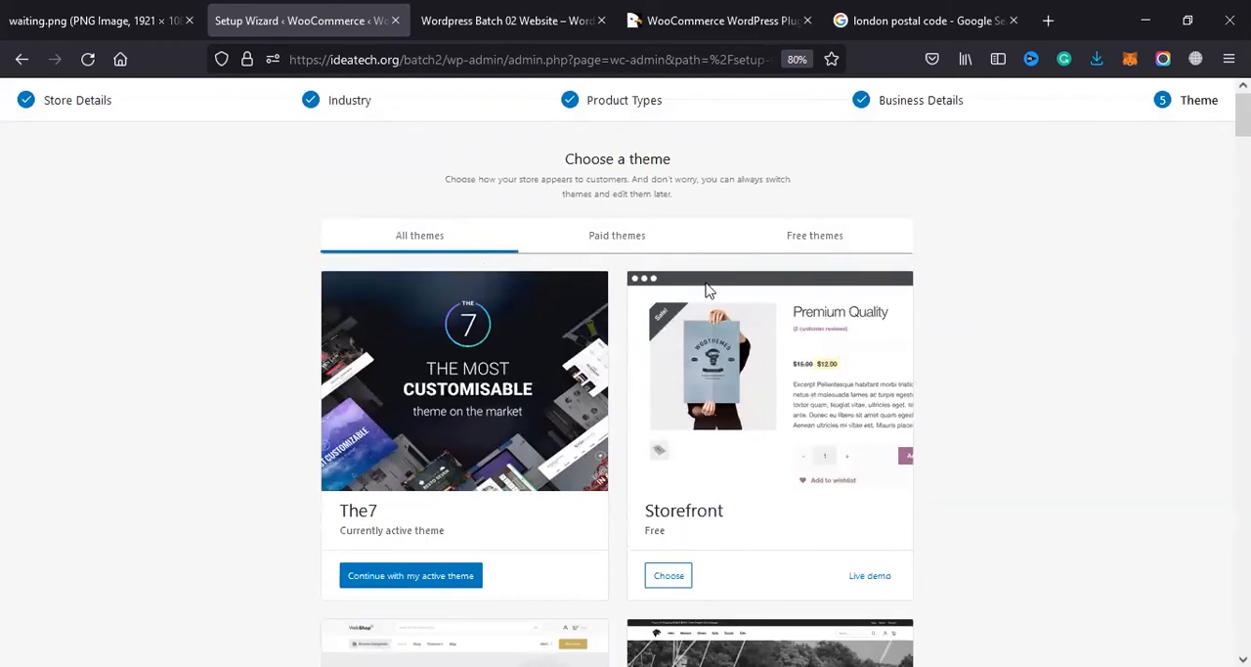
{"action": "scroll", "coordinate": [788, 251], "scroll_direction": "down", "scroll_amount": 5}
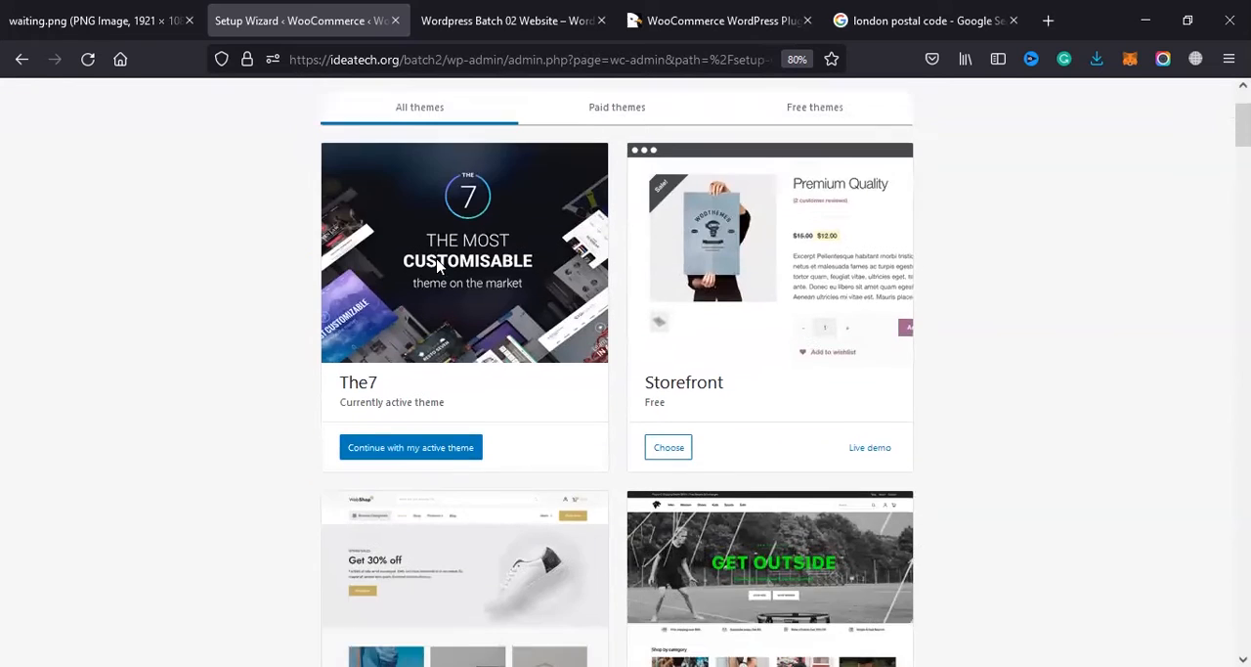
{"action": "scroll", "coordinate": [651, 425], "scroll_direction": "down", "scroll_amount": 7}
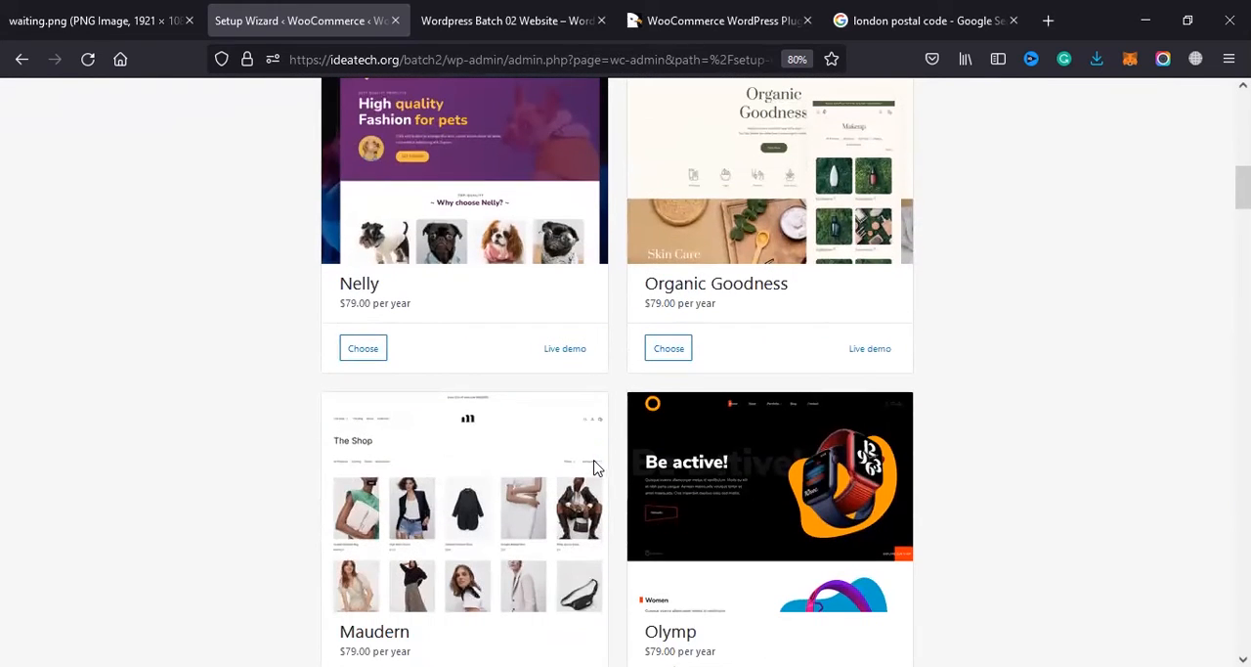
{"action": "scroll", "coordinate": [827, 271], "scroll_direction": "up", "scroll_amount": 10}
{"action": "scroll", "coordinate": [705, 304], "scroll_direction": "down", "scroll_amount": 6}
{"action": "scroll", "coordinate": [520, 417], "scroll_direction": "down", "scroll_amount": 8}
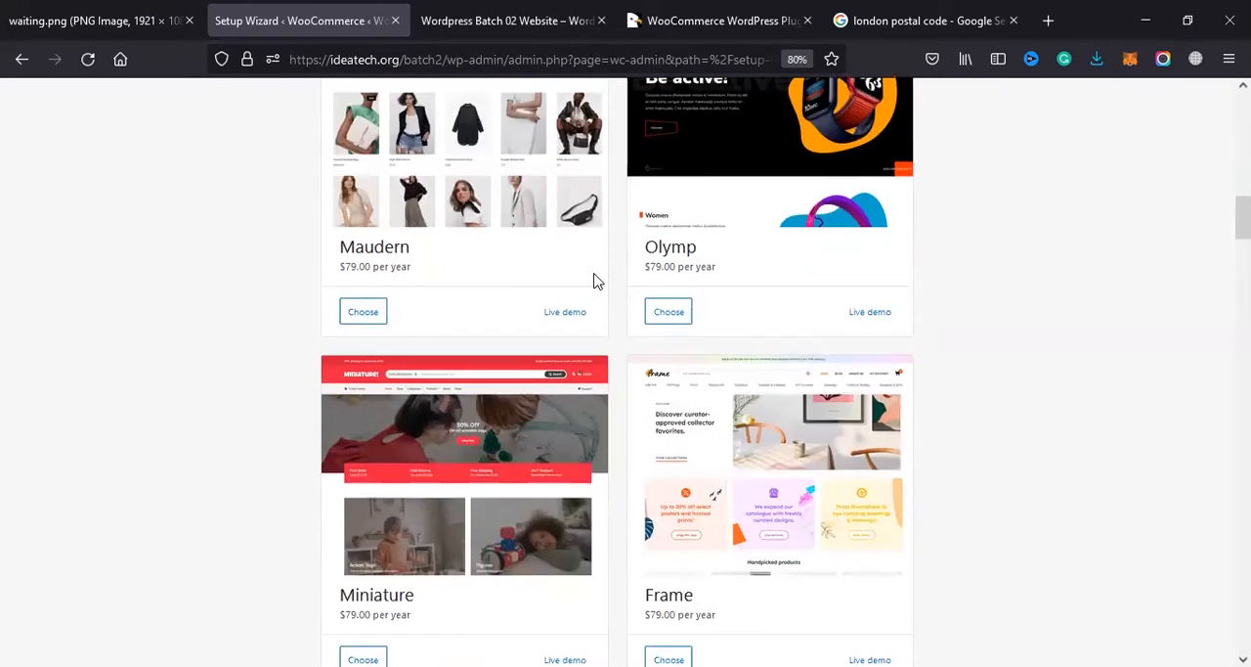
{"action": "scroll", "coordinate": [392, 251], "scroll_direction": "down", "scroll_amount": 5}
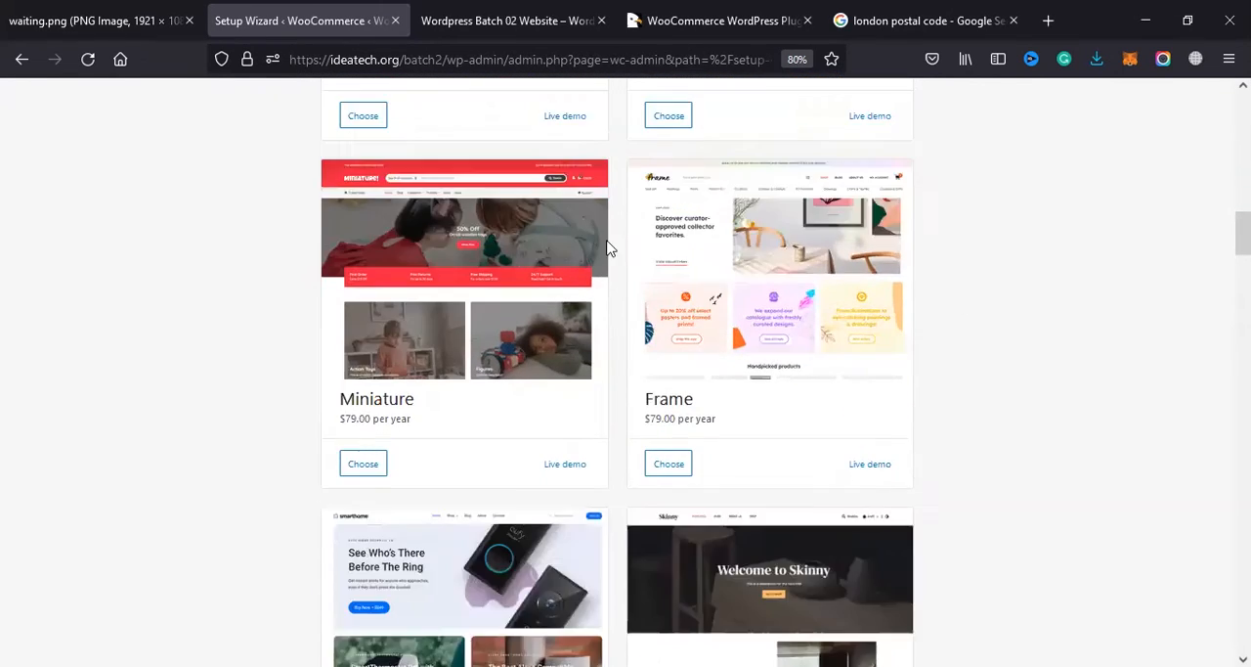
Step: Browse the paid store themes and compare their yearly prices, from Miniature and Frame to Fifth Avenue and Artisan
{"action": "double_click", "coordinate": [659, 231]}
{"action": "double_click", "coordinate": [669, 234]}
{"action": "double_click", "coordinate": [717, 229]}
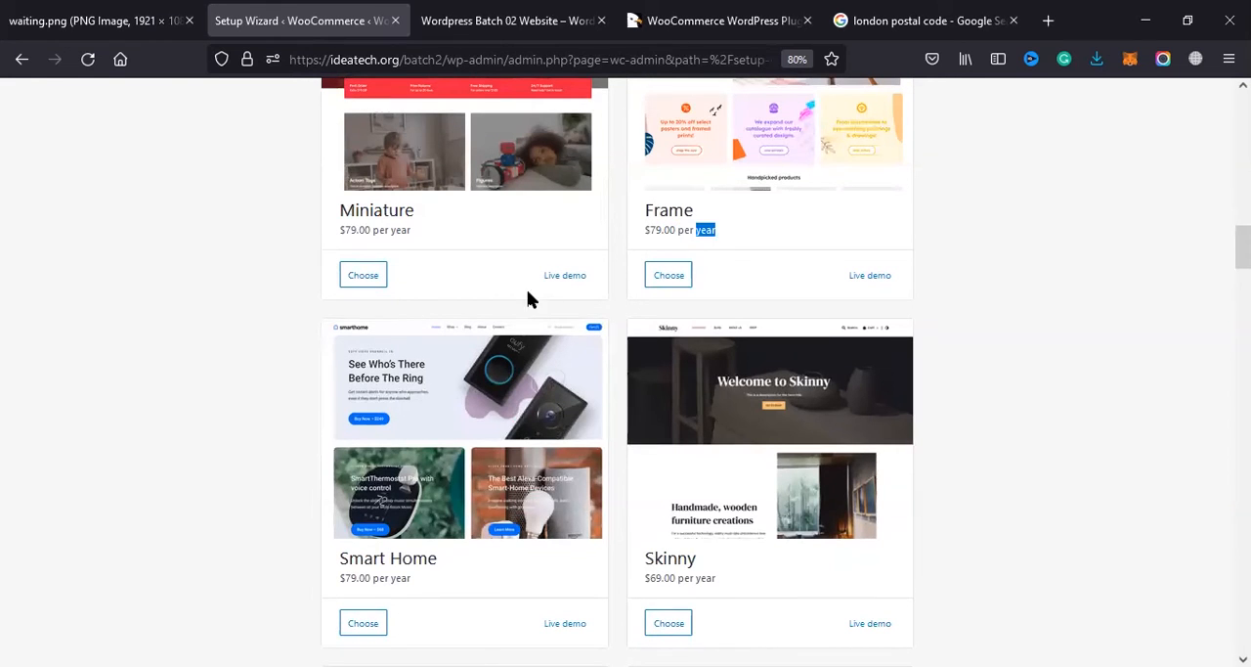
{"action": "scroll", "coordinate": [470, 254], "scroll_direction": "down", "scroll_amount": 5}
{"action": "triple_click", "coordinate": [405, 192]}
{"action": "triple_click", "coordinate": [668, 193]}
{"action": "scroll", "coordinate": [669, 391], "scroll_direction": "down", "scroll_amount": 3}
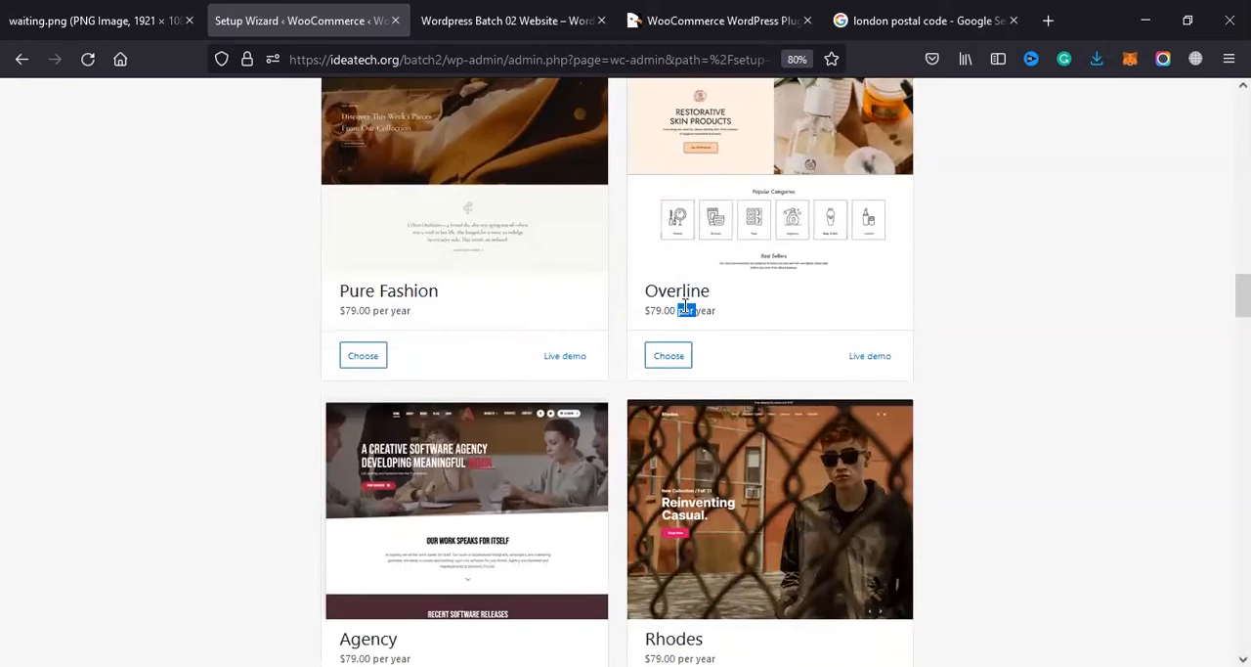
{"action": "triple_click", "coordinate": [684, 306]}
{"action": "scroll", "coordinate": [674, 308], "scroll_direction": "down", "scroll_amount": 7}
{"action": "scroll", "coordinate": [673, 303], "scroll_direction": "down", "scroll_amount": 6}
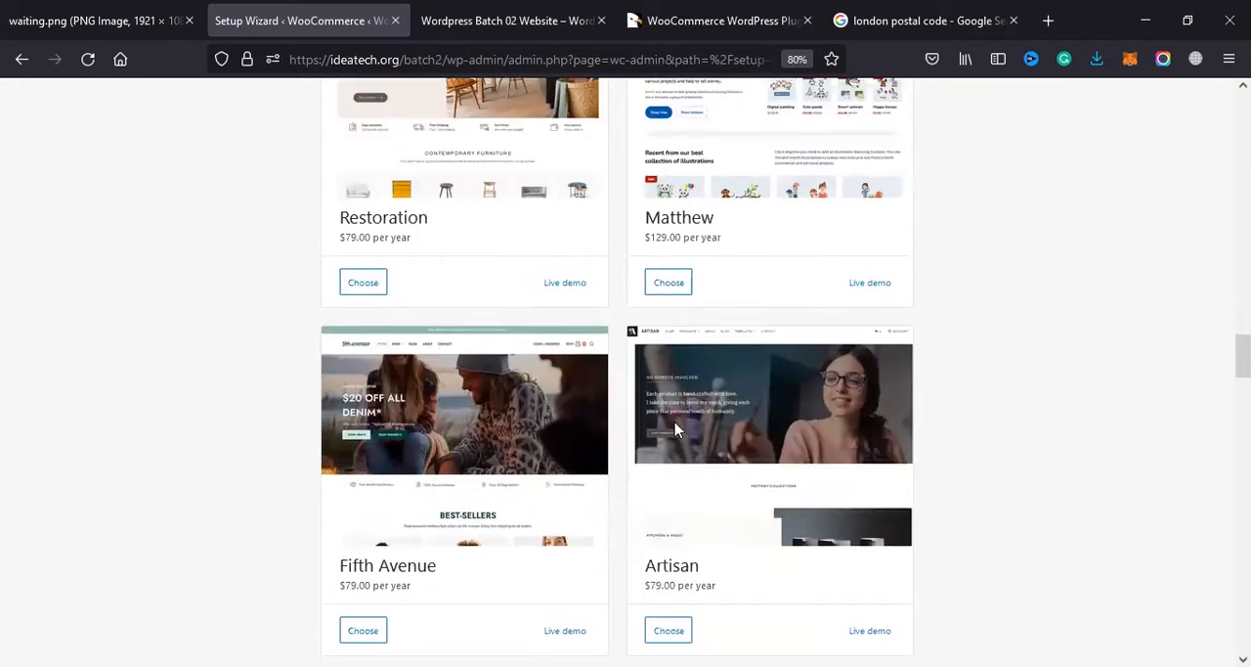
{"action": "scroll", "coordinate": [674, 427], "scroll_direction": "up", "scroll_amount": 10}
{"action": "scroll", "coordinate": [489, 411], "scroll_direction": "up", "scroll_amount": 20}
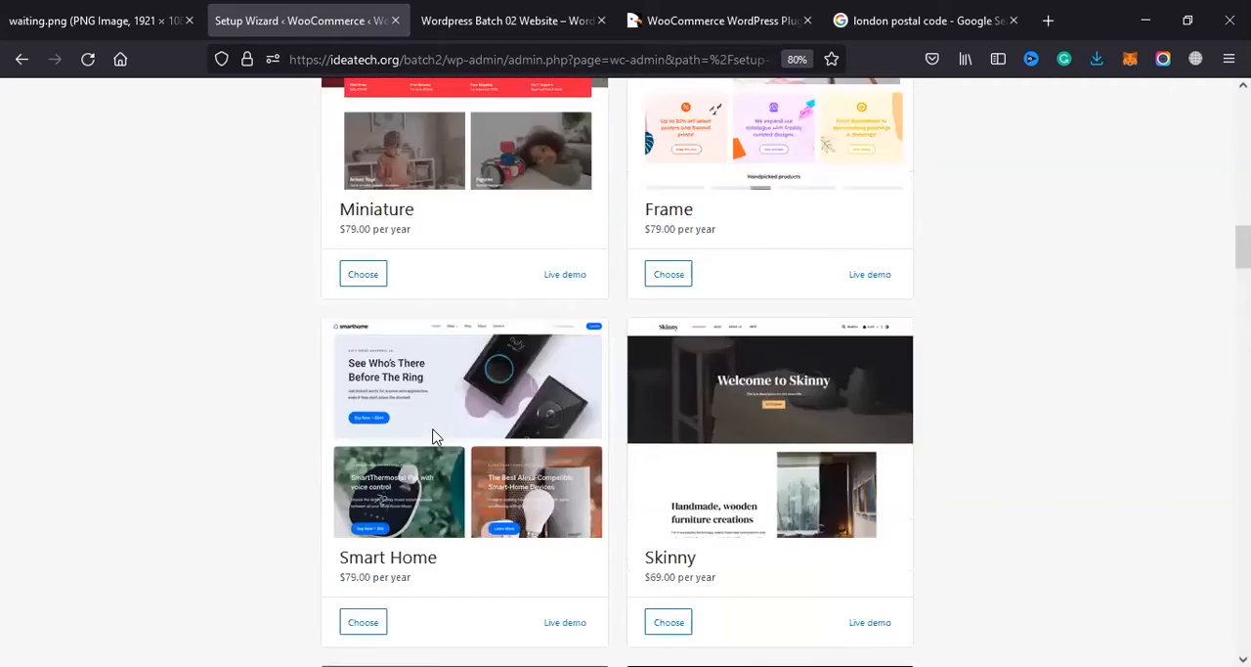
Step: Return to The7 at the start of the theme list and continue with it as the active theme
{"action": "scroll", "coordinate": [464, 393], "scroll_direction": "up", "scroll_amount": 5}
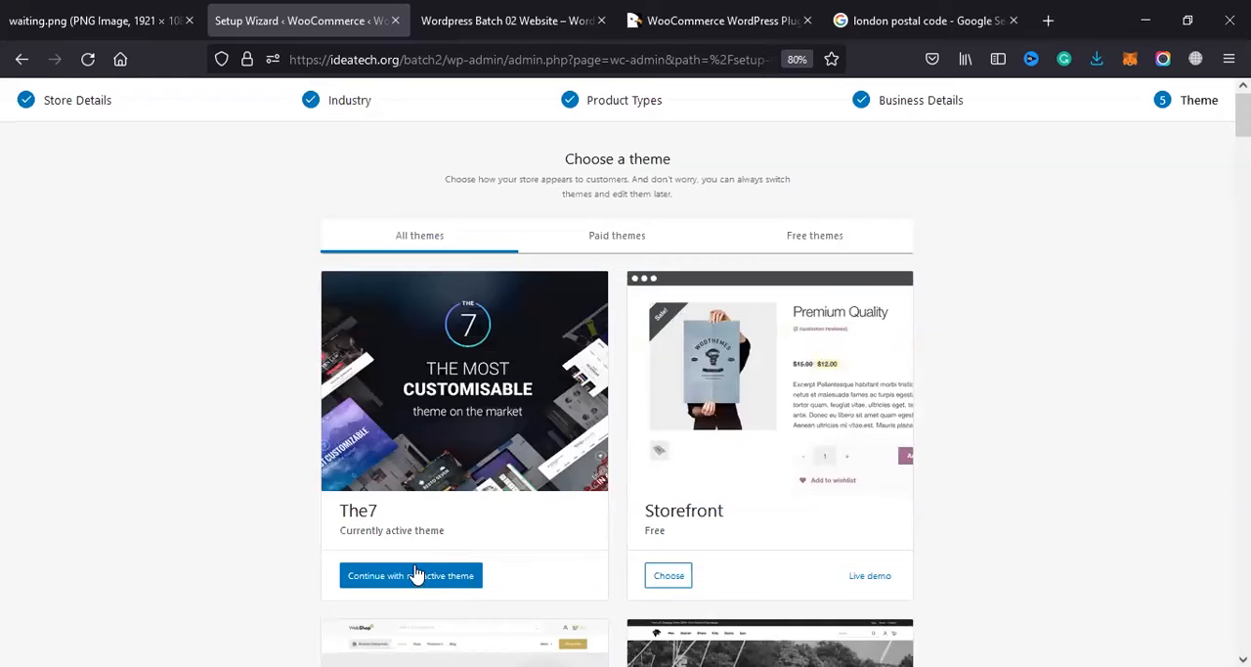
{"action": "scroll", "coordinate": [426, 584], "scroll_direction": "down", "scroll_amount": 2}
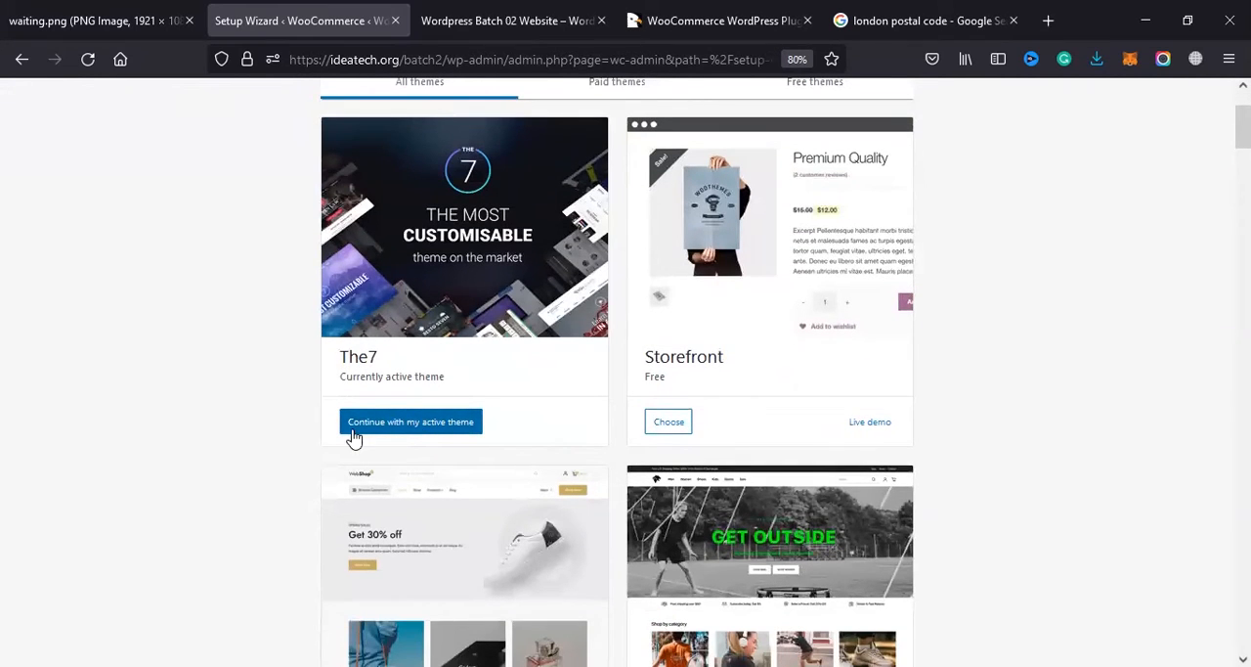
{"action": "left_click", "coordinate": [453, 435]}
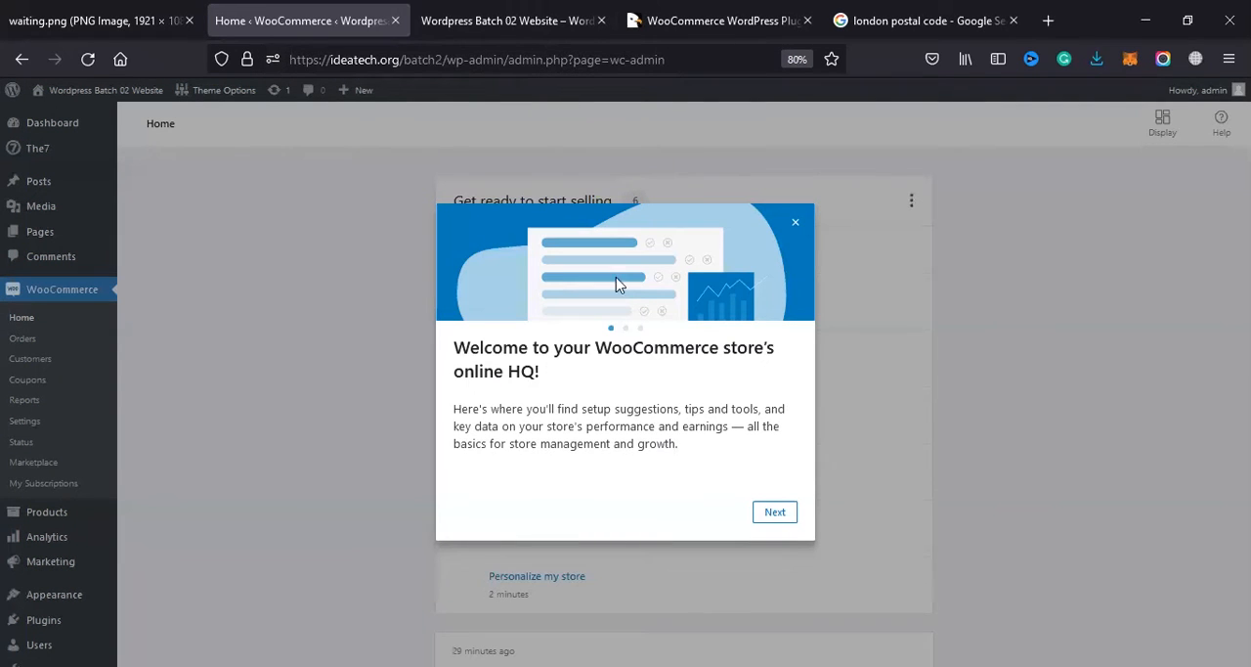
Step: Read through the WooCommerce welcome messages and advance past them to the store's home page
{"action": "left_click_drag", "start_coordinate": [761, 354], "coordinate": [788, 408]}
{"action": "left_click", "coordinate": [466, 396]}
{"action": "double_click", "coordinate": [510, 380]}
{"action": "left_click", "coordinate": [774, 513]}
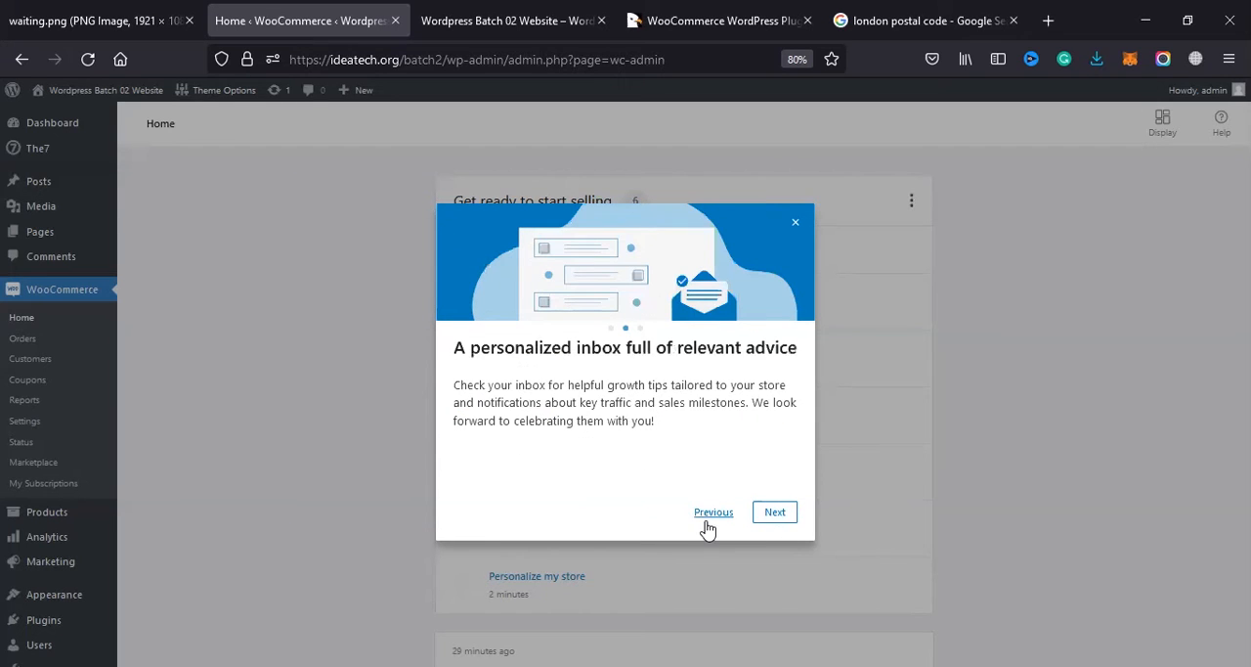
{"action": "left_click_drag", "start_coordinate": [452, 350], "coordinate": [777, 348]}
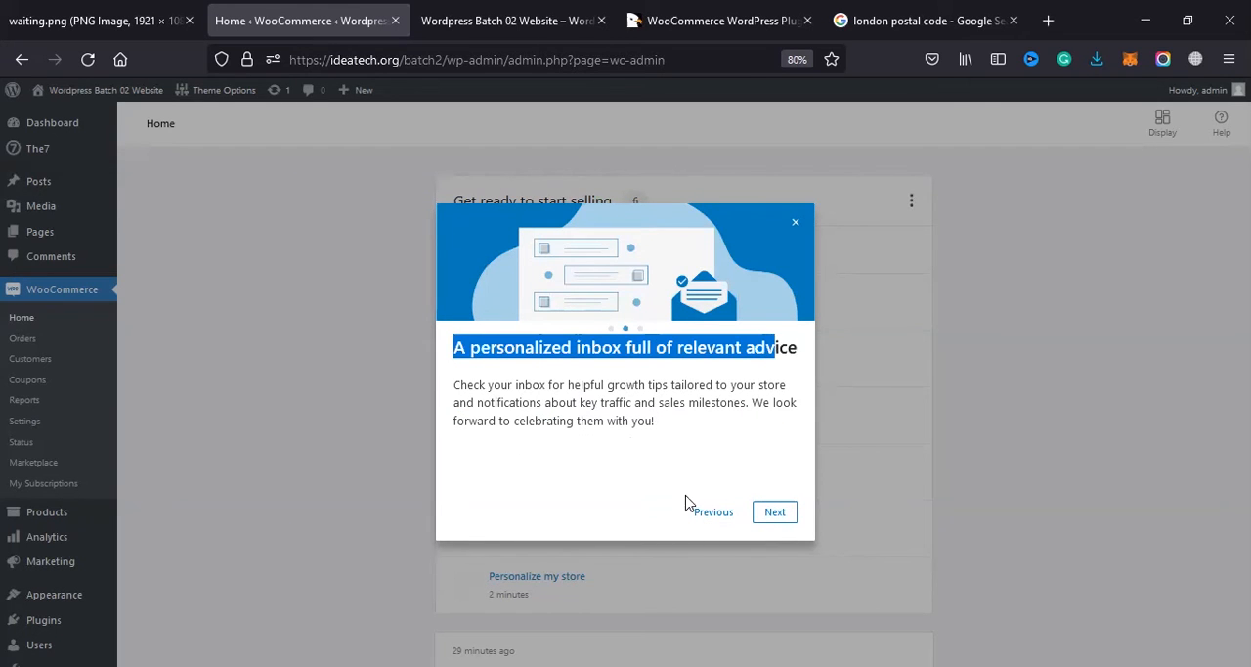
{"action": "left_click", "coordinate": [779, 525]}
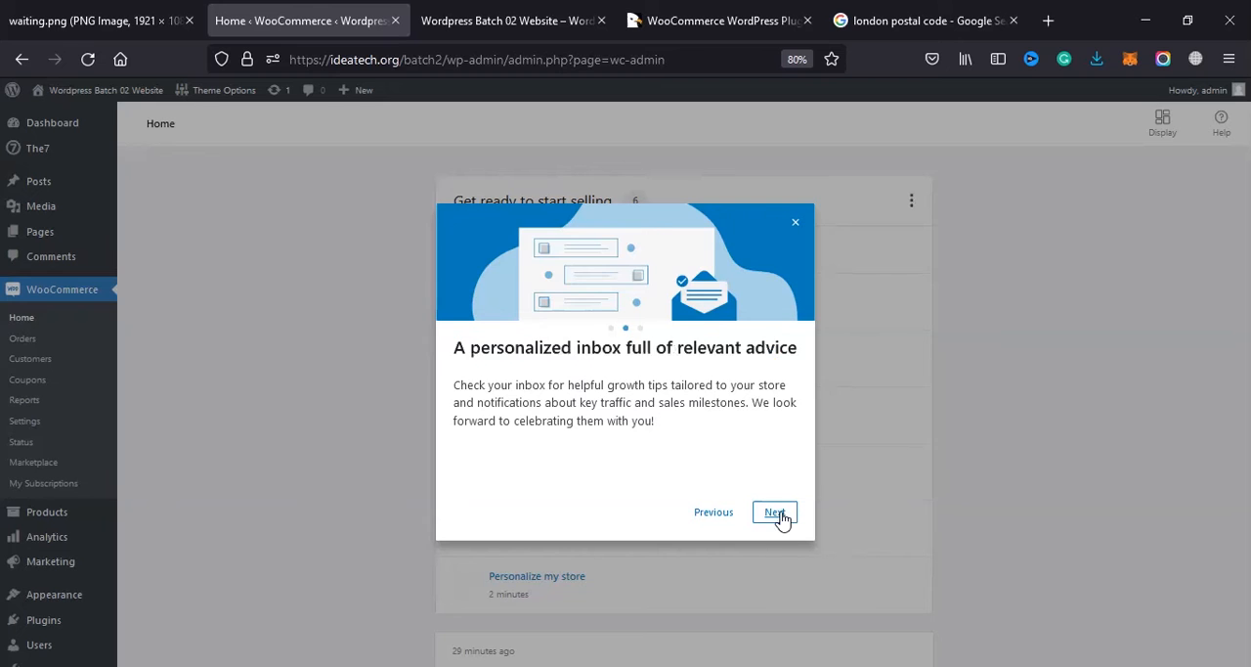
{"action": "left_click", "coordinate": [777, 516]}
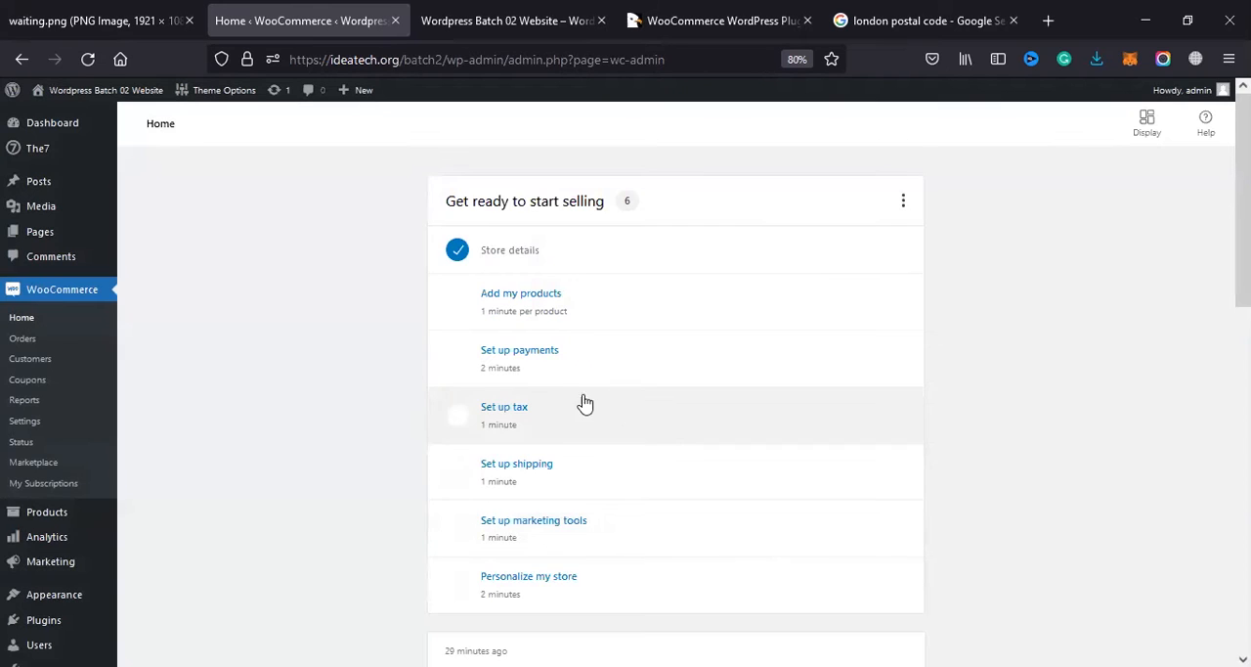
Step: Look over the home page's setup tasks, check the saved Store details form, and return to the task list
{"action": "scroll", "coordinate": [581, 402], "scroll_direction": "down", "scroll_amount": 5}
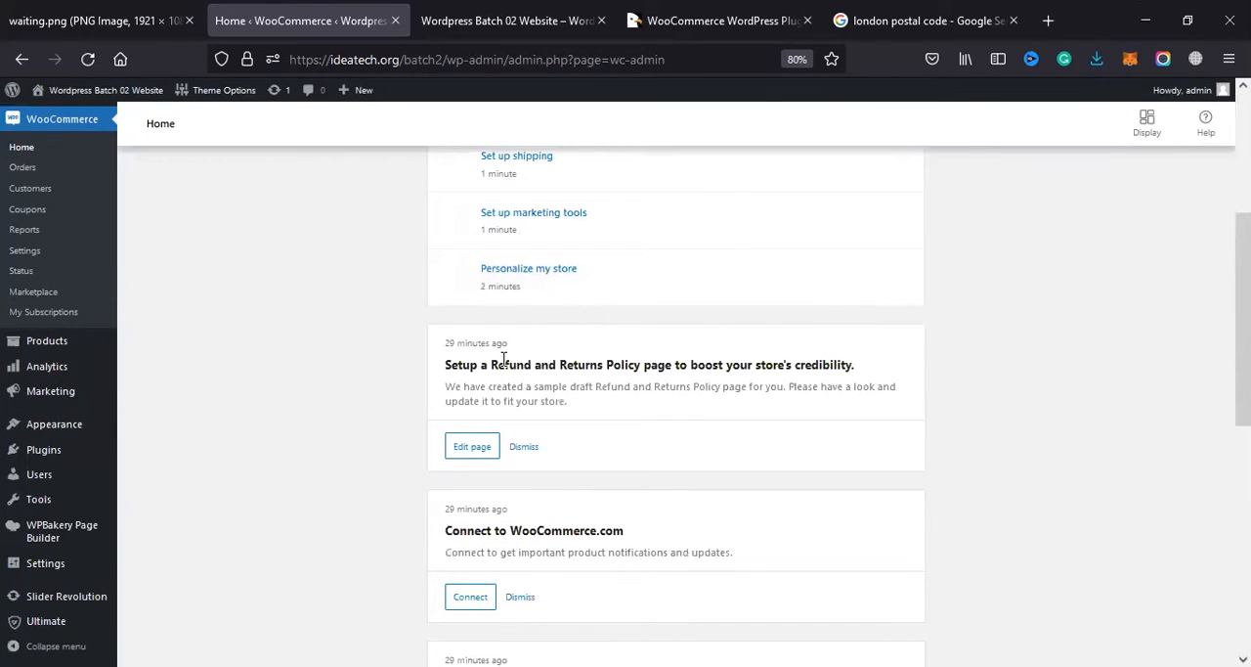
{"action": "scroll", "coordinate": [502, 323], "scroll_direction": "up", "scroll_amount": 5}
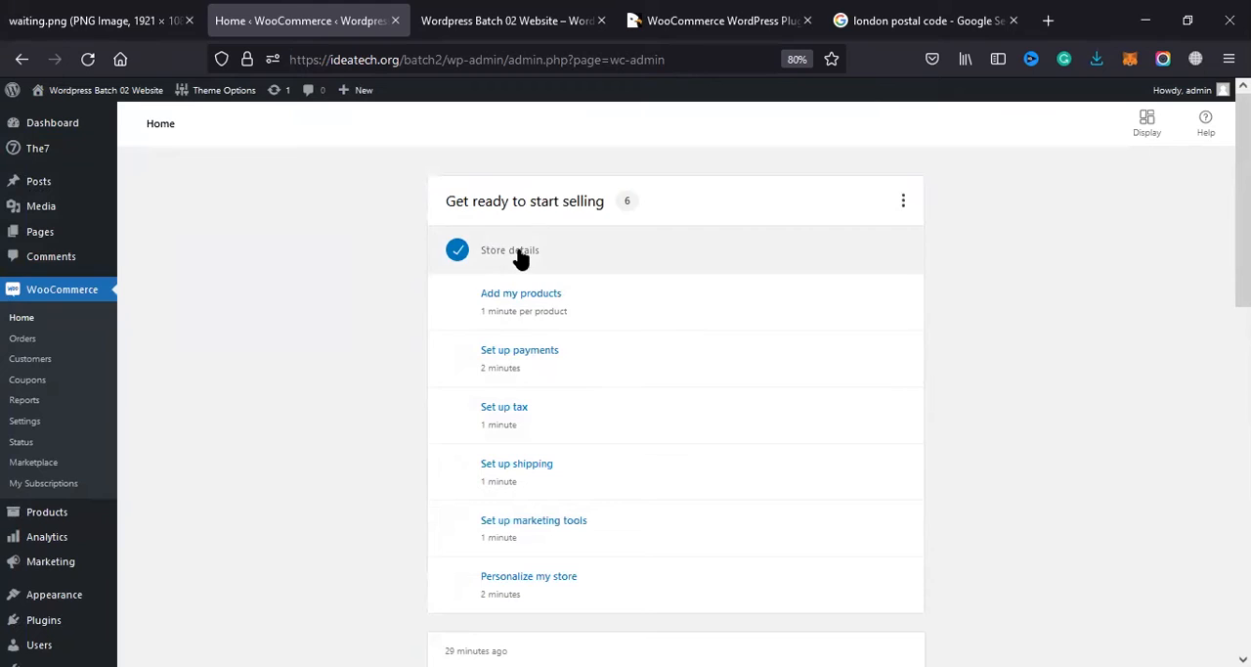
{"action": "left_click", "coordinate": [519, 257]}
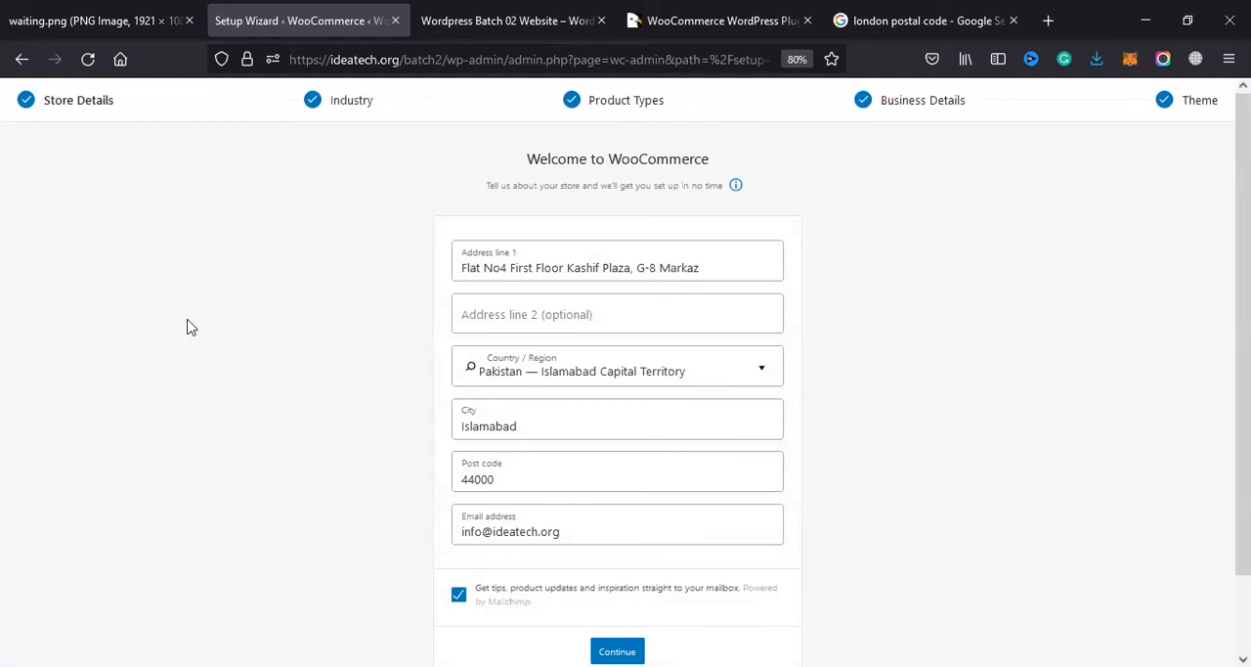
{"action": "scroll", "coordinate": [516, 538], "scroll_direction": "down", "scroll_amount": 2}
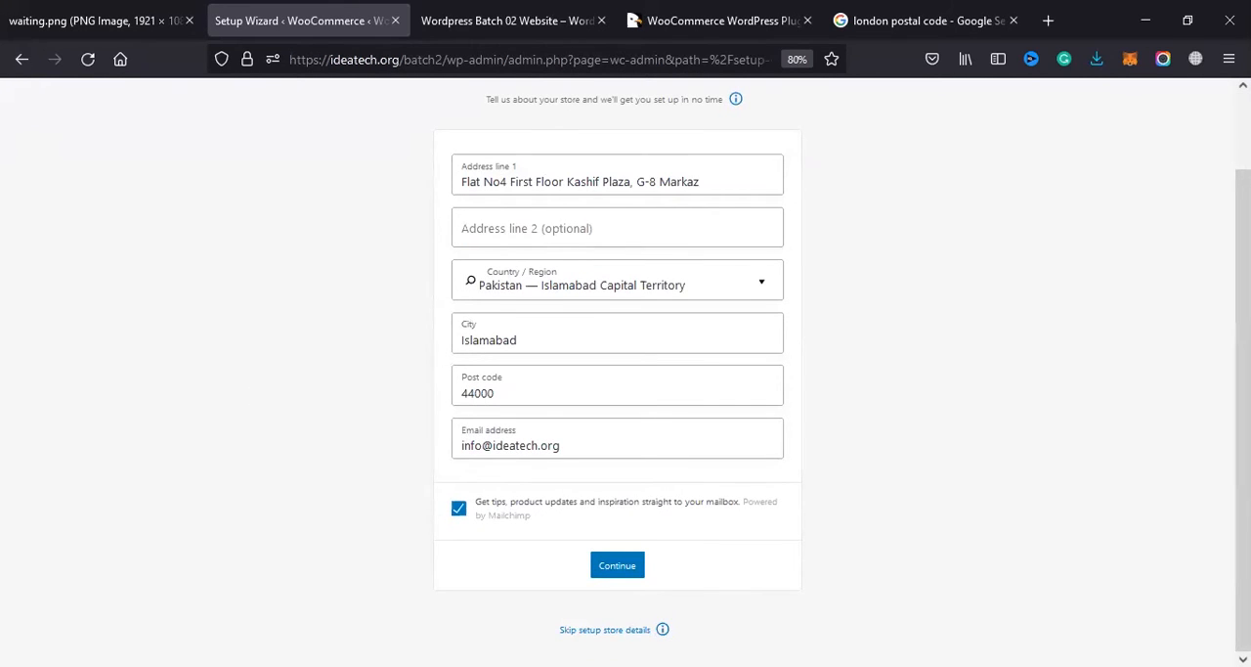
{"action": "left_click", "coordinate": [604, 631]}
{"action": "key", "text": "Escape"}
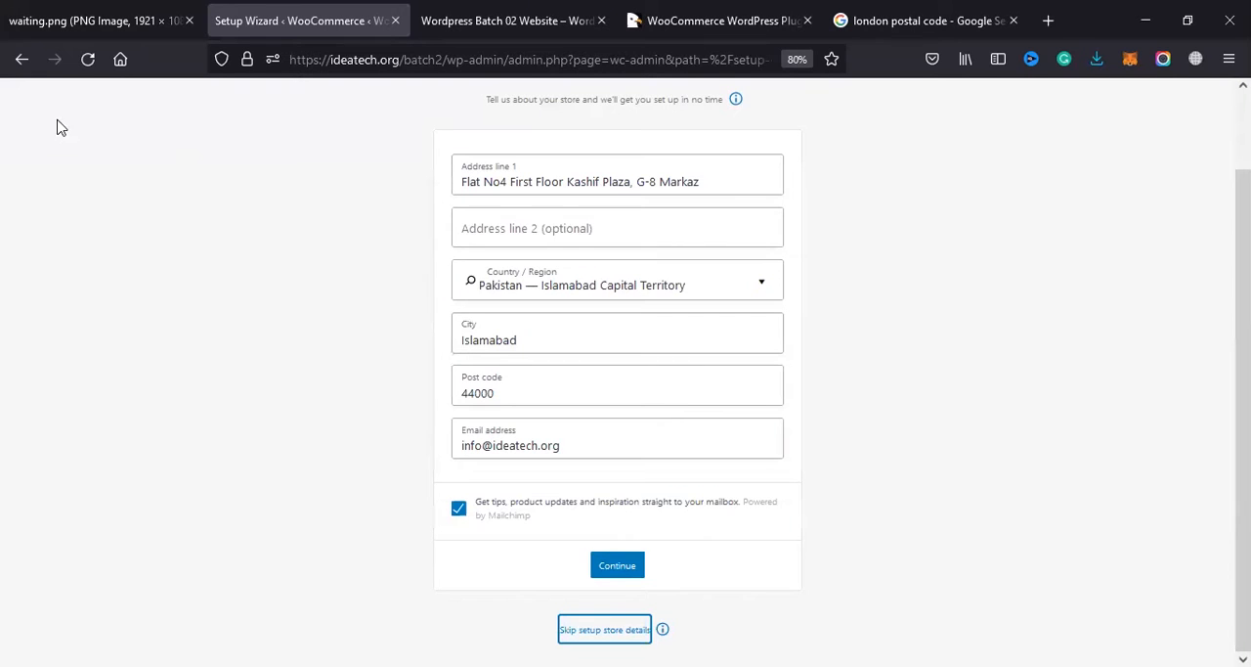
{"action": "left_click", "coordinate": [22, 59]}
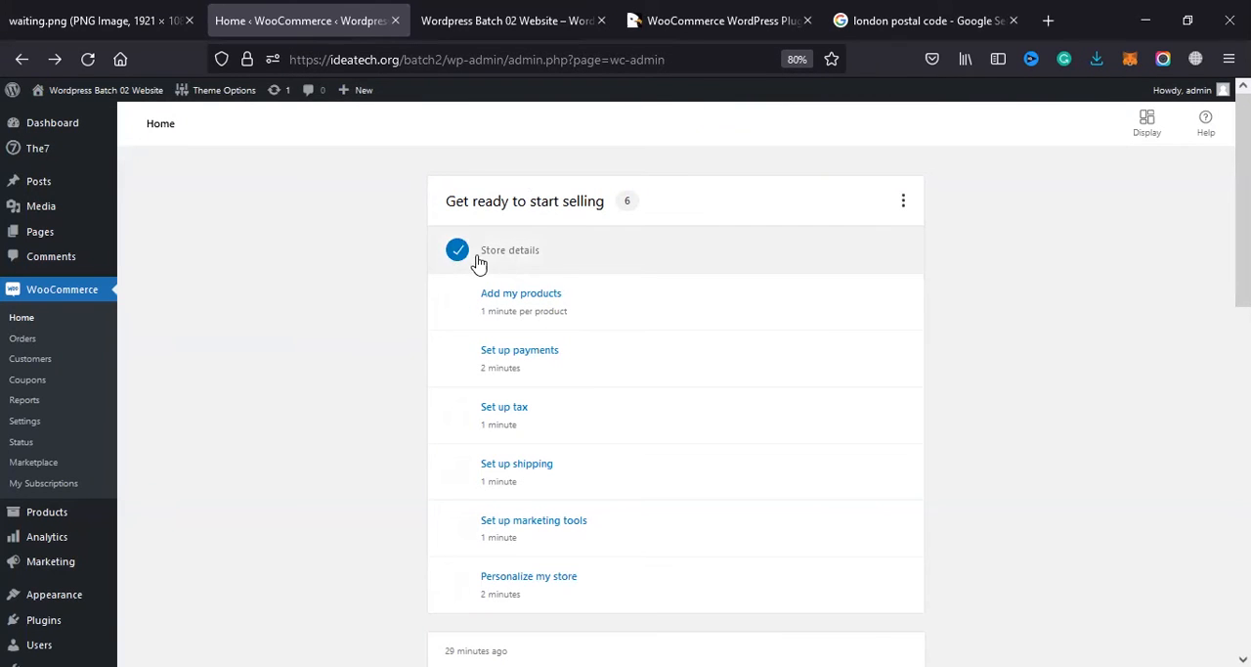
Step: Open the Add my products task, read the Cart2Cart page for importing from another service, and return to the store admin
{"action": "left_click", "coordinate": [458, 313]}
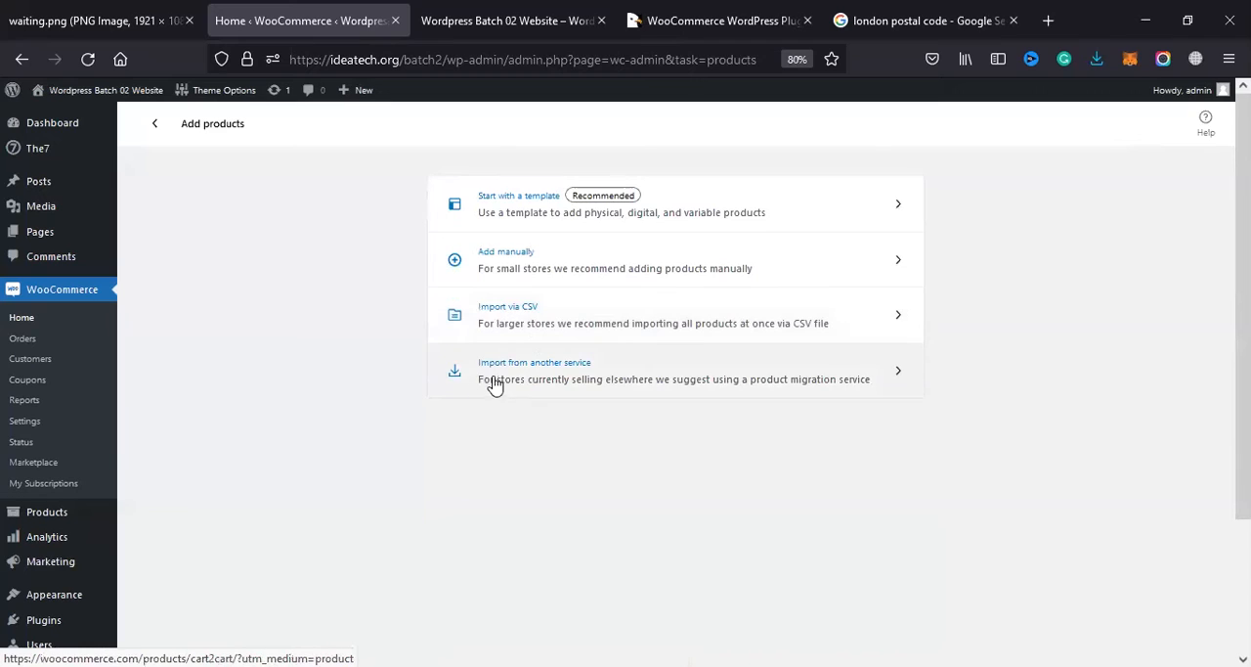
{"action": "left_click", "coordinate": [608, 381]}
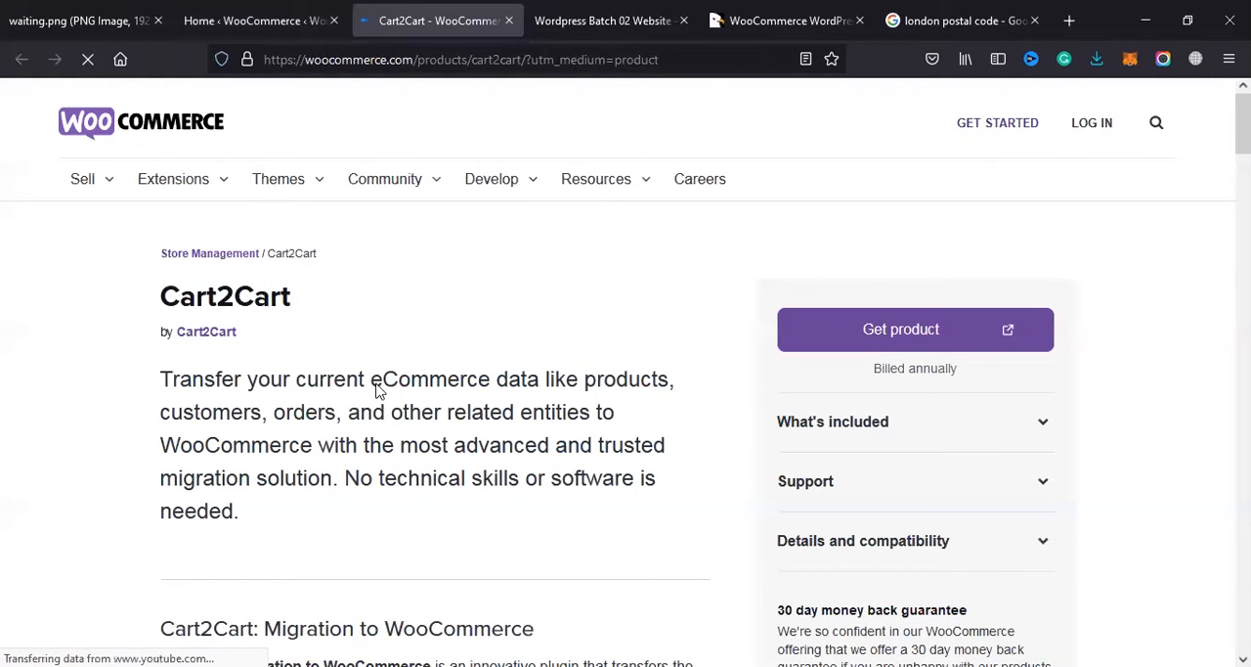
{"action": "scroll", "coordinate": [224, 449], "scroll_direction": "down", "scroll_amount": 2}
{"action": "scroll", "coordinate": [225, 450], "scroll_direction": "down", "scroll_amount": 5}
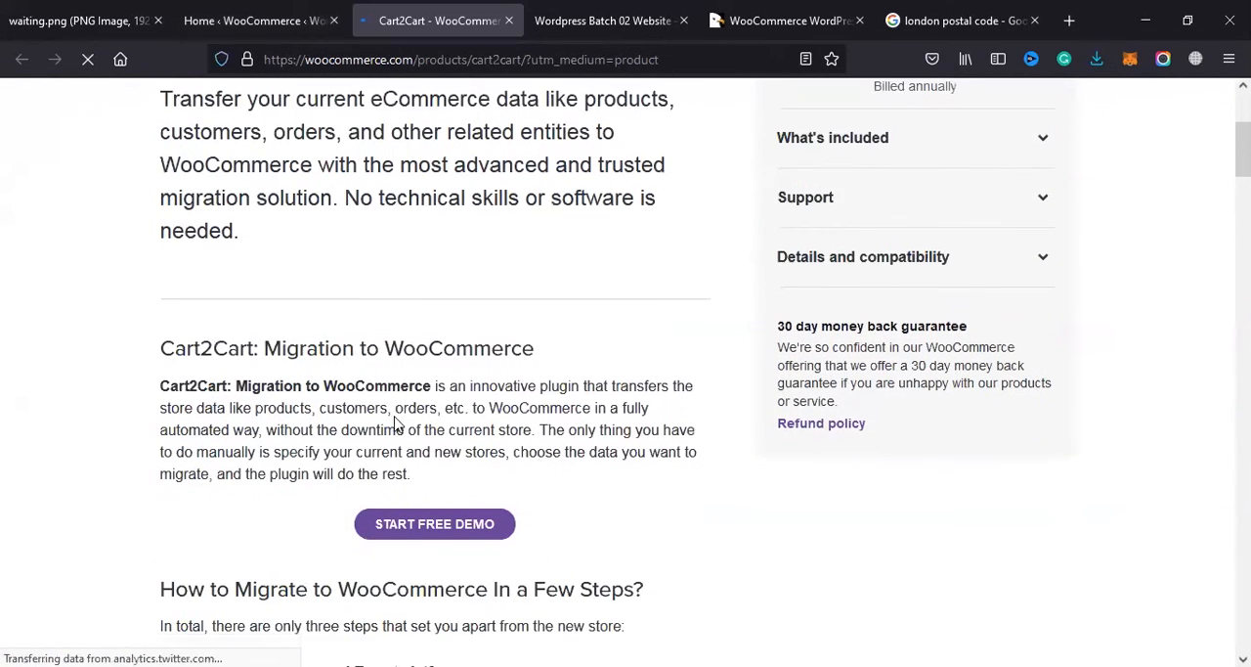
{"action": "scroll", "coordinate": [411, 442], "scroll_direction": "down", "scroll_amount": 2}
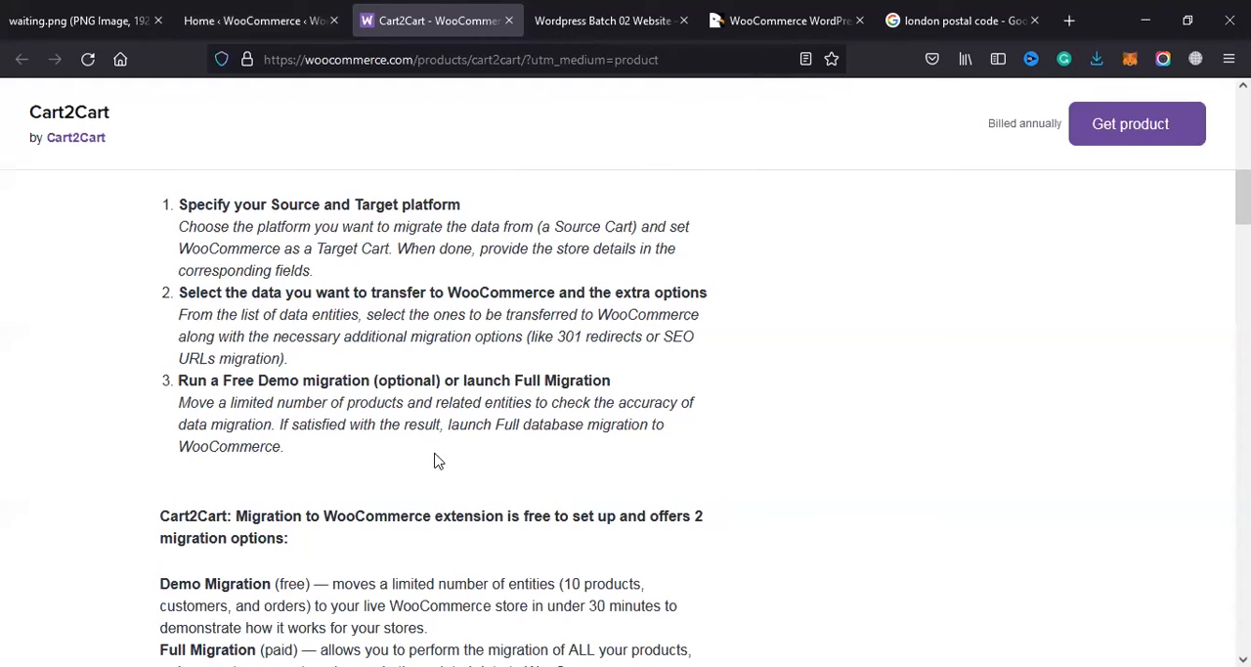
{"action": "scroll", "coordinate": [436, 460], "scroll_direction": "down", "scroll_amount": 3}
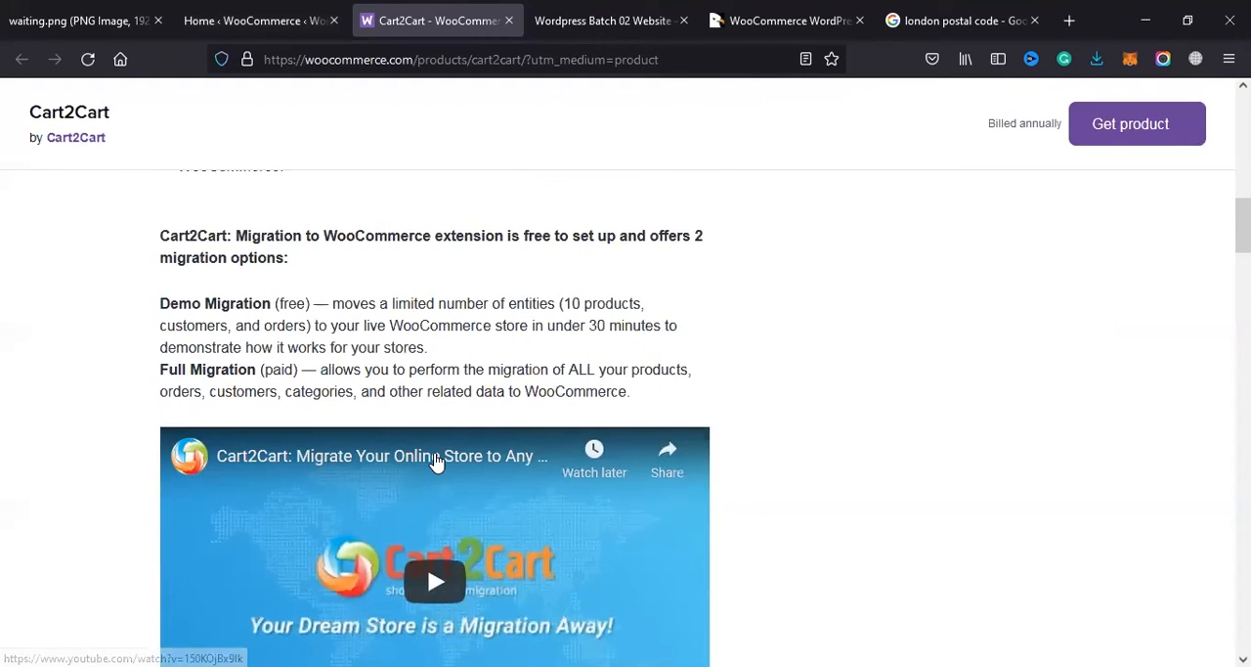
{"action": "scroll", "coordinate": [436, 461], "scroll_direction": "down", "scroll_amount": 3}
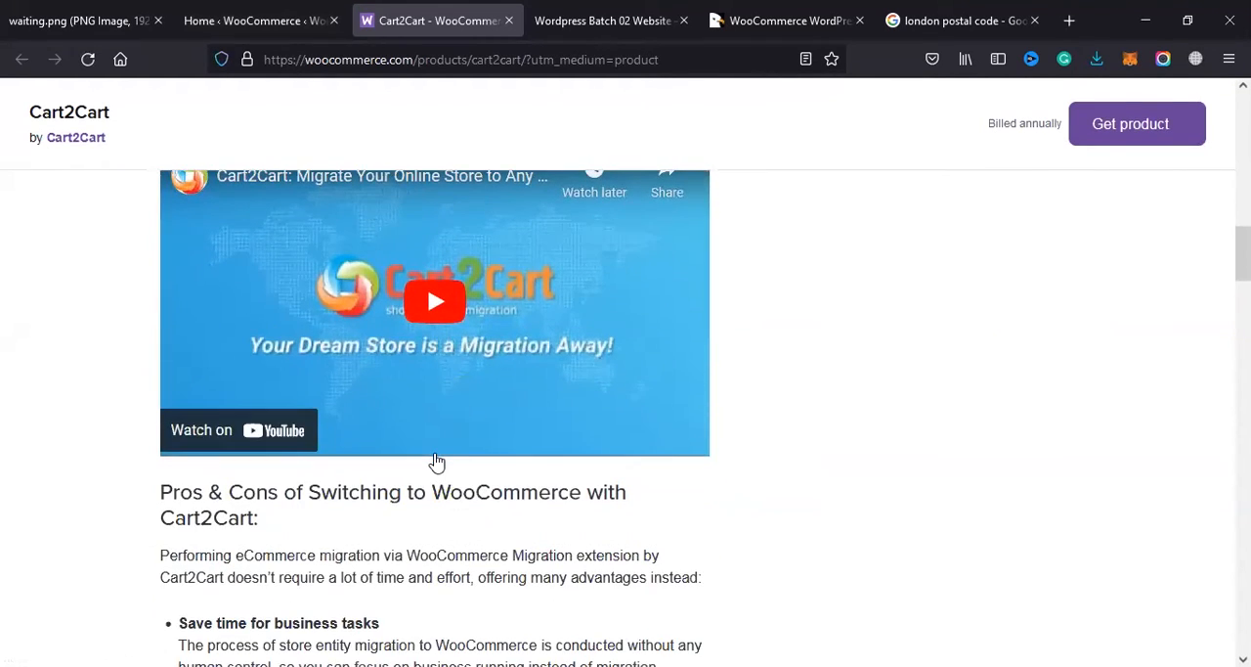
{"action": "scroll", "coordinate": [428, 456], "scroll_direction": "up", "scroll_amount": 7}
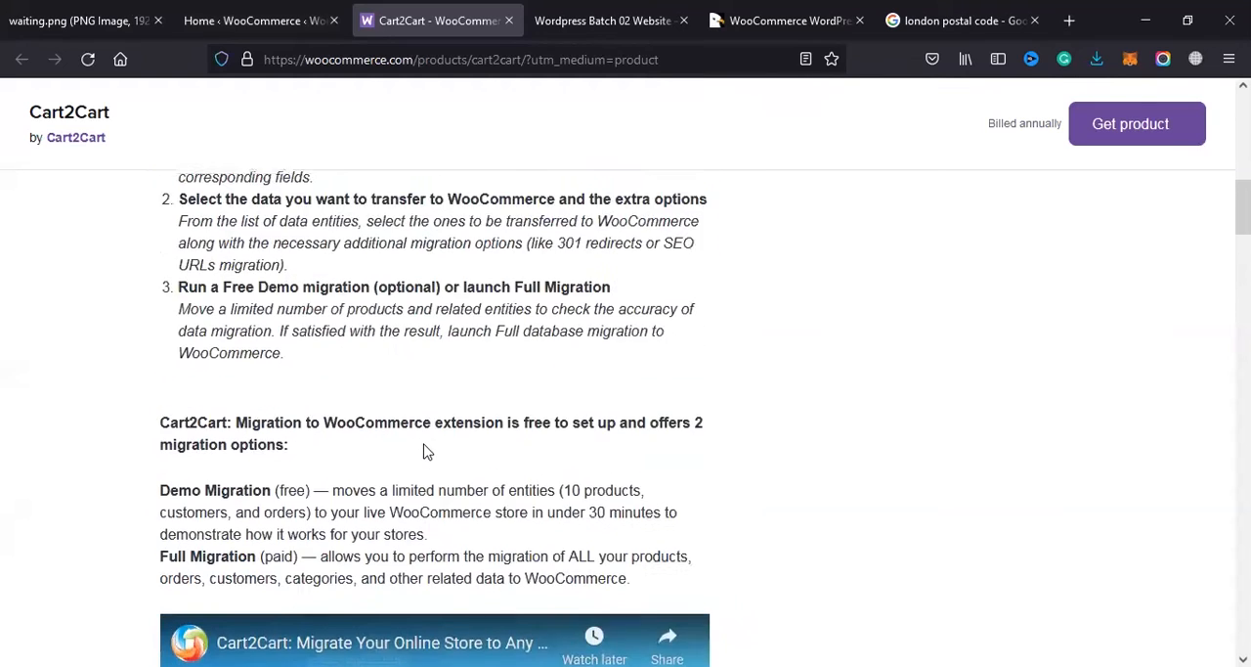
{"action": "scroll", "coordinate": [607, 440], "scroll_direction": "up", "scroll_amount": 8}
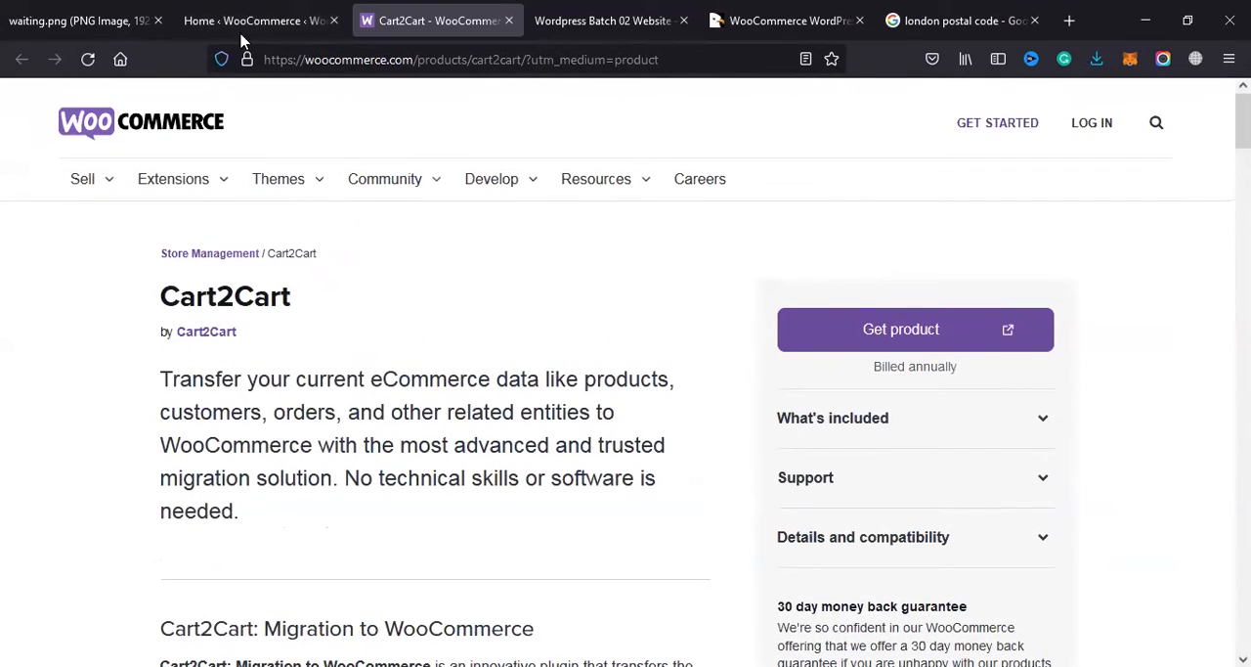
{"action": "left_click", "coordinate": [272, 10]}
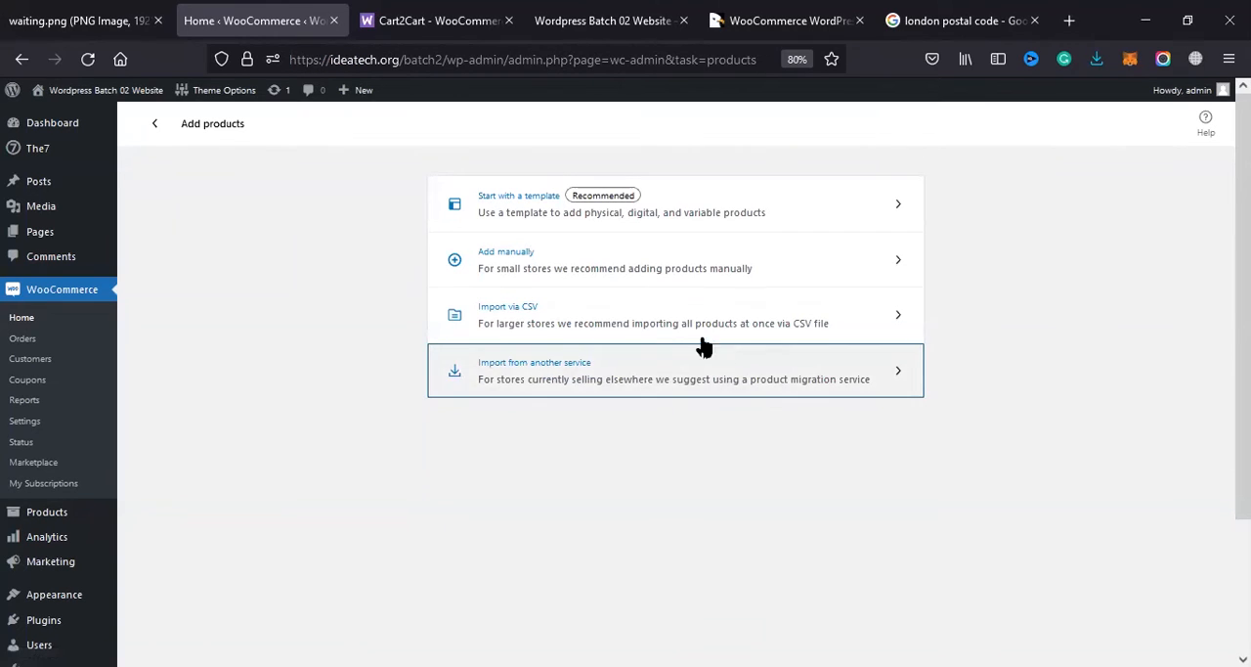
Step: View the form for importing products from a CSV file and return to the ways of adding products
{"action": "left_click", "coordinate": [563, 312]}
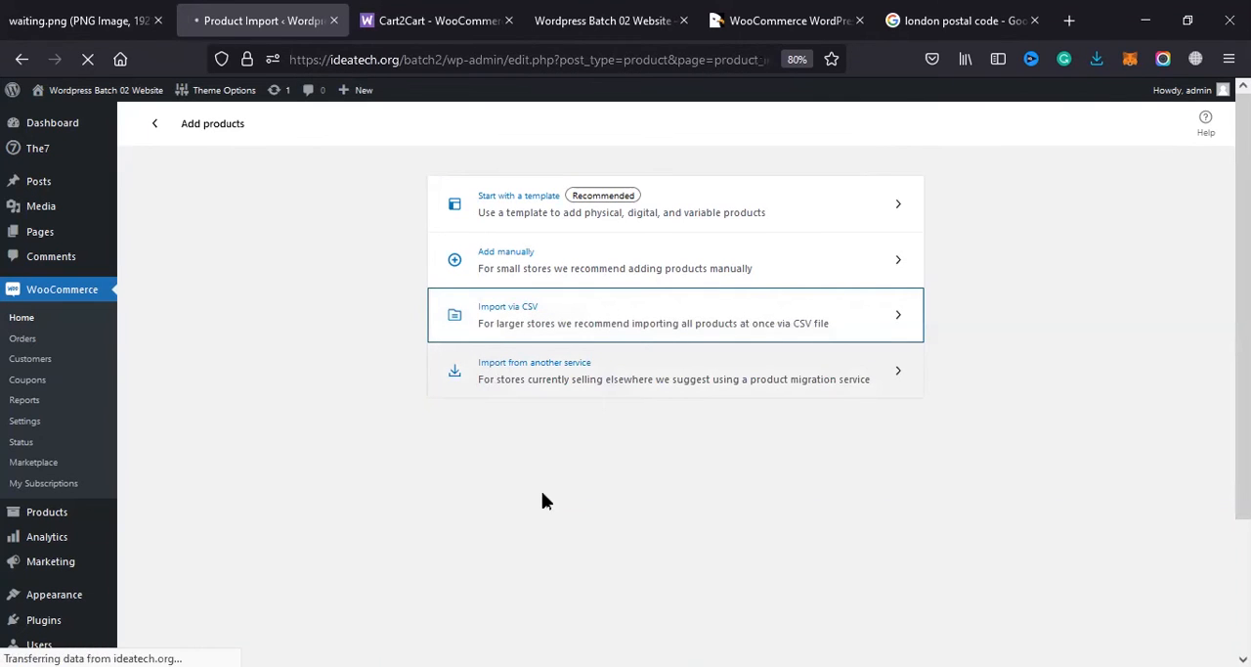
{"action": "scroll", "coordinate": [546, 491], "scroll_direction": "down", "scroll_amount": 3}
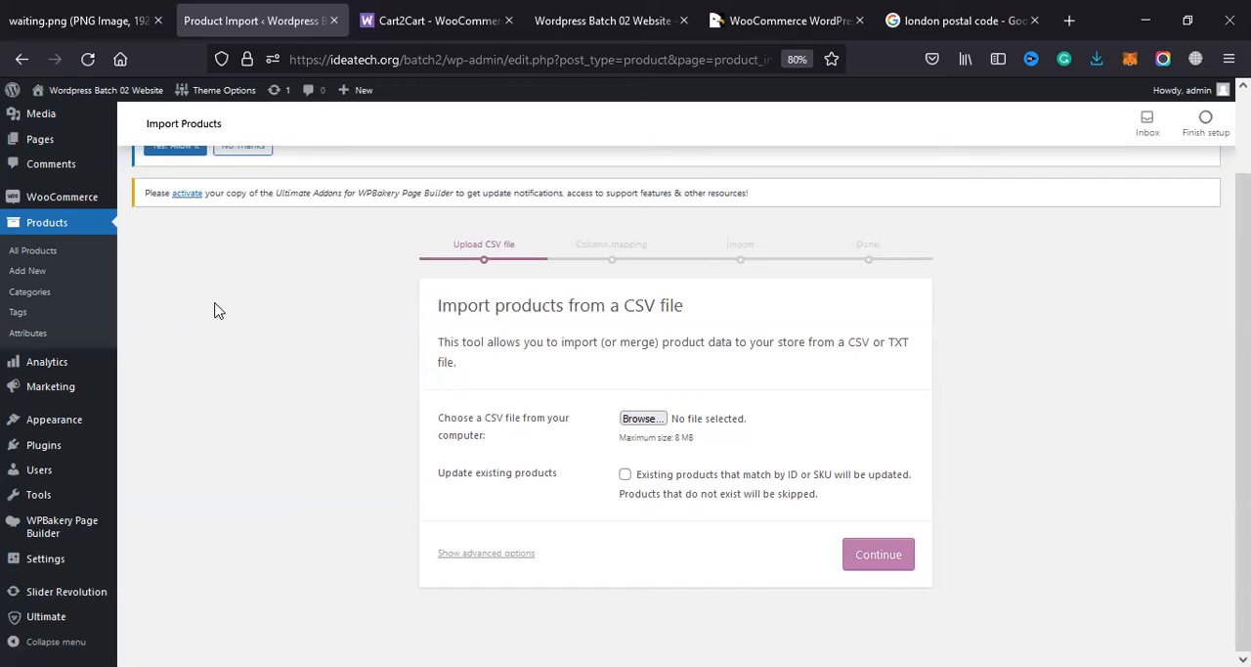
{"action": "left_click", "coordinate": [21, 59]}
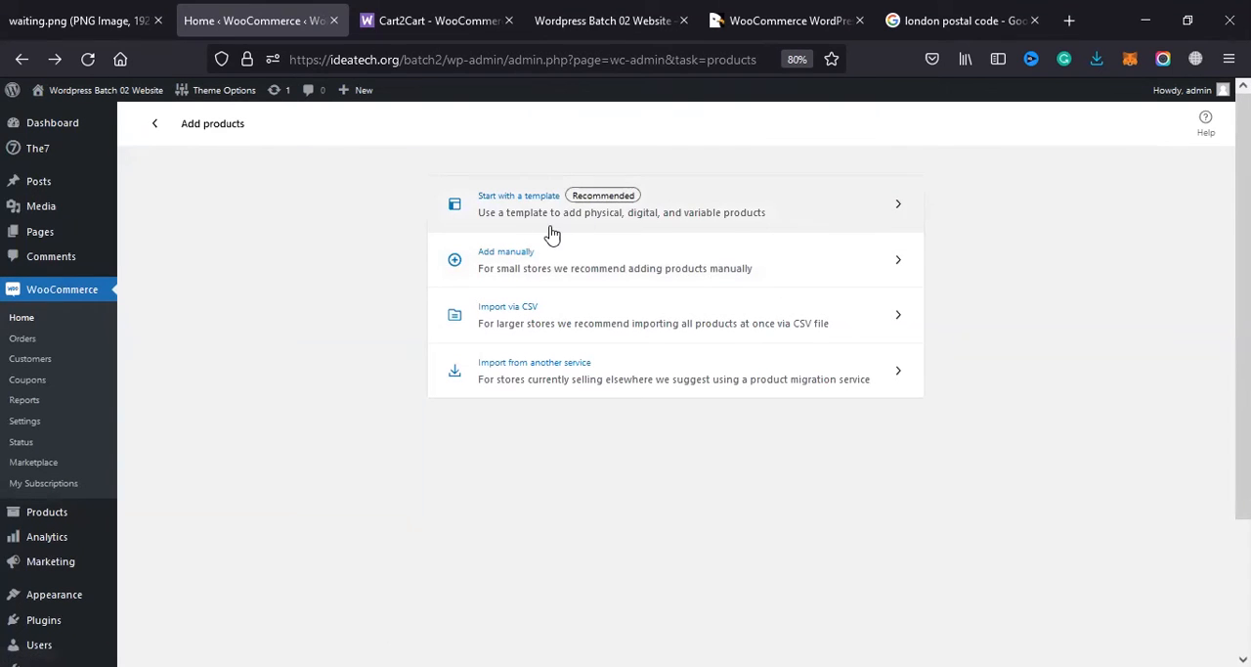
Step: Start adding a product manually and advance the guided tour past the product name, description and product type hints
{"action": "left_click", "coordinate": [608, 272]}
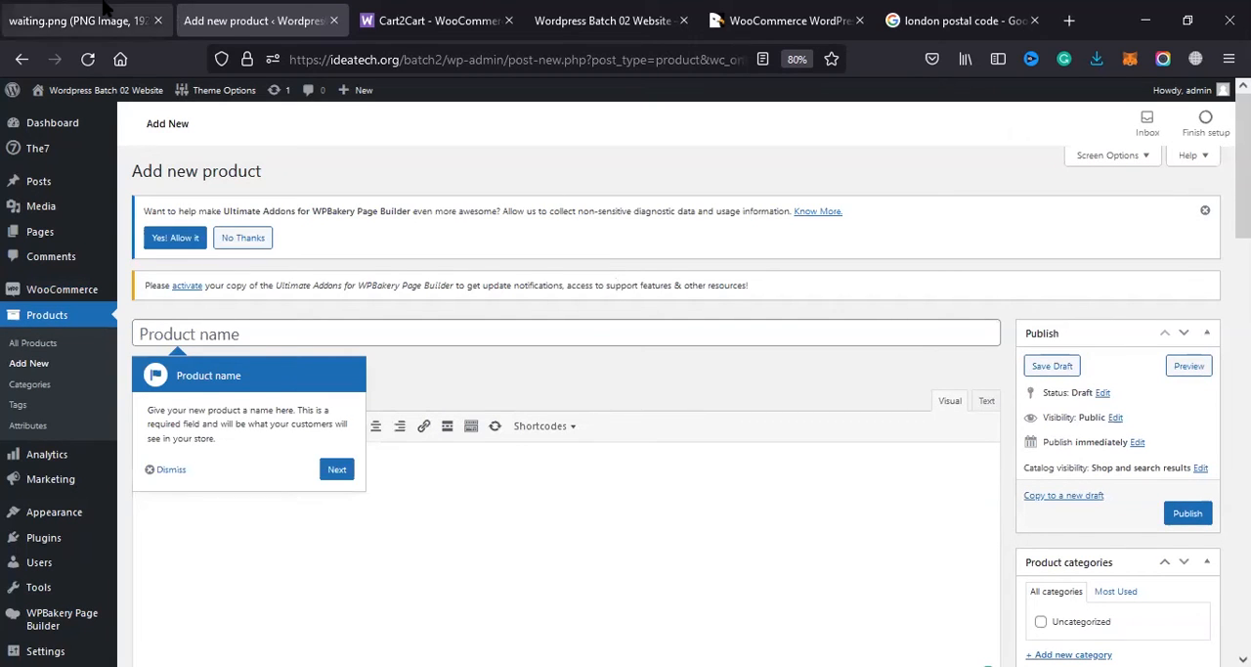
{"action": "left_click", "coordinate": [336, 473]}
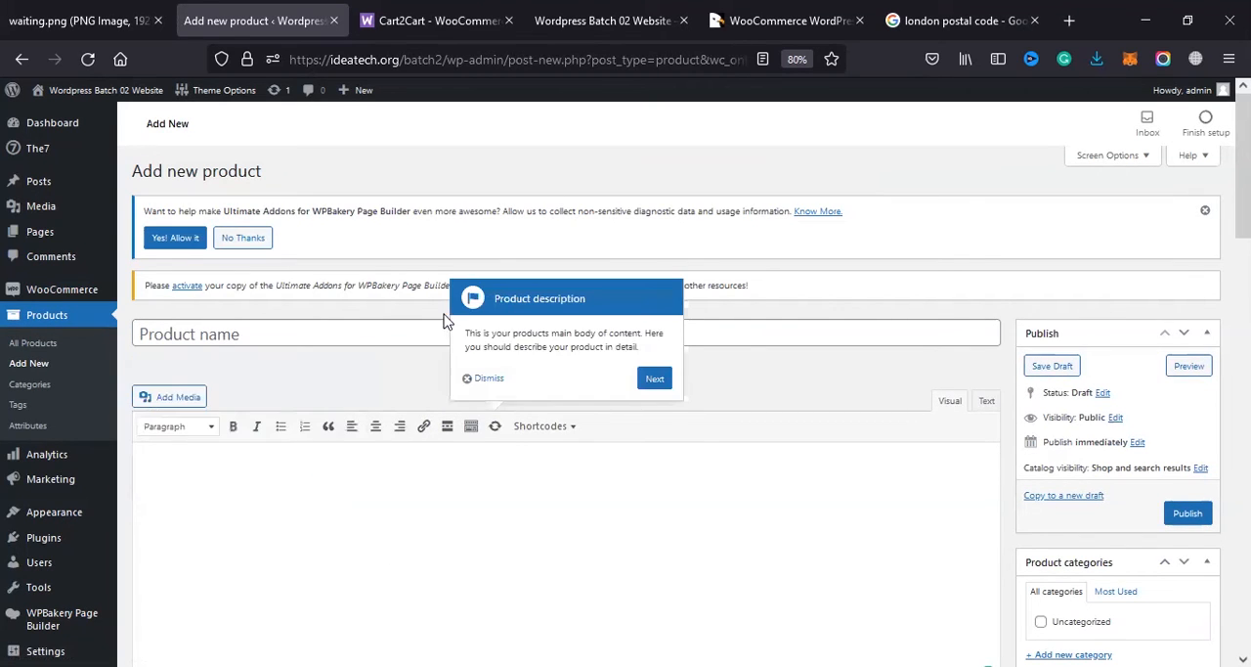
{"action": "left_click", "coordinate": [655, 380]}
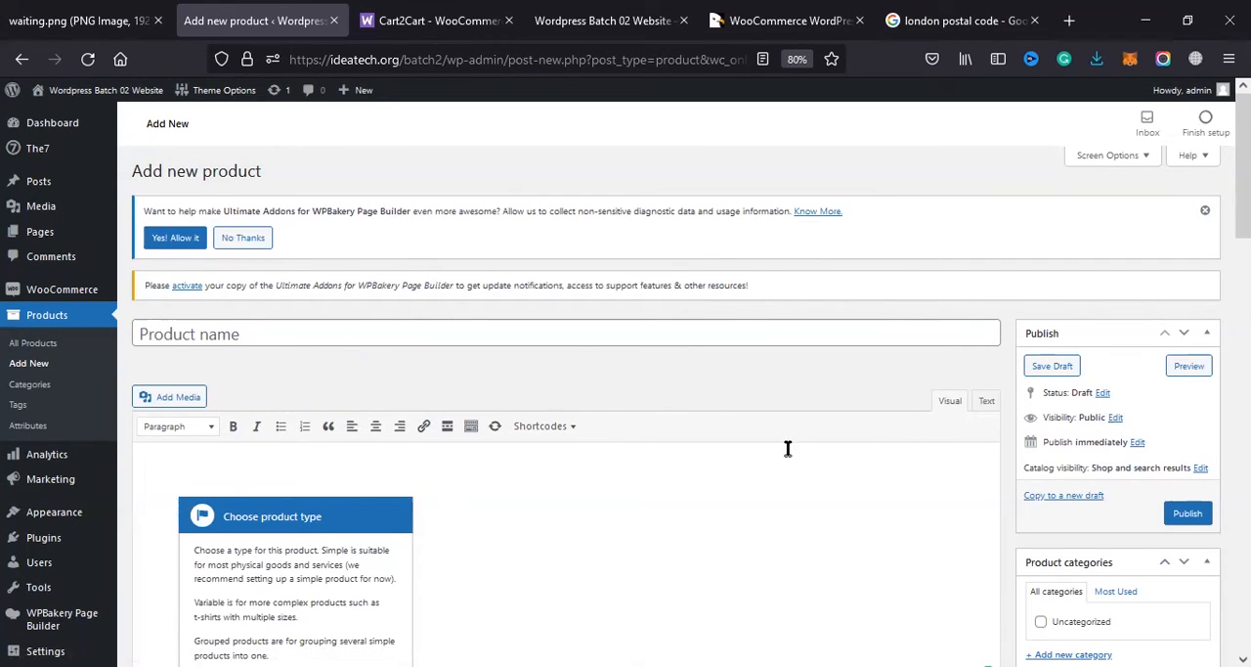
{"action": "scroll", "coordinate": [553, 297], "scroll_direction": "down", "scroll_amount": 3}
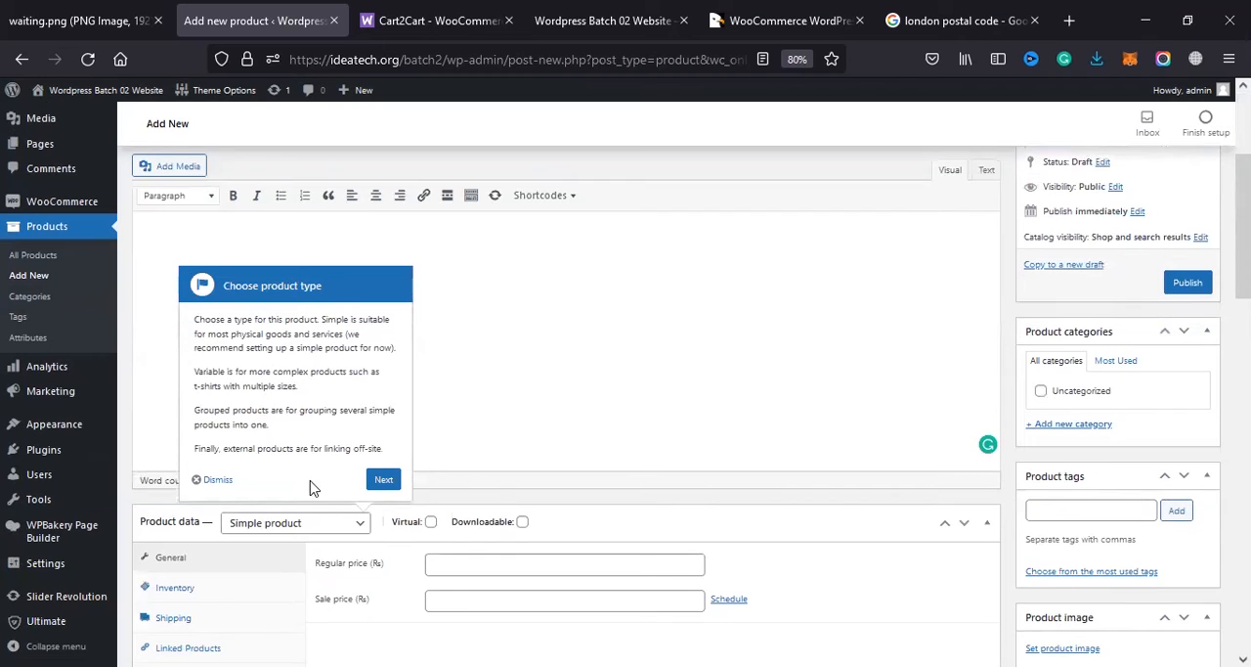
{"action": "scroll", "coordinate": [176, 420], "scroll_direction": "down", "scroll_amount": 1}
{"action": "scroll", "coordinate": [551, 352], "scroll_direction": "down", "scroll_amount": 1}
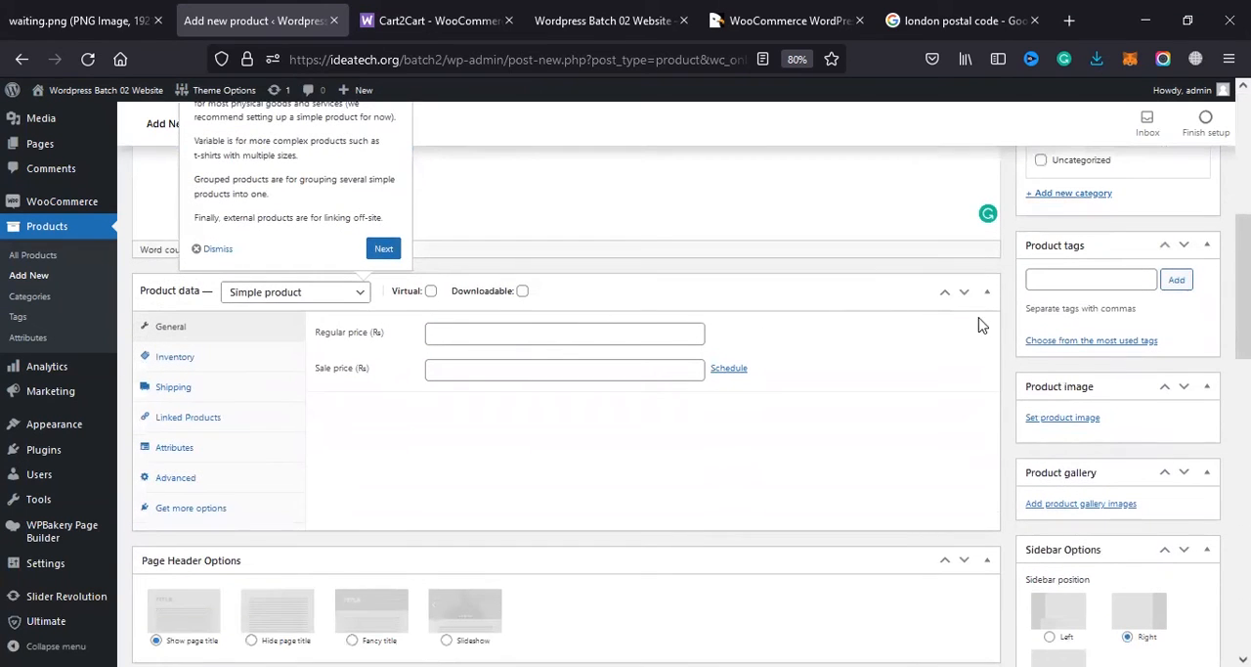
{"action": "left_click", "coordinate": [380, 250]}
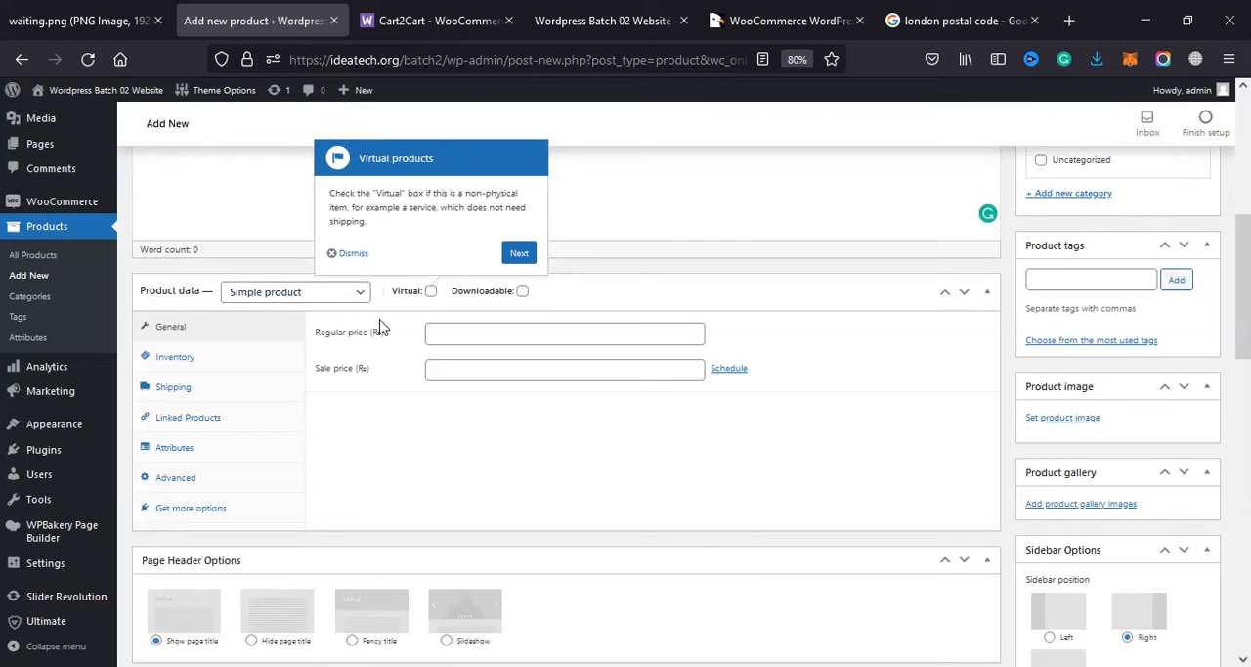
Step: Check the product type choices and downloadable file settings, and mark the simple product as Virtual with Downloadable turned off
{"action": "left_click", "coordinate": [350, 299]}
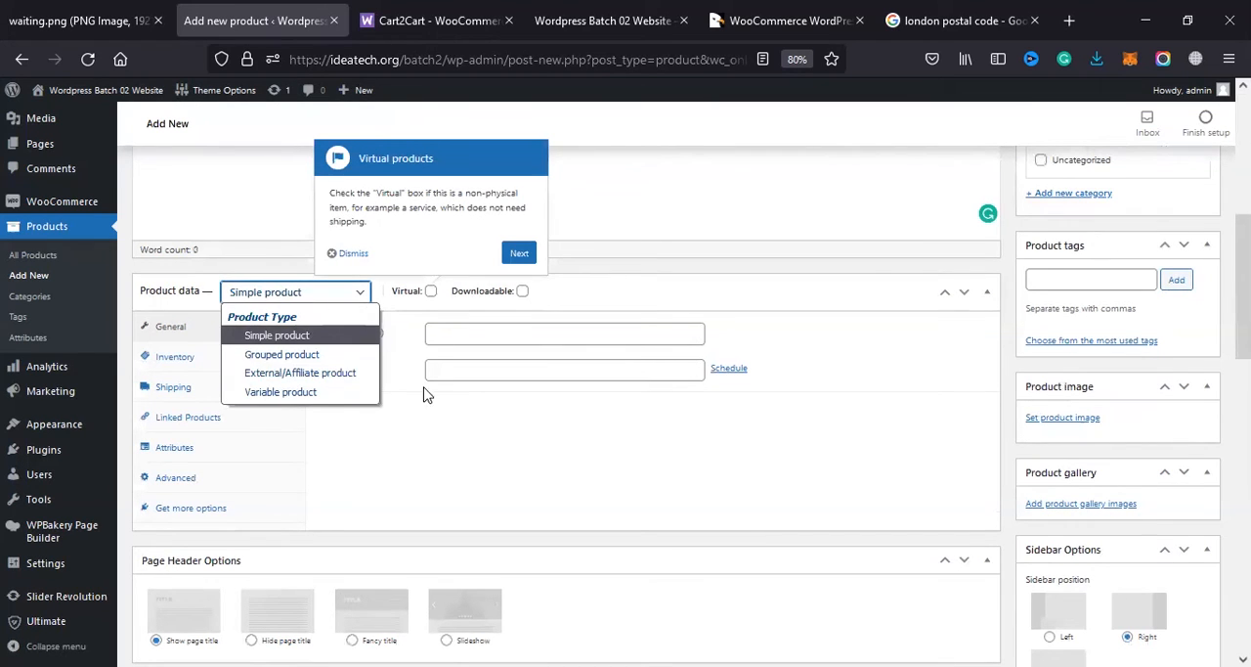
{"action": "left_click", "coordinate": [410, 323]}
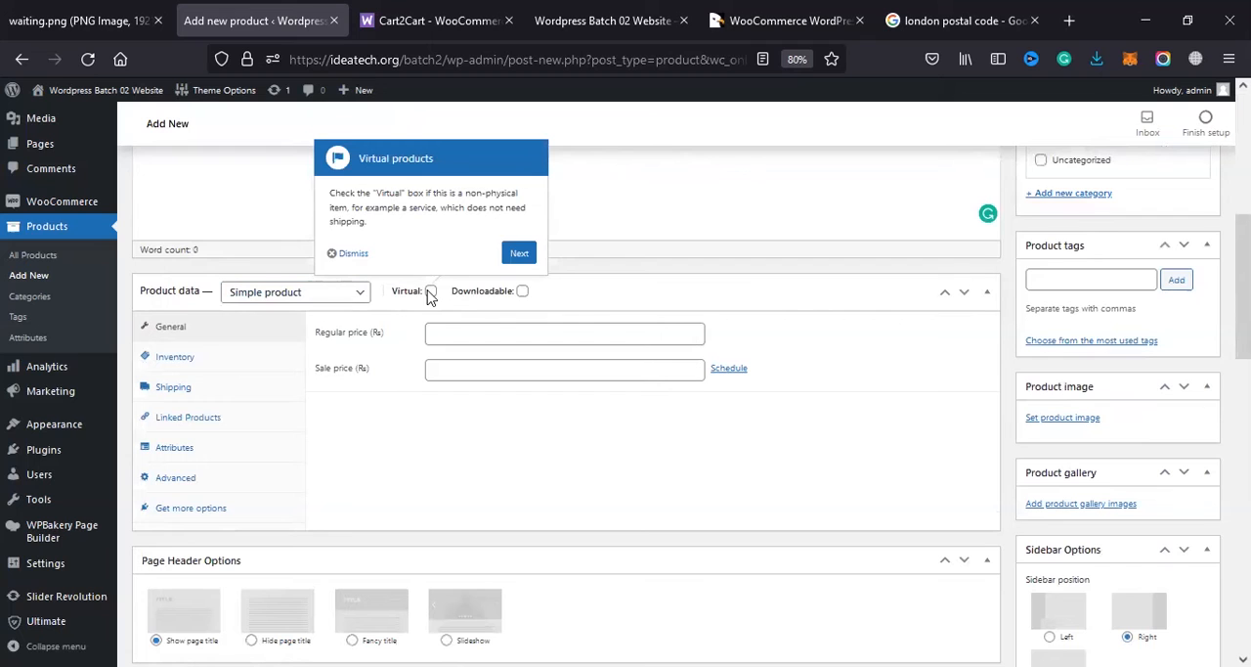
{"action": "left_click", "coordinate": [522, 293]}
{"action": "left_click", "coordinate": [523, 293]}
{"action": "left_click", "coordinate": [522, 292]}
{"action": "left_click", "coordinate": [522, 292]}
{"action": "left_click", "coordinate": [522, 293]}
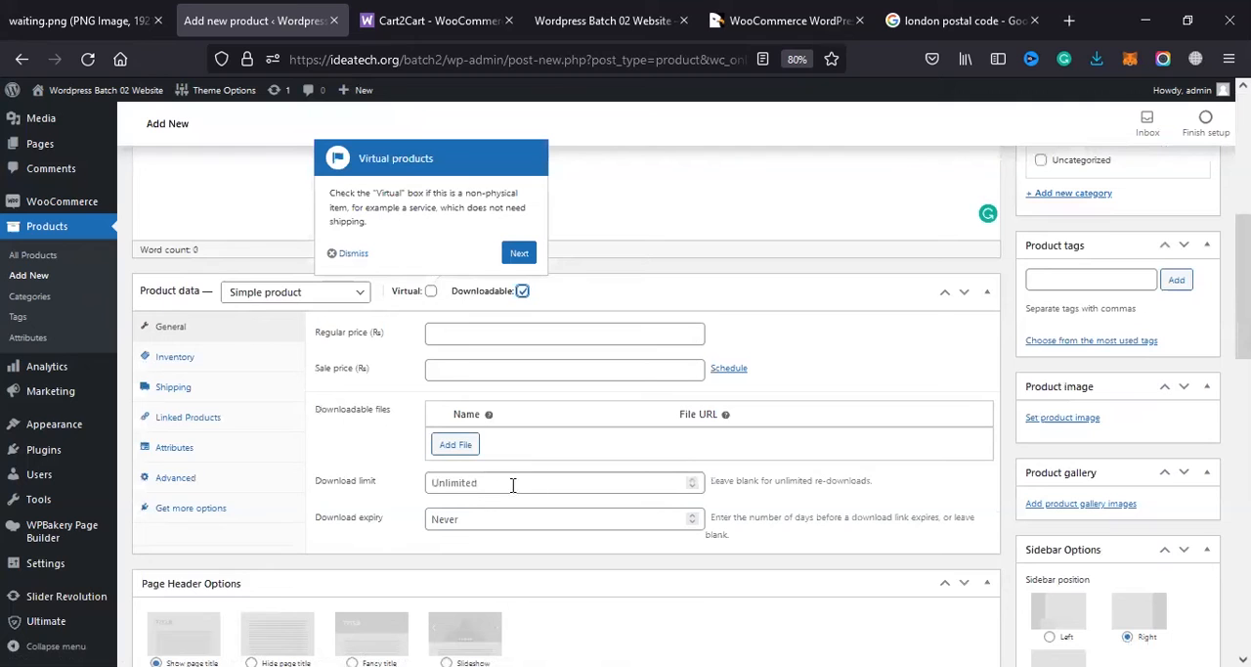
{"action": "left_click", "coordinate": [433, 489]}
{"action": "left_click", "coordinate": [455, 519]}
{"action": "left_click", "coordinate": [430, 291]}
{"action": "left_click", "coordinate": [521, 291]}
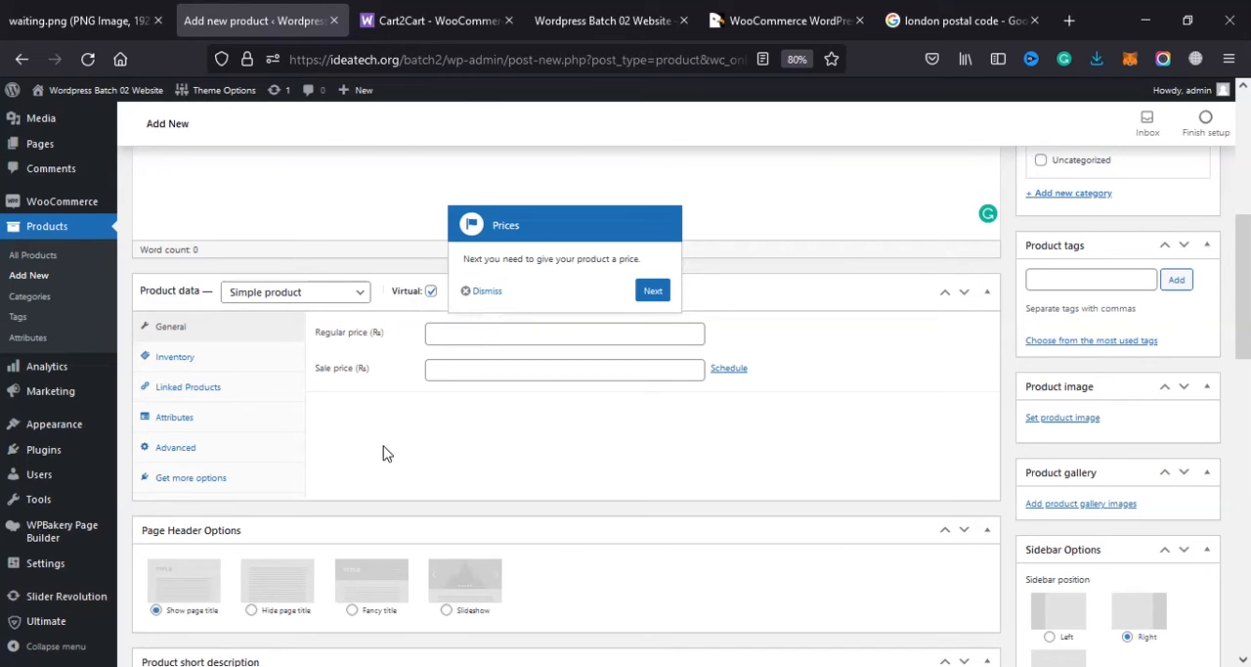
Step: Advance the tour past the prices hint and examine the product short description section
{"action": "scroll", "coordinate": [382, 453], "scroll_direction": "down", "scroll_amount": 5}
{"action": "scroll", "coordinate": [572, 327], "scroll_direction": "up", "scroll_amount": 5}
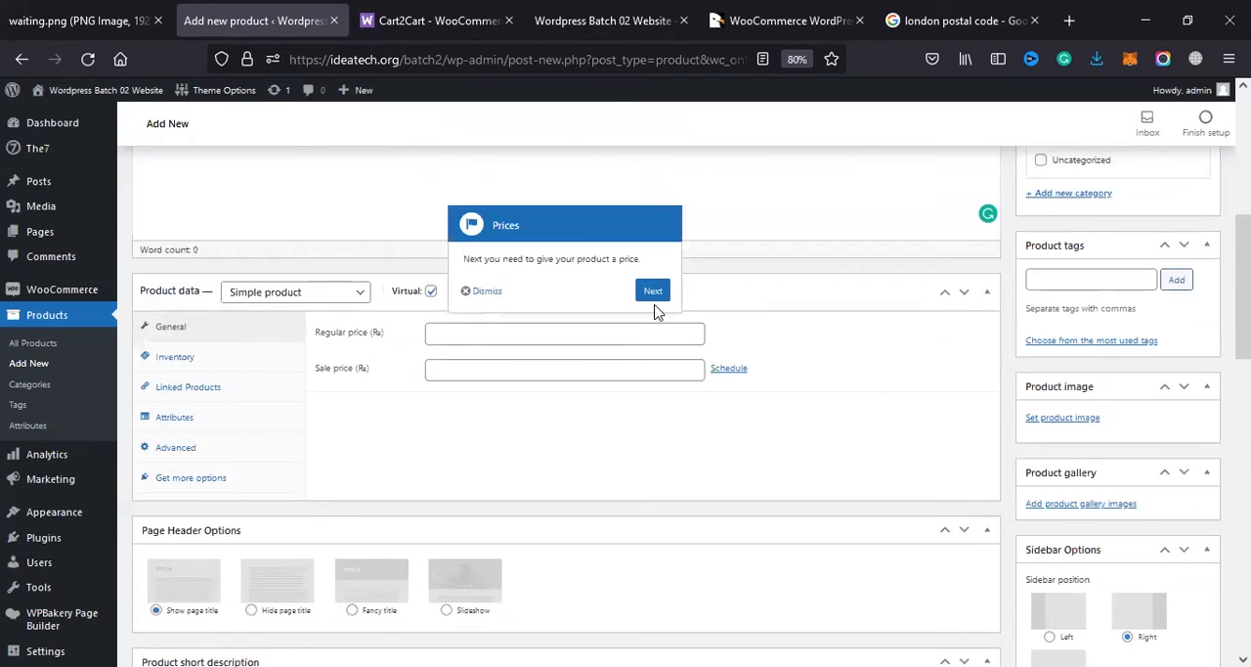
{"action": "left_click", "coordinate": [655, 292]}
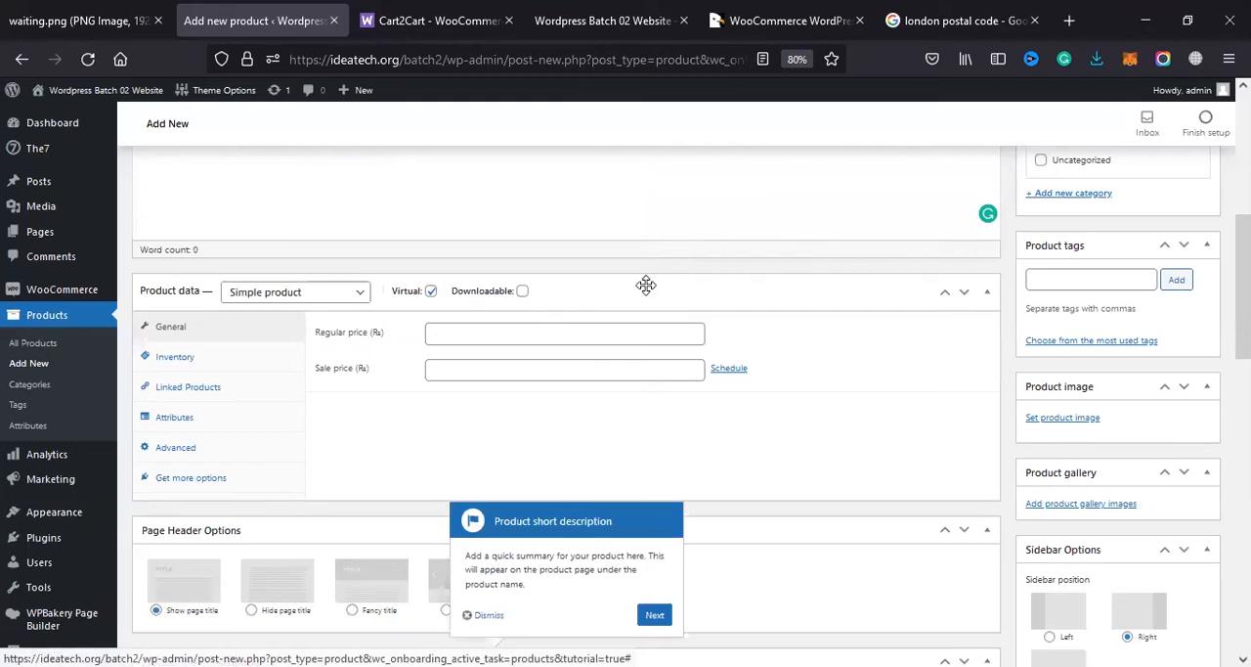
{"action": "scroll", "coordinate": [519, 398], "scroll_direction": "down", "scroll_amount": 4}
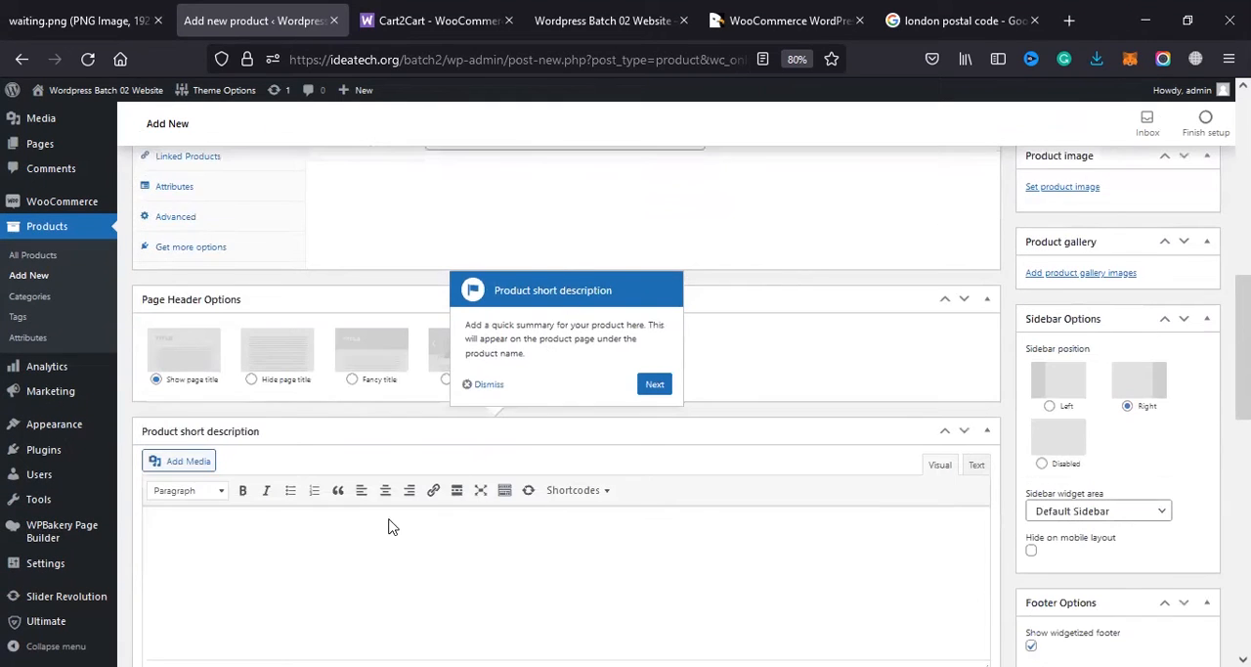
{"action": "scroll", "coordinate": [391, 522], "scroll_direction": "down", "scroll_amount": 2}
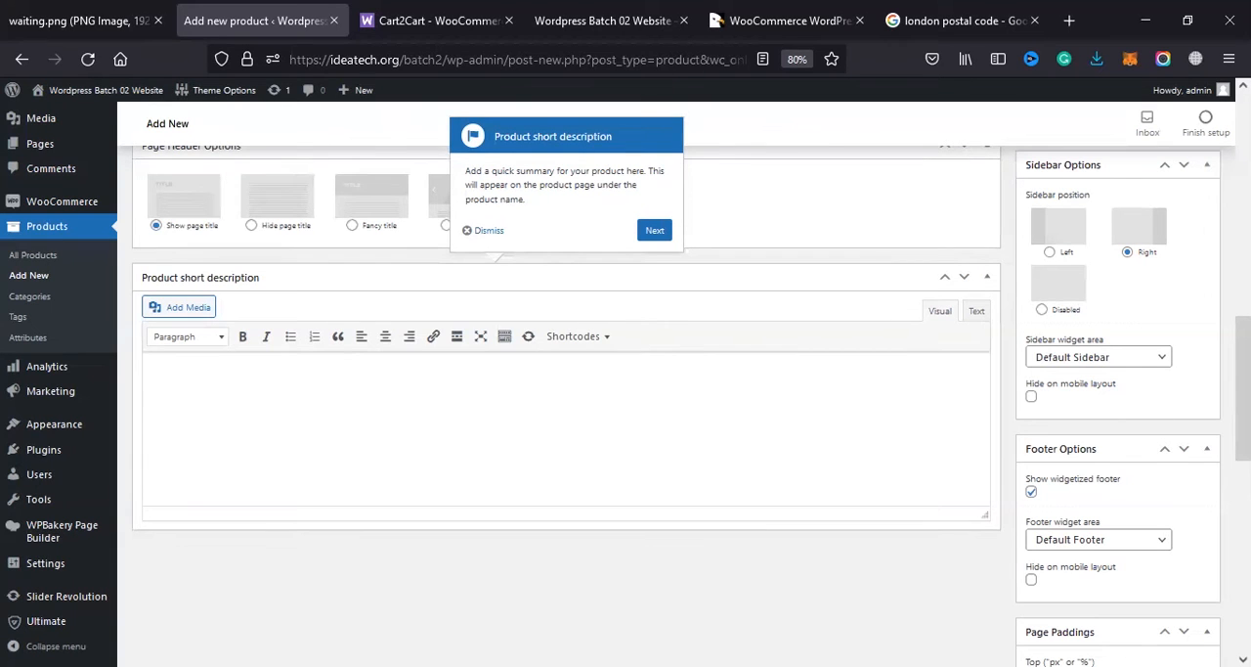
{"action": "scroll", "coordinate": [978, 179], "scroll_direction": "up", "scroll_amount": 5}
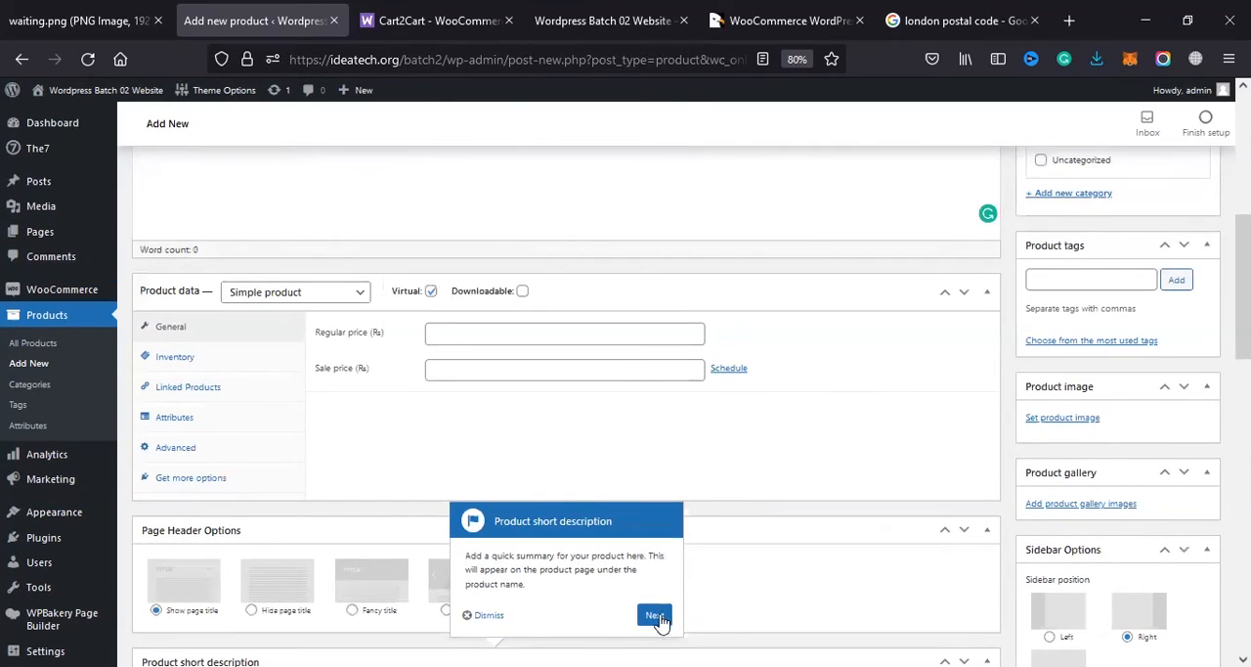
Step: Finish the tour through product images, tags, categories and publishing, and place the cursor in the product name field
{"action": "left_click", "coordinate": [655, 616]}
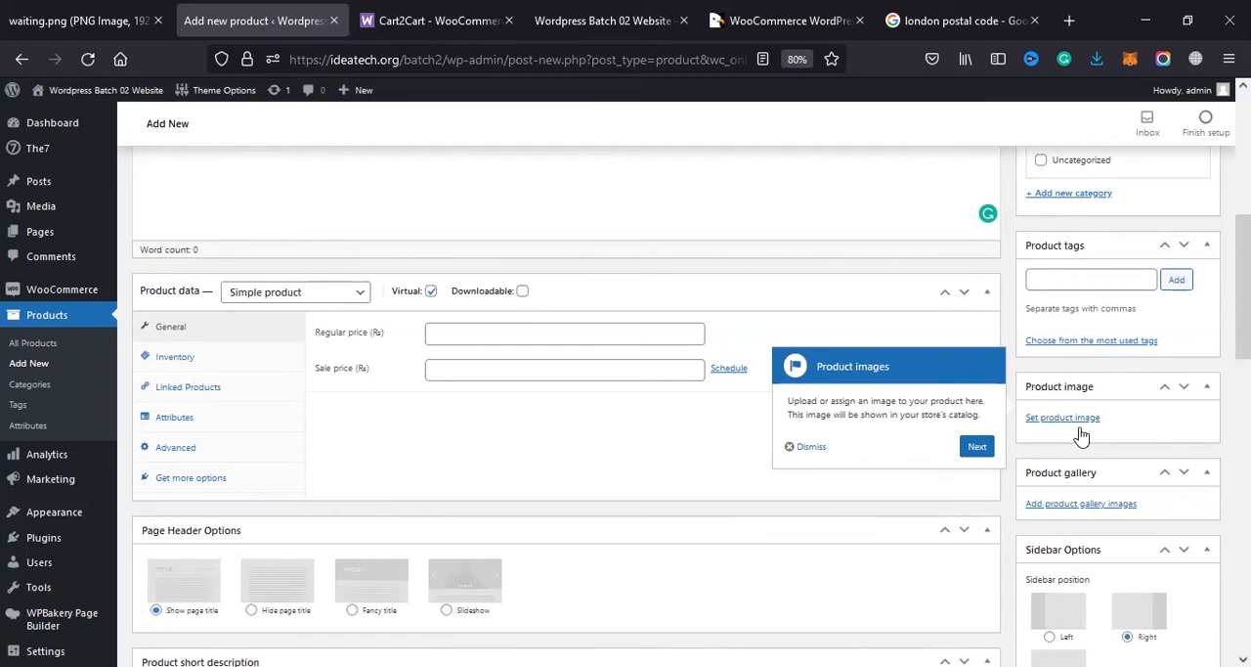
{"action": "left_click", "coordinate": [977, 448]}
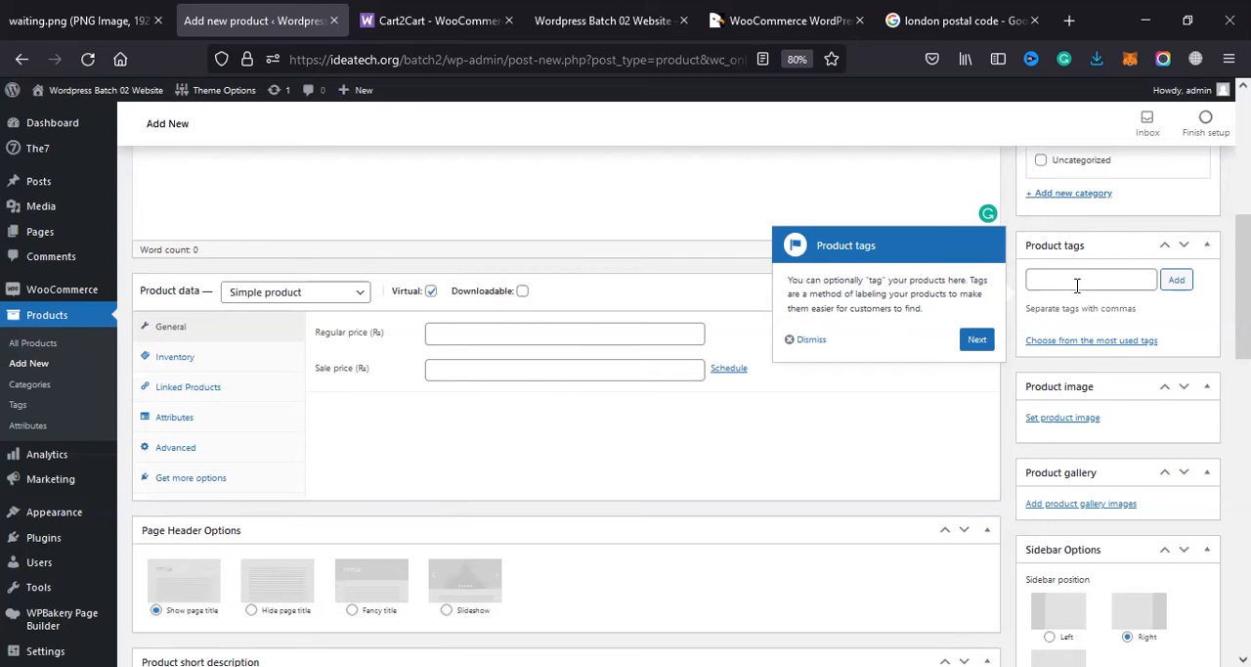
{"action": "left_click", "coordinate": [979, 339]}
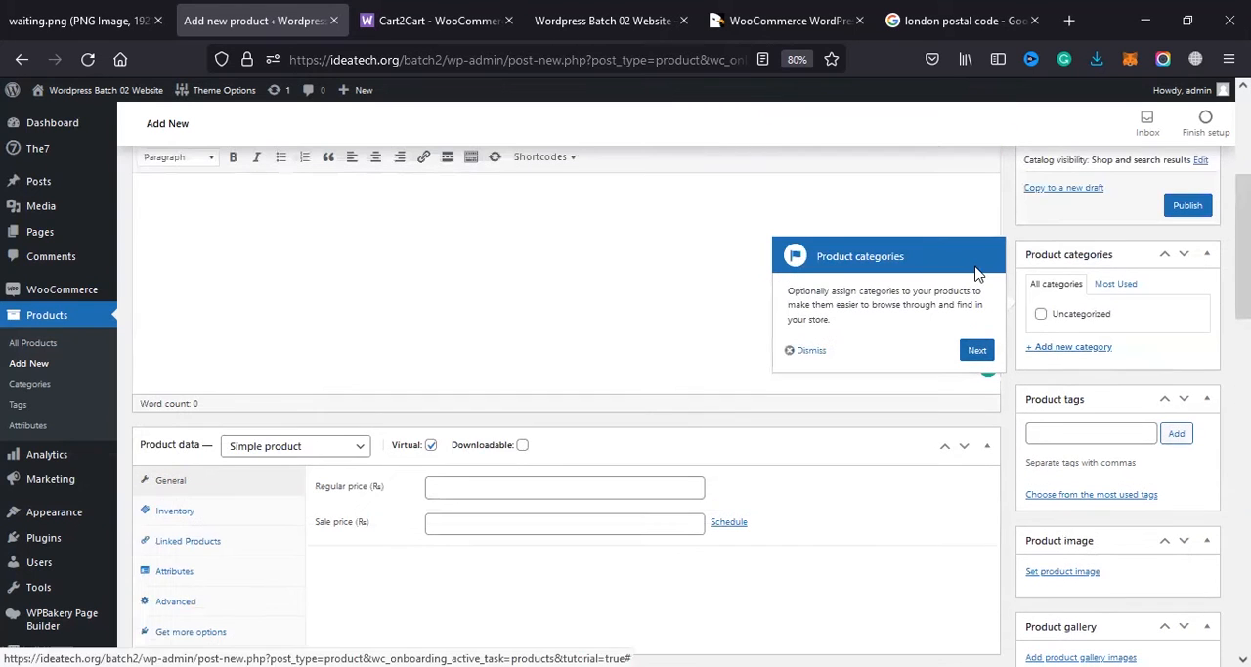
{"action": "left_click", "coordinate": [972, 350]}
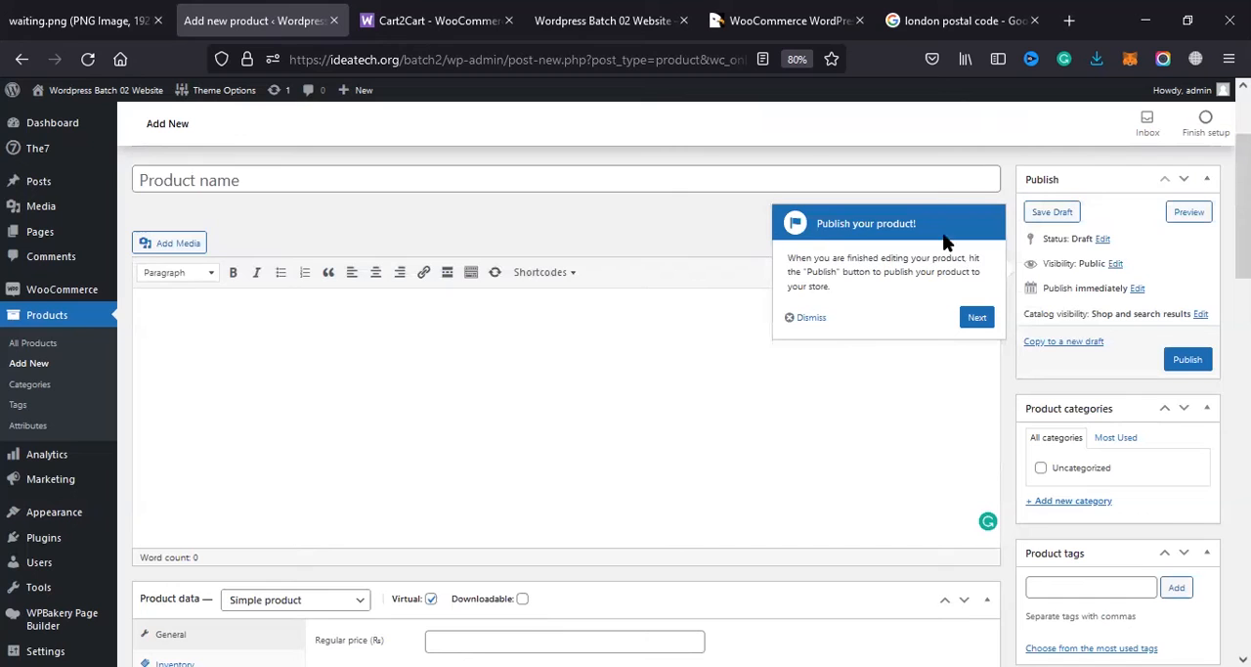
{"action": "left_click", "coordinate": [976, 317]}
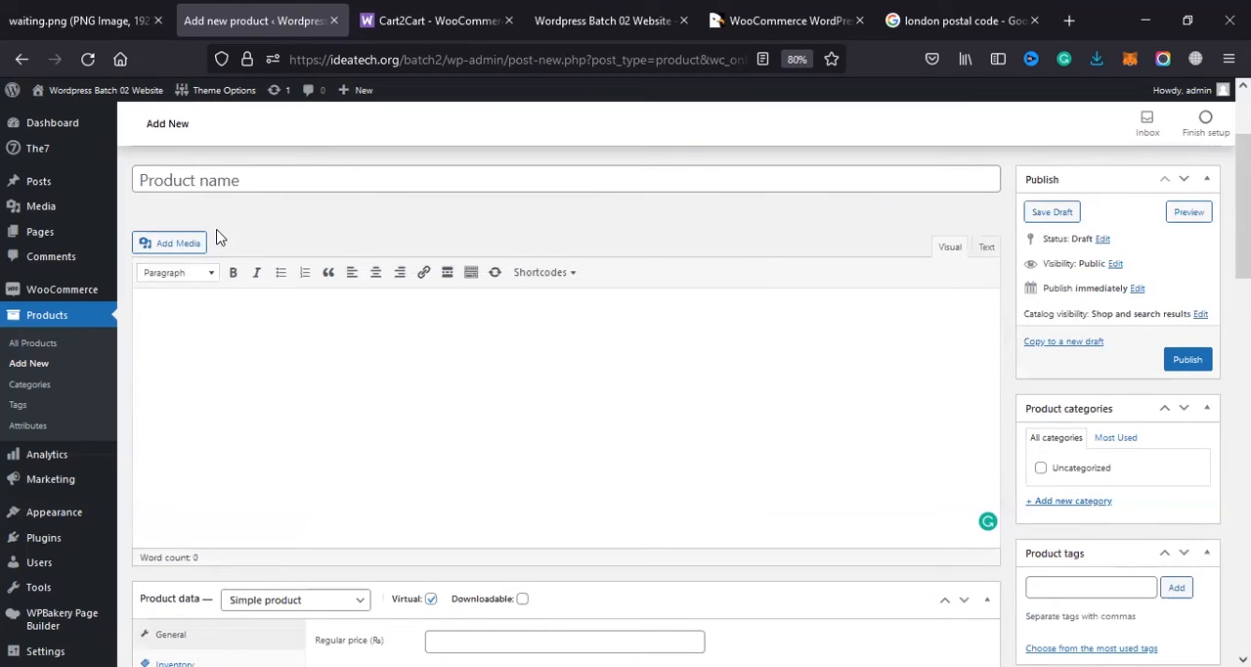
{"action": "left_click", "coordinate": [234, 186]}
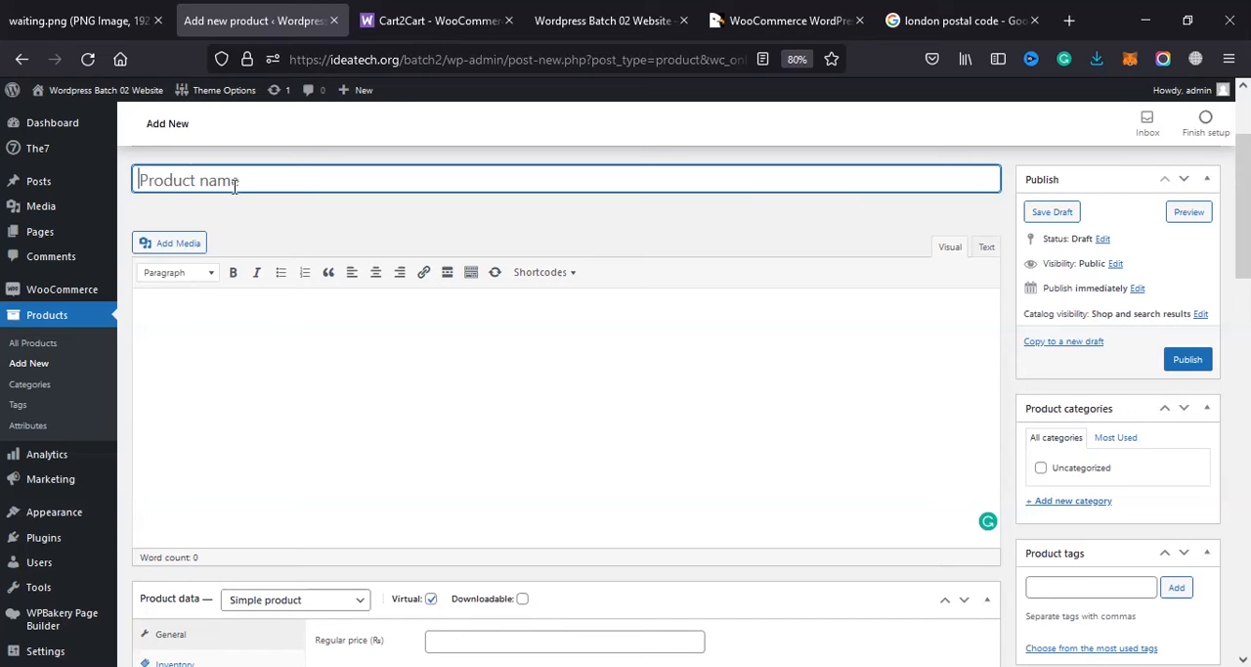
Step: Search the web for "daraz" in a new browser tab and open the Daraz.pk site
{"action": "left_click", "coordinate": [1068, 19]}
{"action": "type", "text": "daraz"}
{"action": "key", "text": "Delete"}
{"action": "key", "text": "Return"}
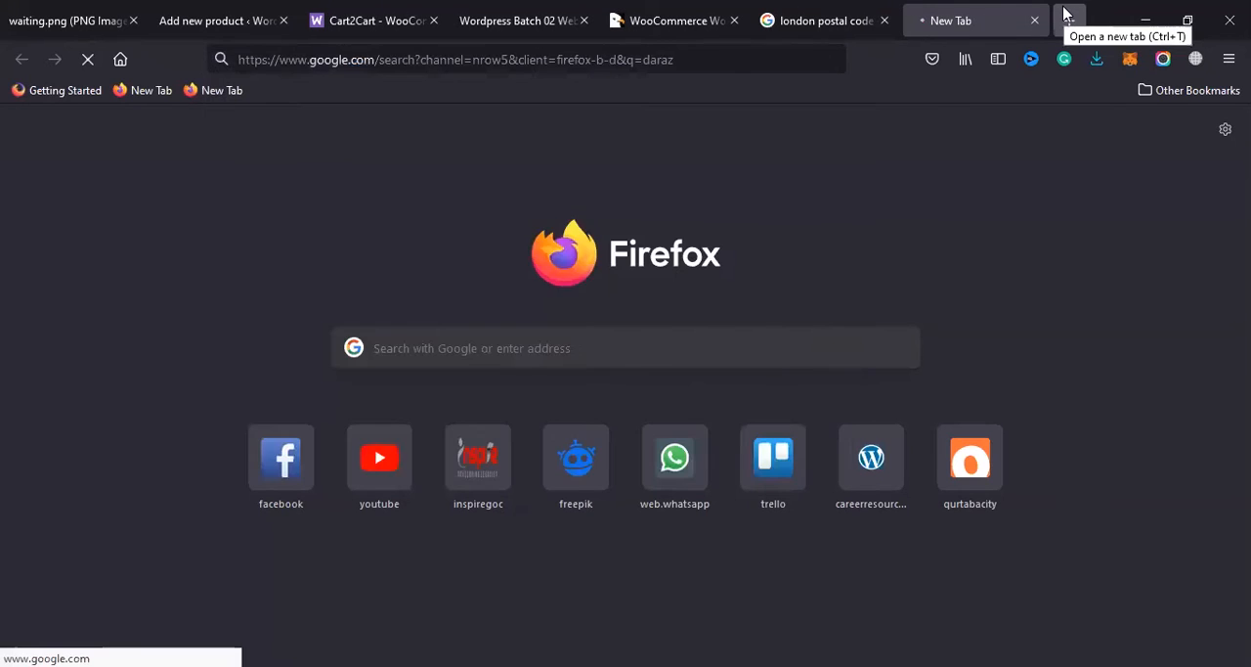
{"action": "left_click", "coordinate": [193, 281]}
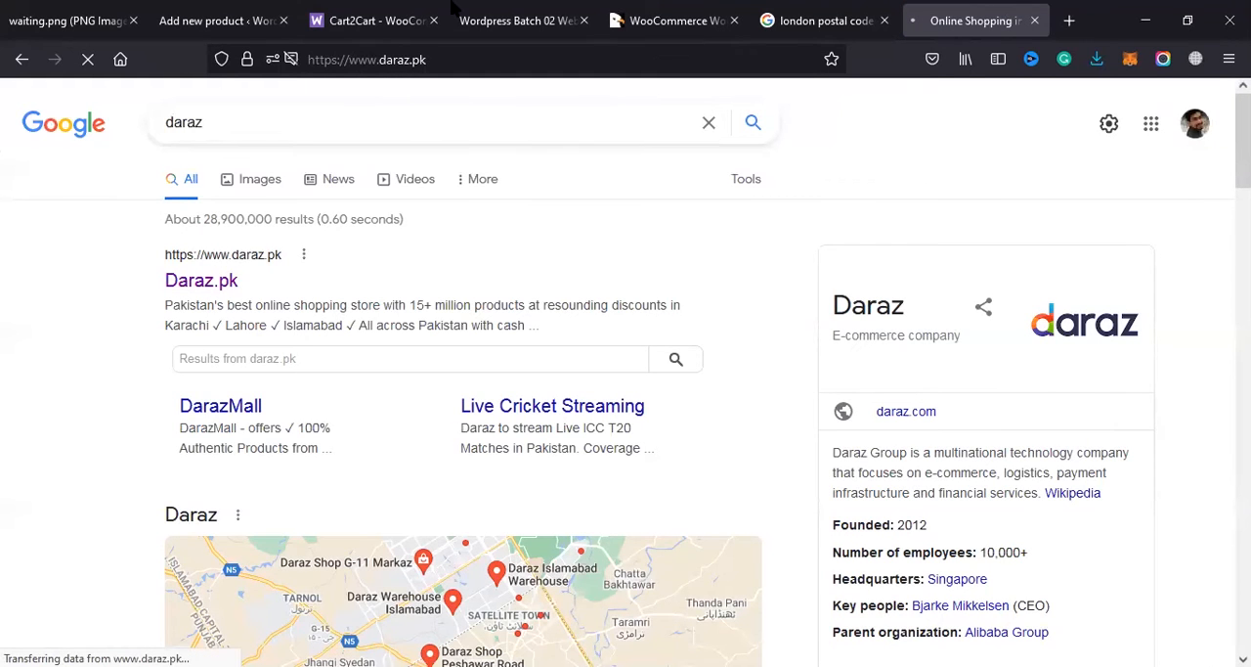
Step: Open the Smartphones category under Electronic Devices on Daraz
{"action": "scroll", "coordinate": [302, 270], "scroll_direction": "down", "scroll_amount": 4}
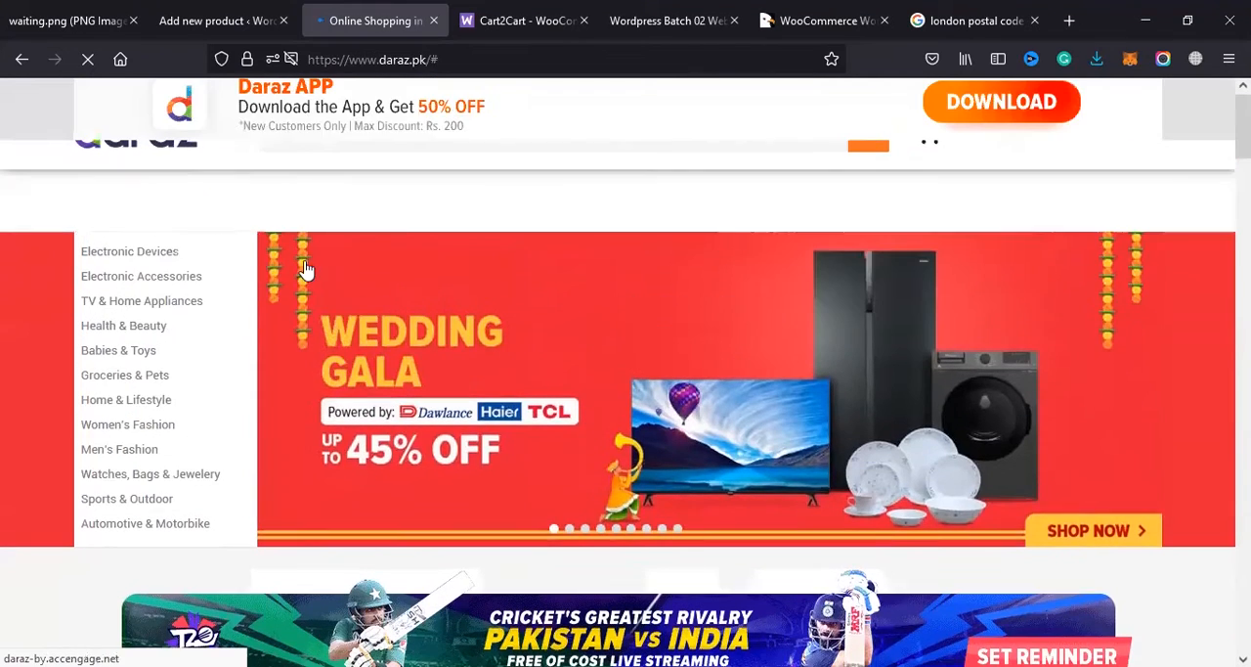
{"action": "scroll", "coordinate": [145, 322], "scroll_direction": "up", "scroll_amount": 4}
{"action": "mouse_move", "coordinate": [144, 269]}
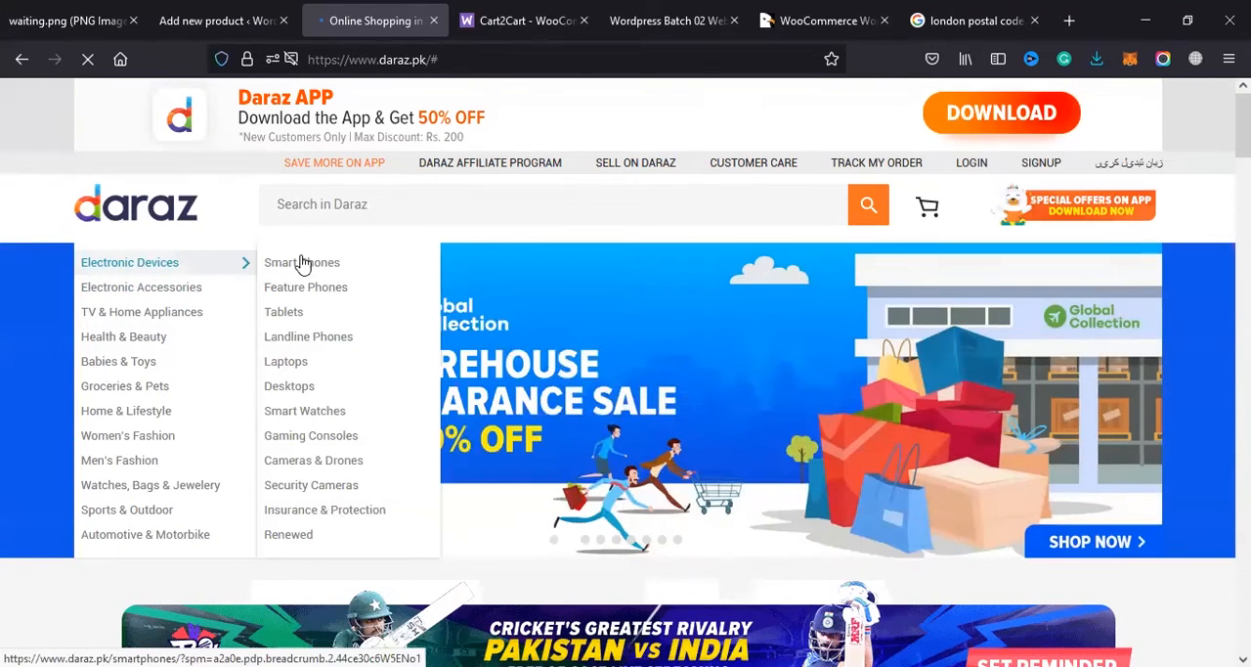
{"action": "left_click", "coordinate": [302, 264]}
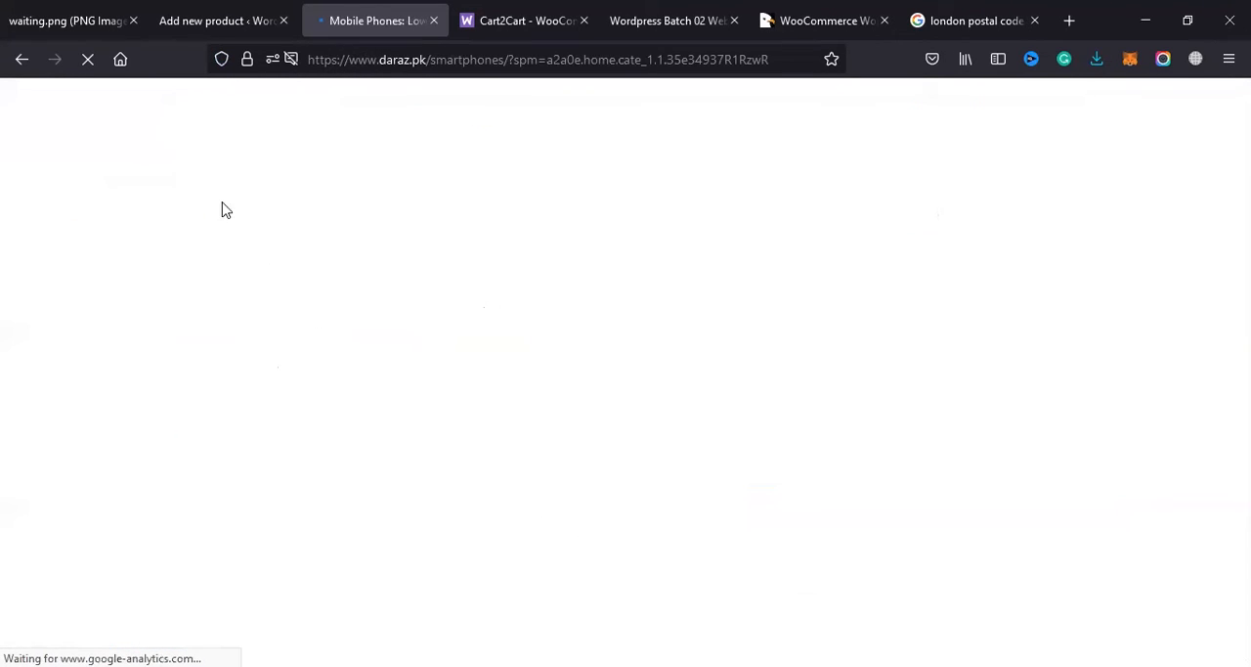
Step: Browse the mobile phone listings and open the Tecno Spark 6 Go product image in its own tab
{"action": "scroll", "coordinate": [316, 357], "scroll_direction": "down", "scroll_amount": 5}
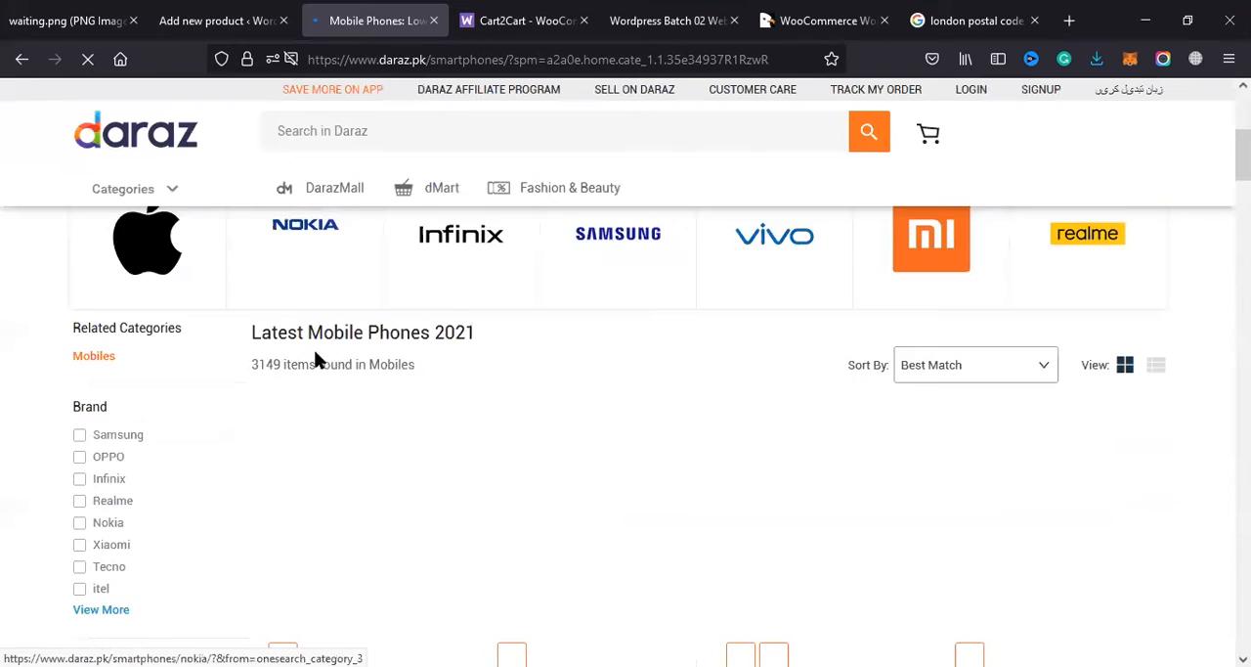
{"action": "scroll", "coordinate": [318, 362], "scroll_direction": "down", "scroll_amount": 3}
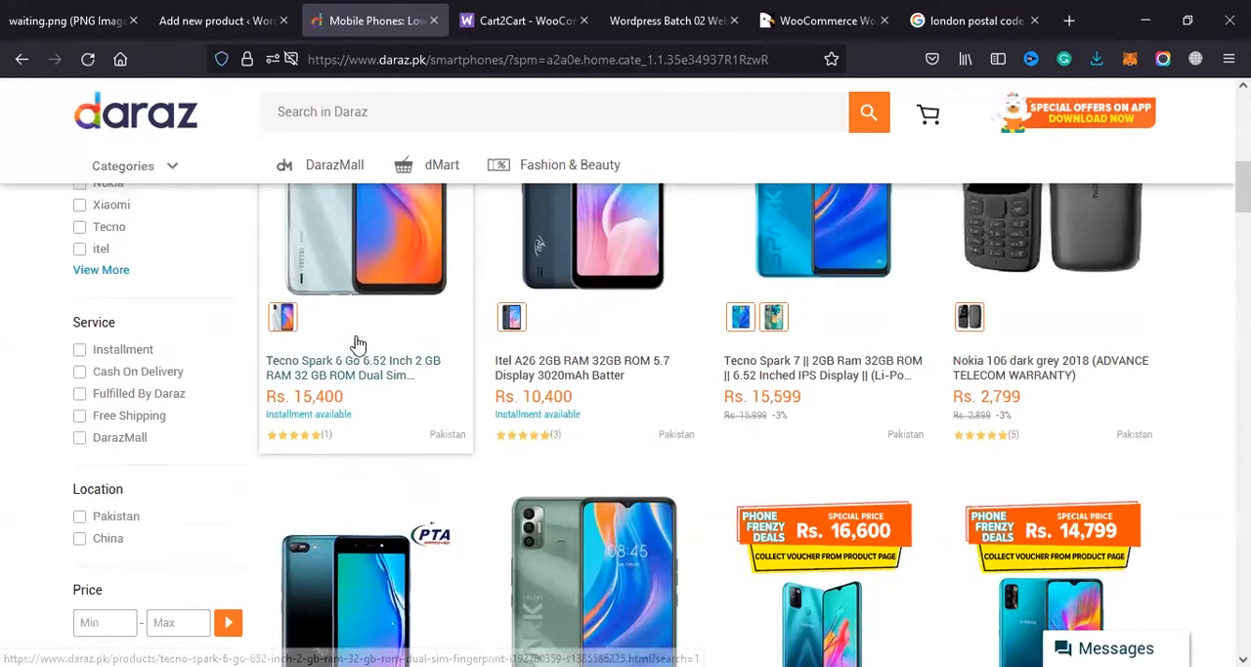
{"action": "scroll", "coordinate": [358, 342], "scroll_direction": "up", "scroll_amount": 2}
{"action": "scroll", "coordinate": [357, 344], "scroll_direction": "down", "scroll_amount": 2}
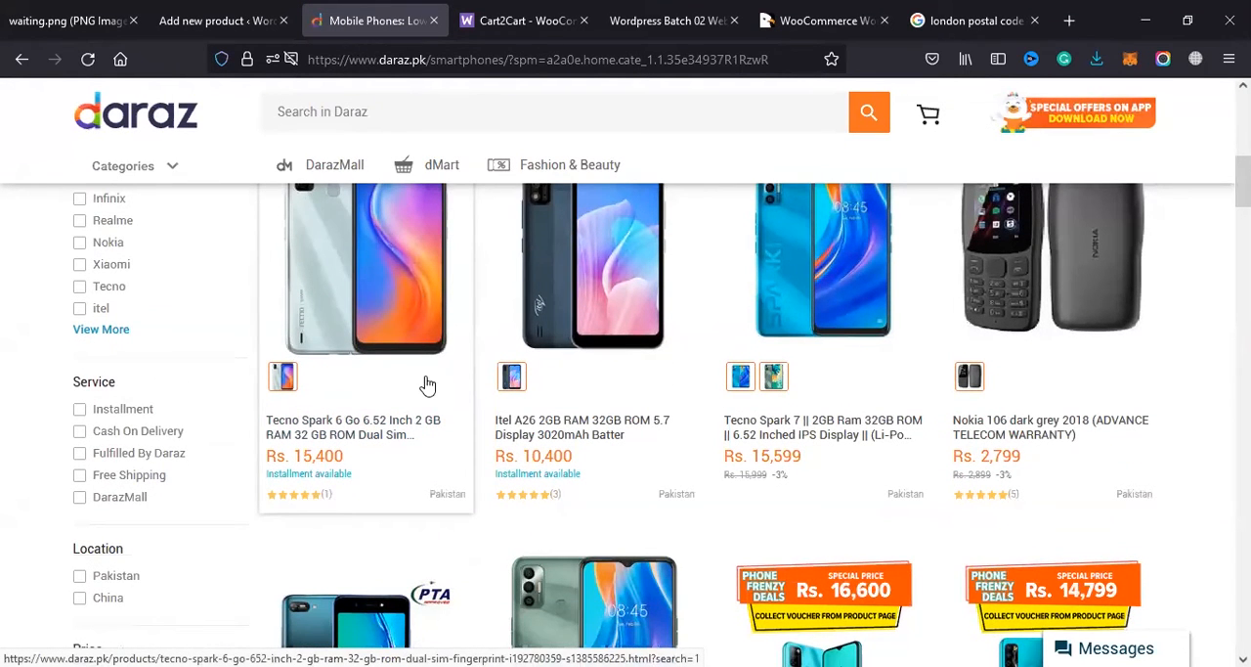
{"action": "scroll", "coordinate": [308, 401], "scroll_direction": "up", "scroll_amount": 1}
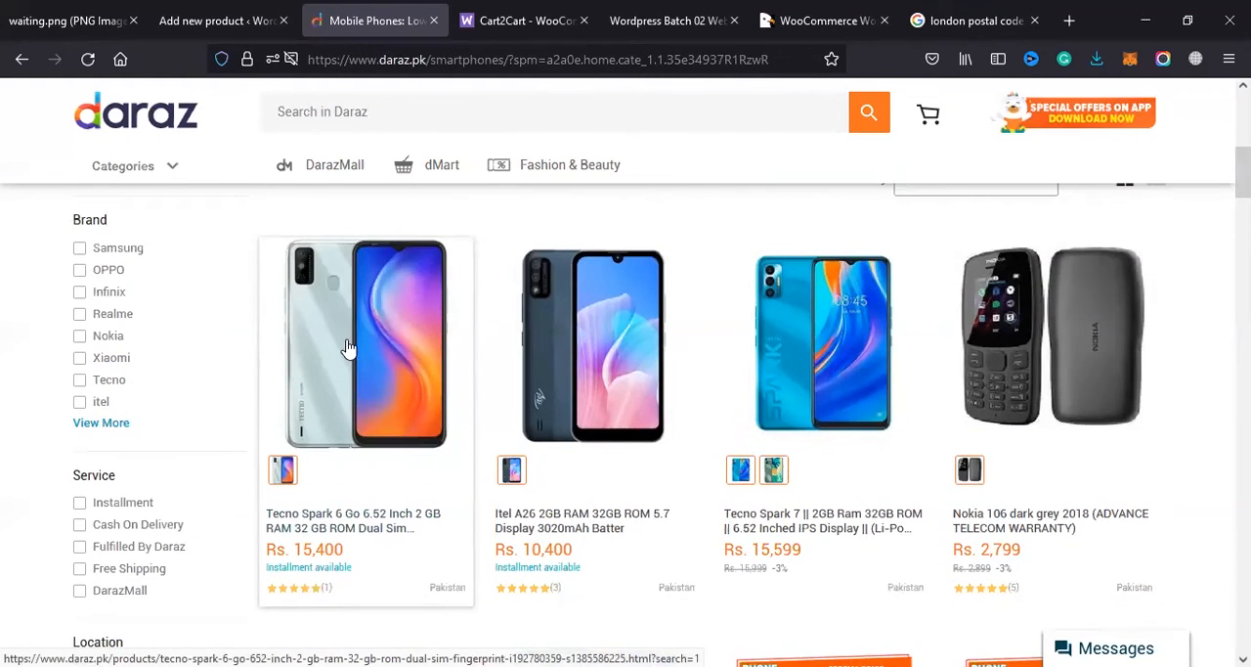
{"action": "right_click", "coordinate": [342, 385]}
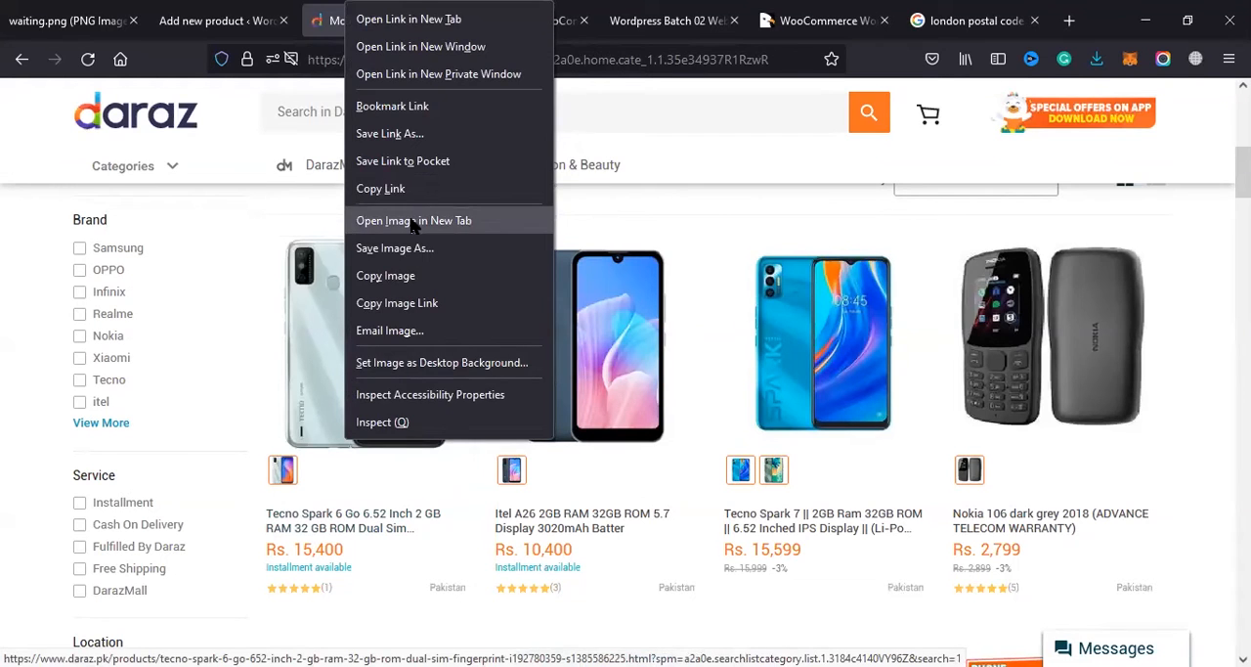
{"action": "left_click", "coordinate": [415, 219]}
{"action": "left_click", "coordinate": [460, 20]}
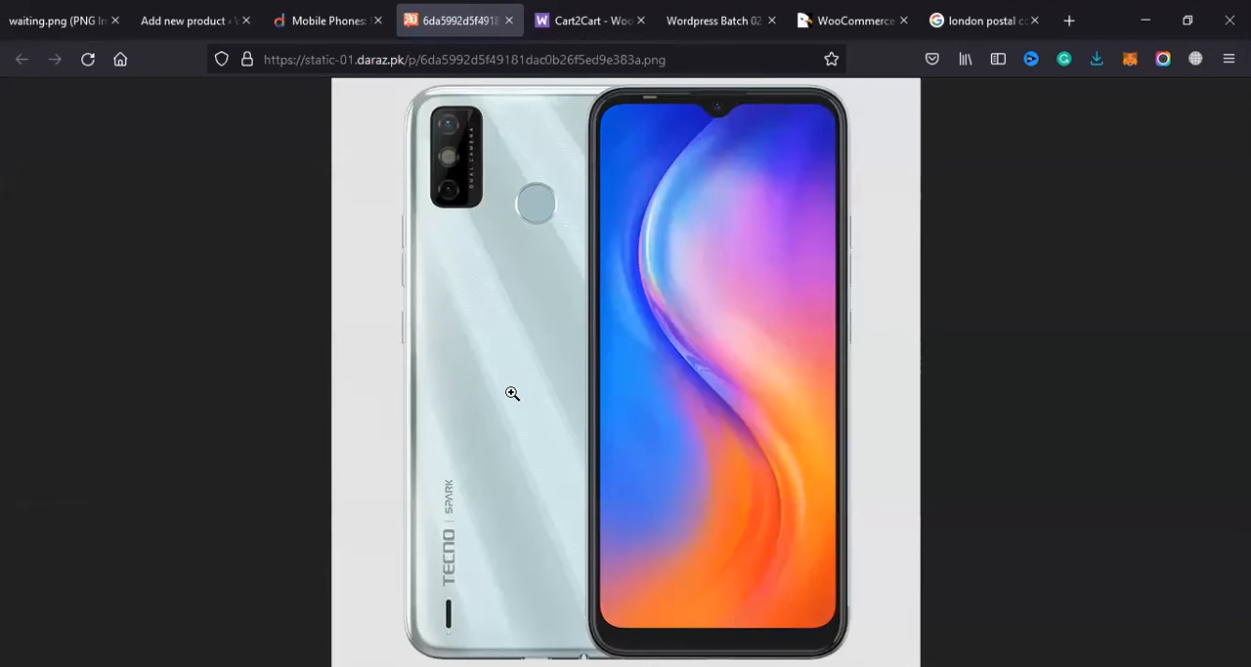
Step: Open the Tecno Spark 6 Go listing on Daraz and copy its full title into the new product's name field
{"action": "left_click", "coordinate": [328, 21]}
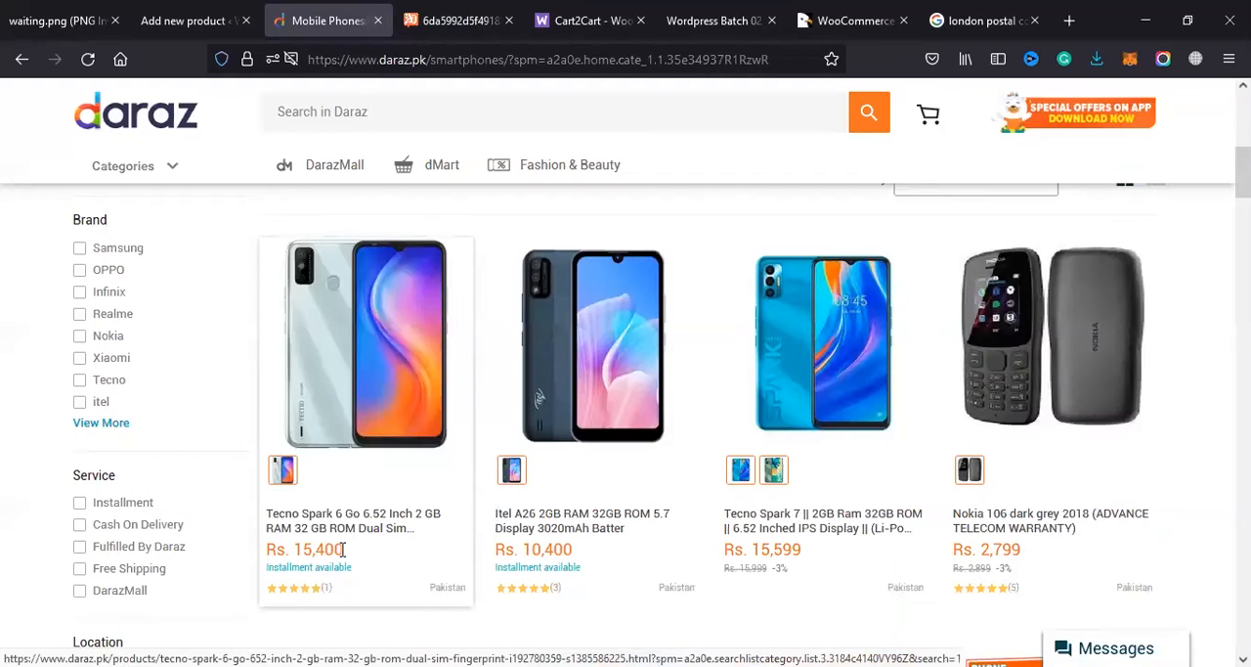
{"action": "left_click_drag", "start_coordinate": [260, 514], "coordinate": [342, 510]}
{"action": "left_click", "coordinate": [344, 513]}
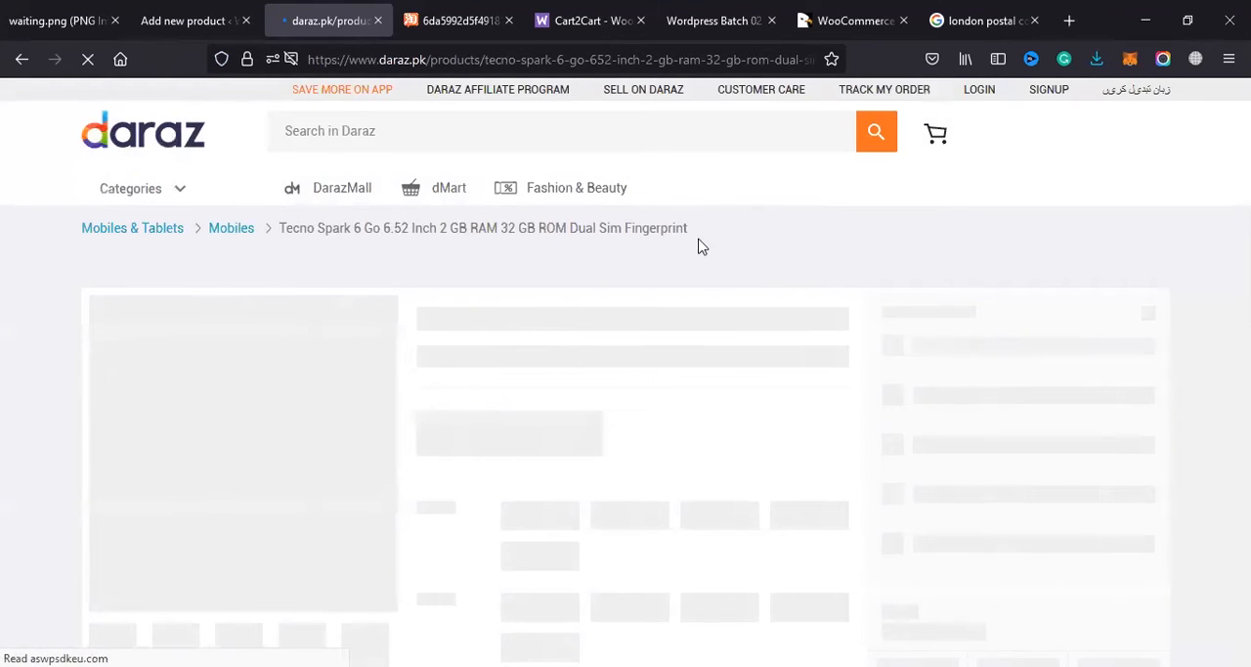
{"action": "mouse_move", "coordinate": [414, 275]}
{"action": "left_mouse_down"}
{"action": "mouse_move", "coordinate": [604, 285]}
{"action": "mouse_move", "coordinate": [363, 287]}
{"action": "mouse_move", "coordinate": [408, 279]}
{"action": "left_mouse_up"}
{"action": "key", "text": "ctrl+c"}
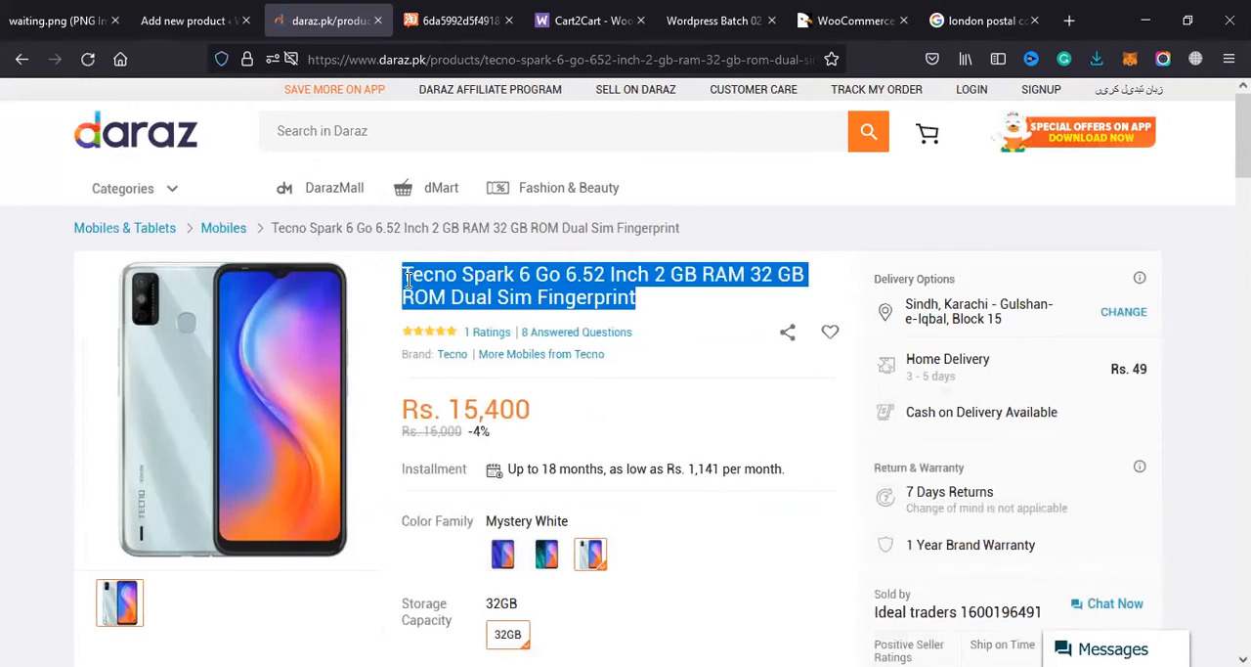
{"action": "left_click", "coordinate": [207, 12]}
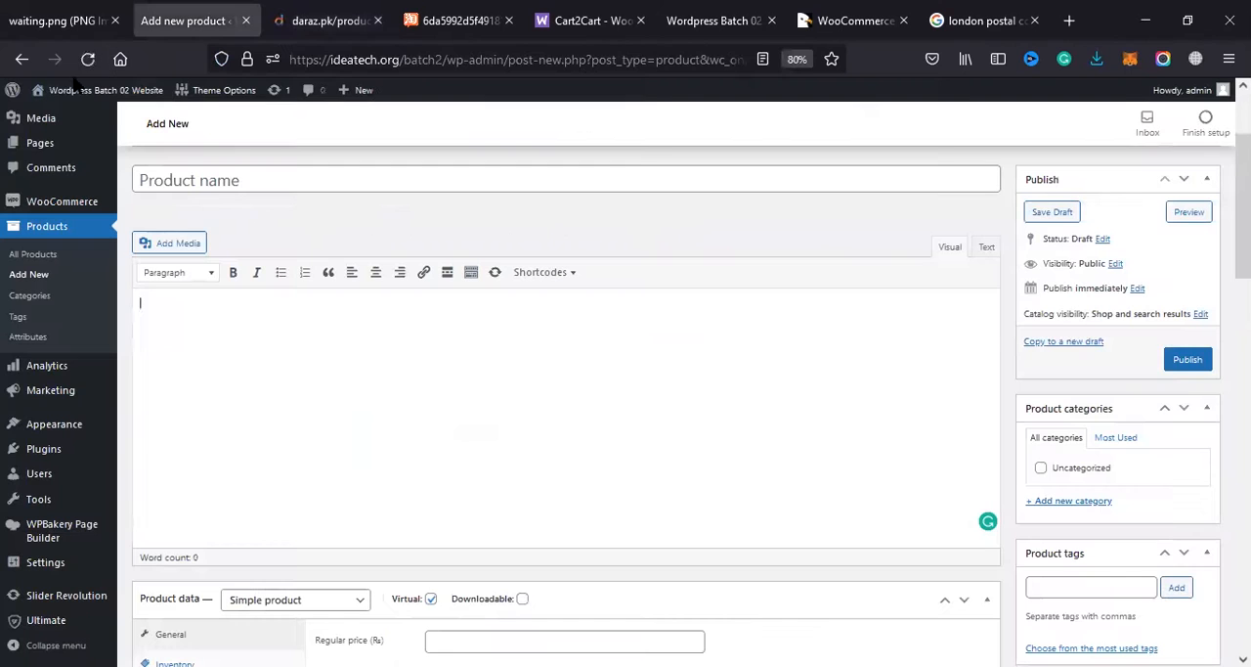
{"action": "left_click", "coordinate": [199, 185]}
{"action": "key", "text": "ctrl+v"}
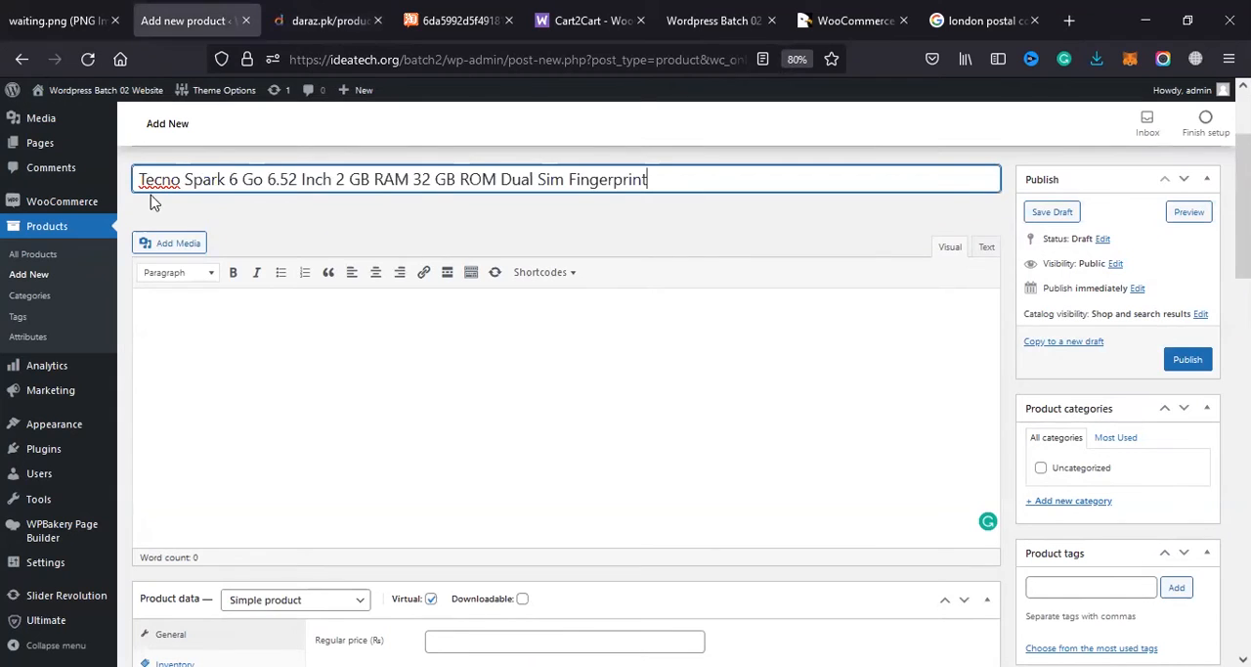
Step: Examine the product title and its permalink, opening the permalink slug for editing
{"action": "left_click", "coordinate": [234, 195]}
{"action": "left_click", "coordinate": [269, 180]}
{"action": "left_click_drag", "start_coordinate": [268, 180], "coordinate": [360, 180]}
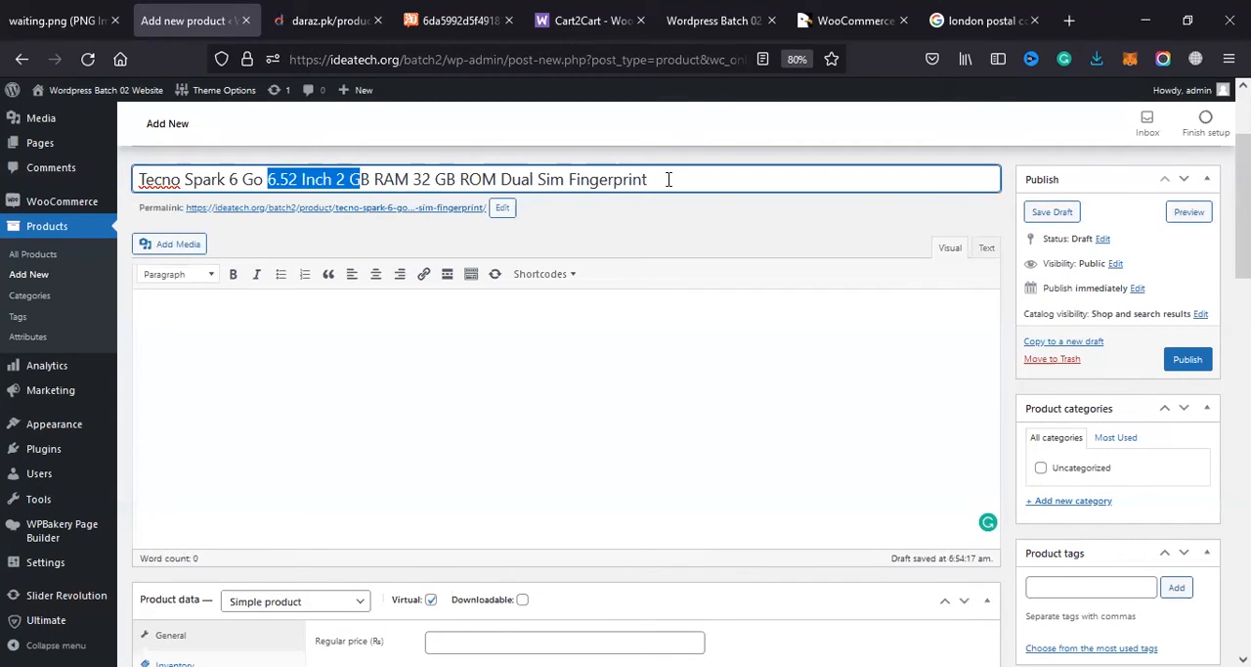
{"action": "key", "text": "ctrl+a"}
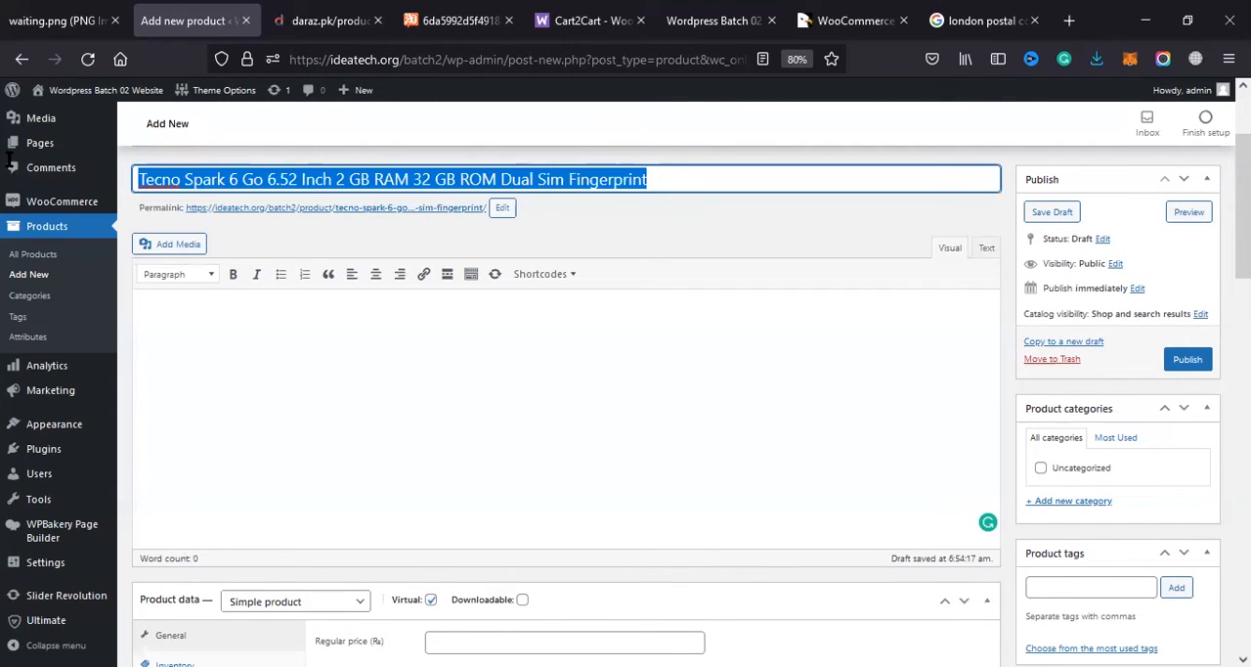
{"action": "left_click", "coordinate": [162, 207]}
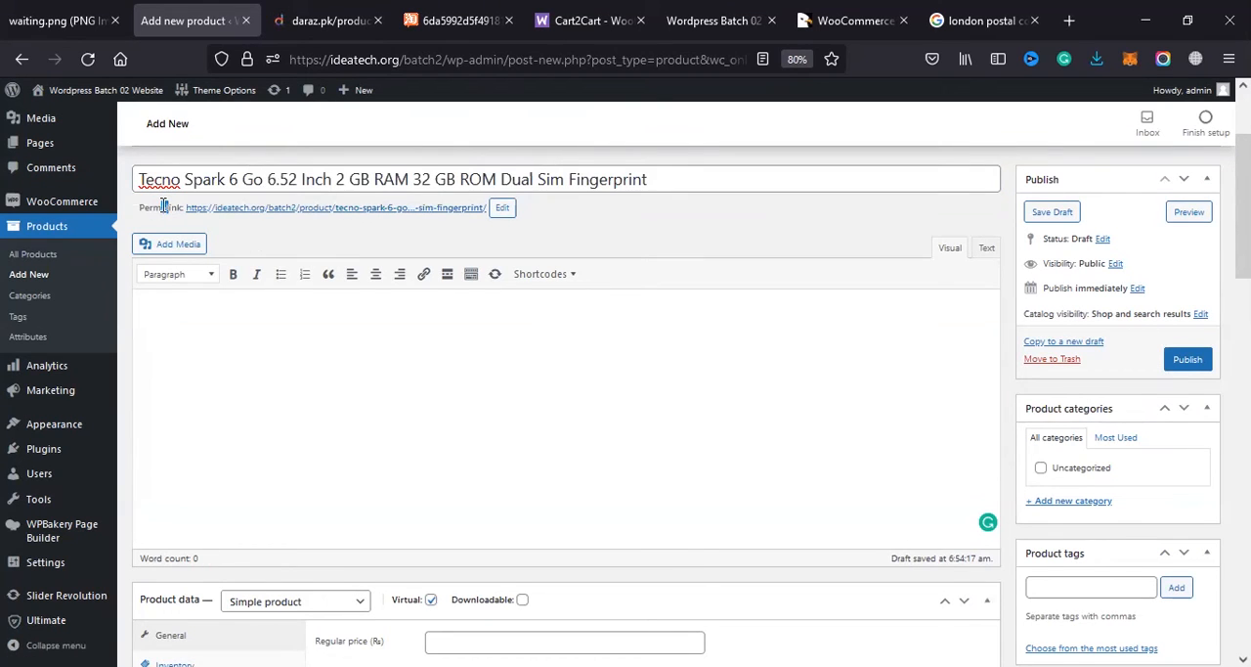
{"action": "left_click", "coordinate": [503, 208]}
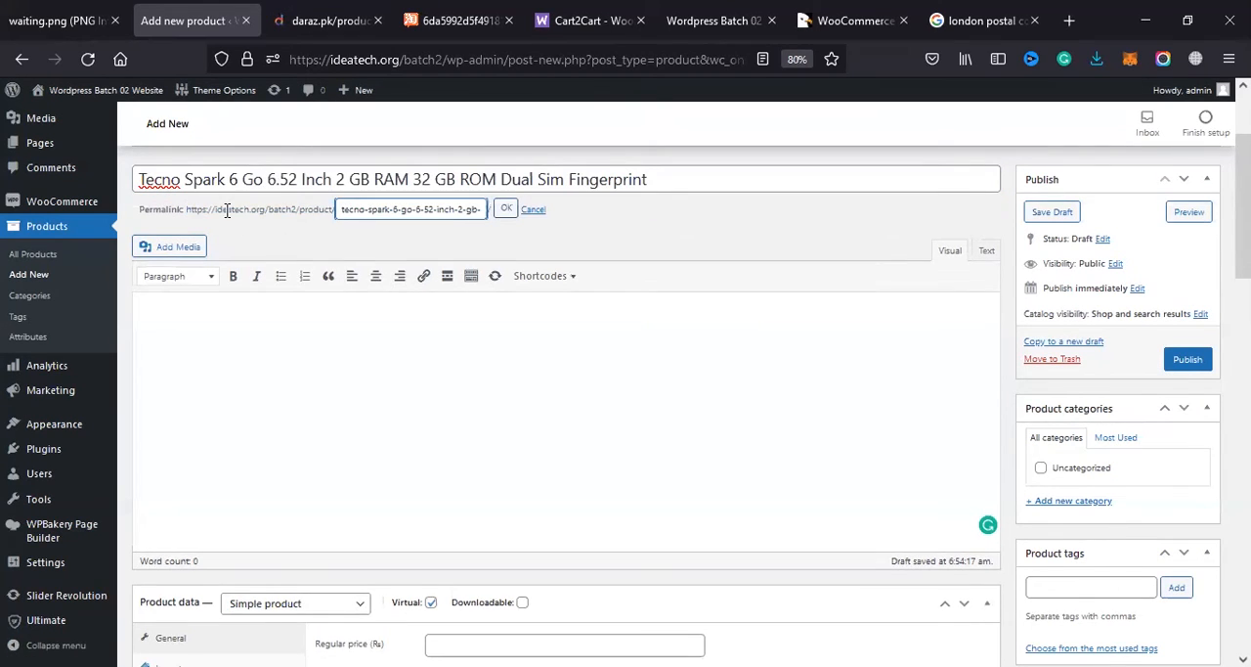
{"action": "left_click_drag", "start_coordinate": [217, 212], "coordinate": [263, 214]}
{"action": "left_click", "coordinate": [286, 213]}
{"action": "left_click_drag", "start_coordinate": [315, 213], "coordinate": [536, 219]}
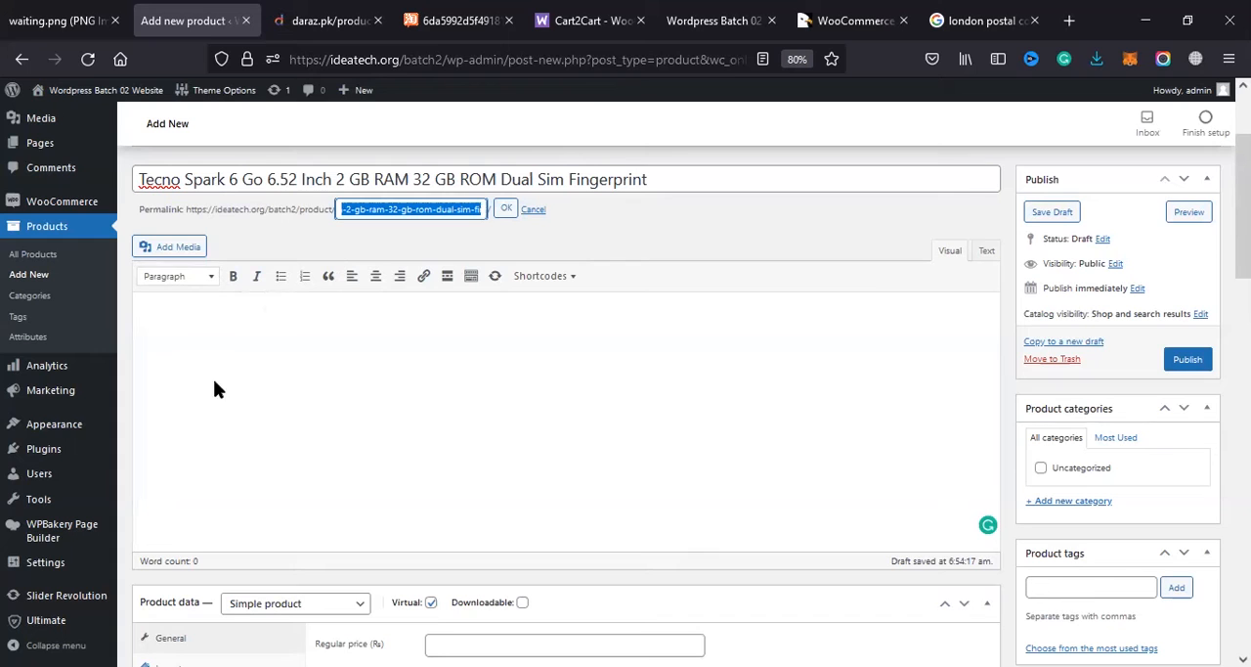
{"action": "left_click", "coordinate": [238, 322]}
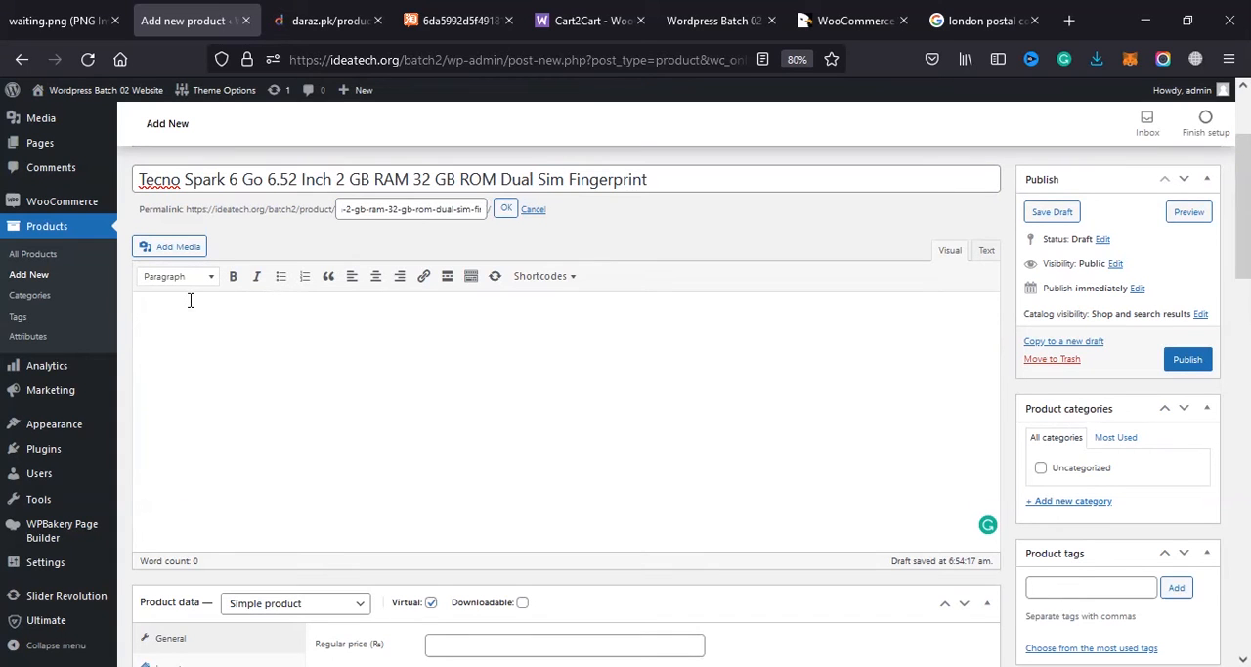
Step: Return to the Tecno phone's Daraz page and copy the product details heading with its specification list
{"action": "left_click", "coordinate": [942, 19]}
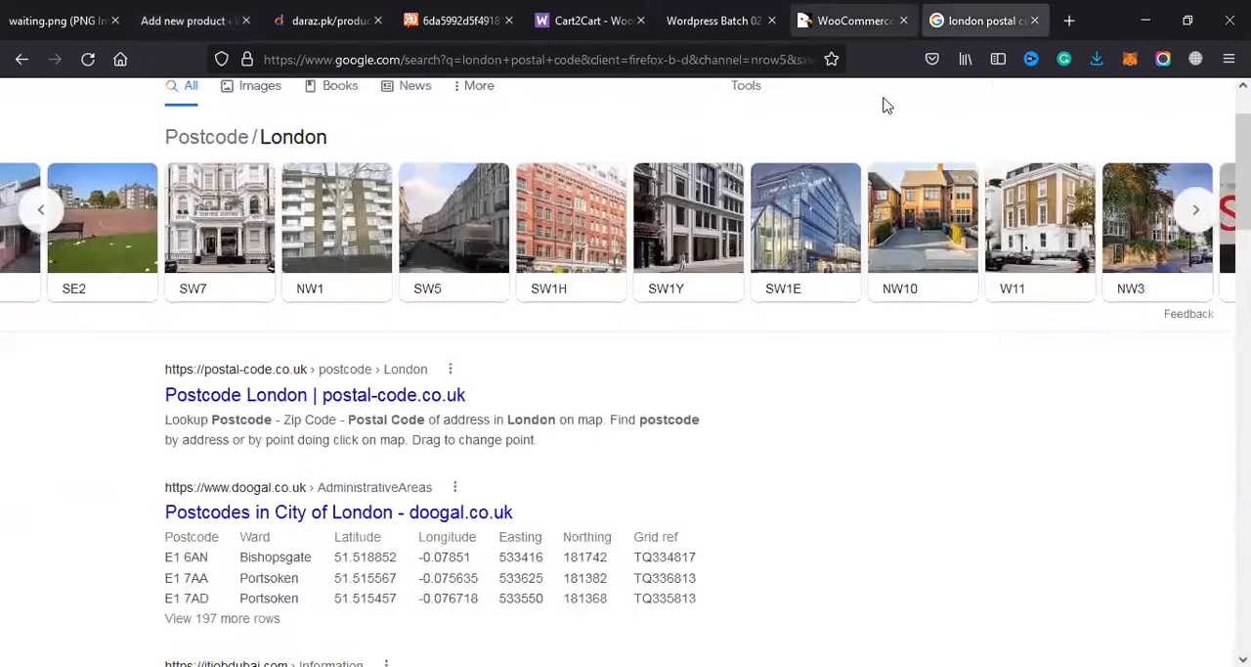
{"action": "left_click", "coordinate": [849, 19]}
{"action": "left_click", "coordinate": [364, 18]}
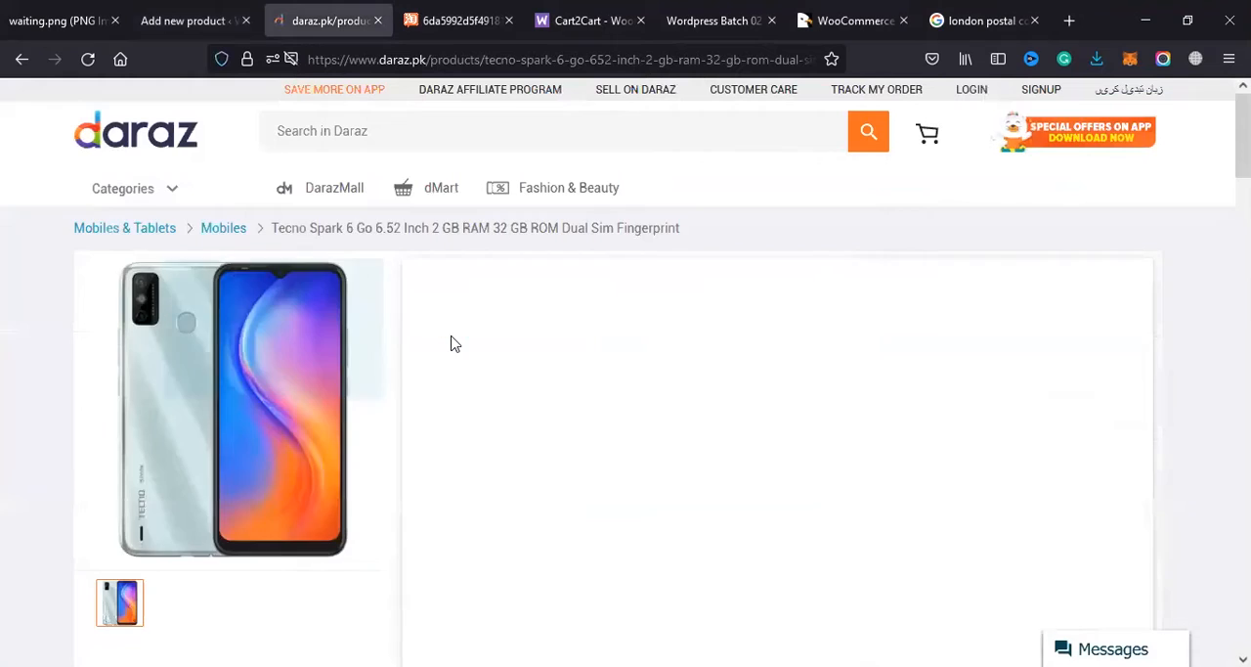
{"action": "scroll", "coordinate": [452, 343], "scroll_direction": "down", "scroll_amount": 5}
{"action": "scroll", "coordinate": [157, 431], "scroll_direction": "down", "scroll_amount": 8}
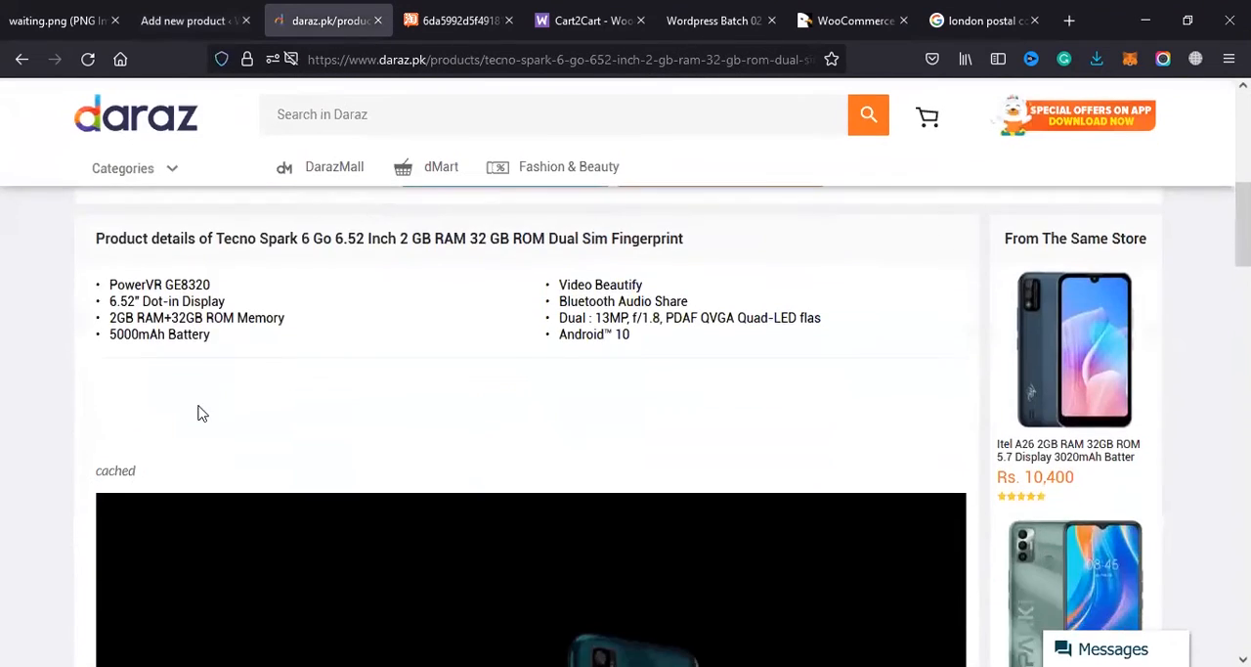
{"action": "scroll", "coordinate": [199, 414], "scroll_direction": "up", "scroll_amount": 2}
{"action": "scroll", "coordinate": [391, 425], "scroll_direction": "up", "scroll_amount": 10}
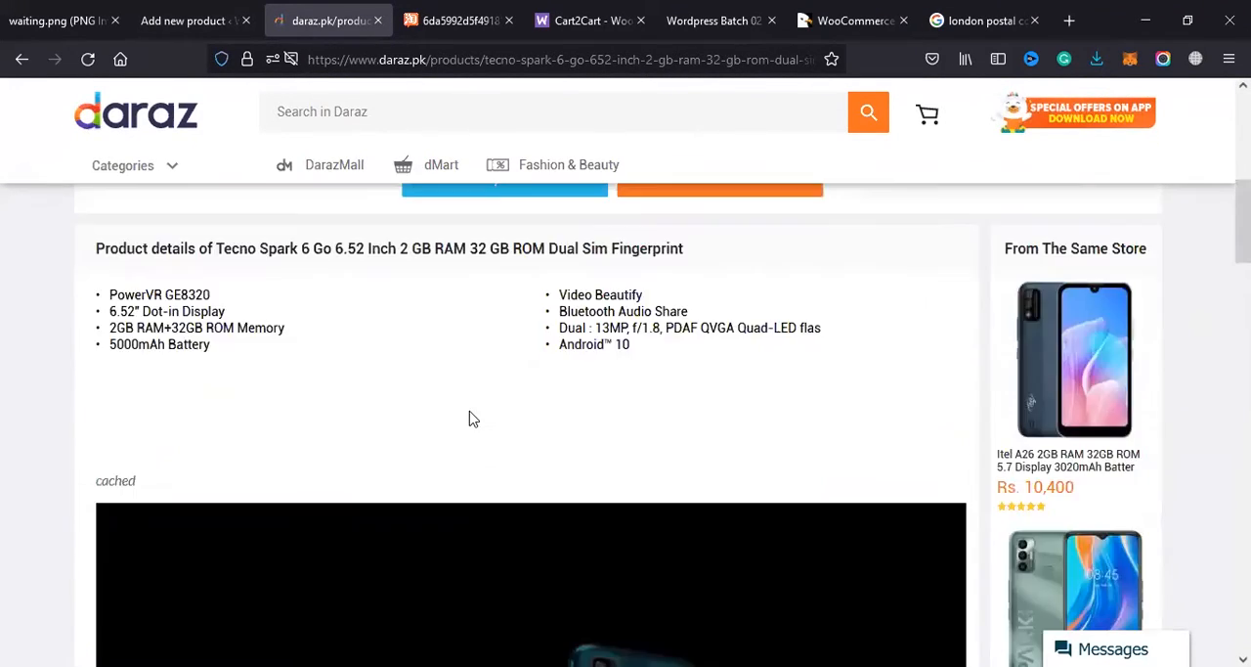
{"action": "scroll", "coordinate": [527, 430], "scroll_direction": "down", "scroll_amount": 1}
{"action": "scroll", "coordinate": [398, 364], "scroll_direction": "down", "scroll_amount": 4}
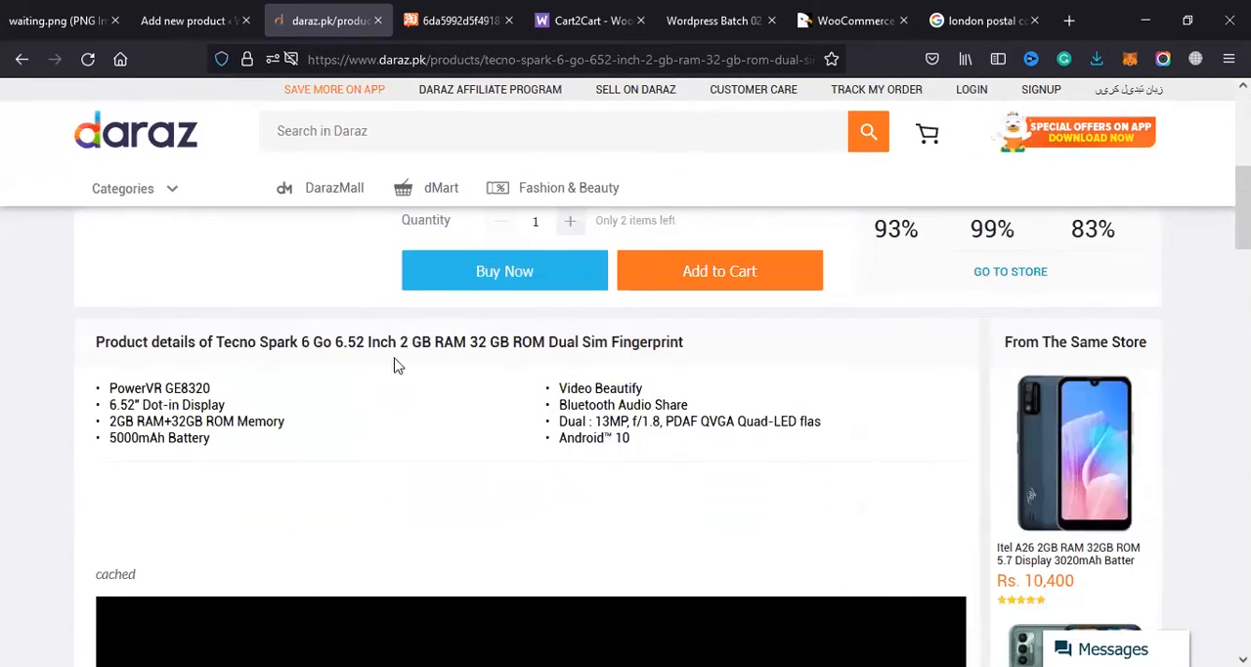
{"action": "triple_click", "coordinate": [204, 348]}
{"action": "left_click_drag", "start_coordinate": [204, 348], "coordinate": [689, 411]}
{"action": "key", "text": "ctrl+c"}
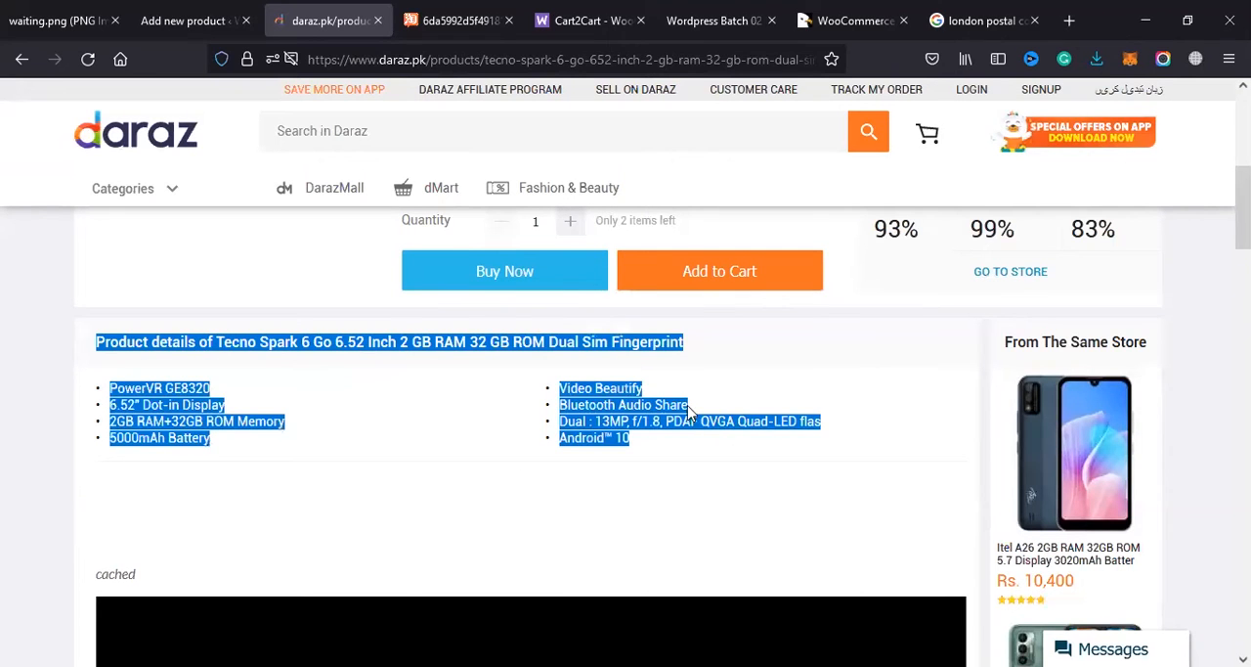
Step: Paste the copied product details into the description of the new WooCommerce product
{"action": "left_click", "coordinate": [221, 19]}
{"action": "left_click", "coordinate": [270, 342]}
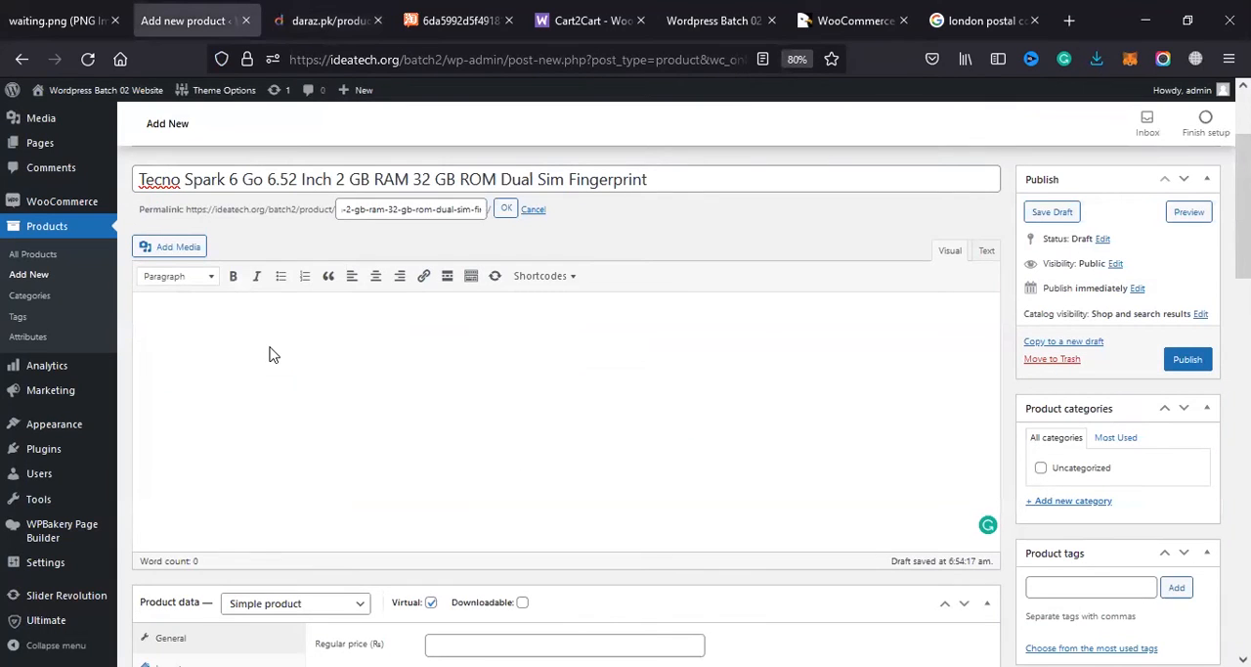
{"action": "key", "text": "ctrl+v"}
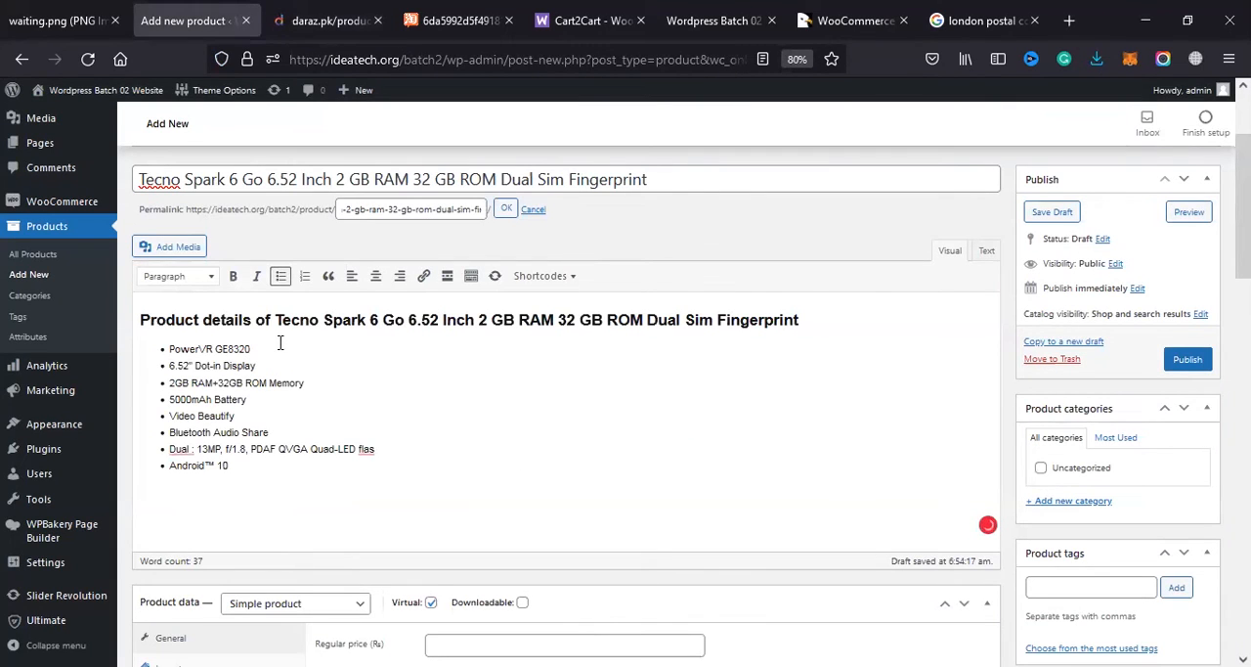
{"action": "key", "text": "ctrl+a"}
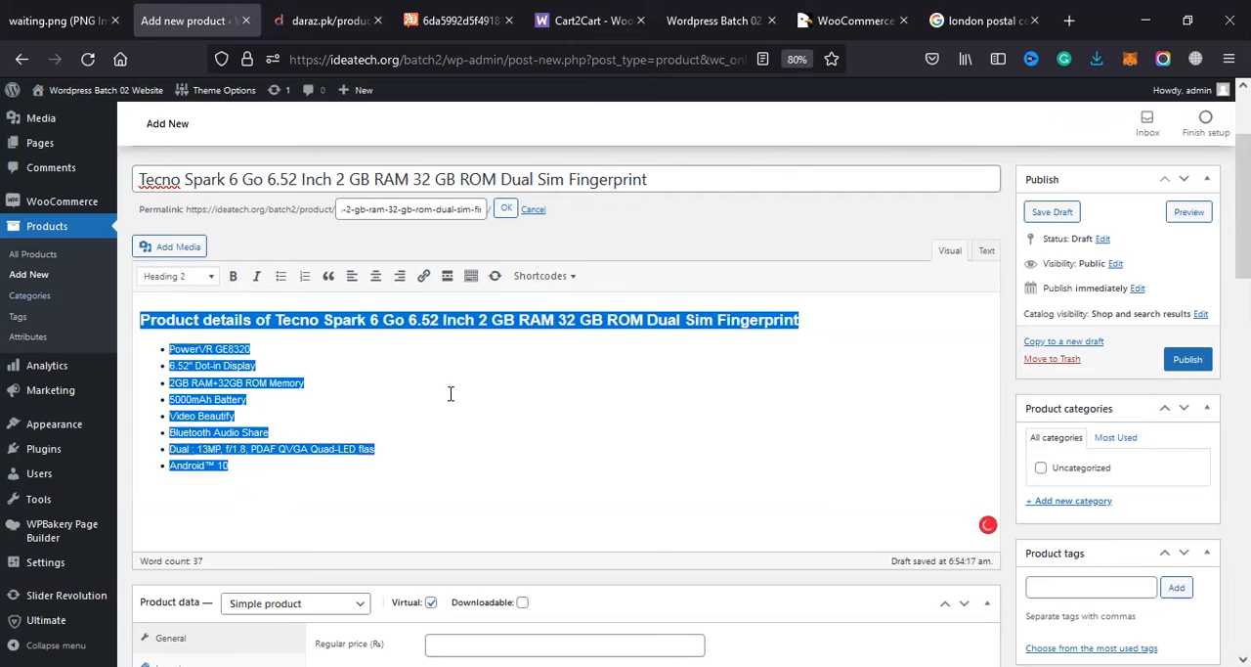
Step: Set the product's regular price to 16000, taken from the original price on the Daraz page
{"action": "scroll", "coordinate": [407, 397], "scroll_direction": "down", "scroll_amount": 5}
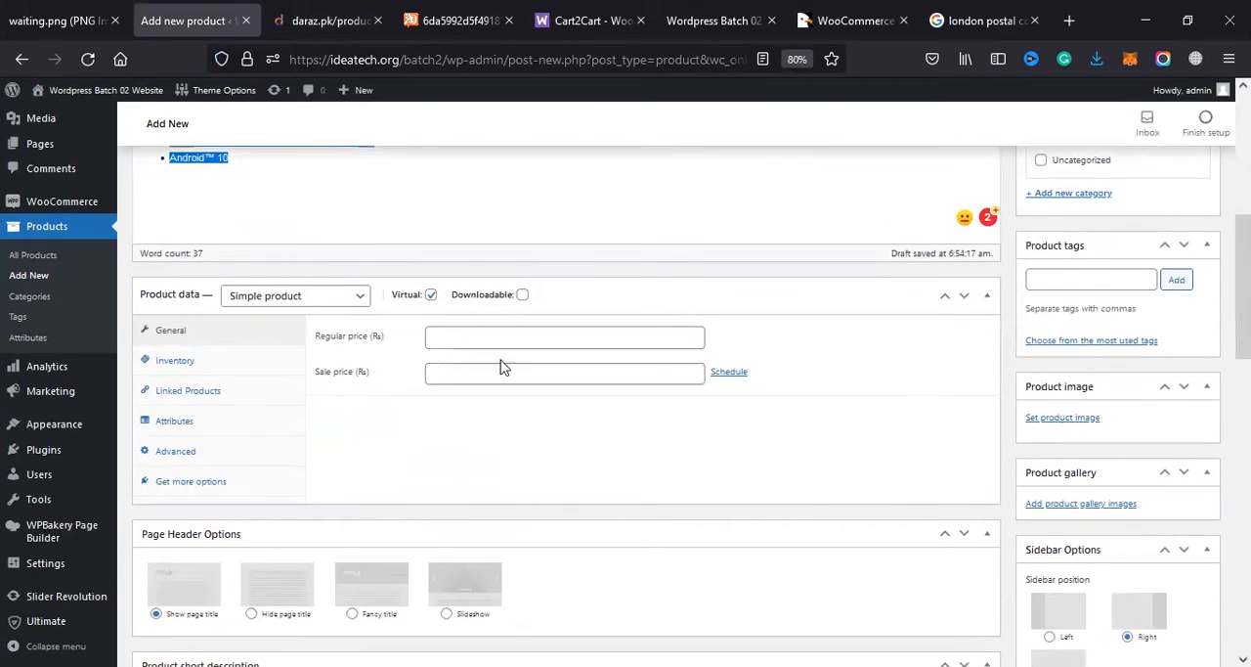
{"action": "left_click", "coordinate": [469, 334]}
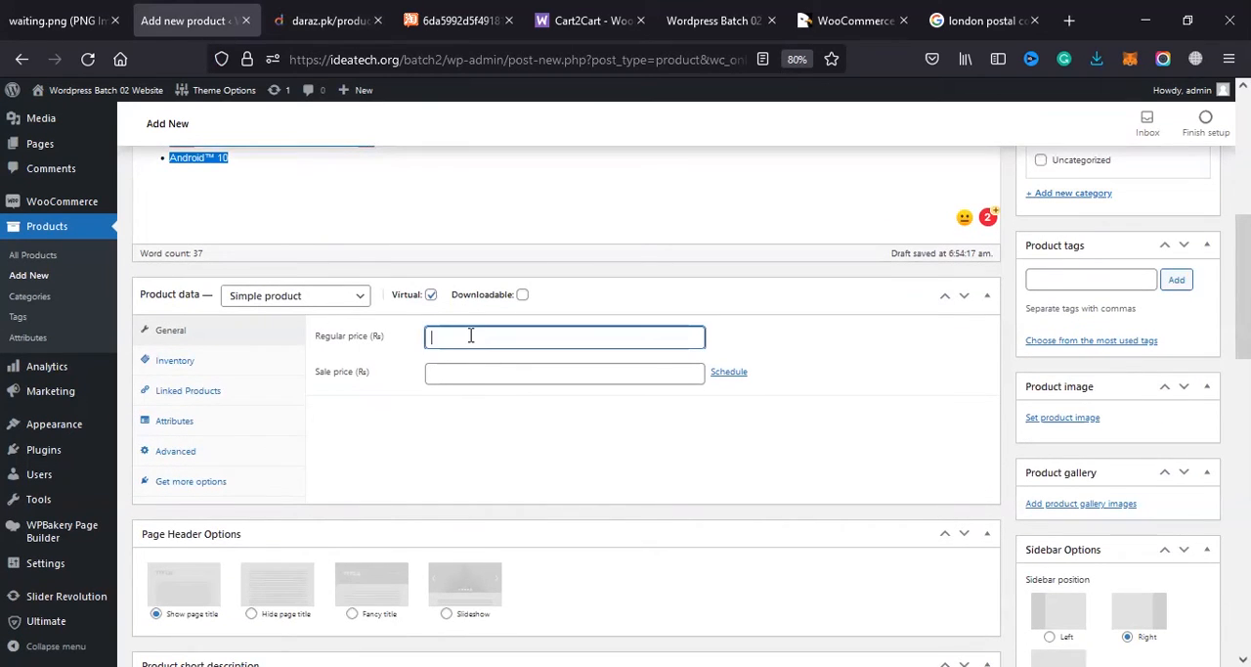
{"action": "left_click", "coordinate": [466, 376]}
{"action": "left_click", "coordinate": [457, 337]}
{"action": "left_click", "coordinate": [322, 21]}
{"action": "scroll", "coordinate": [564, 439], "scroll_direction": "up", "scroll_amount": 3}
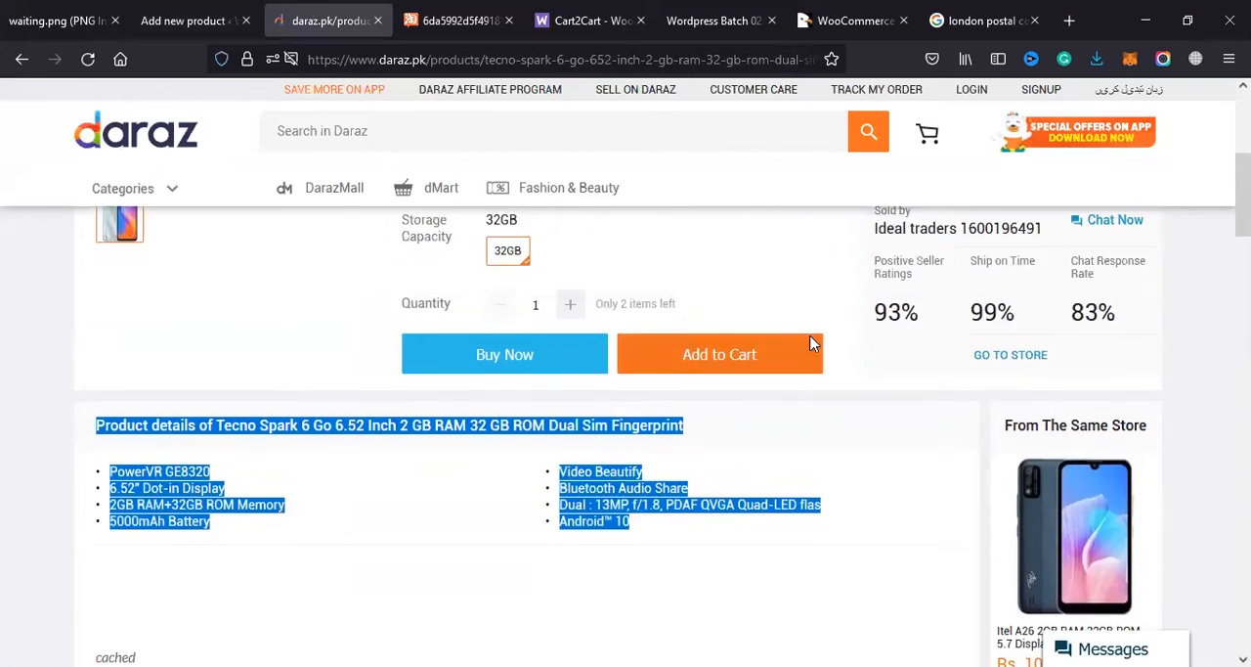
{"action": "scroll", "coordinate": [564, 439], "scroll_direction": "up", "scroll_amount": 2}
{"action": "left_click_drag", "start_coordinate": [423, 432], "coordinate": [467, 441]}
{"action": "key", "text": "ctrl+c"}
{"action": "left_click", "coordinate": [233, 11]}
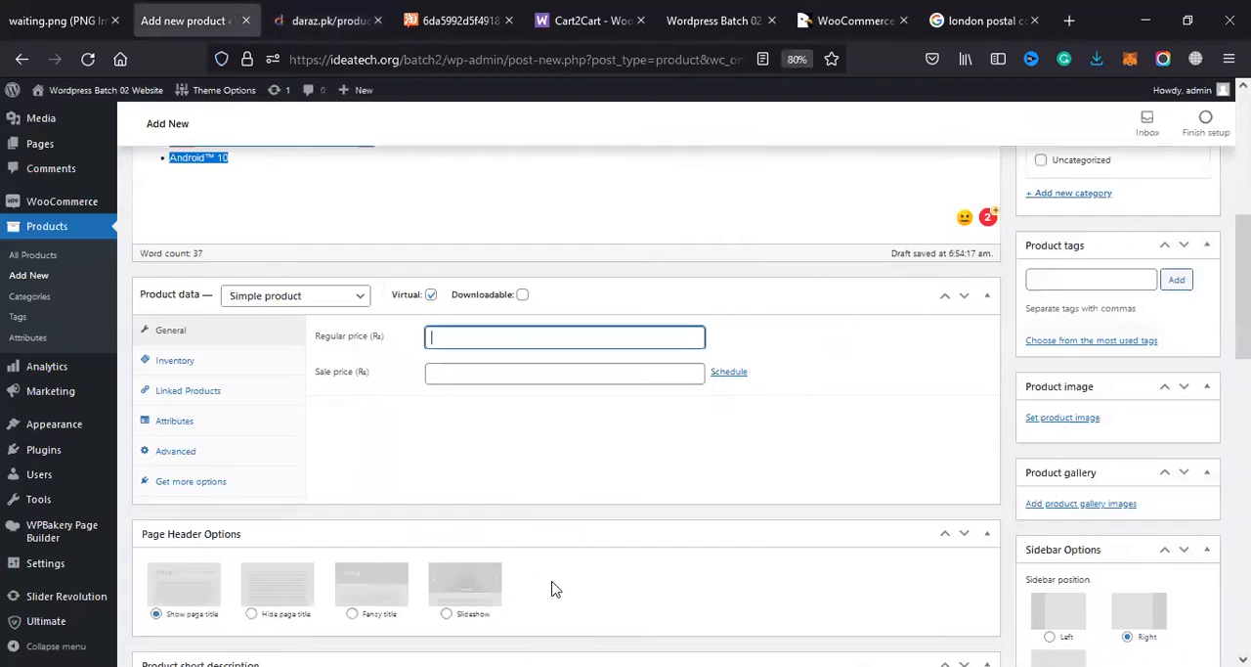
{"action": "key", "text": "ctrl+v"}
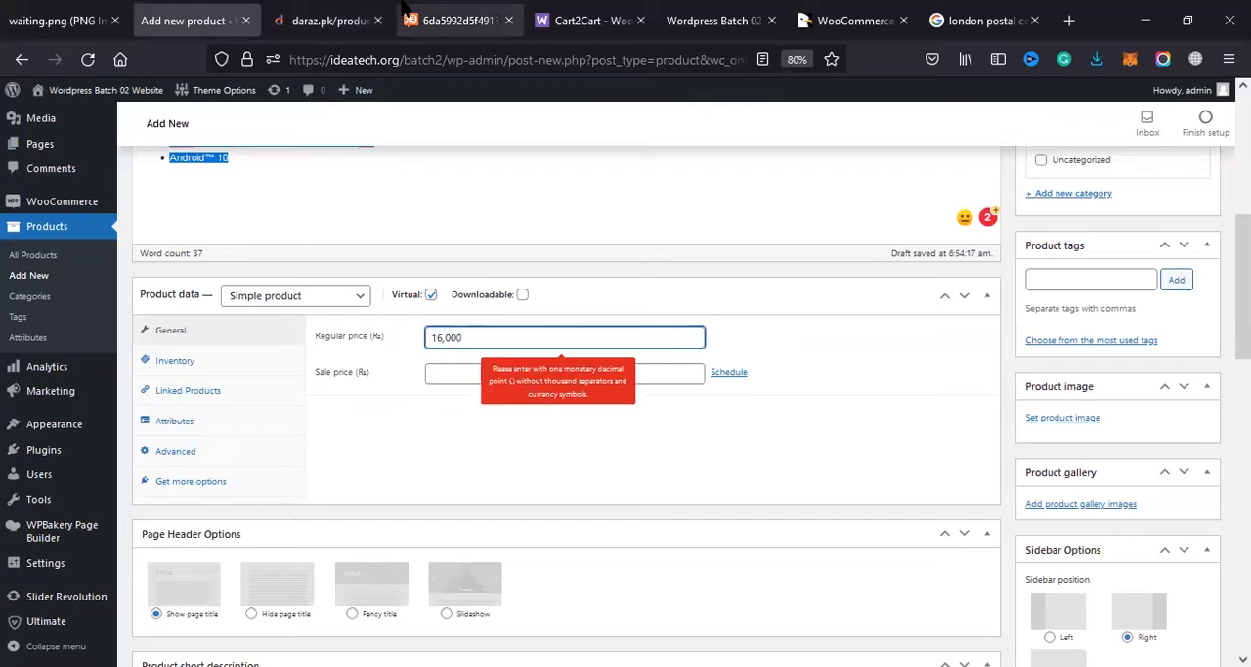
Step: Set the product's sale price to 15400, taken from the discounted price on the Daraz page
{"action": "left_click", "coordinate": [370, 10]}
{"action": "left_click_drag", "start_coordinate": [532, 408], "coordinate": [448, 409]}
{"action": "key", "text": "ctrl+c"}
{"action": "key", "text": "ctrl+shift+Tab"}
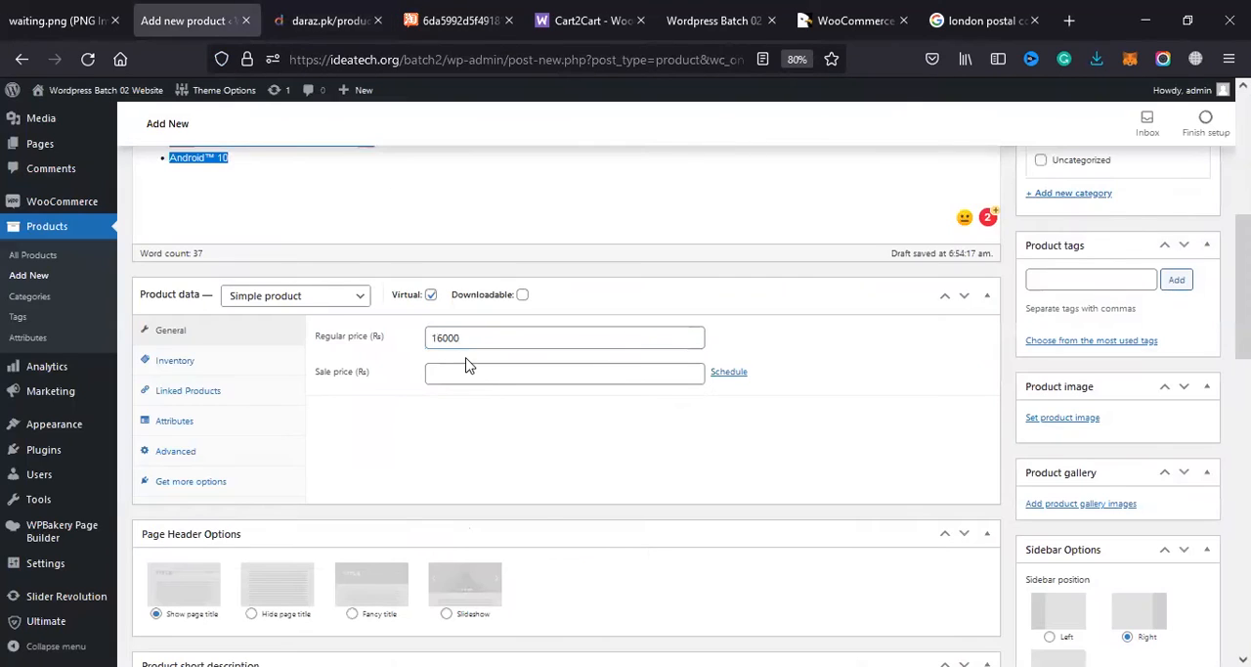
{"action": "left_click", "coordinate": [468, 363]}
{"action": "key", "text": "ctrl+v"}
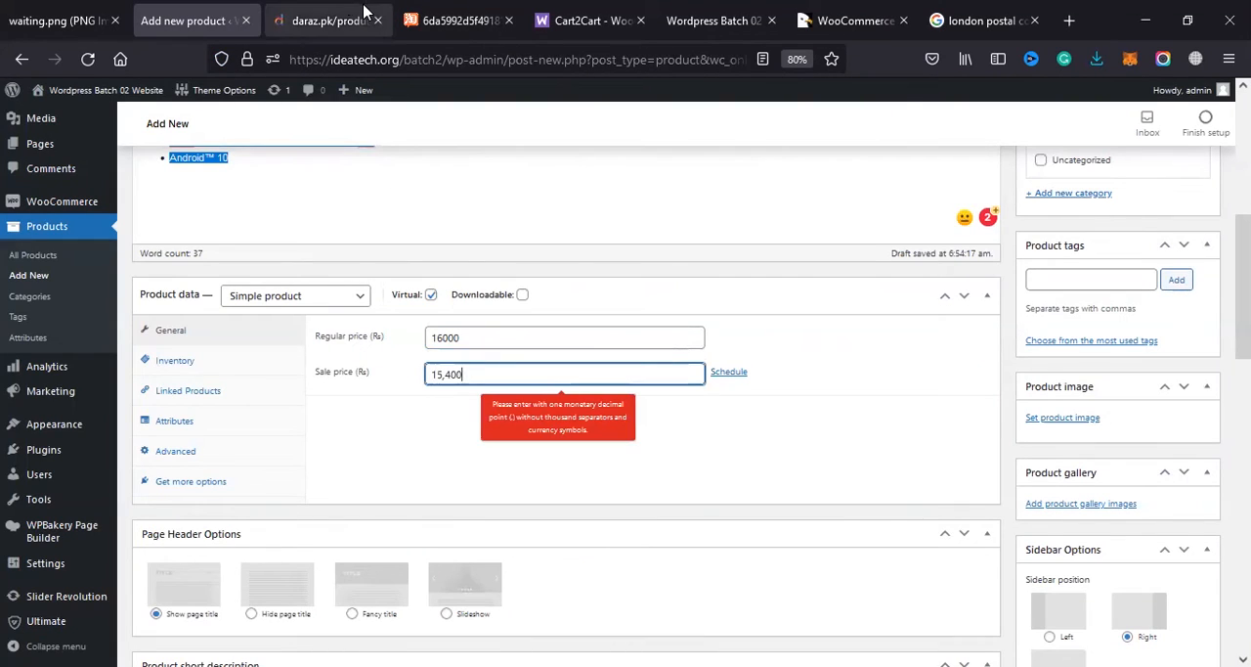
{"action": "left_click", "coordinate": [364, 13]}
{"action": "left_click", "coordinate": [211, 18]}
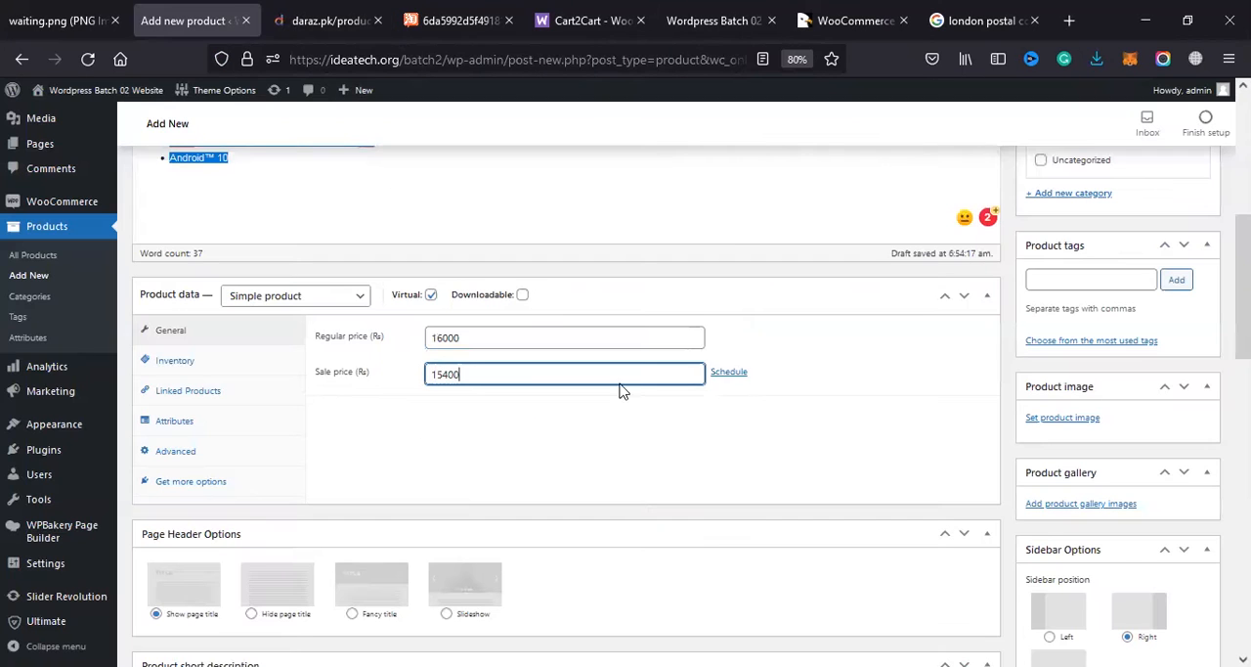
Step: Show the sale price scheduling dates and cancel them without entering a date range
{"action": "left_click", "coordinate": [731, 372]}
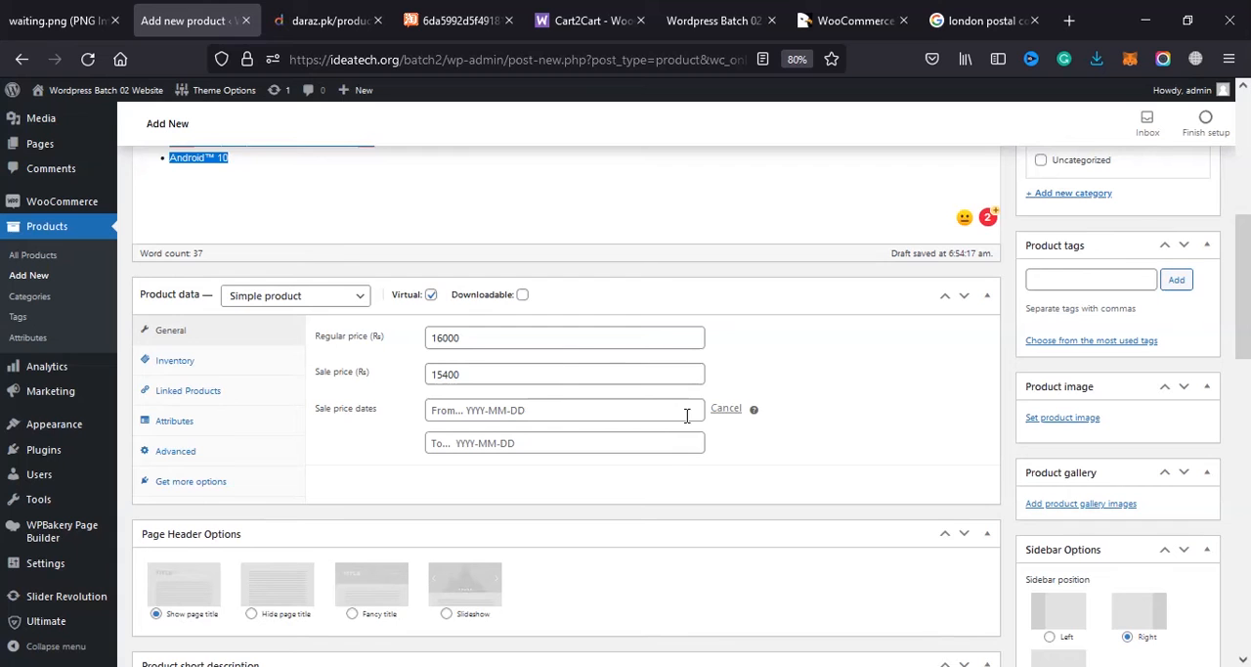
{"action": "left_click", "coordinate": [731, 410]}
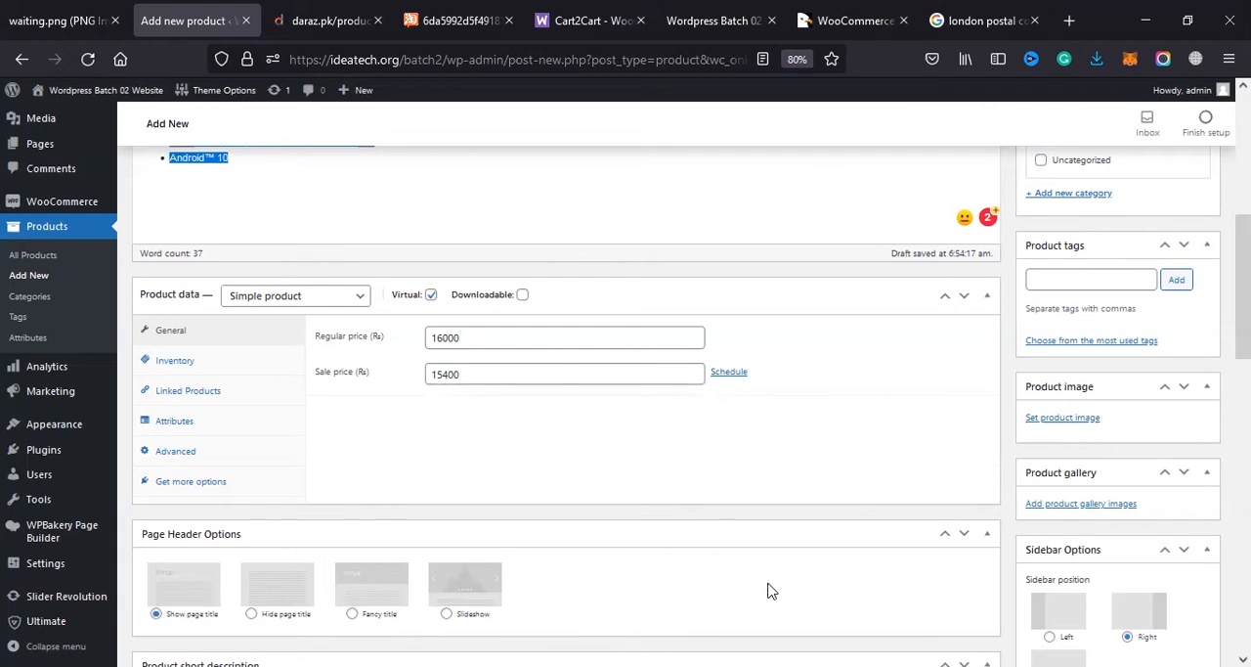
{"action": "scroll", "coordinate": [317, 489], "scroll_direction": "down", "scroll_amount": 2}
{"action": "scroll", "coordinate": [245, 381], "scroll_direction": "up", "scroll_amount": 3}
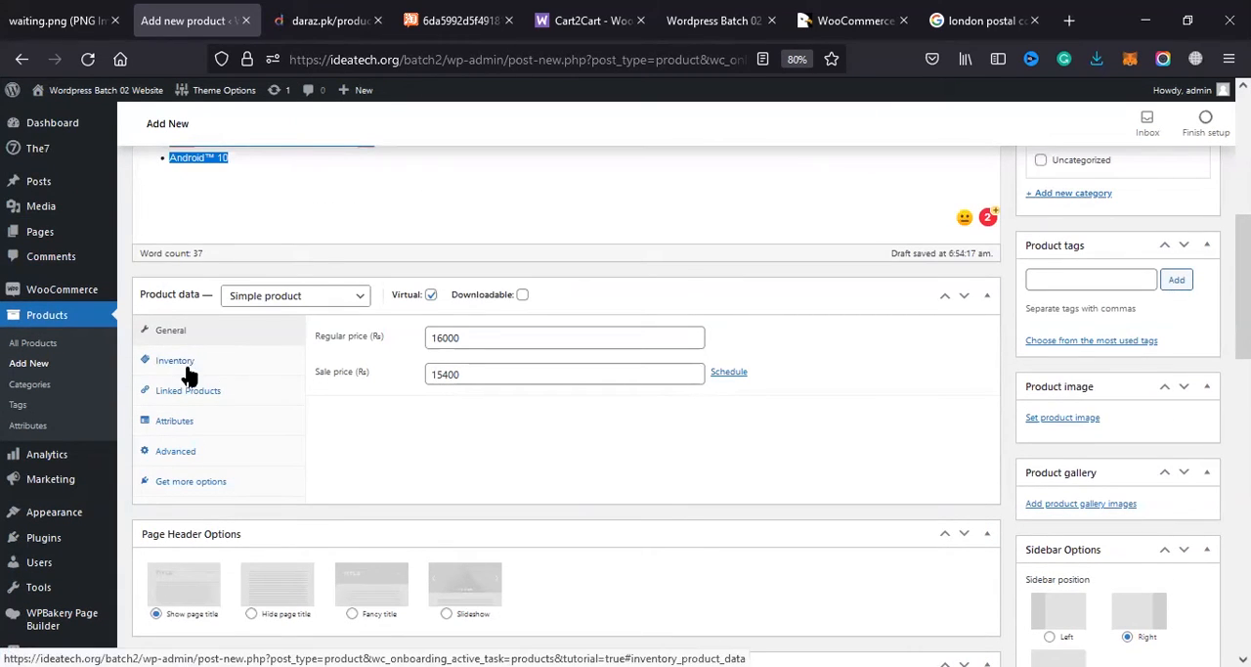
Step: Review the inventory settings and the available product types, keeping Simple product, and return to the general price settings
{"action": "left_click", "coordinate": [185, 369]}
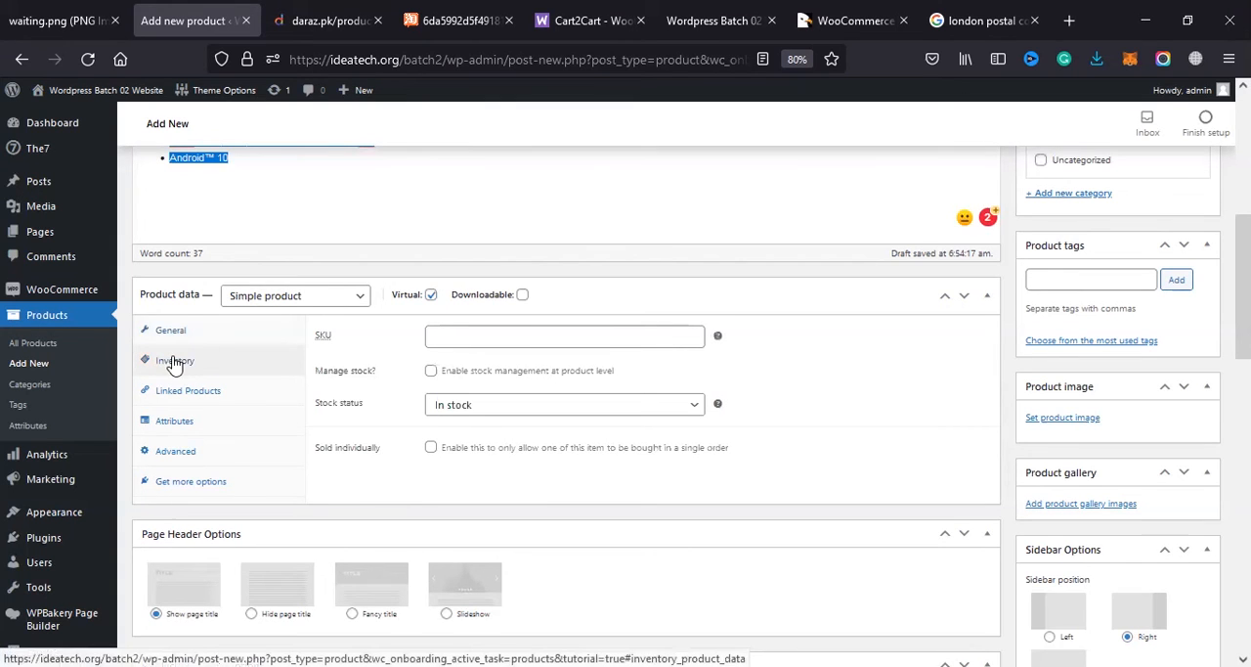
{"action": "left_click", "coordinate": [174, 335]}
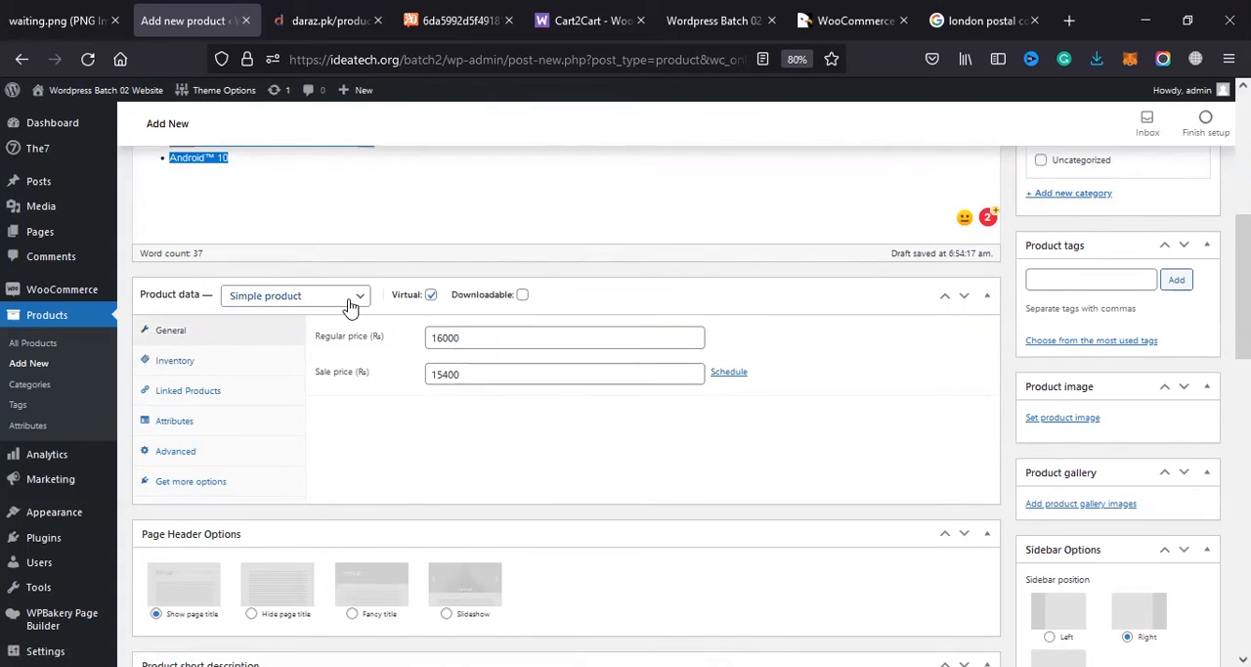
{"action": "left_click", "coordinate": [303, 298]}
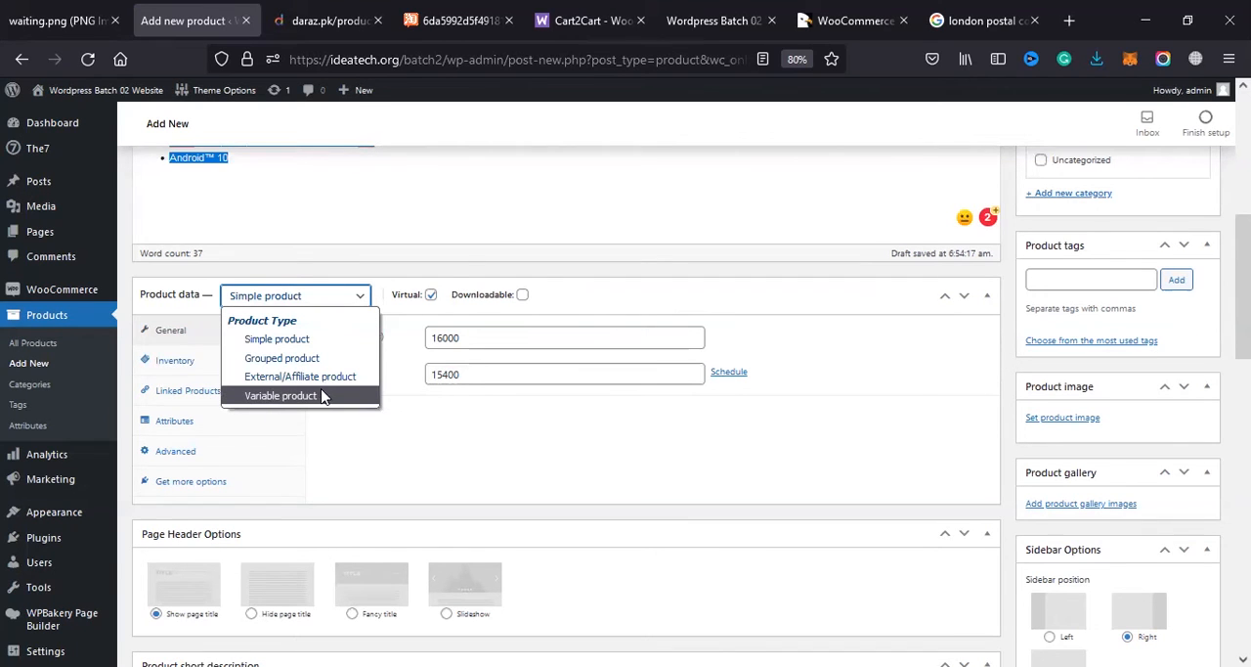
{"action": "left_click", "coordinate": [244, 341]}
{"action": "left_click", "coordinate": [174, 333]}
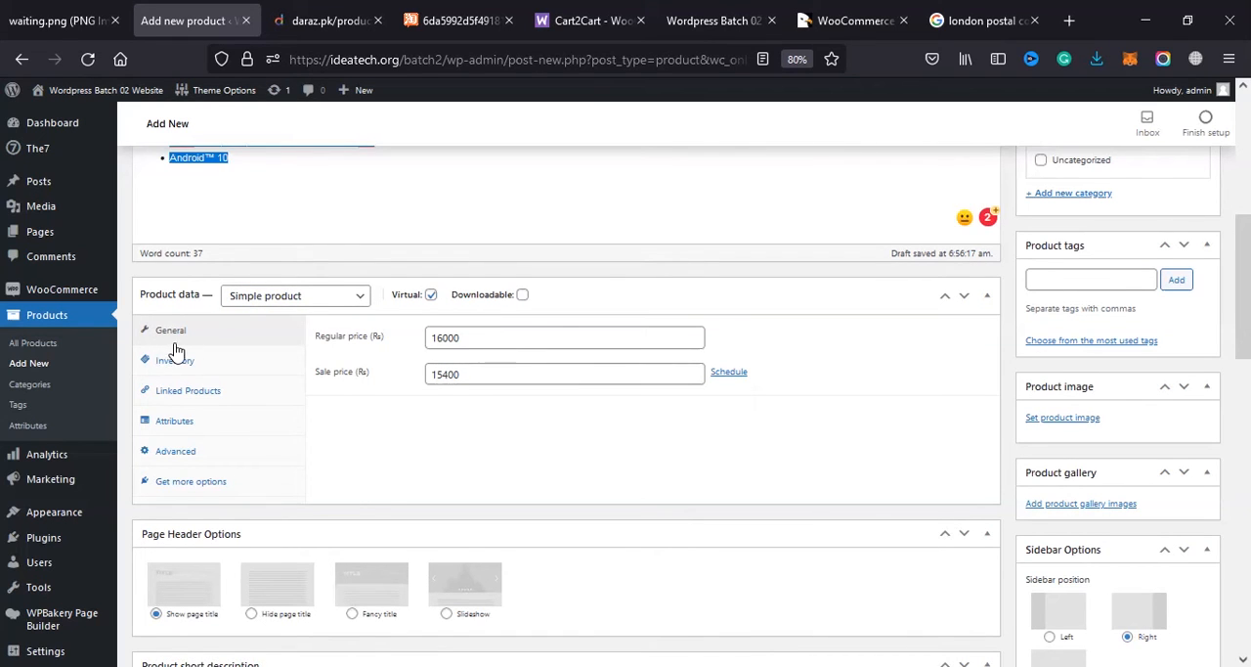
Step: Start the product's SKU in the inventory settings with ts, based on the Tecno Spark name on the Daraz page
{"action": "left_click", "coordinate": [202, 362]}
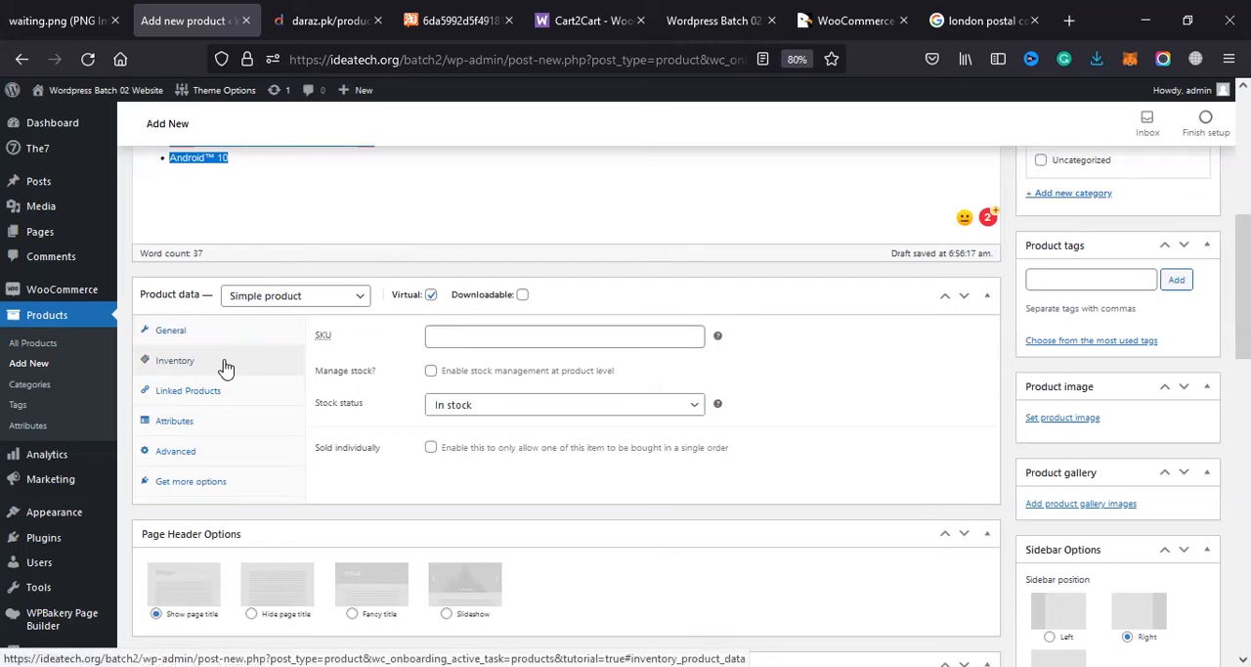
{"action": "left_click", "coordinate": [450, 339]}
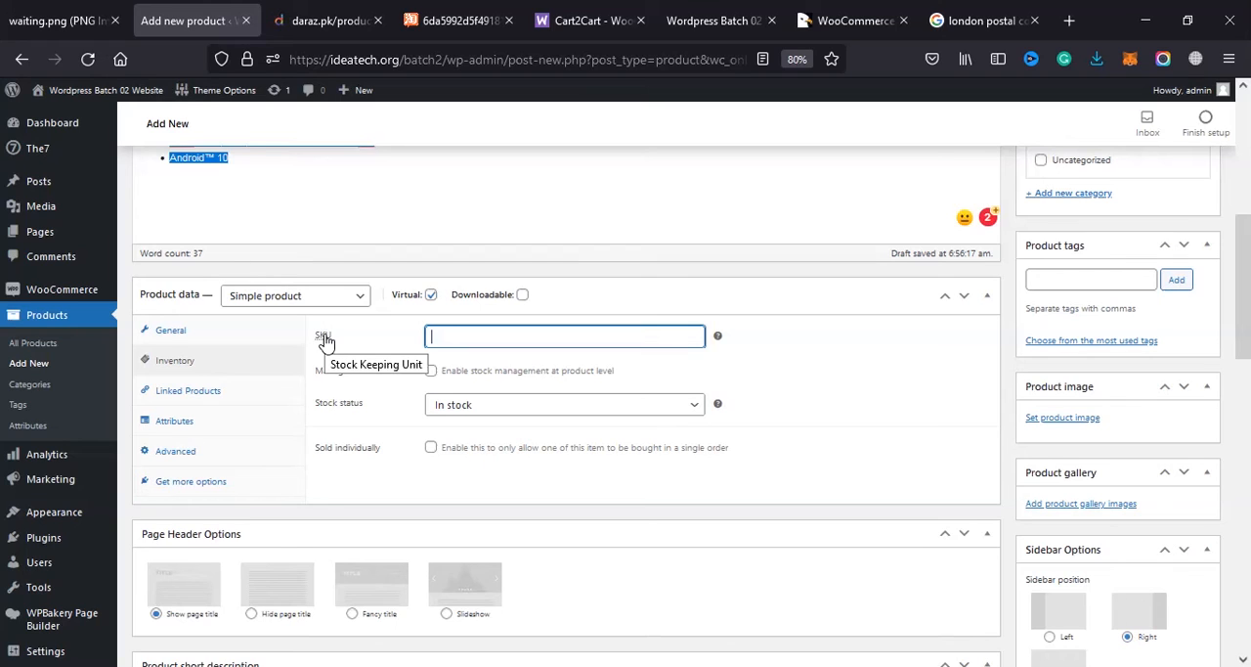
{"action": "key", "text": "alt+Tab"}
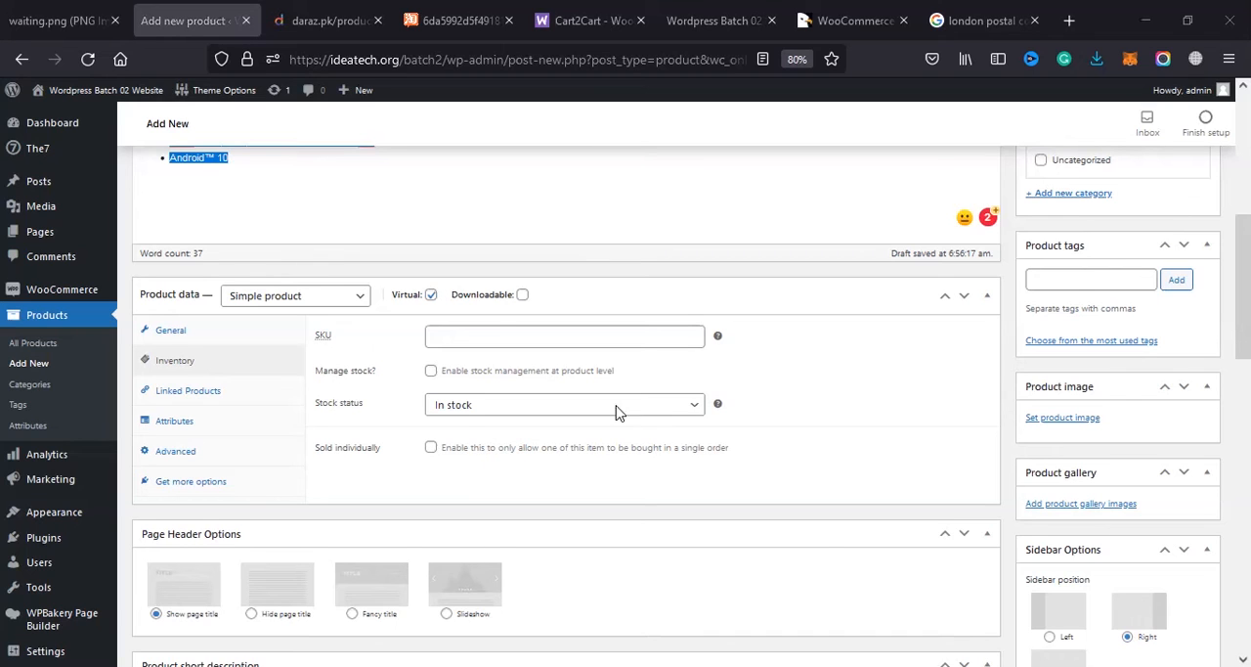
{"action": "left_click", "coordinate": [496, 346]}
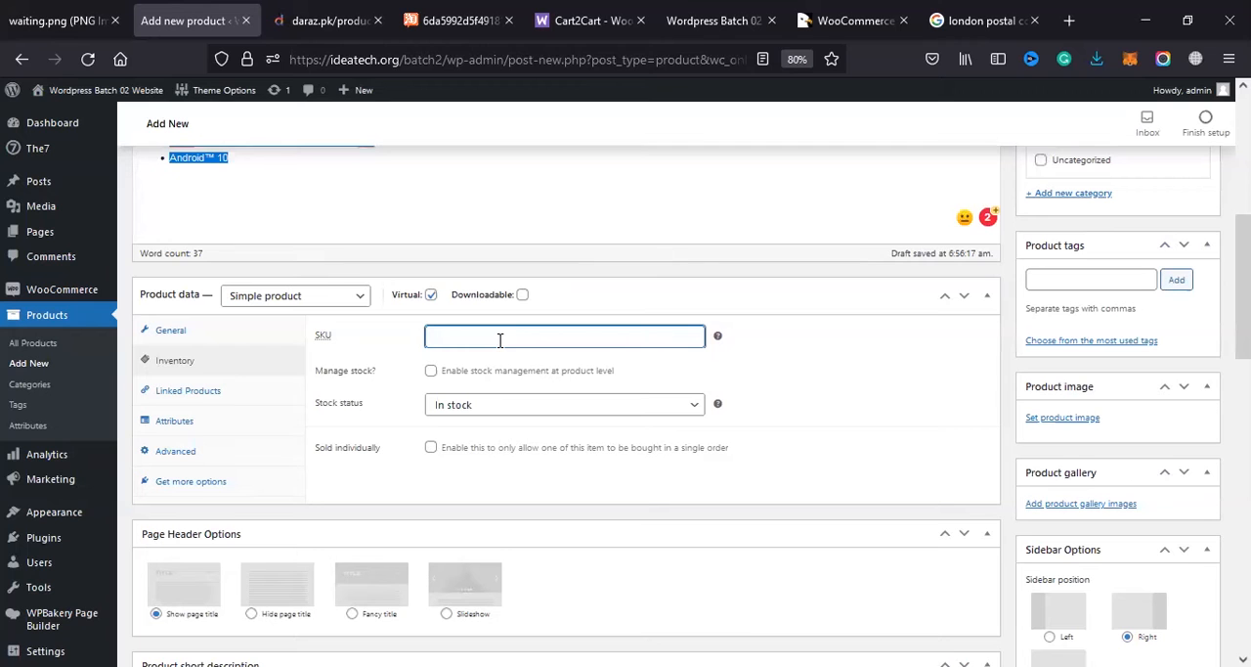
{"action": "left_click", "coordinate": [75, 11]}
{"action": "left_click", "coordinate": [330, 10]}
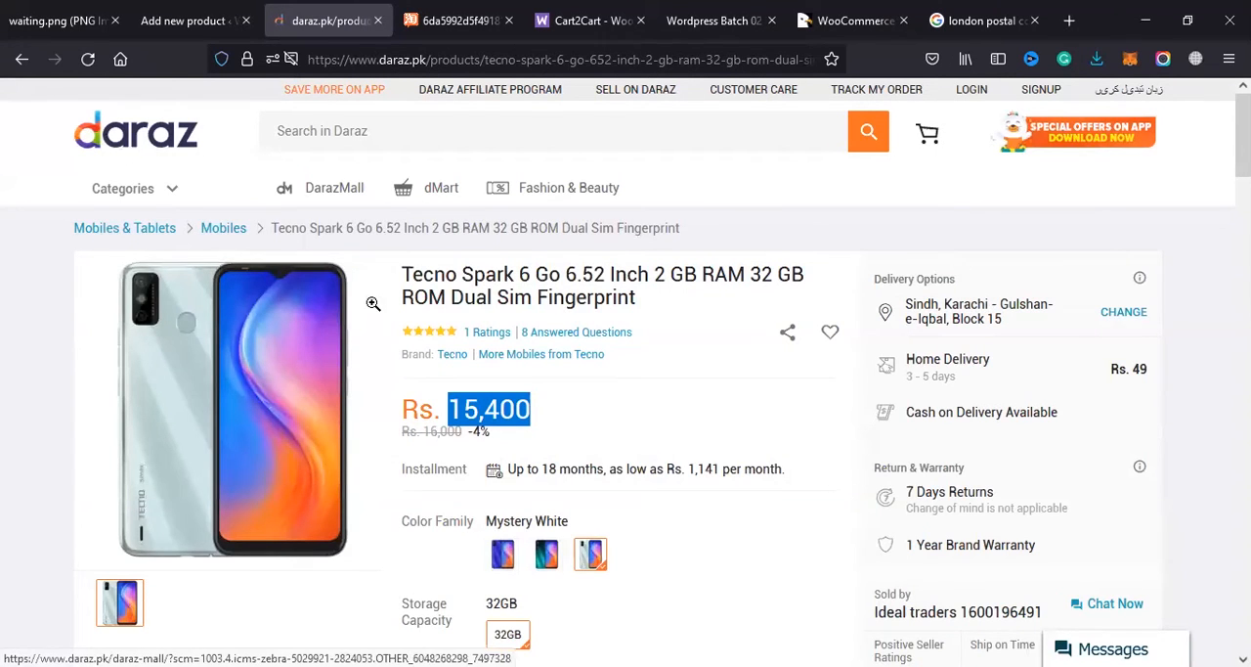
{"action": "scroll", "coordinate": [374, 315], "scroll_direction": "down", "scroll_amount": 2}
{"action": "scroll", "coordinate": [332, 242], "scroll_direction": "up", "scroll_amount": 2}
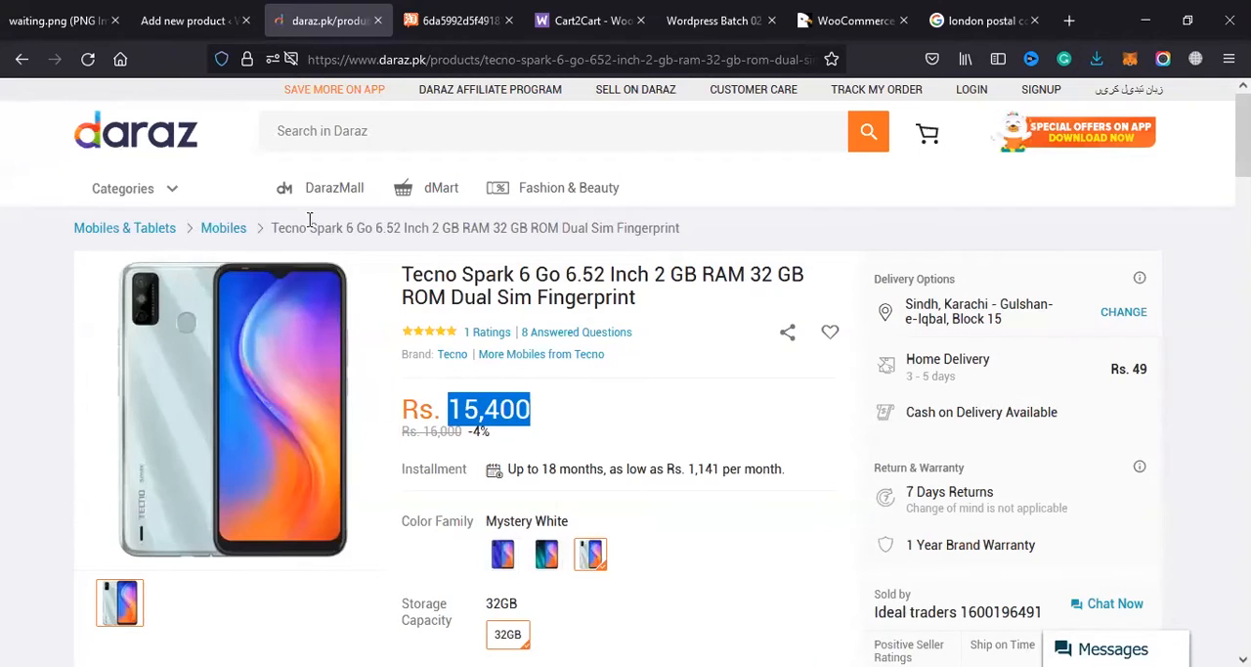
{"action": "left_click", "coordinate": [224, 22]}
{"action": "type", "text": "ts"}
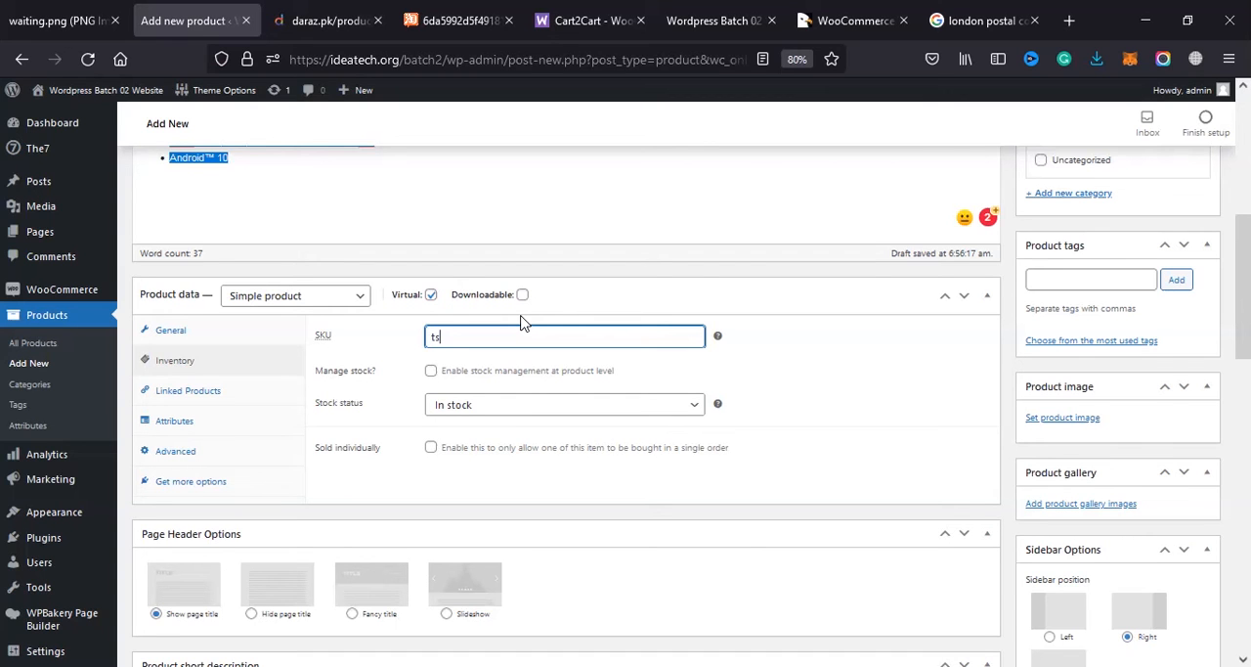
Step: Check the storage size in the Daraz listing and append 32 to the SKU
{"action": "left_click", "coordinate": [328, 21]}
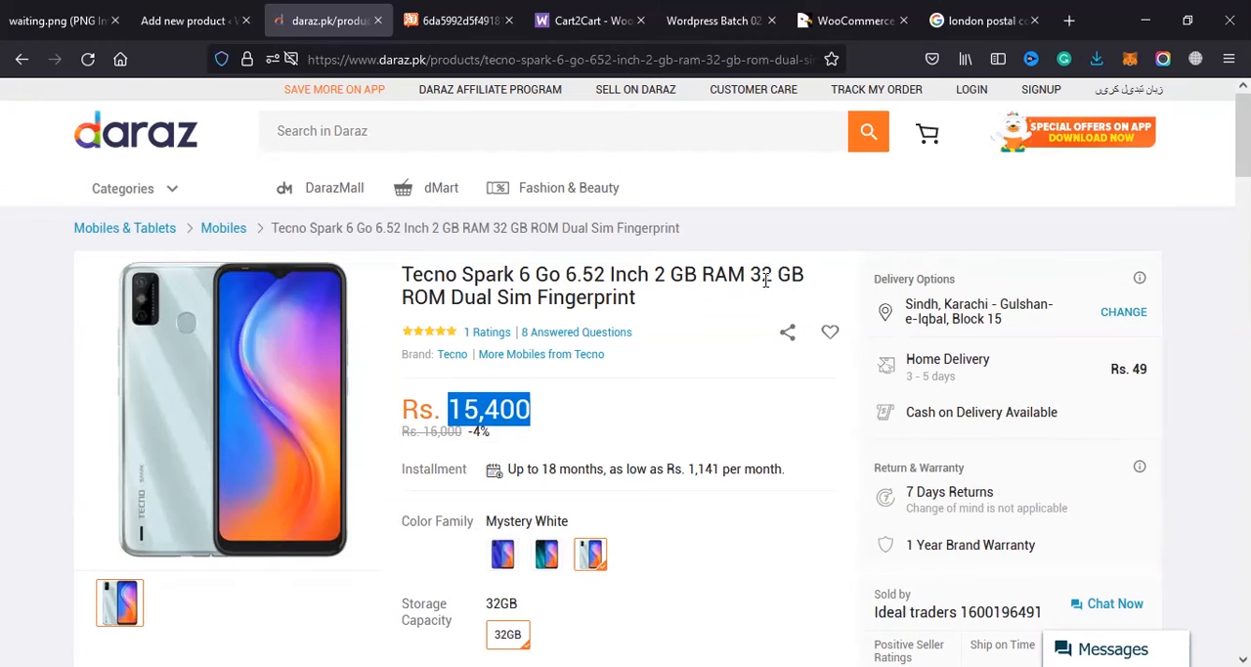
{"action": "left_click", "coordinate": [186, 20]}
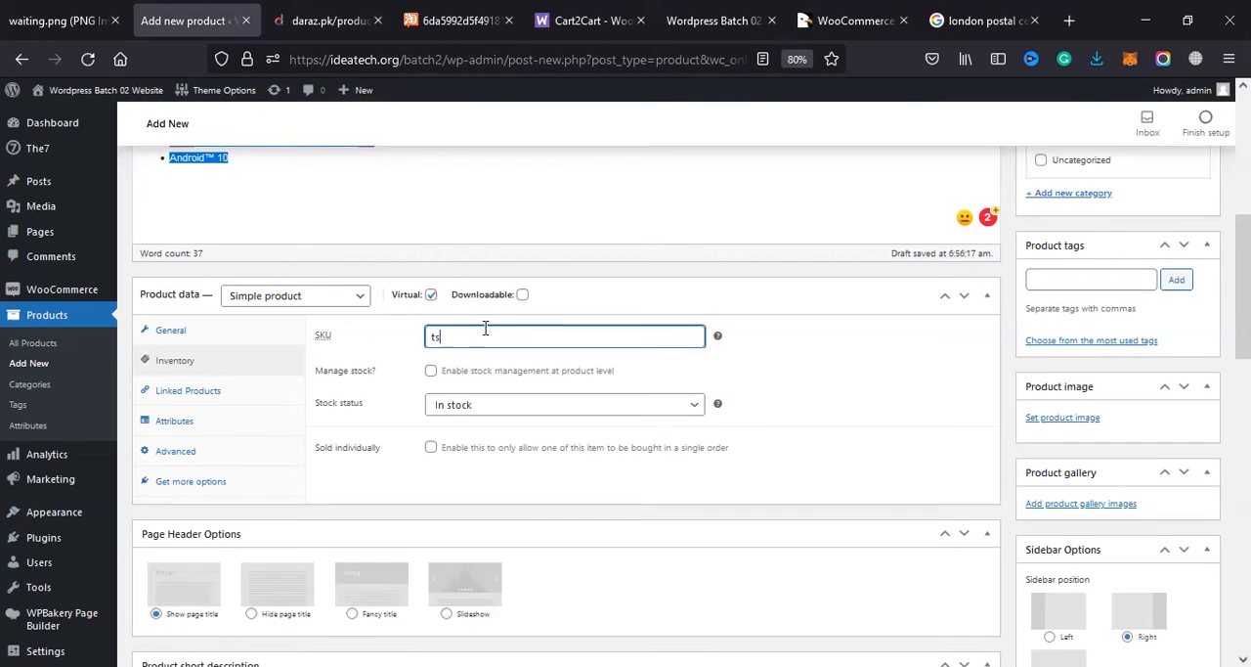
{"action": "type", "text": "32"}
Step: Check the phone's colour options on the Daraz page and append aquablue to the SKU
{"action": "key", "text": "ctrl+Tab"}
{"action": "scroll", "coordinate": [528, 437], "scroll_direction": "down", "scroll_amount": 2}
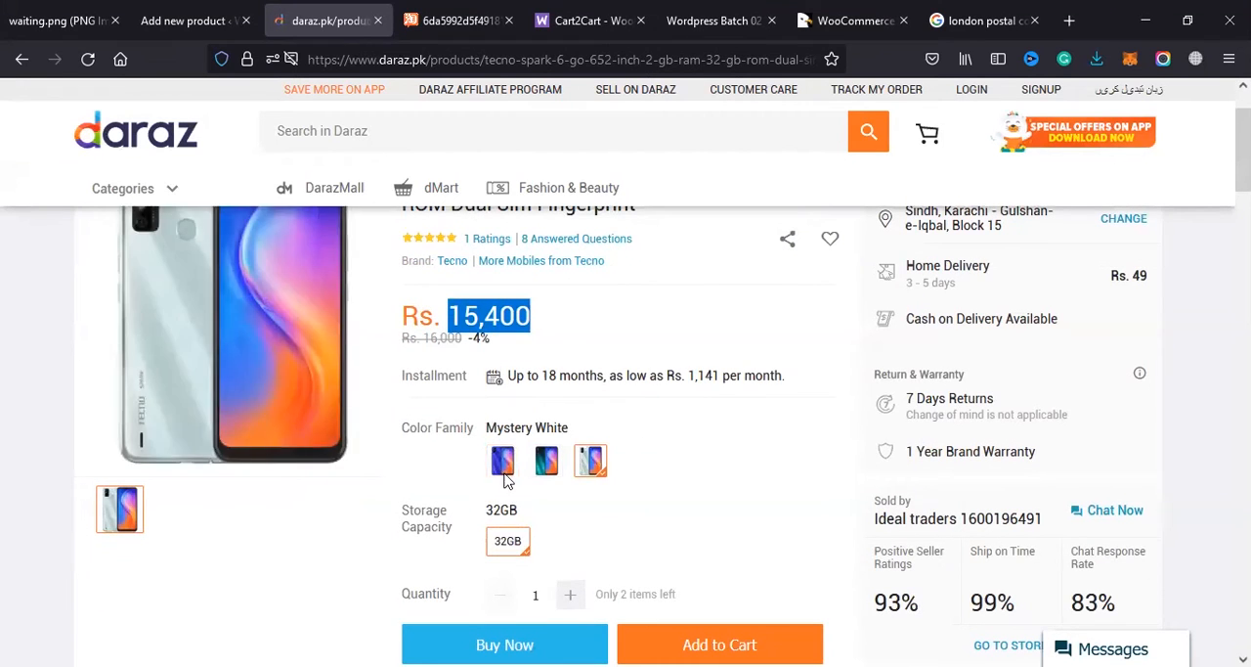
{"action": "left_click", "coordinate": [545, 453]}
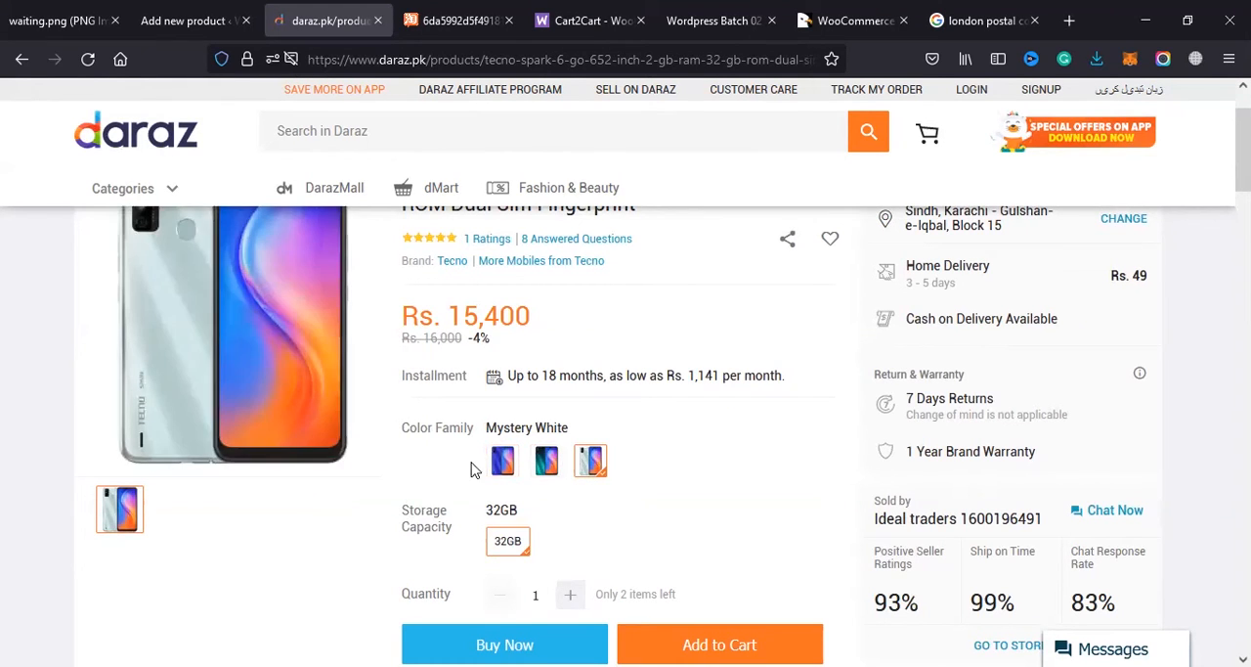
{"action": "left_click", "coordinate": [234, 8]}
{"action": "type", "text": "a"}
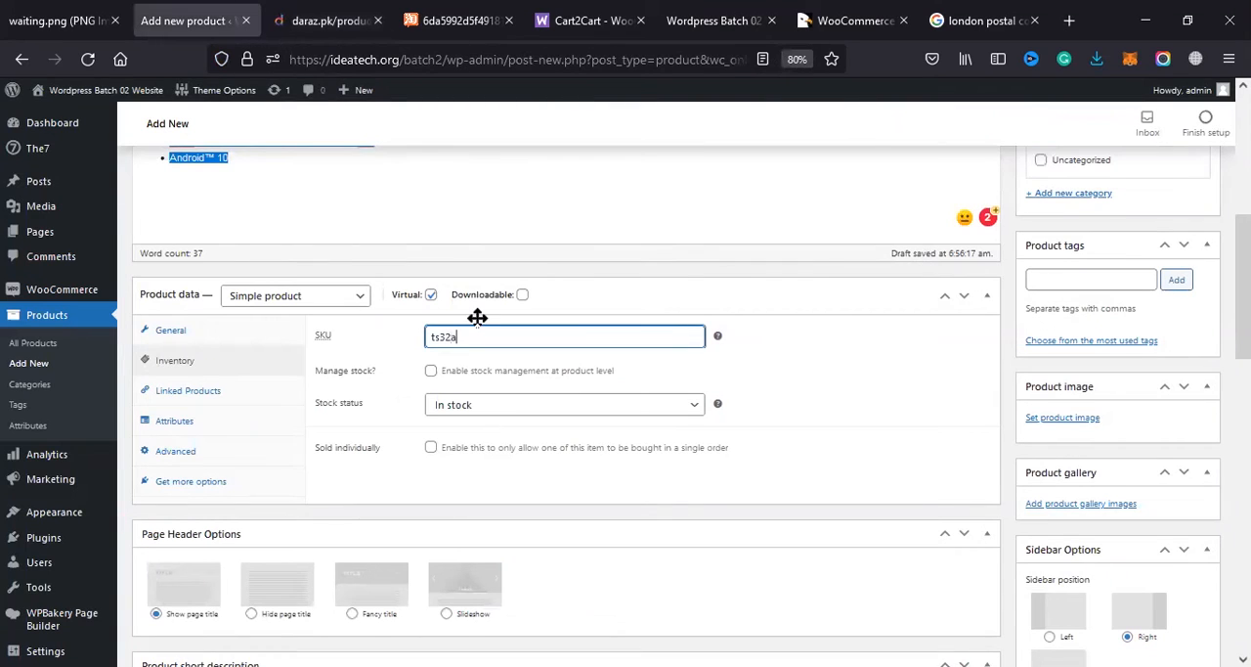
{"action": "type", "text": "b"}
{"action": "key", "text": "BackSpace"}
{"action": "key", "text": "BackSpace"}
{"action": "type", "text": "aquablue"}
Step: Look through the phone's other colour variants on the Daraz page and return to the product form
{"action": "left_click", "coordinate": [323, 19]}
{"action": "left_click", "coordinate": [504, 465]}
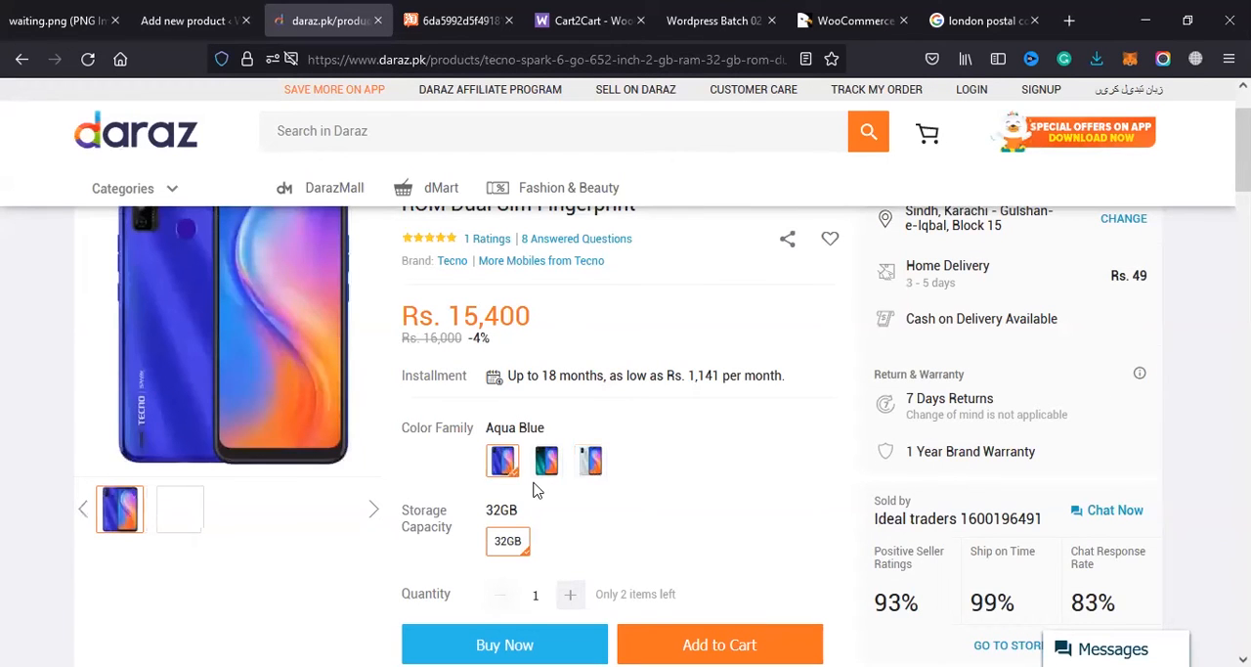
{"action": "left_click", "coordinate": [593, 460]}
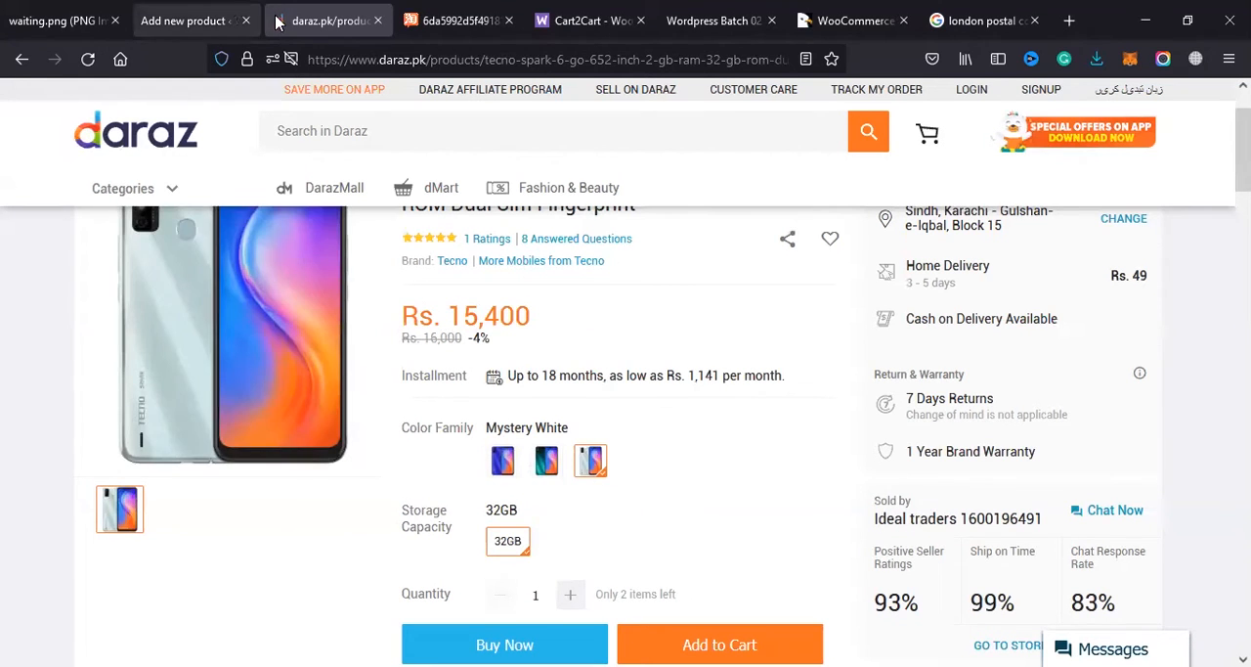
{"action": "left_click", "coordinate": [233, 13]}
{"action": "left_click", "coordinate": [342, 21]}
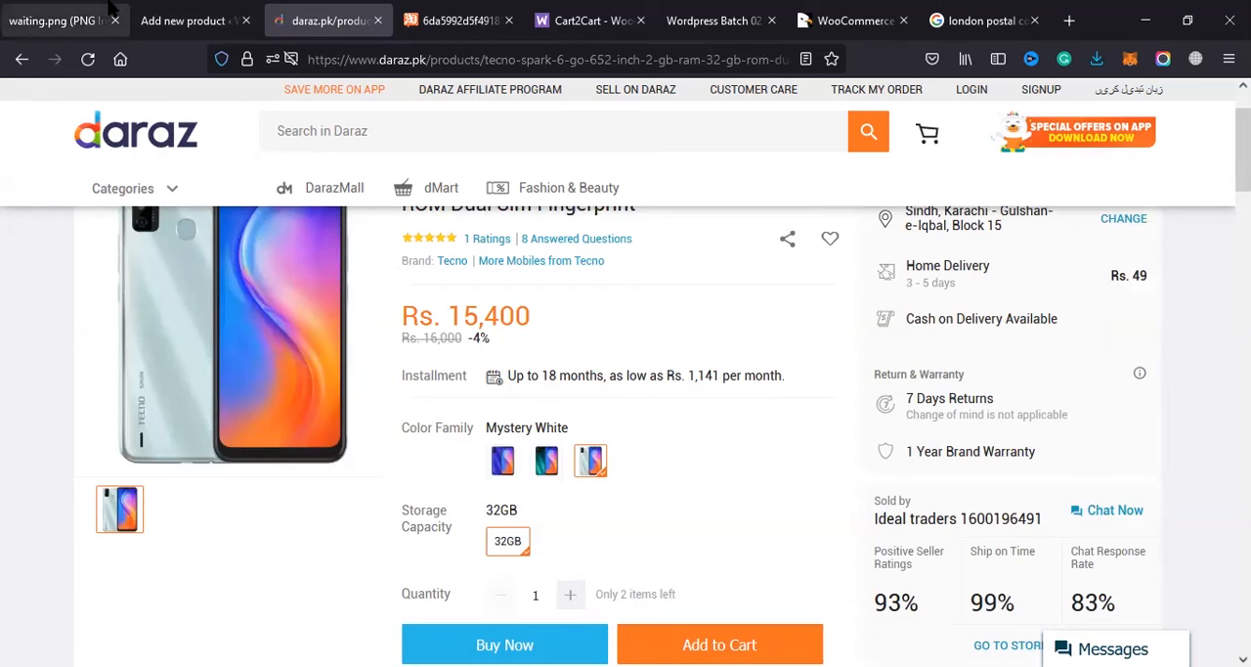
{"action": "left_click", "coordinate": [185, 20]}
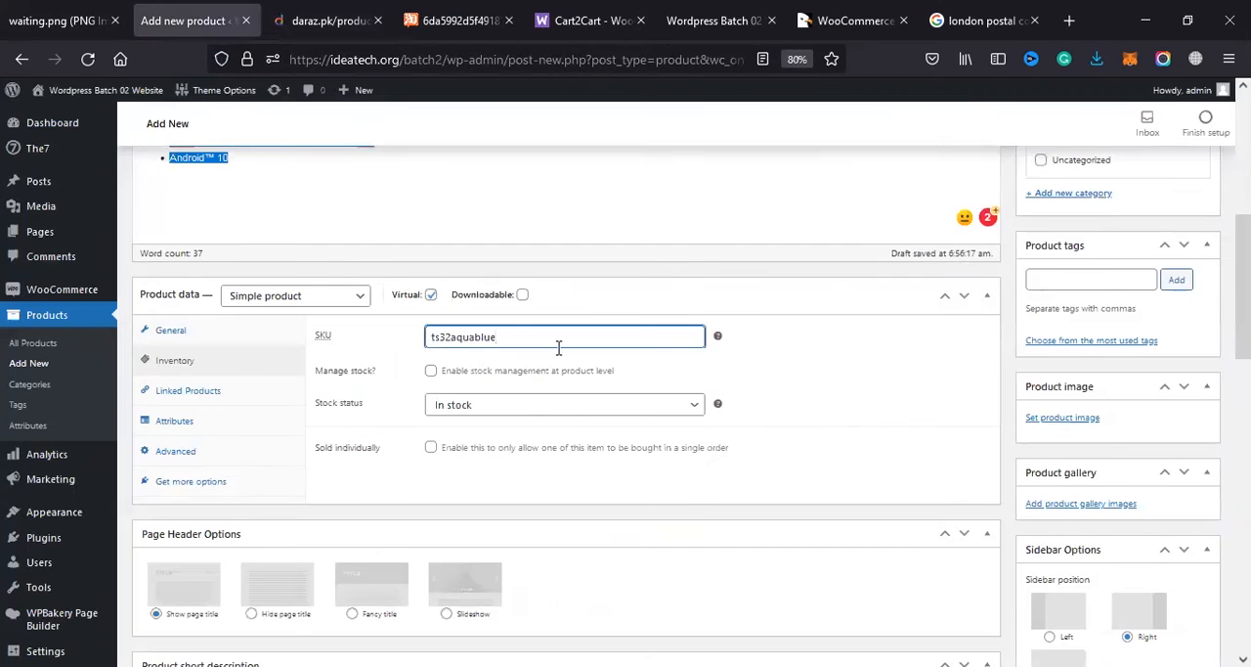
Step: Replace the SKU's colour suffix, trying black and yellow variants, and leave the SKU as ts32y
{"action": "left_click_drag", "start_coordinate": [516, 337], "coordinate": [459, 337]}
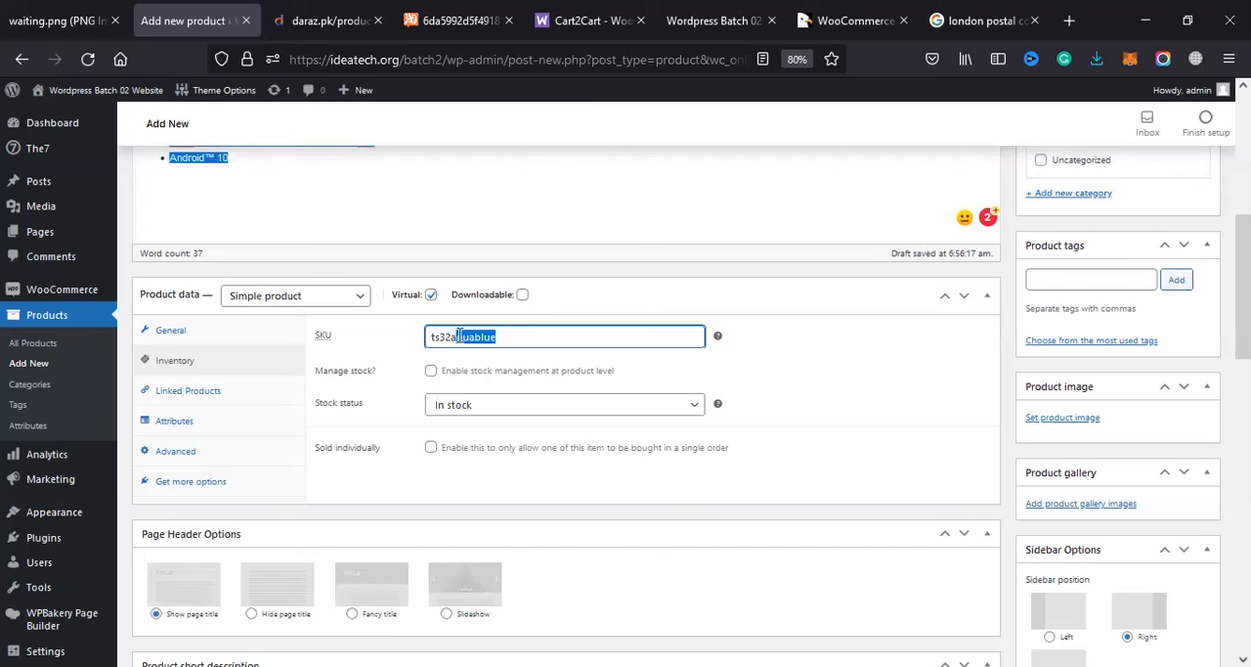
{"action": "left_click", "coordinate": [448, 335]}
{"action": "left_click_drag", "start_coordinate": [453, 337], "coordinate": [554, 359]}
{"action": "type", "text": "black"}
{"action": "key", "text": "BackSpace"}
{"action": "key", "text": "BackSpace"}
{"action": "key", "text": "BackSpace"}
{"action": "key", "text": "BackSpace"}
{"action": "key", "text": "BackSpace"}
{"action": "type", "text": "yello"}
{"action": "key", "text": "BackSpace"}
{"action": "key", "text": "BackSpace"}
{"action": "key", "text": "BackSpace"}
{"action": "key", "text": "ctrl+a"}
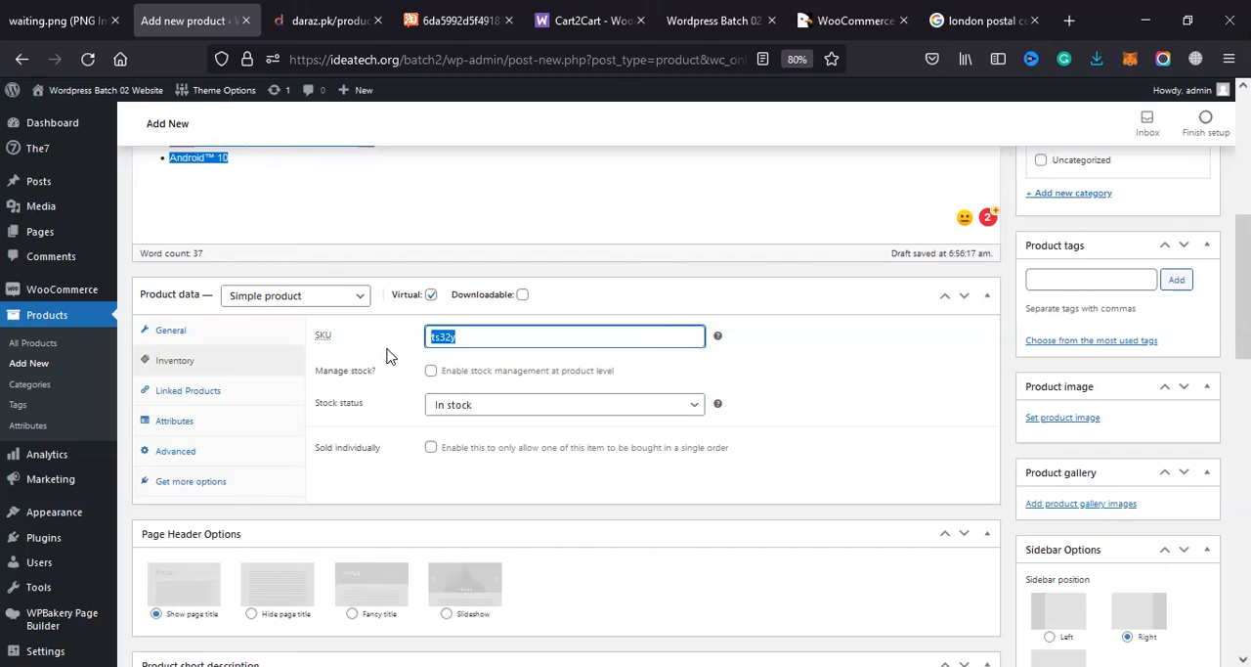
Step: Examine the product-level stock management options, such as stock quantity and backorders, and leave stock management off
{"action": "left_click", "coordinate": [431, 372]}
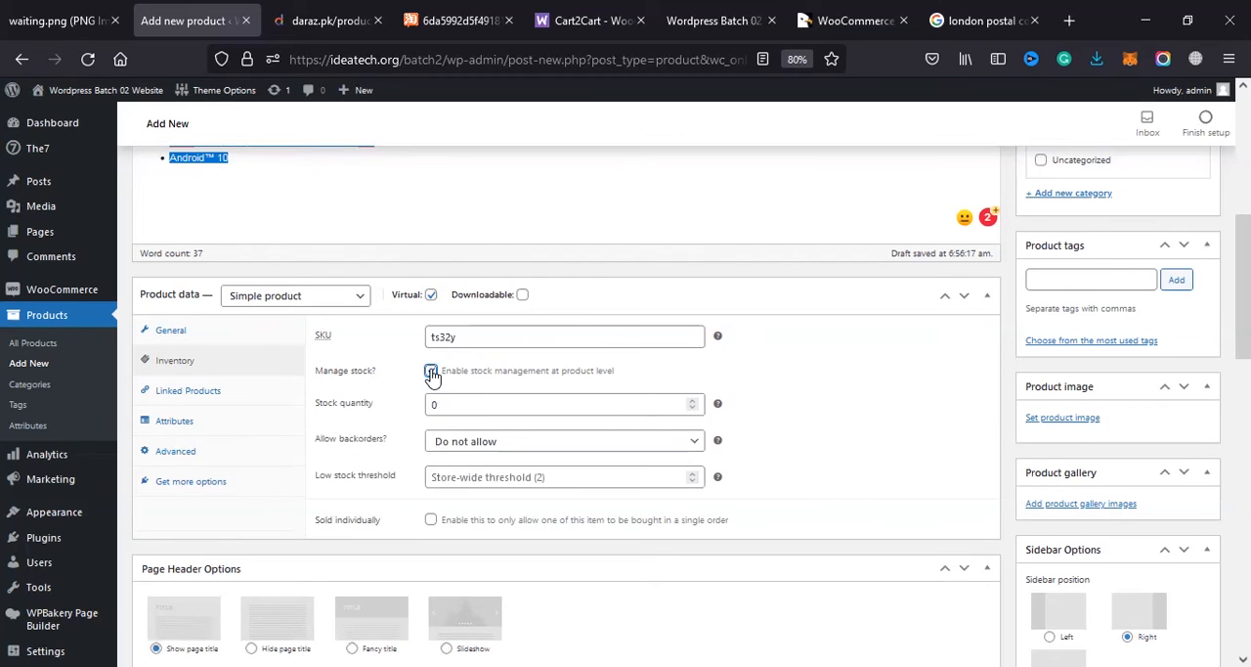
{"action": "left_click", "coordinate": [431, 373]}
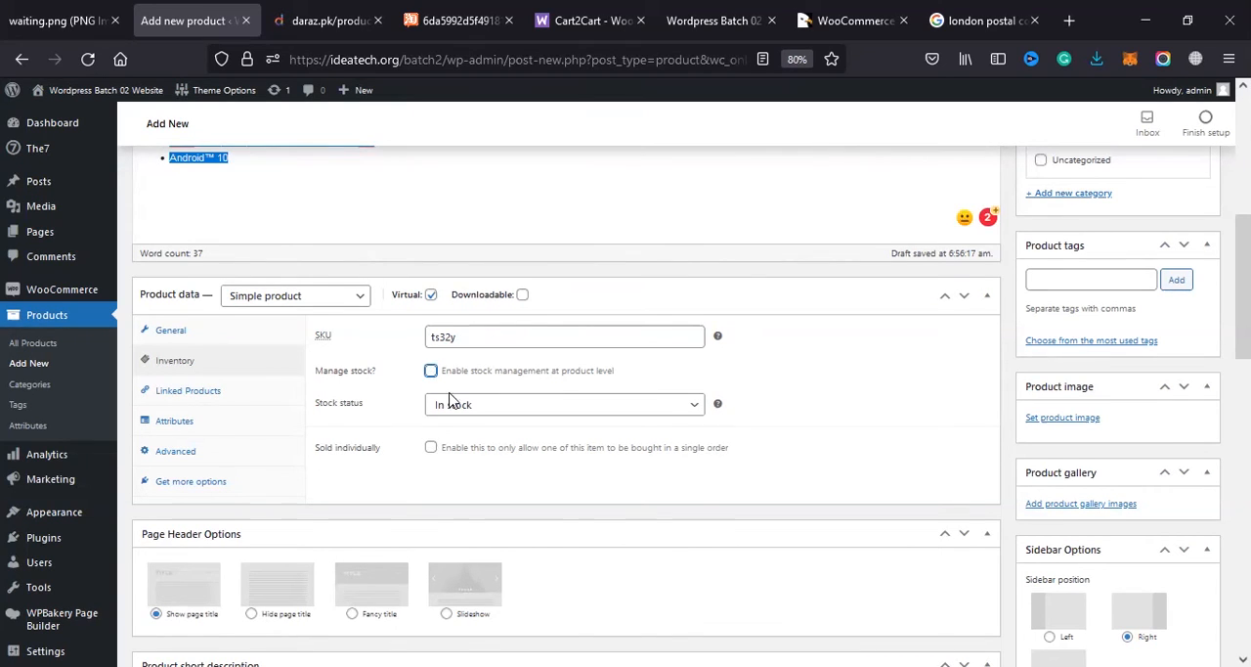
{"action": "left_click", "coordinate": [431, 371]}
{"action": "left_click", "coordinate": [478, 406]}
{"action": "left_click_drag", "start_coordinate": [459, 399], "coordinate": [386, 386]}
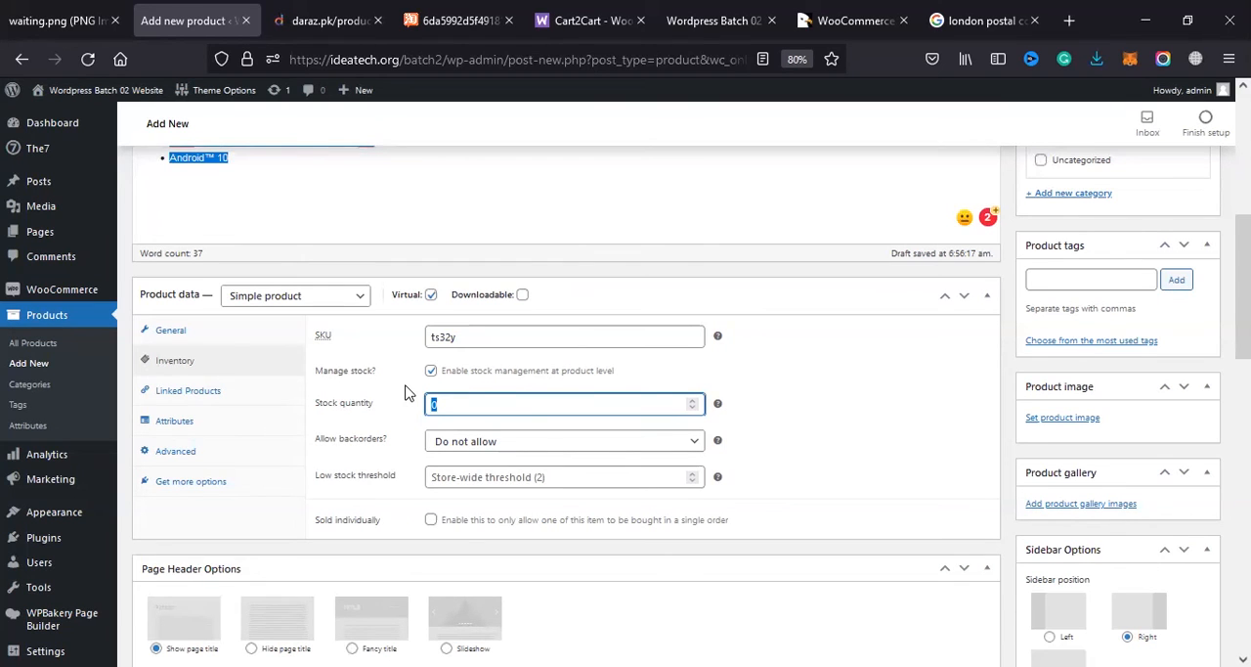
{"action": "left_click", "coordinate": [429, 379]}
{"action": "left_click", "coordinate": [429, 375]}
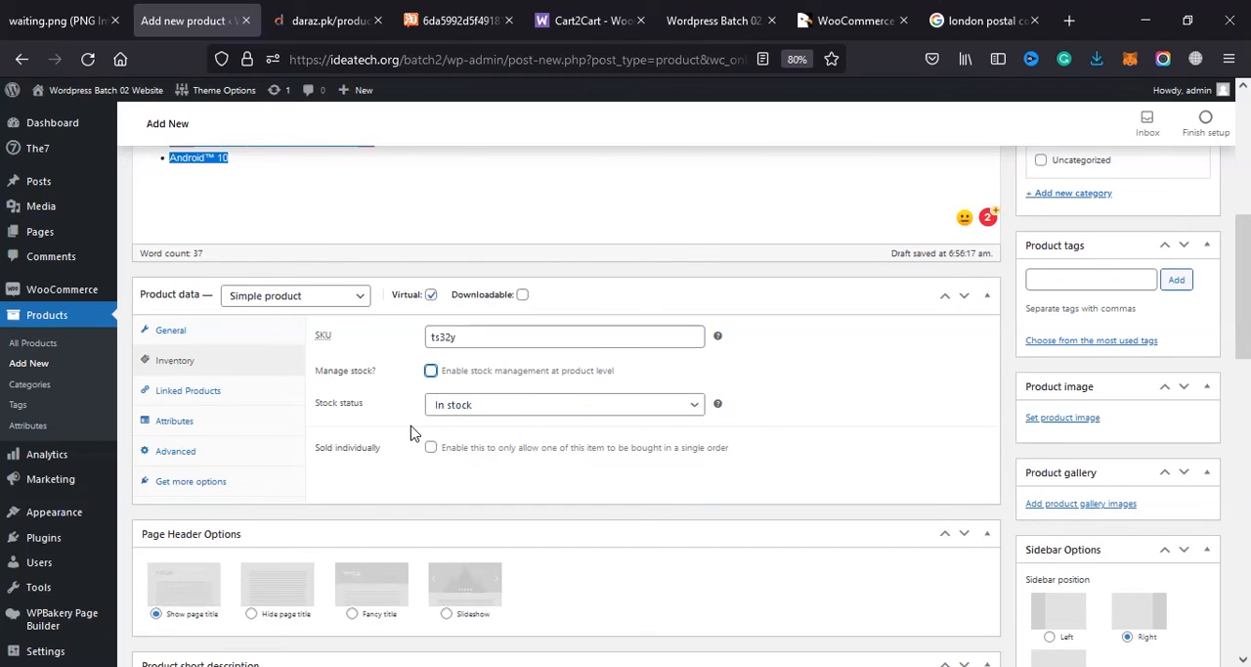
Step: Review the stock status choices, keeping In stock, and enable Sold individually to limit orders to one item
{"action": "left_click", "coordinate": [455, 411]}
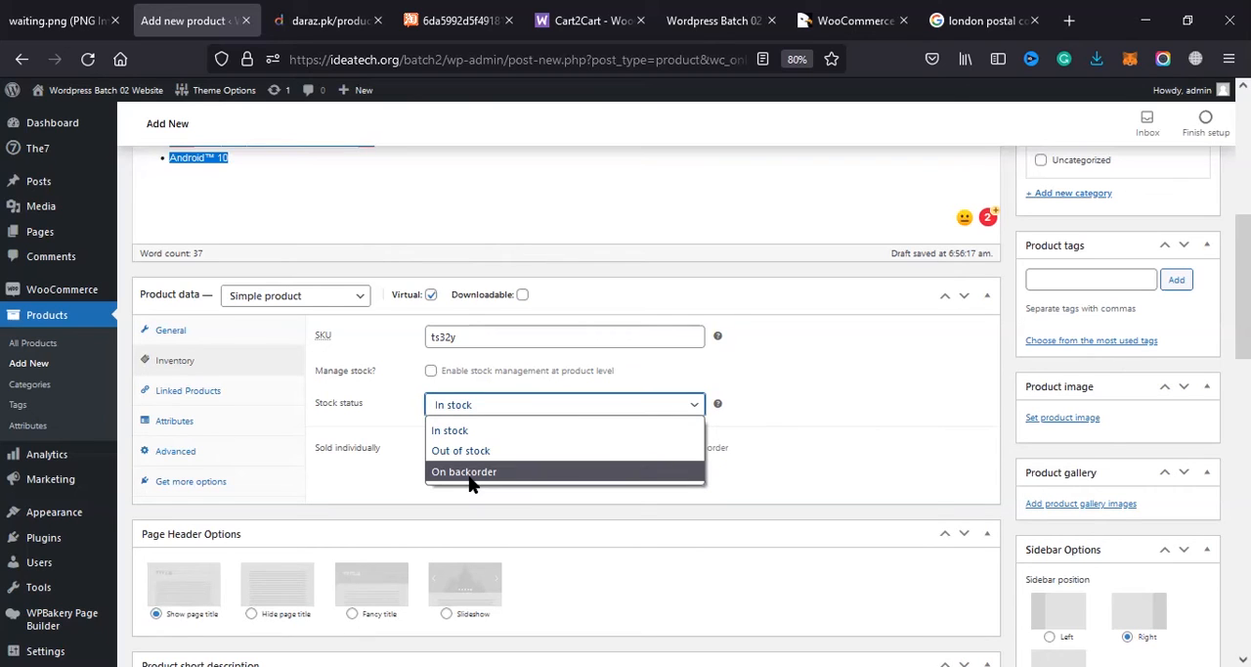
{"action": "left_click", "coordinate": [368, 456]}
{"action": "left_click_drag", "start_coordinate": [451, 448], "coordinate": [514, 486]}
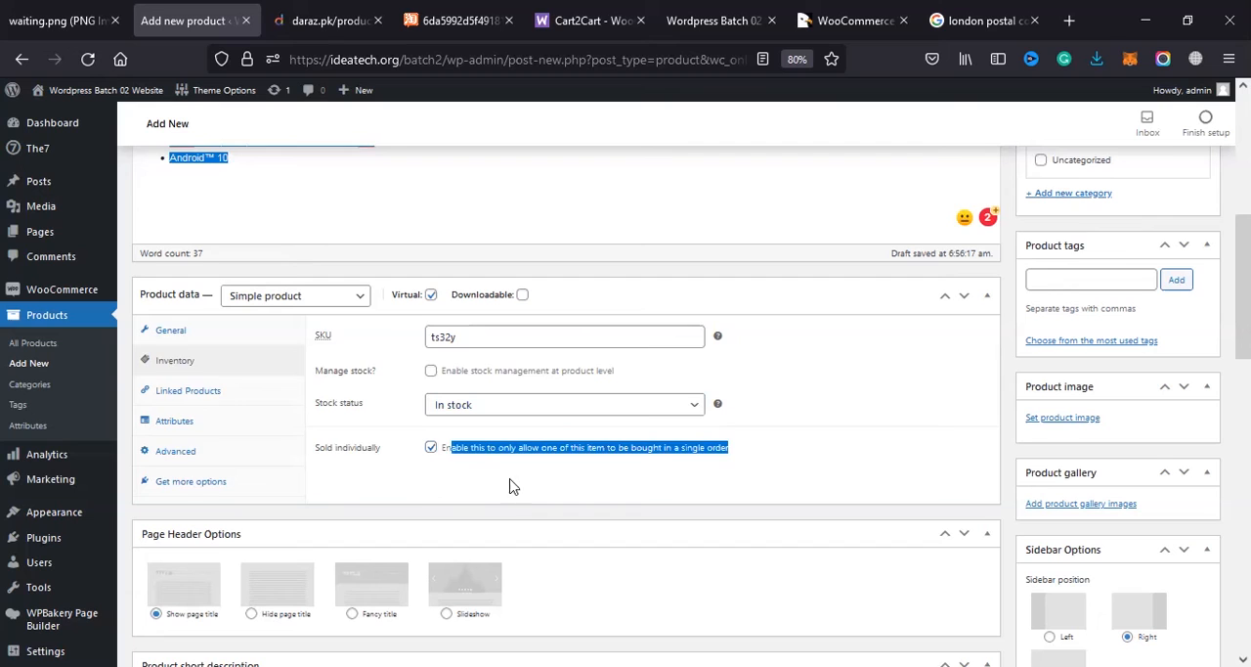
{"action": "left_click", "coordinate": [474, 467]}
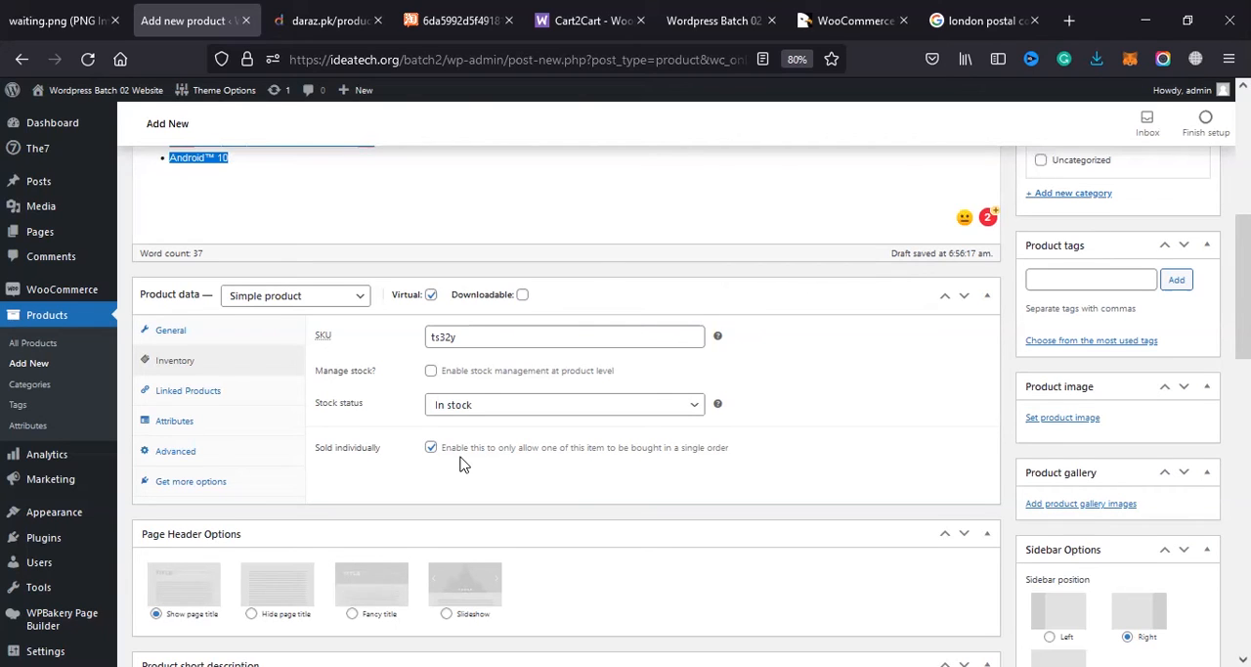
Step: Review the product's linked products, attributes, advanced settings and additional extension options
{"action": "left_click", "coordinate": [176, 396]}
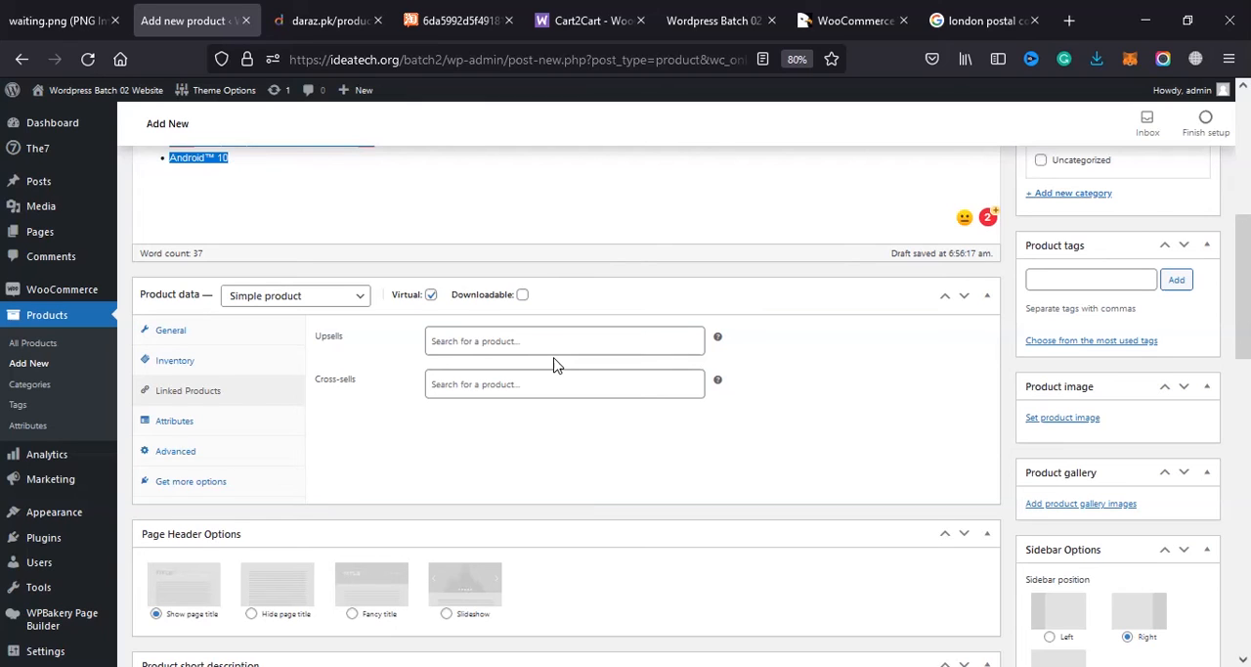
{"action": "left_click", "coordinate": [262, 425]}
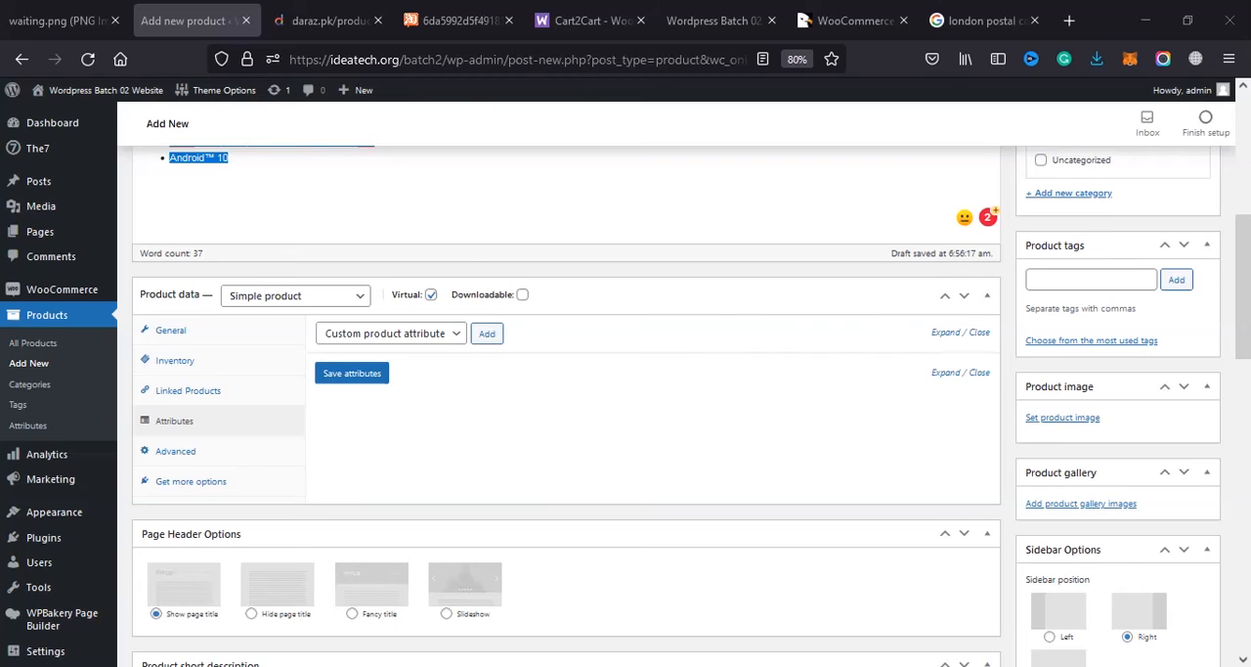
{"action": "left_click", "coordinate": [168, 465]}
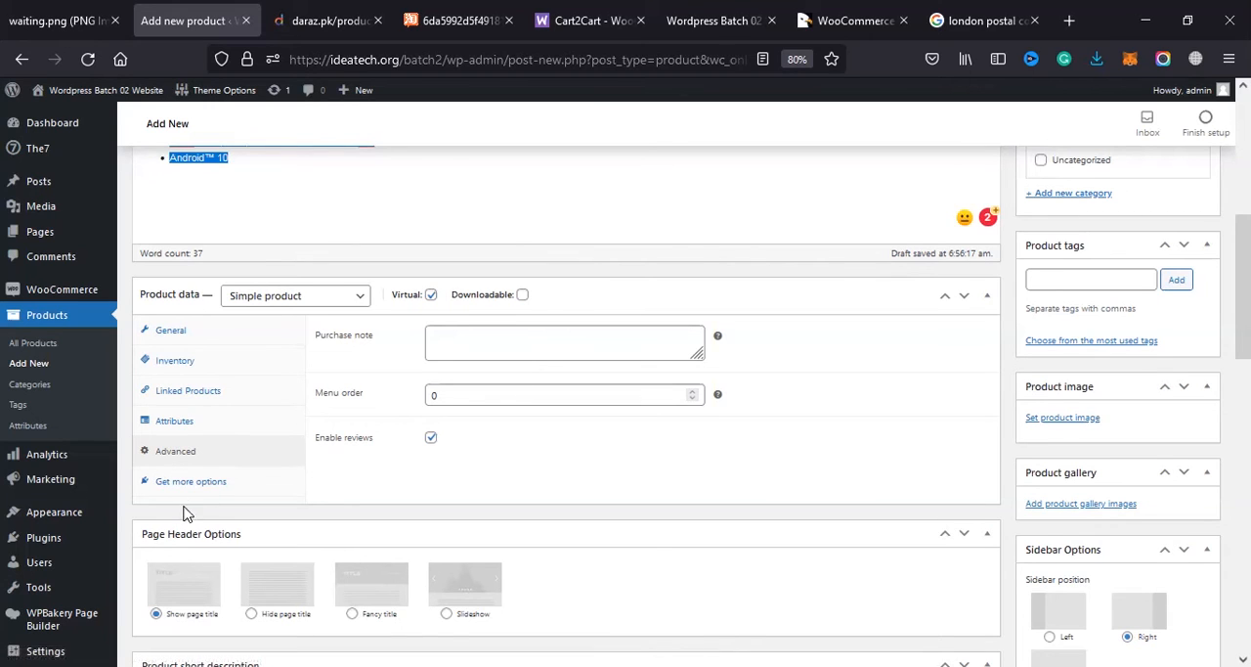
{"action": "left_click", "coordinate": [192, 482]}
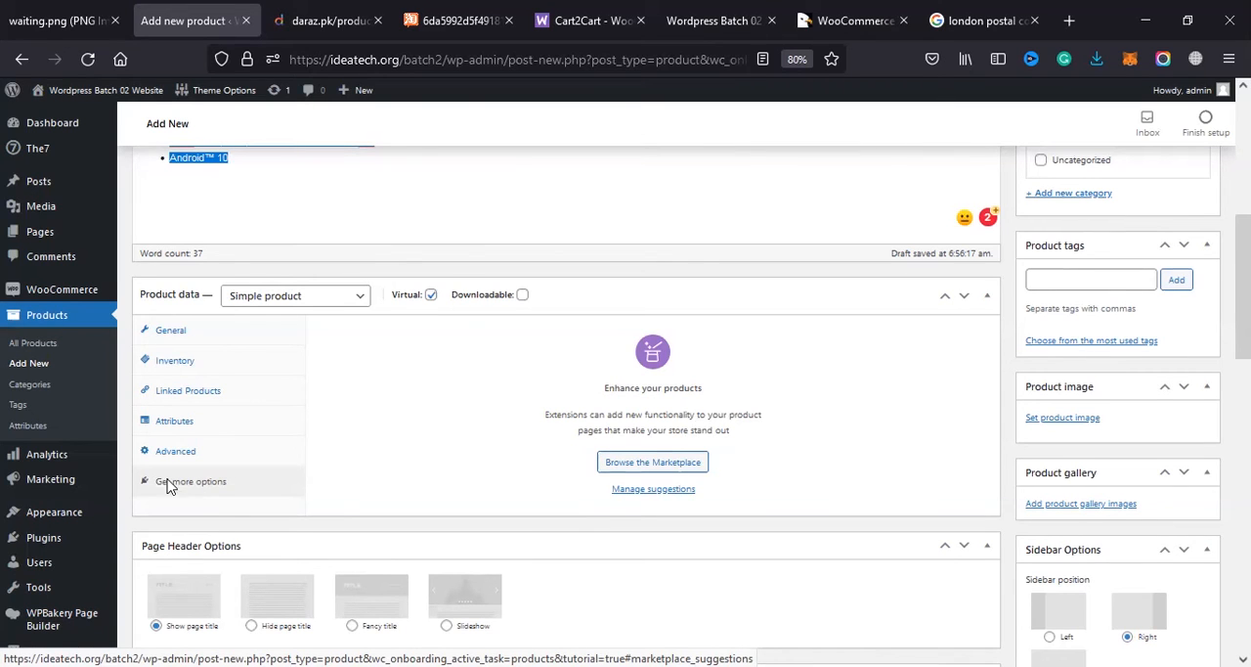
Step: Try to paste the copied text into the product short description and undo the paste
{"action": "scroll", "coordinate": [294, 440], "scroll_direction": "down", "scroll_amount": 5}
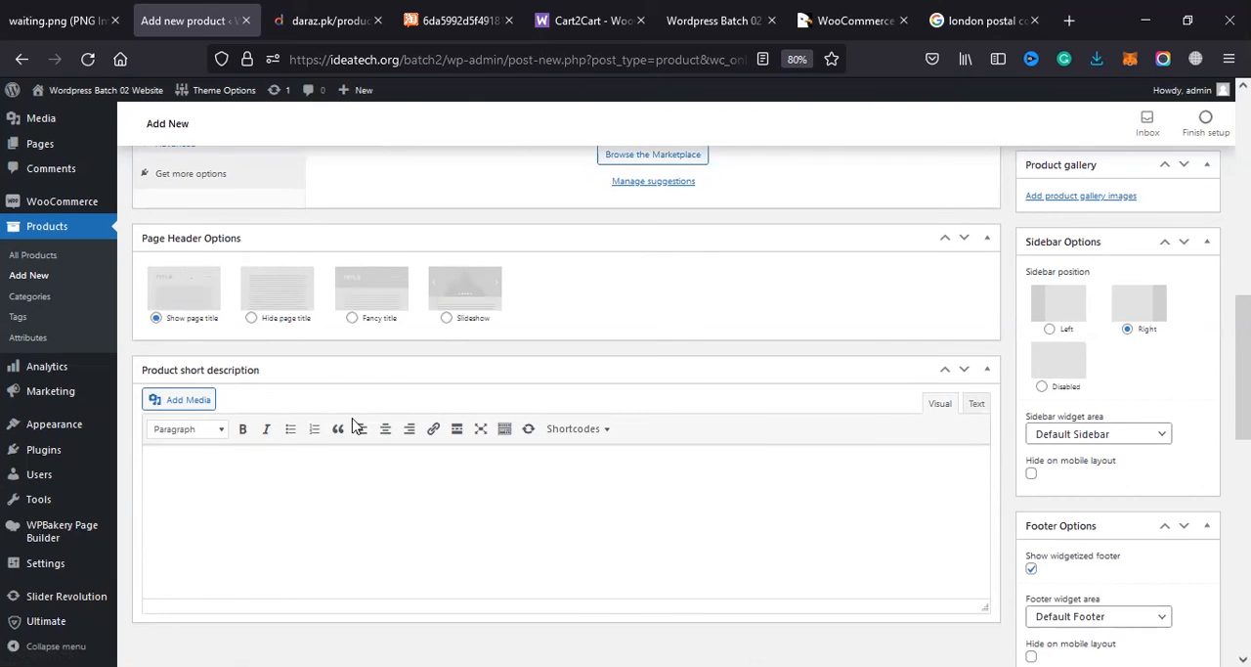
{"action": "scroll", "coordinate": [322, 447], "scroll_direction": "up", "scroll_amount": 1}
{"action": "scroll", "coordinate": [322, 447], "scroll_direction": "down", "scroll_amount": 2}
{"action": "left_click", "coordinate": [214, 452]}
{"action": "type", "text": "15,499"}
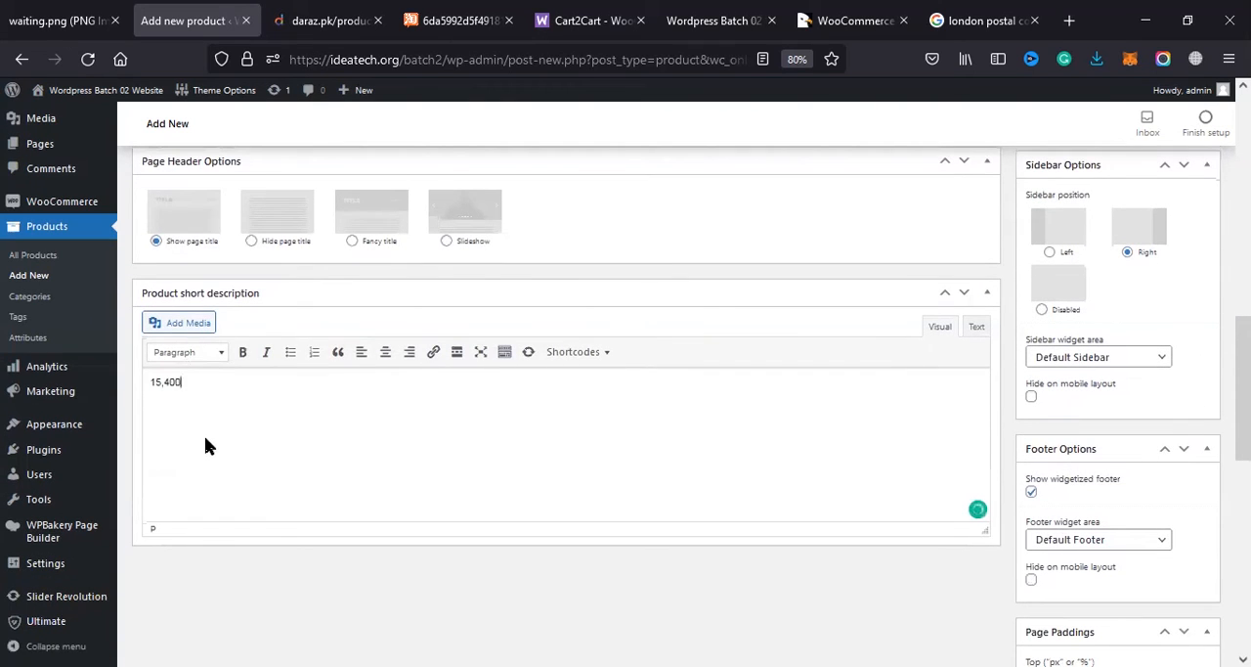
{"action": "key", "text": "ctrl+z"}
Step: Copy the first four specification bullets, PowerVR GE8320 through 5000mAh Battery, from the product description into the product short description
{"action": "scroll", "coordinate": [405, 483], "scroll_direction": "up", "scroll_amount": 3}
{"action": "scroll", "coordinate": [396, 420], "scroll_direction": "up", "scroll_amount": 7}
{"action": "scroll", "coordinate": [396, 419], "scroll_direction": "up", "scroll_amount": 4}
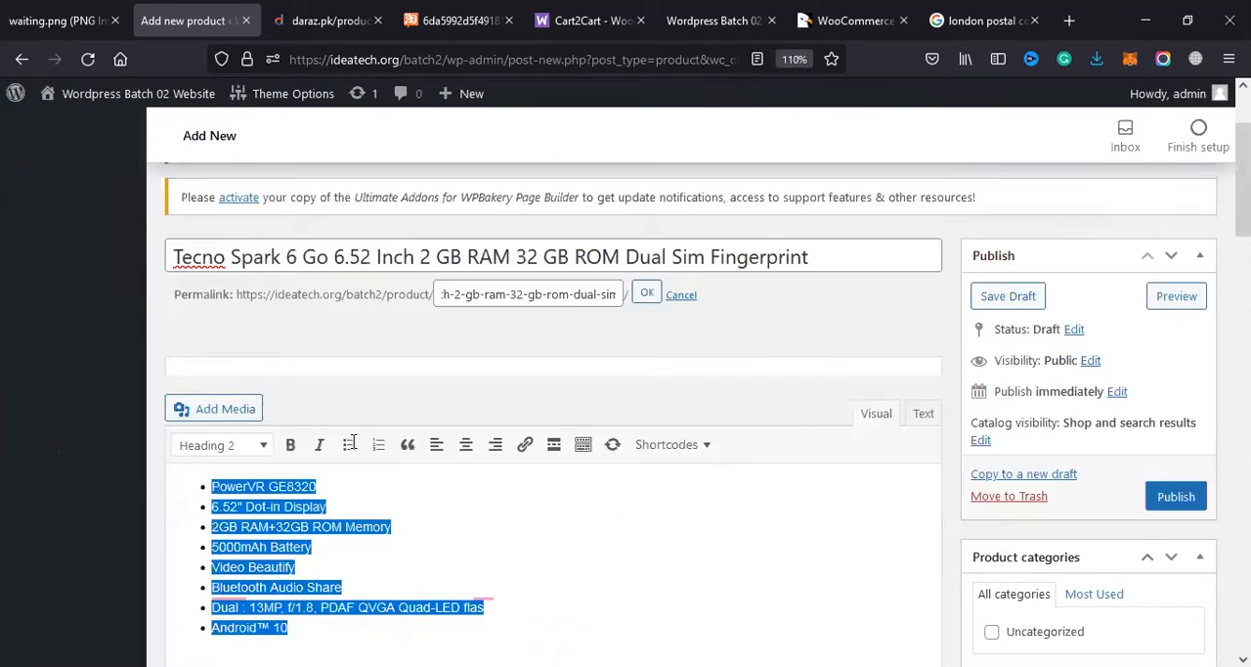
{"action": "scroll", "coordinate": [352, 443], "scroll_direction": "down", "scroll_amount": 2}
{"action": "left_click", "coordinate": [313, 401]}
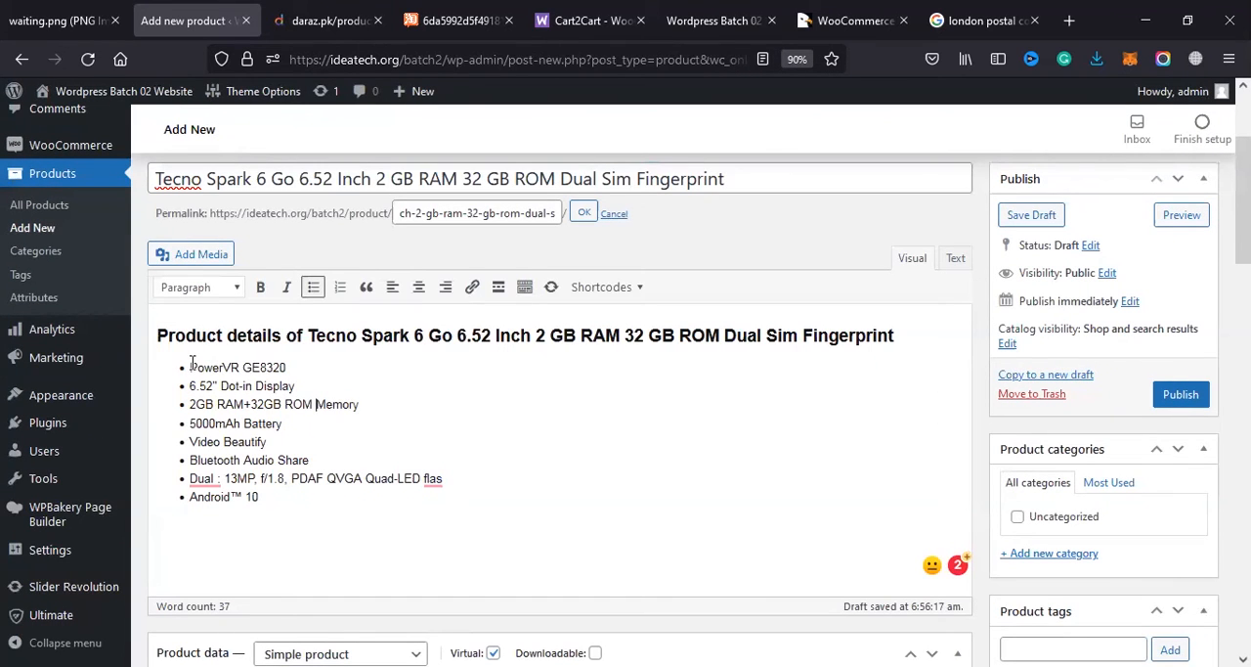
{"action": "left_click_drag", "start_coordinate": [283, 424], "coordinate": [235, 404]}
{"action": "left_click_drag", "start_coordinate": [176, 363], "coordinate": [178, 363]}
{"action": "key", "text": "ctrl+c"}
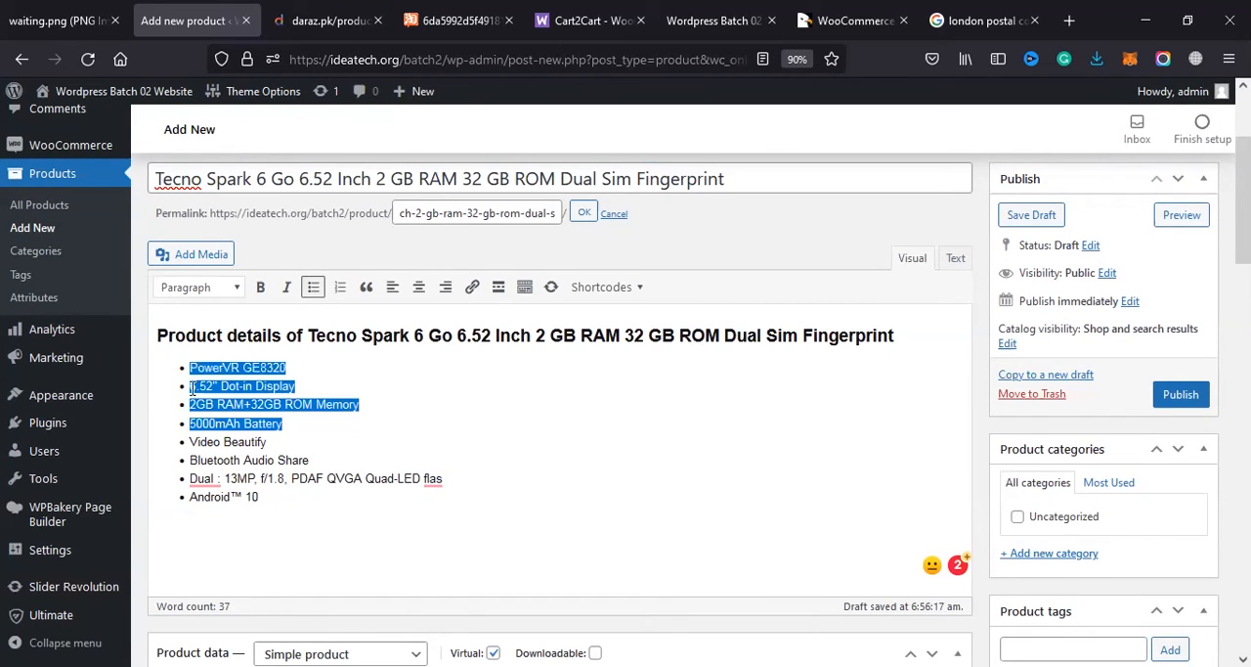
{"action": "scroll", "coordinate": [225, 404], "scroll_direction": "down", "scroll_amount": 15}
{"action": "left_click", "coordinate": [225, 401]}
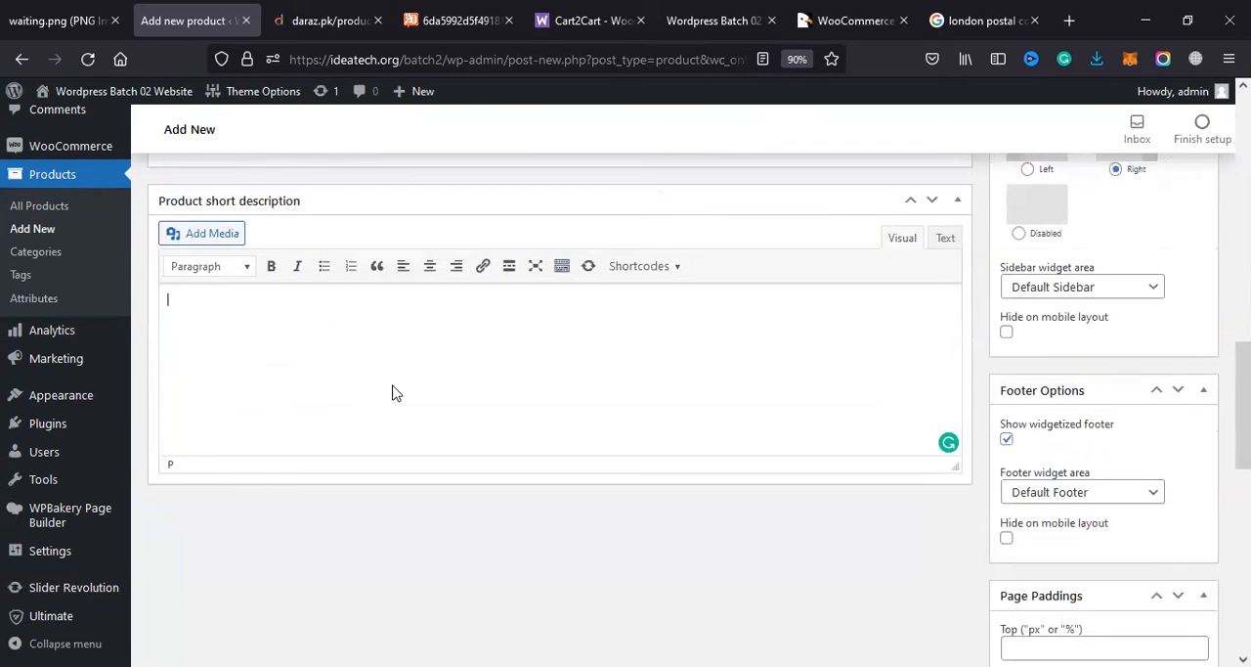
{"action": "key", "text": "ctrl+v"}
Step: Open the product categories page in a separate browser tab and switch to it
{"action": "scroll", "coordinate": [1083, 464], "scroll_direction": "up", "scroll_amount": 10}
{"action": "scroll", "coordinate": [1083, 463], "scroll_direction": "up", "scroll_amount": 3}
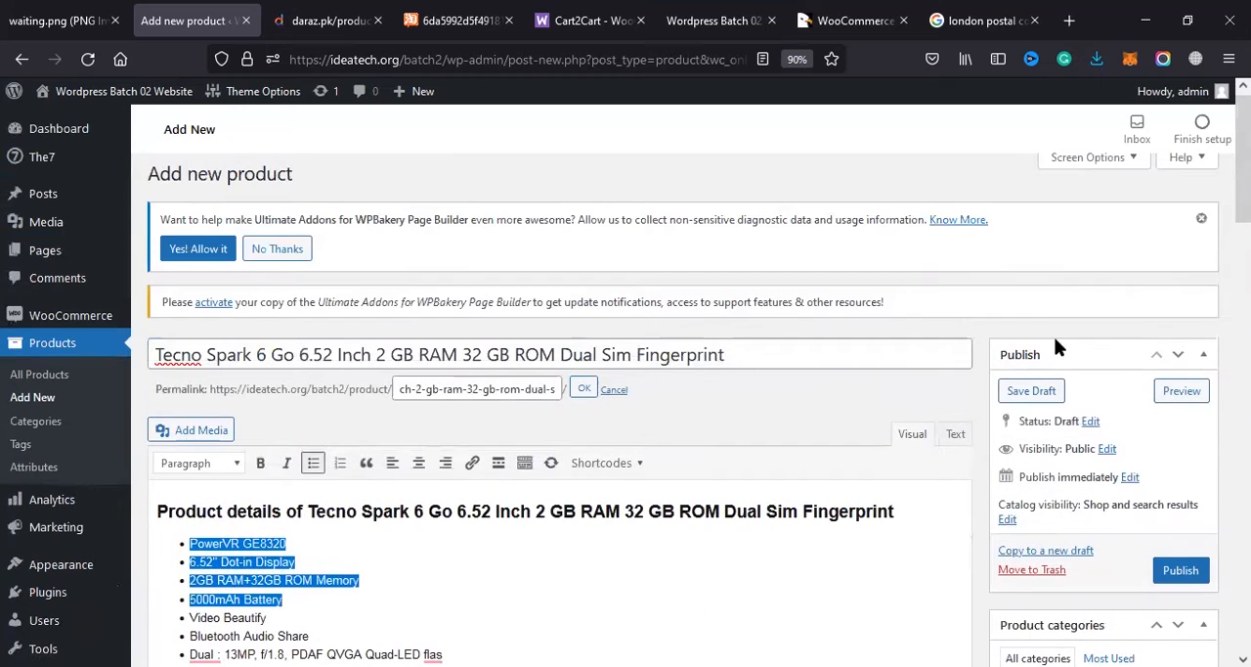
{"action": "scroll", "coordinate": [1011, 391], "scroll_direction": "down", "scroll_amount": 3}
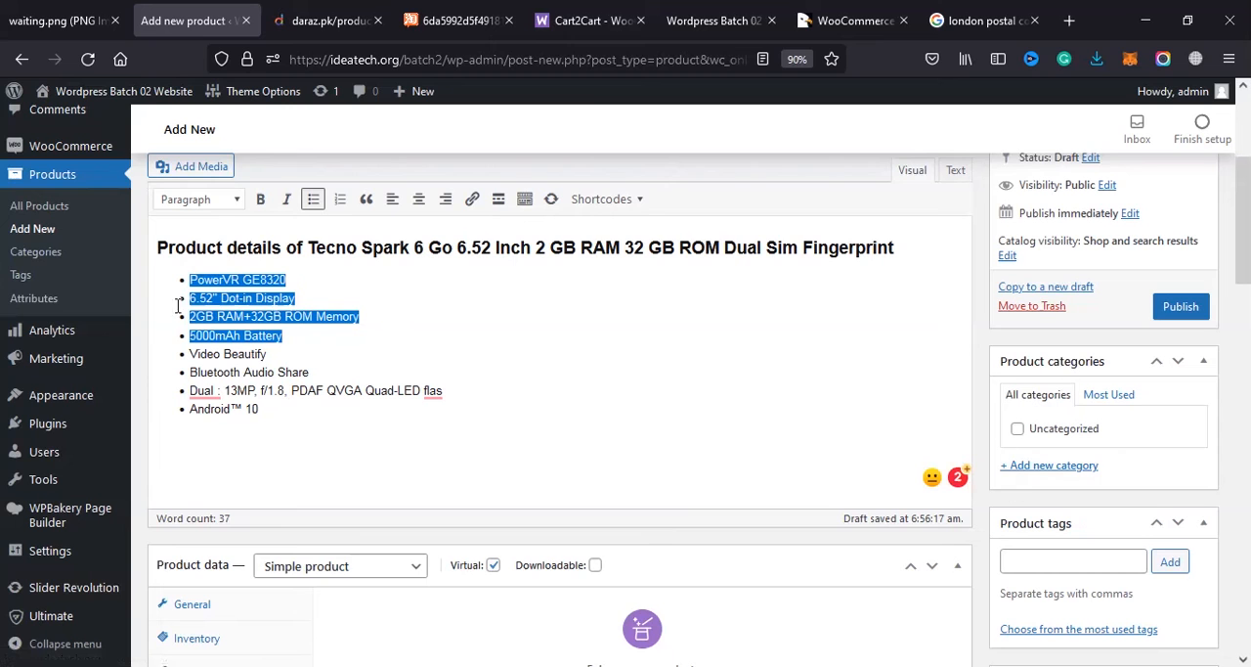
{"action": "right_click", "coordinate": [37, 253]}
{"action": "left_click", "coordinate": [82, 276]}
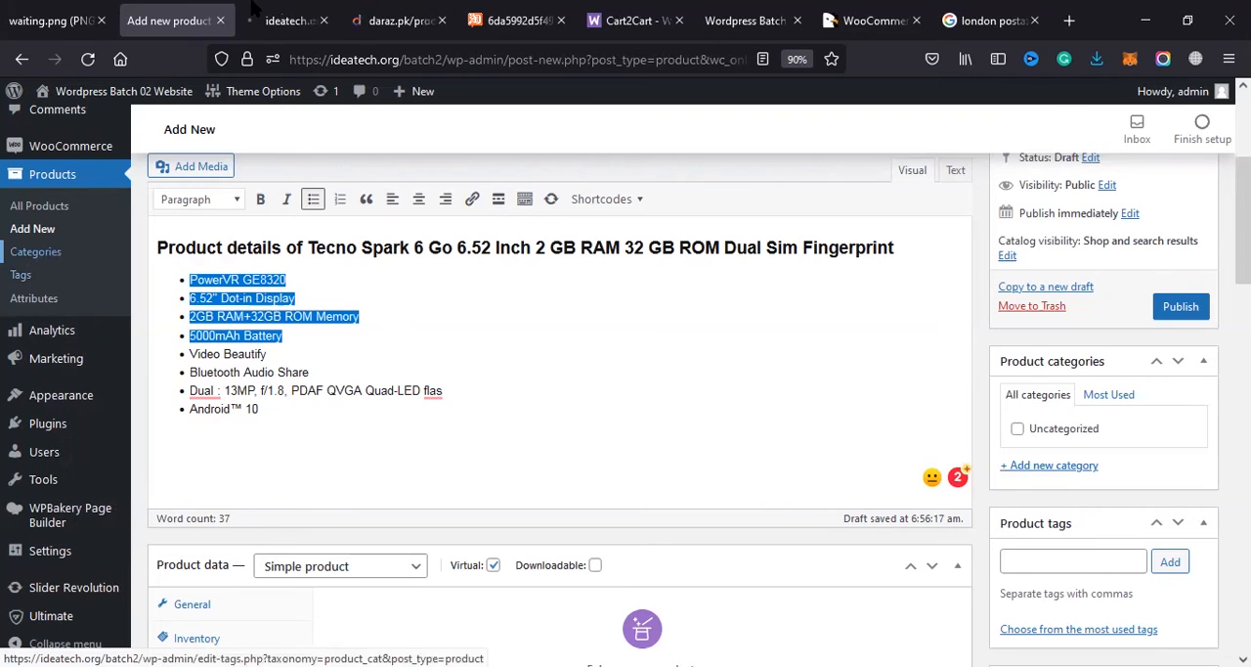
{"action": "left_click", "coordinate": [279, 18]}
{"action": "left_click", "coordinate": [195, 18]}
{"action": "left_click", "coordinate": [256, 18]}
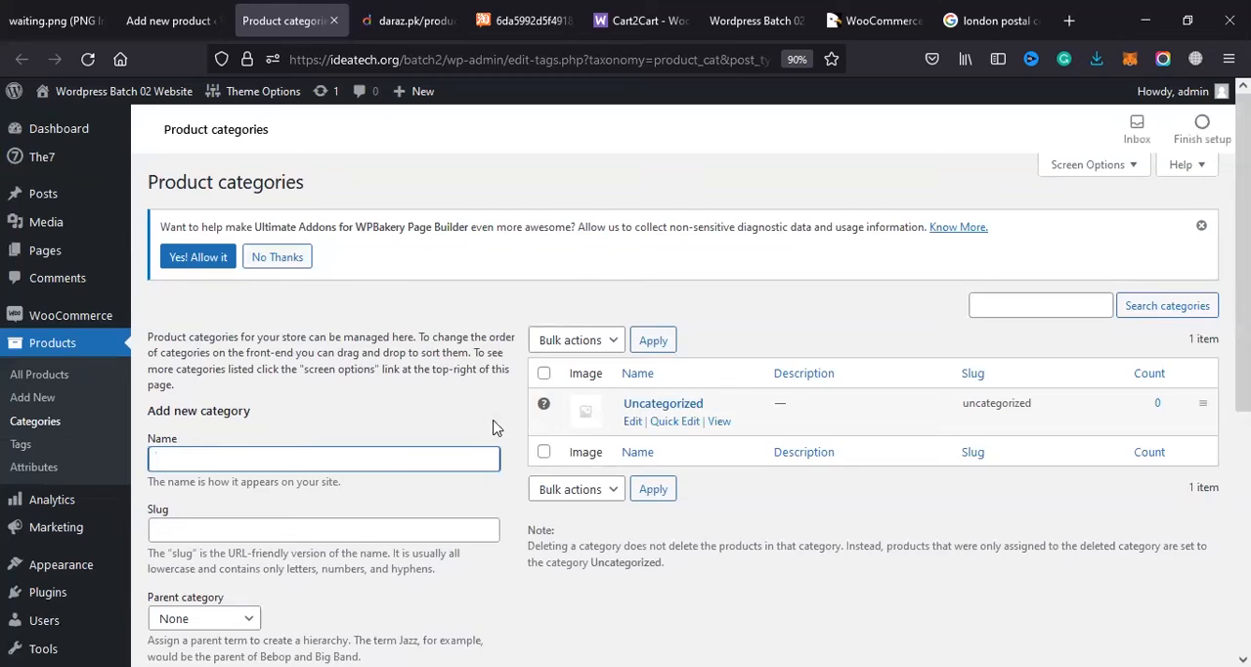
{"action": "scroll", "coordinate": [497, 425], "scroll_direction": "down", "scroll_amount": 3}
{"action": "scroll", "coordinate": [606, 293], "scroll_direction": "up", "scroll_amount": 1}
{"action": "scroll", "coordinate": [569, 395], "scroll_direction": "up", "scroll_amount": 1}
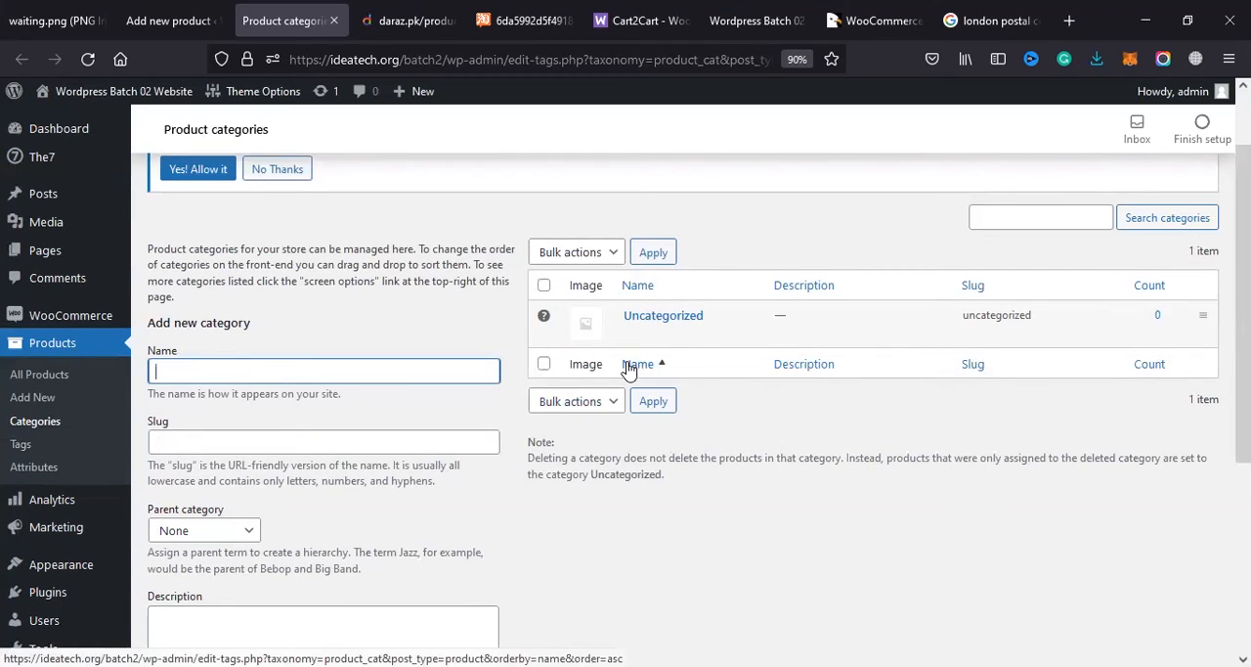
Step: Create a product category named Mobile, leaving its slug blank and its parent as None
{"action": "left_click", "coordinate": [357, 378]}
{"action": "type", "text": "N"}
{"action": "key", "text": "BackSpace"}
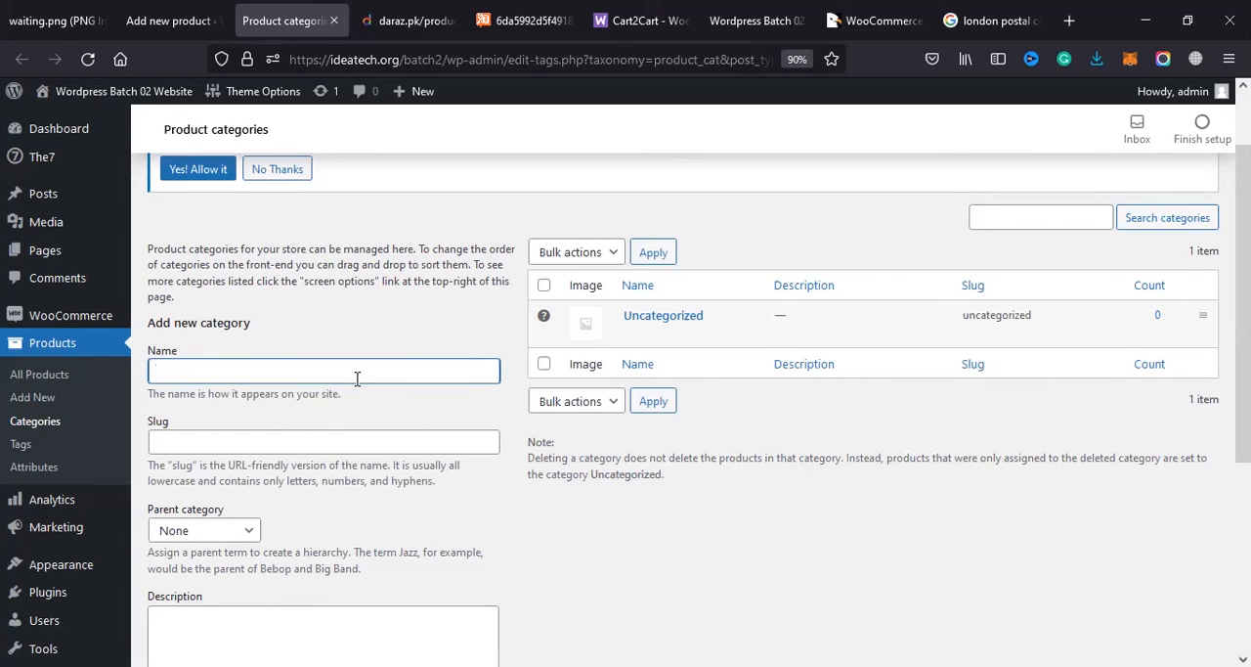
{"action": "type", "text": "E"}
{"action": "key", "text": "BackSpace"}
{"action": "type", "text": "Mobile"}
{"action": "key", "text": "Tab"}
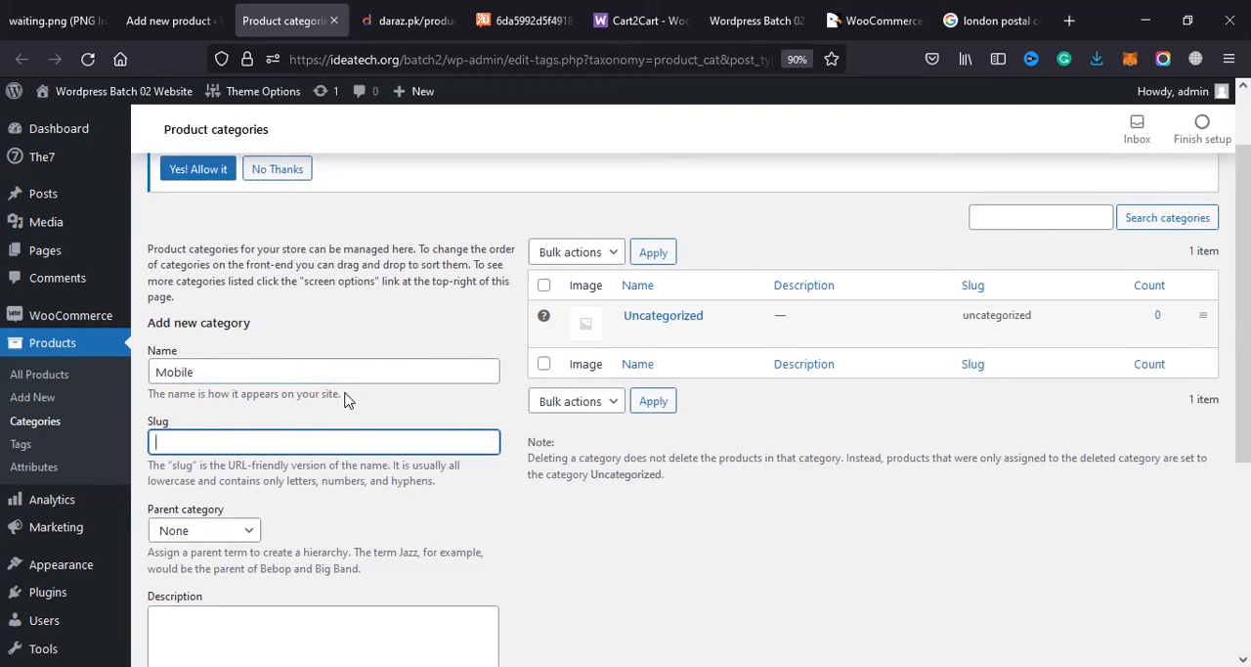
{"action": "key", "text": "Return"}
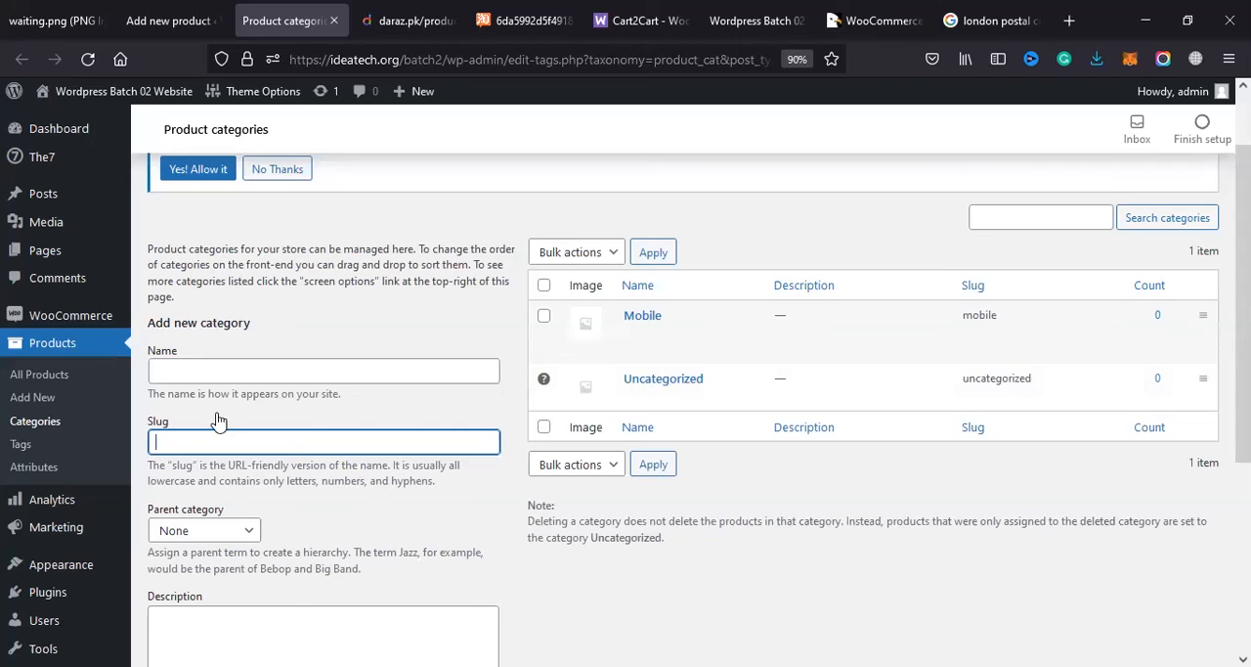
Step: Review the new-category form's slug, description, display type and thumbnail options, leaving the display type at Default
{"action": "left_click", "coordinate": [211, 457]}
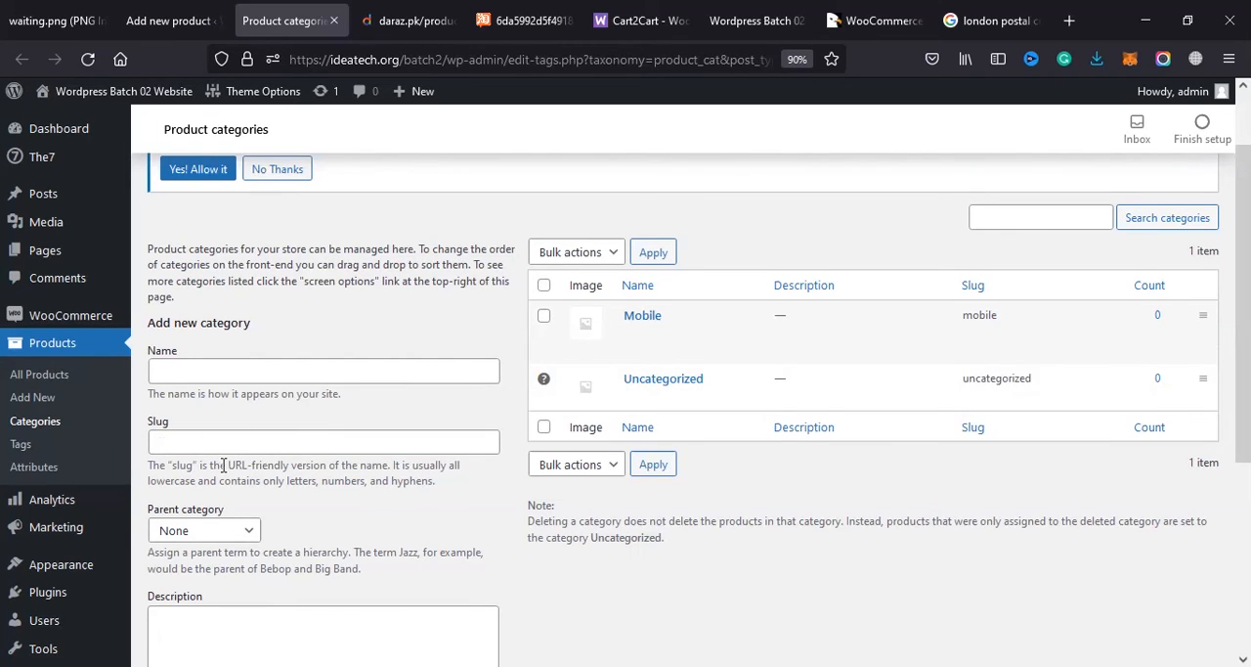
{"action": "scroll", "coordinate": [200, 529], "scroll_direction": "down", "scroll_amount": 3}
{"action": "left_click", "coordinate": [263, 388]}
{"action": "left_click", "coordinate": [208, 530]}
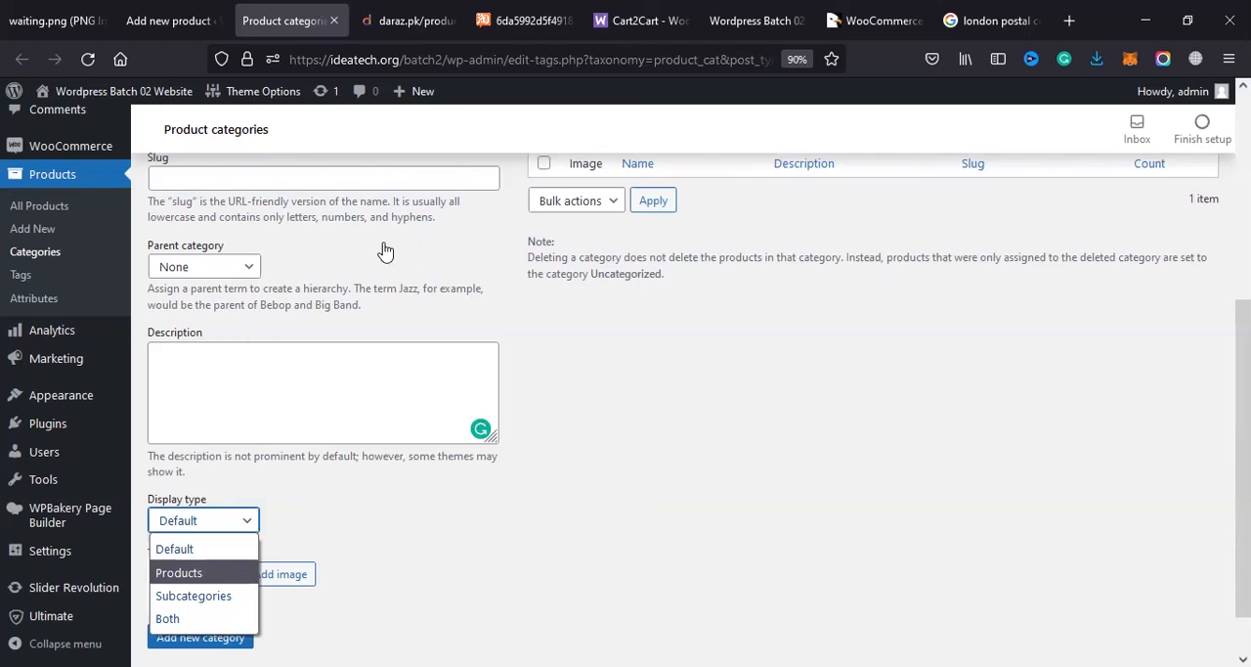
{"action": "left_click", "coordinate": [410, 479]}
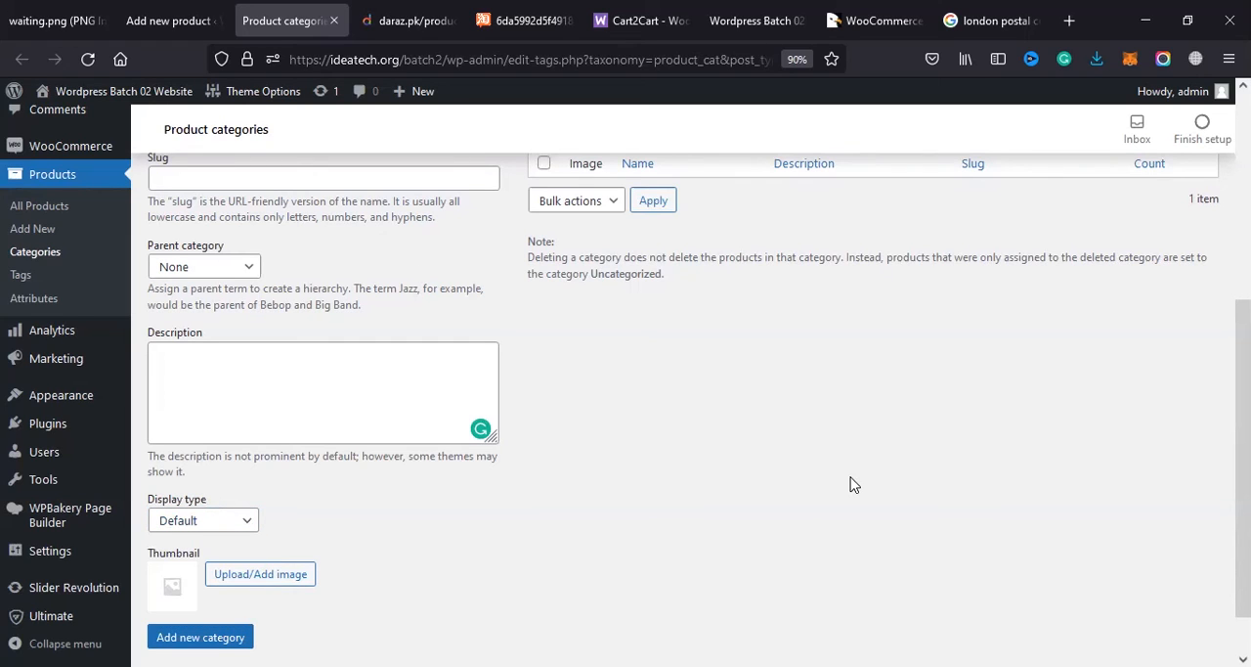
{"action": "scroll", "coordinate": [831, 453], "scroll_direction": "up", "scroll_amount": 4}
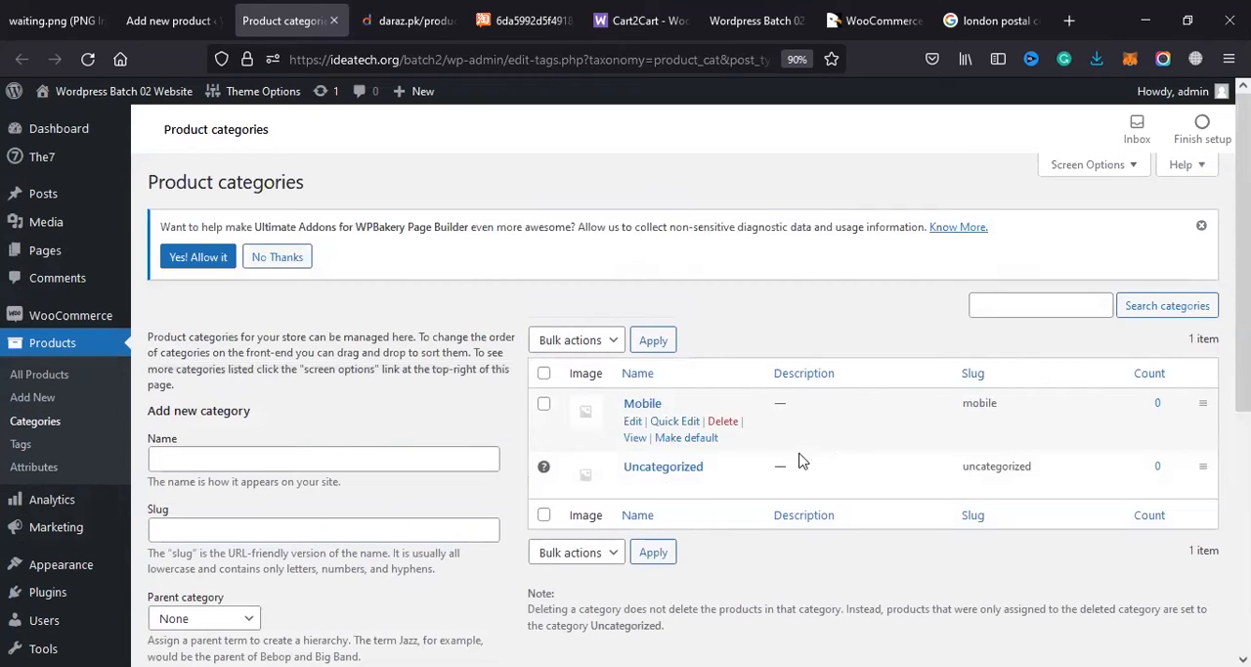
{"action": "left_click", "coordinate": [295, 462]}
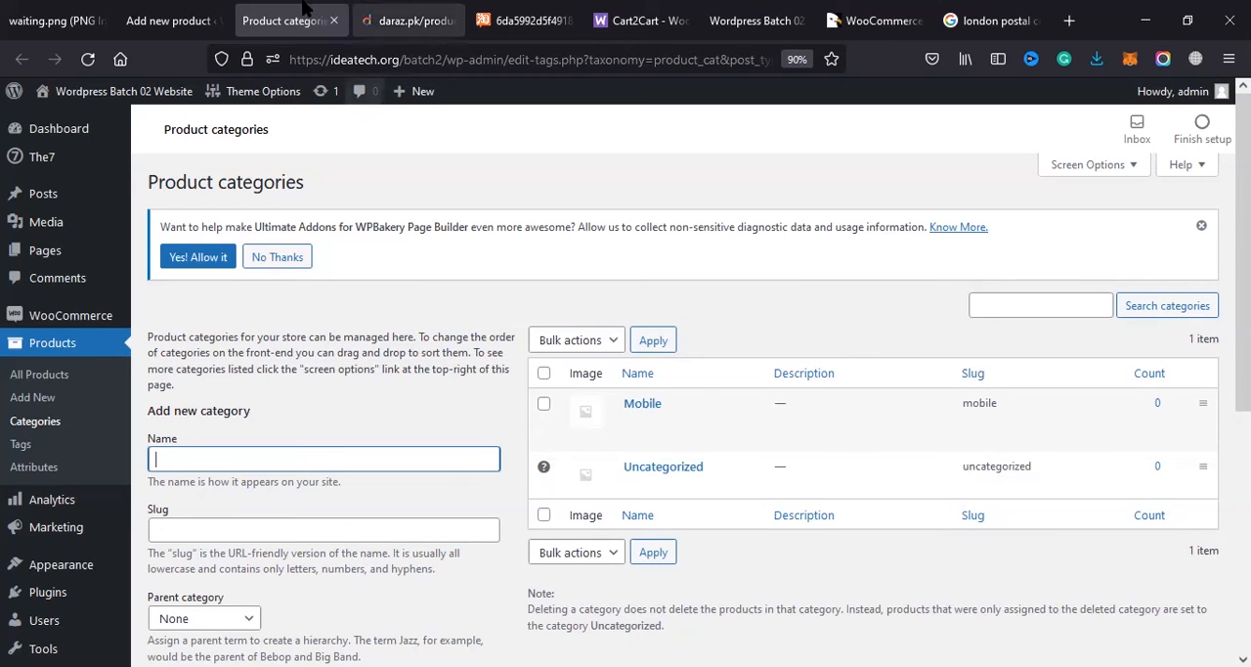
Step: Return to the product being added and create a new category named Computer for it
{"action": "left_click", "coordinate": [171, 20]}
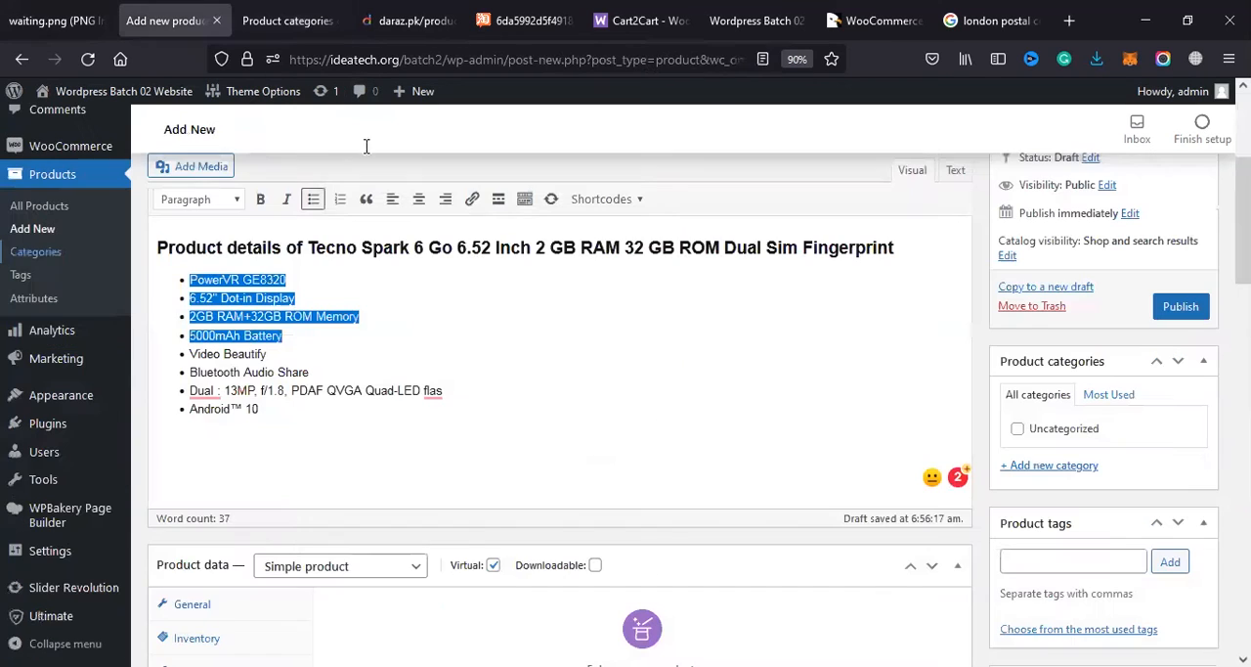
{"action": "left_click", "coordinate": [1054, 469]}
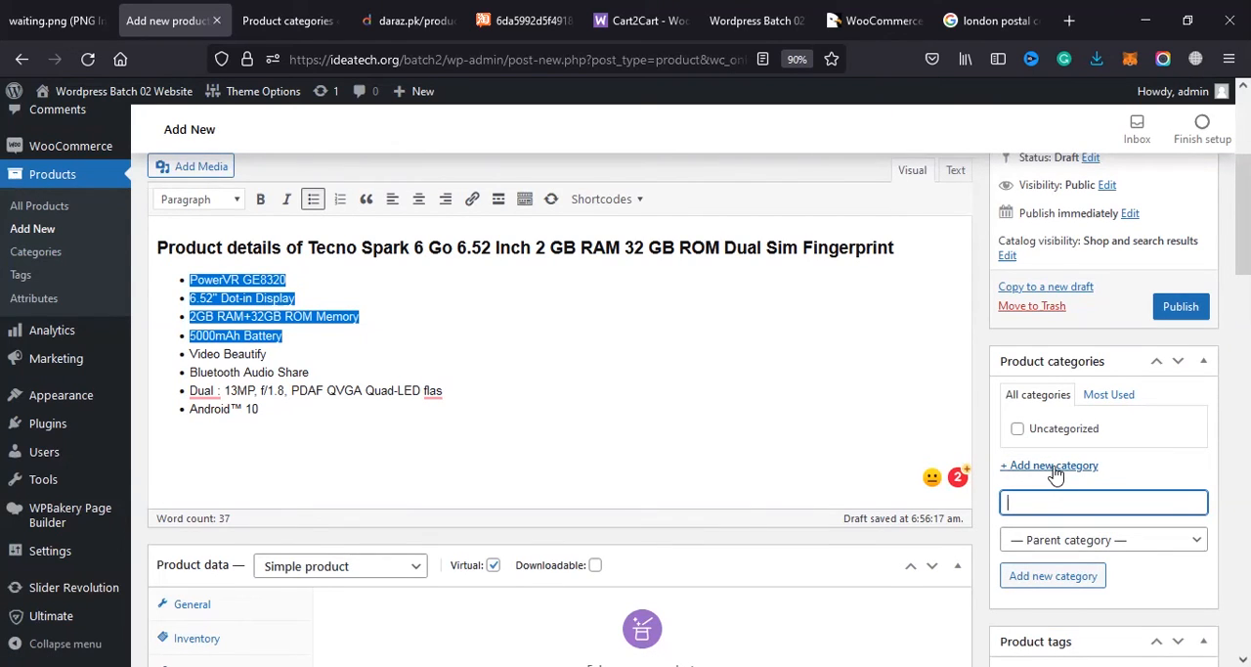
{"action": "type", "text": "Computer"}
{"action": "key", "text": "Return"}
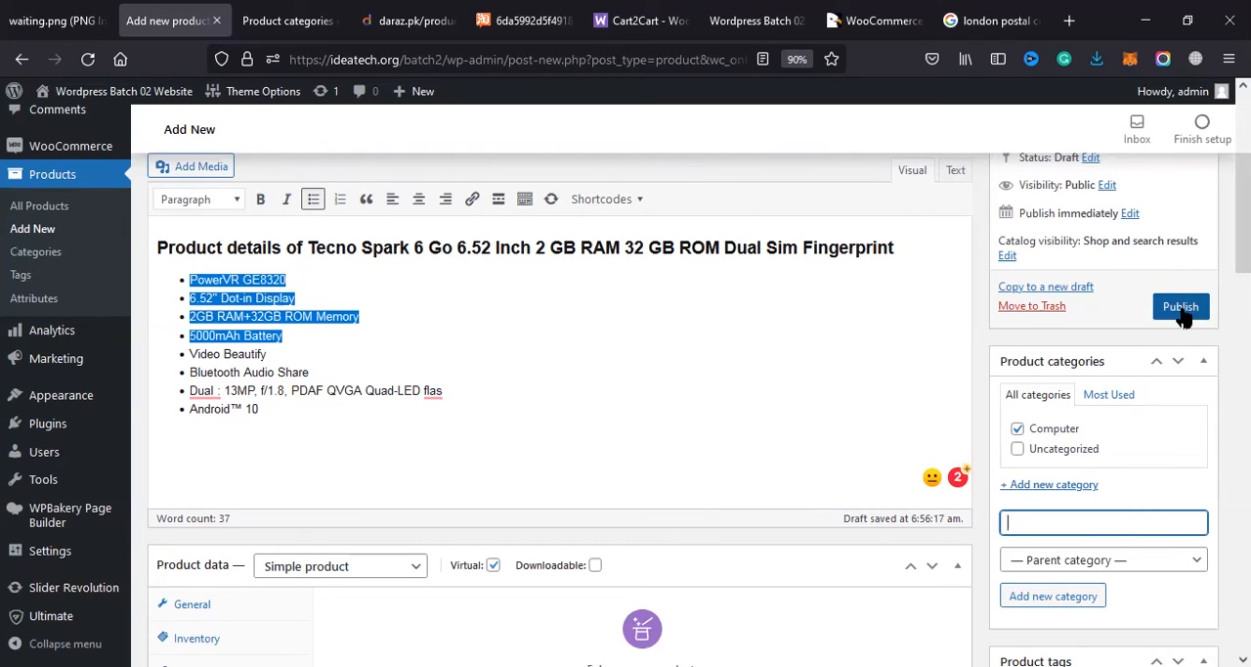
Step: Add two more top-level categories, Clothing and Fashion, from the product's category box
{"action": "scroll", "coordinate": [1124, 313], "scroll_direction": "down", "scroll_amount": 2}
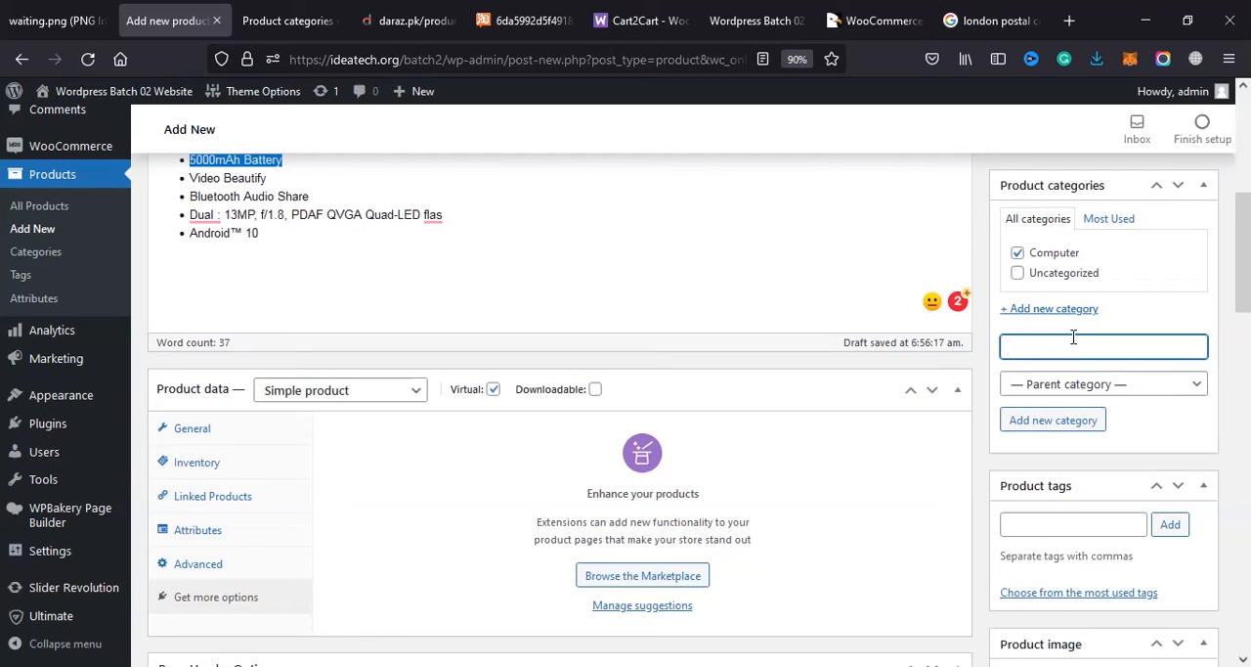
{"action": "type", "text": "Clo"}
{"action": "key", "text": "BackSpace"}
{"action": "key", "text": "BackSpace"}
{"action": "type", "text": "lothing"}
{"action": "key", "text": "Return"}
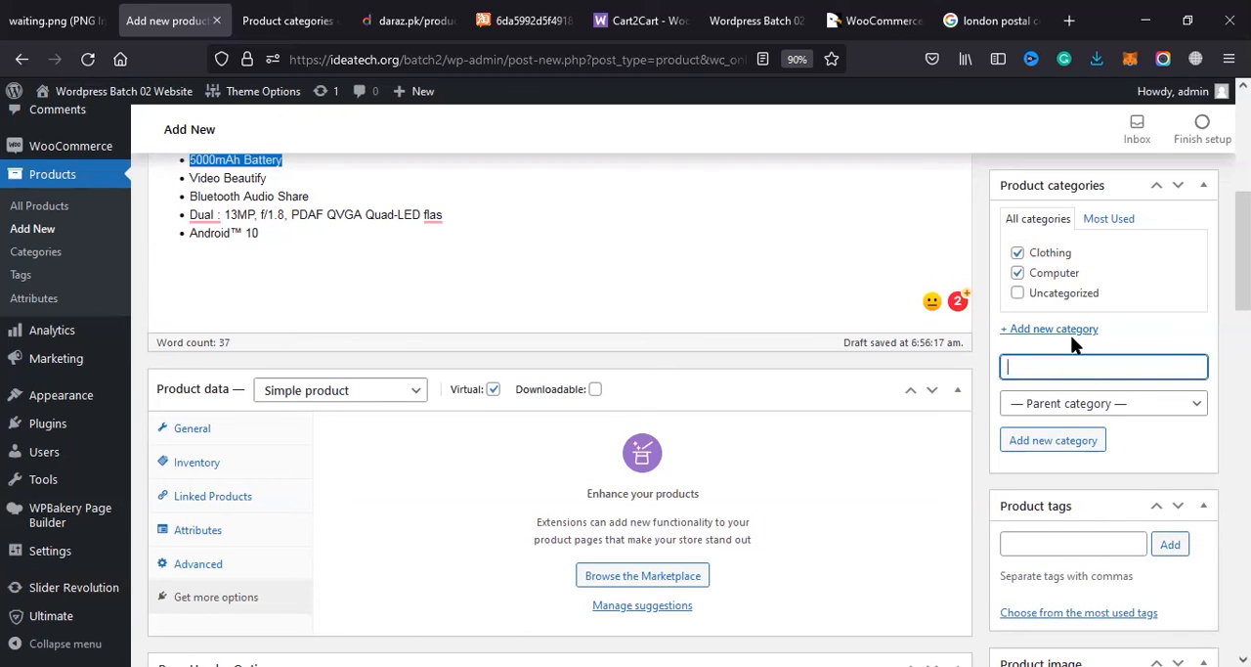
{"action": "type", "text": "Fashion"}
{"action": "key", "text": "Return"}
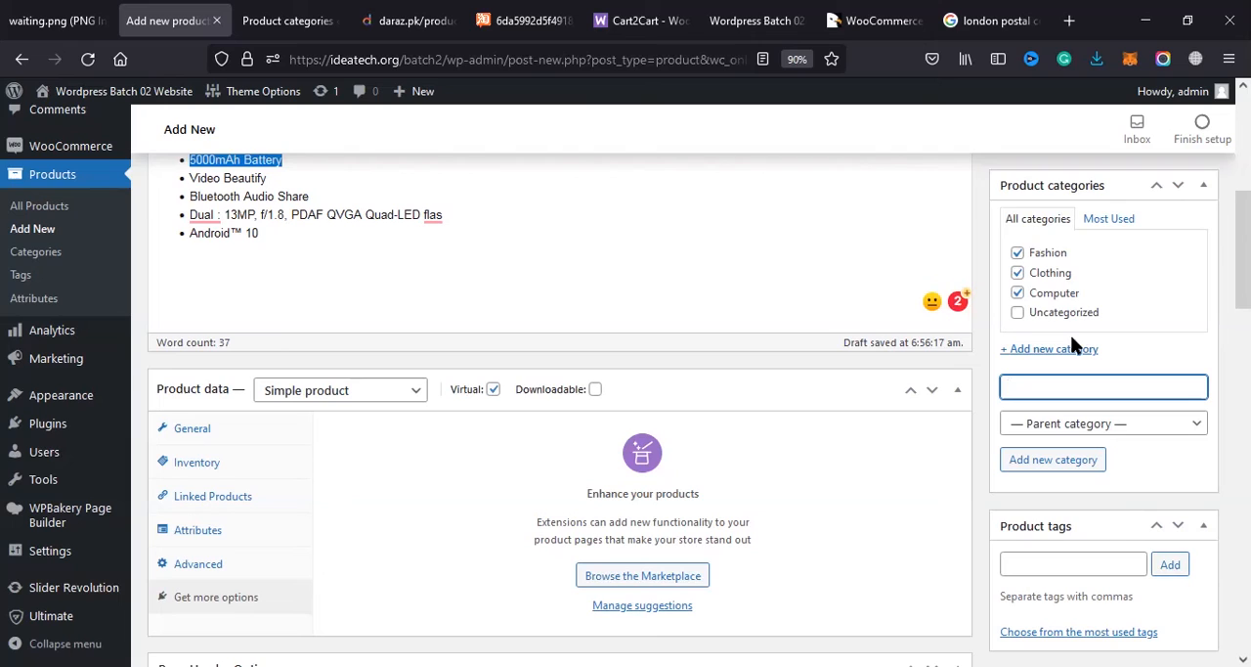
Step: Add a category named Shirt with Fashion as its parent category
{"action": "type", "text": "Shirt"}
{"action": "left_click", "coordinate": [1080, 423]}
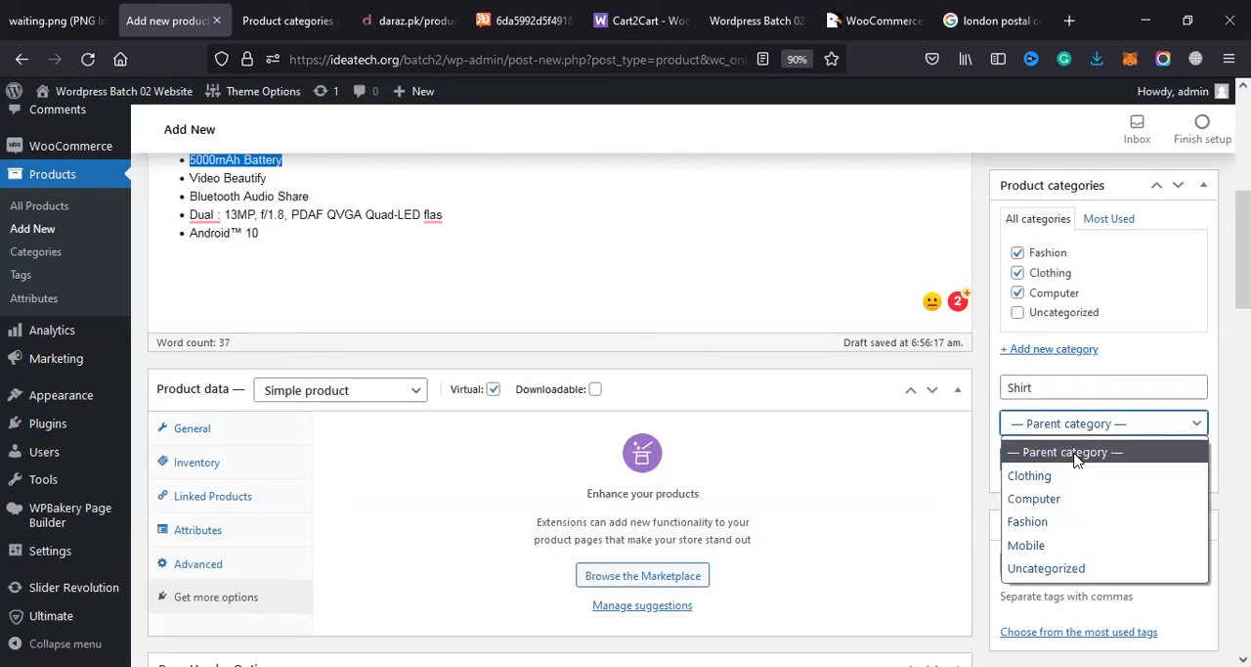
{"action": "left_click", "coordinate": [1067, 521]}
{"action": "left_click", "coordinate": [1075, 424]}
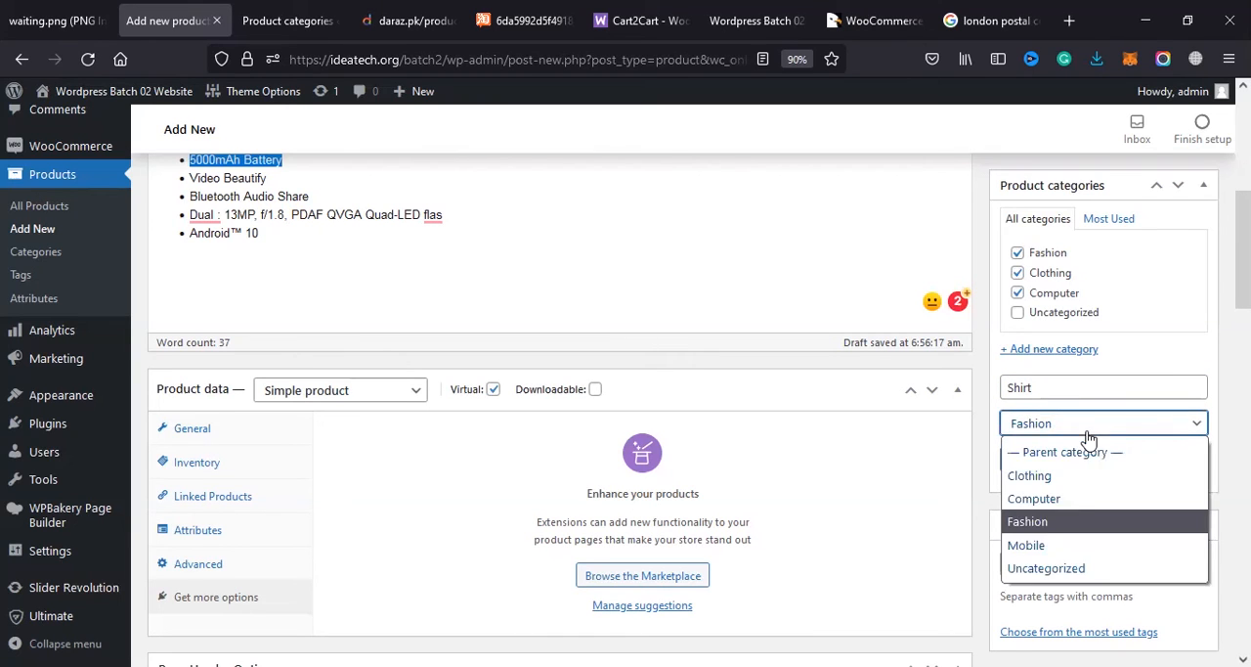
{"action": "left_click", "coordinate": [1076, 433]}
{"action": "left_click", "coordinate": [1052, 459]}
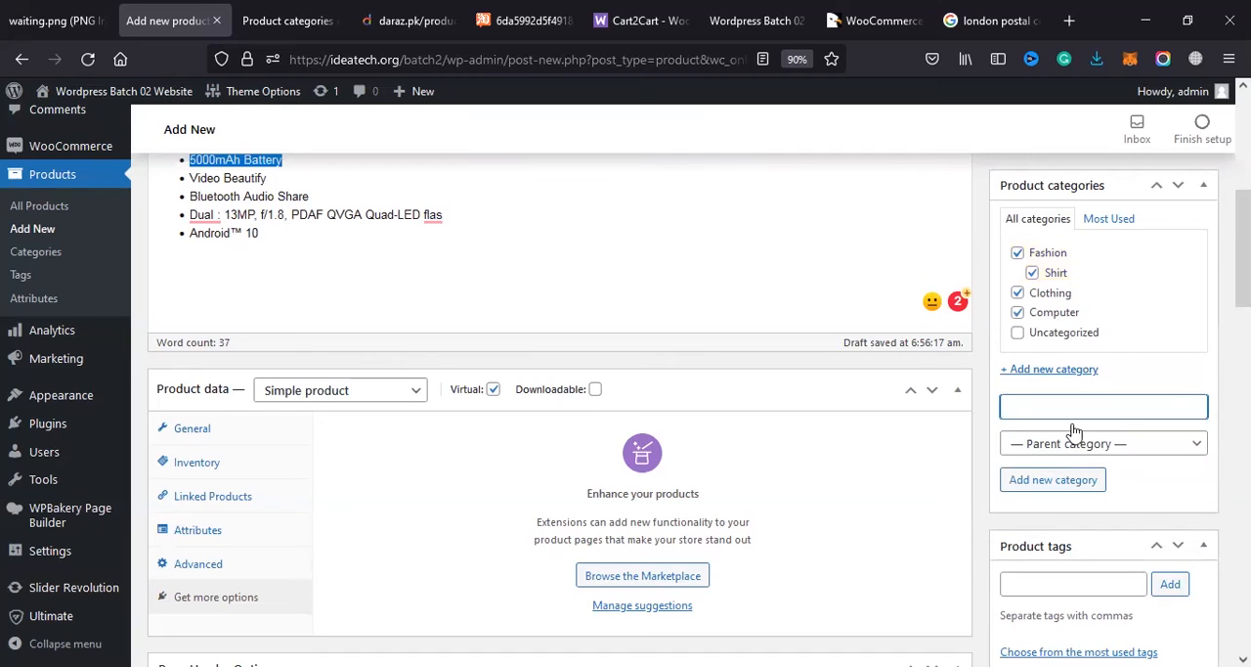
Step: Unassign the Clothing and Computer categories from the product
{"action": "left_click", "coordinate": [1018, 293]}
{"action": "left_click", "coordinate": [1022, 293]}
{"action": "left_click", "coordinate": [1017, 294]}
{"action": "left_click", "coordinate": [1018, 311]}
Step: Add a second subcategory named trouser with Fashion as its parent category
{"action": "left_click", "coordinate": [1048, 405]}
{"action": "type", "text": "trouser"}
{"action": "scroll", "coordinate": [1056, 414], "scroll_direction": "up", "scroll_amount": 2}
{"action": "left_click", "coordinate": [1076, 530]}
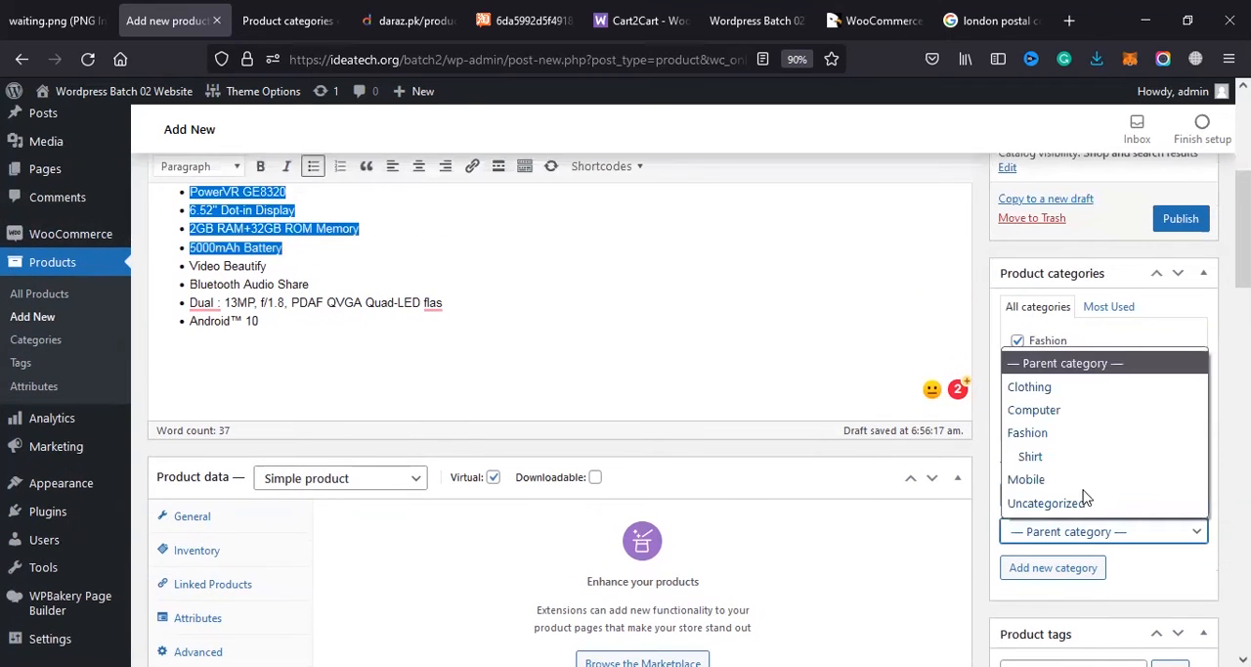
{"action": "left_click", "coordinate": [1062, 436]}
{"action": "left_click", "coordinate": [1053, 584]}
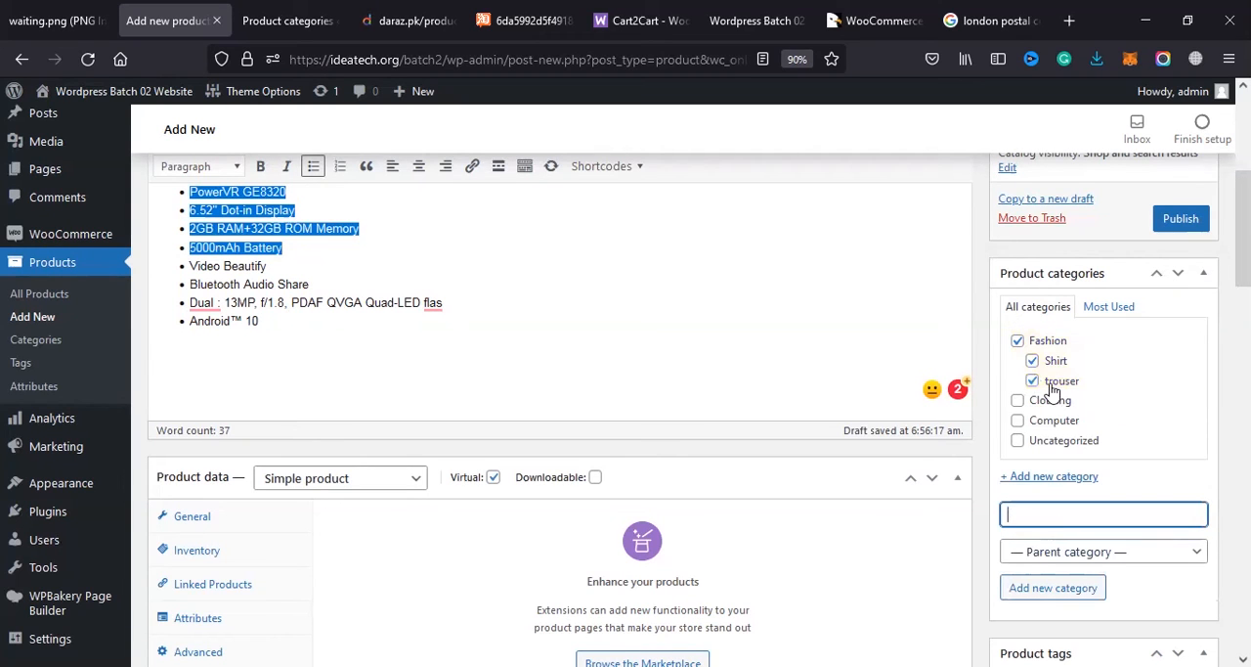
Step: Go to the product tags box, then open the product tags management page in a separate browser tab
{"action": "scroll", "coordinate": [1054, 405], "scroll_direction": "down", "scroll_amount": 2}
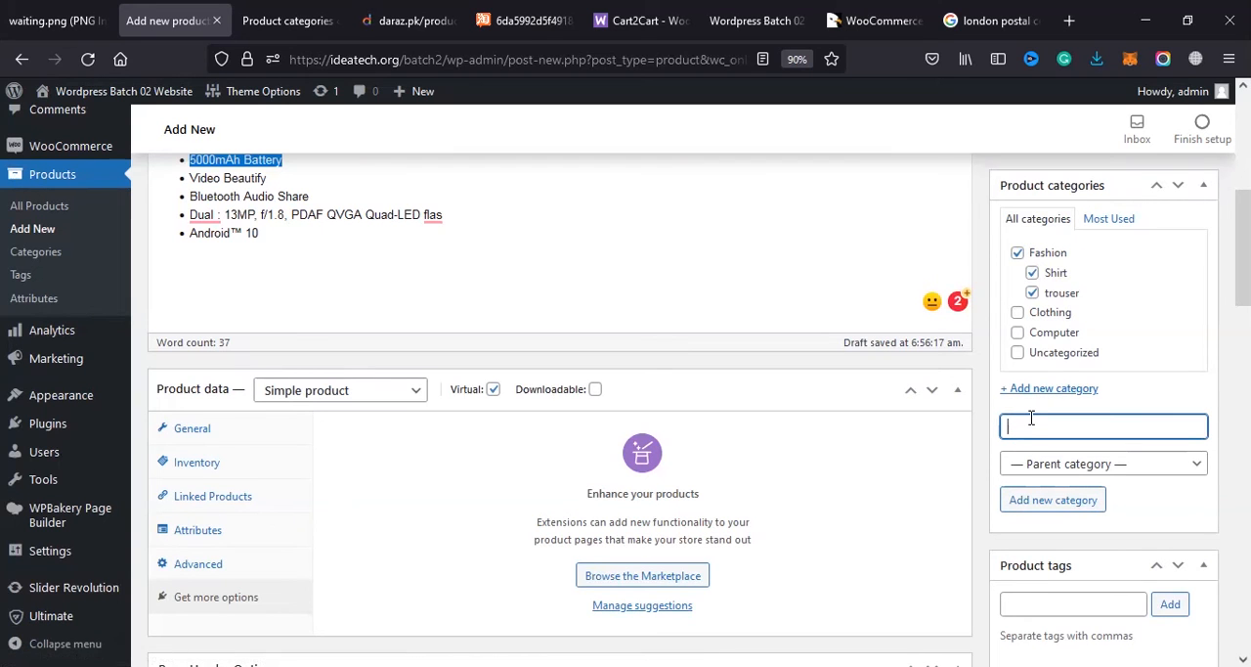
{"action": "scroll", "coordinate": [1031, 419], "scroll_direction": "up", "scroll_amount": 2}
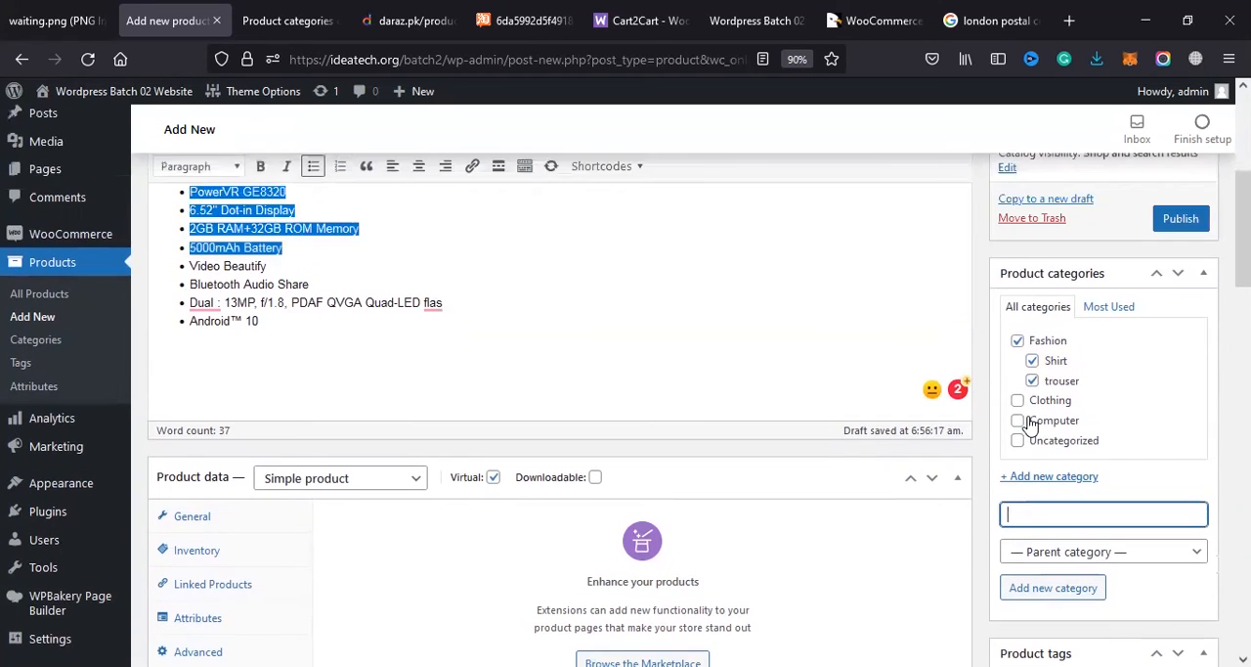
{"action": "scroll", "coordinate": [1046, 435], "scroll_direction": "down", "scroll_amount": 2}
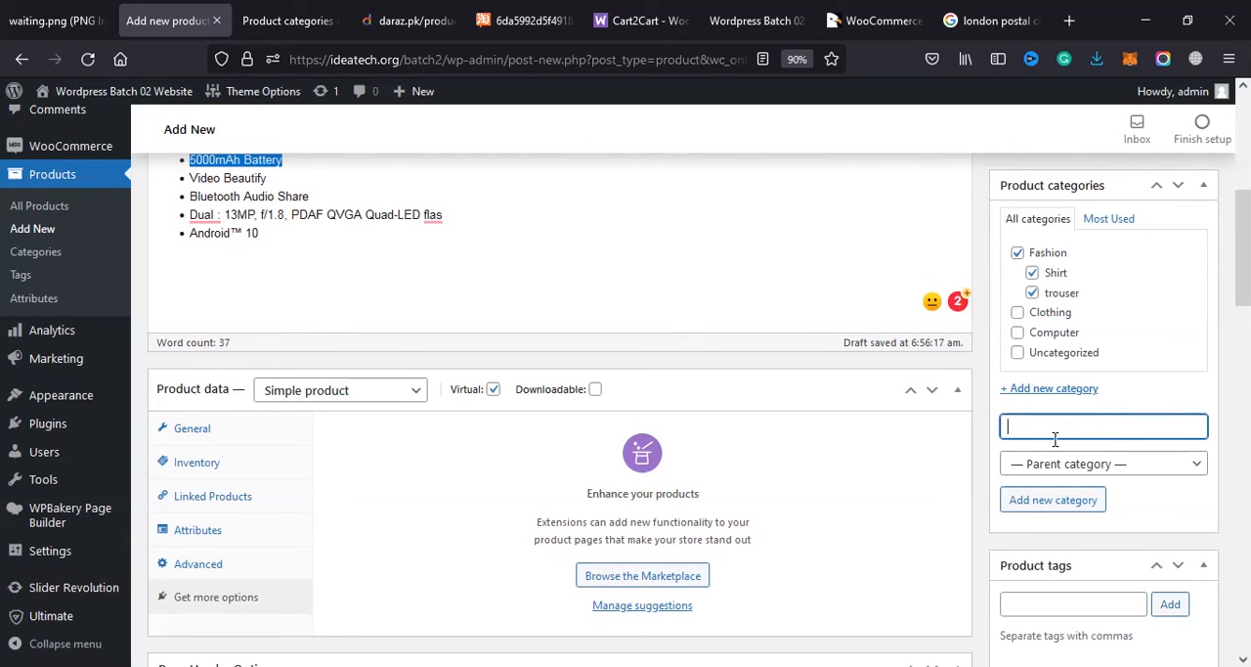
{"action": "scroll", "coordinate": [1109, 480], "scroll_direction": "down", "scroll_amount": 3}
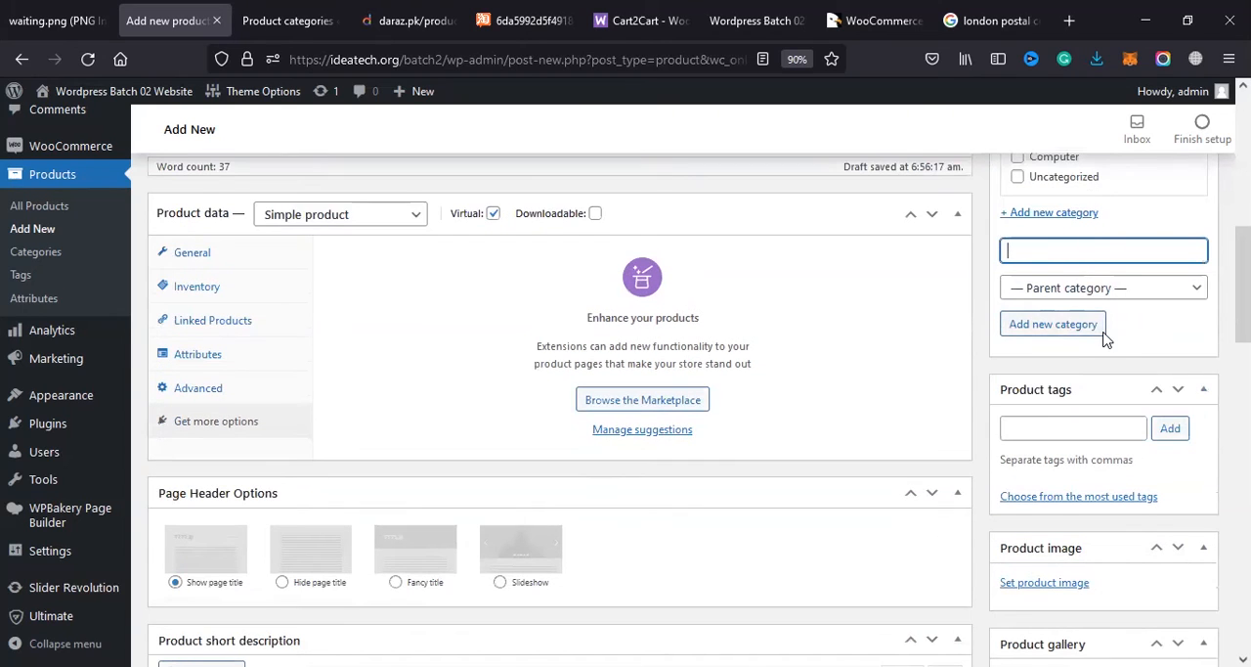
{"action": "left_click", "coordinate": [1065, 427]}
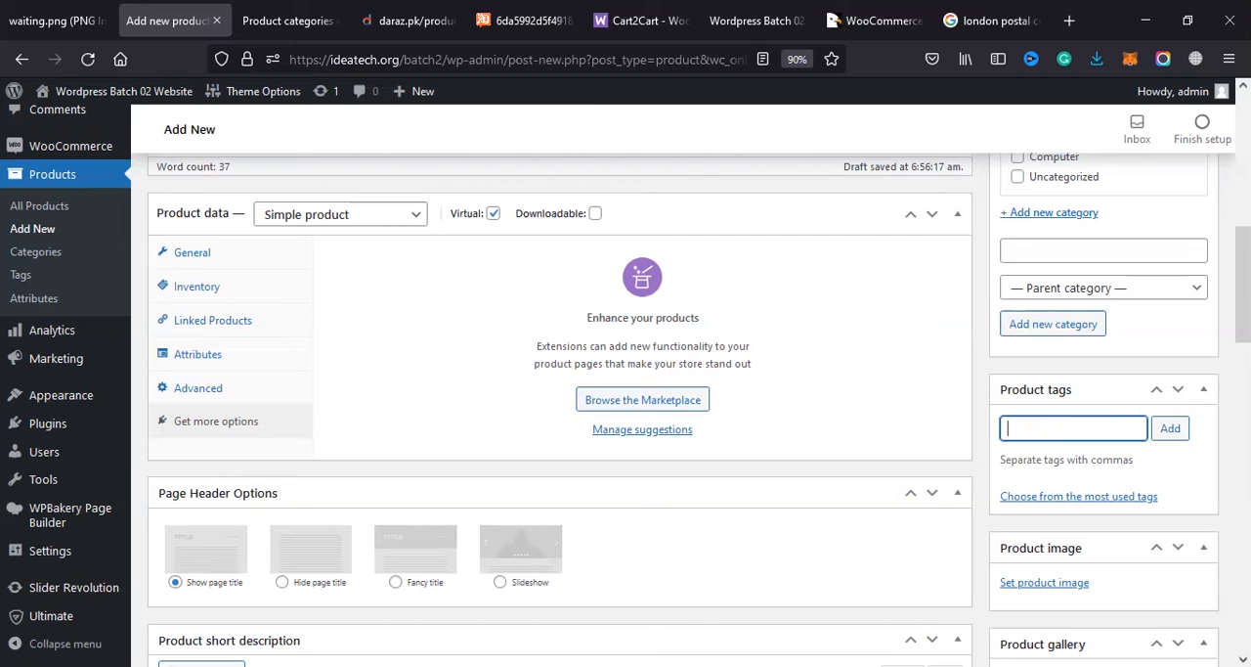
{"action": "right_click", "coordinate": [24, 286]}
{"action": "left_click", "coordinate": [90, 302]}
{"action": "left_click", "coordinate": [273, 5]}
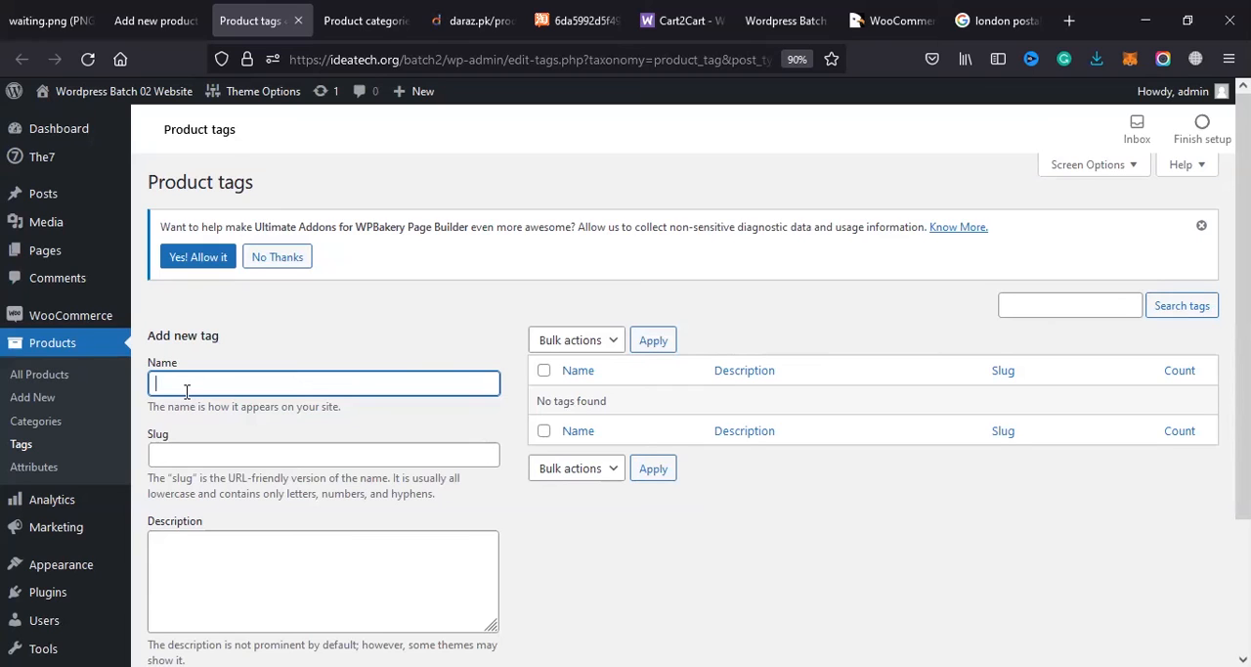
Step: Create a product tag named Latest Mobiles, leaving its slug and description blank
{"action": "type", "text": "Latest Mobiles"}
{"action": "key", "text": "Return"}
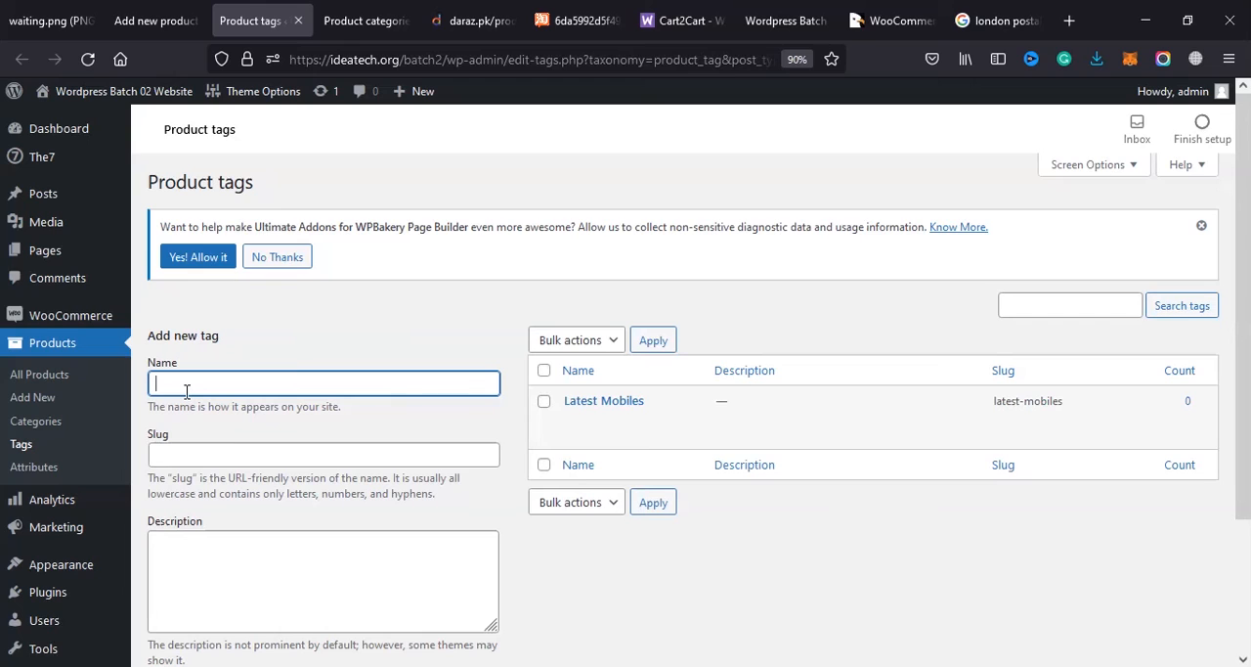
Step: Create another product tag named 32 Gb Mobiles
{"action": "type", "text": "32 Gb Mobiles"}
{"action": "key", "text": "Return"}
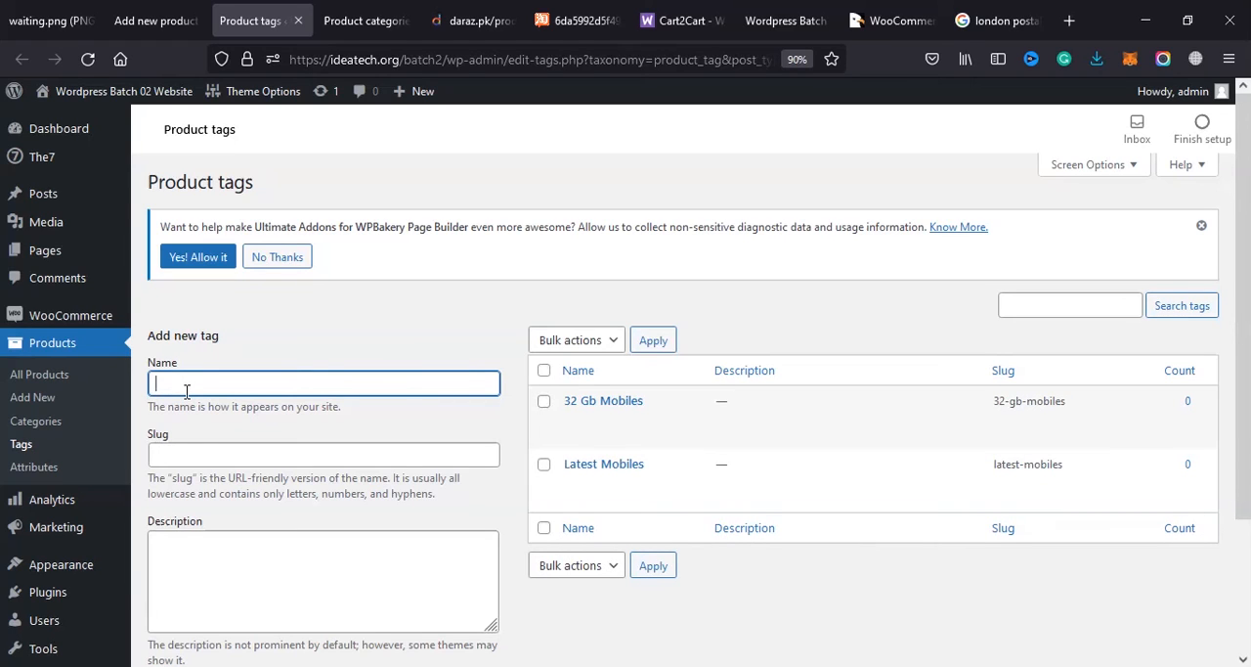
Step: Create a third product tag named Black Color products
{"action": "type", "text": "E"}
{"action": "key", "text": "BackSpace"}
{"action": "type", "text": "B"}
{"action": "key", "text": "BackSpace"}
{"action": "type", "text": "Black-Color products"}
{"action": "key", "text": "Return"}
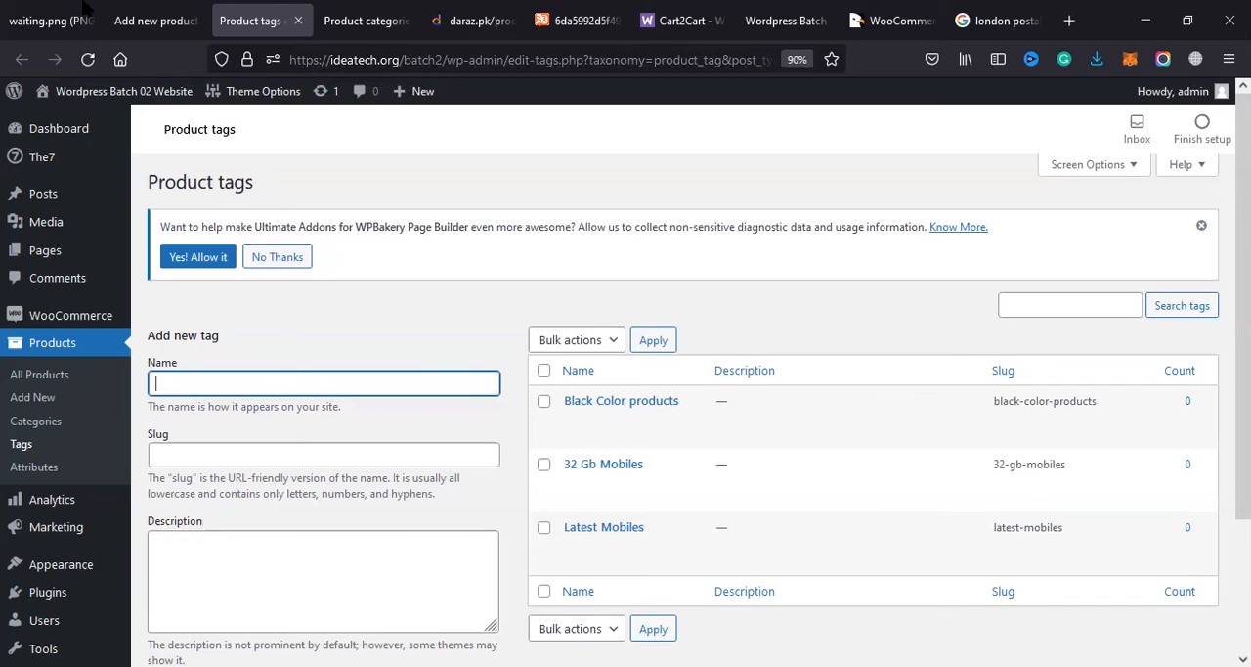
Step: Return to the new product page and add the product tag Best Mobile for gaming
{"action": "left_click", "coordinate": [151, 20]}
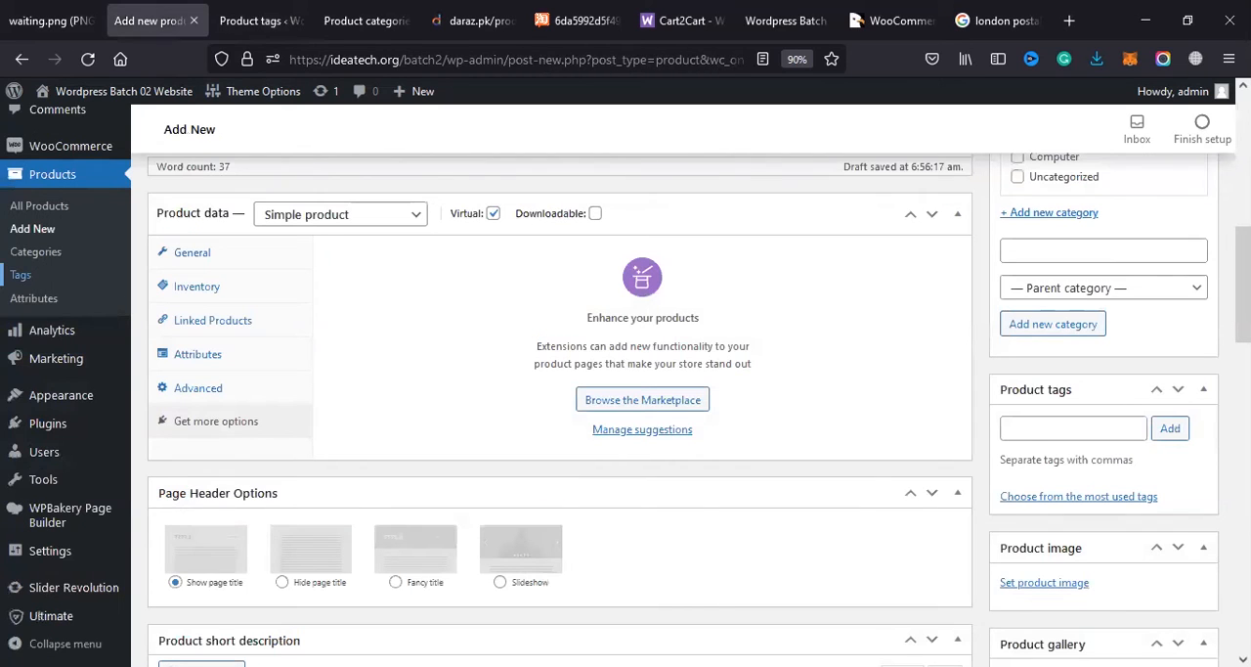
{"action": "left_click", "coordinate": [1028, 431]}
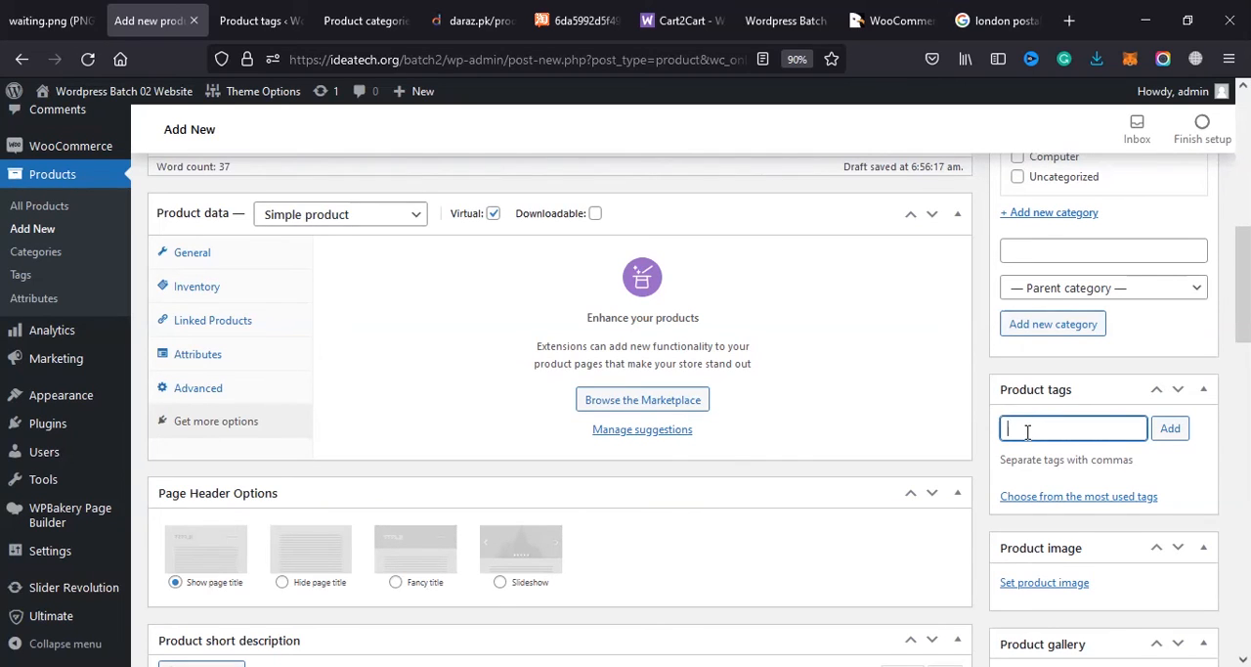
{"action": "type", "text": "Best Mobile for gaming"}
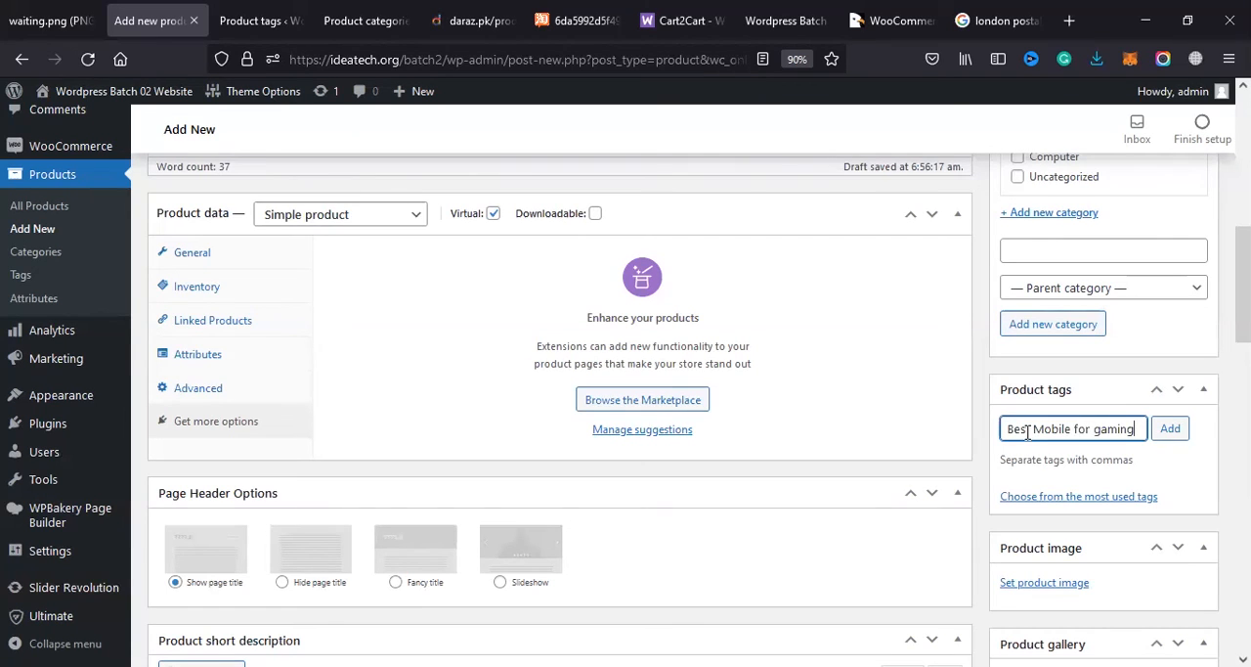
{"action": "key", "text": "Return"}
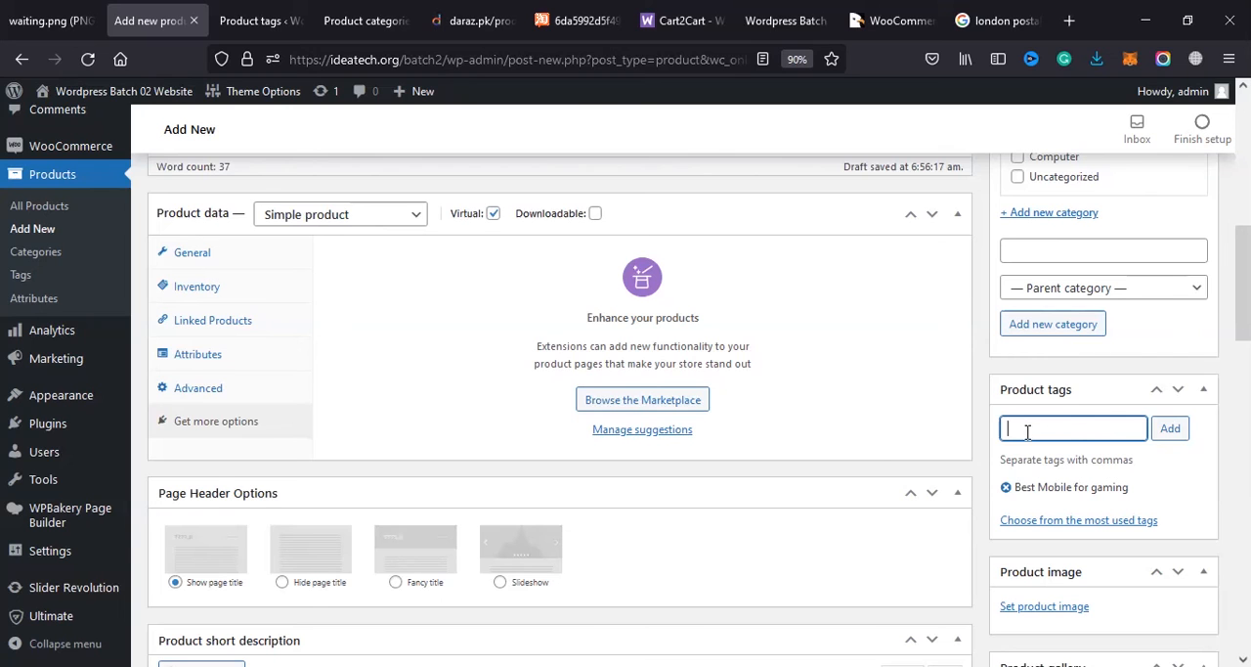
Step: Open the product image chooser and select the existing orange phone picture from the media library
{"action": "scroll", "coordinate": [1027, 432], "scroll_direction": "down", "scroll_amount": 3}
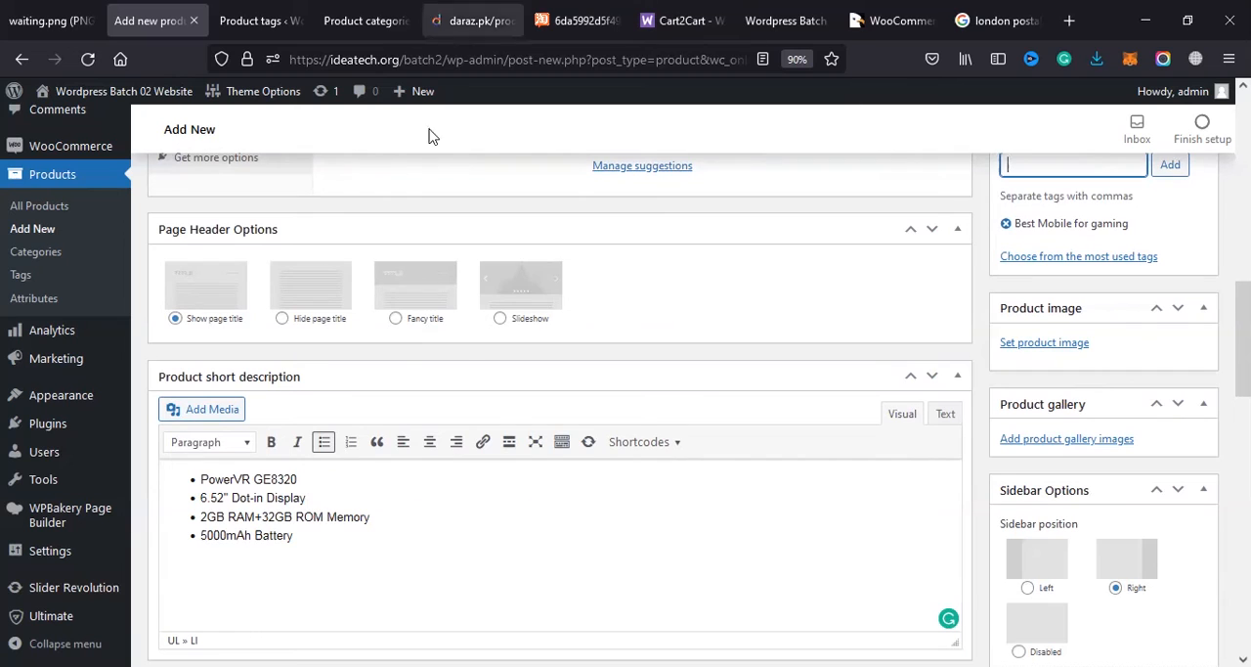
{"action": "left_click", "coordinate": [1046, 344]}
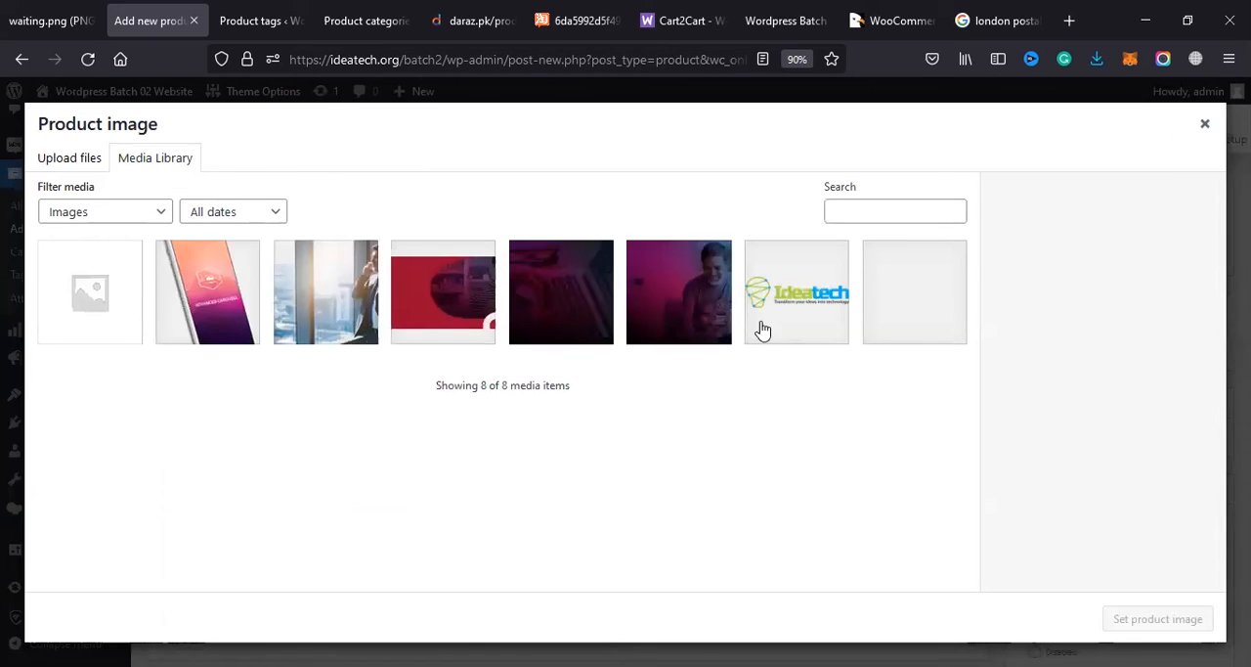
{"action": "left_click", "coordinate": [208, 294]}
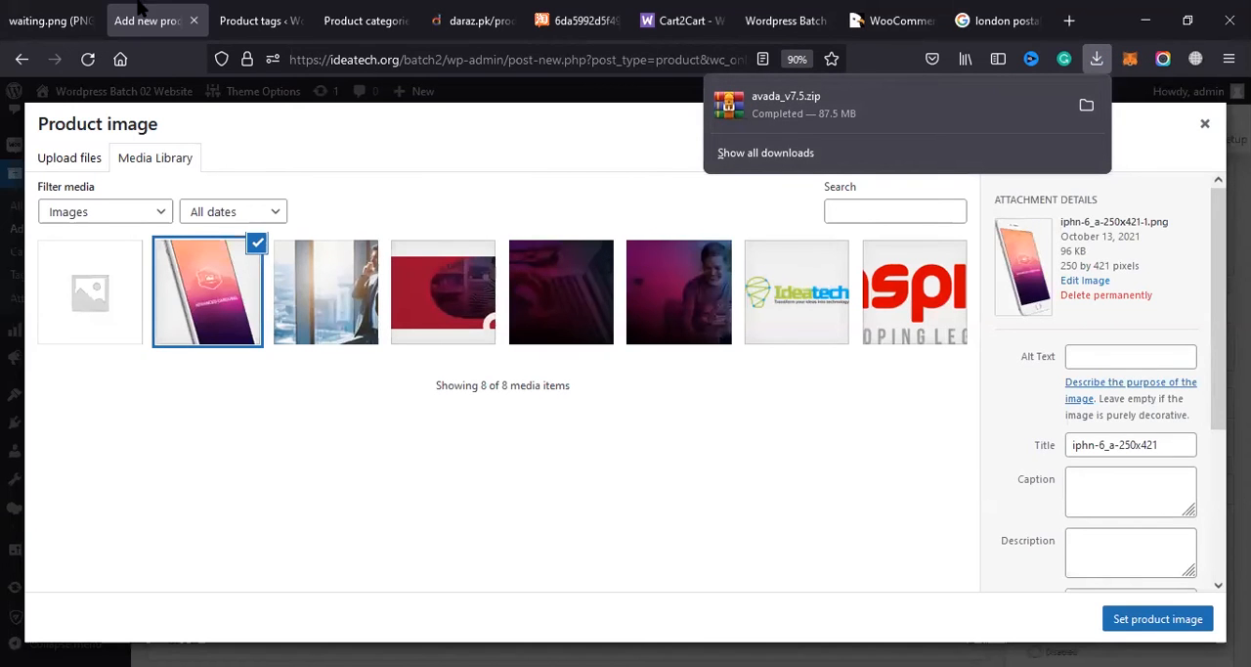
Step: Switch to the browser tab with the white Tecno Spark picture and save that image to the computer
{"action": "left_click", "coordinate": [422, 10]}
{"action": "left_click", "coordinate": [577, 19]}
{"action": "right_click", "coordinate": [454, 227]}
{"action": "left_click", "coordinate": [487, 254]}
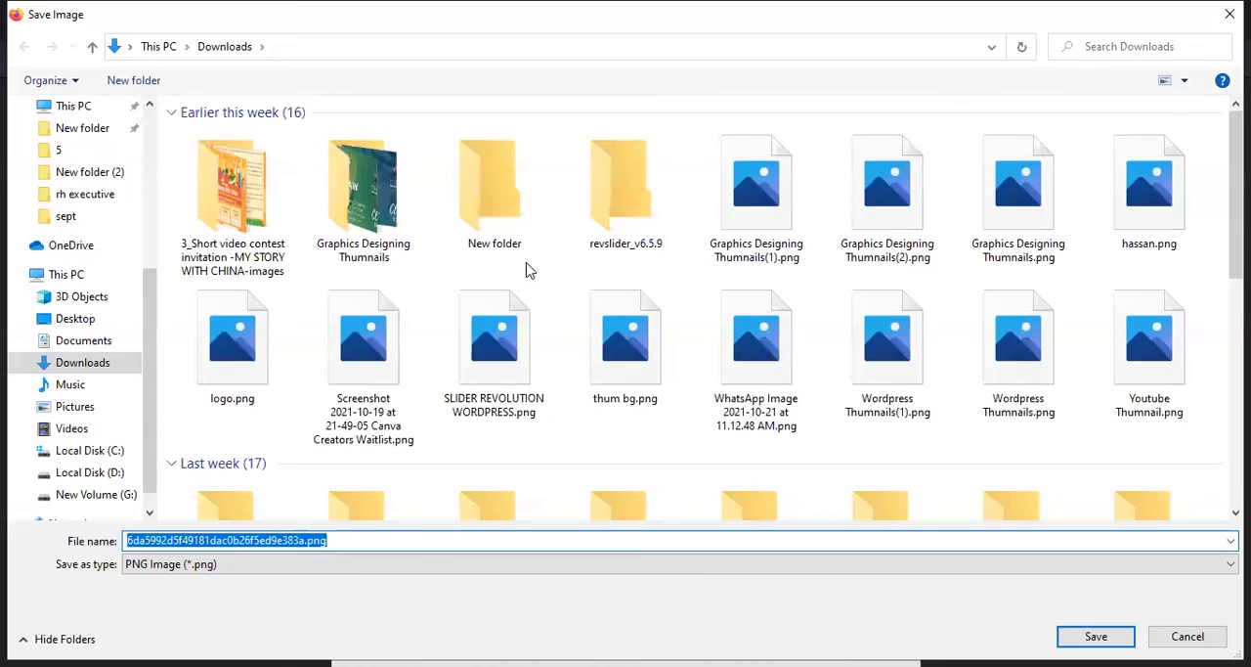
{"action": "key", "text": "Return"}
Step: Upload the downloaded white phone picture to the media library and set it as the product image
{"action": "left_click", "coordinate": [76, 6]}
{"action": "left_click", "coordinate": [134, 7]}
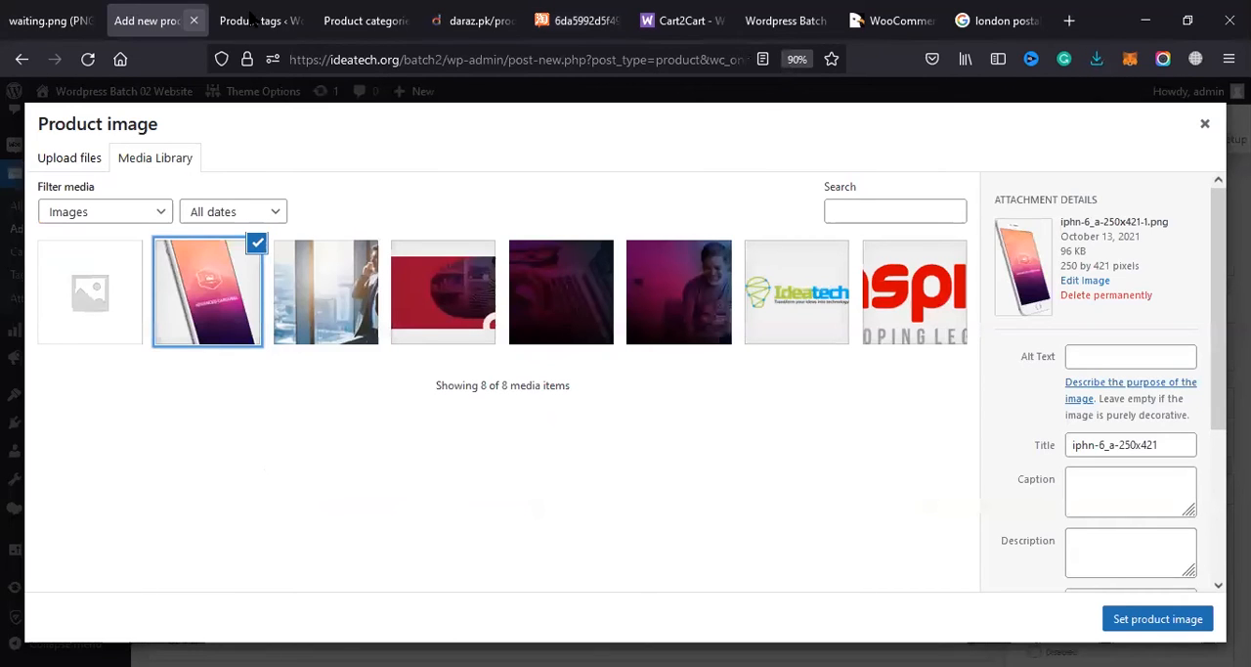
{"action": "left_click", "coordinate": [1097, 59]}
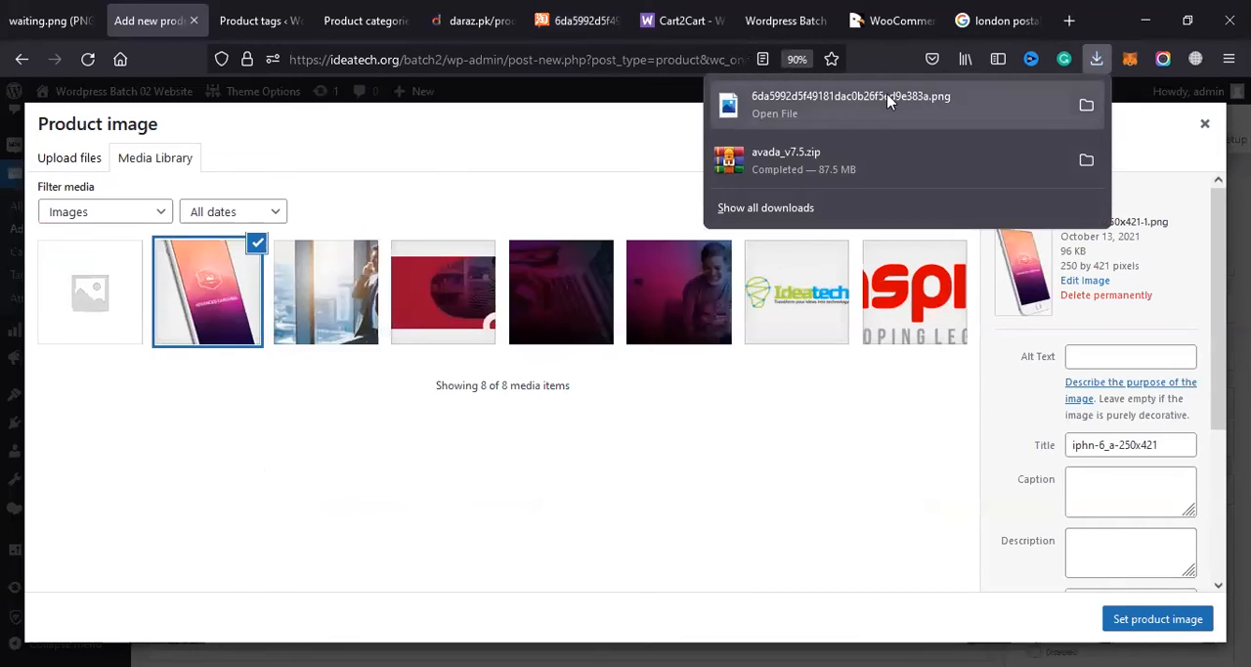
{"action": "left_click_drag", "start_coordinate": [886, 93], "coordinate": [74, 336]}
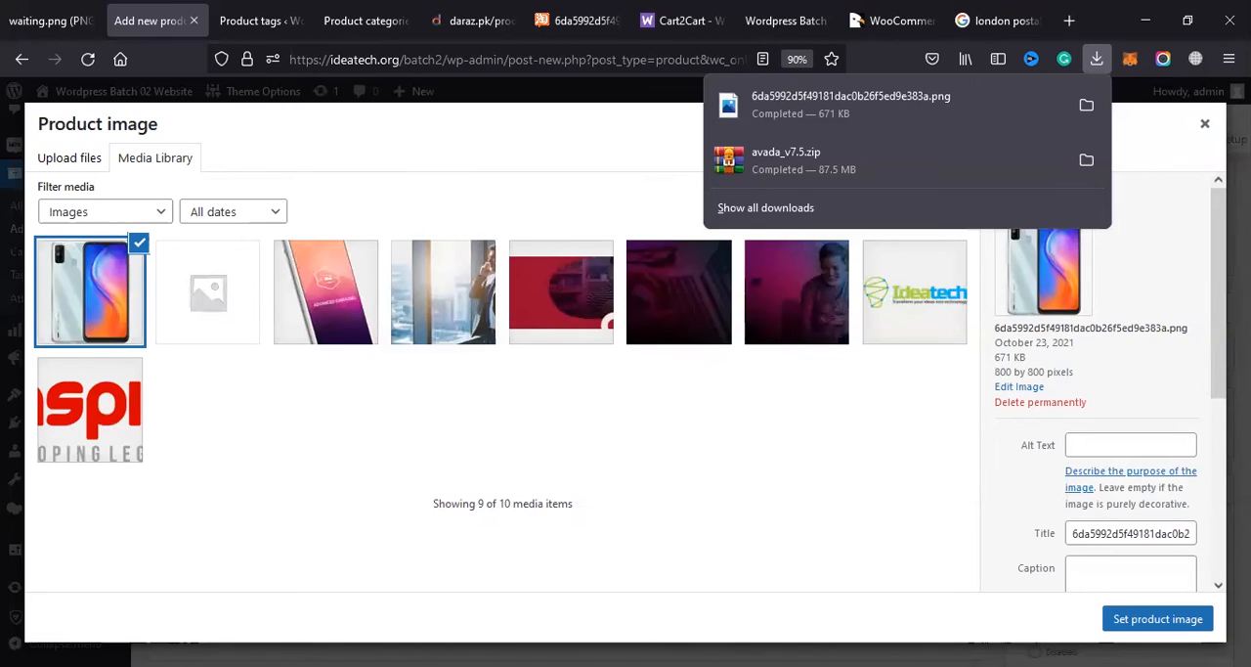
{"action": "left_click", "coordinate": [1185, 622]}
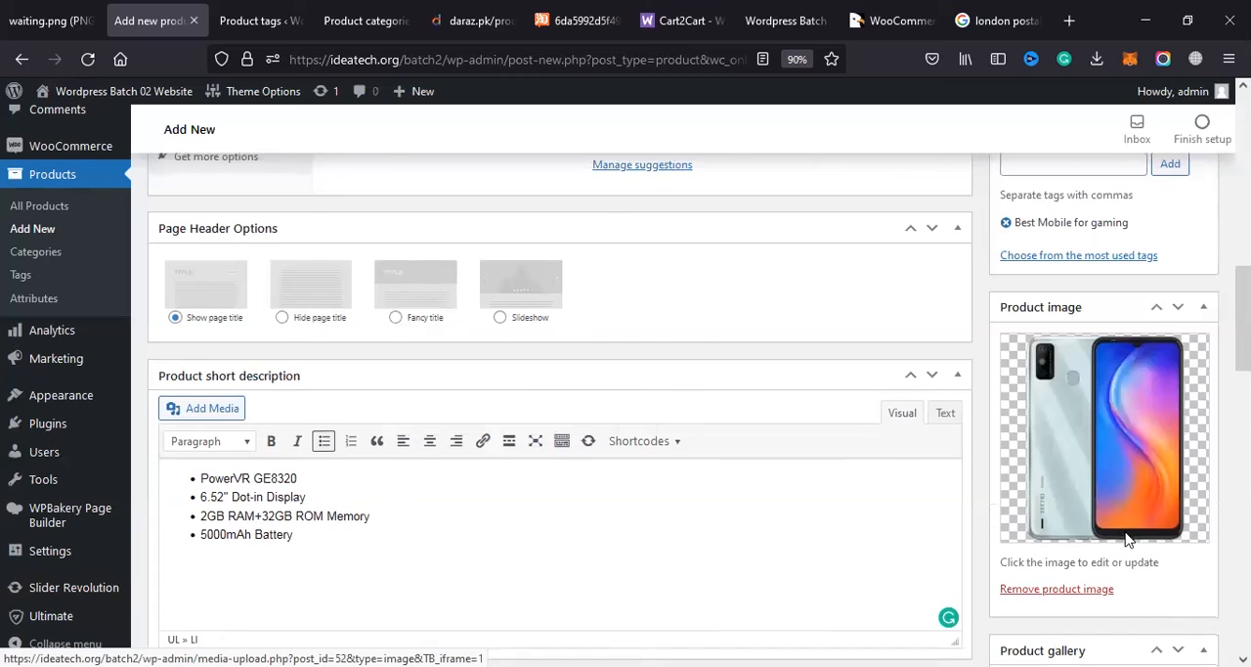
Step: Search Google Images for techno spark and open the blue Tecno Spark 6 Go picture in a new browser tab
{"action": "scroll", "coordinate": [1033, 475], "scroll_direction": "down", "scroll_amount": 3}
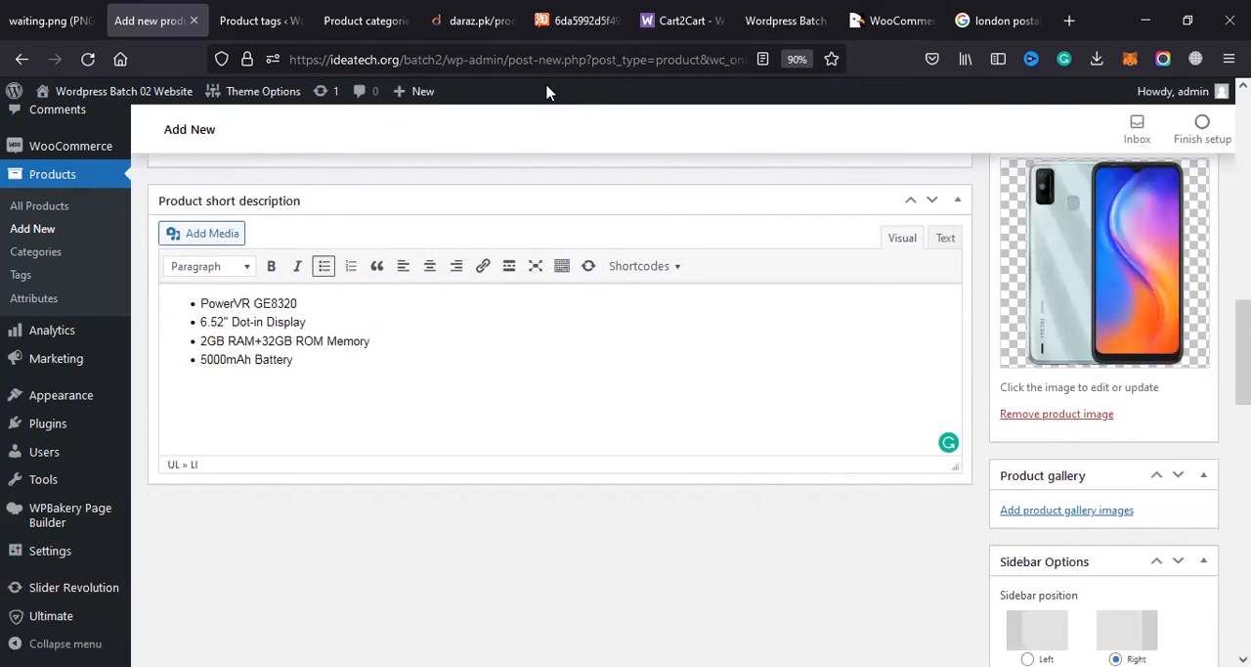
{"action": "left_click", "coordinate": [1069, 21]}
{"action": "type", "text": "techno "}
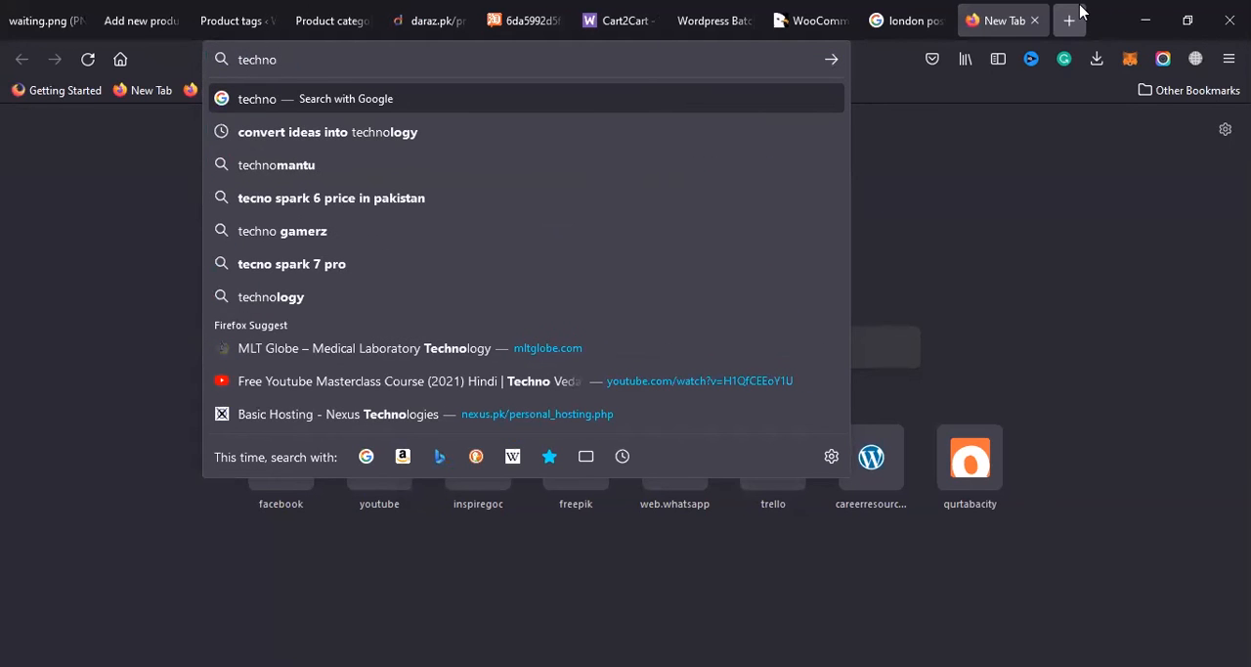
{"action": "type", "text": "spark"}
{"action": "key", "text": "Return"}
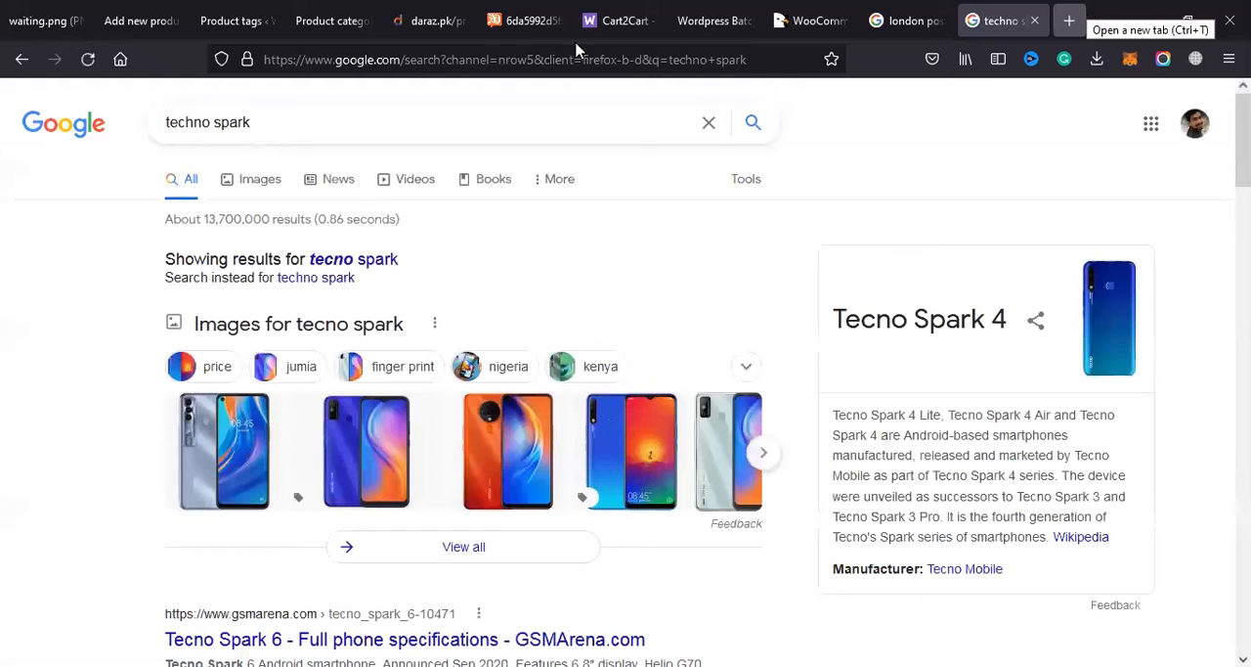
{"action": "left_click", "coordinate": [260, 180]}
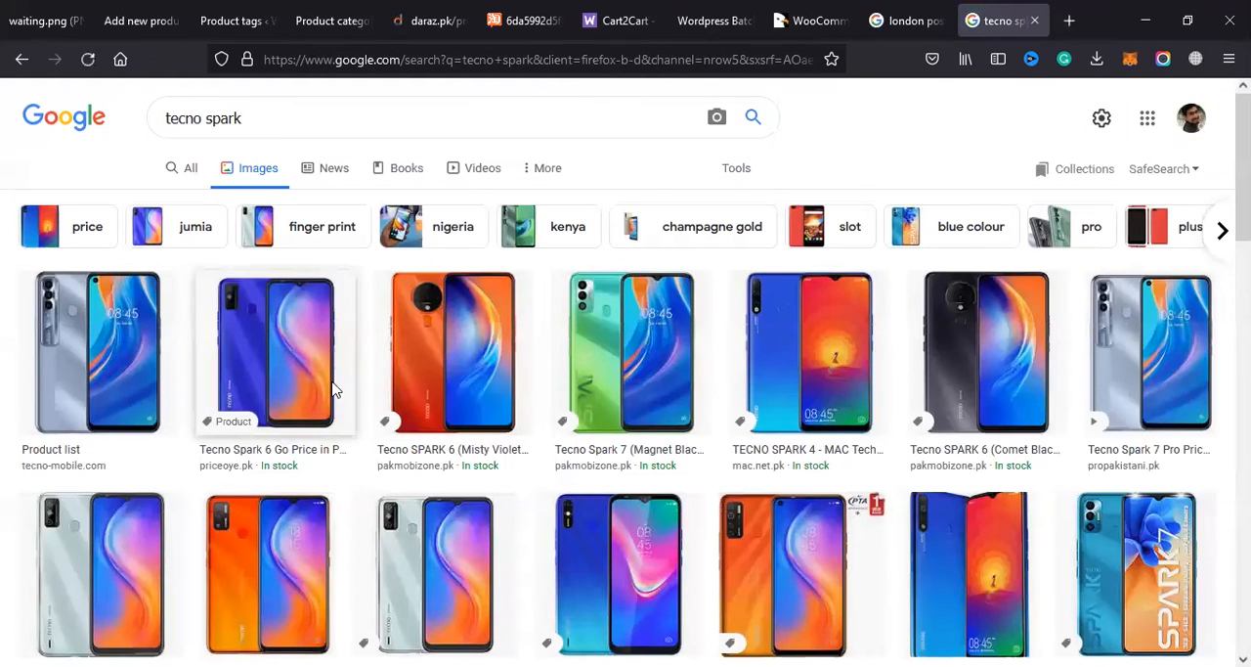
{"action": "right_click", "coordinate": [315, 326]}
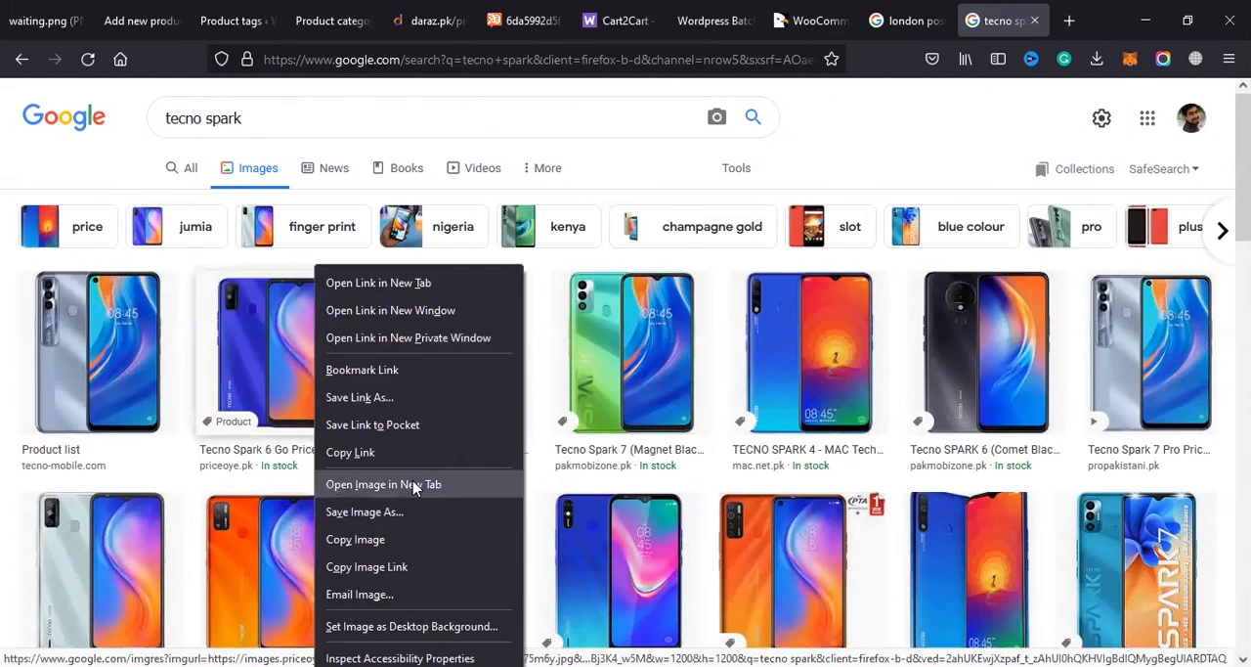
{"action": "left_click", "coordinate": [424, 480]}
Step: Switch to the phone's Daraz page and show its Ice Jadeite color variant
{"action": "left_click", "coordinate": [136, 14]}
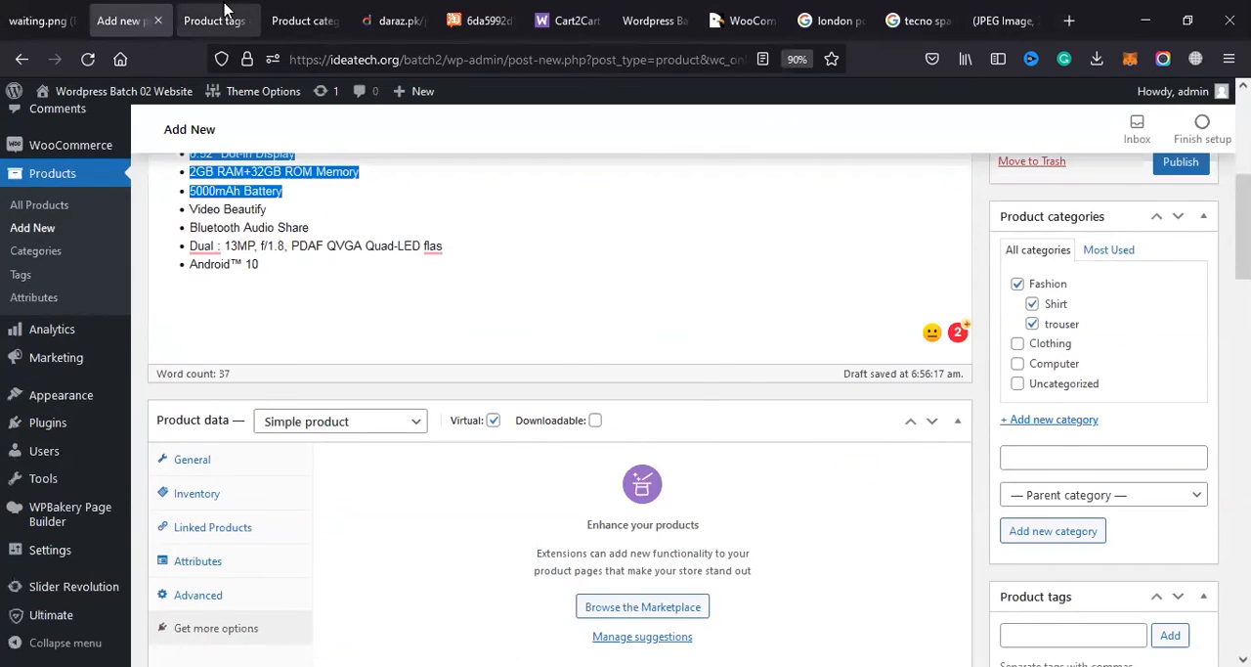
{"action": "left_click", "coordinate": [227, 14]}
{"action": "left_click", "coordinate": [310, 14]}
{"action": "left_click", "coordinate": [396, 19]}
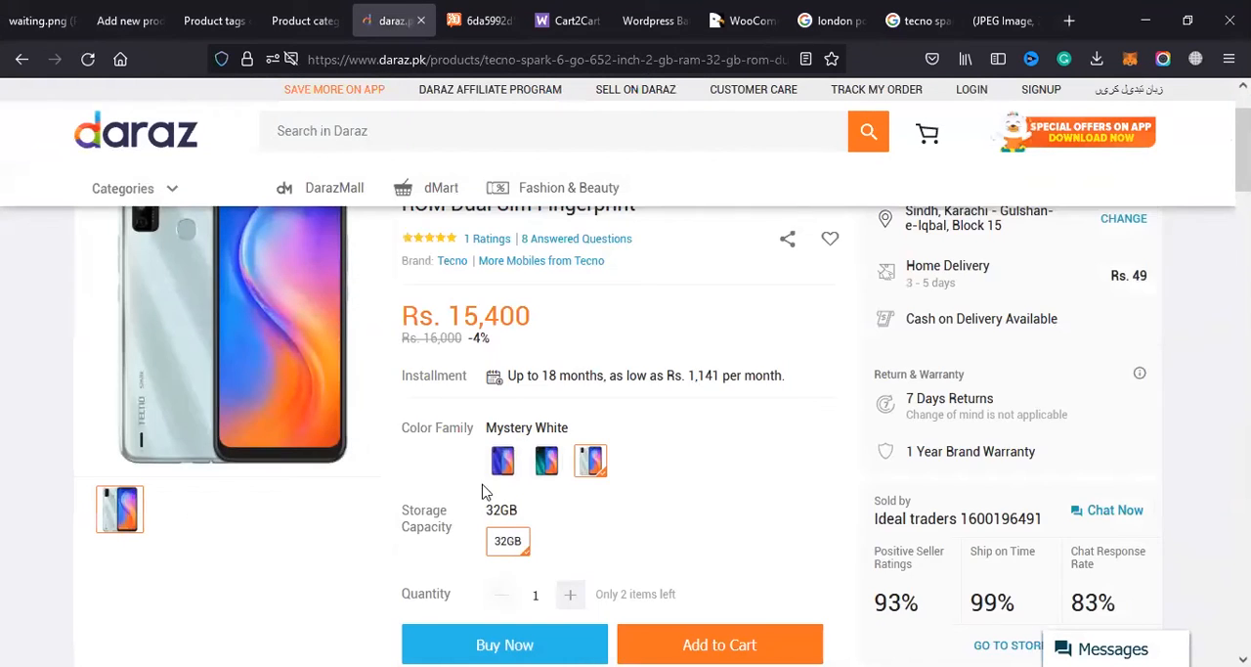
{"action": "scroll", "coordinate": [536, 445], "scroll_direction": "down", "scroll_amount": 1}
{"action": "scroll", "coordinate": [535, 445], "scroll_direction": "up", "scroll_amount": 1}
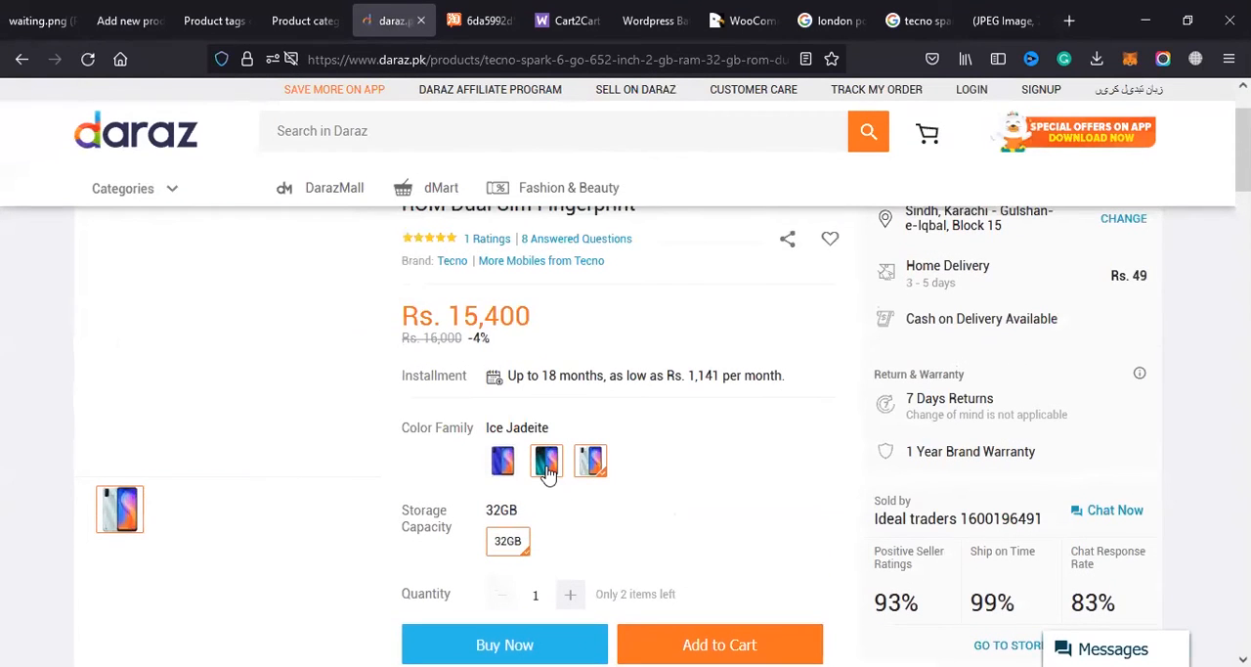
{"action": "scroll", "coordinate": [358, 572], "scroll_direction": "up", "scroll_amount": 1}
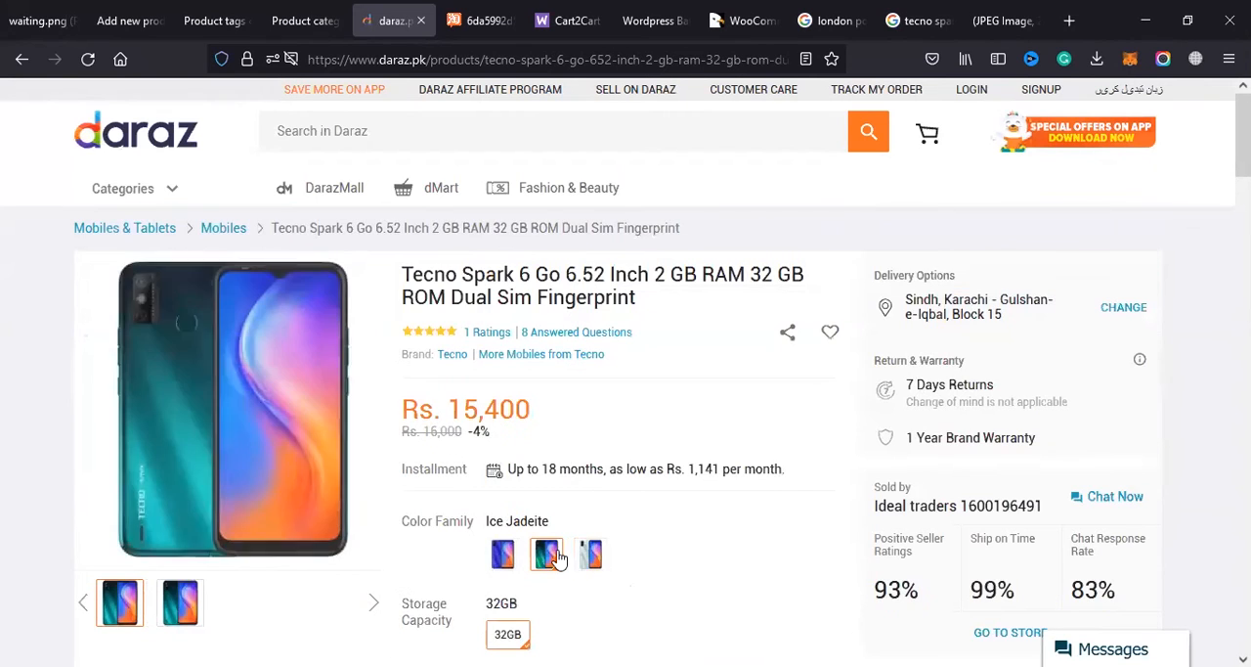
Step: Try to save the Ice Jadeite phone picture directly from the Daraz product page
{"action": "right_click", "coordinate": [274, 350]}
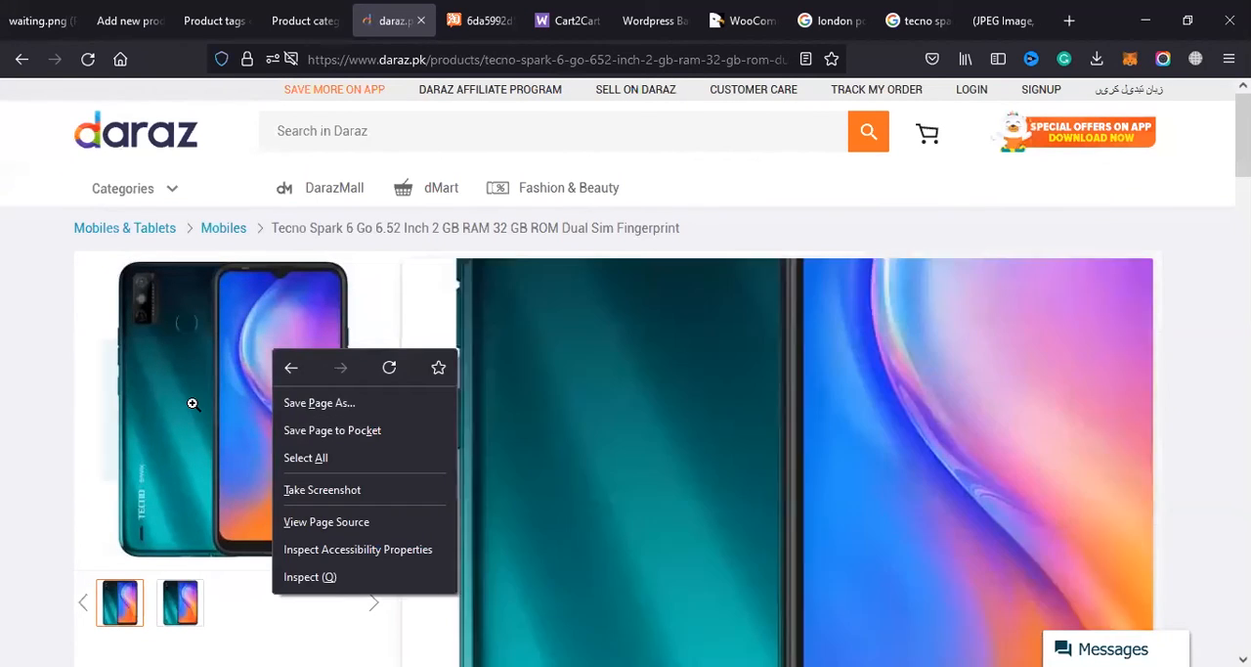
{"action": "right_click", "coordinate": [196, 404]}
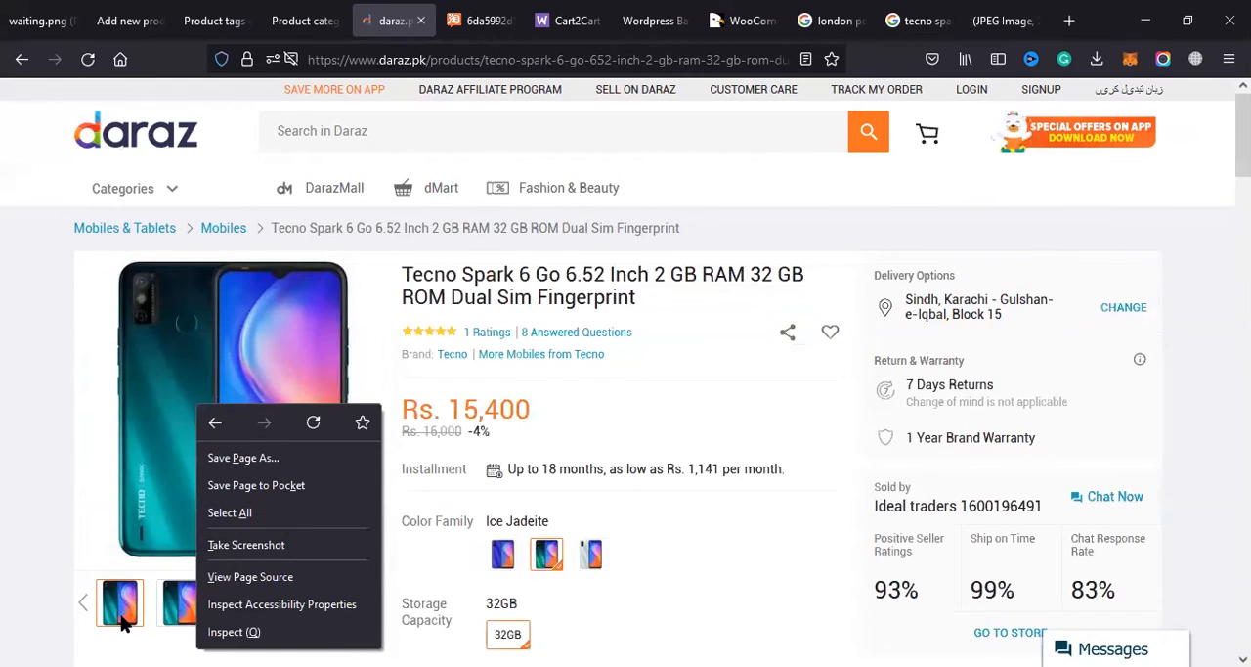
{"action": "left_click", "coordinate": [123, 616]}
{"action": "scroll", "coordinate": [273, 534], "scroll_direction": "down", "scroll_amount": 2}
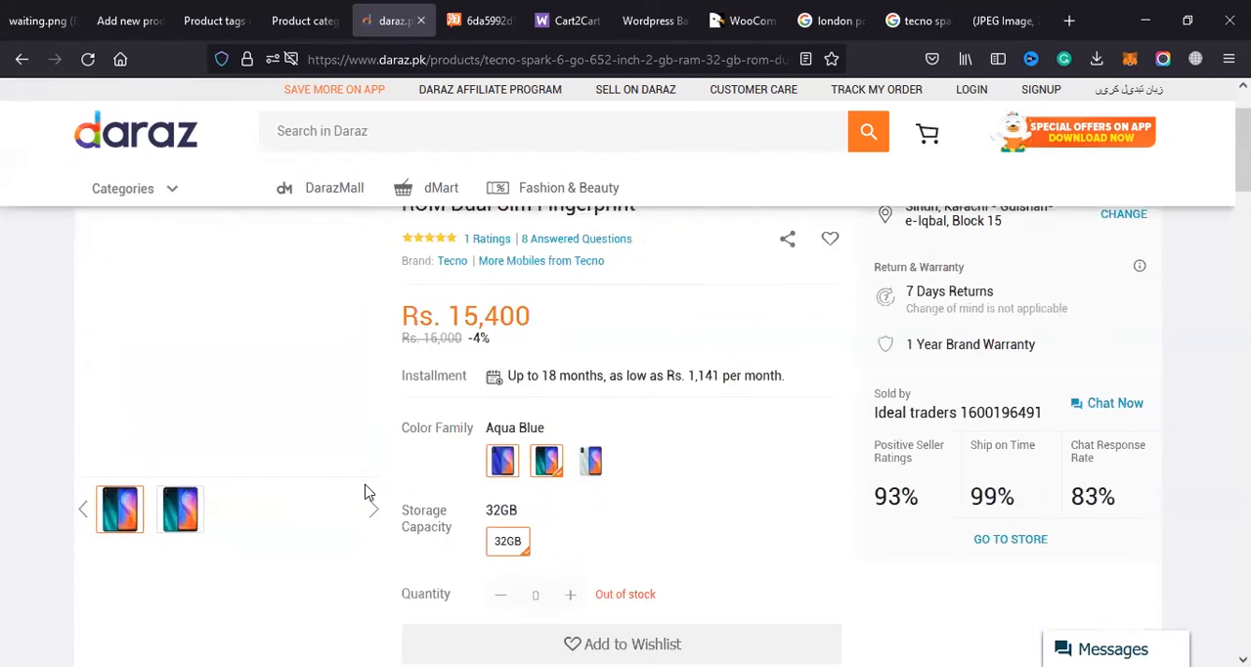
{"action": "scroll", "coordinate": [317, 421], "scroll_direction": "up", "scroll_amount": 2}
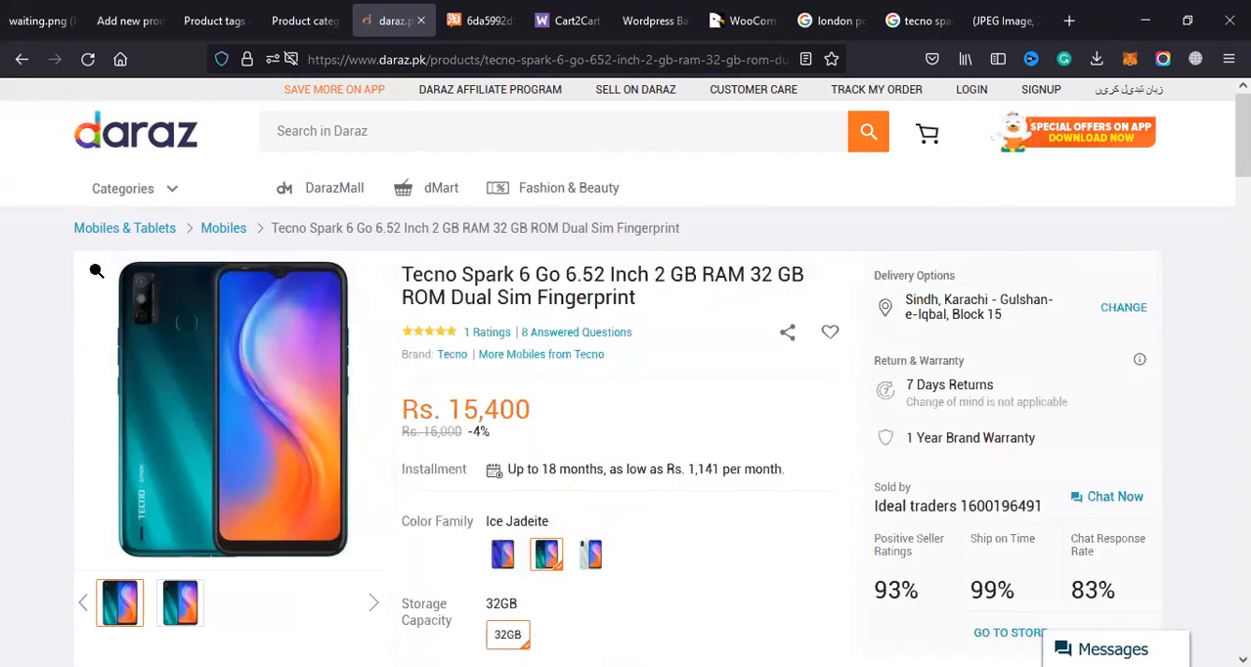
Step: Take a browser screenshot of only the Ice Jadeite phone picture and download it
{"action": "right_click", "coordinate": [92, 292]}
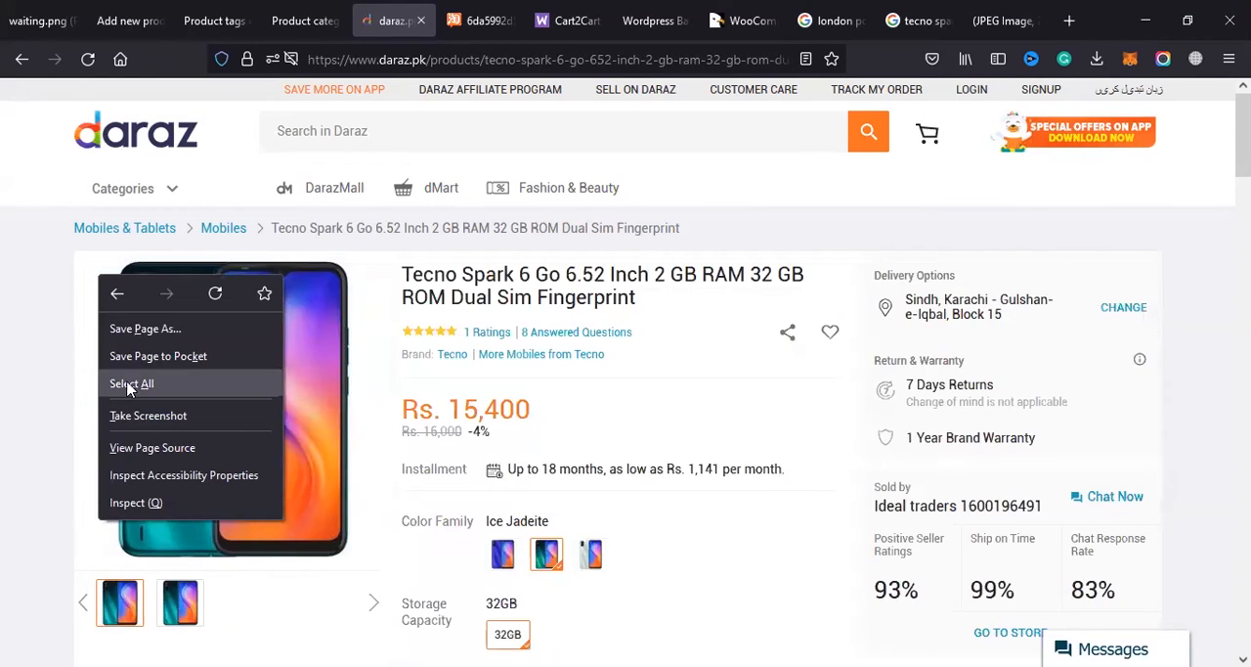
{"action": "left_click", "coordinate": [182, 418]}
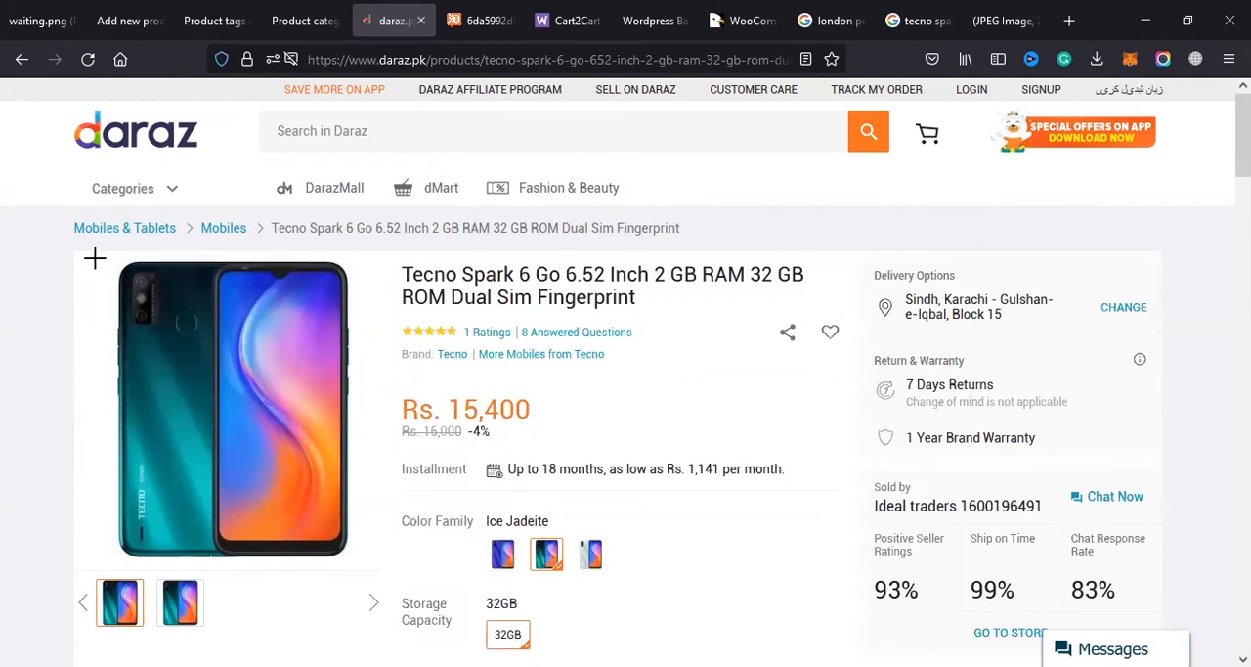
{"action": "left_click", "coordinate": [103, 279]}
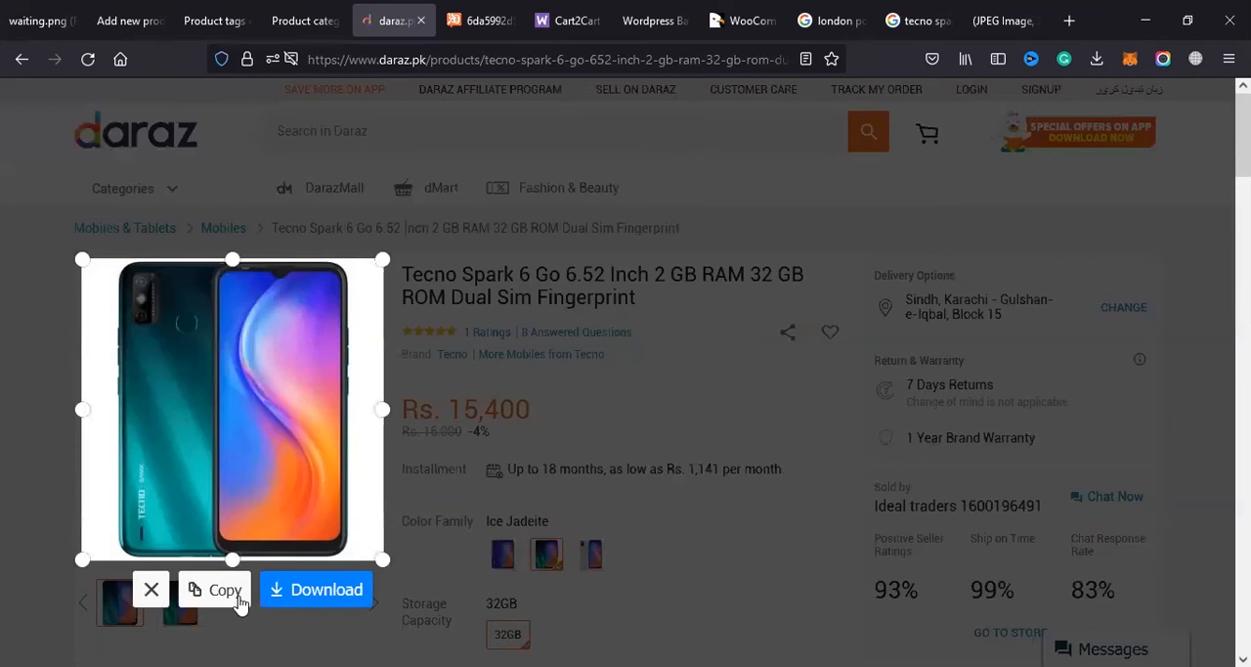
{"action": "left_click", "coordinate": [327, 590]}
Step: Show the Aqua Blue color variant, capture only its phone picture as a browser screenshot, and download it
{"action": "scroll", "coordinate": [503, 460], "scroll_direction": "down", "scroll_amount": 3}
{"action": "left_click", "coordinate": [502, 459]}
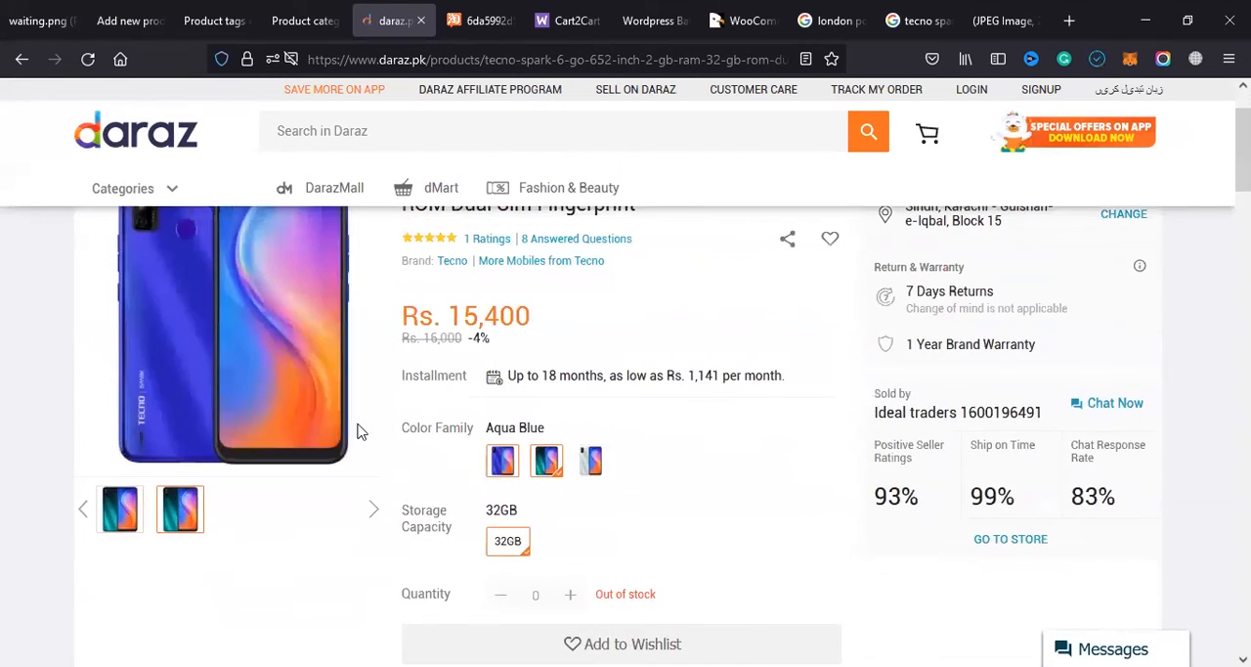
{"action": "scroll", "coordinate": [112, 311], "scroll_direction": "up", "scroll_amount": 1}
{"action": "right_click", "coordinate": [93, 265]}
{"action": "left_click", "coordinate": [146, 411]}
{"action": "left_click", "coordinate": [93, 262]}
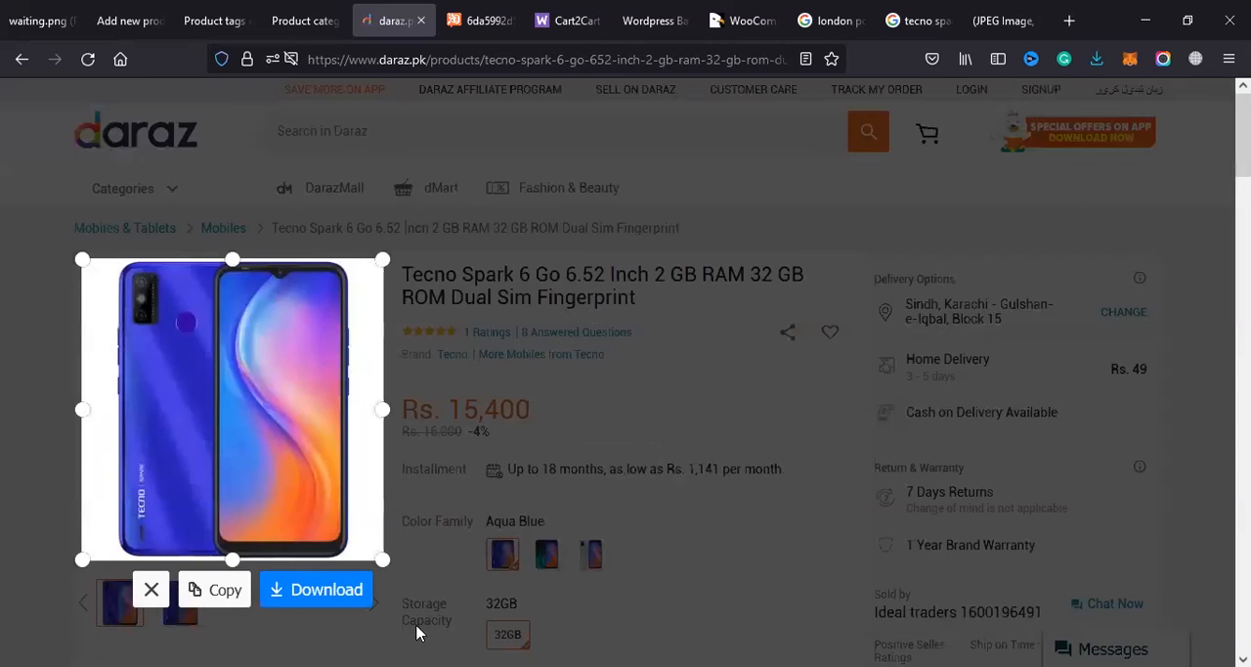
{"action": "left_click", "coordinate": [327, 589]}
Step: Return from the Daraz page to the new product's form and open the image selection for its product gallery
{"action": "left_click", "coordinate": [592, 556]}
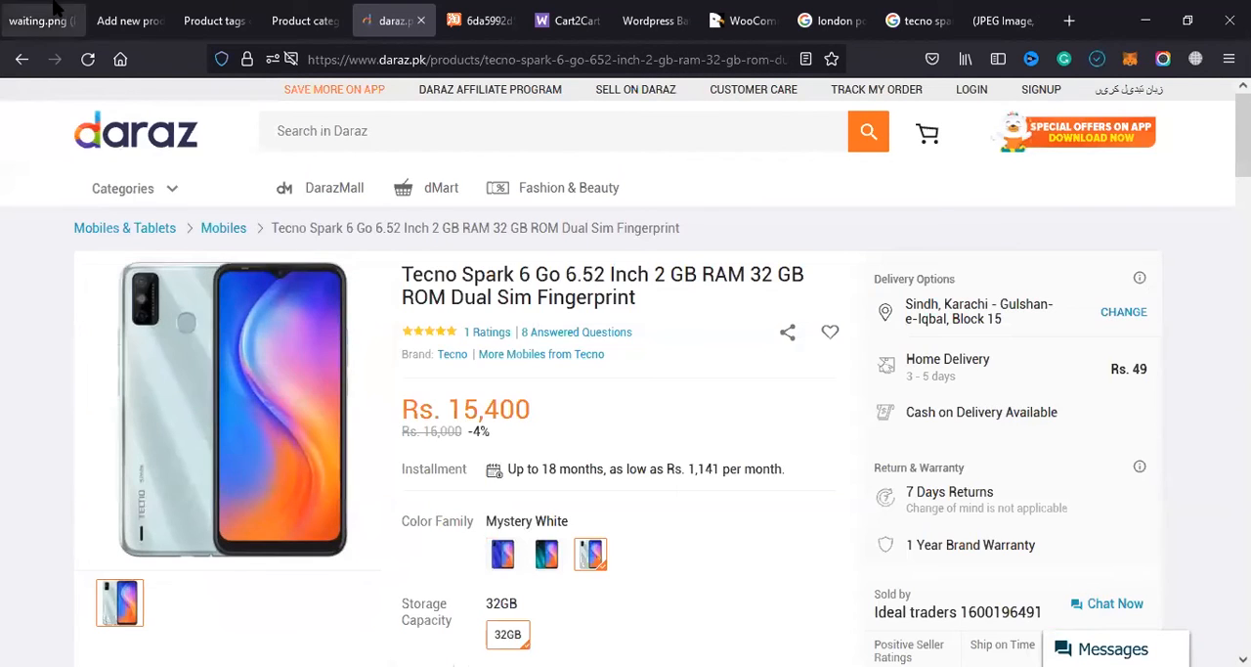
{"action": "left_click", "coordinate": [321, 7]}
{"action": "left_click", "coordinate": [60, 8]}
{"action": "left_click", "coordinate": [116, 9]}
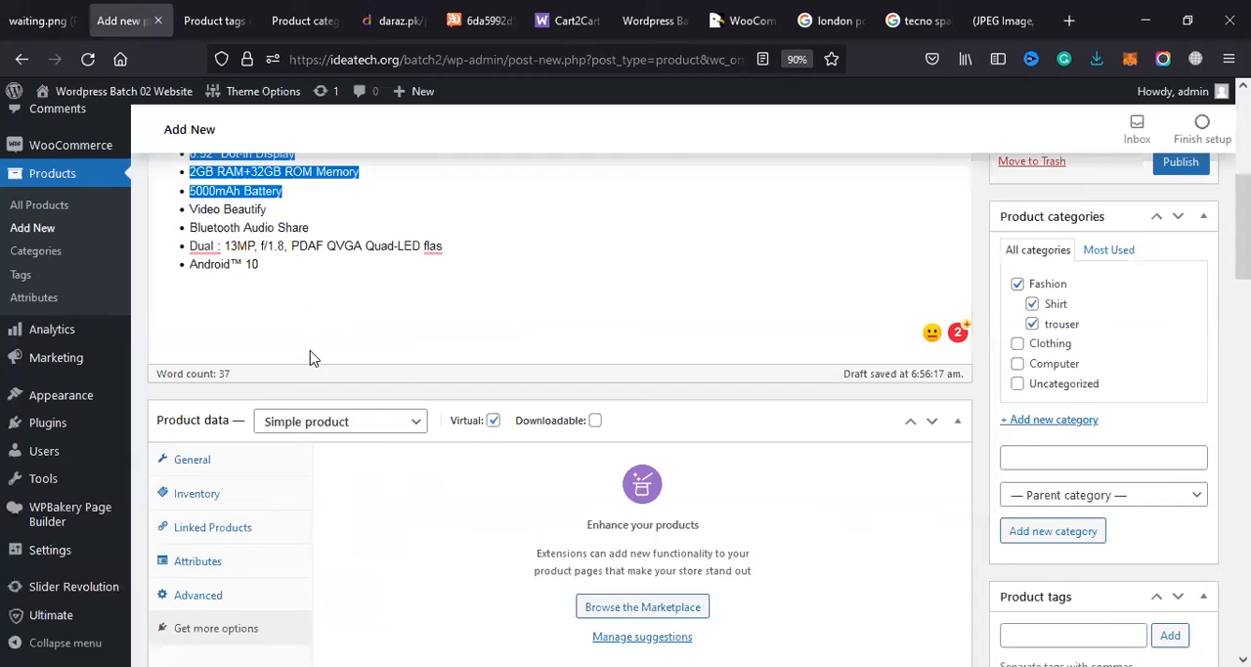
{"action": "left_click", "coordinate": [215, 21]}
{"action": "left_click", "coordinate": [123, 20]}
{"action": "scroll", "coordinate": [1063, 455], "scroll_direction": "down", "scroll_amount": 2}
{"action": "scroll", "coordinate": [1062, 454], "scroll_direction": "down", "scroll_amount": 10}
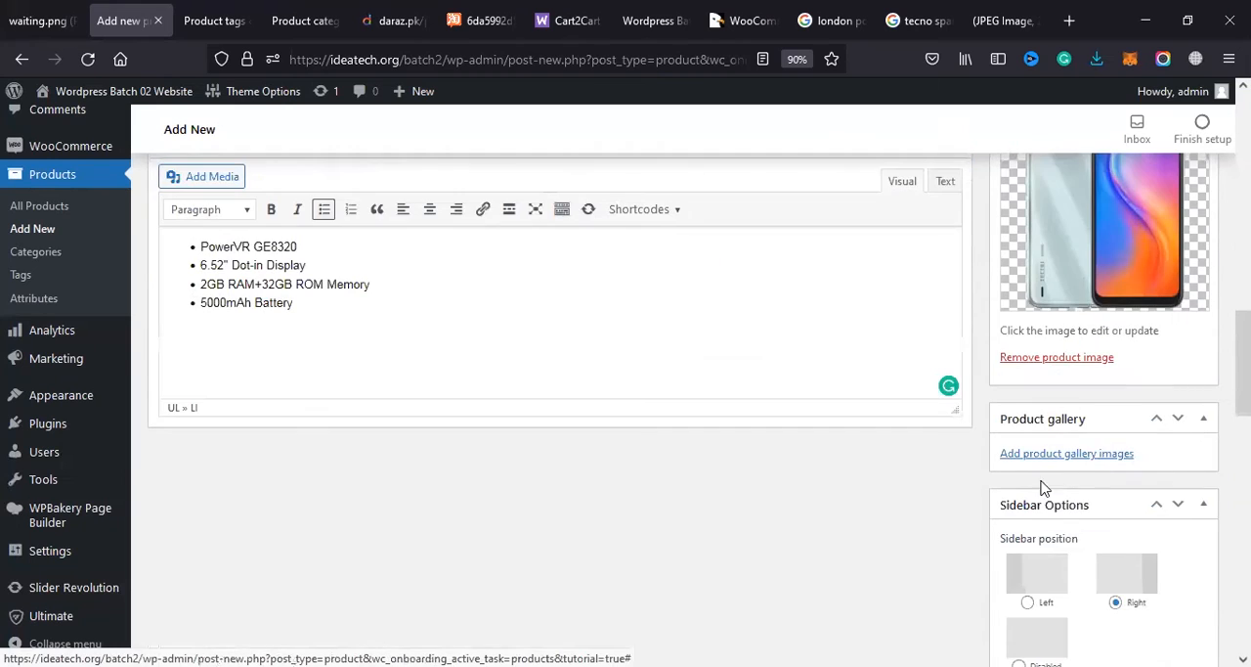
{"action": "left_click", "coordinate": [1064, 455]}
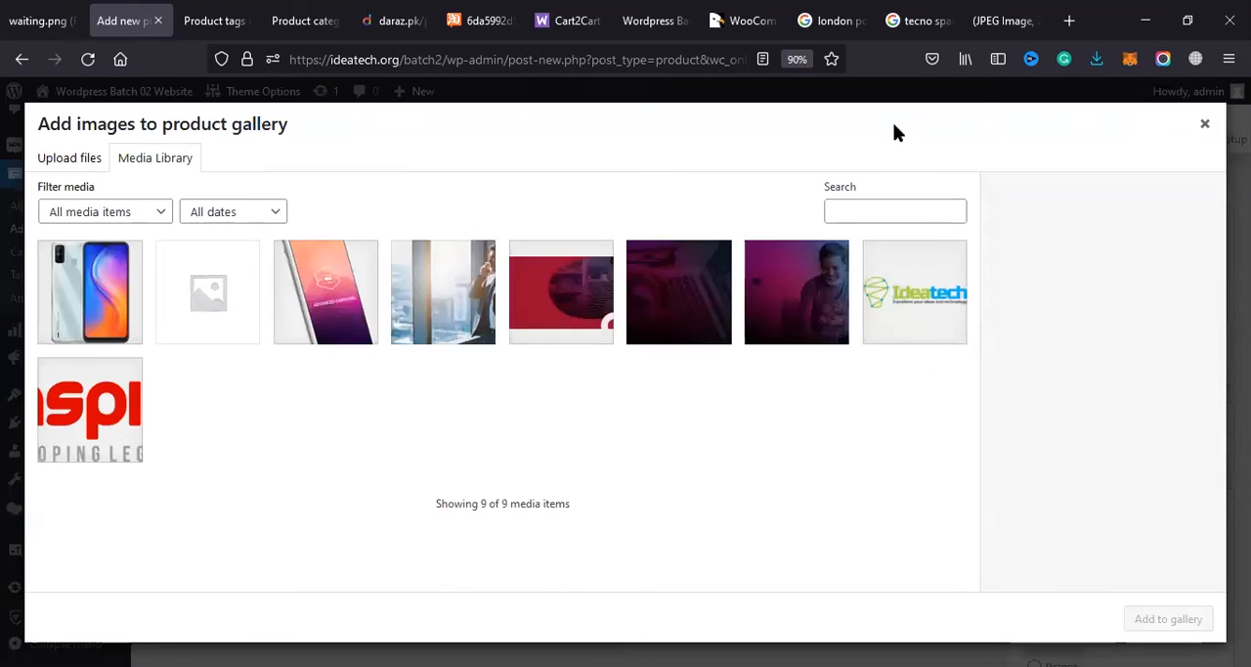
Step: Upload the two downloaded phone screenshots and add them to the product gallery together with the iphn-6_a-250x421 and retail-sales-2a images
{"action": "left_click", "coordinate": [1096, 61]}
{"action": "left_click_drag", "start_coordinate": [868, 106], "coordinate": [275, 200]}
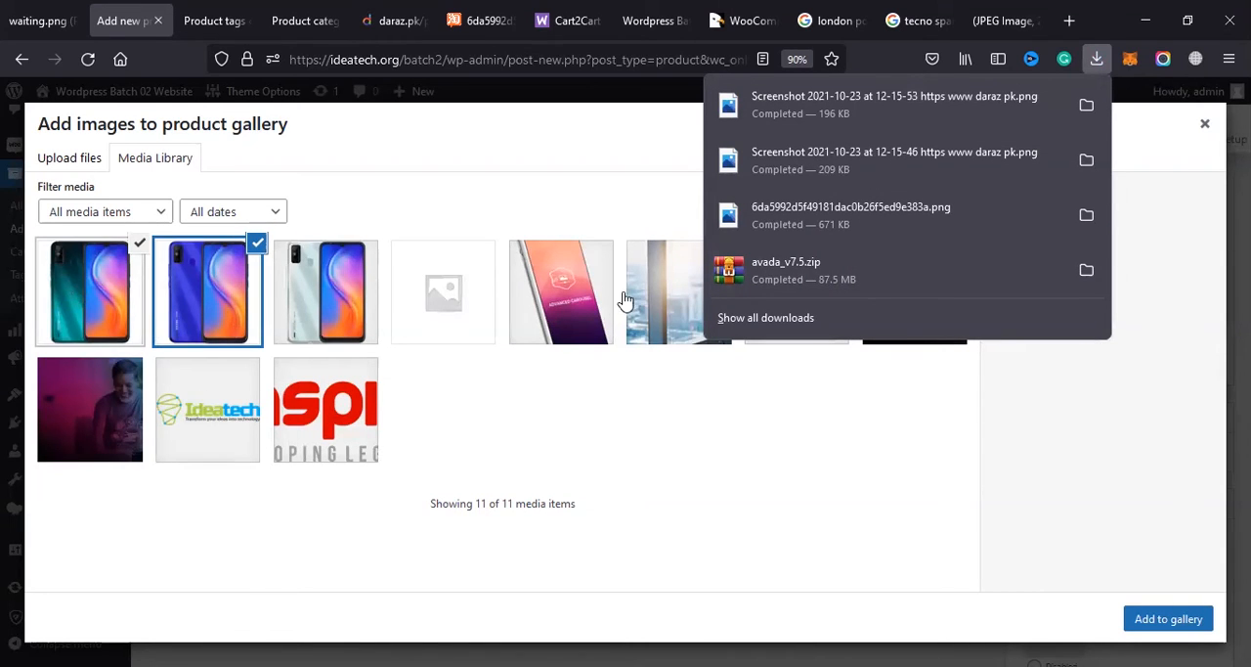
{"action": "left_click", "coordinate": [594, 299]}
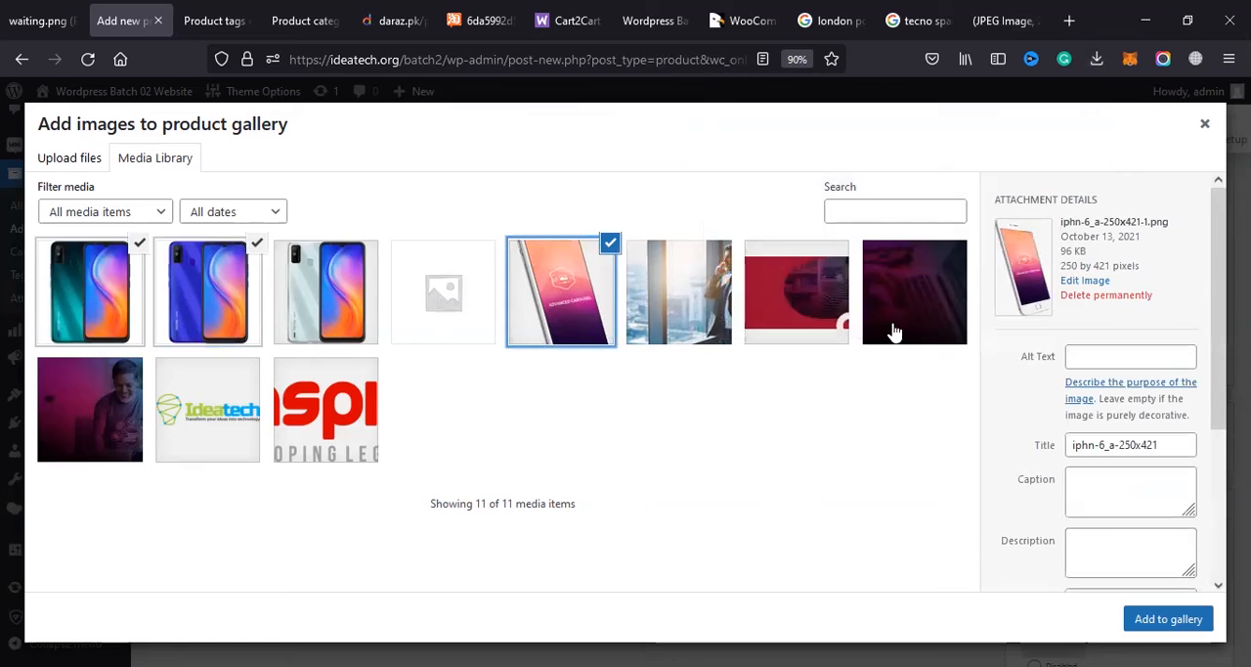
{"action": "left_click", "coordinate": [905, 311]}
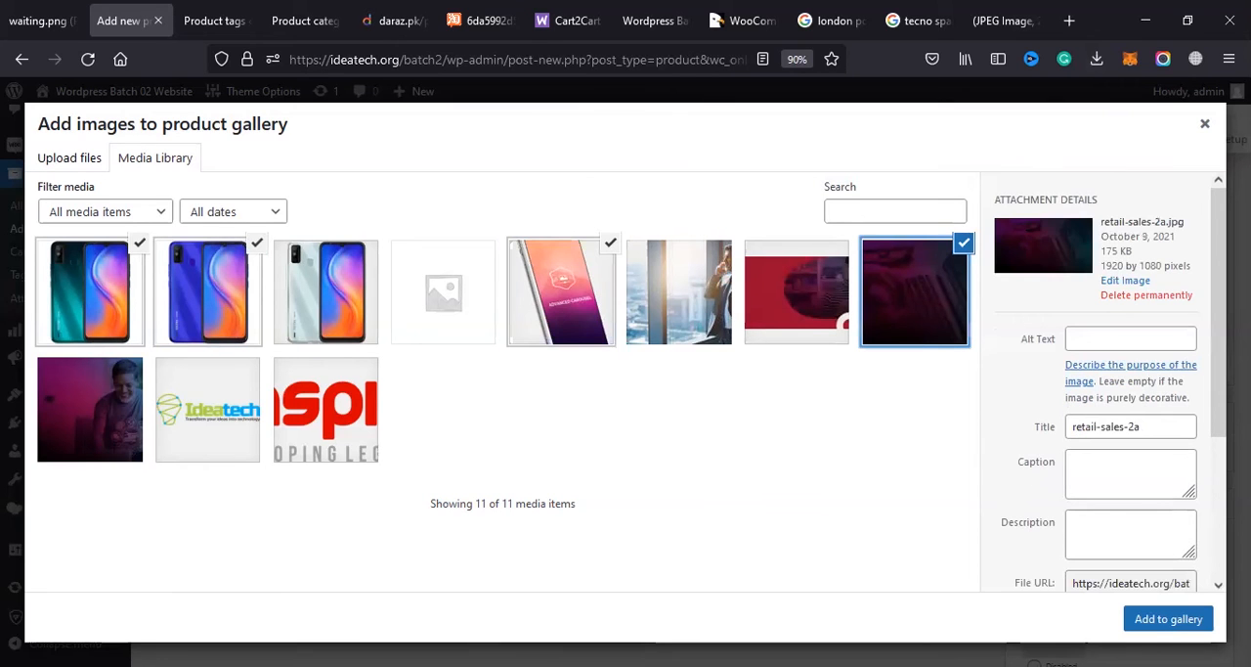
{"action": "left_click", "coordinate": [1168, 618]}
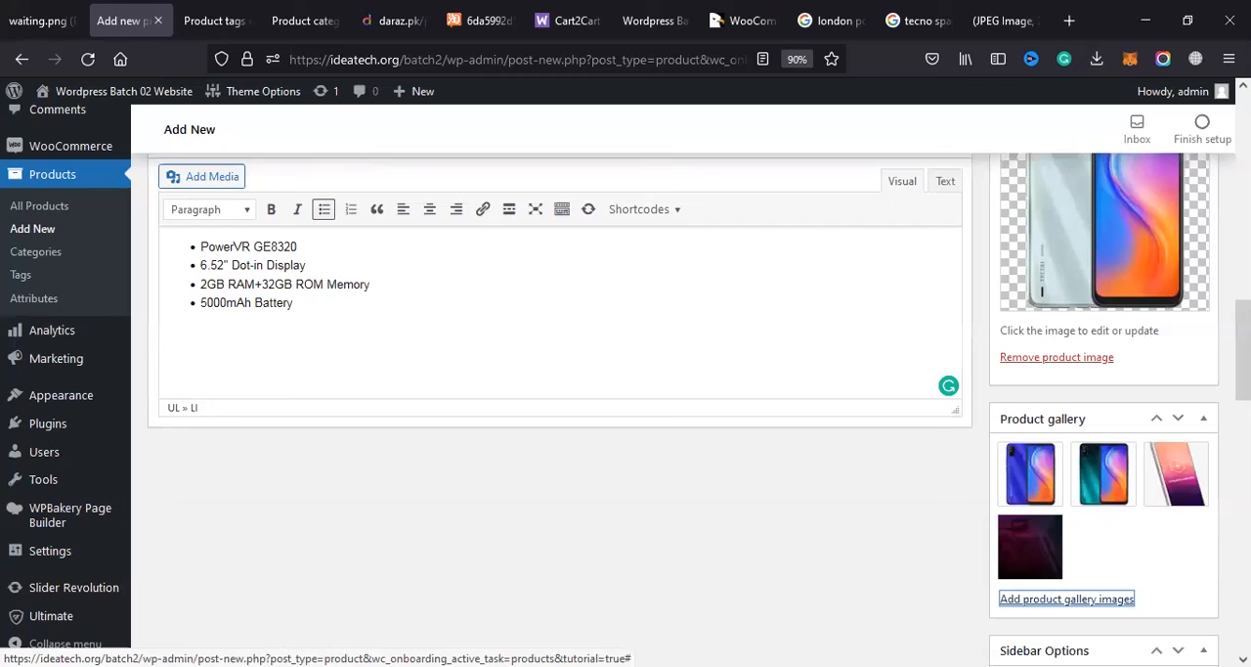
Step: Disable the sidebar for the product page and look through the footer and page padding options
{"action": "scroll", "coordinate": [1066, 586], "scroll_direction": "down", "scroll_amount": 5}
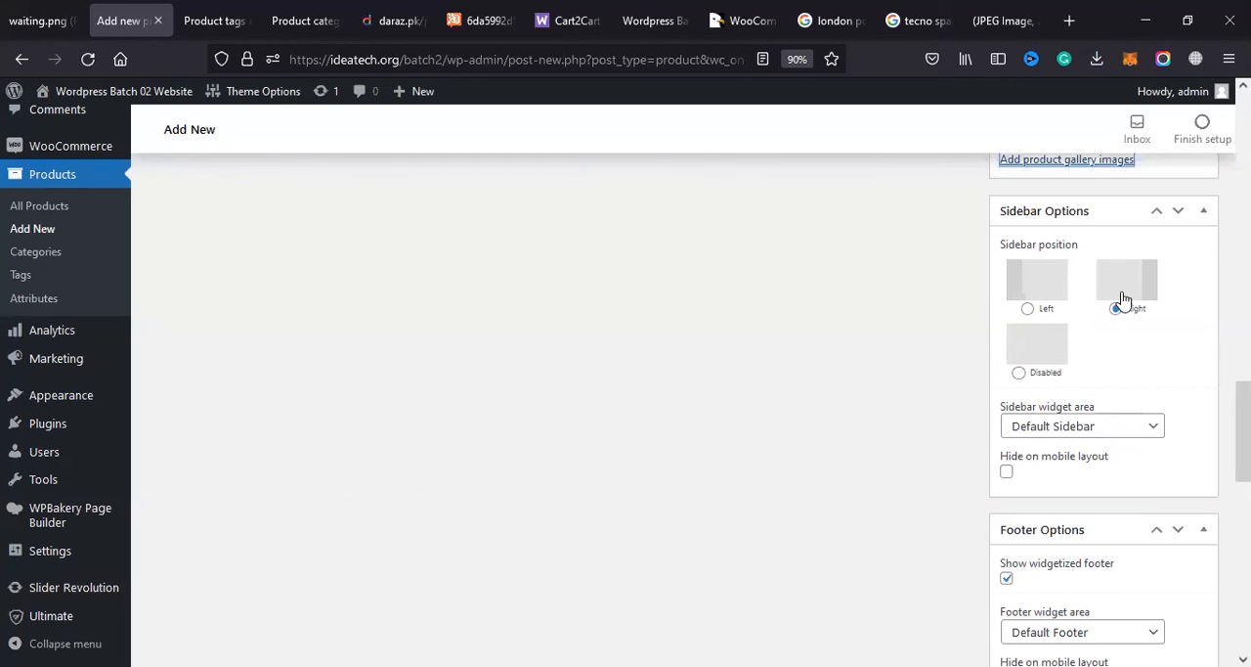
{"action": "left_click", "coordinate": [1042, 368]}
{"action": "scroll", "coordinate": [1036, 436], "scroll_direction": "down", "scroll_amount": 2}
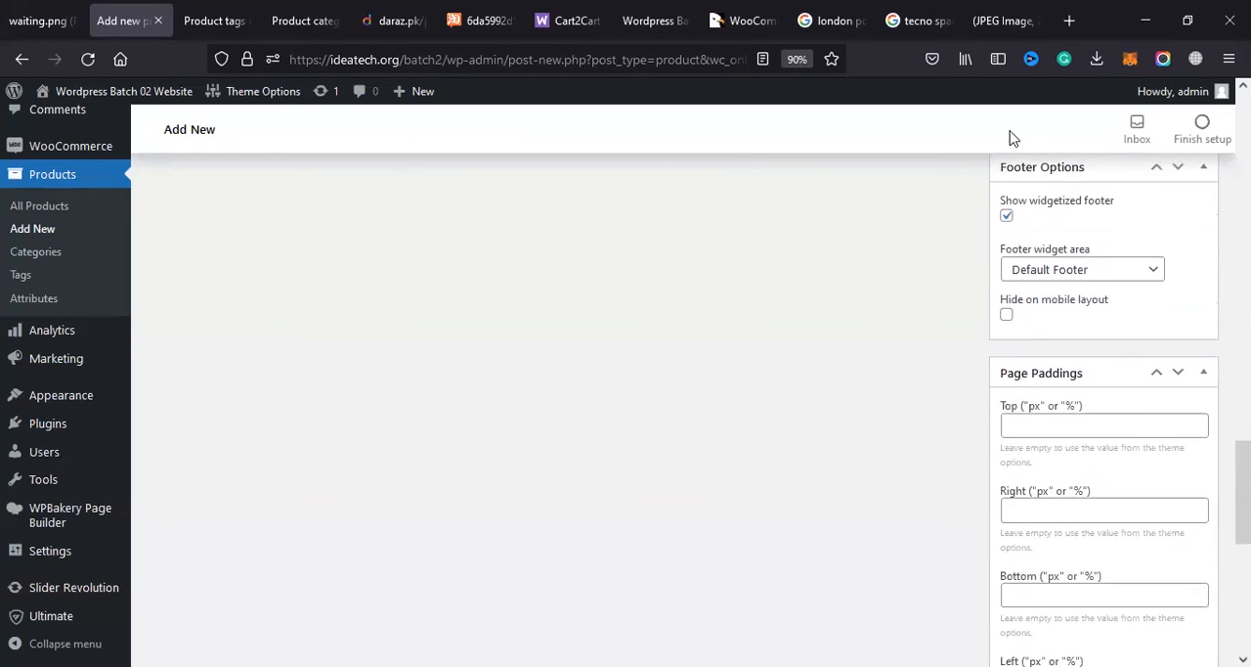
{"action": "scroll", "coordinate": [1041, 333], "scroll_direction": "down", "scroll_amount": 5}
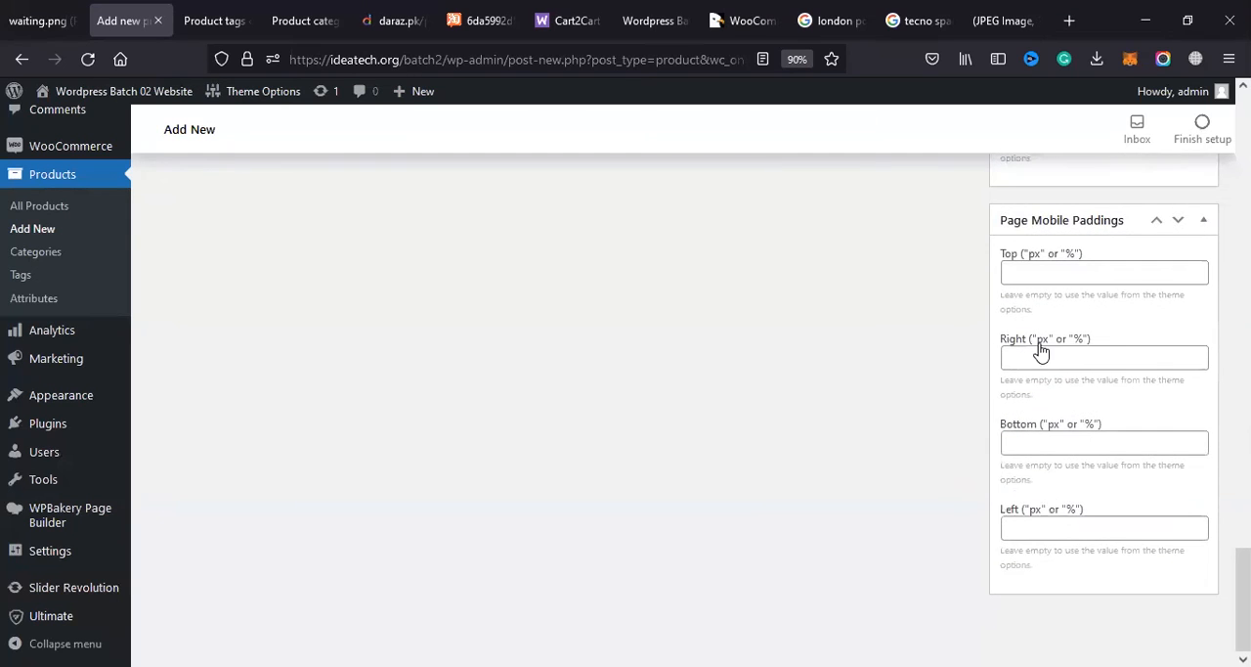
{"action": "scroll", "coordinate": [1043, 352], "scroll_direction": "up", "scroll_amount": 10}
{"action": "scroll", "coordinate": [1063, 320], "scroll_direction": "up", "scroll_amount": 10}
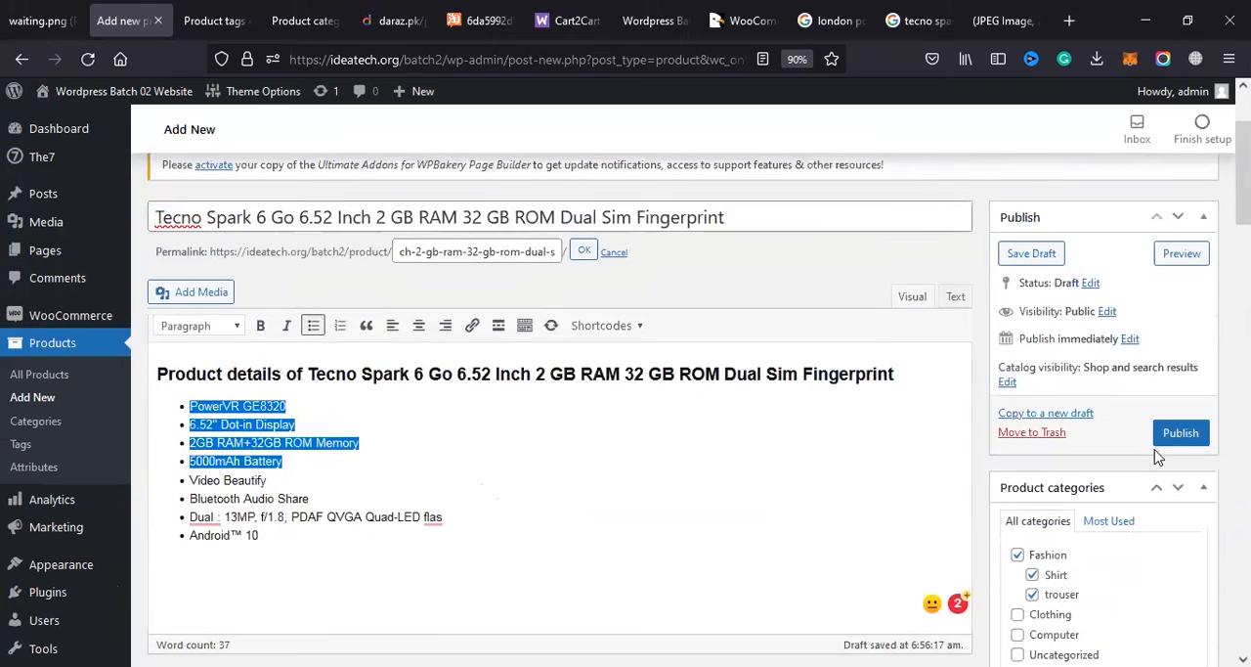
Step: Publish the phone product and open a preview of its store page
{"action": "left_click", "coordinate": [1181, 579]}
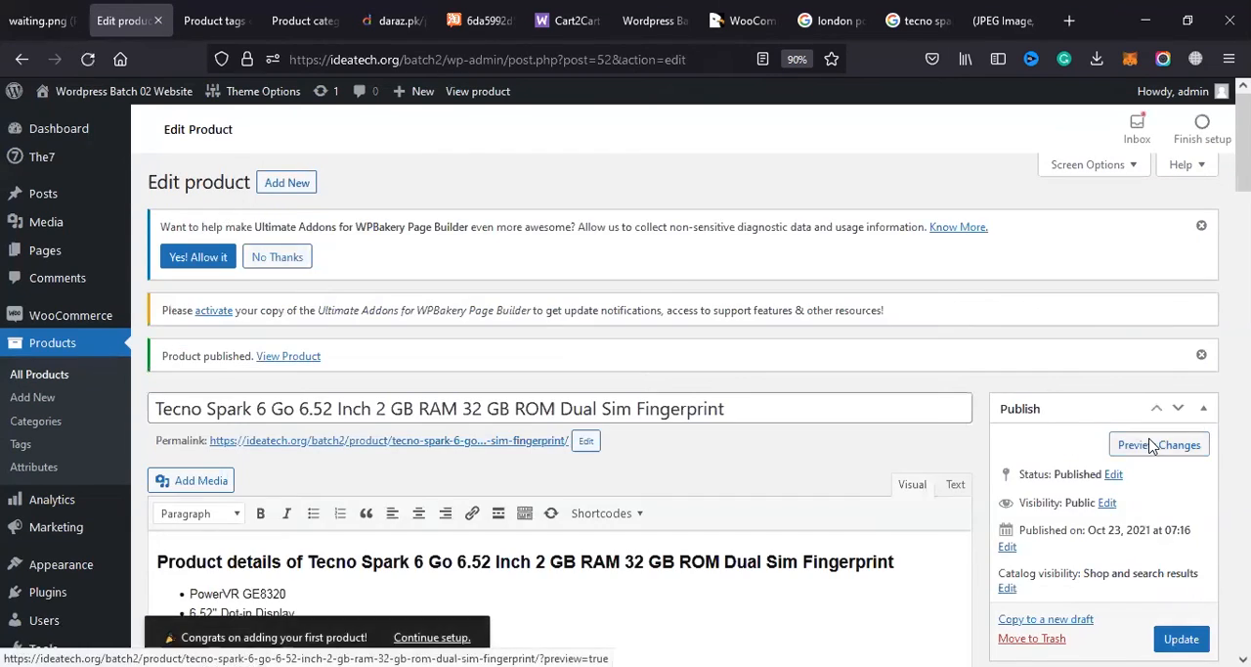
{"action": "left_click", "coordinate": [1152, 446]}
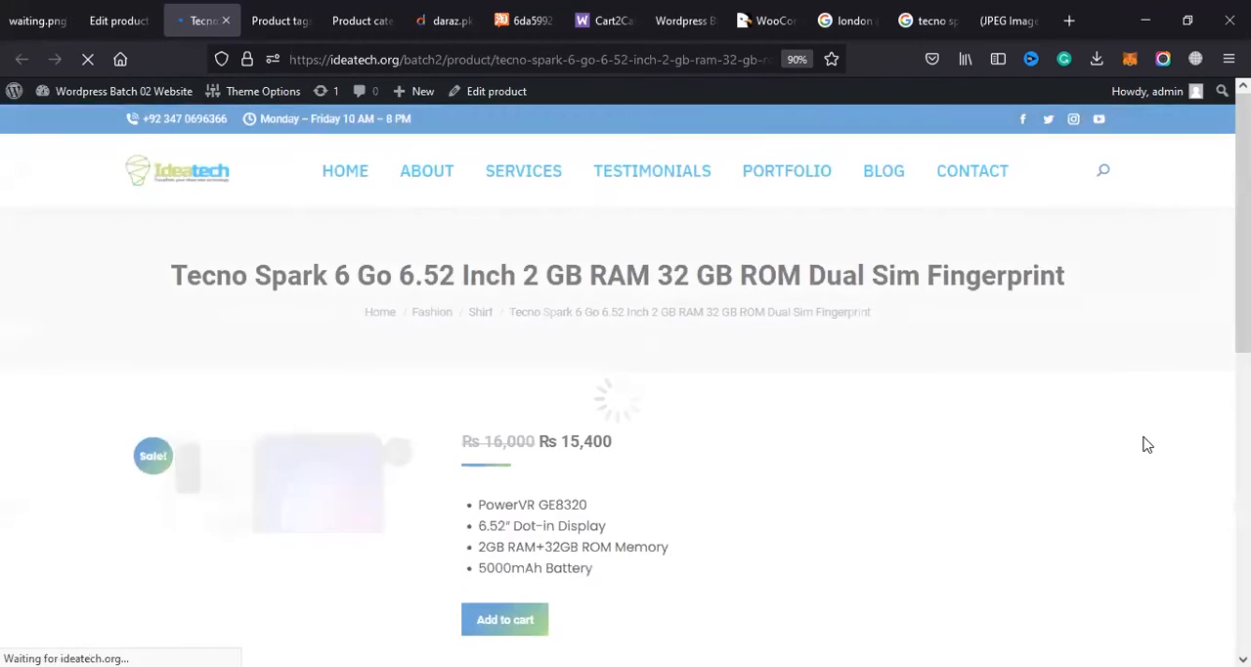
{"action": "scroll", "coordinate": [1145, 444], "scroll_direction": "down", "scroll_amount": 3}
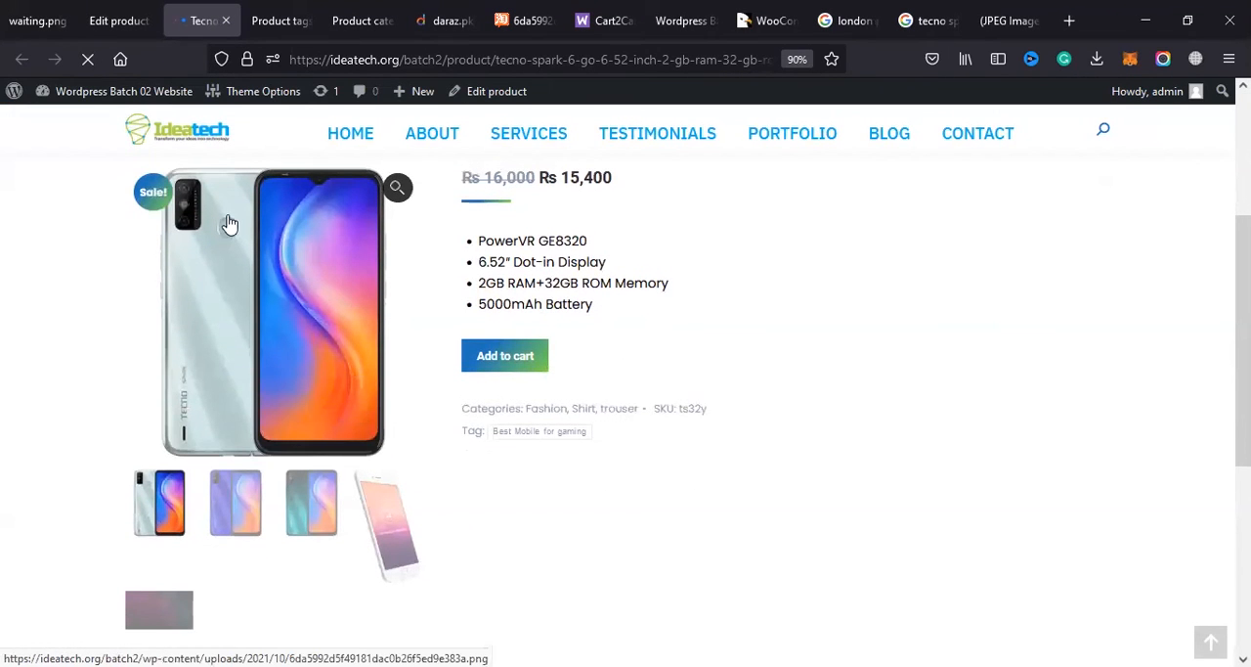
Step: View the product page's gallery pictures one after another, from the blue phone to the dark laptop image
{"action": "mouse_move", "coordinate": [178, 196]}
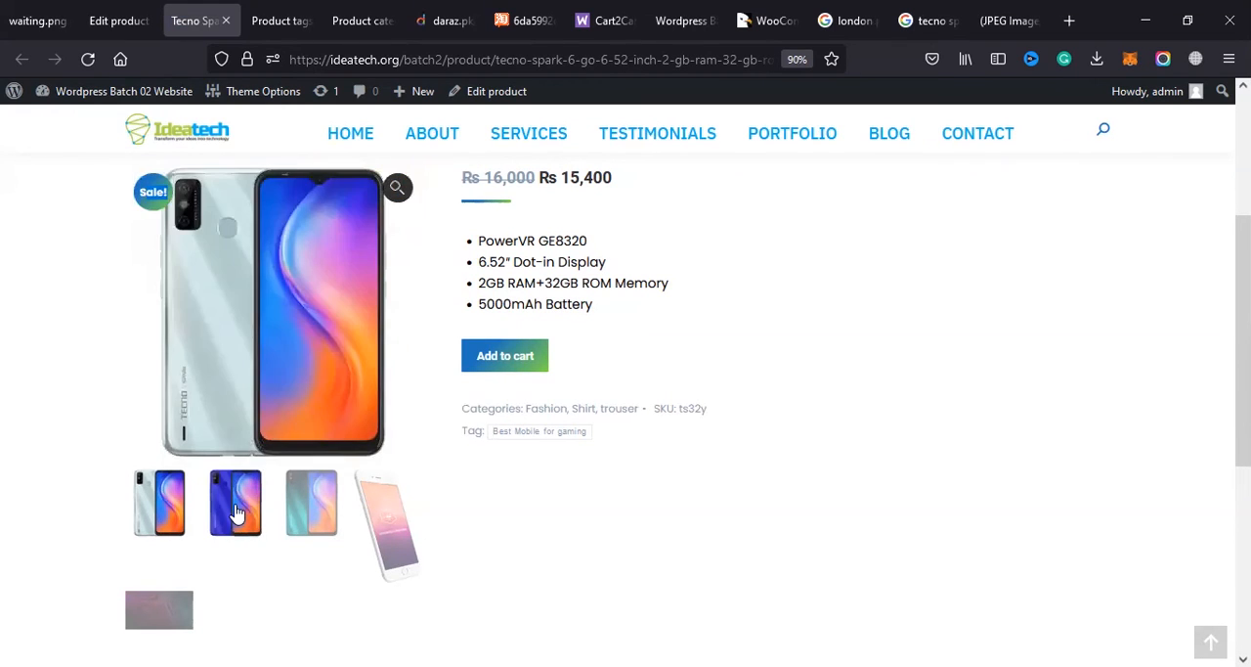
{"action": "left_click", "coordinate": [239, 512]}
{"action": "left_click", "coordinate": [303, 506]}
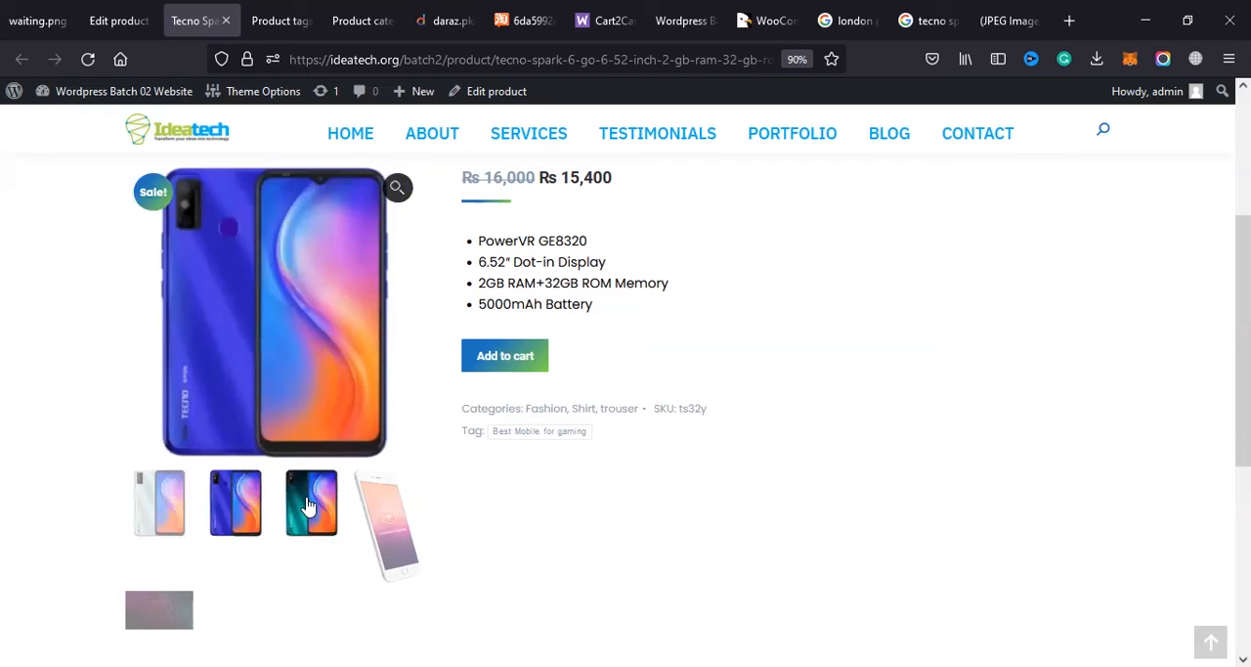
{"action": "left_click", "coordinate": [384, 528]}
{"action": "scroll", "coordinate": [358, 511], "scroll_direction": "down", "scroll_amount": 3}
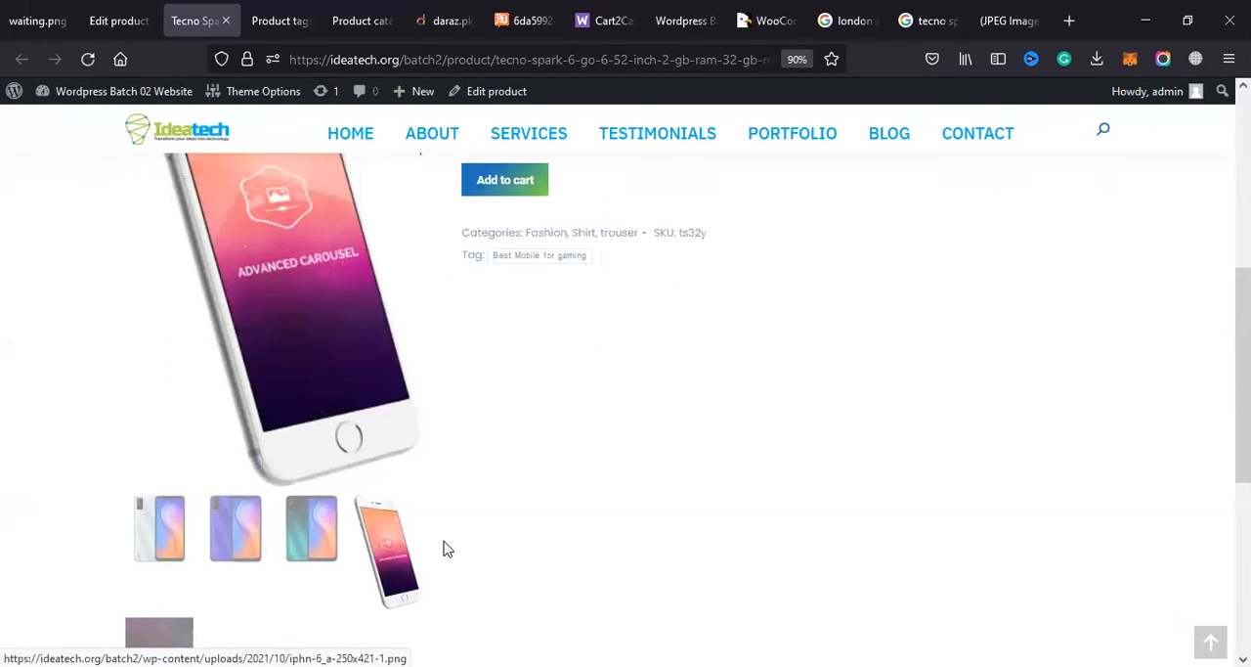
{"action": "scroll", "coordinate": [182, 550], "scroll_direction": "down", "scroll_amount": 2}
{"action": "left_click", "coordinate": [157, 554]}
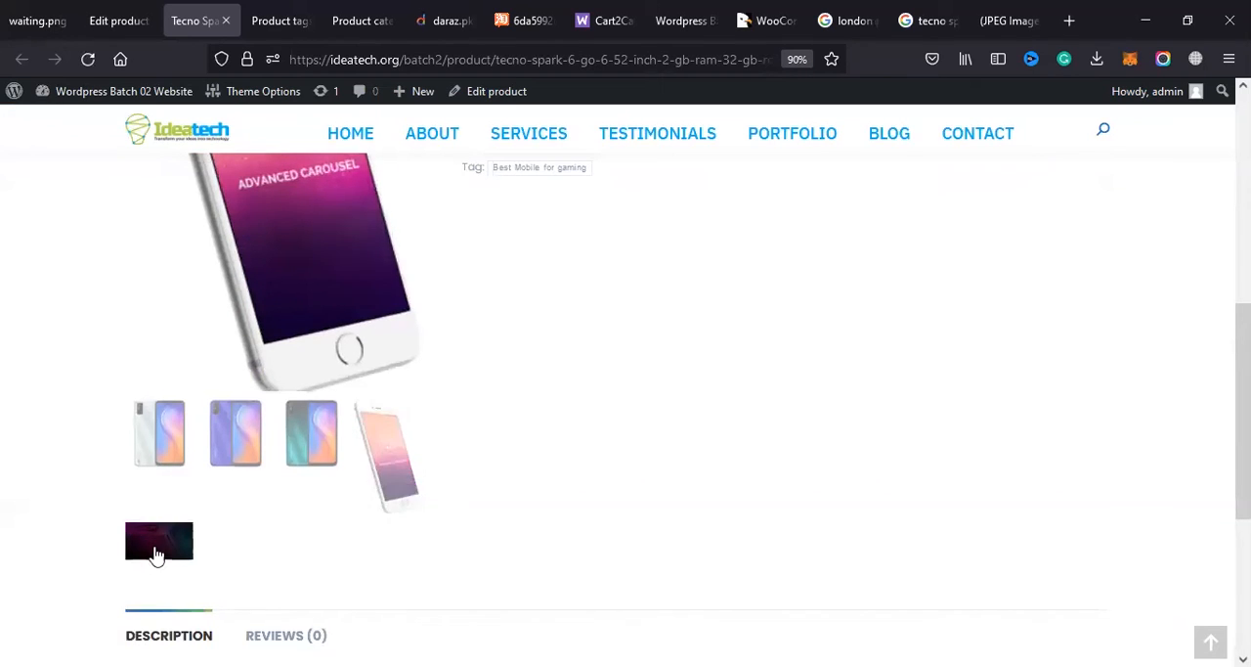
Step: Switch back and forth between the gallery's phone color pictures and check the product description below them
{"action": "scroll", "coordinate": [157, 554], "scroll_direction": "down", "scroll_amount": 4}
{"action": "scroll", "coordinate": [235, 464], "scroll_direction": "up", "scroll_amount": 5}
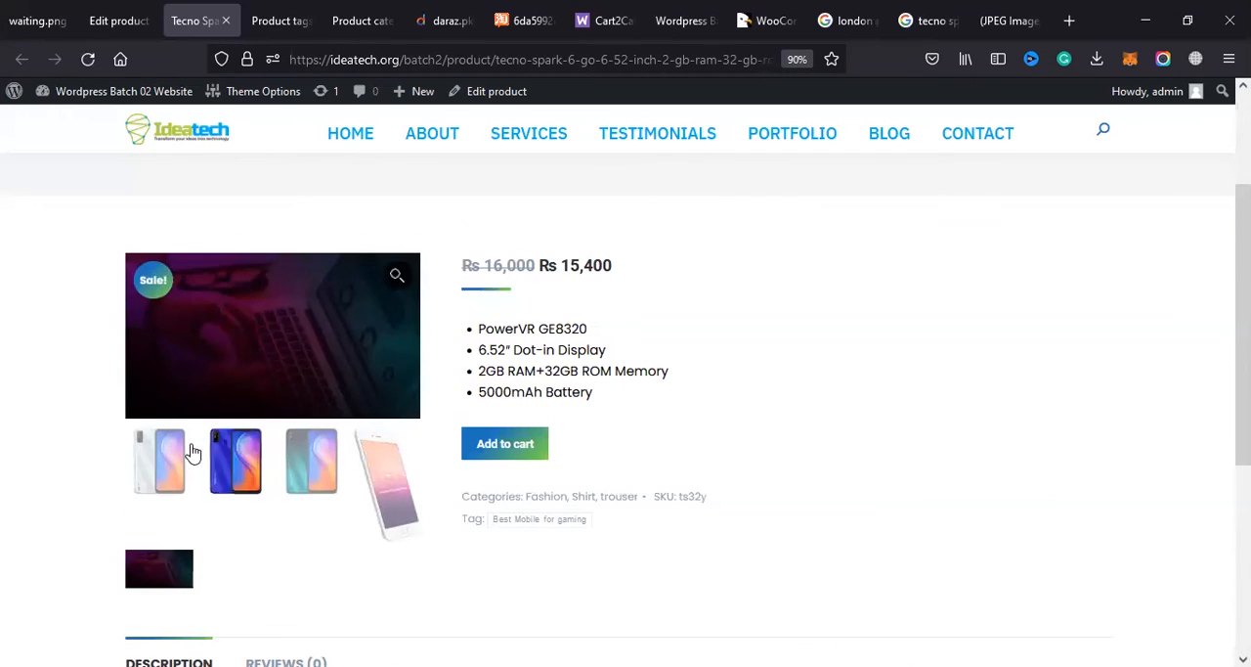
{"action": "left_click", "coordinate": [186, 460]}
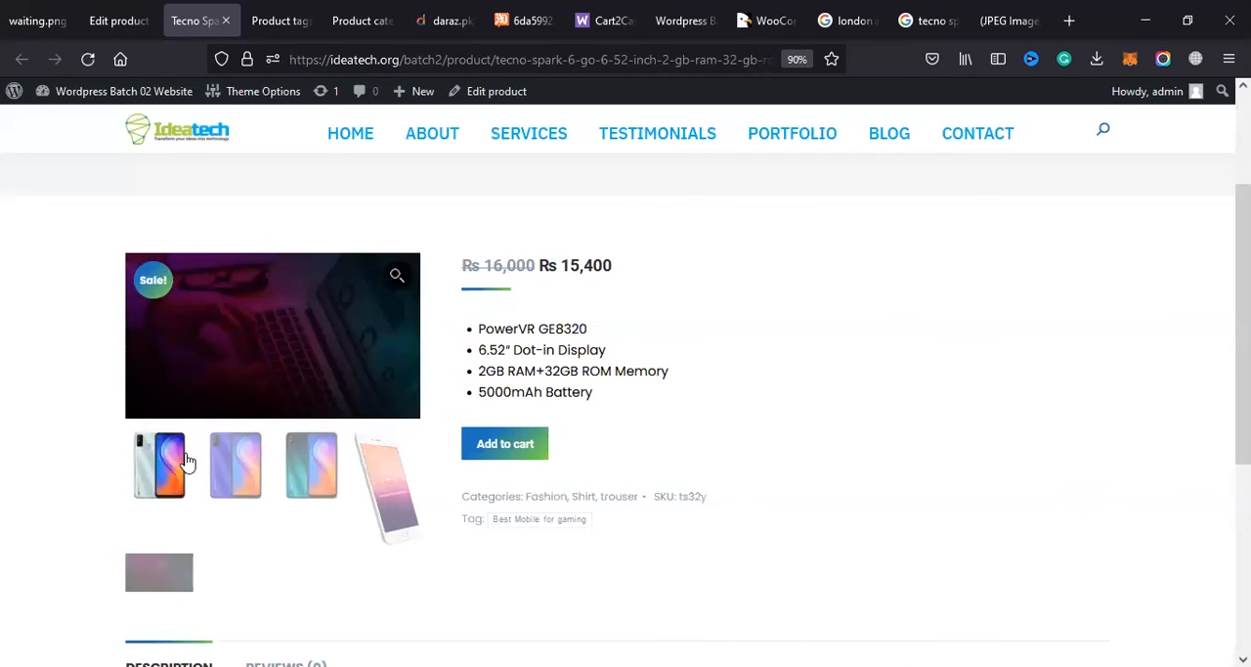
{"action": "left_click", "coordinate": [256, 597]}
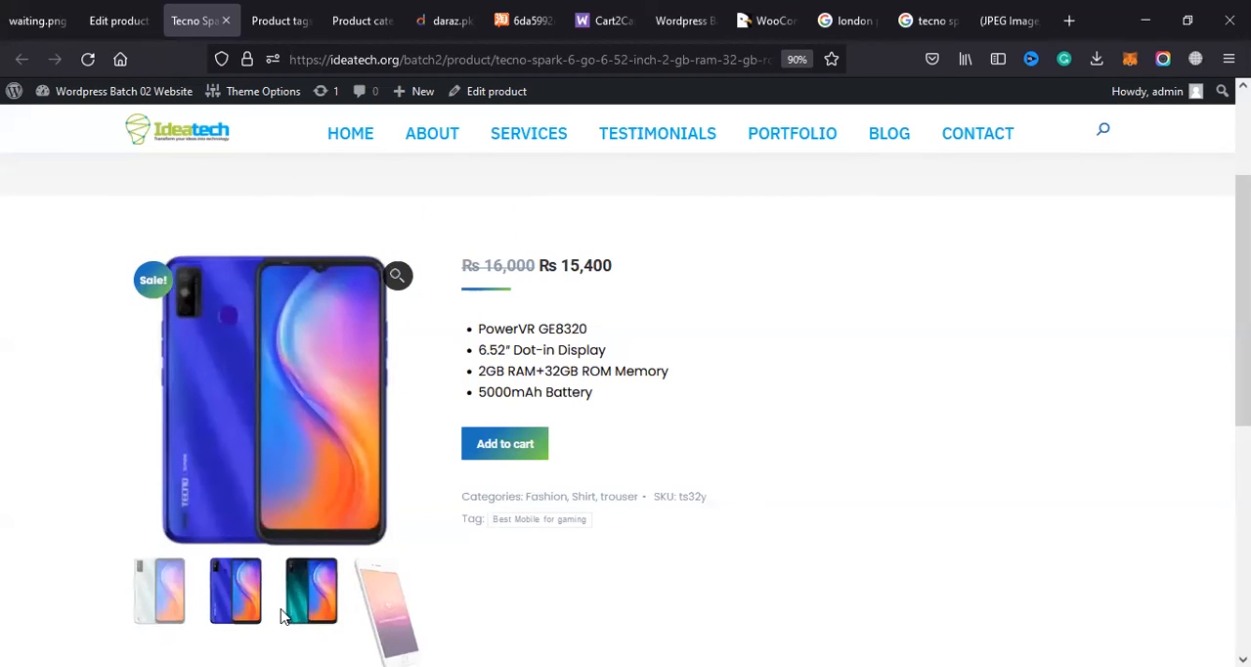
{"action": "left_click", "coordinate": [164, 583]}
{"action": "left_click", "coordinate": [250, 602]}
{"action": "left_click", "coordinate": [305, 595]}
{"action": "left_click", "coordinate": [237, 606]}
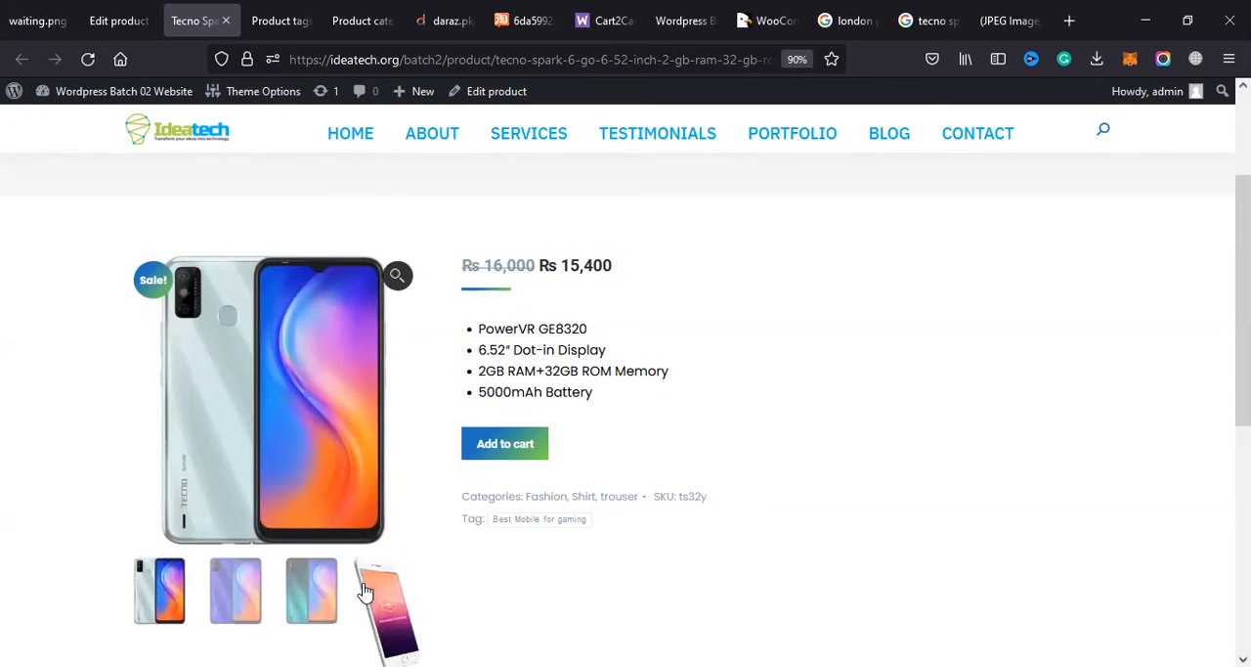
{"action": "left_click", "coordinate": [366, 592]}
{"action": "scroll", "coordinate": [265, 526], "scroll_direction": "down", "scroll_amount": 3}
{"action": "left_click", "coordinate": [182, 545]}
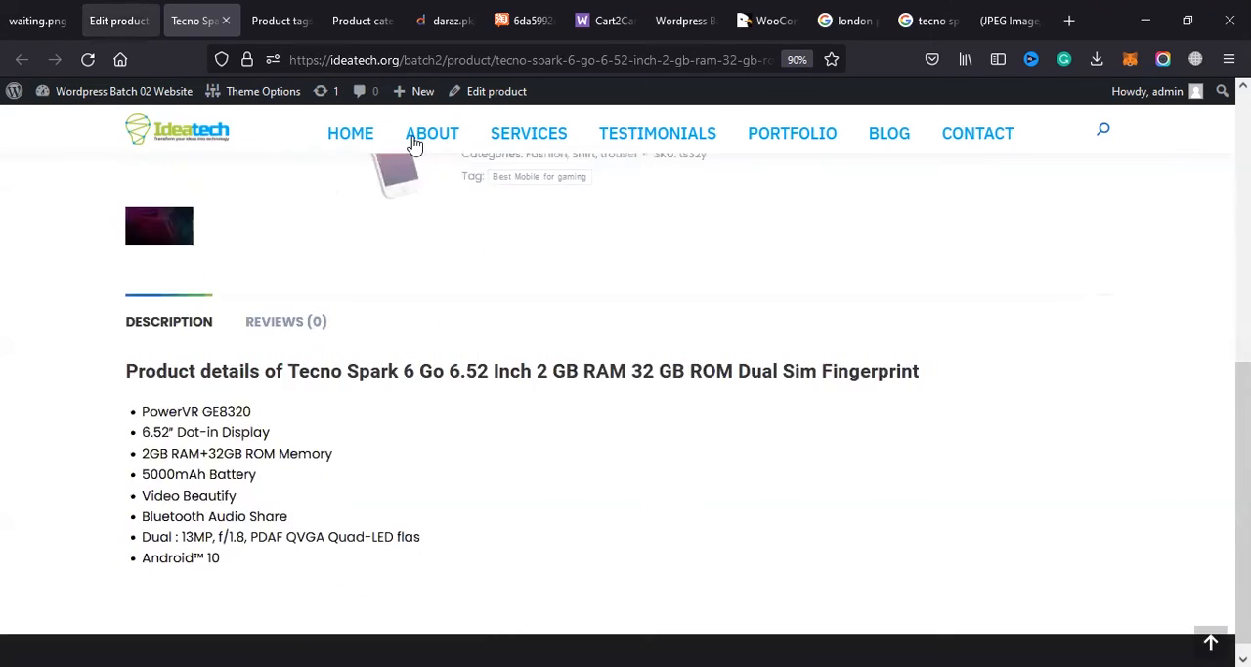
Step: Return to editing the product and remove the tilted white phone and dark laptop images from its gallery
{"action": "left_click", "coordinate": [118, 21]}
{"action": "scroll", "coordinate": [1154, 475], "scroll_direction": "down", "scroll_amount": 10}
{"action": "scroll", "coordinate": [1154, 475], "scroll_direction": "down", "scroll_amount": 5}
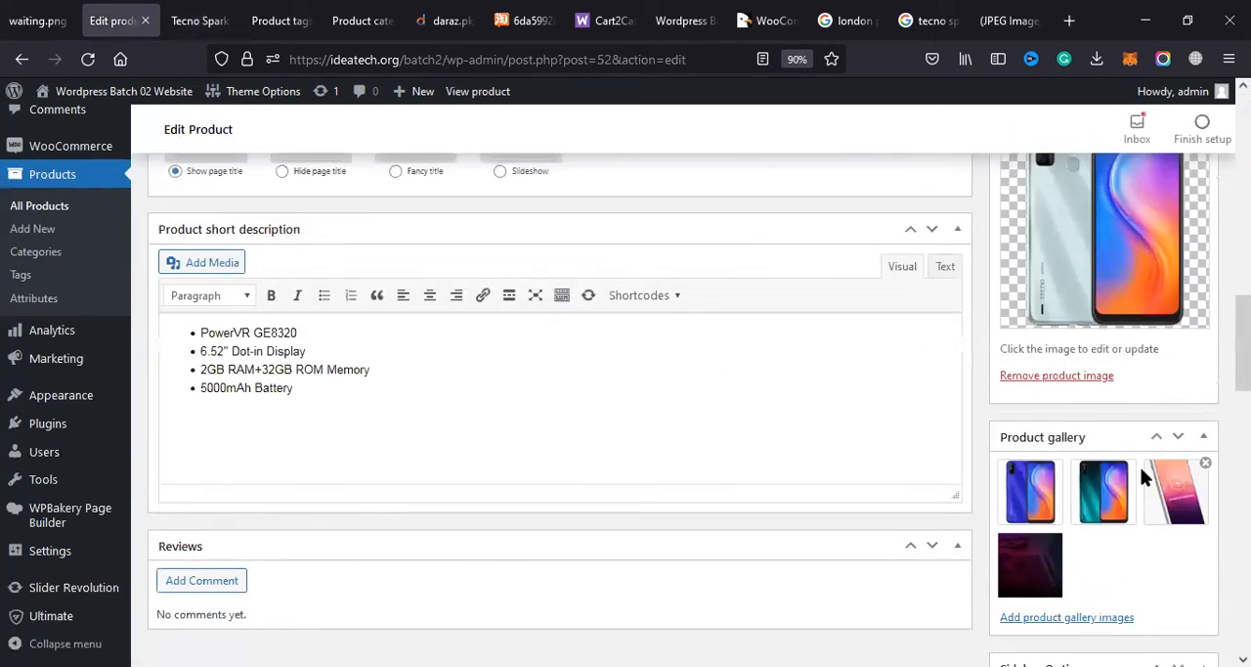
{"action": "left_click", "coordinate": [1205, 466]}
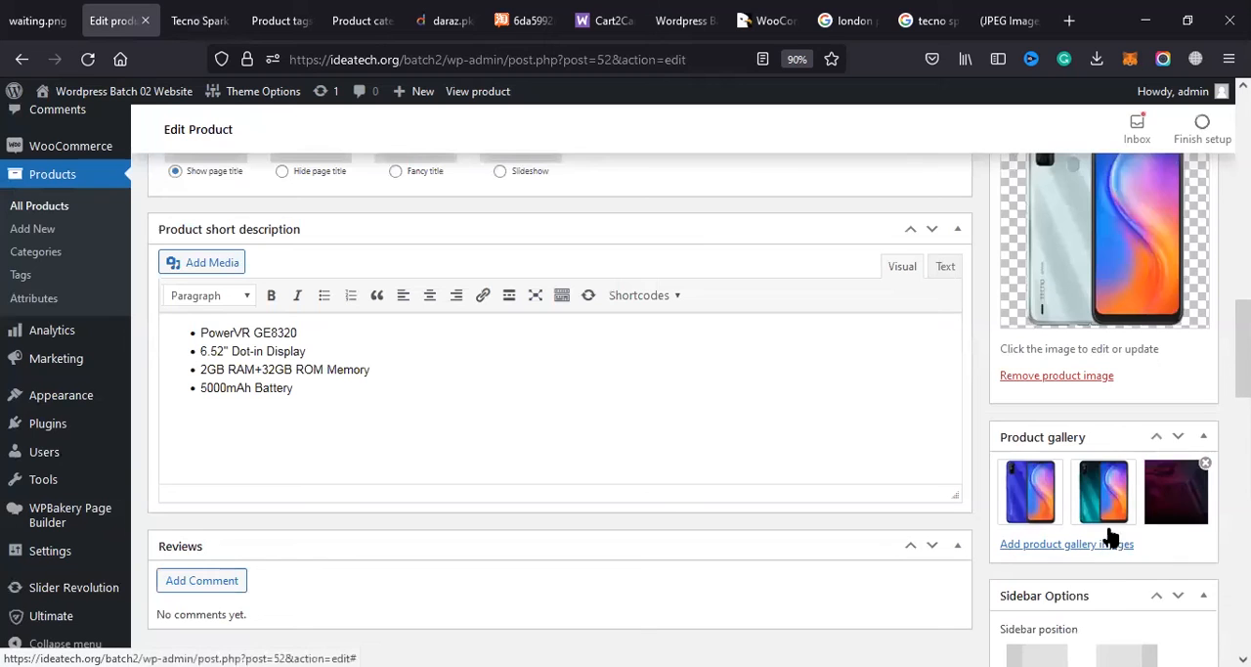
{"action": "left_click", "coordinate": [1206, 465]}
Step: Update the product with the reduced gallery and preview the changes on its store page
{"action": "scroll", "coordinate": [1124, 416], "scroll_direction": "up", "scroll_amount": 15}
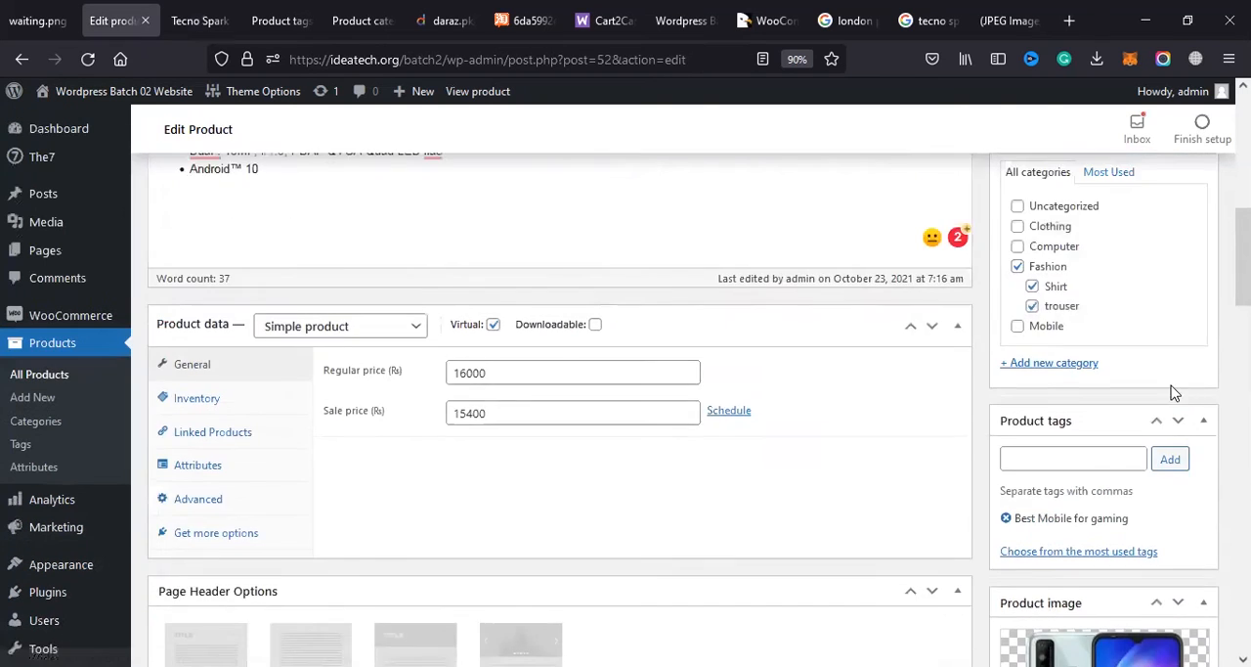
{"action": "left_click", "coordinate": [1183, 455]}
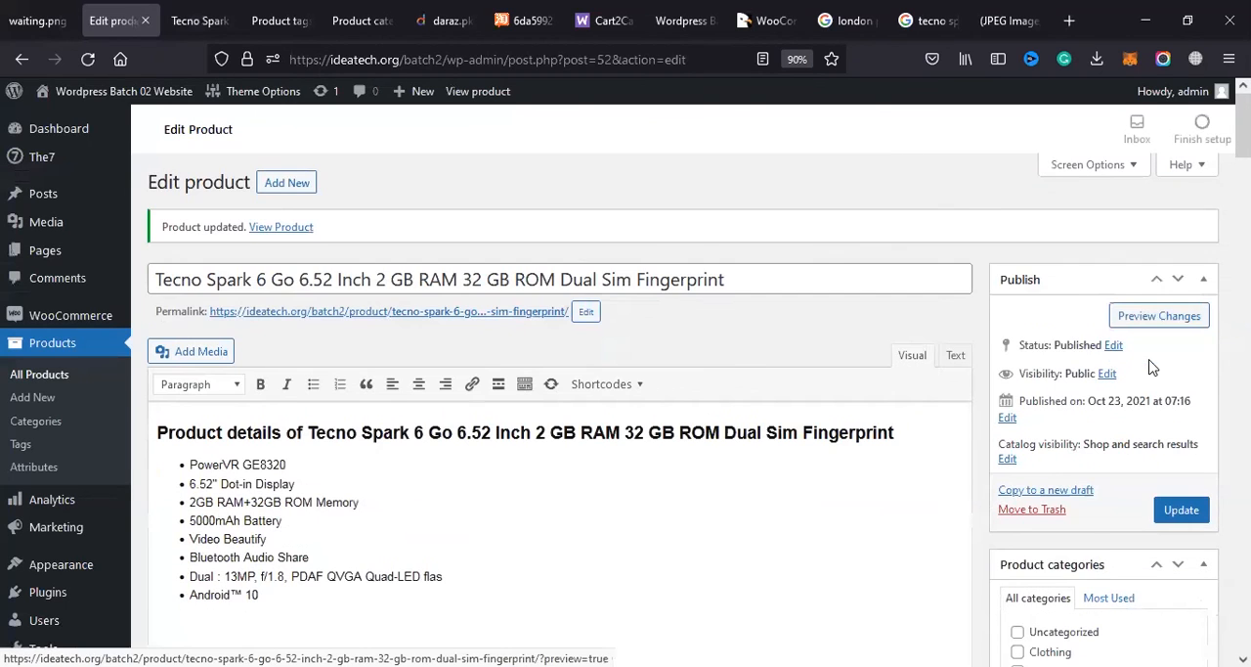
{"action": "left_click", "coordinate": [1150, 446]}
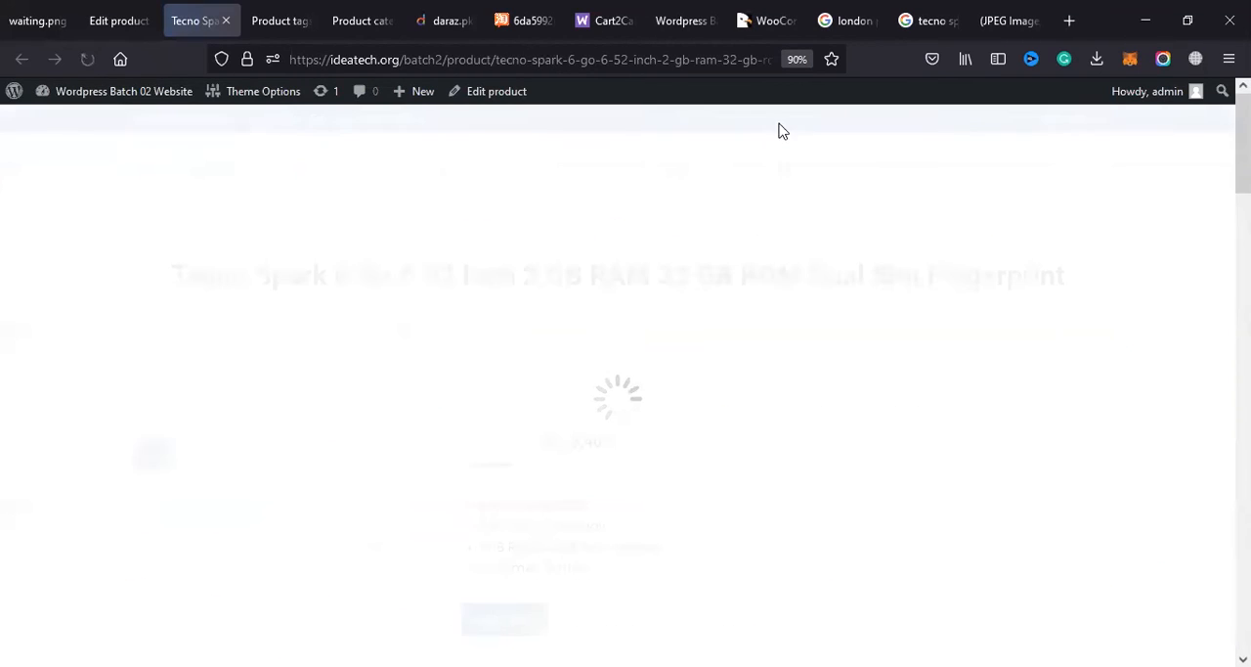
Step: Examine the updated product page's gallery, short description, full product details, categories, SKU and tag
{"action": "scroll", "coordinate": [414, 316], "scroll_direction": "down", "scroll_amount": 5}
{"action": "scroll", "coordinate": [590, 376], "scroll_direction": "up", "scroll_amount": 2}
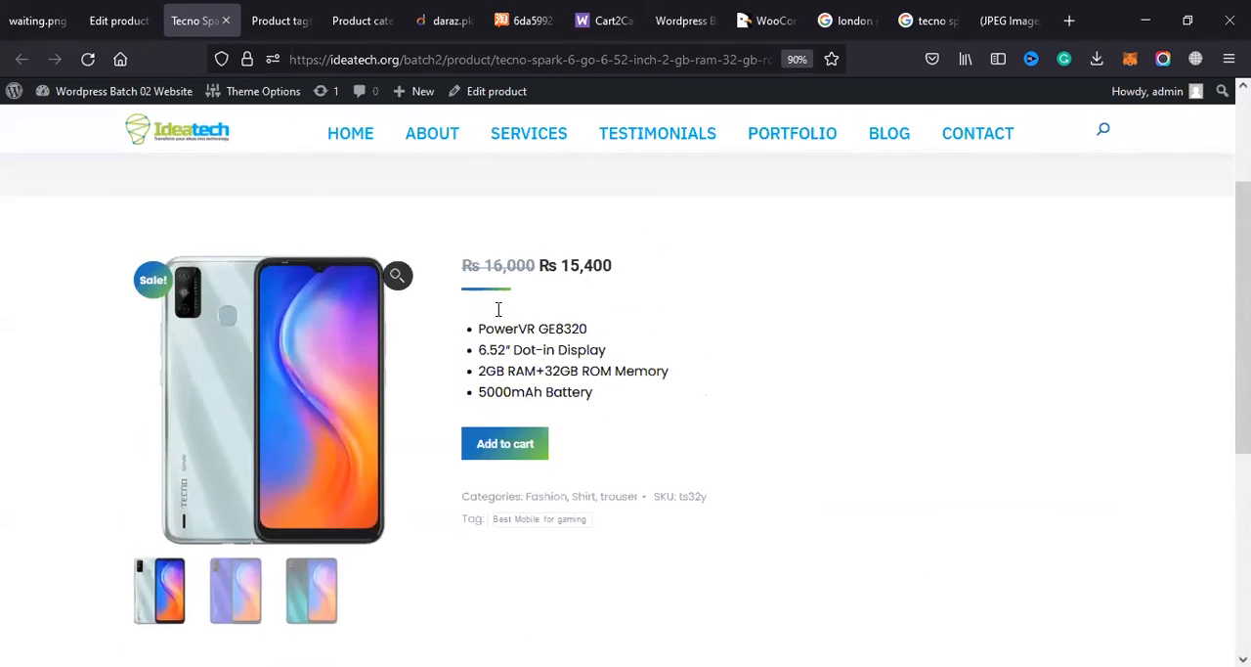
{"action": "mouse_move", "coordinate": [594, 407]}
{"action": "left_mouse_down"}
{"action": "mouse_move", "coordinate": [469, 327]}
{"action": "mouse_move", "coordinate": [594, 372]}
{"action": "mouse_move", "coordinate": [612, 402]}
{"action": "left_mouse_up"}
{"action": "left_click", "coordinate": [481, 328]}
{"action": "scroll", "coordinate": [498, 309], "scroll_direction": "down", "scroll_amount": 1}
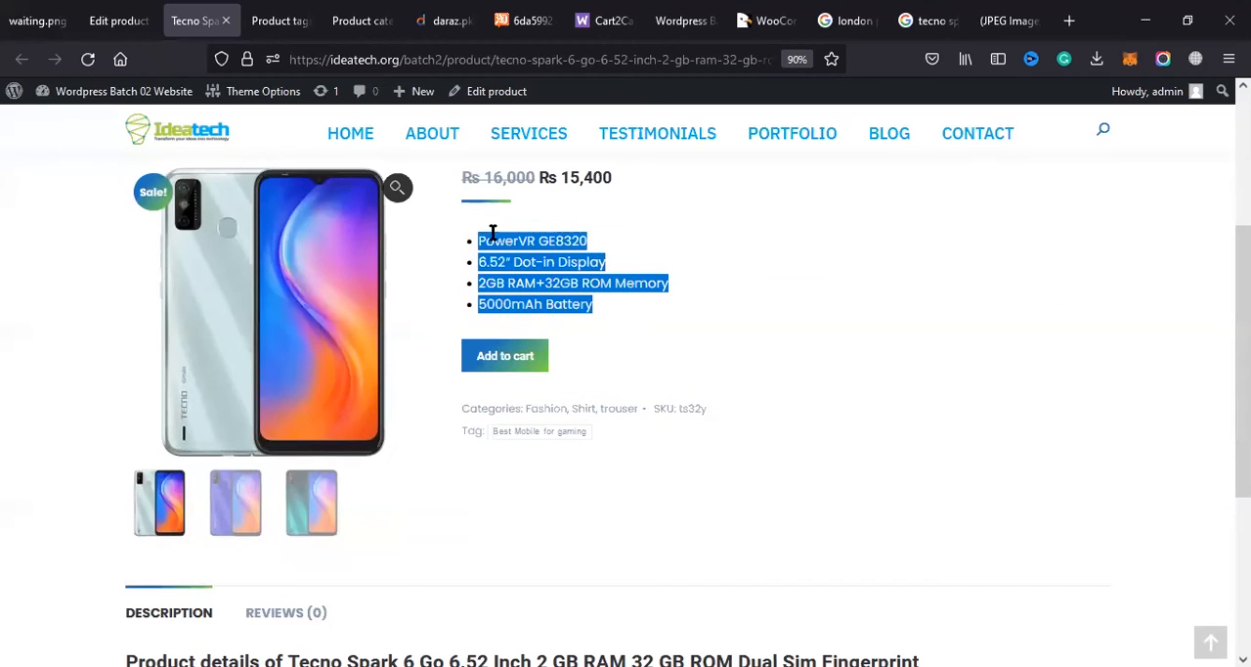
{"action": "scroll", "coordinate": [496, 261], "scroll_direction": "down", "scroll_amount": 1}
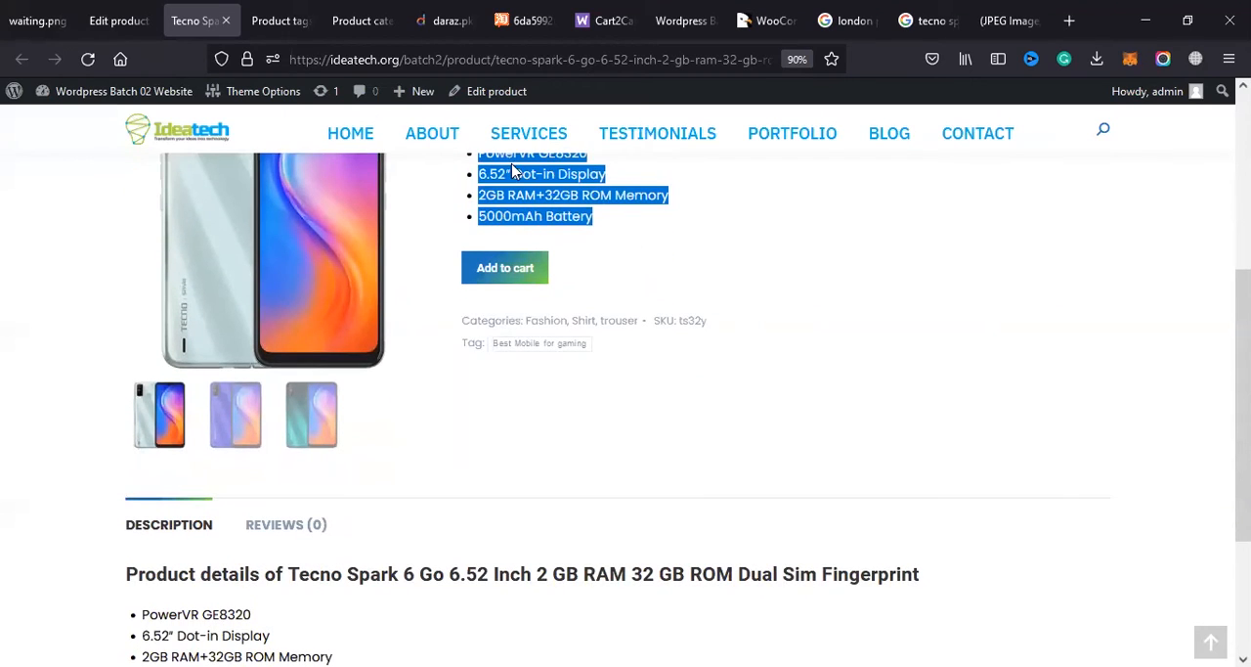
{"action": "scroll", "coordinate": [322, 287], "scroll_direction": "down", "scroll_amount": 2}
{"action": "left_click_drag", "start_coordinate": [125, 353], "coordinate": [452, 584]}
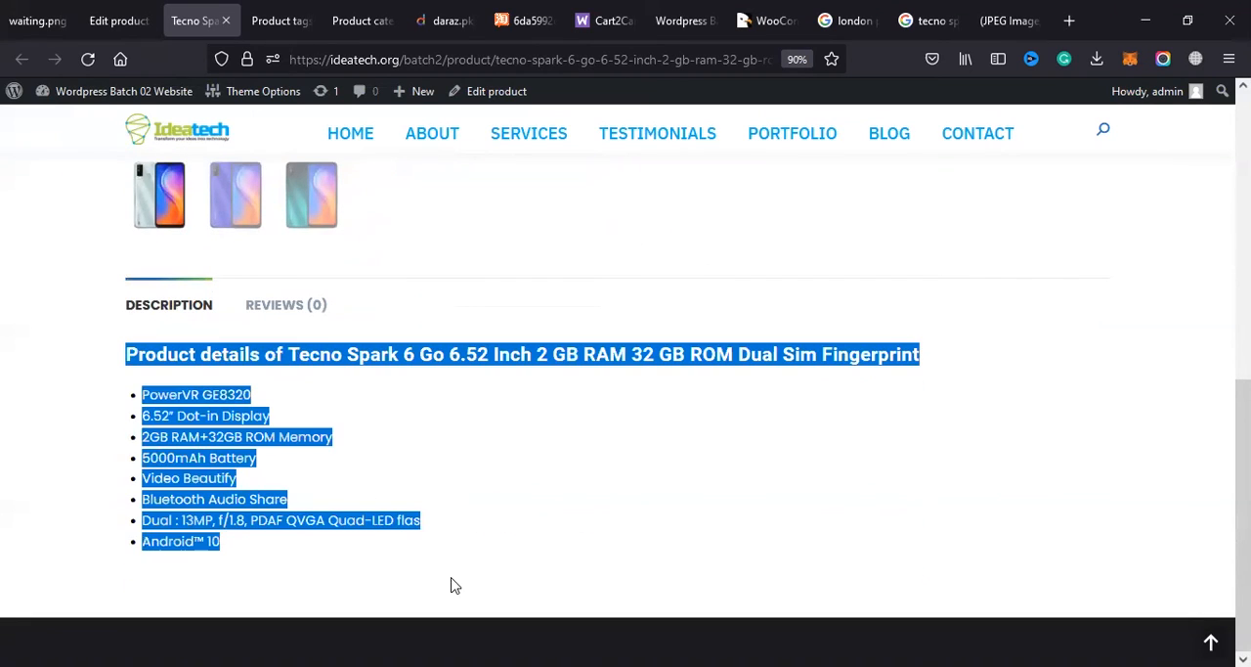
{"action": "scroll", "coordinate": [390, 388], "scroll_direction": "up", "scroll_amount": 4}
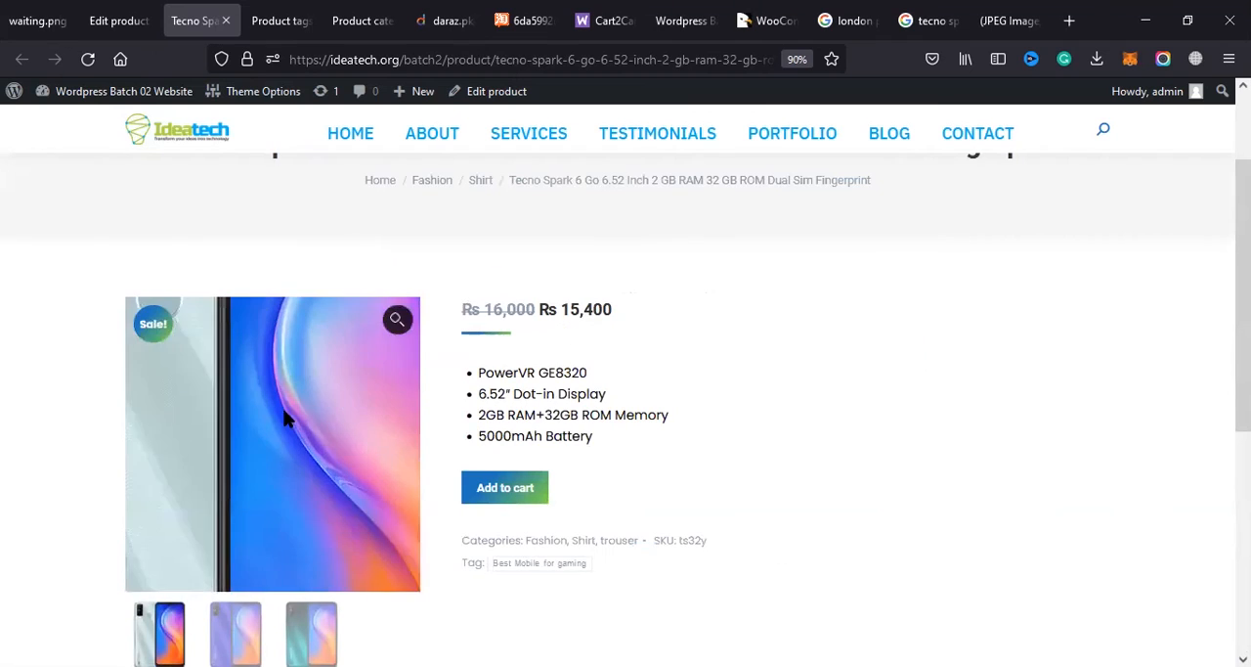
{"action": "left_click_drag", "start_coordinate": [515, 372], "coordinate": [621, 438]}
{"action": "scroll", "coordinate": [489, 372], "scroll_direction": "down", "scroll_amount": 3}
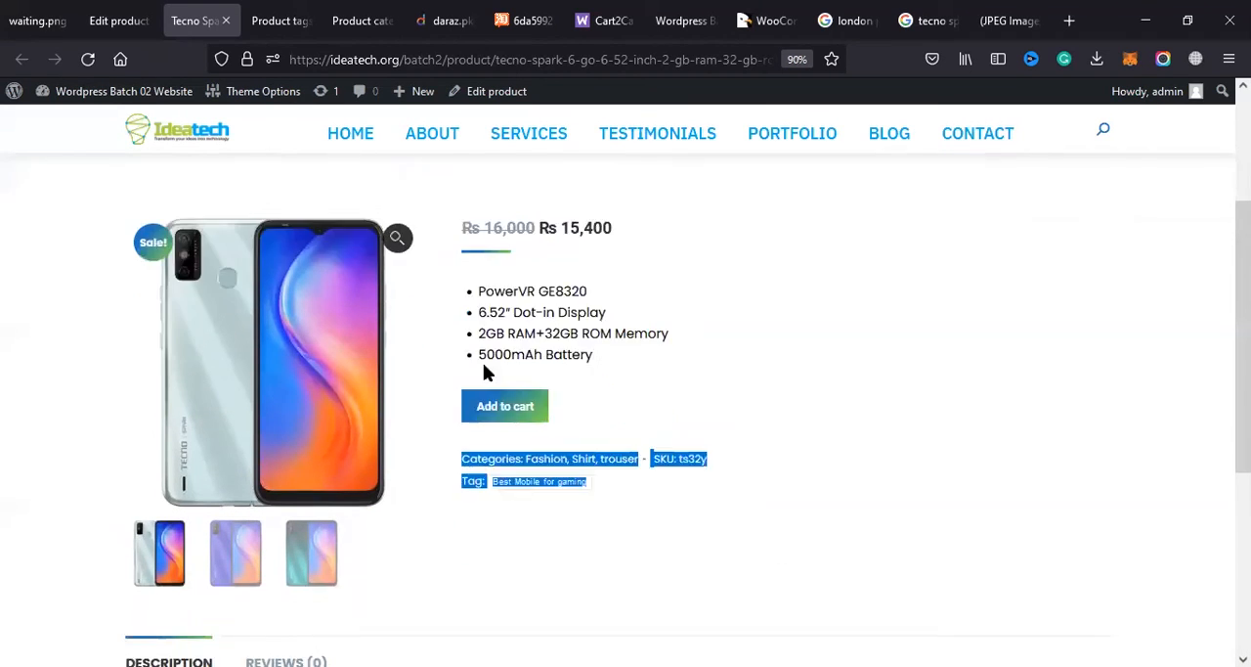
Step: Review the price, short description, tag and Description section on the phone's product page once more
{"action": "left_click", "coordinate": [553, 411]}
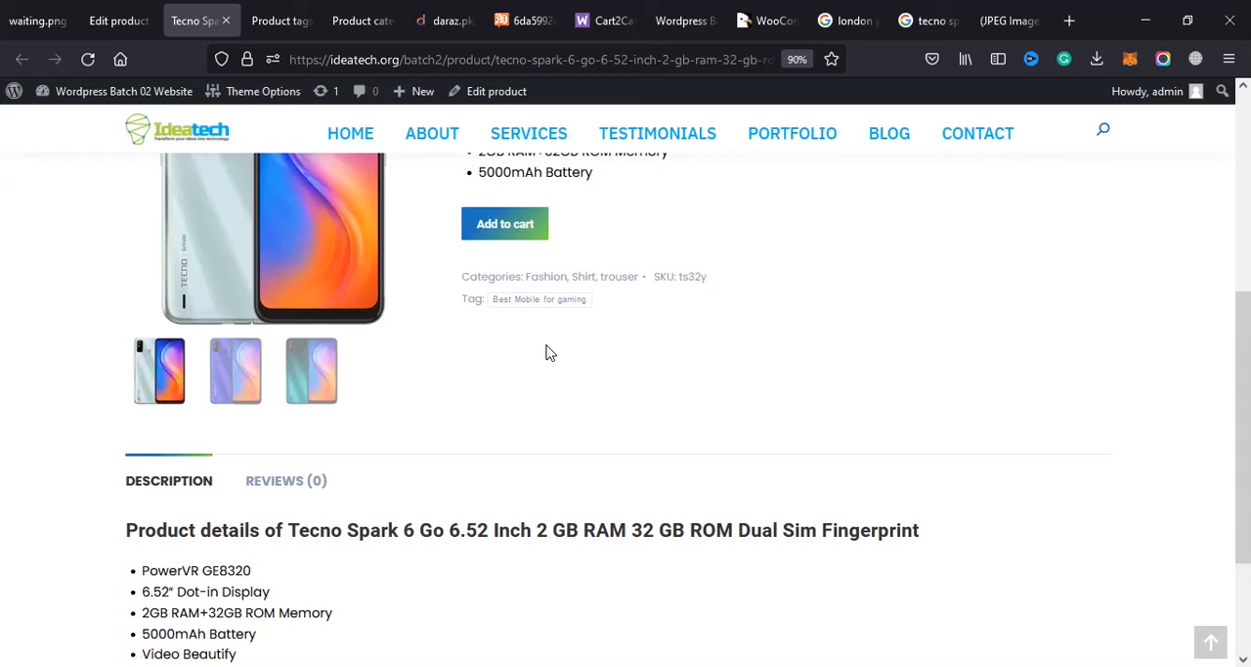
{"action": "scroll", "coordinate": [548, 352], "scroll_direction": "up", "scroll_amount": 1}
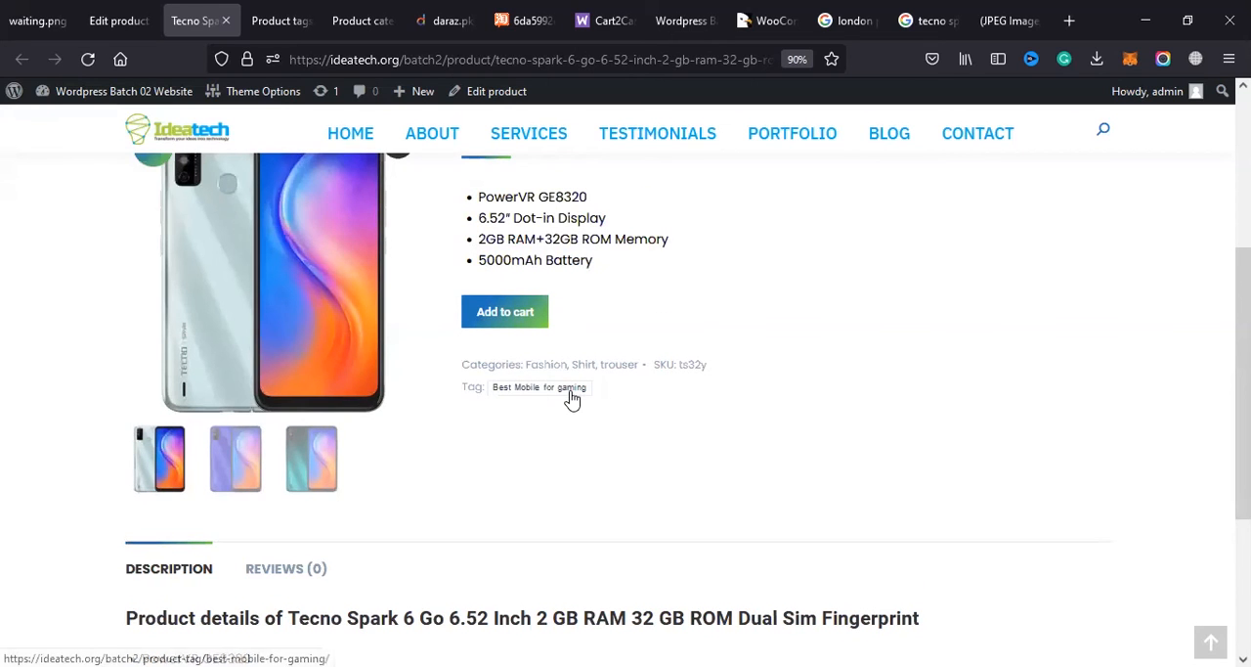
{"action": "scroll", "coordinate": [802, 296], "scroll_direction": "down", "scroll_amount": 3}
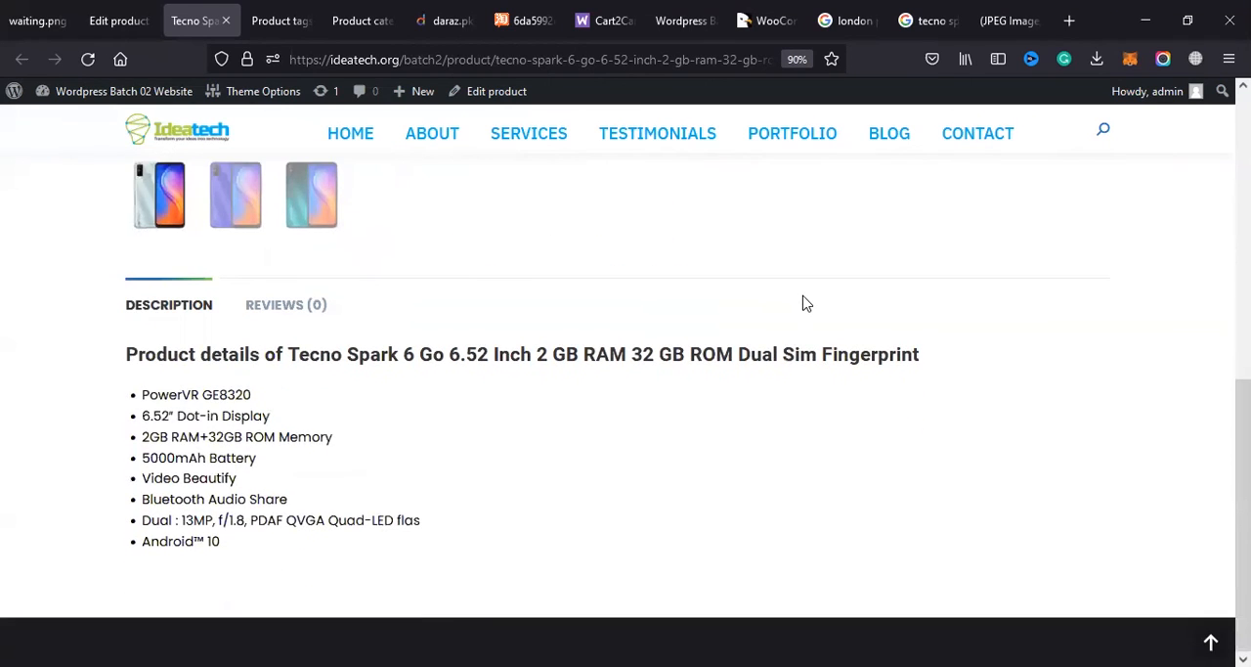
{"action": "scroll", "coordinate": [800, 296], "scroll_direction": "up", "scroll_amount": 4}
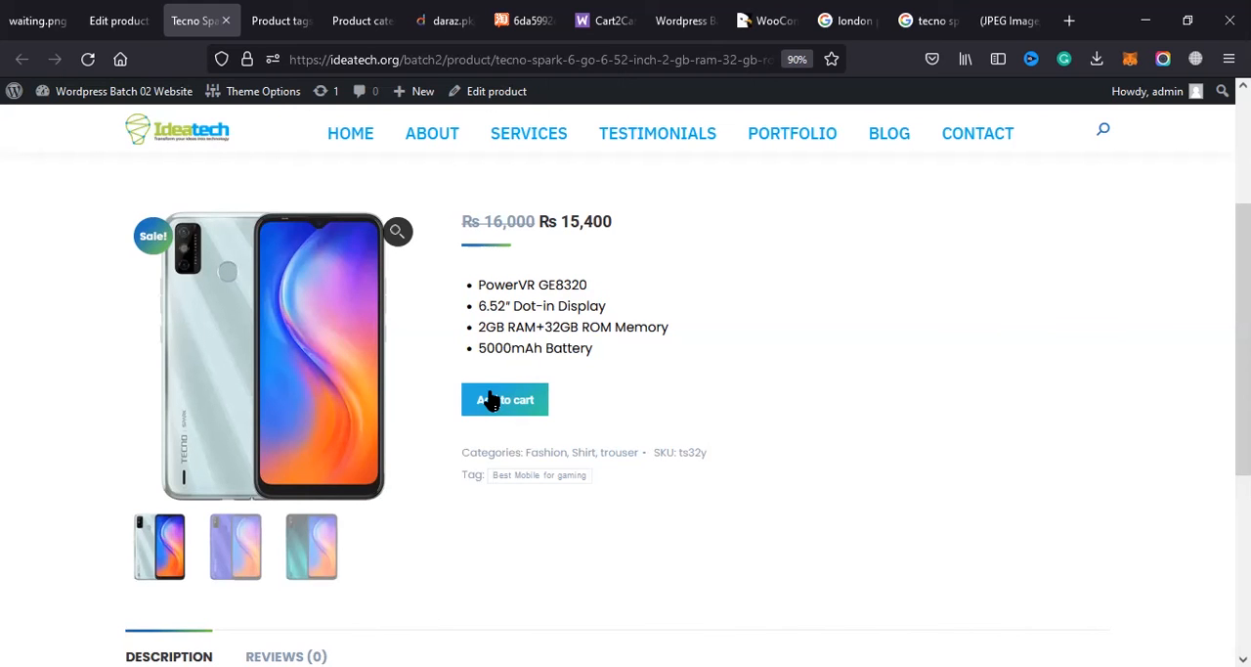
{"action": "double_click", "coordinate": [508, 283]}
{"action": "left_click", "coordinate": [508, 284]}
{"action": "scroll", "coordinate": [291, 302], "scroll_direction": "down", "scroll_amount": 4}
{"action": "scroll", "coordinate": [169, 218], "scroll_direction": "up", "scroll_amount": 3}
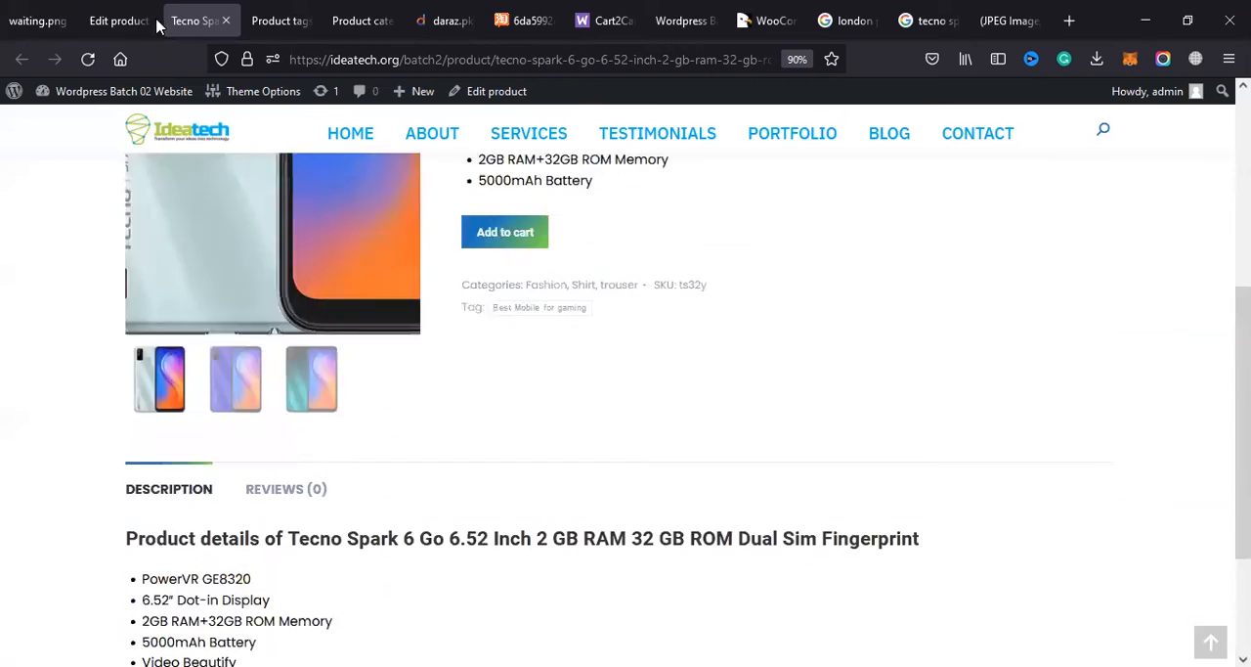
Step: Open the product's Reviews section and check its rating and review form
{"action": "left_click", "coordinate": [286, 575]}
{"action": "scroll", "coordinate": [300, 514], "scroll_direction": "down", "scroll_amount": 4}
{"action": "scroll", "coordinate": [274, 240], "scroll_direction": "up", "scroll_amount": 1}
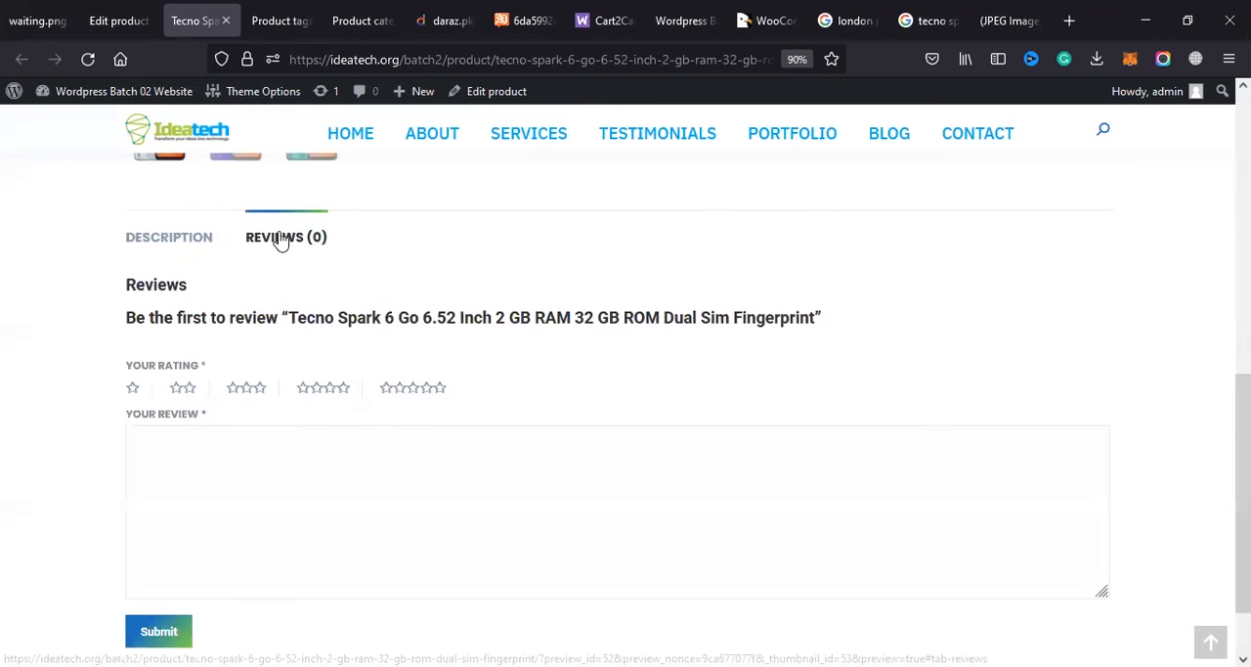
{"action": "scroll", "coordinate": [371, 366], "scroll_direction": "up", "scroll_amount": 5}
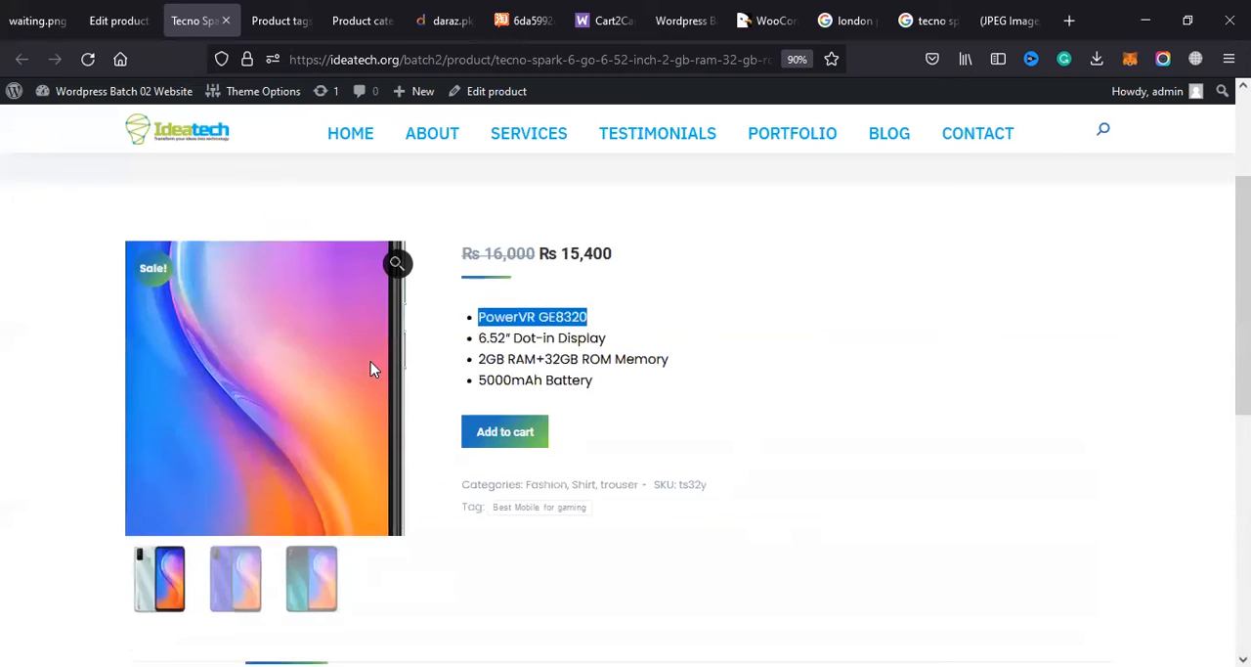
{"action": "scroll", "coordinate": [399, 391], "scroll_direction": "down", "scroll_amount": 3}
Step: Return to editing the product and open the WooCommerce home page in a separate browser tab
{"action": "left_click", "coordinate": [118, 20]}
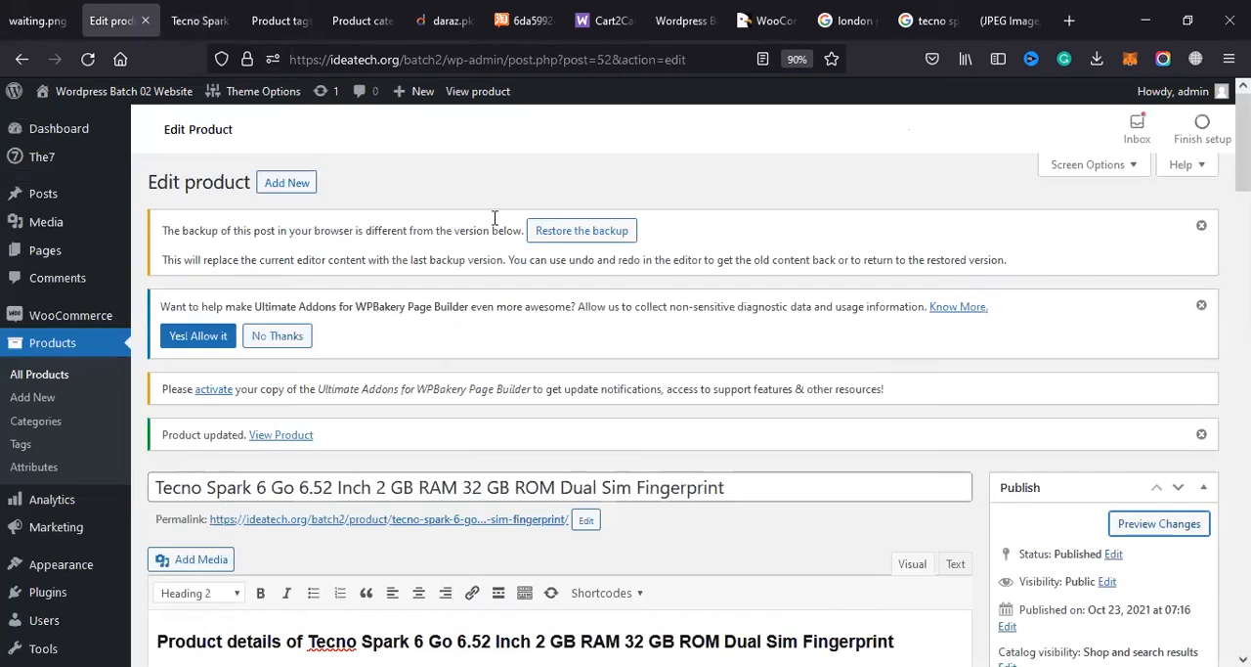
{"action": "scroll", "coordinate": [544, 226], "scroll_direction": "down", "scroll_amount": 3}
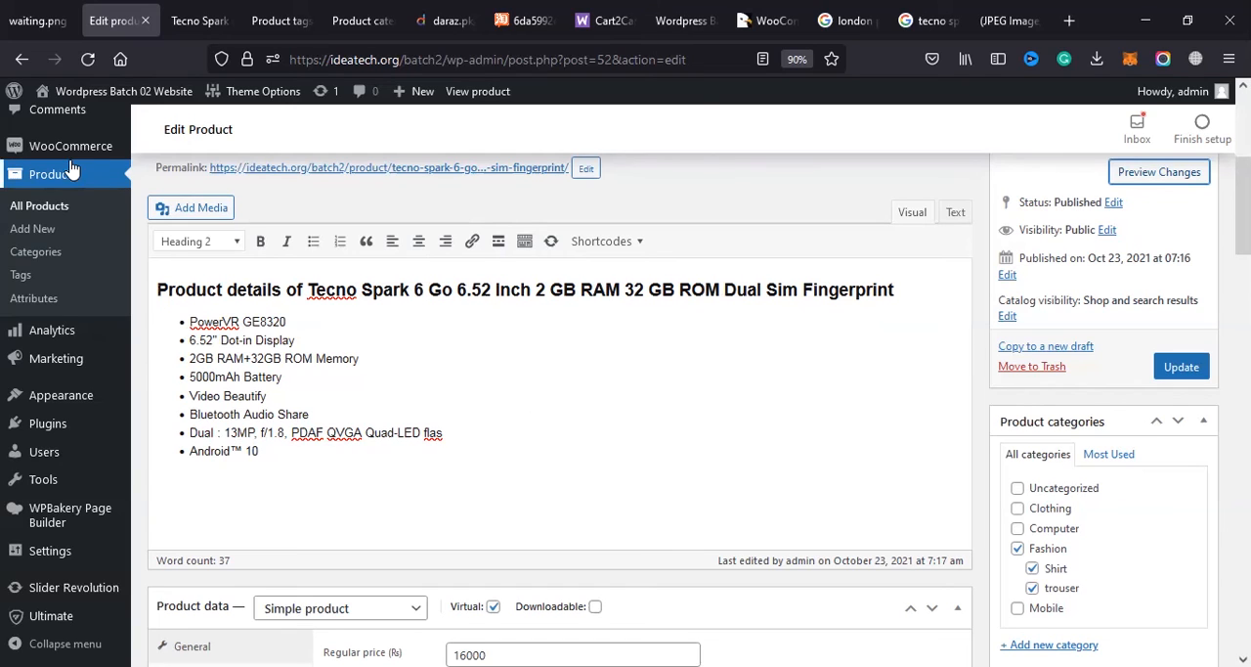
{"action": "mouse_move", "coordinate": [78, 157]}
{"action": "right_click", "coordinate": [147, 156]}
{"action": "left_click", "coordinate": [176, 167]}
{"action": "left_click", "coordinate": [206, 7]}
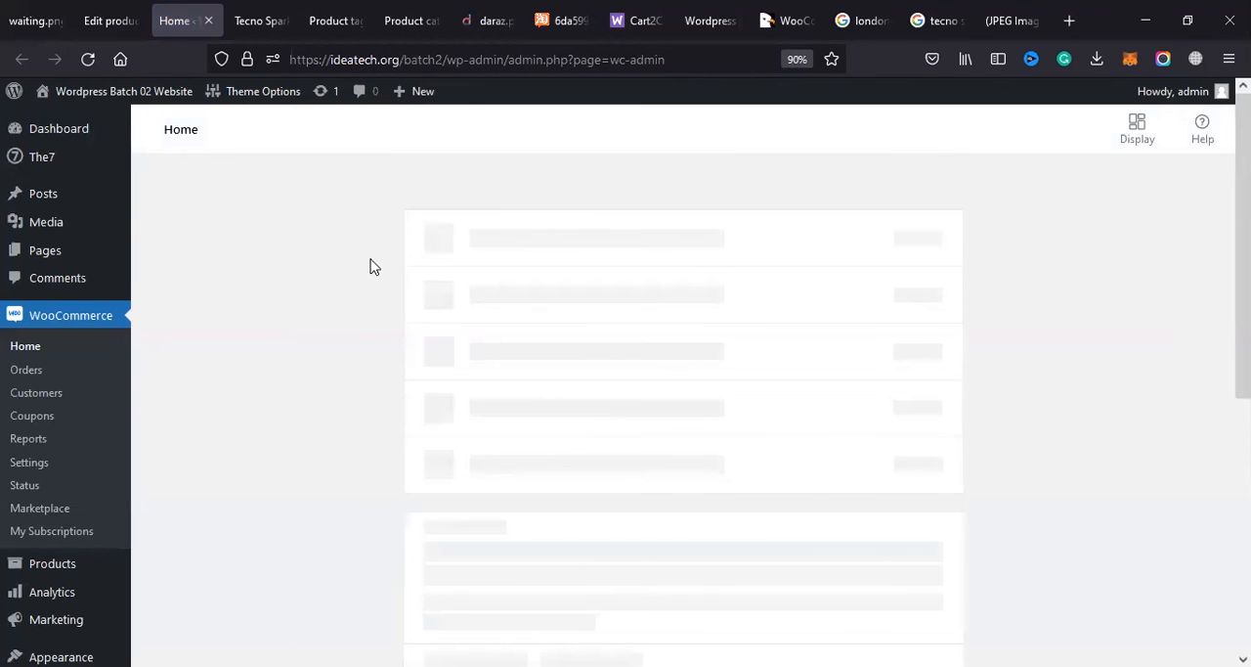
Step: Open the WooCommerce general settings and check the store address and the selling and shipping locations
{"action": "left_click", "coordinate": [35, 465]}
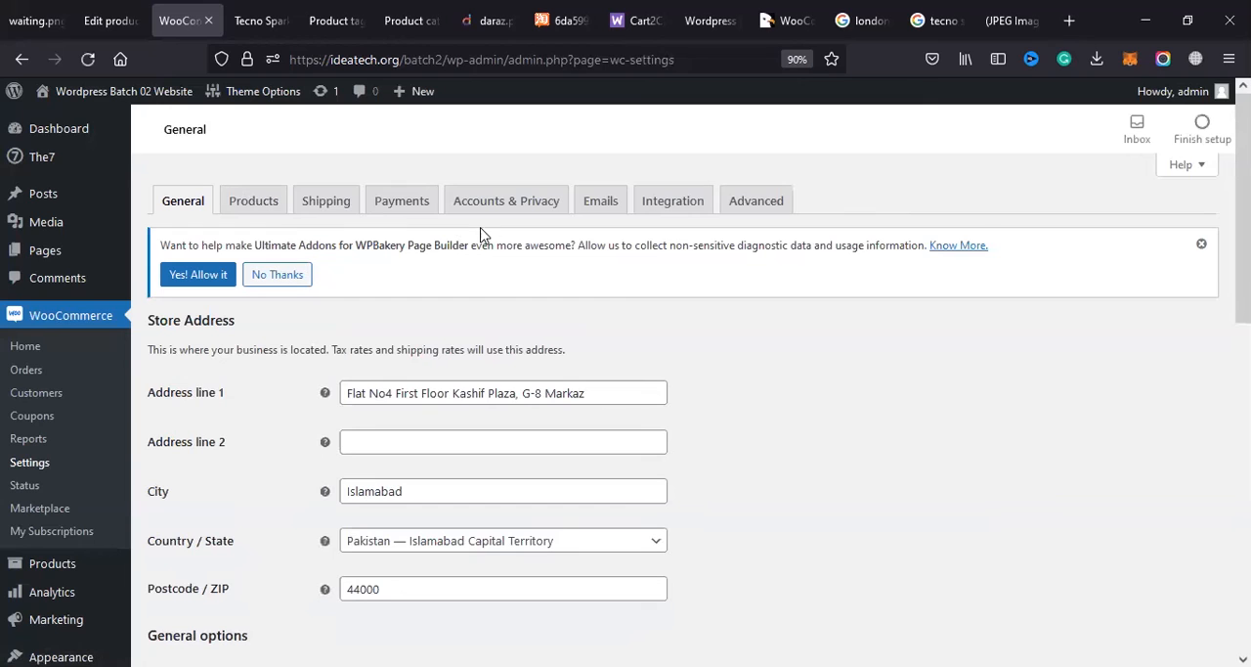
{"action": "scroll", "coordinate": [653, 586], "scroll_direction": "down", "scroll_amount": 2}
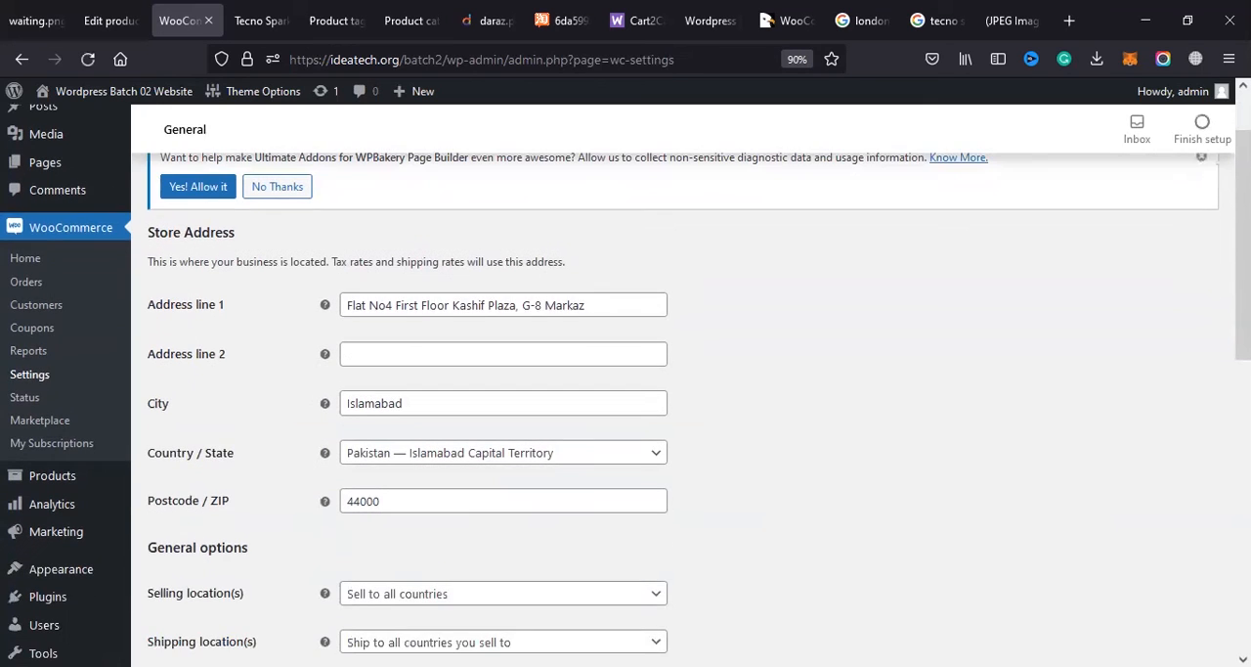
{"action": "scroll", "coordinate": [54, 362], "scroll_direction": "up", "scroll_amount": 2}
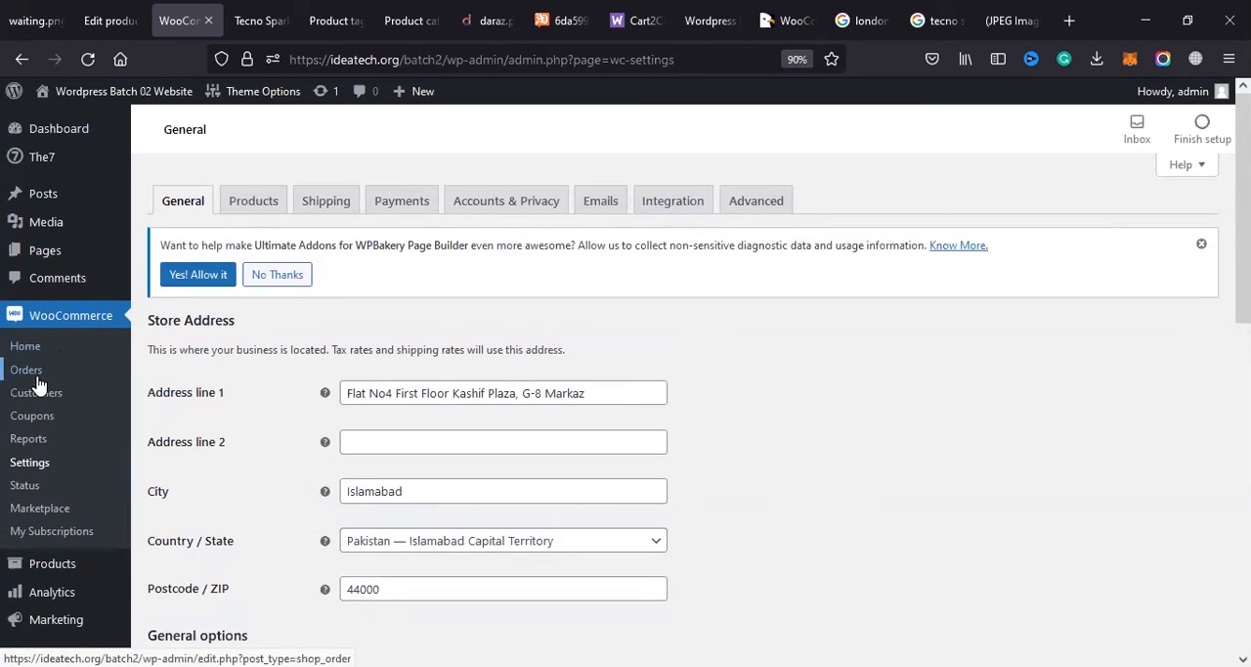
Step: Go back to the WooCommerce home page and review the "Get ready to start selling" setup checklist
{"action": "left_click", "coordinate": [29, 348]}
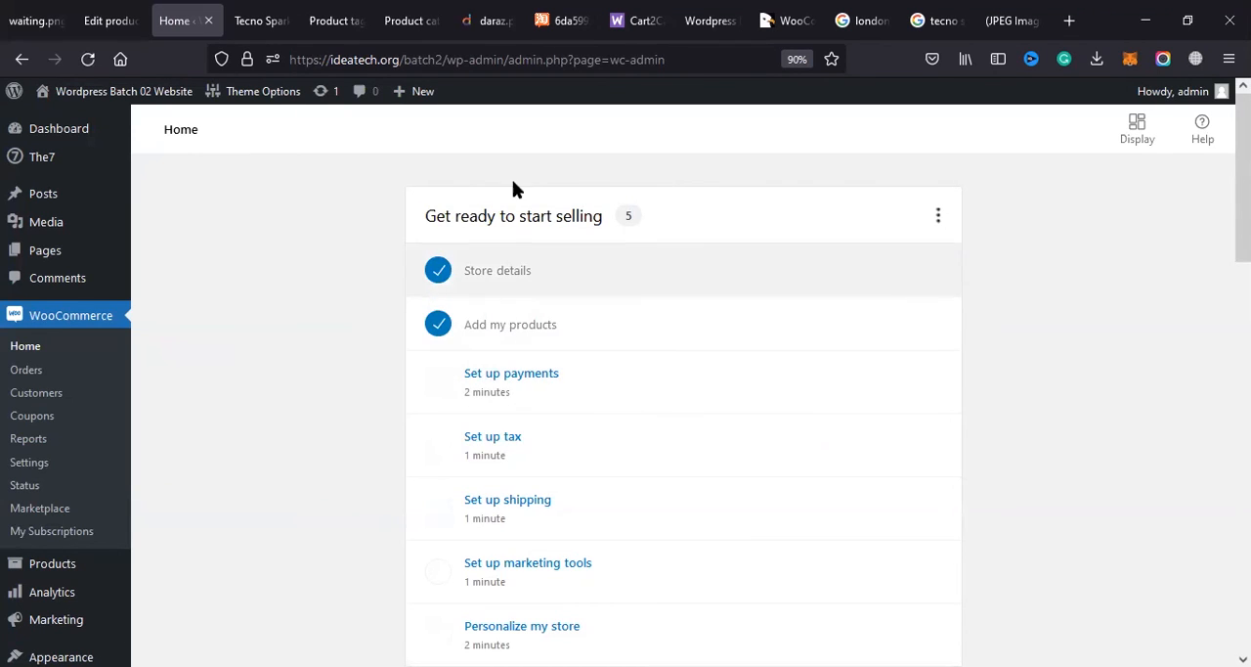
{"action": "left_click_drag", "start_coordinate": [436, 217], "coordinate": [596, 227]}
{"action": "scroll", "coordinate": [446, 335], "scroll_direction": "down", "scroll_amount": 1}
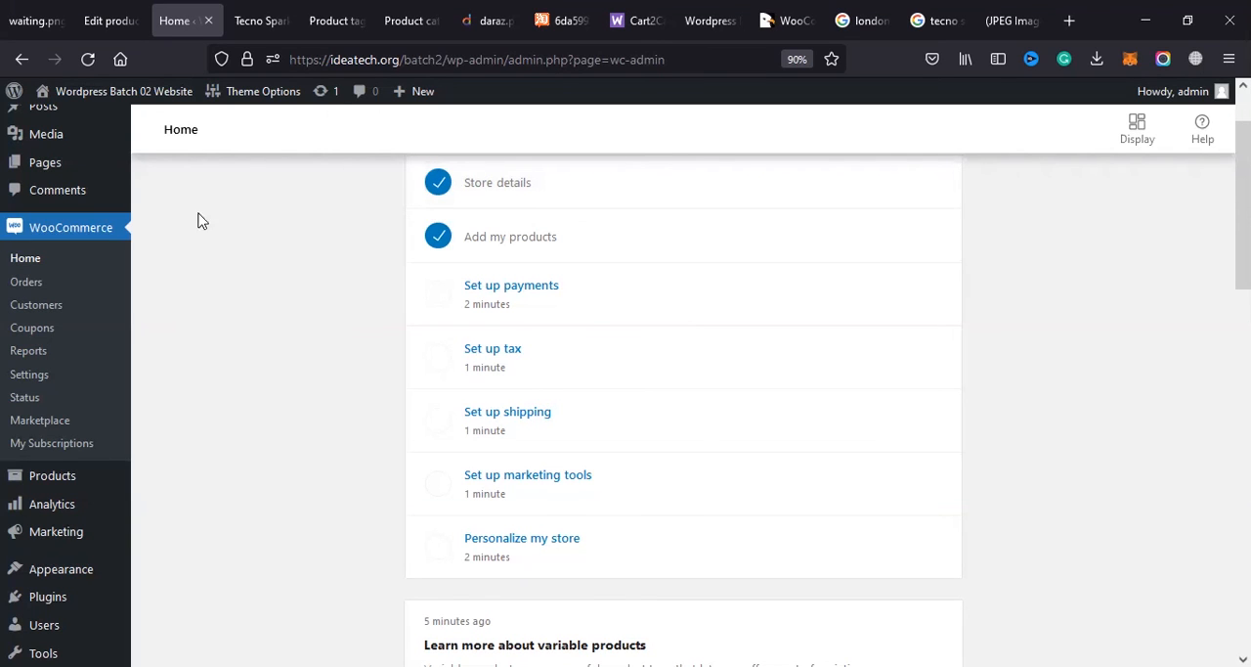
{"action": "scroll", "coordinate": [368, 366], "scroll_direction": "down", "scroll_amount": 1}
{"action": "scroll", "coordinate": [672, 109], "scroll_direction": "up", "scroll_amount": 2}
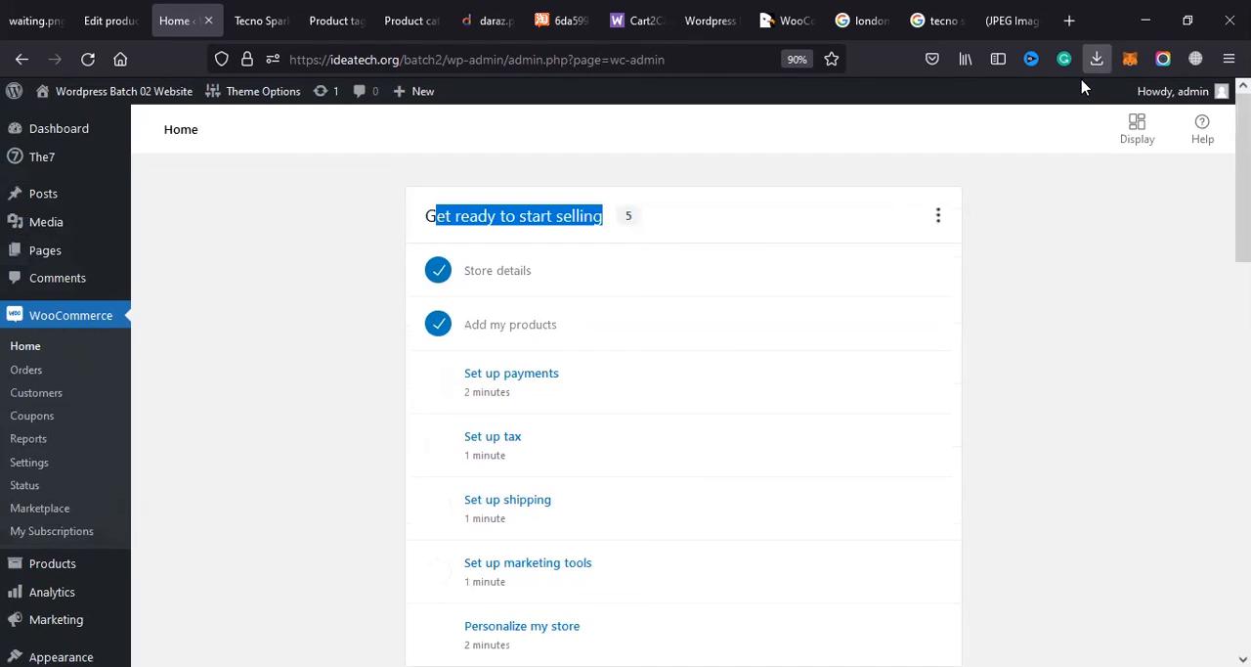
Step: Show the downloaded avada_v7.5.zip archive in its containing folder
{"action": "left_click", "coordinate": [1097, 59]}
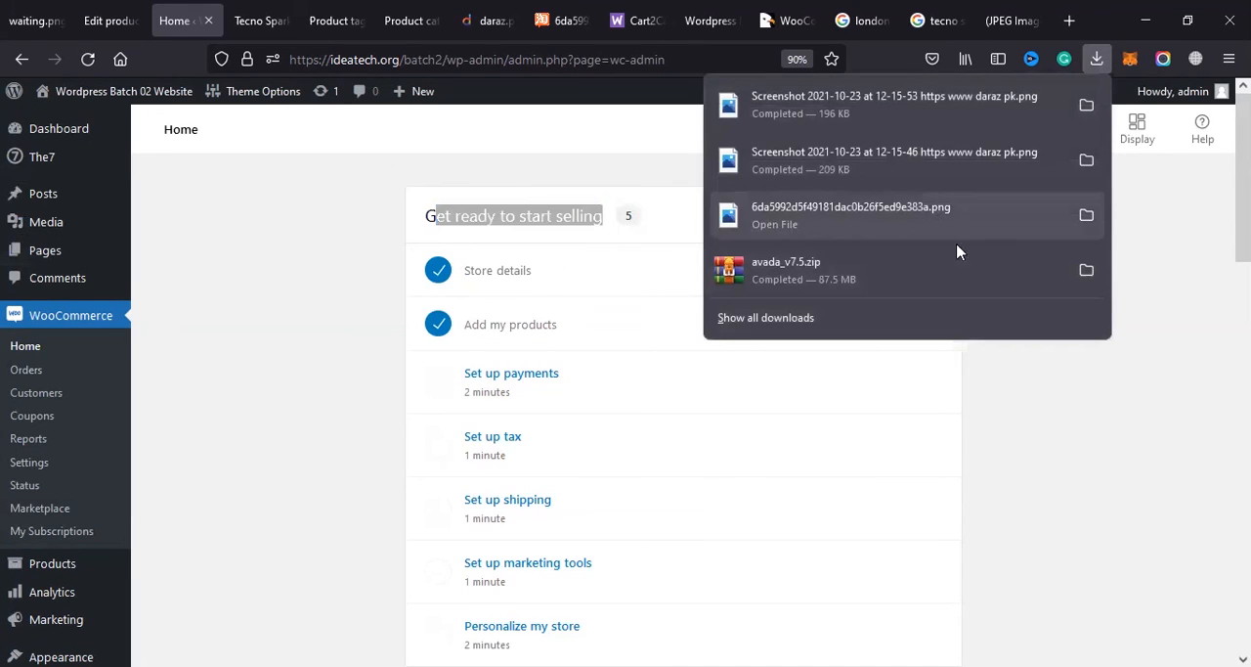
{"action": "left_click", "coordinate": [1086, 269]}
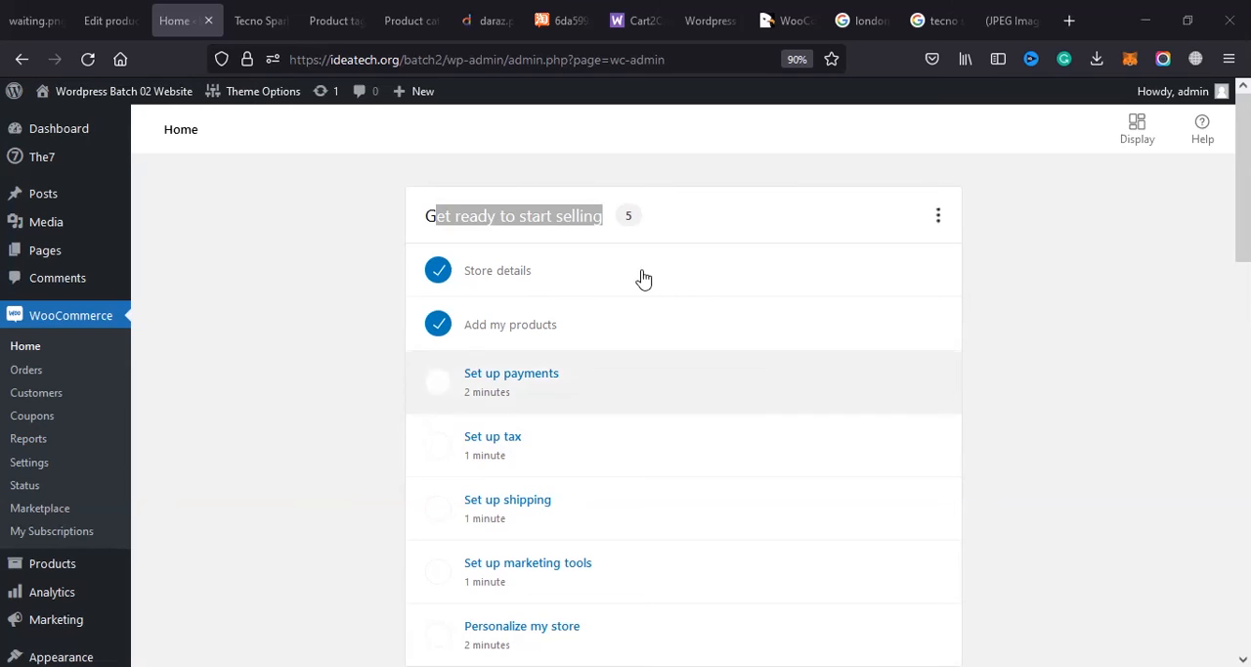
Step: Go to the site's installed themes, start adding a new one and open the theme upload form
{"action": "scroll", "coordinate": [107, 573], "scroll_direction": "down", "scroll_amount": 1}
{"action": "scroll", "coordinate": [107, 574], "scroll_direction": "down", "scroll_amount": 2}
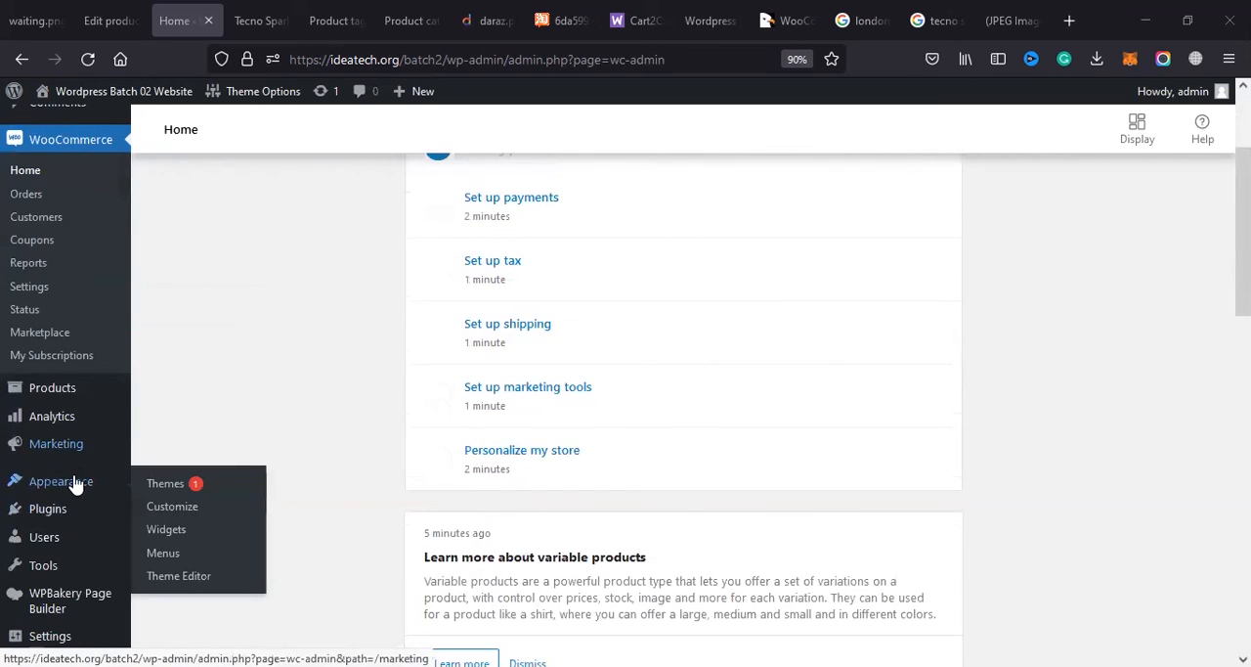
{"action": "left_click", "coordinate": [81, 510]}
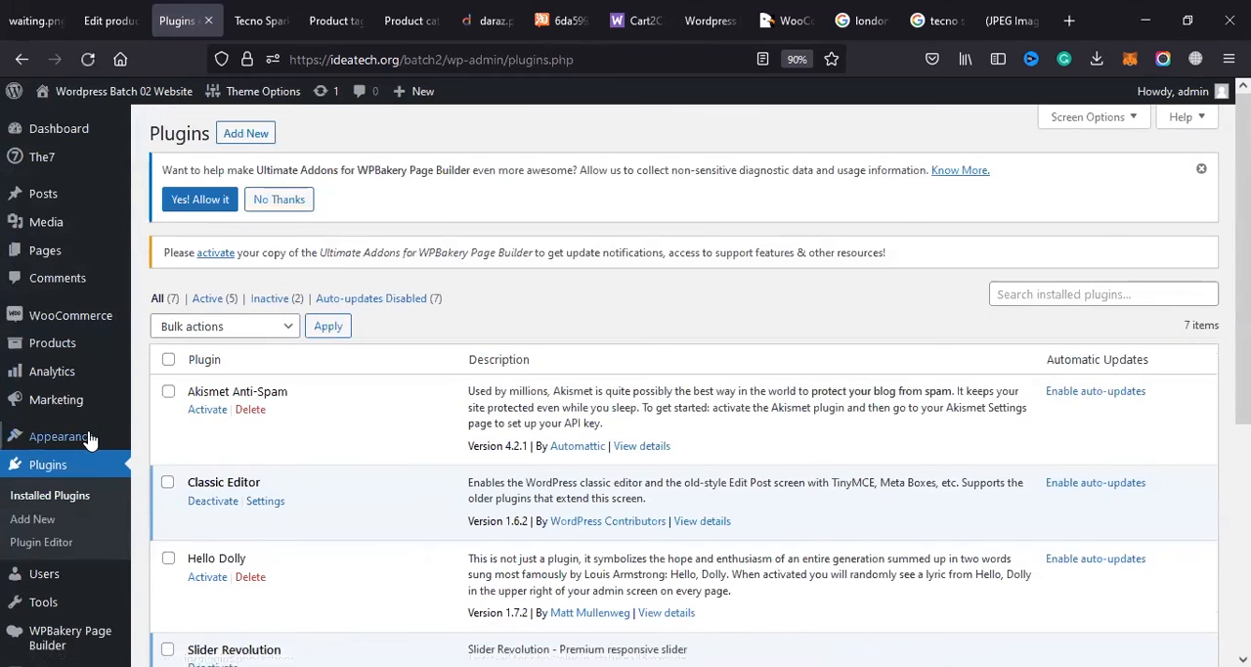
{"action": "mouse_move", "coordinate": [79, 436]}
{"action": "left_click", "coordinate": [183, 441]}
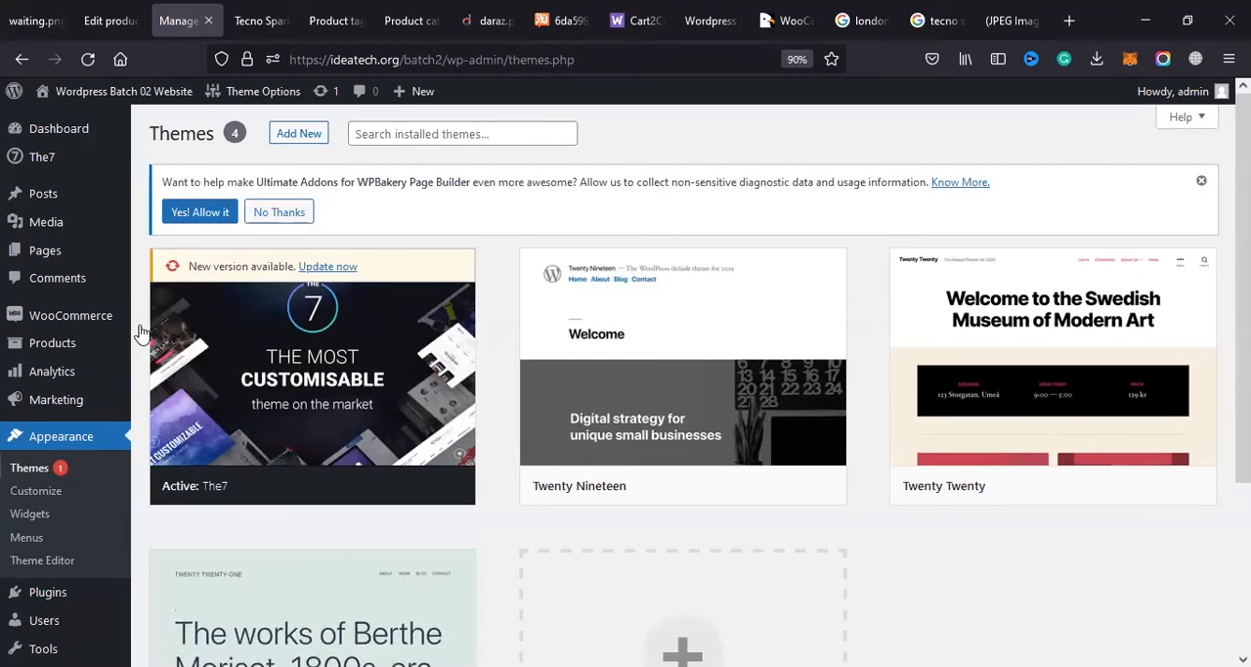
{"action": "left_click", "coordinate": [318, 145]}
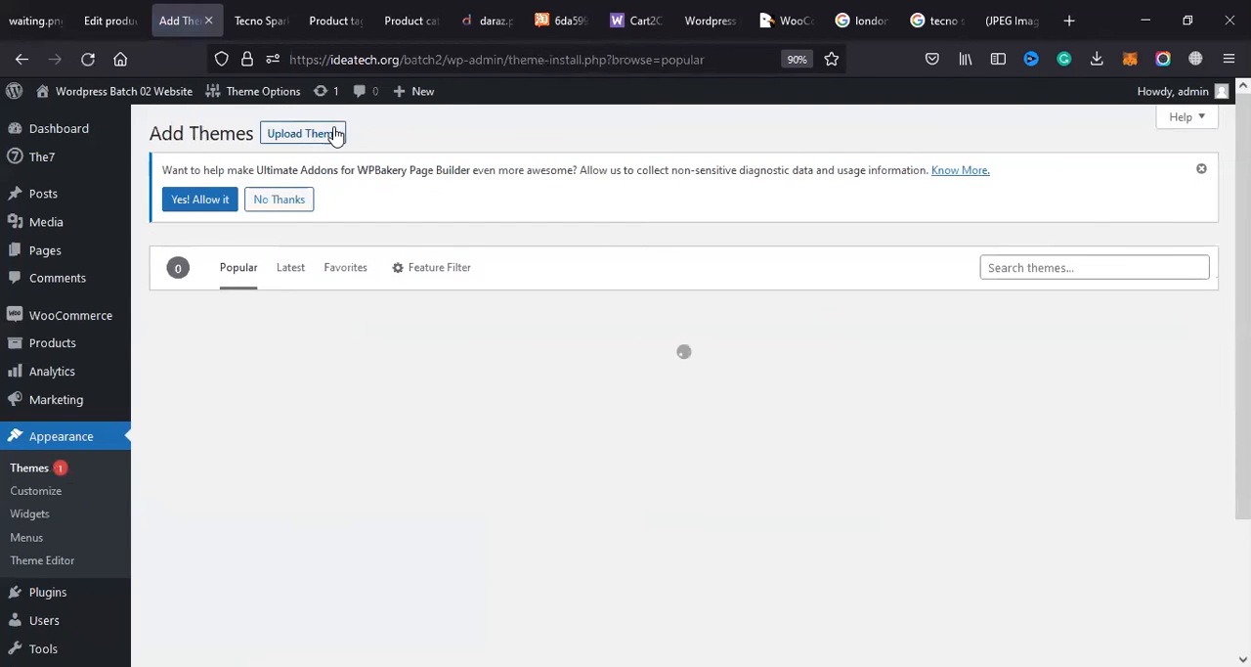
{"action": "left_click", "coordinate": [336, 135]}
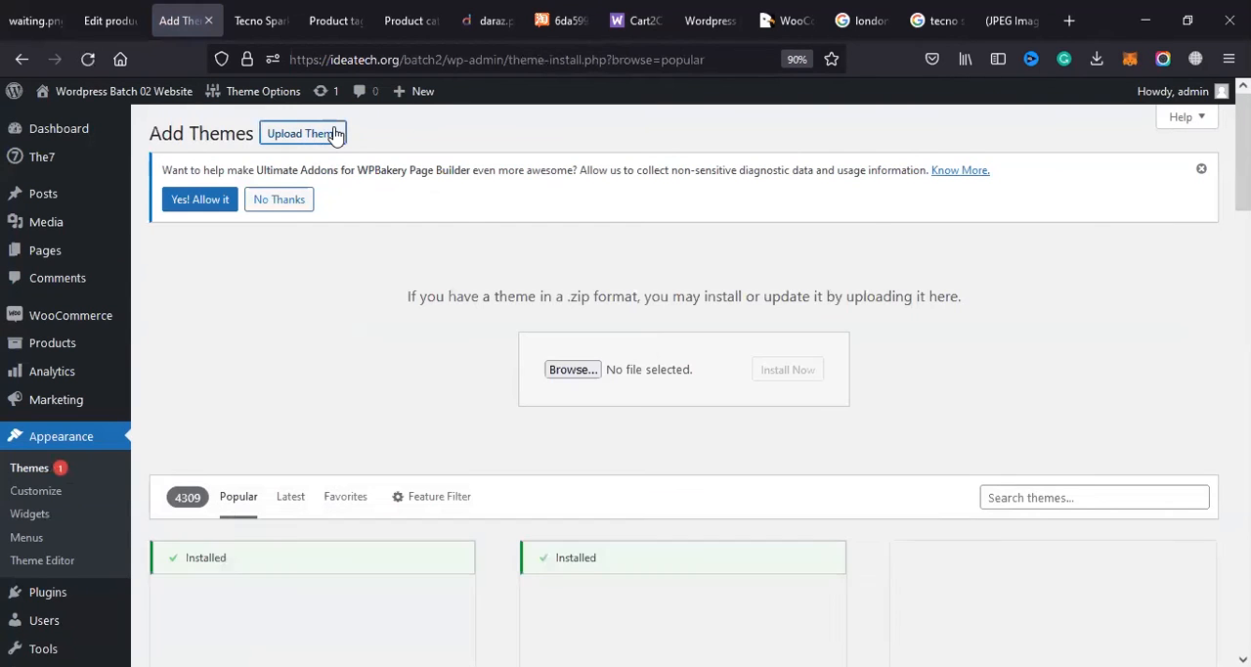
Step: Browse for the theme file to upload and open the avada_v7.5 folder in Downloads
{"action": "left_click", "coordinate": [572, 369]}
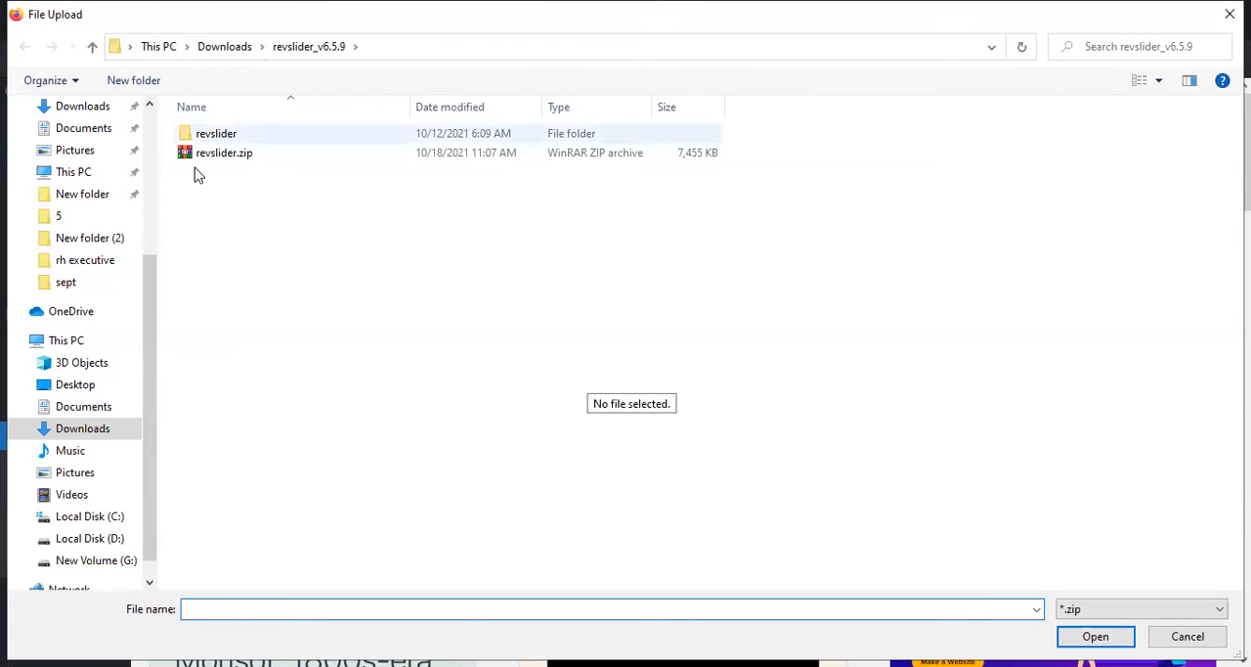
{"action": "left_click_drag", "start_coordinate": [153, 280], "coordinate": [147, 104]}
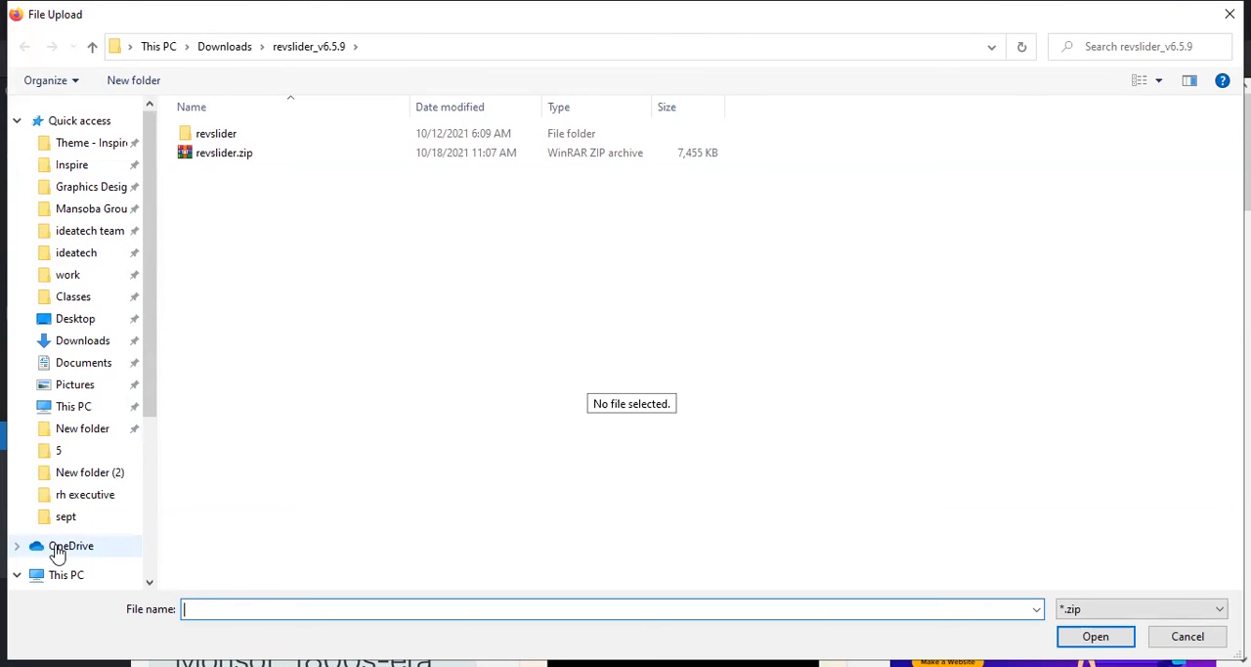
{"action": "left_click", "coordinate": [86, 343]}
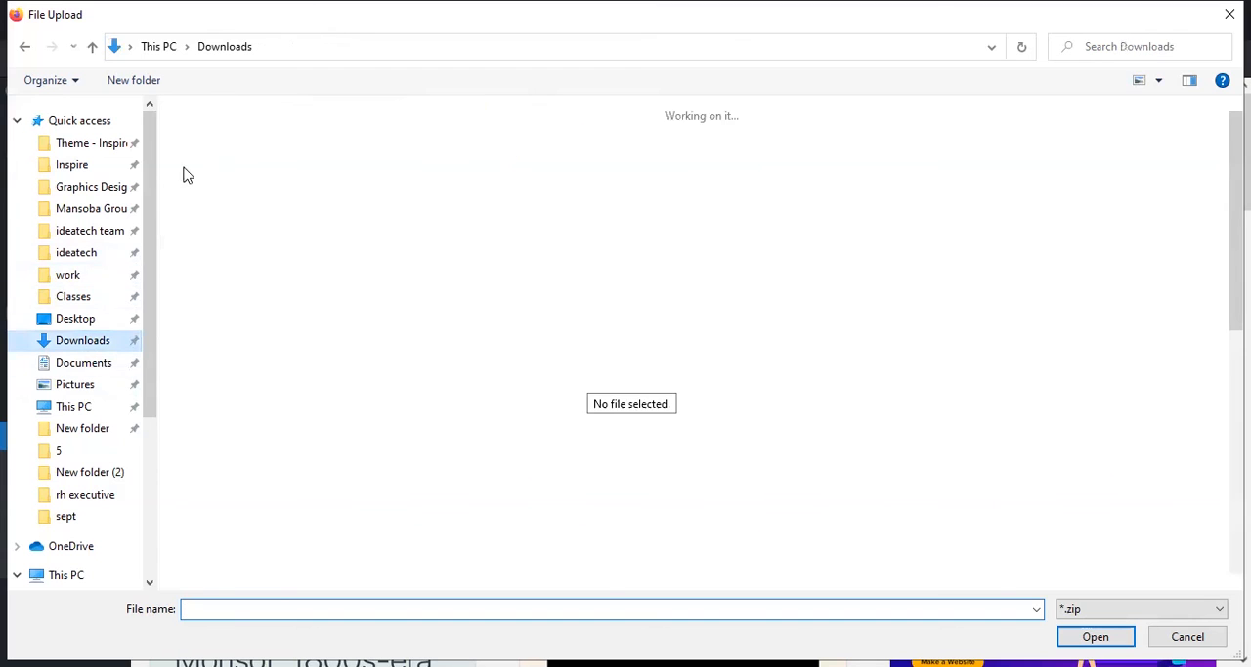
{"action": "left_click", "coordinate": [342, 195]}
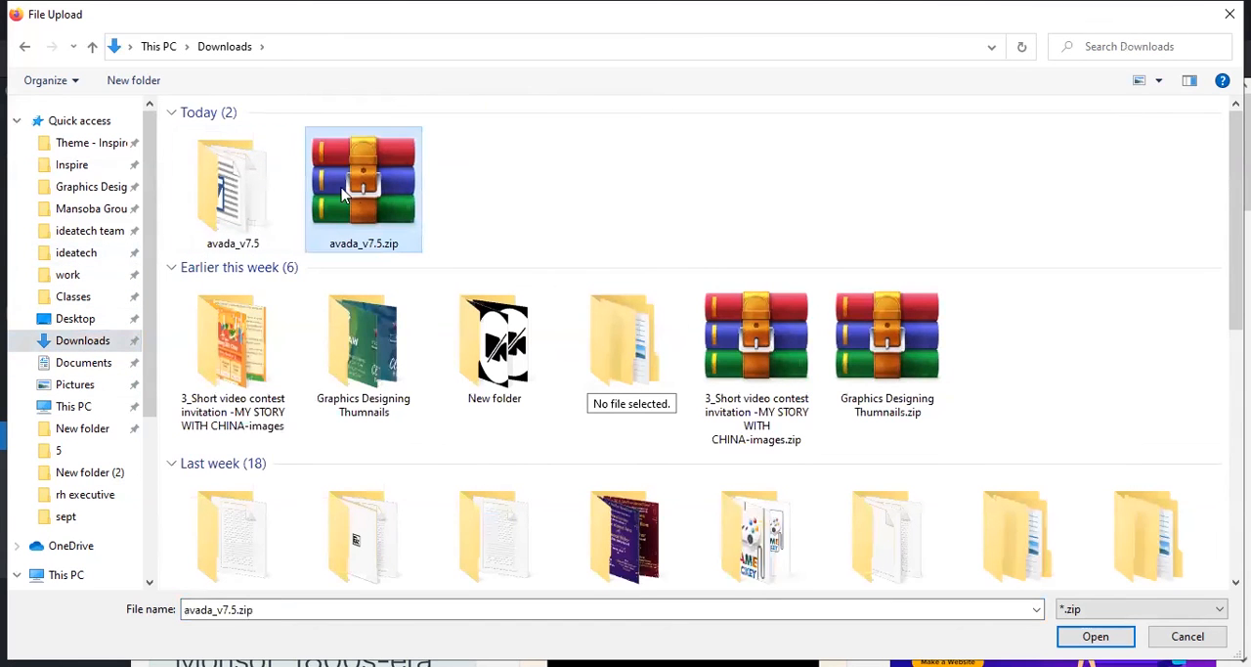
{"action": "double_click", "coordinate": [217, 188]}
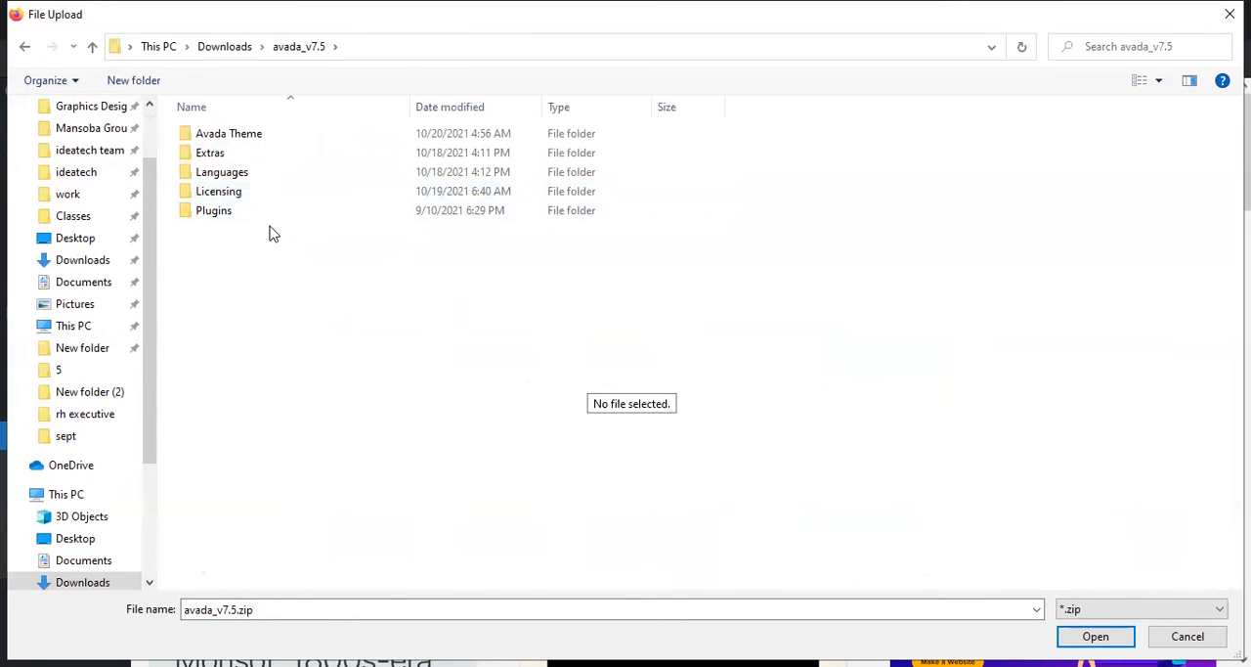
Step: Look through the plugin archives in the Plugins folder of avada_v7.5, from the slider plugins up to fusion-builder
{"action": "left_click", "coordinate": [266, 214]}
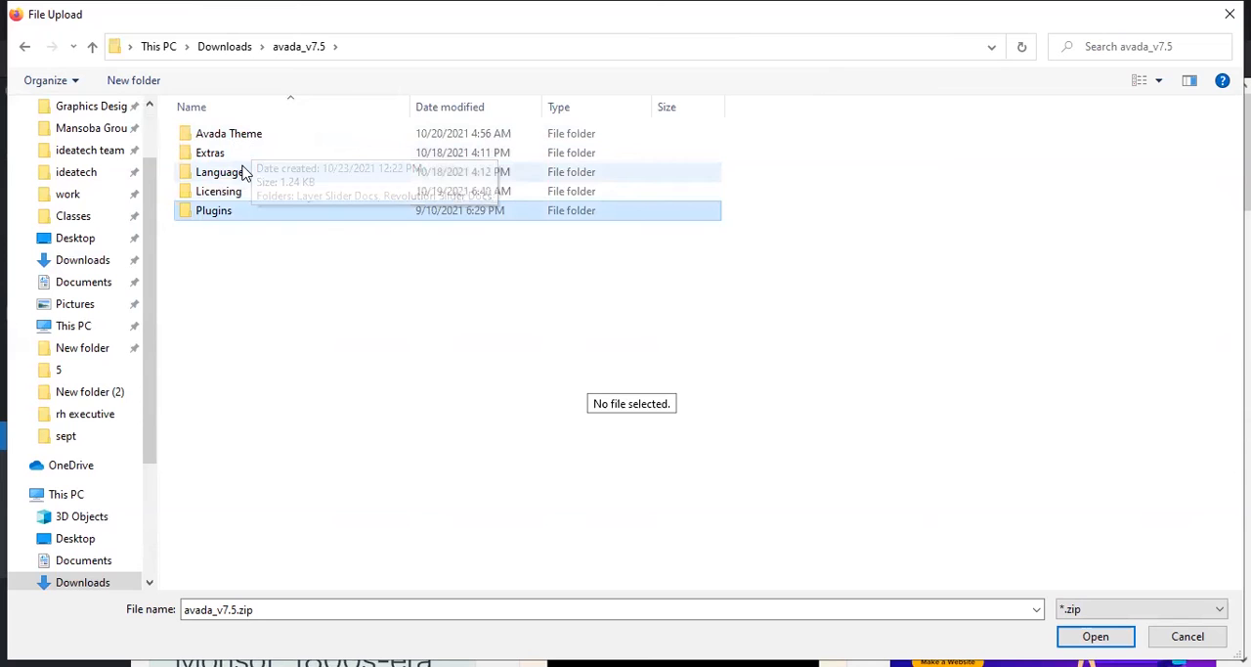
{"action": "double_click", "coordinate": [225, 212]}
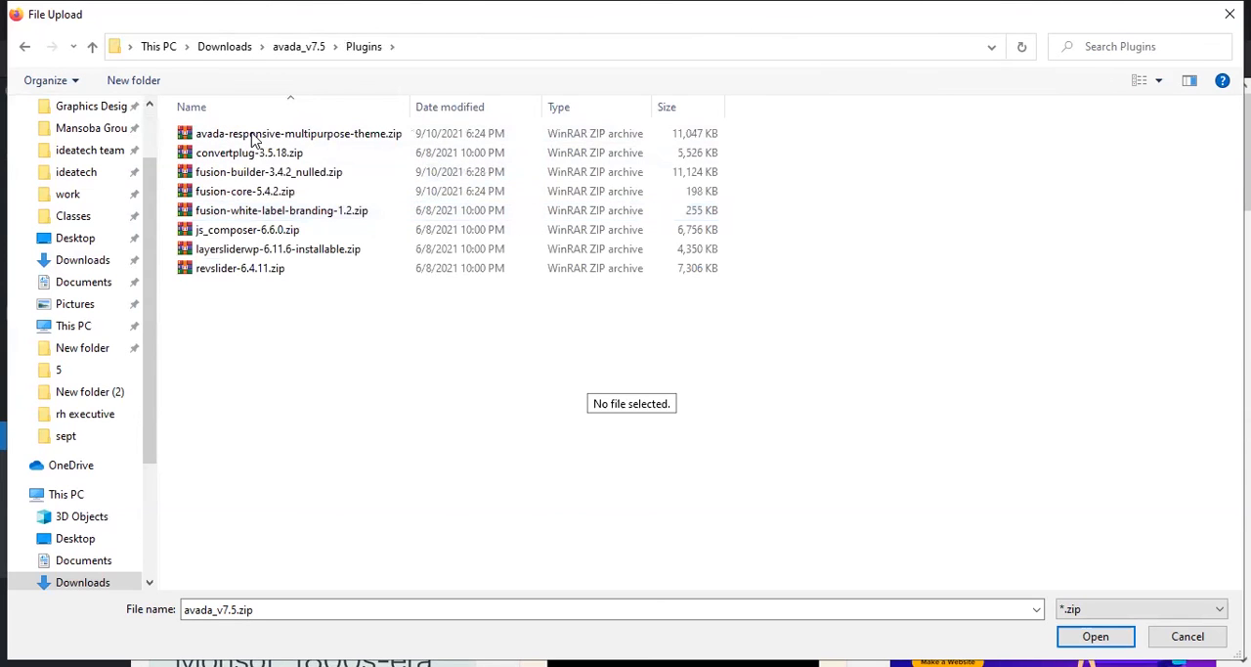
{"action": "left_click", "coordinate": [219, 276]}
{"action": "left_click", "coordinate": [220, 252]}
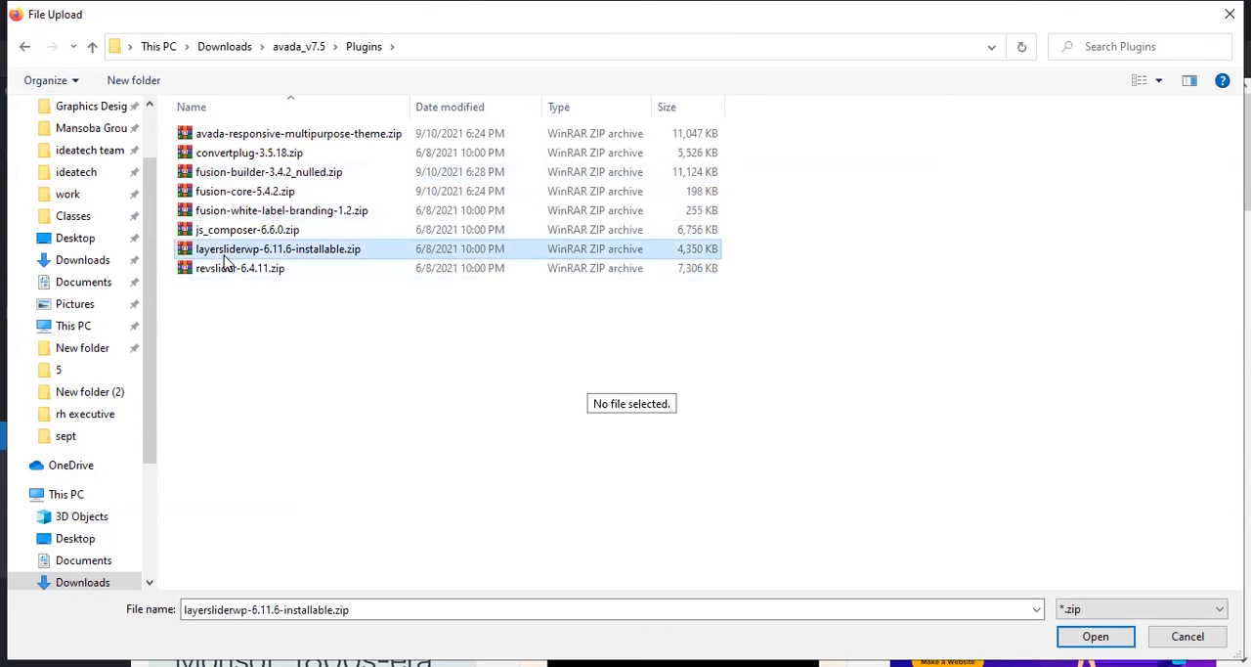
{"action": "left_click", "coordinate": [227, 232]}
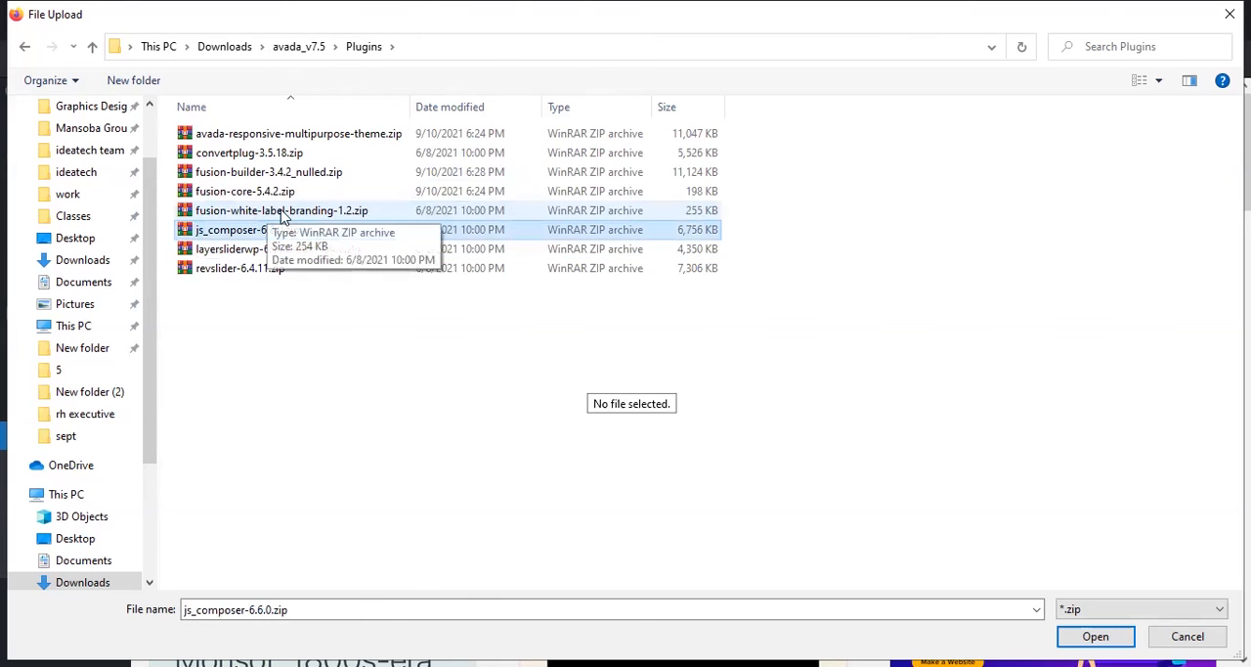
{"action": "left_click", "coordinate": [221, 213]}
{"action": "left_click", "coordinate": [220, 194]}
{"action": "left_click", "coordinate": [217, 175]}
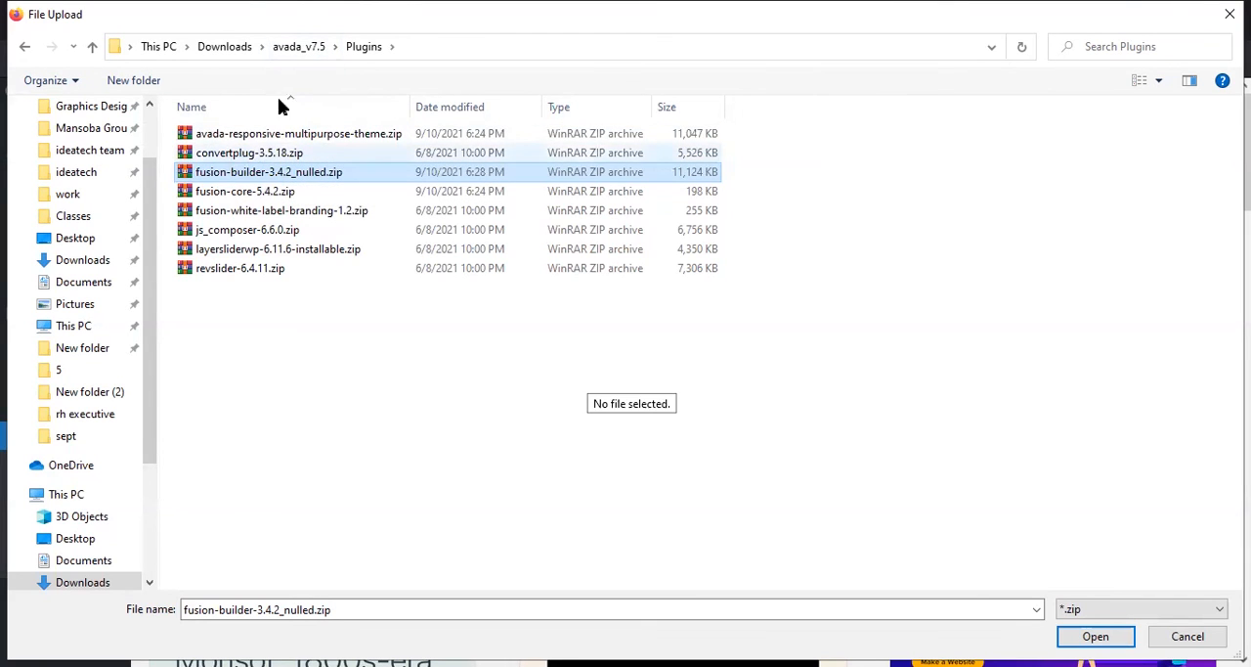
Step: Choose Avada.zip from the Avada Theme folder of avada_v7.5 as the theme to upload
{"action": "left_click", "coordinate": [311, 46]}
{"action": "double_click", "coordinate": [291, 133]}
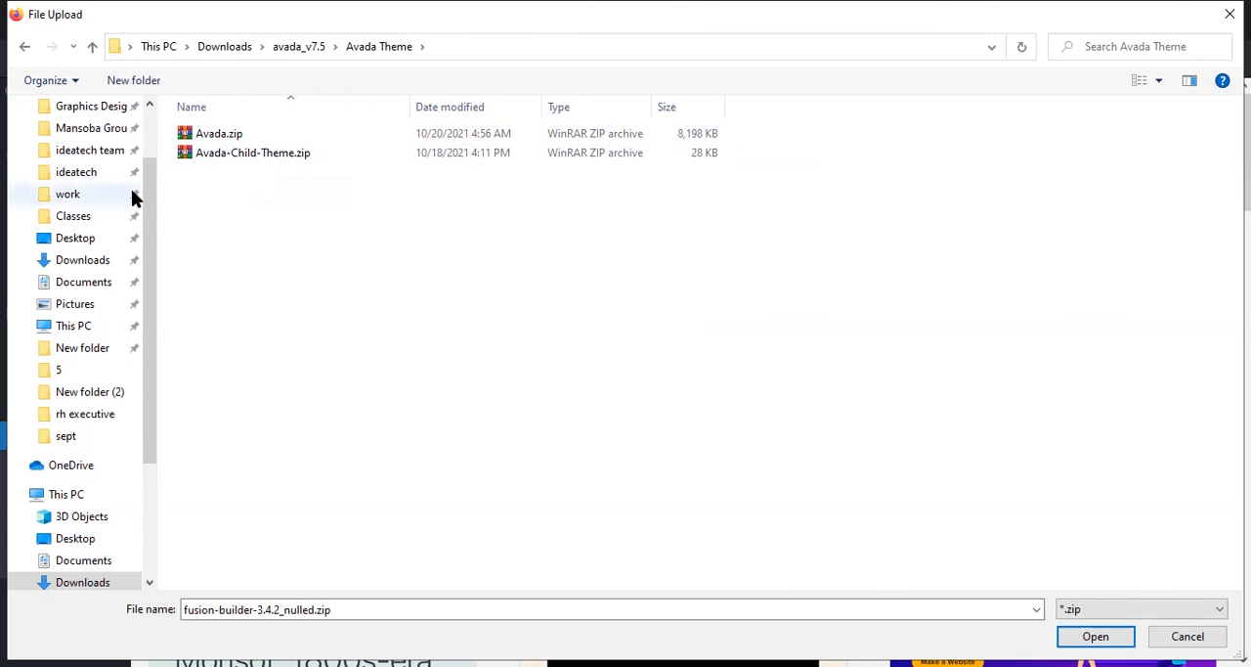
{"action": "left_click", "coordinate": [238, 137]}
{"action": "key", "text": "Return"}
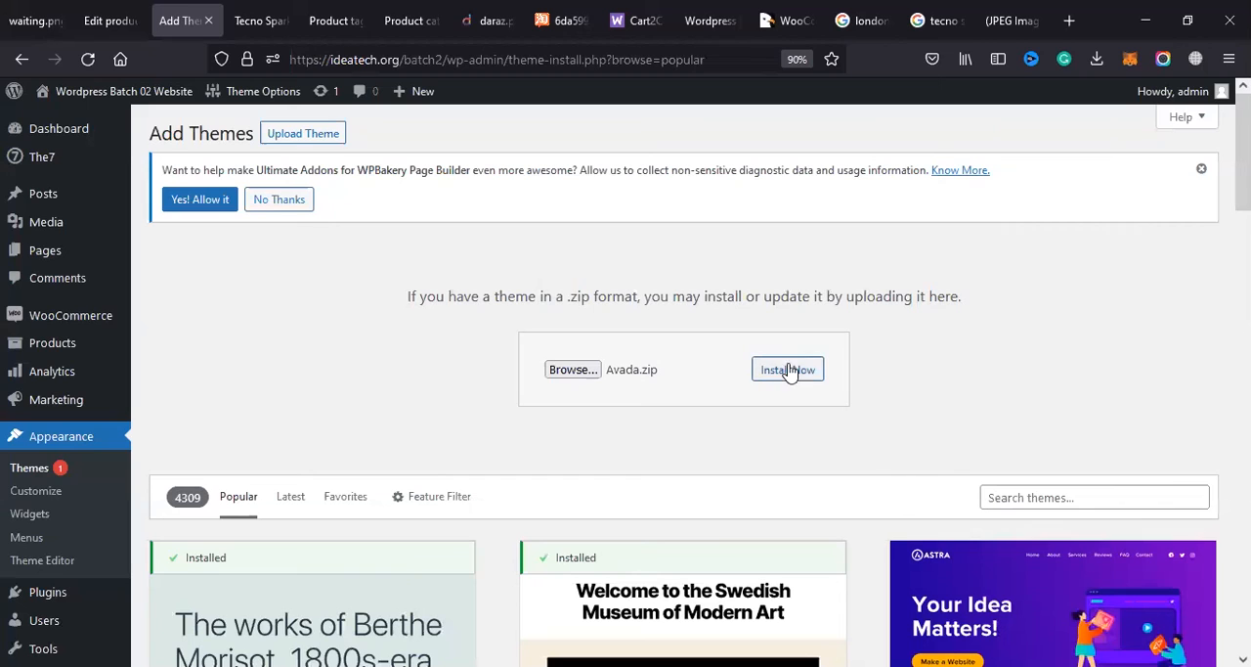
Step: Try to install the Avada.zip theme through the WordPress upload form, selecting the file again for a second attempt
{"action": "left_click", "coordinate": [782, 372]}
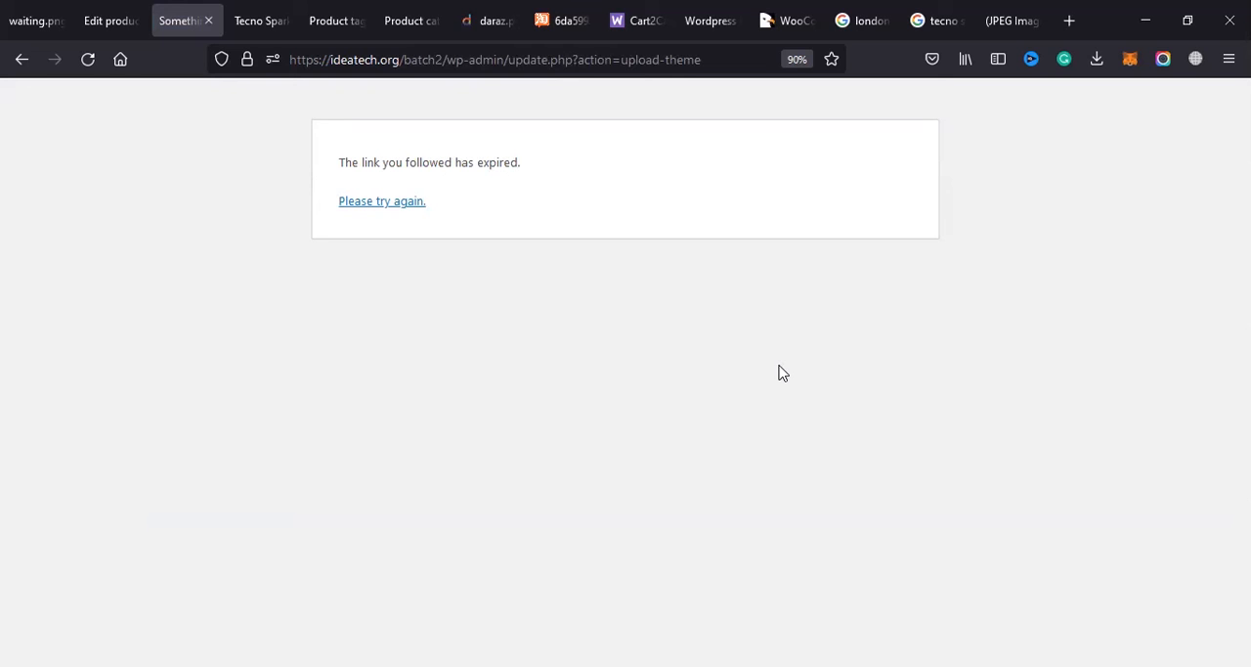
{"action": "left_click", "coordinate": [380, 202]}
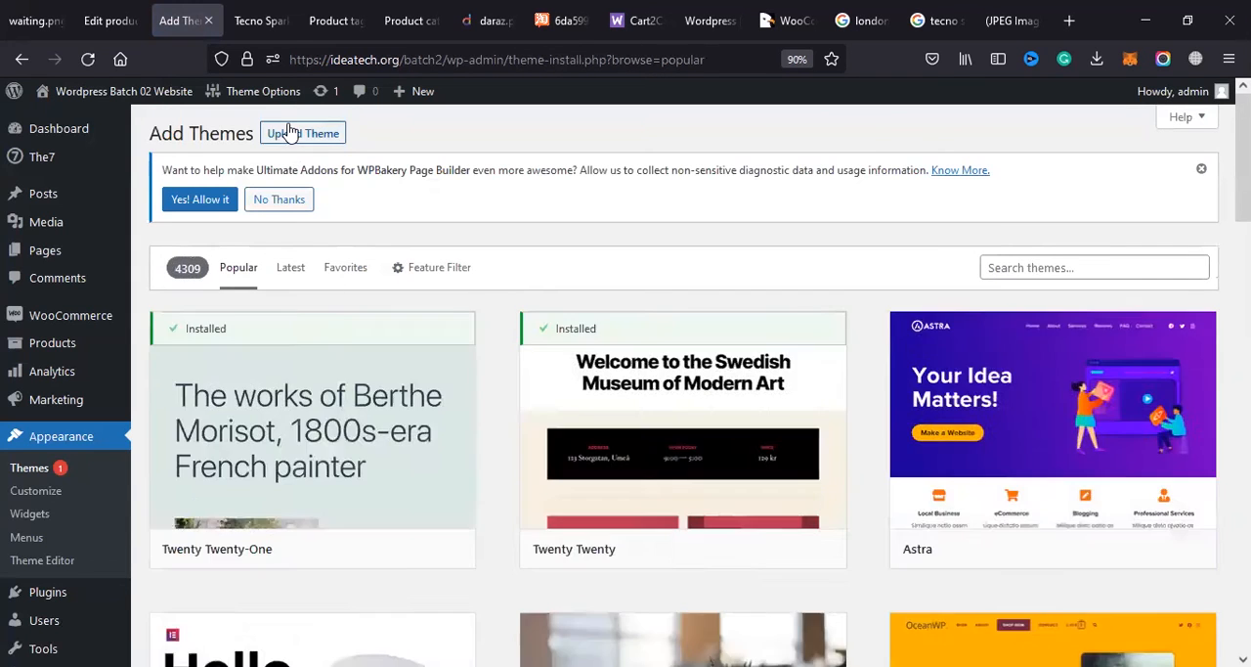
{"action": "left_click", "coordinate": [290, 133]}
{"action": "left_click", "coordinate": [572, 370]}
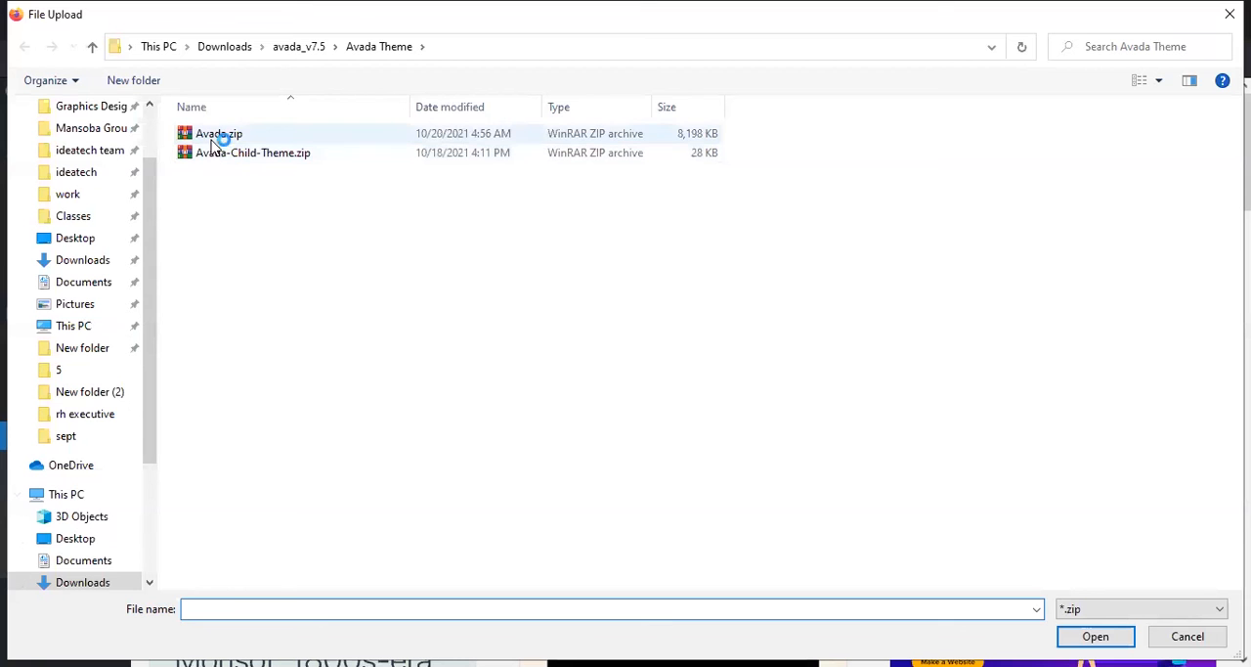
{"action": "left_click", "coordinate": [211, 134]}
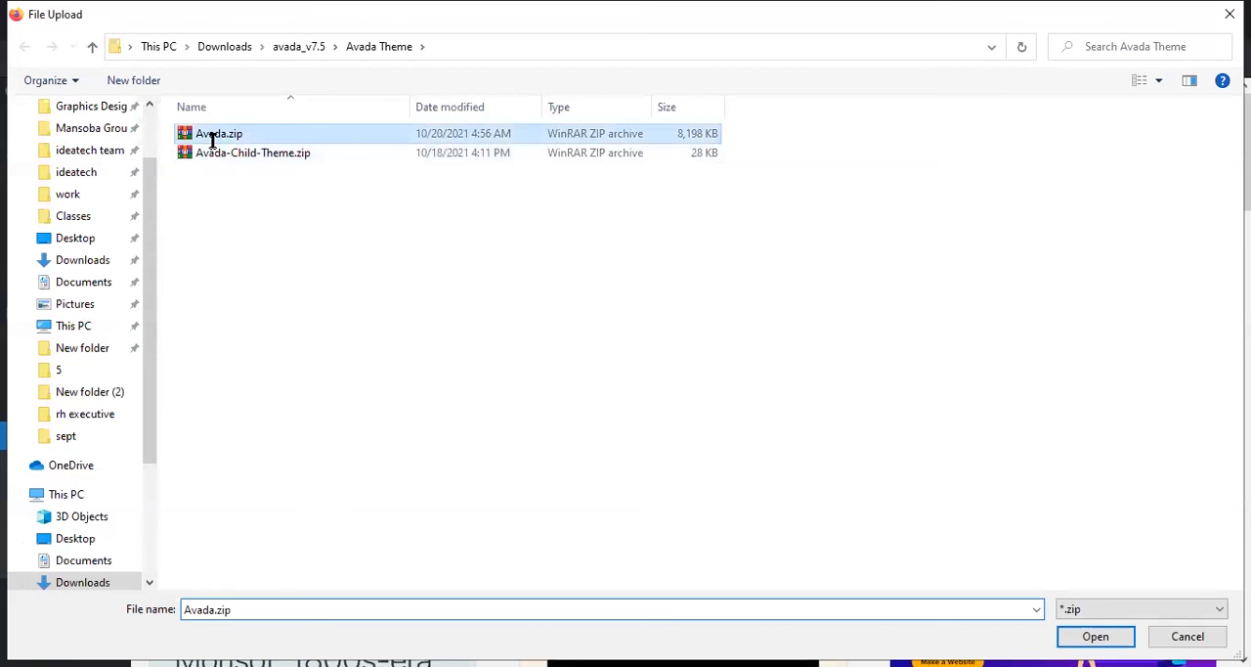
{"action": "key", "text": "Return"}
{"action": "left_click", "coordinate": [787, 382]}
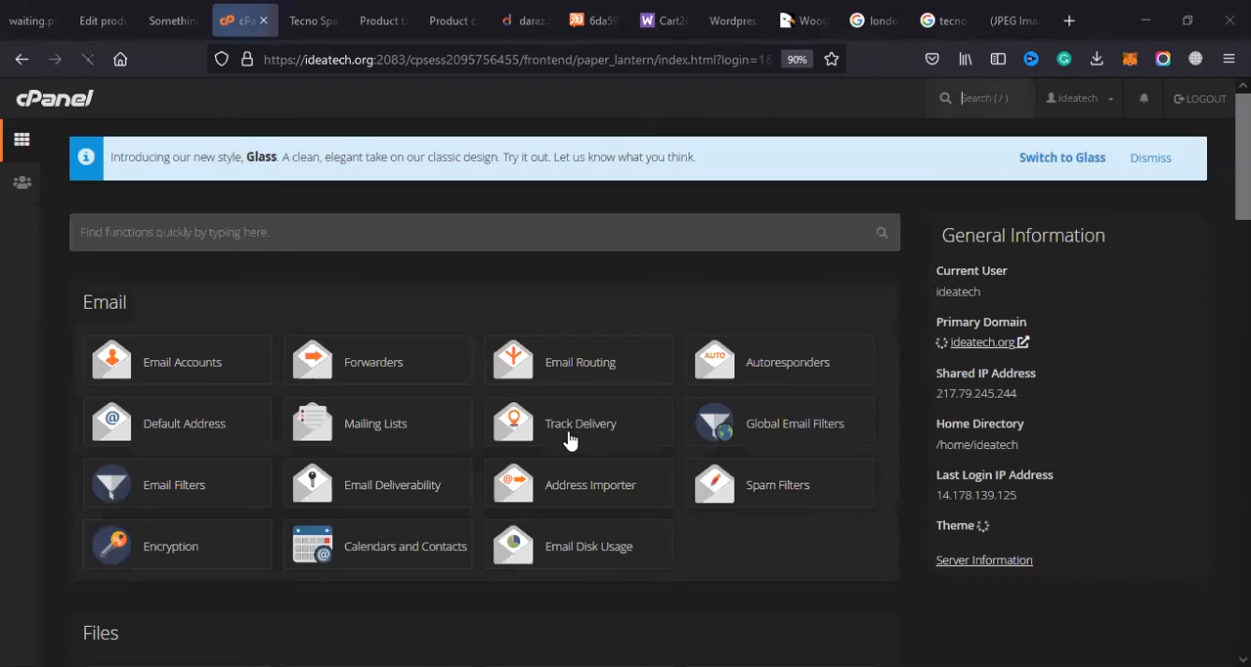
Step: Open the File Manager in cPanel, go to the batch2 folder inside public_html and select wp-content
{"action": "scroll", "coordinate": [190, 459], "scroll_direction": "down", "scroll_amount": 3}
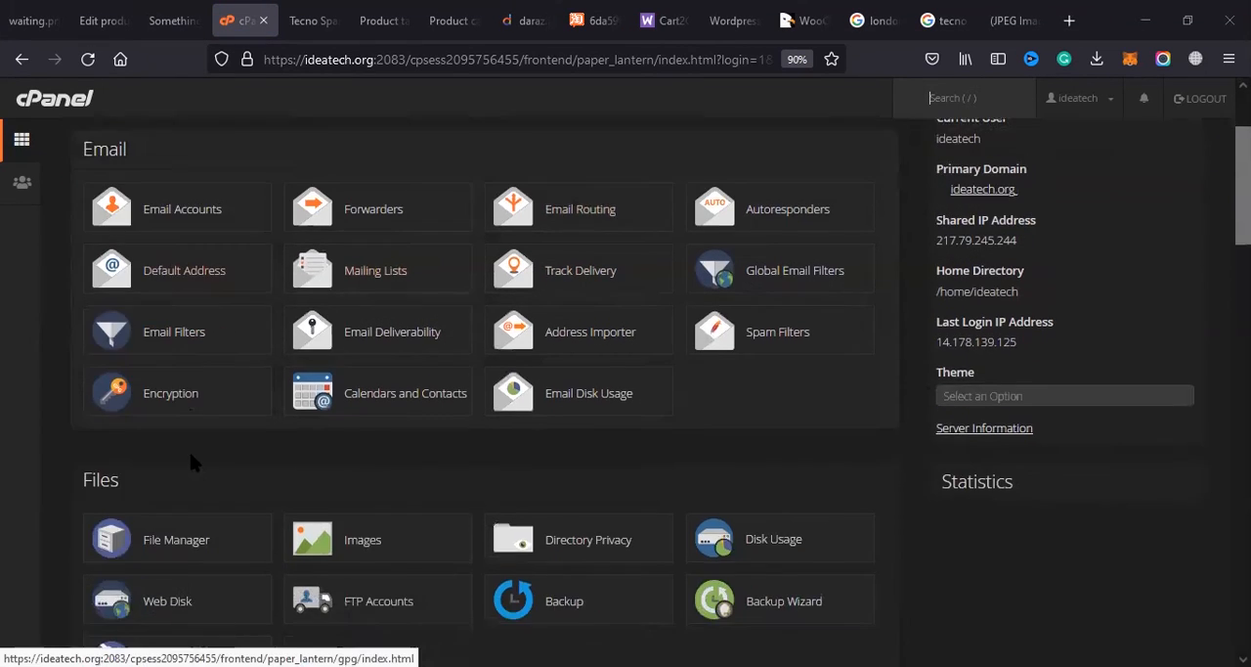
{"action": "left_click", "coordinate": [177, 428]}
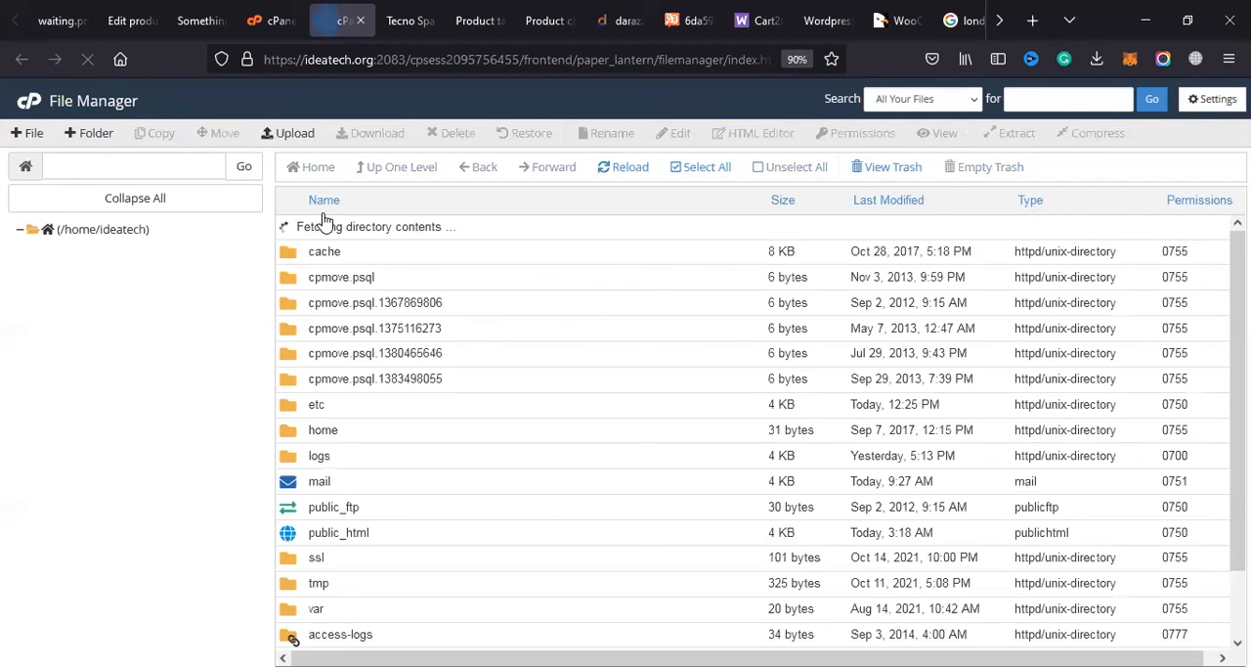
{"action": "scroll", "coordinate": [388, 452], "scroll_direction": "down", "scroll_amount": 1}
{"action": "double_click", "coordinate": [393, 458]}
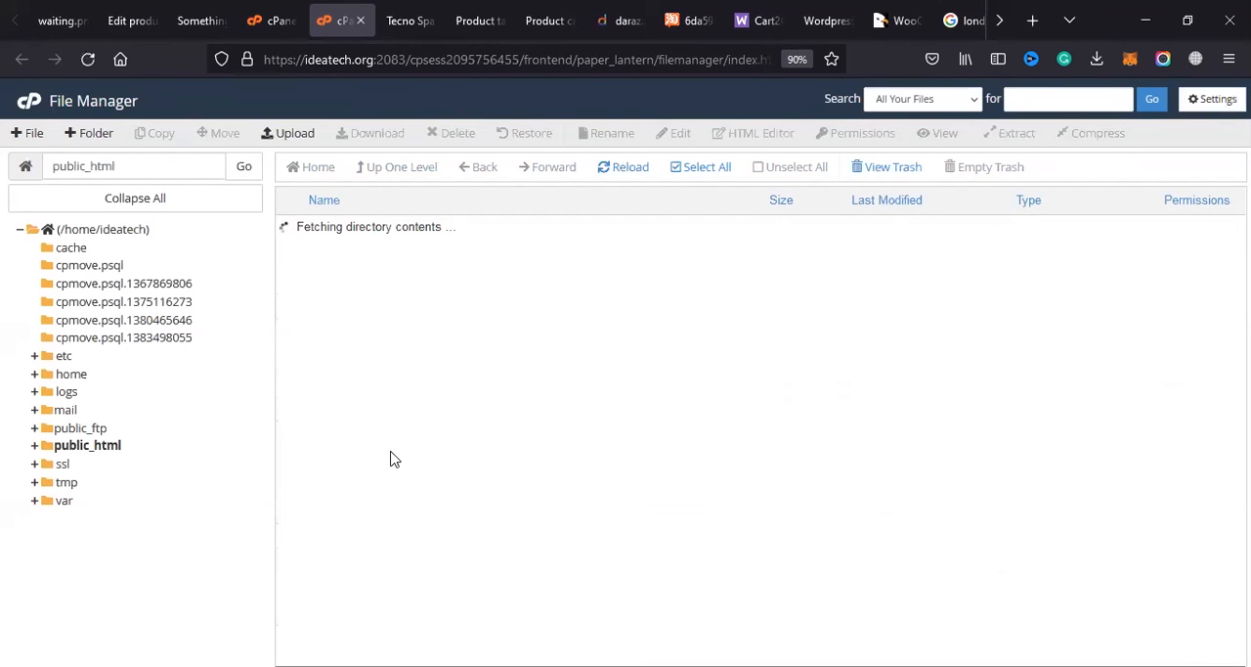
{"action": "double_click", "coordinate": [365, 233]}
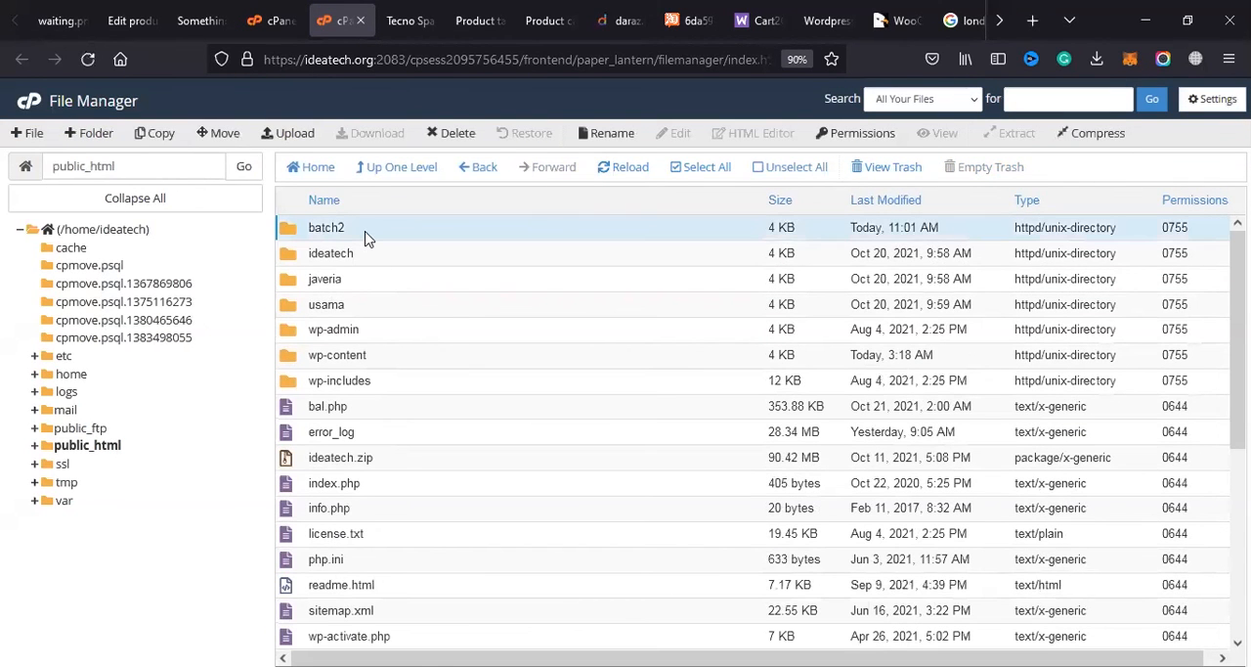
{"action": "double_click", "coordinate": [368, 239]}
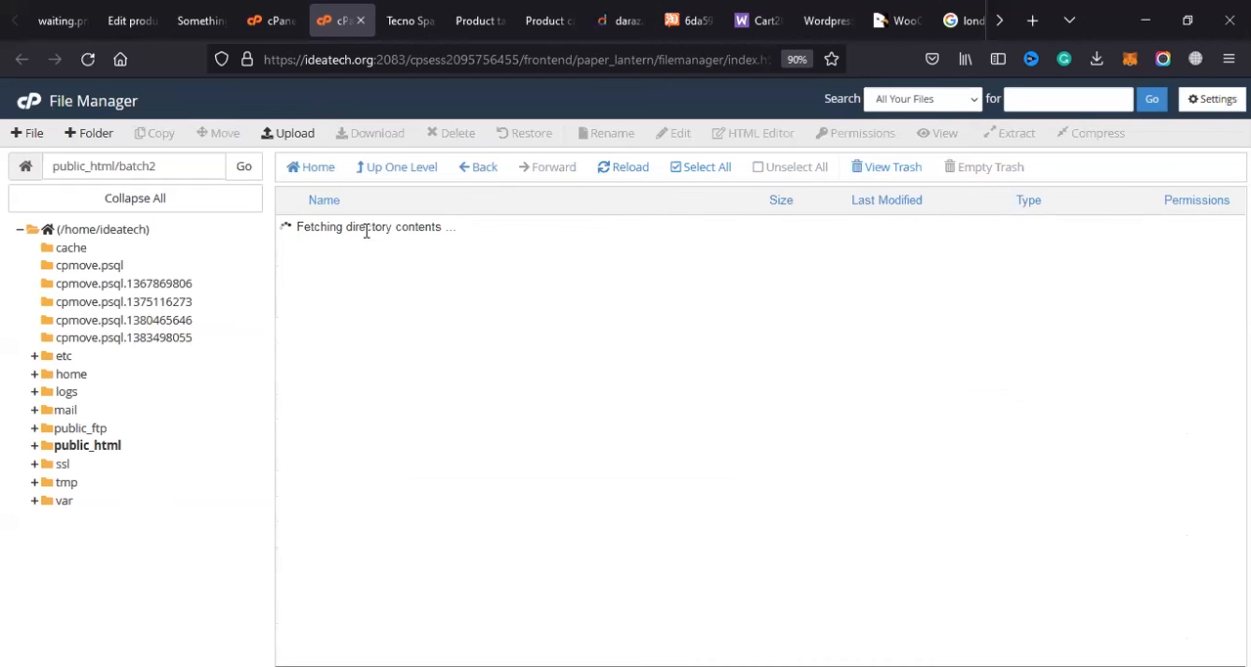
{"action": "left_click", "coordinate": [323, 253]}
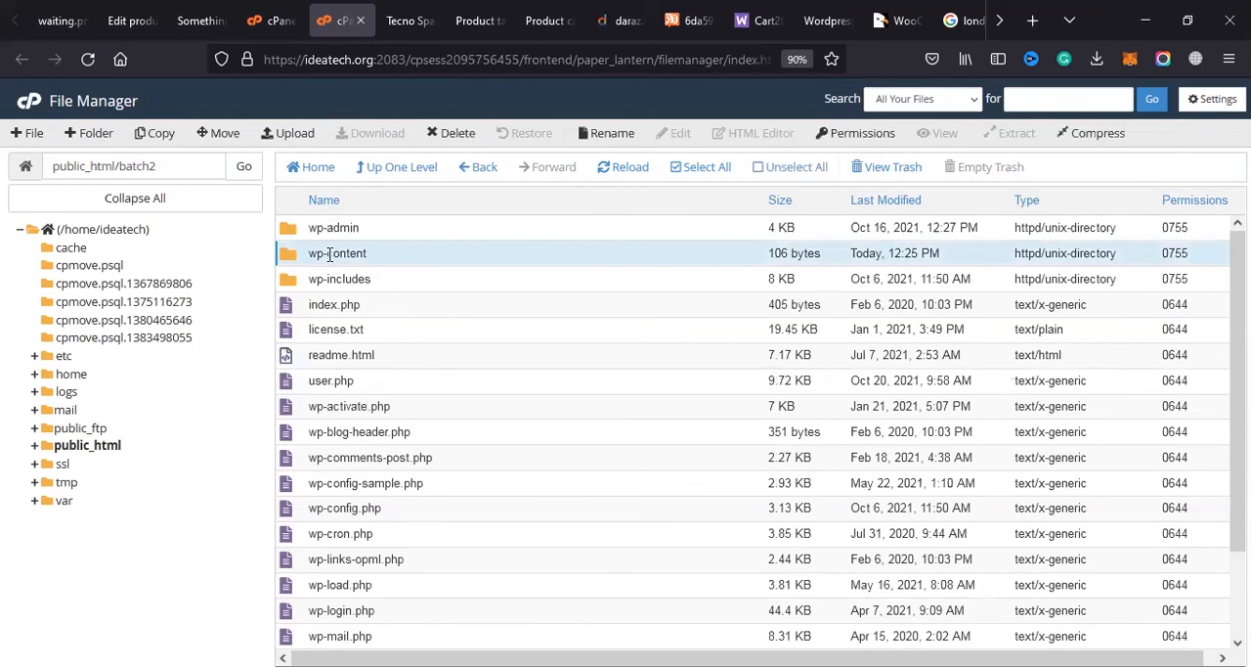
Step: Check the site folder name in the product editing page's address and return to the cPanel File Manager
{"action": "left_click", "coordinate": [134, 13]}
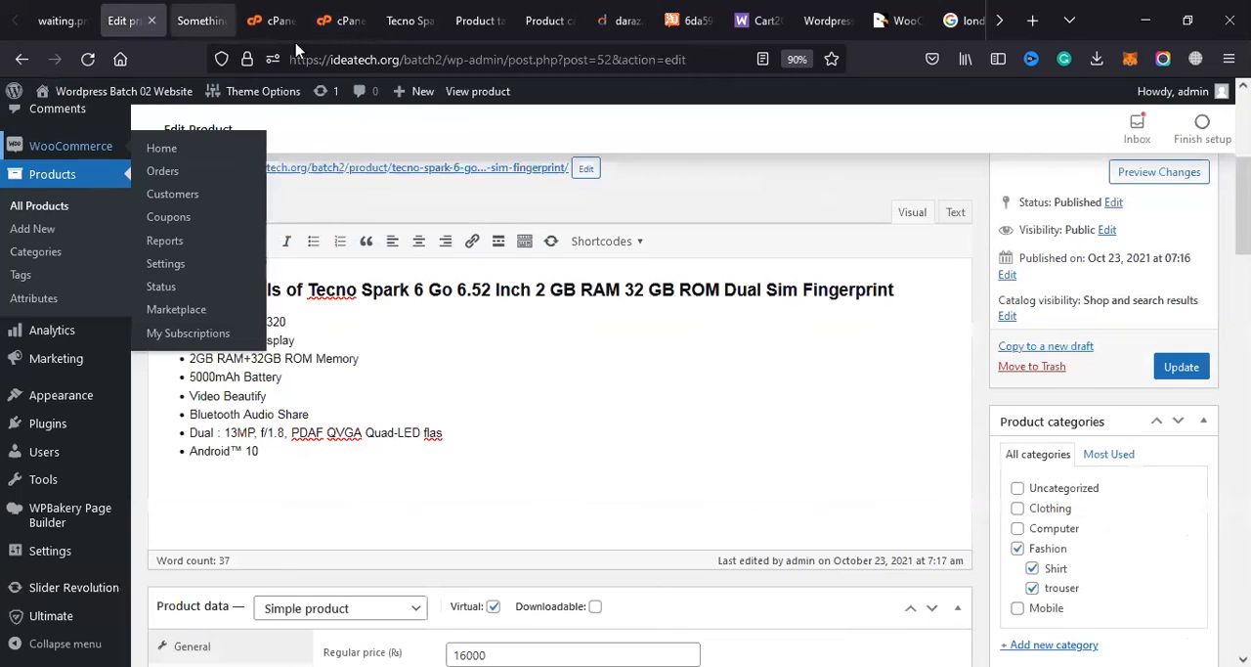
{"action": "left_click", "coordinate": [442, 59]}
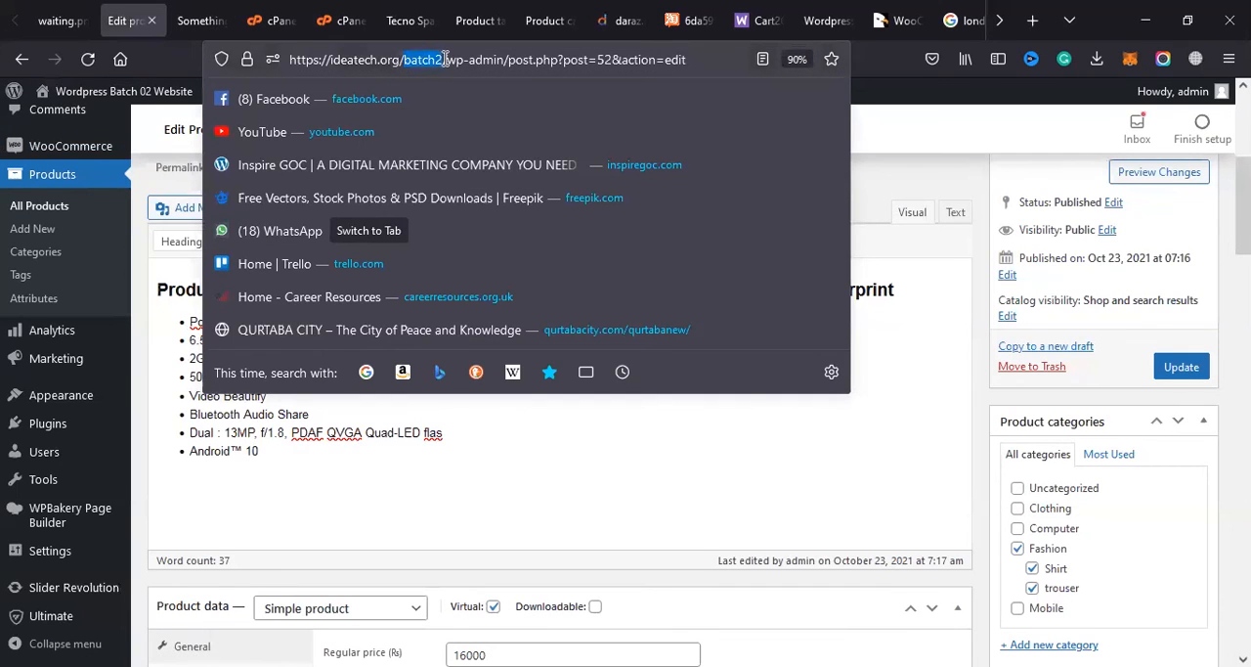
{"action": "left_click", "coordinate": [200, 20]}
{"action": "left_click", "coordinate": [283, 20]}
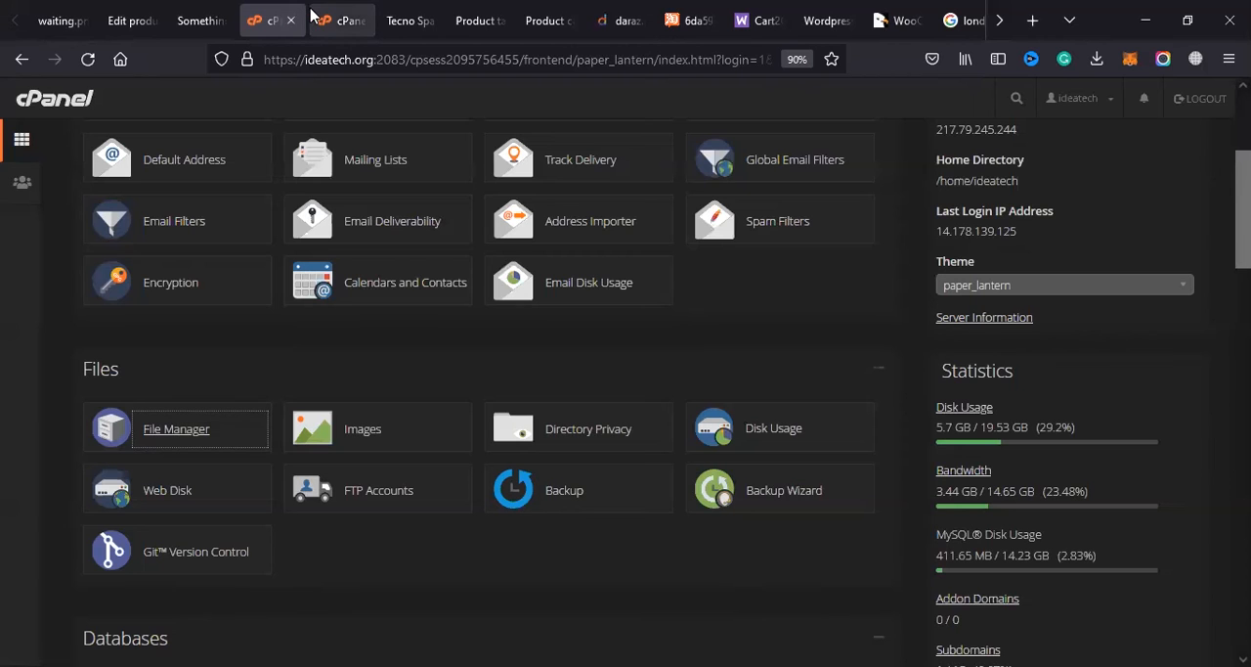
{"action": "left_click", "coordinate": [337, 19]}
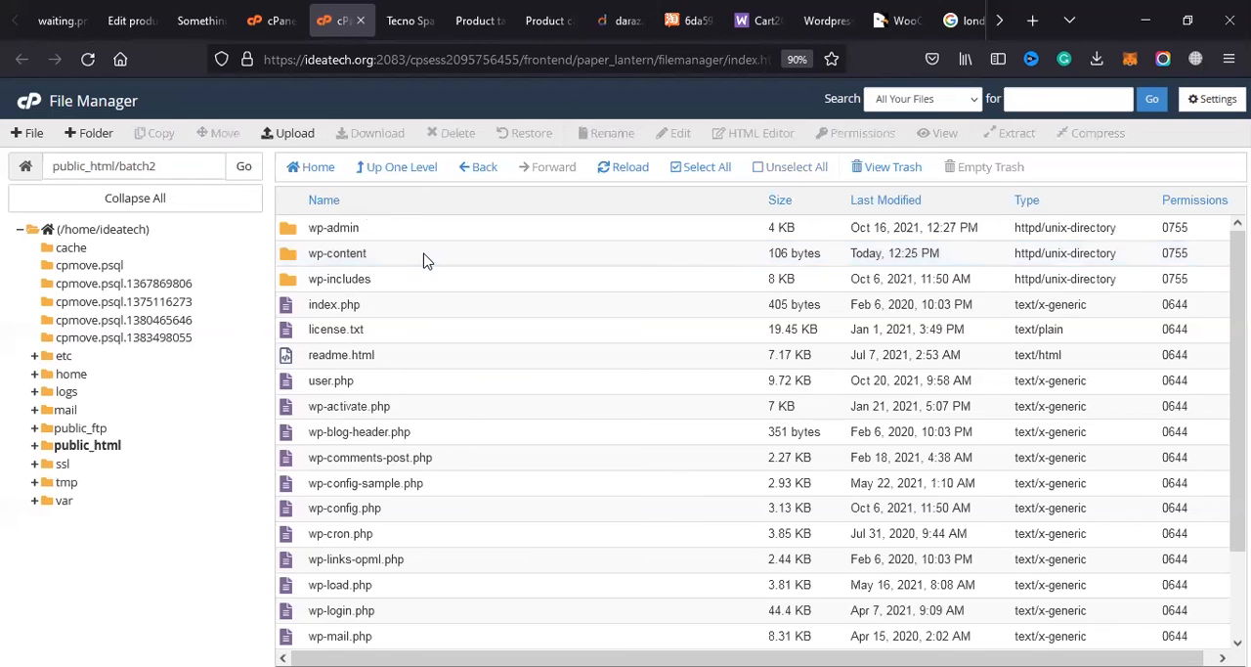
Step: Open the themes folder inside wp-content and move the old dt-the7.zip archive to the trash
{"action": "double_click", "coordinate": [427, 261]}
{"action": "double_click", "coordinate": [387, 254]}
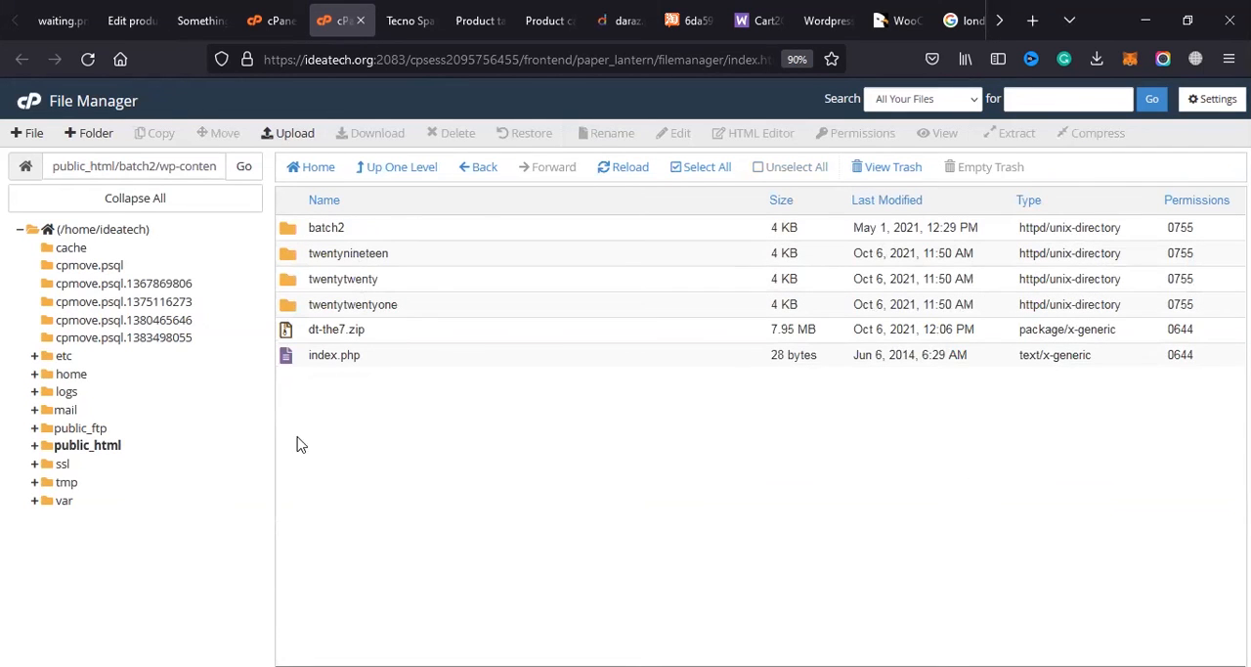
{"action": "left_click", "coordinate": [419, 330]}
{"action": "key", "text": "Delete"}
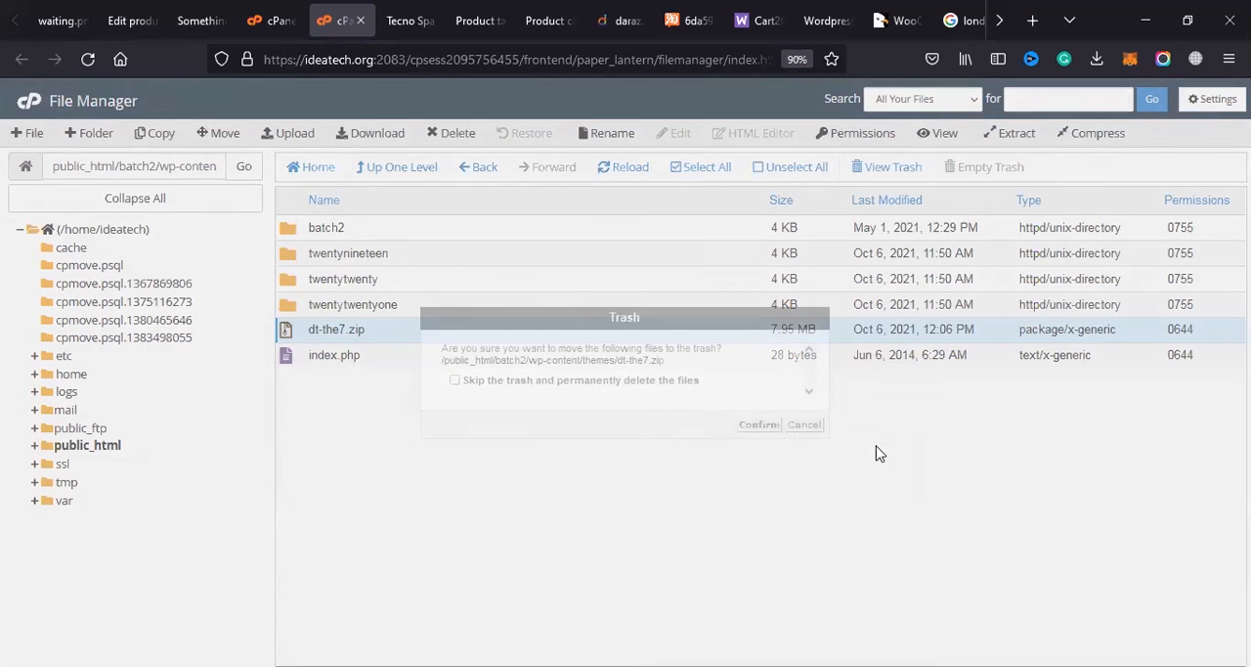
{"action": "left_click", "coordinate": [753, 427]}
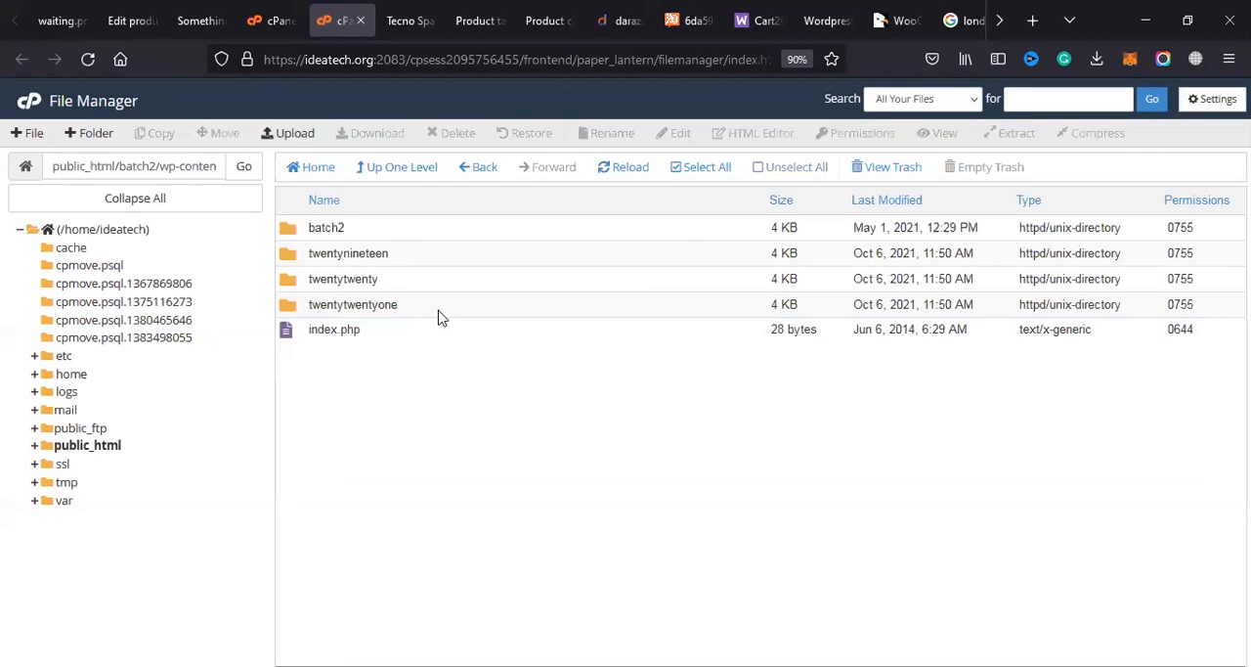
Step: Upload Avada.zip to the batch2/wp-content/themes folder and go back to that folder
{"action": "left_click", "coordinate": [294, 134]}
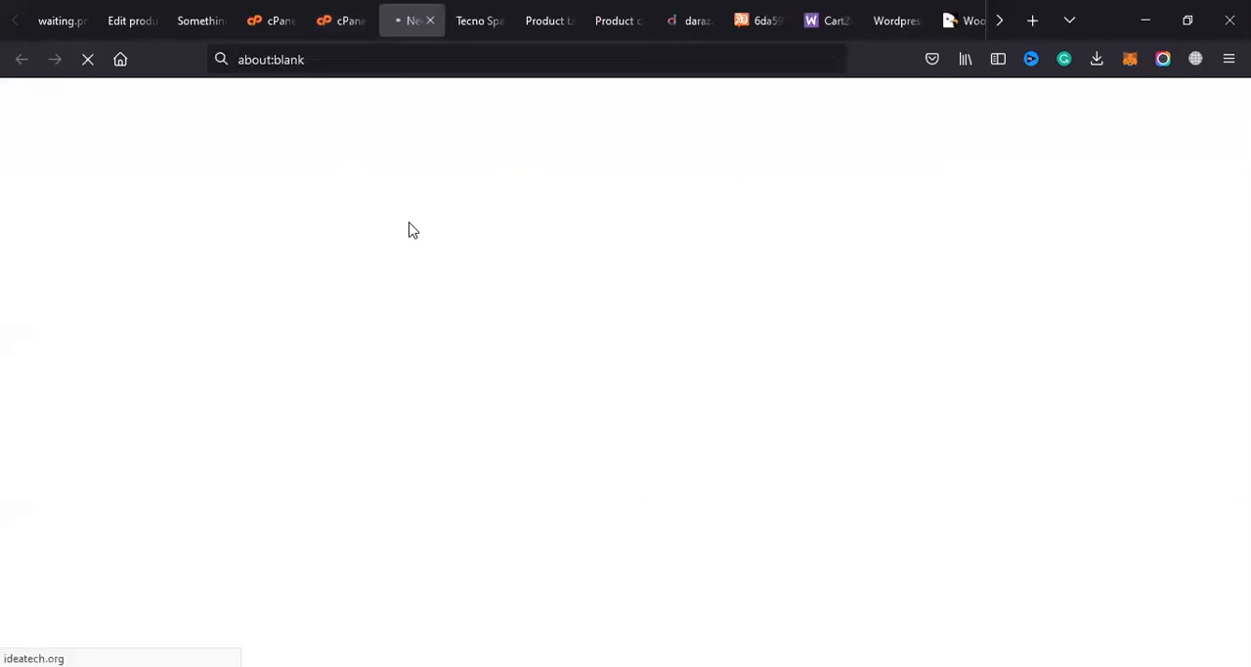
{"action": "left_click", "coordinate": [620, 374]}
{"action": "double_click", "coordinate": [221, 134]}
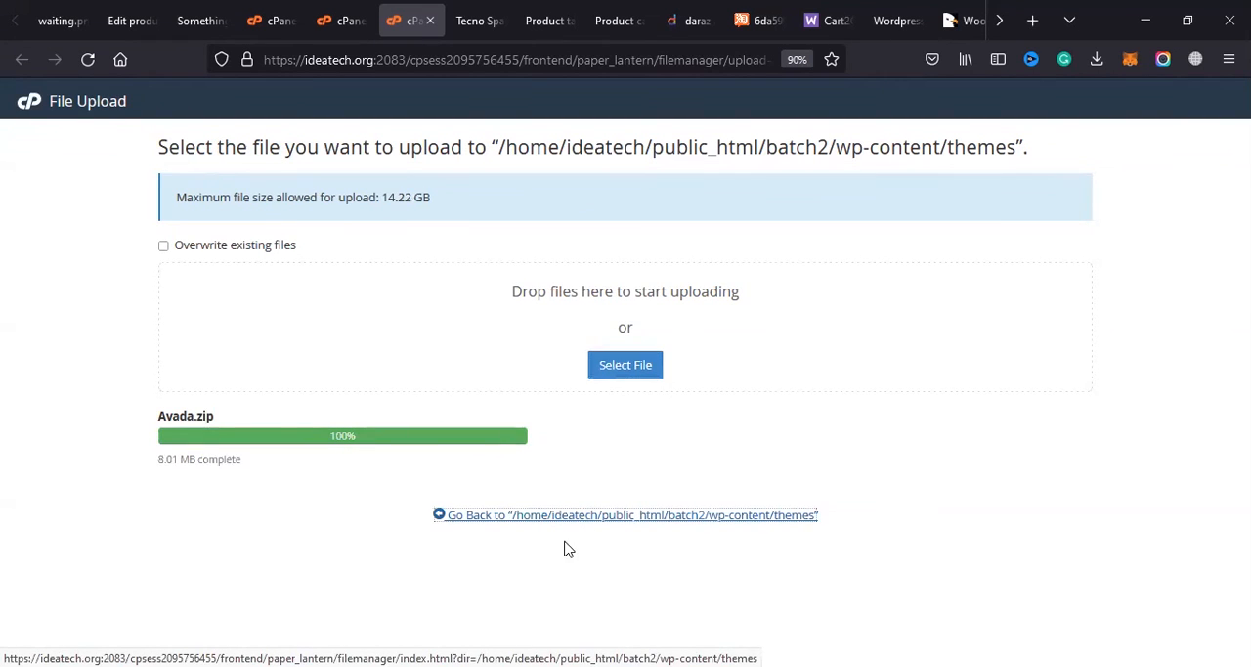
{"action": "left_click", "coordinate": [526, 518]}
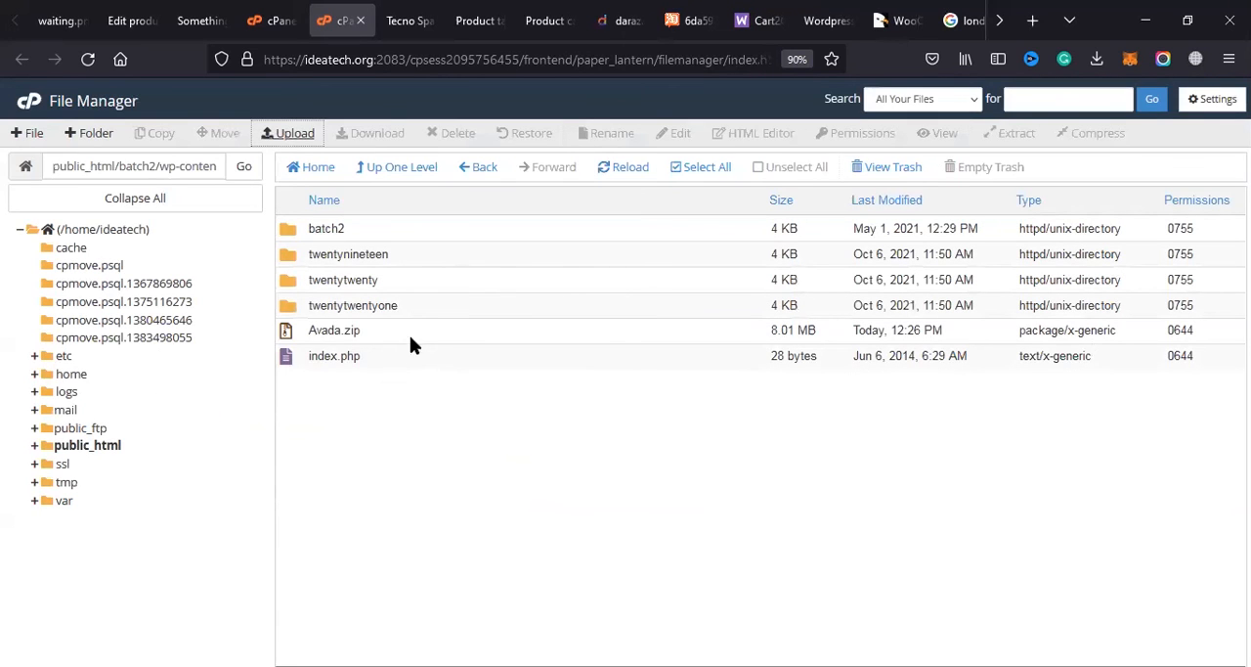
Step: Extract Avada.zip in the themes folder, look through the extraction results and reload the file list
{"action": "left_click", "coordinate": [413, 338]}
{"action": "right_click", "coordinate": [412, 334]}
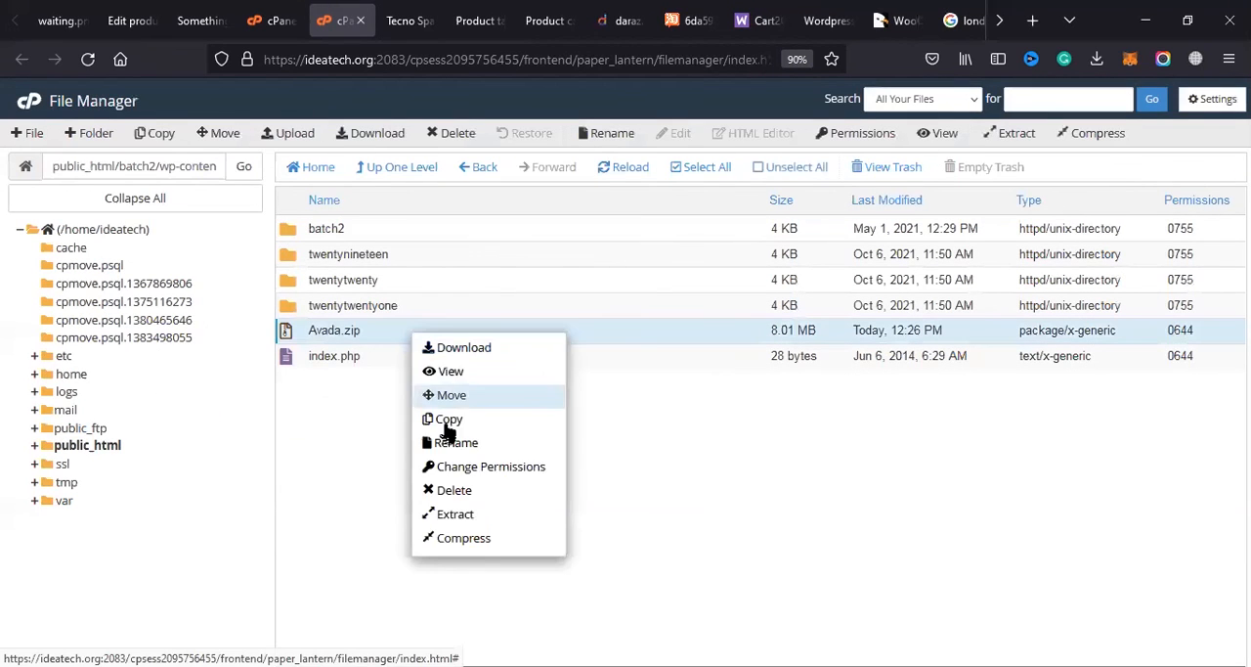
{"action": "left_click", "coordinate": [458, 514]}
{"action": "left_click", "coordinate": [747, 458]}
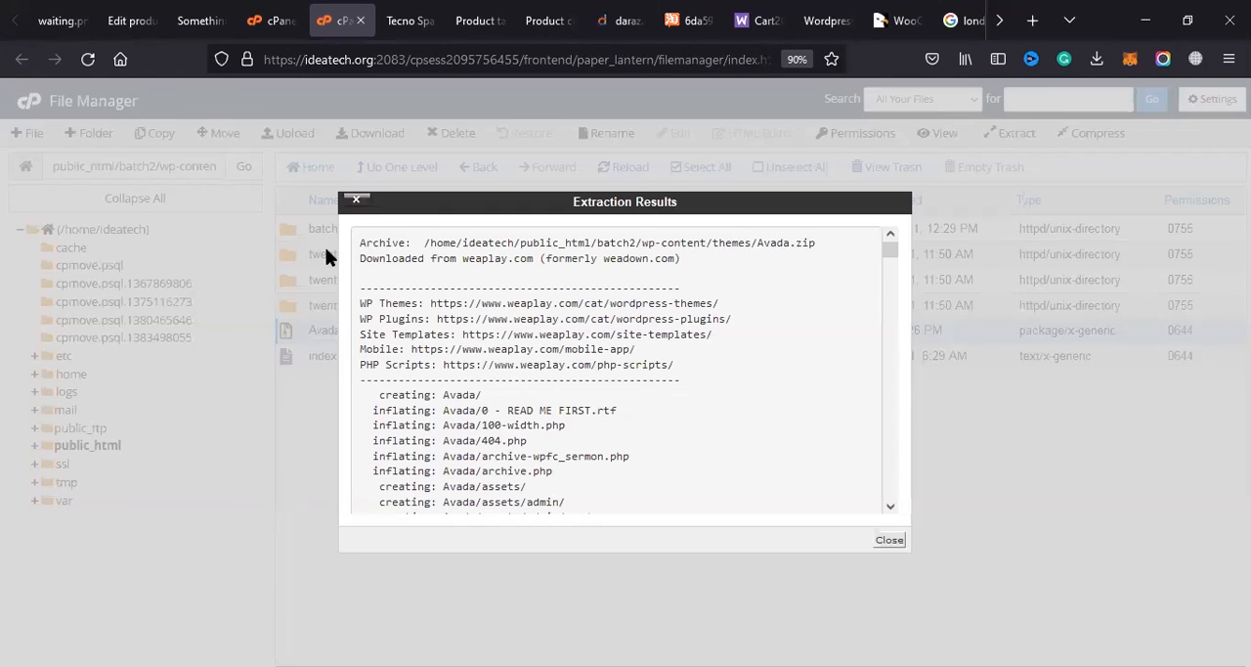
{"action": "left_click_drag", "start_coordinate": [890, 250], "coordinate": [885, 509]}
{"action": "left_click", "coordinate": [889, 540]}
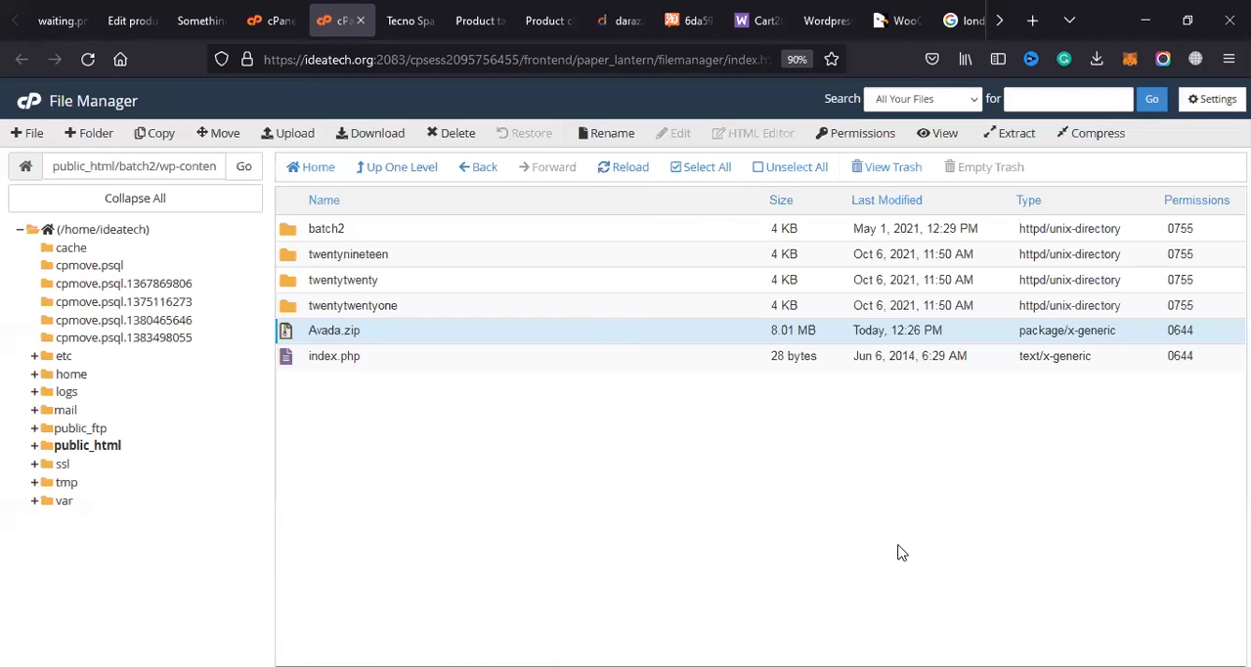
{"action": "left_click", "coordinate": [650, 182]}
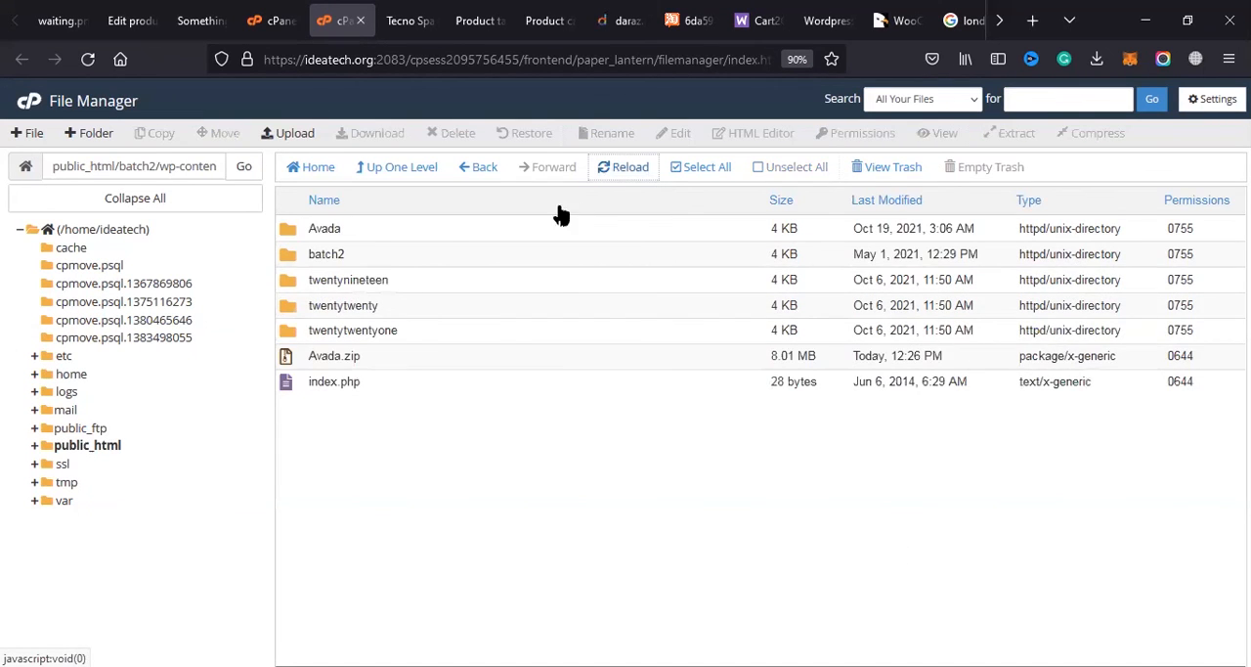
{"action": "right_click", "coordinate": [488, 243]}
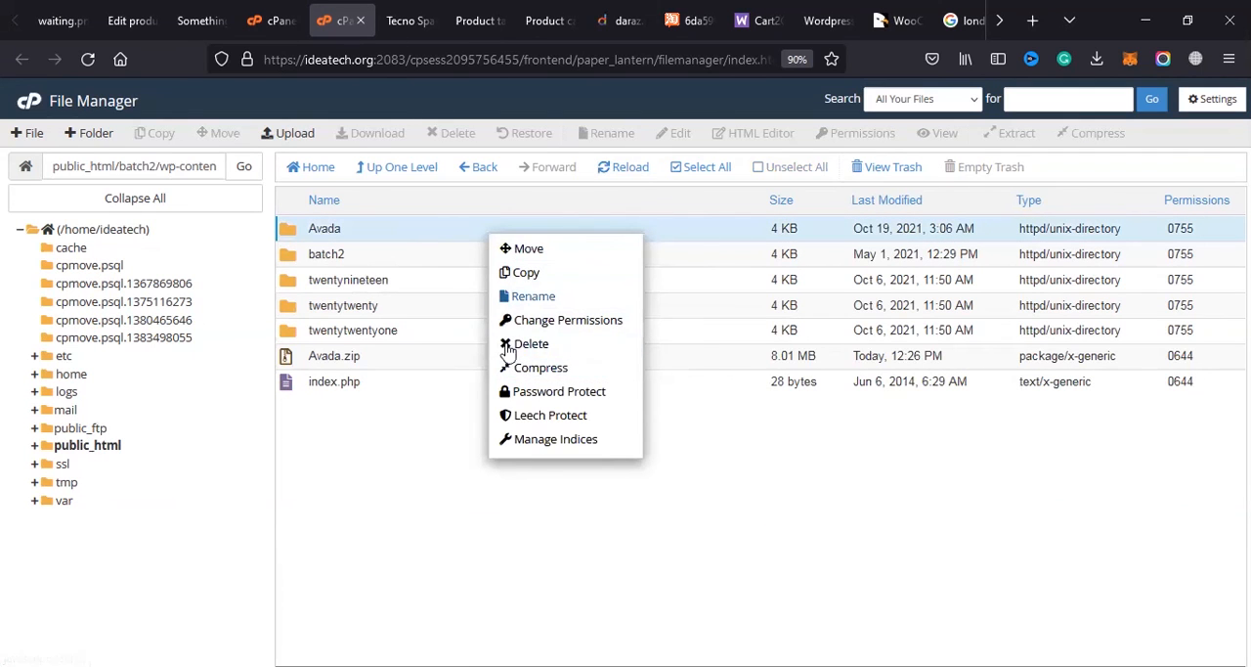
{"action": "left_click", "coordinate": [553, 374]}
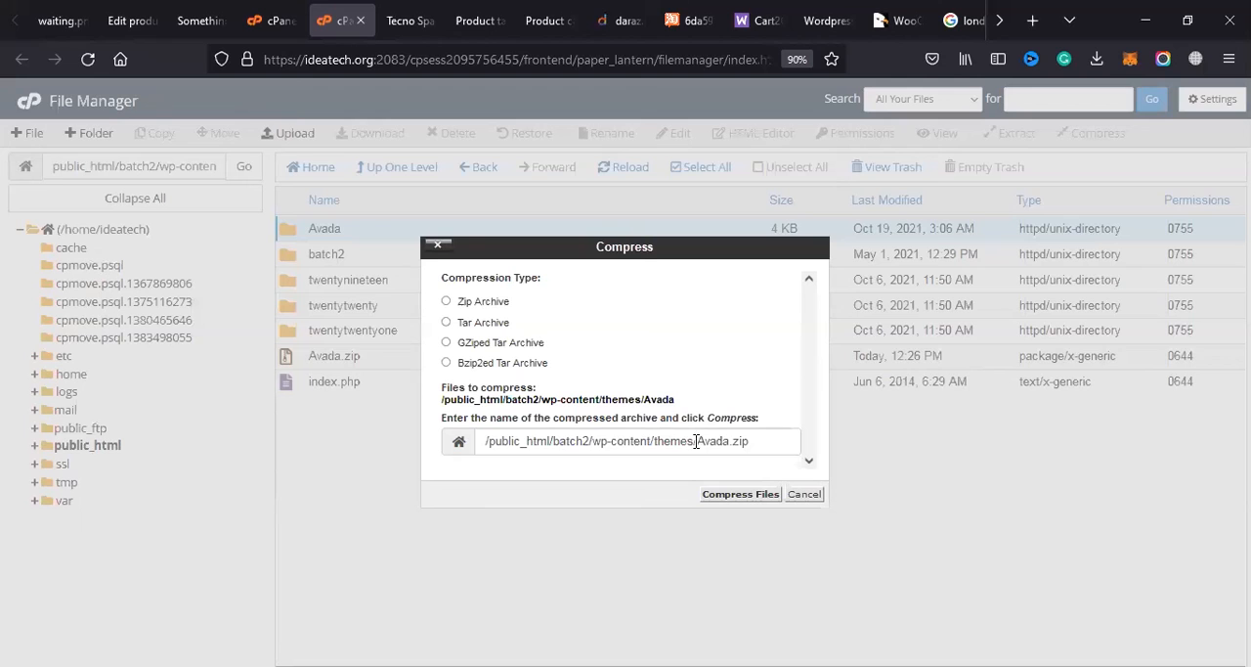
{"action": "left_click_drag", "start_coordinate": [696, 441], "coordinate": [755, 434]}
{"action": "key", "text": "BackSpace"}
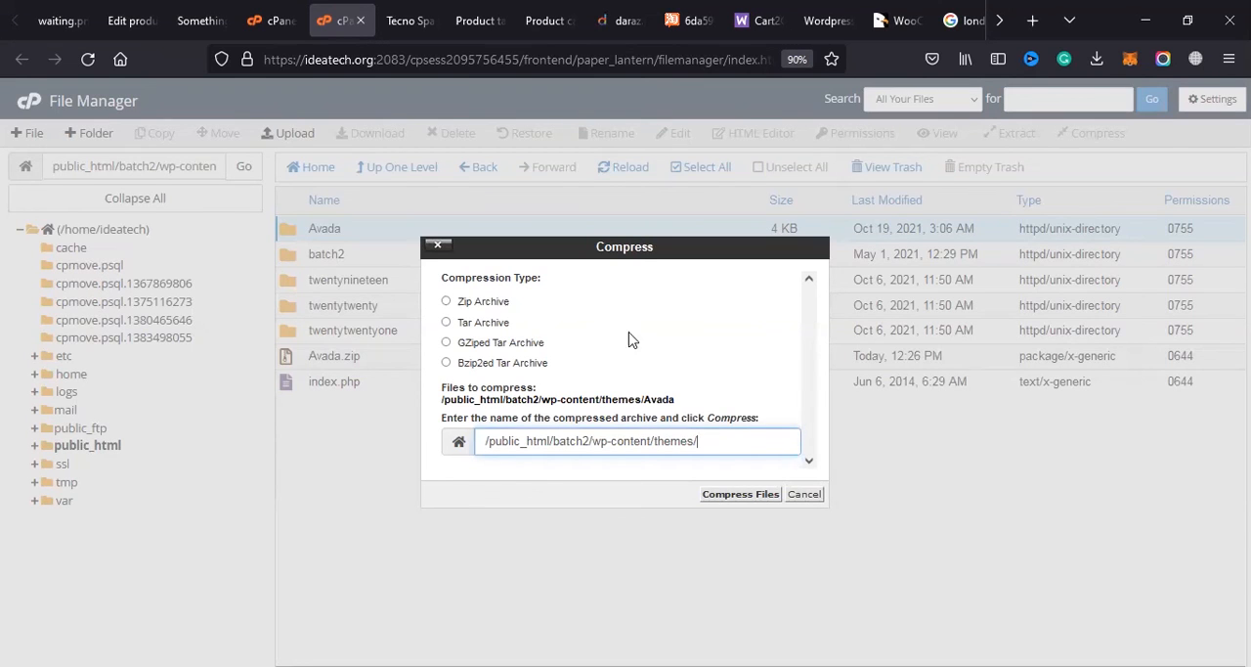
{"action": "left_click", "coordinate": [436, 244]}
Step: Rename the extracted Avada theme folder to Batch02-ad
{"action": "right_click", "coordinate": [413, 238]}
{"action": "left_click", "coordinate": [456, 296]}
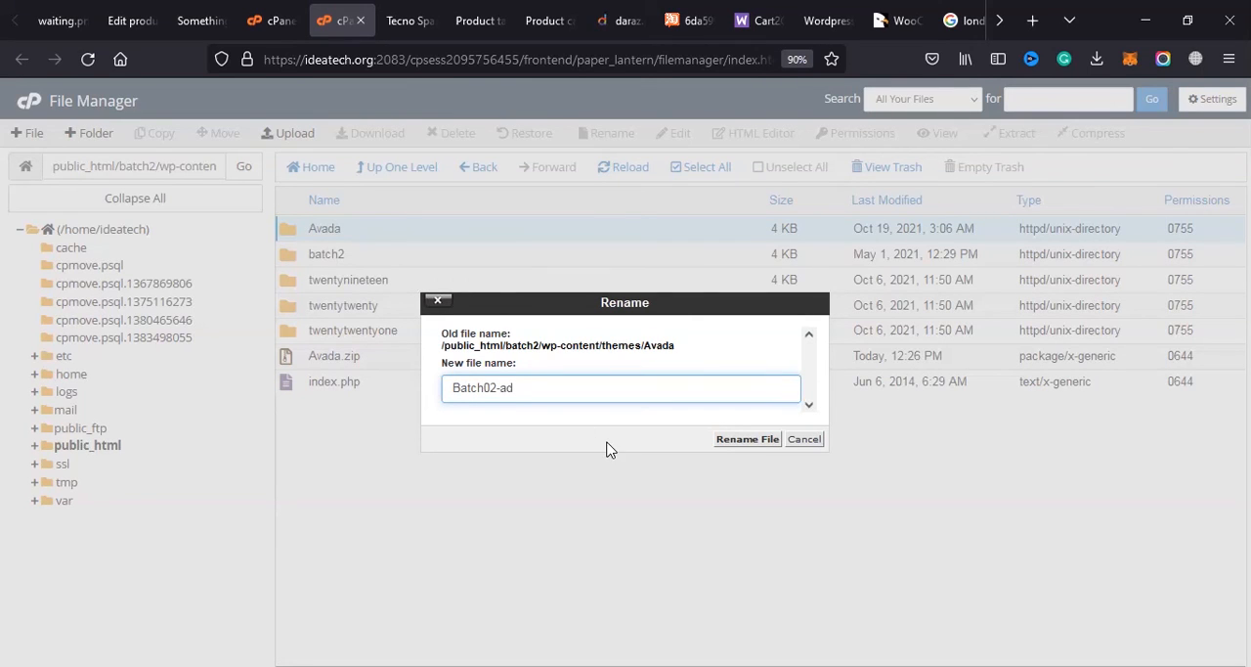
{"action": "left_click", "coordinate": [745, 439]}
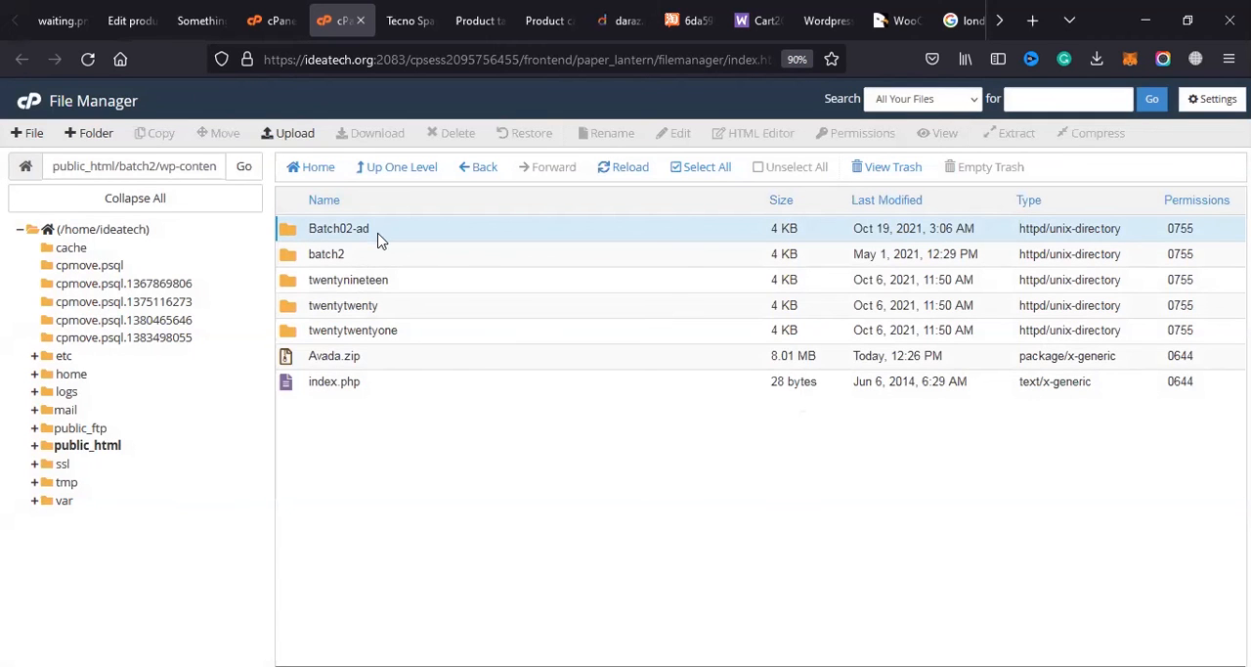
{"action": "left_click", "coordinate": [333, 256]}
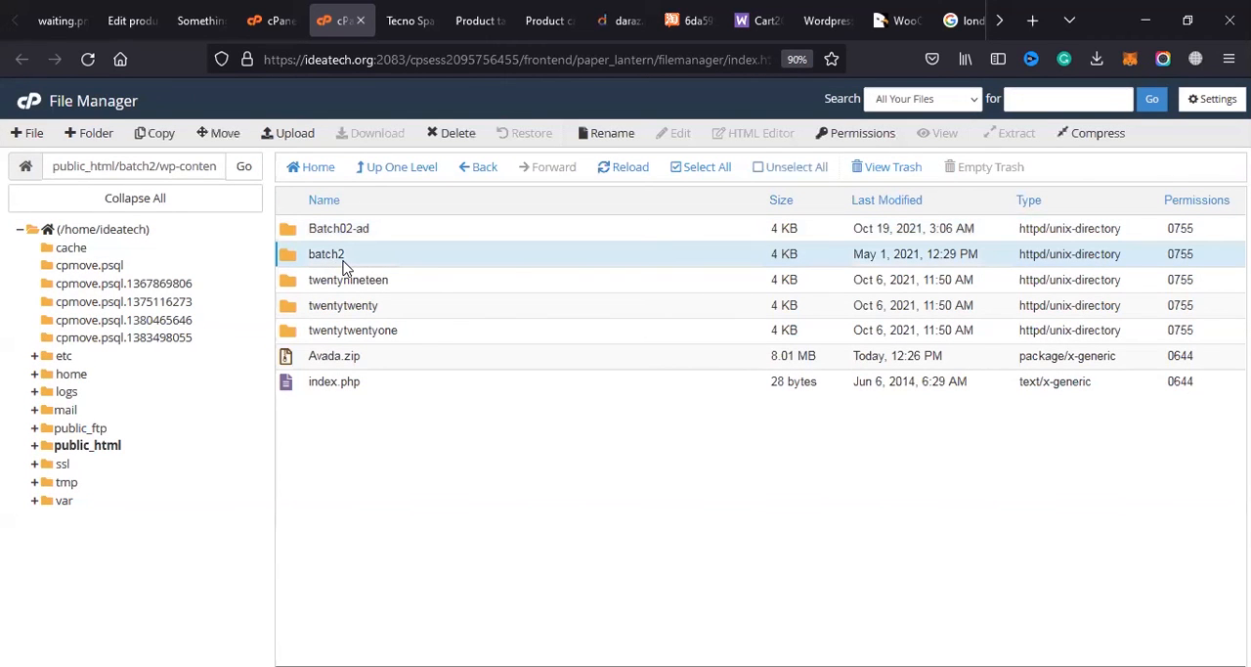
{"action": "right_click", "coordinate": [355, 259]}
{"action": "left_click", "coordinate": [387, 314]}
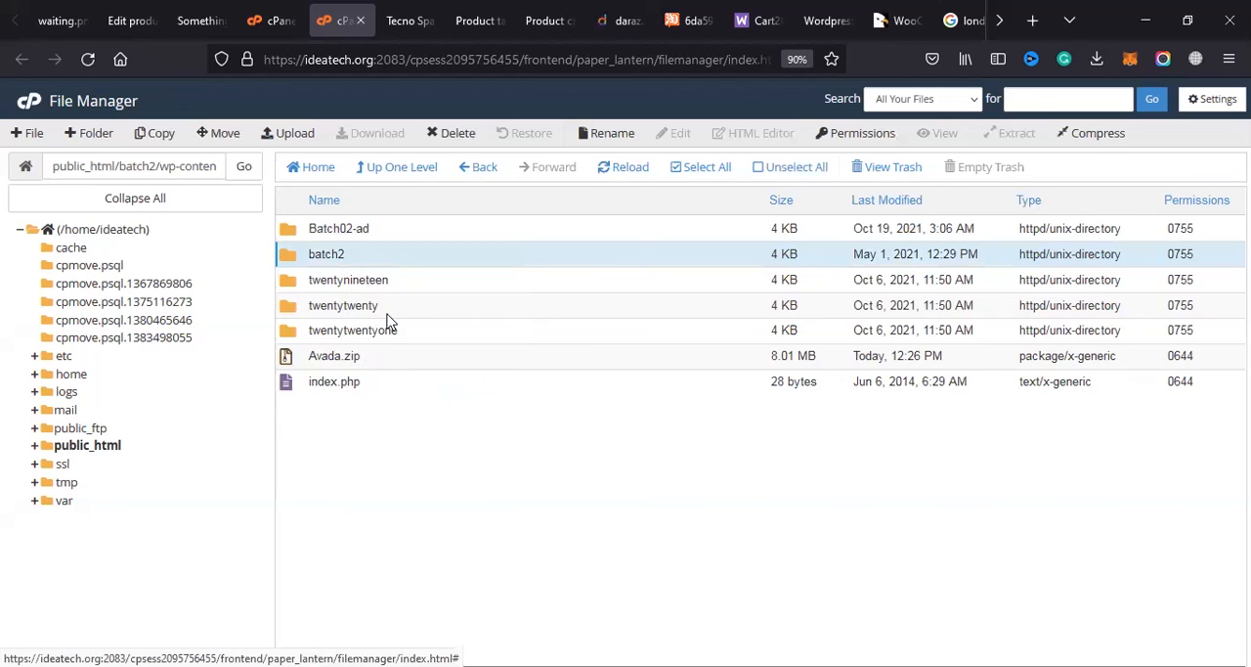
{"action": "type", "text": "-t"}
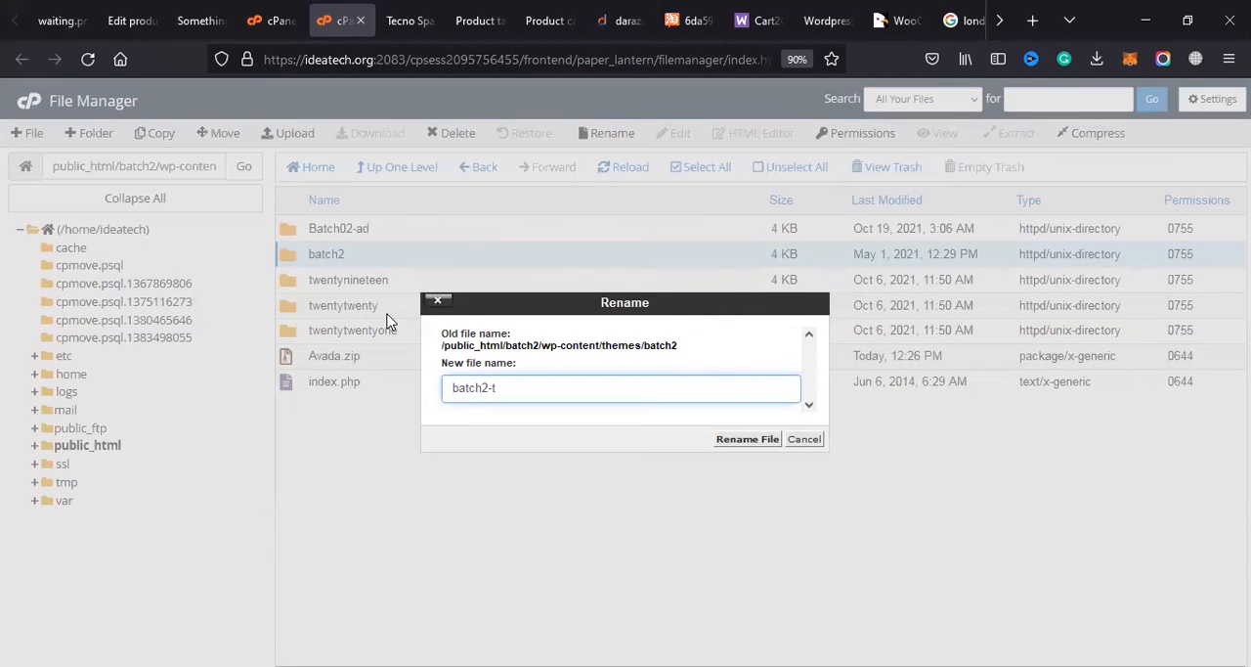
{"action": "left_click", "coordinate": [438, 302]}
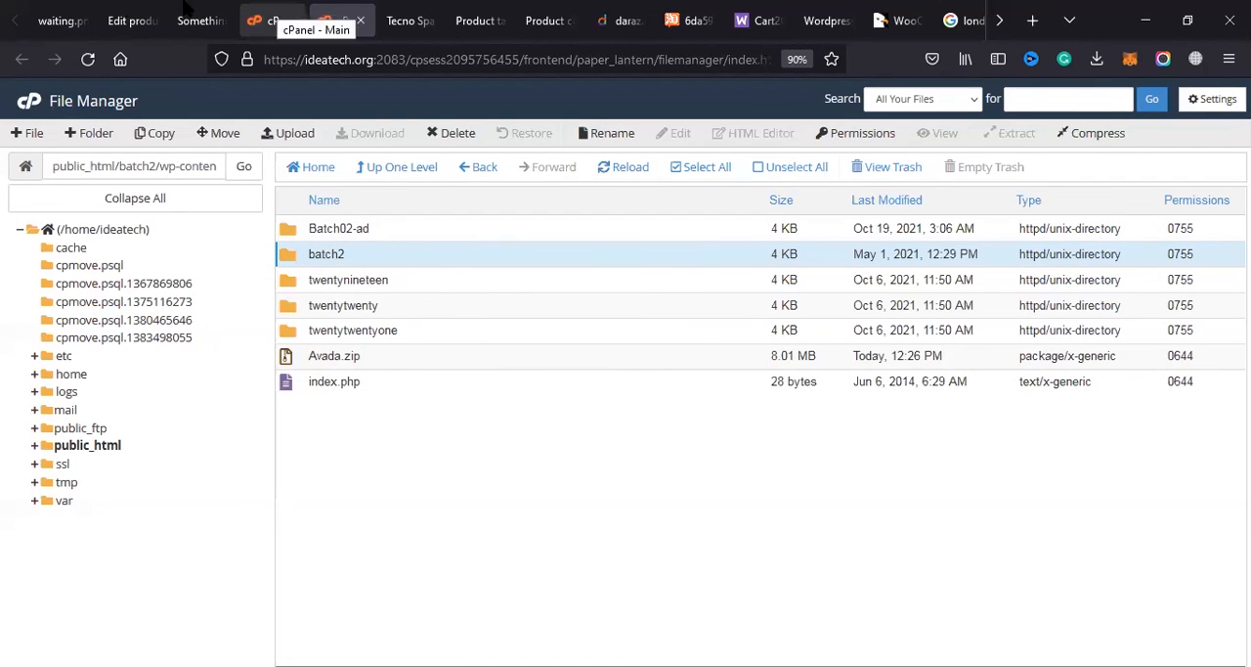
Step: Switch to the WordPress admin, leave the expired theme upload page, open the installed Themes page and activate Avada
{"action": "left_click", "coordinate": [61, 20]}
{"action": "left_click", "coordinate": [127, 20]}
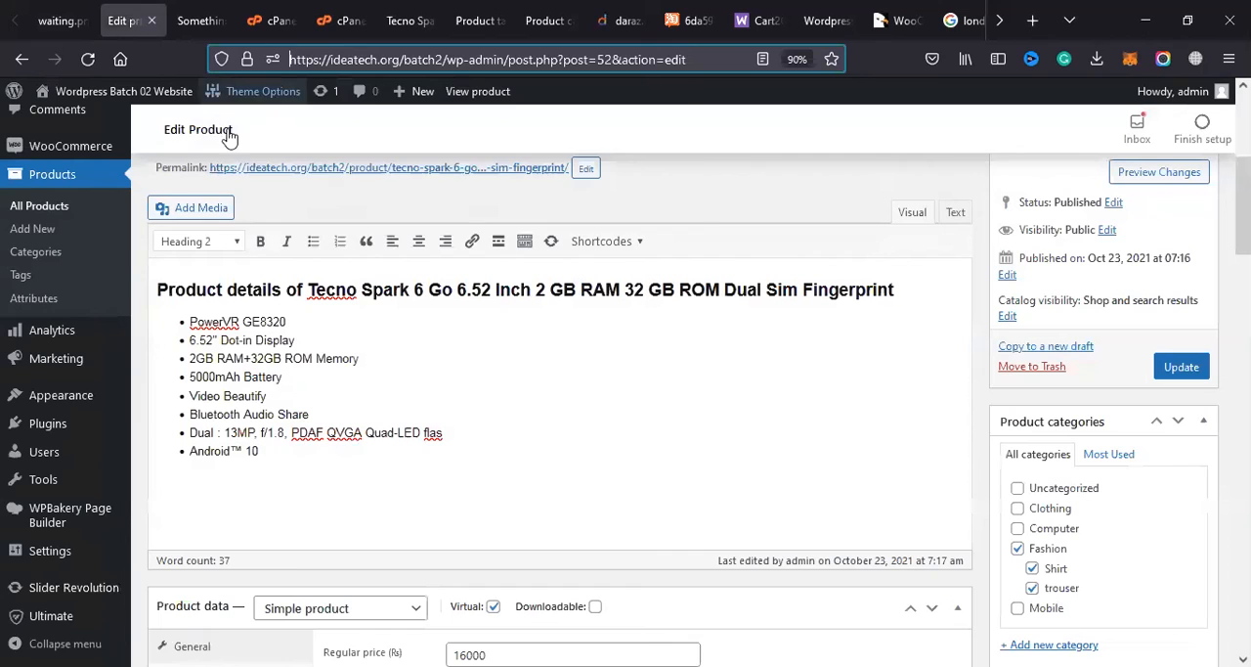
{"action": "scroll", "coordinate": [78, 174], "scroll_direction": "up", "scroll_amount": 1}
{"action": "left_click", "coordinate": [194, 19]}
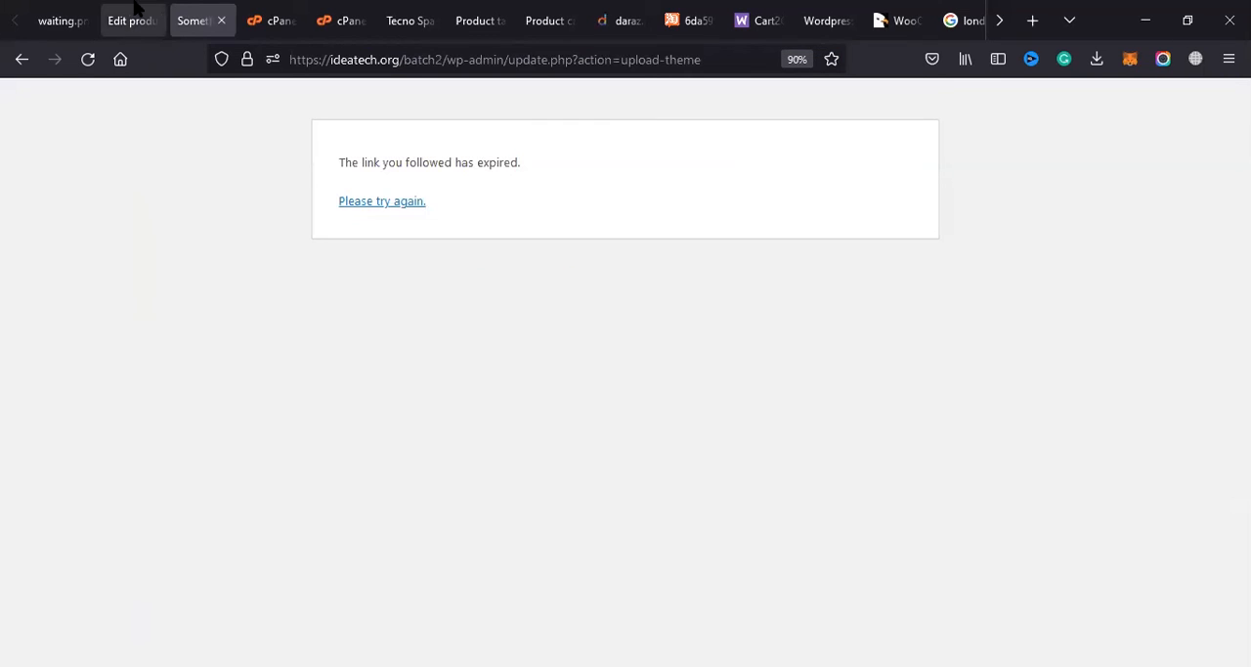
{"action": "left_click", "coordinate": [21, 59]}
{"action": "left_click", "coordinate": [58, 468]}
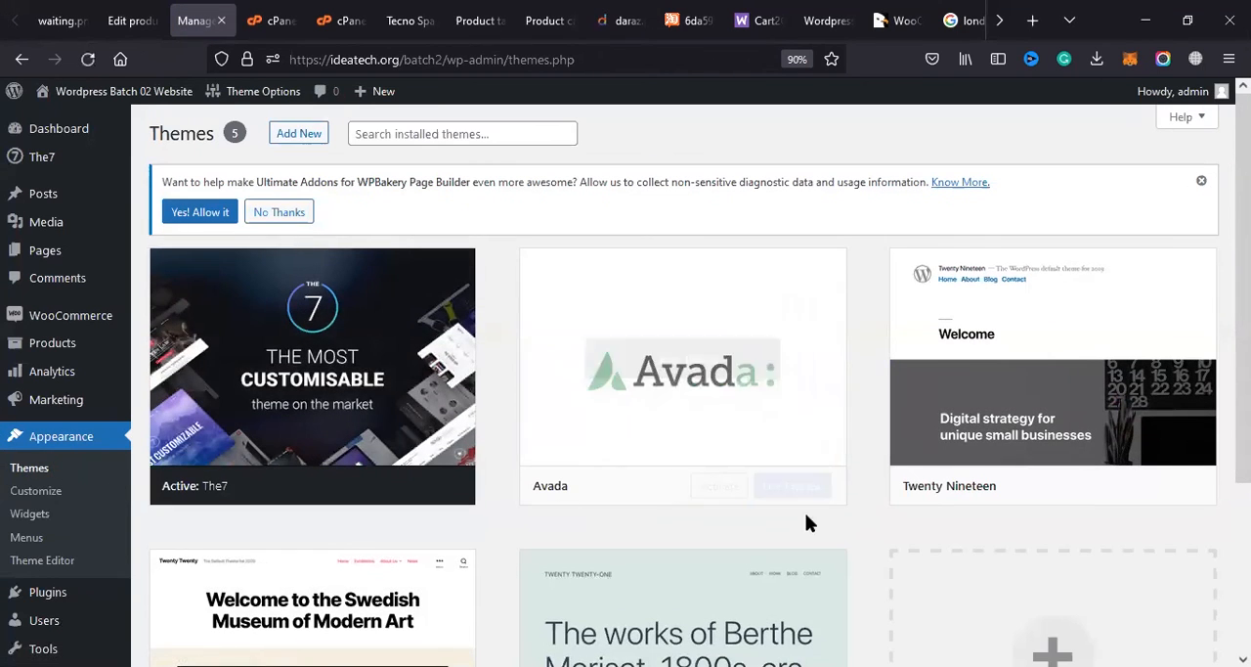
{"action": "left_click", "coordinate": [712, 495]}
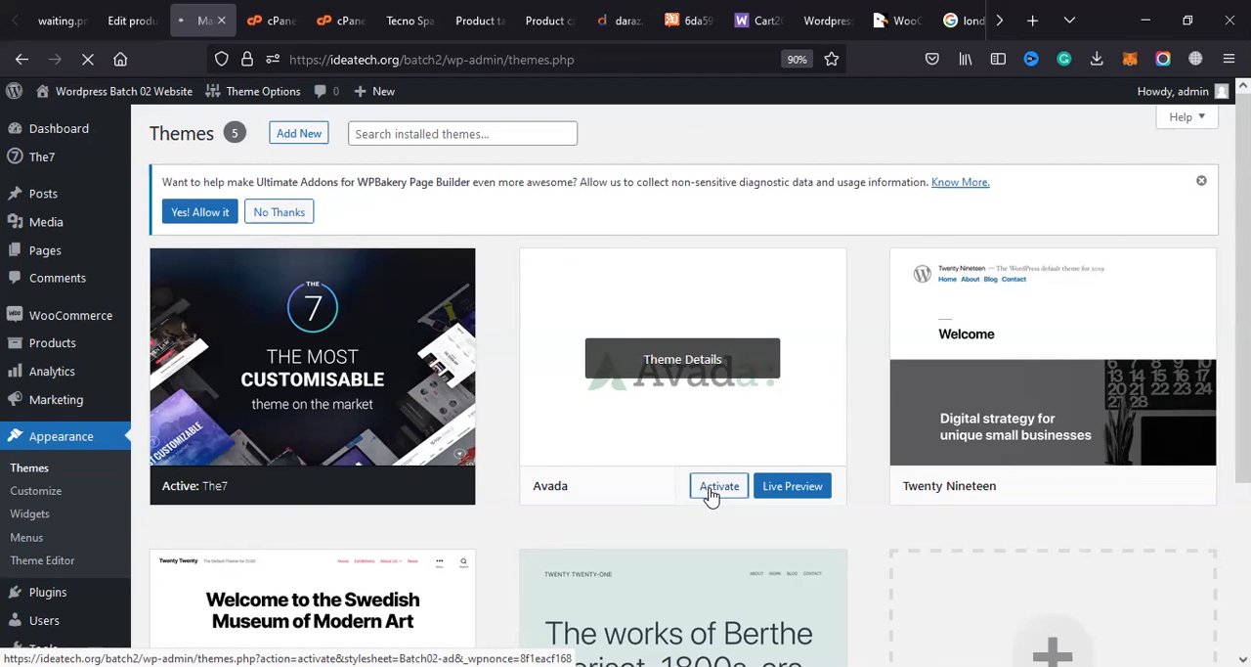
Step: Check the wp-content/themes path in cPanel's File Manager and look through the Avada dashboard with its required plugins notice
{"action": "left_click", "coordinate": [342, 20]}
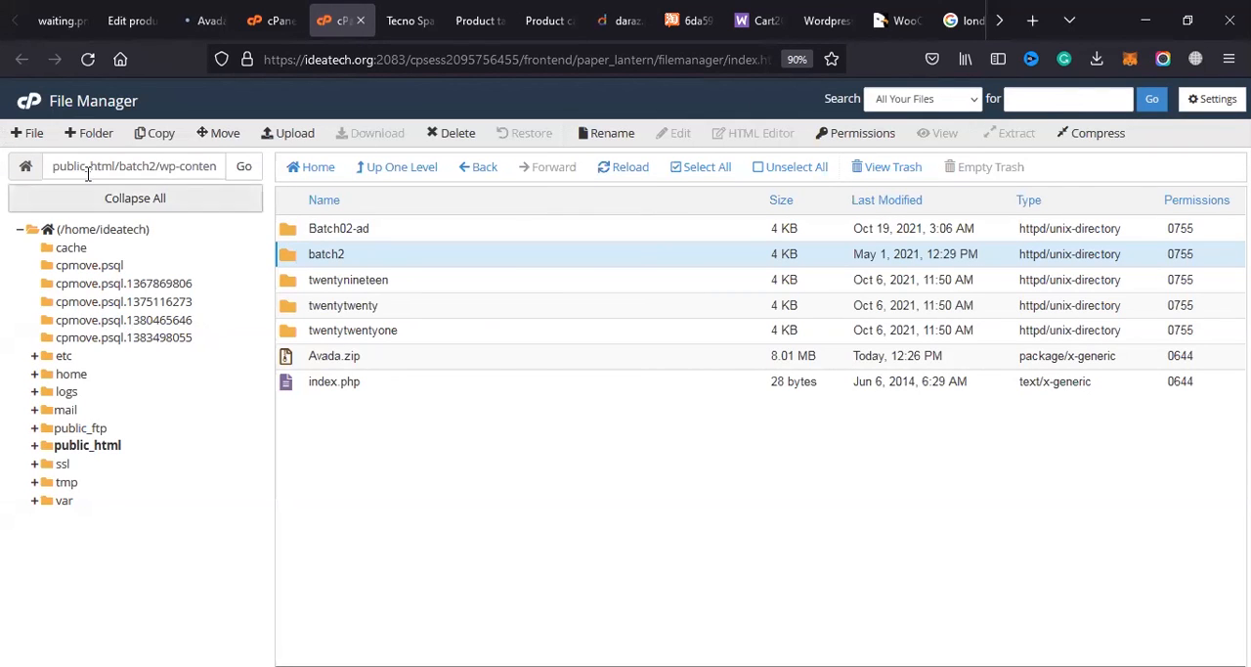
{"action": "left_click_drag", "start_coordinate": [160, 166], "coordinate": [197, 176]}
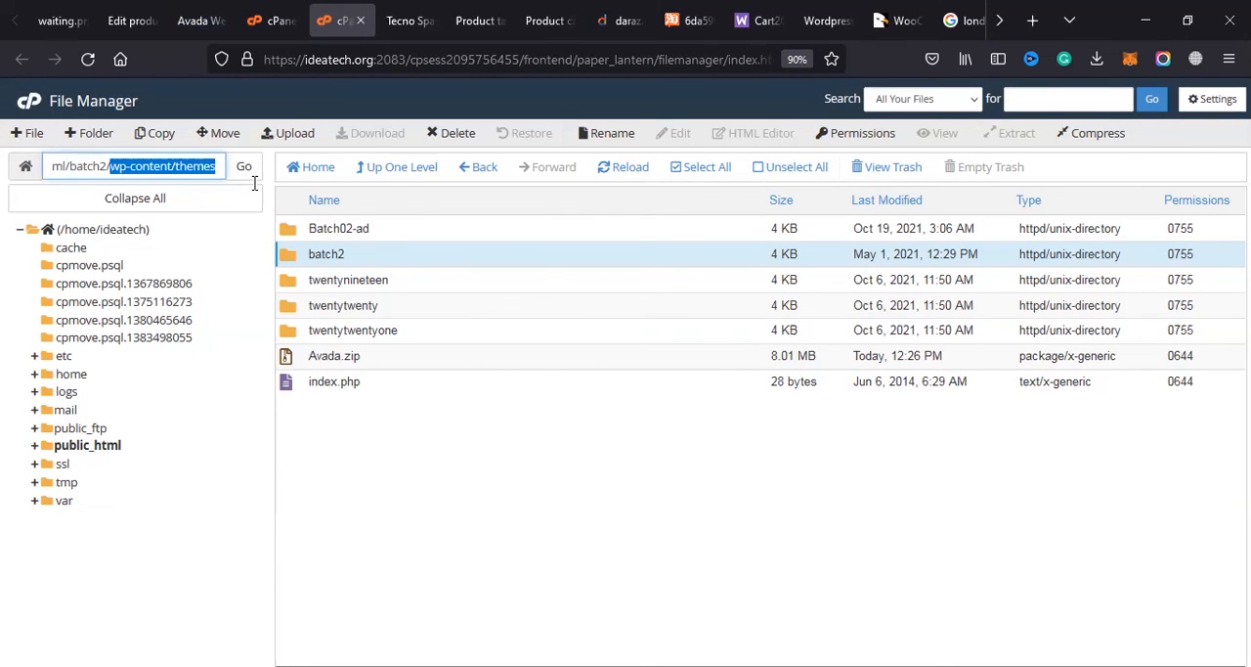
{"action": "left_click", "coordinate": [276, 20]}
{"action": "left_click", "coordinate": [223, 12]}
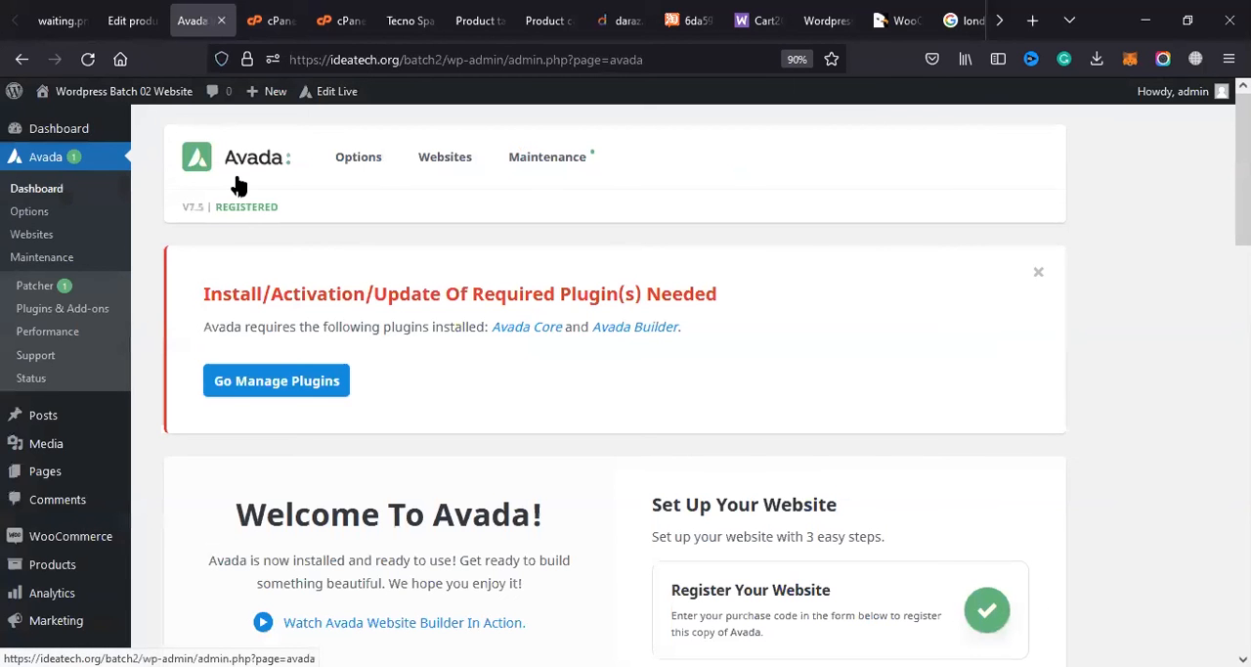
{"action": "scroll", "coordinate": [270, 210], "scroll_direction": "down", "scroll_amount": 10}
{"action": "scroll", "coordinate": [270, 210], "scroll_direction": "down", "scroll_amount": 2}
{"action": "scroll", "coordinate": [270, 210], "scroll_direction": "up", "scroll_amount": 3}
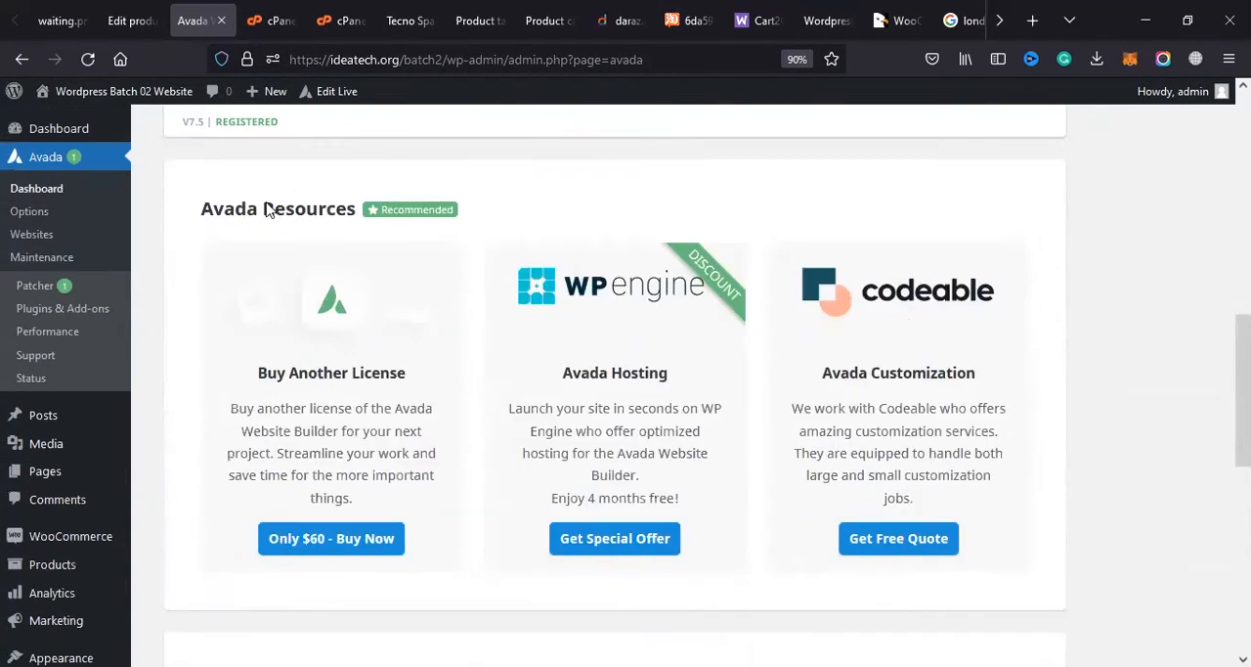
{"action": "scroll", "coordinate": [267, 205], "scroll_direction": "up", "scroll_amount": 9}
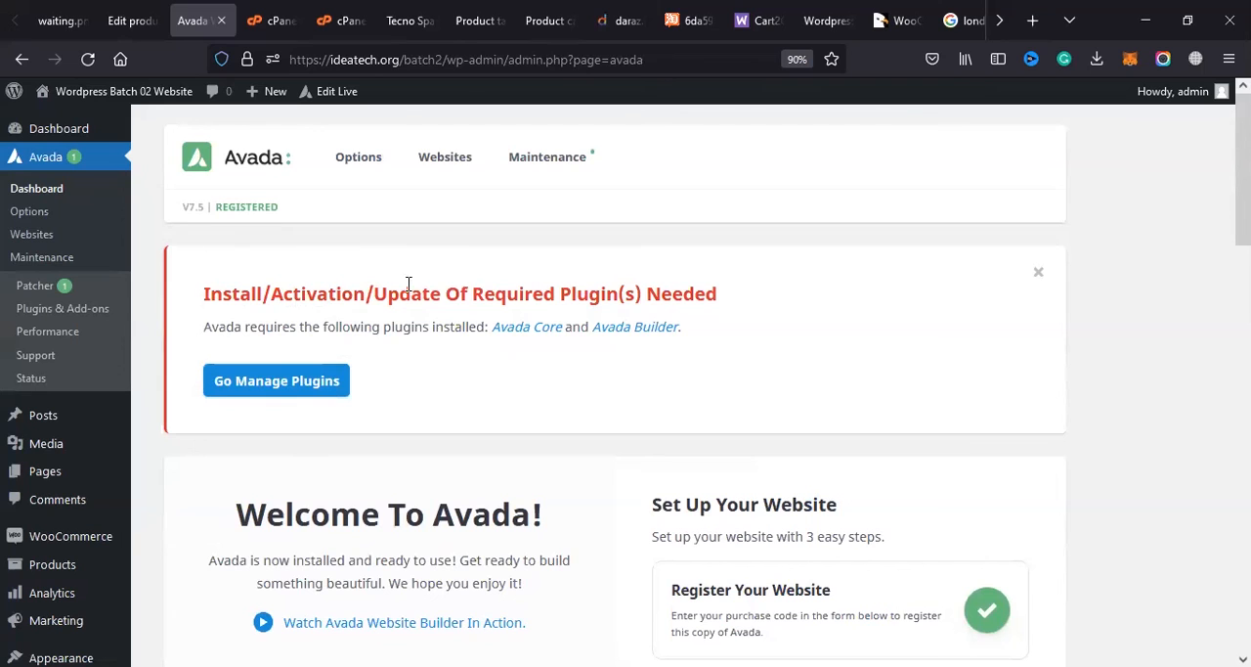
{"action": "left_click_drag", "start_coordinate": [548, 296], "coordinate": [709, 303]}
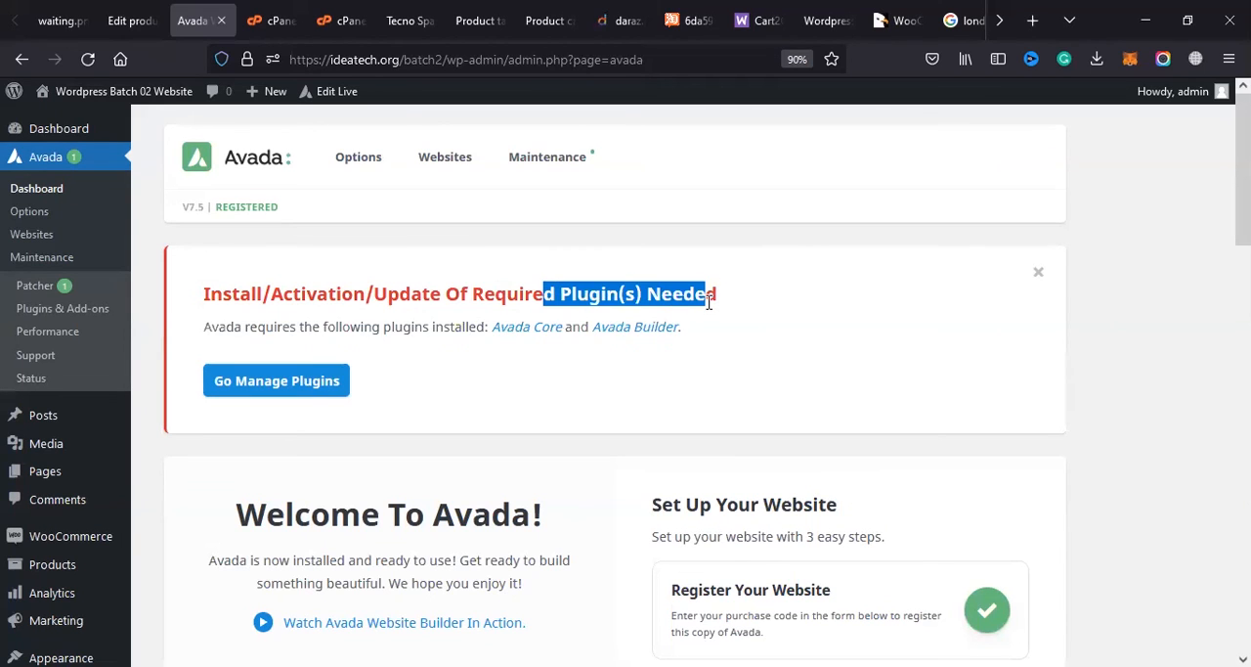
Step: Try to install the required Avada Core plugin, read the installation report and return to the Avada plugins page
{"action": "left_click", "coordinate": [270, 383]}
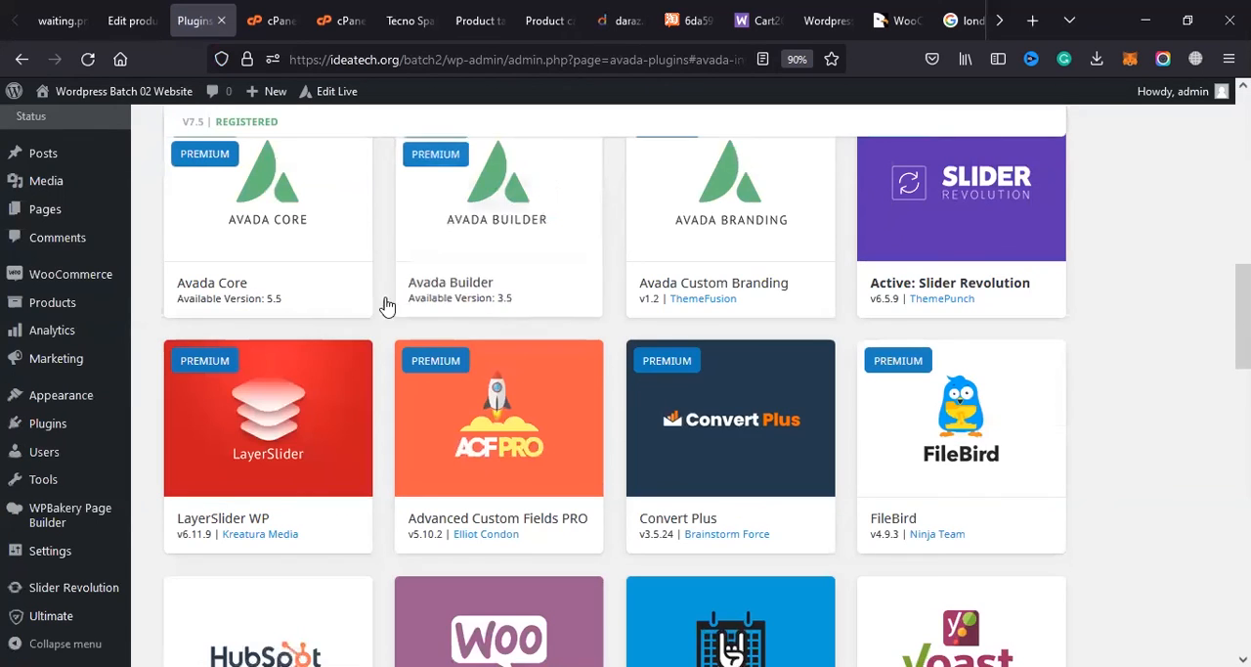
{"action": "scroll", "coordinate": [339, 293], "scroll_direction": "up", "scroll_amount": 3}
{"action": "scroll", "coordinate": [228, 398], "scroll_direction": "down", "scroll_amount": 2}
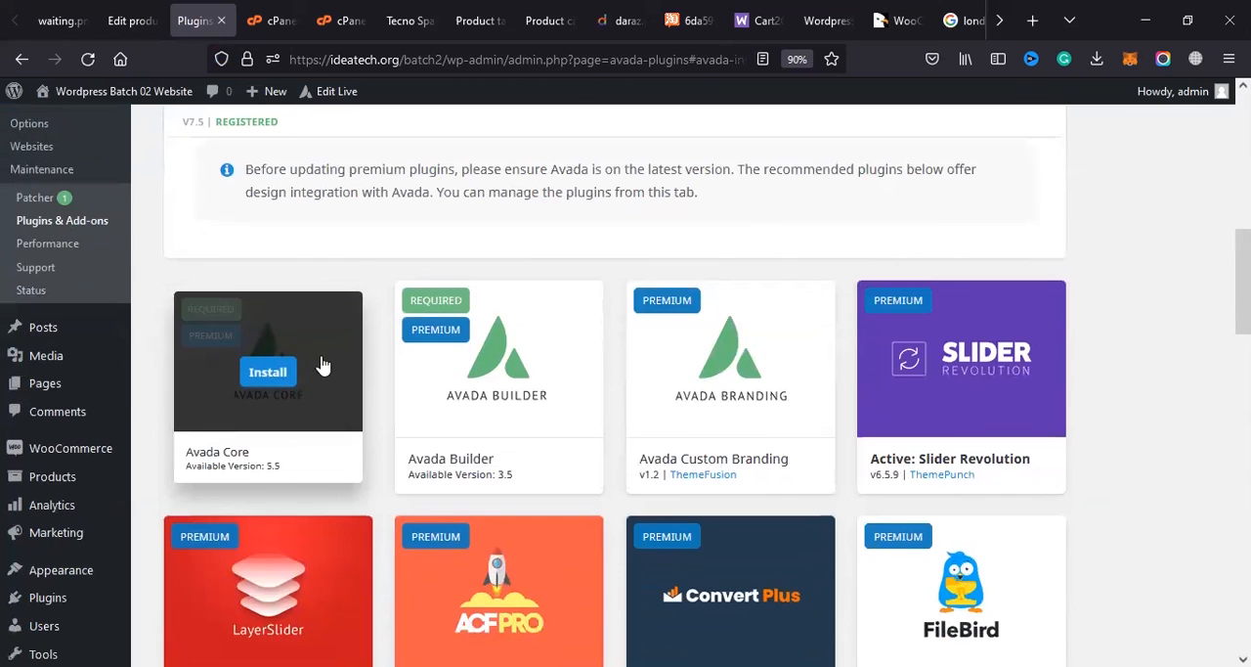
{"action": "left_click", "coordinate": [276, 379]}
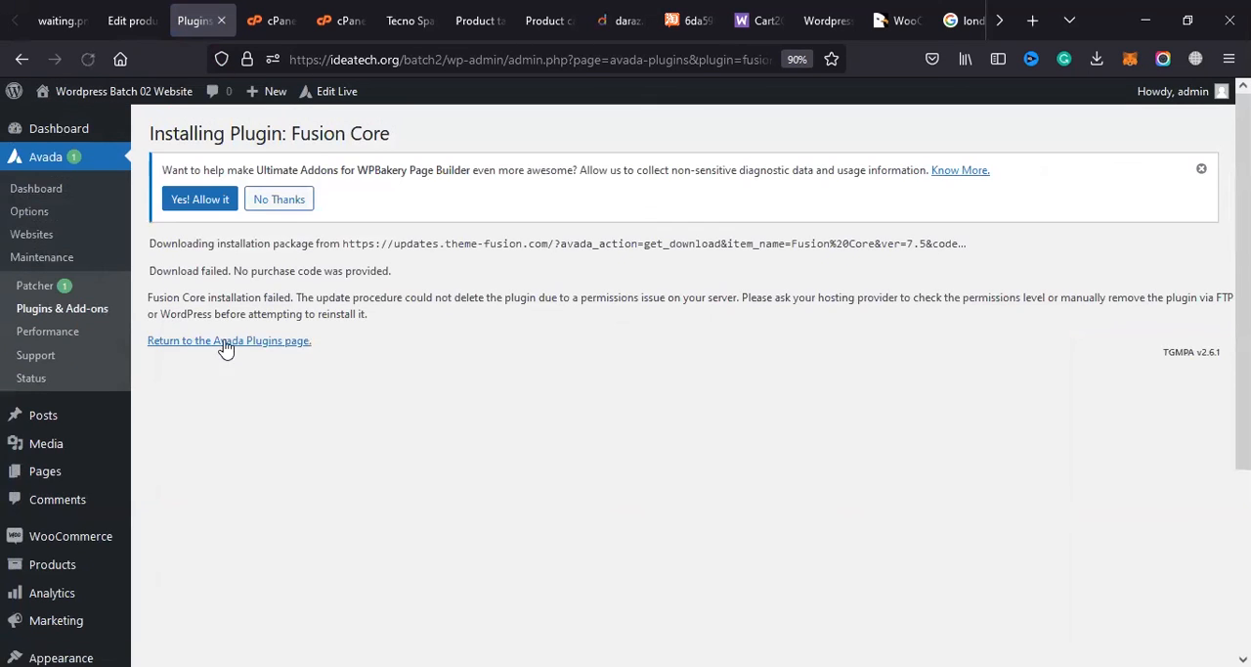
{"action": "left_click_drag", "start_coordinate": [353, 297], "coordinate": [507, 300]}
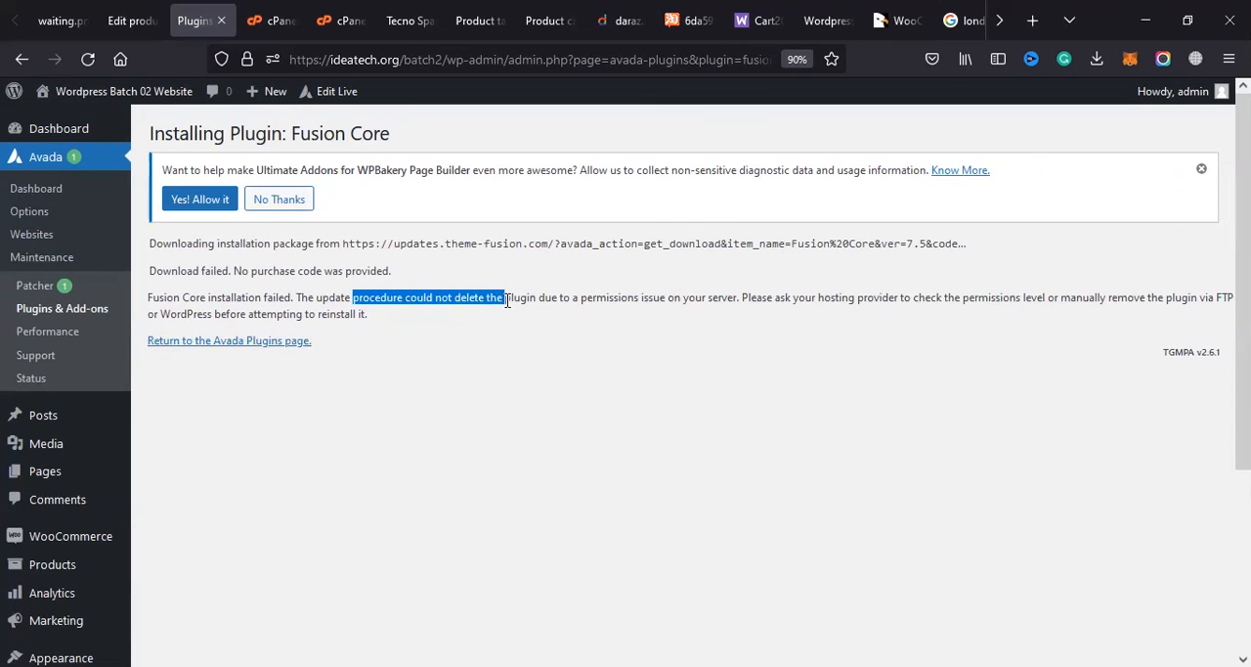
{"action": "left_click_drag", "start_coordinate": [588, 318], "coordinate": [652, 296]}
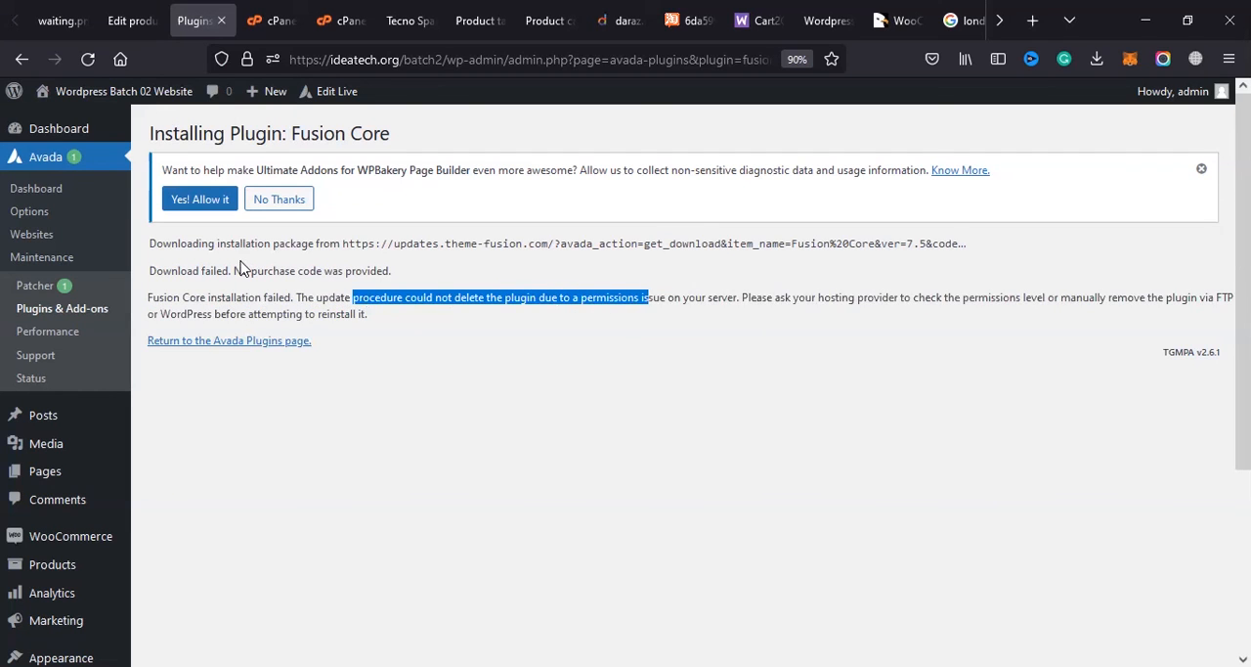
{"action": "left_click_drag", "start_coordinate": [338, 268], "coordinate": [536, 271]}
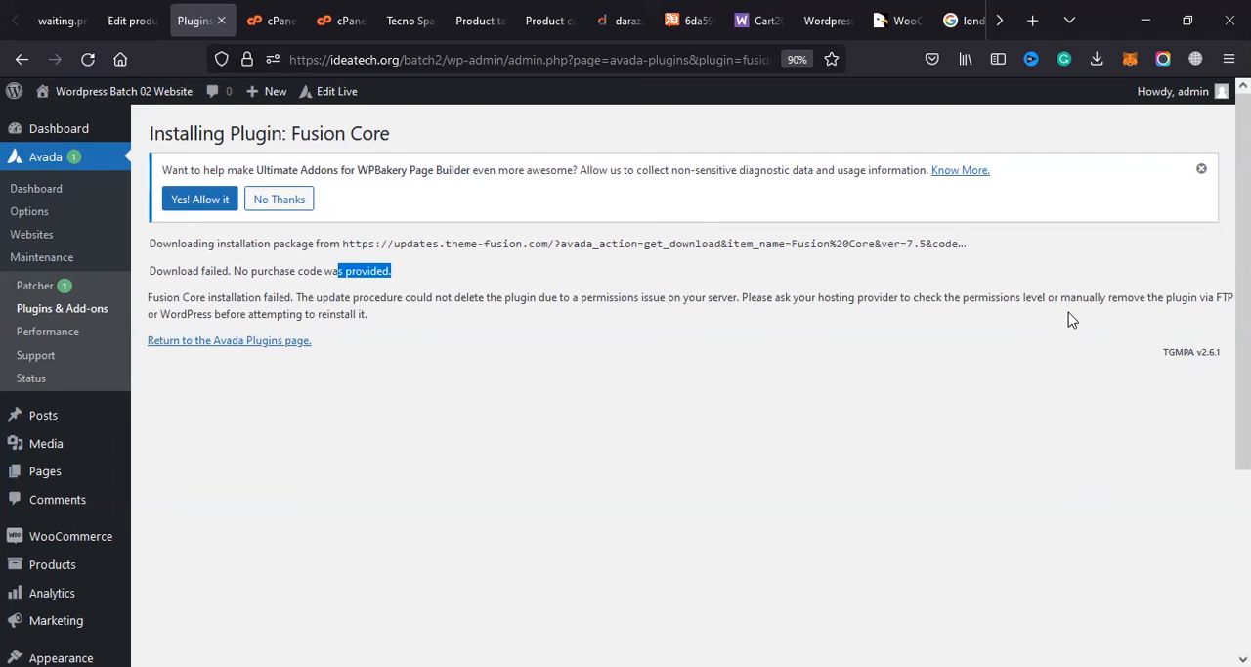
{"action": "left_click_drag", "start_coordinate": [1050, 304], "coordinate": [1165, 296]}
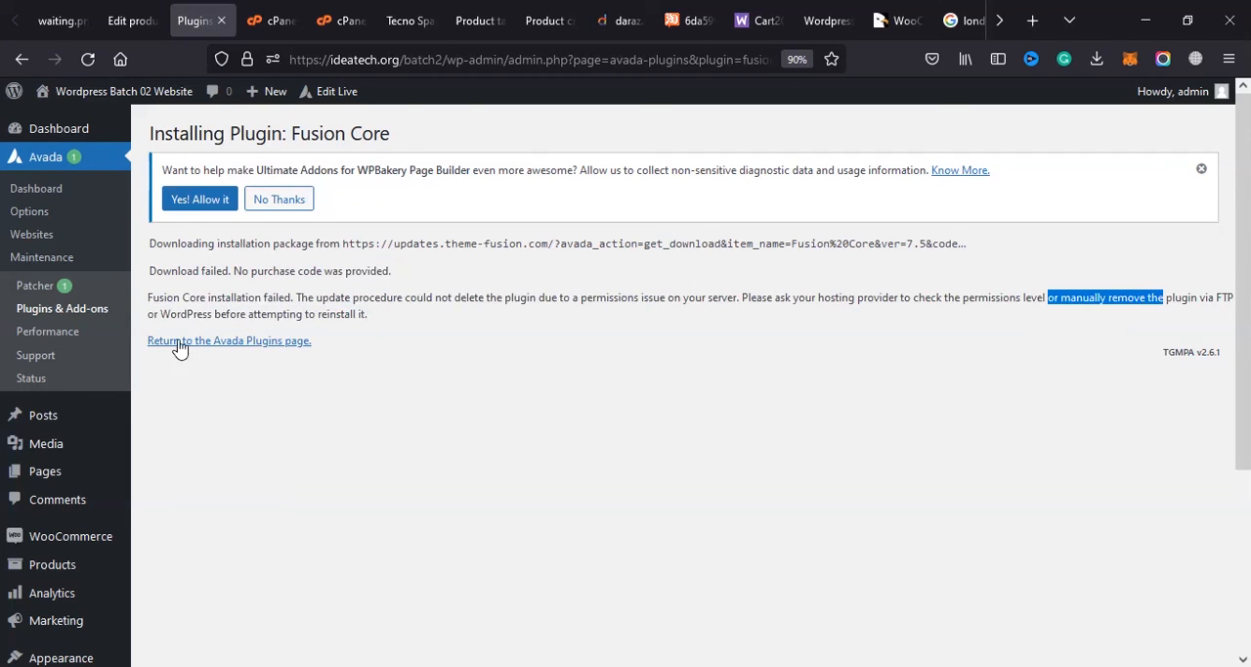
{"action": "left_click", "coordinate": [223, 349]}
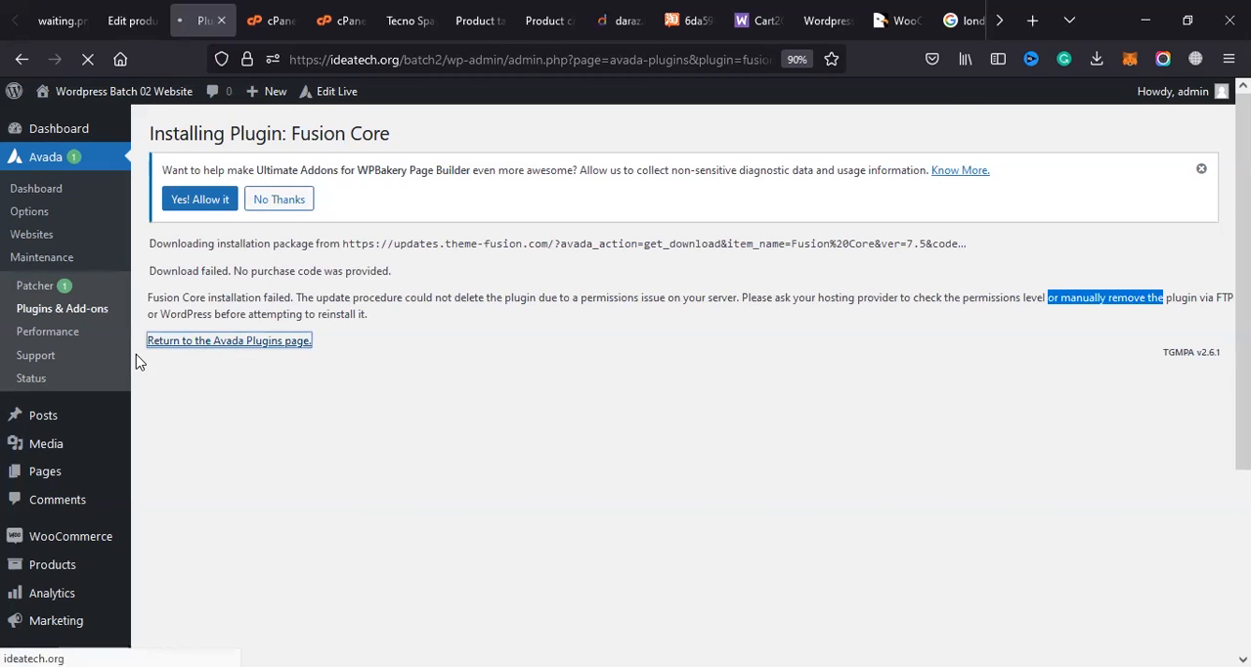
Step: Try the Avada Core installation once more and go back to the Avada plugins page
{"action": "scroll", "coordinate": [378, 439], "scroll_direction": "down", "scroll_amount": 10}
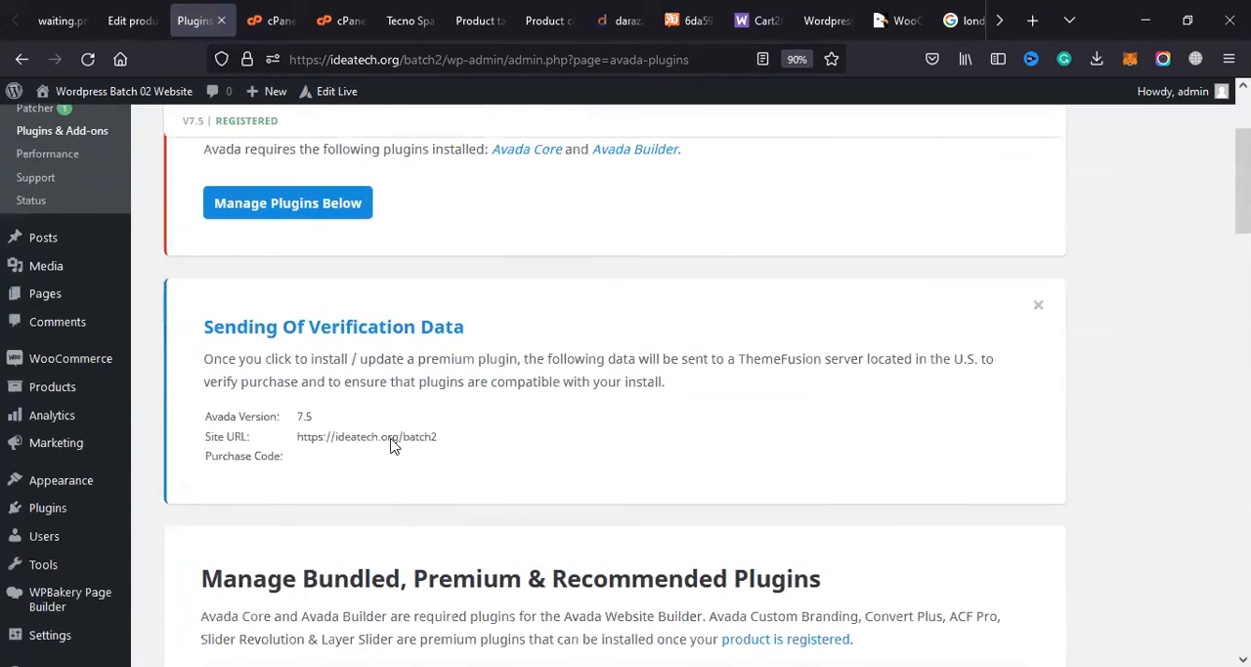
{"action": "left_click", "coordinate": [264, 377]}
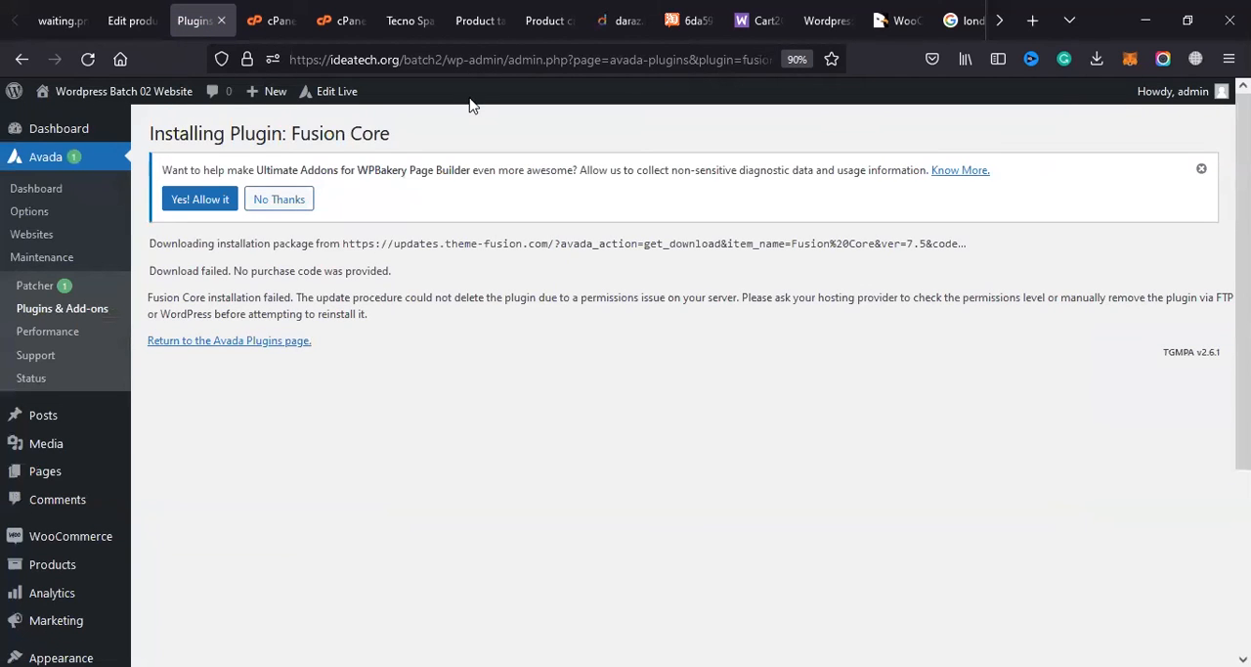
{"action": "left_click", "coordinate": [214, 348]}
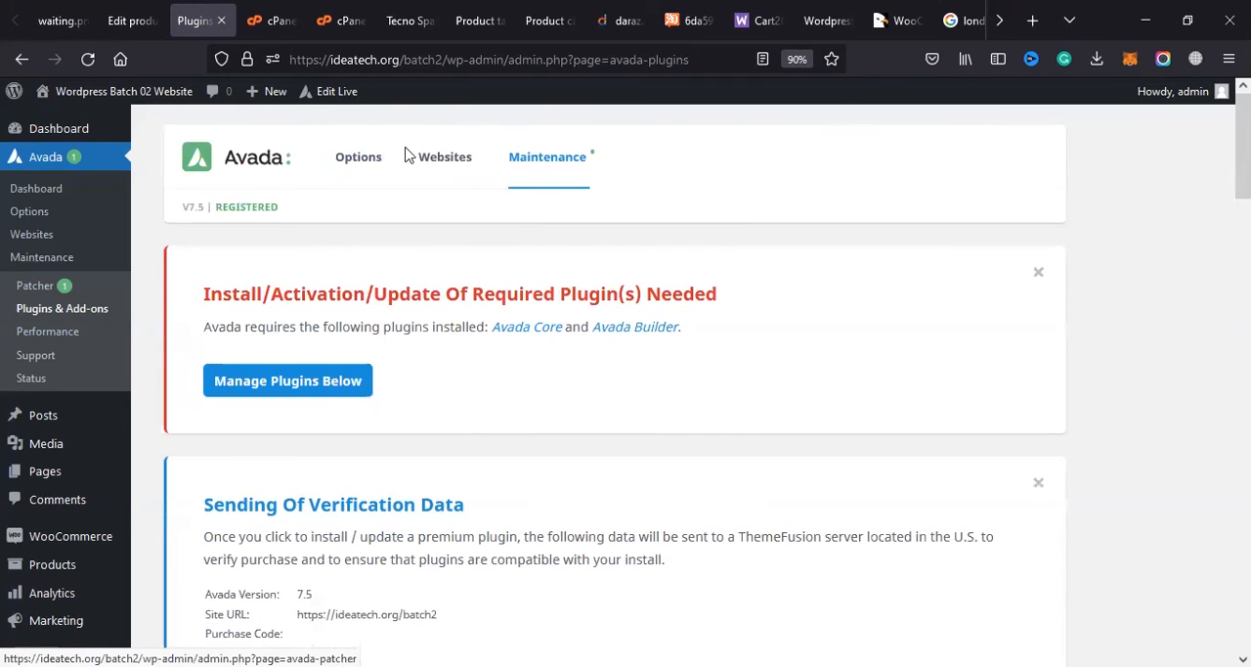
Step: Open Avada's global options and examine the registration status and the available option sections
{"action": "left_click", "coordinate": [437, 164]}
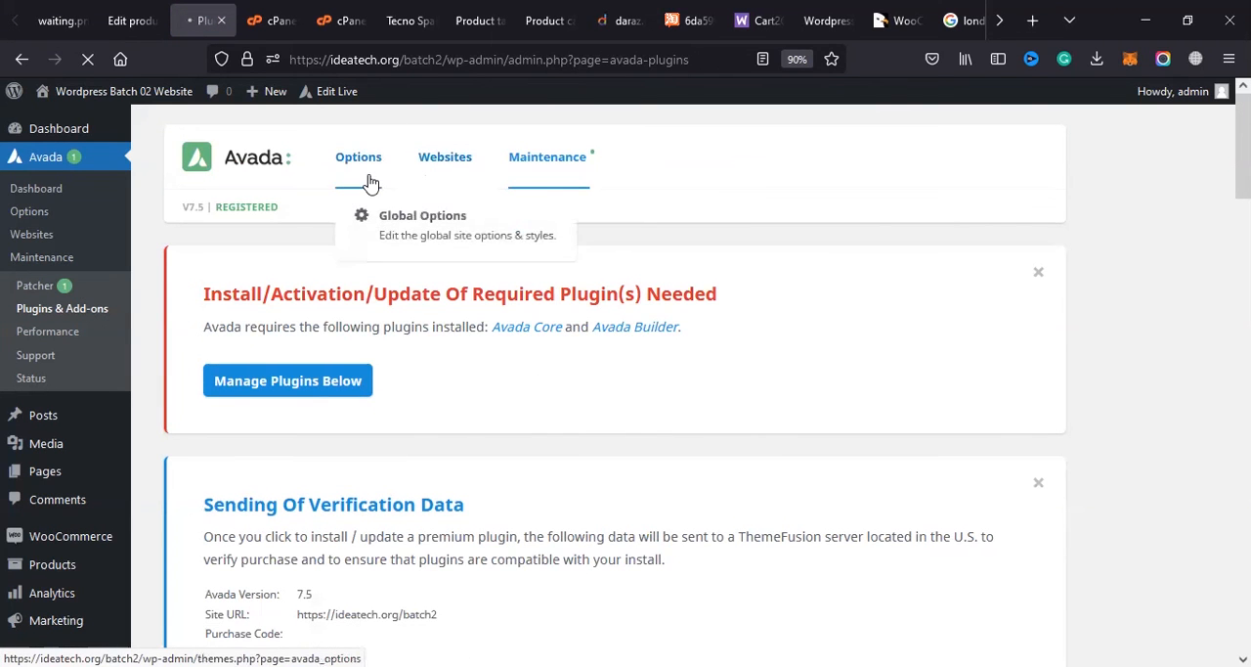
{"action": "scroll", "coordinate": [377, 273], "scroll_direction": "down", "scroll_amount": 4}
{"action": "scroll", "coordinate": [372, 288], "scroll_direction": "down", "scroll_amount": 8}
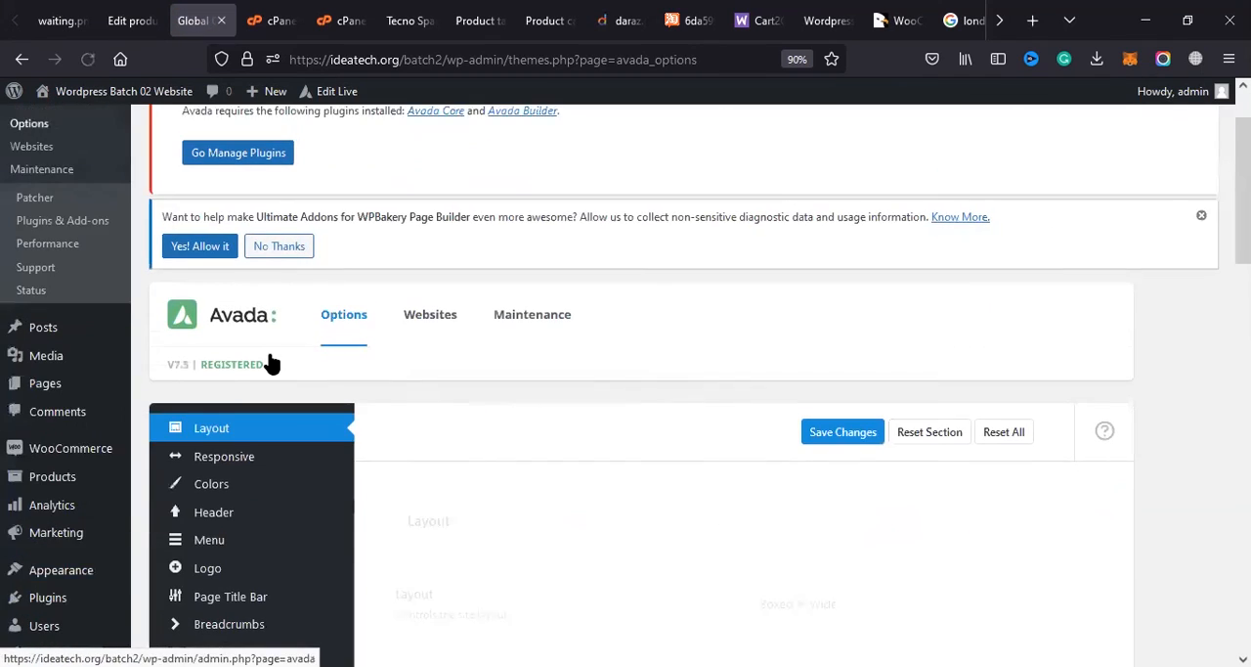
{"action": "scroll", "coordinate": [235, 332], "scroll_direction": "down", "scroll_amount": 4}
{"action": "scroll", "coordinate": [82, 439], "scroll_direction": "up", "scroll_amount": 4}
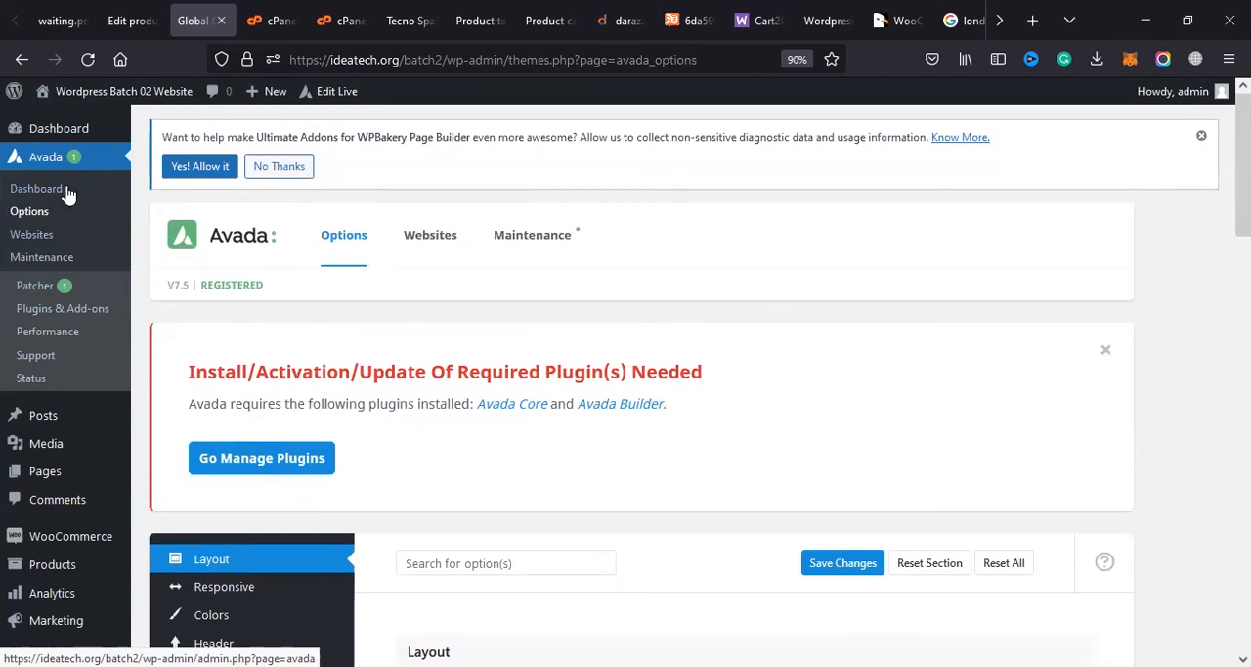
{"action": "left_click_drag", "start_coordinate": [227, 288], "coordinate": [275, 289]}
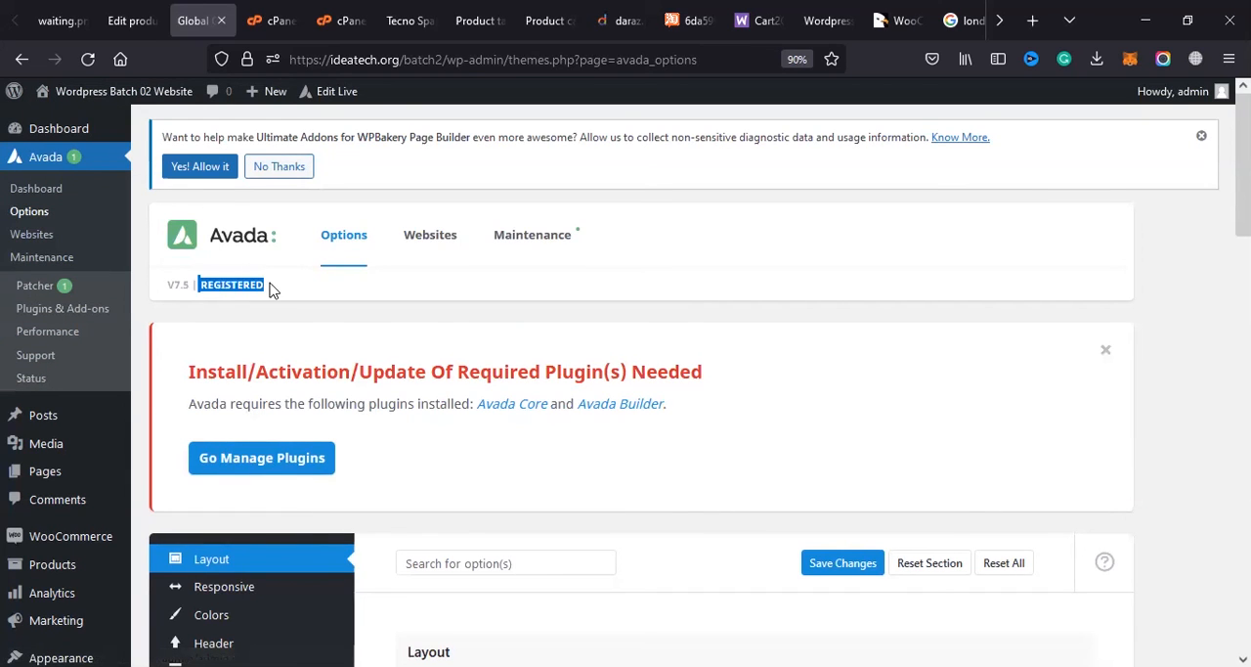
{"action": "left_click", "coordinate": [270, 286]}
{"action": "scroll", "coordinate": [246, 313], "scroll_direction": "down", "scroll_amount": 5}
{"action": "scroll", "coordinate": [232, 313], "scroll_direction": "up", "scroll_amount": 2}
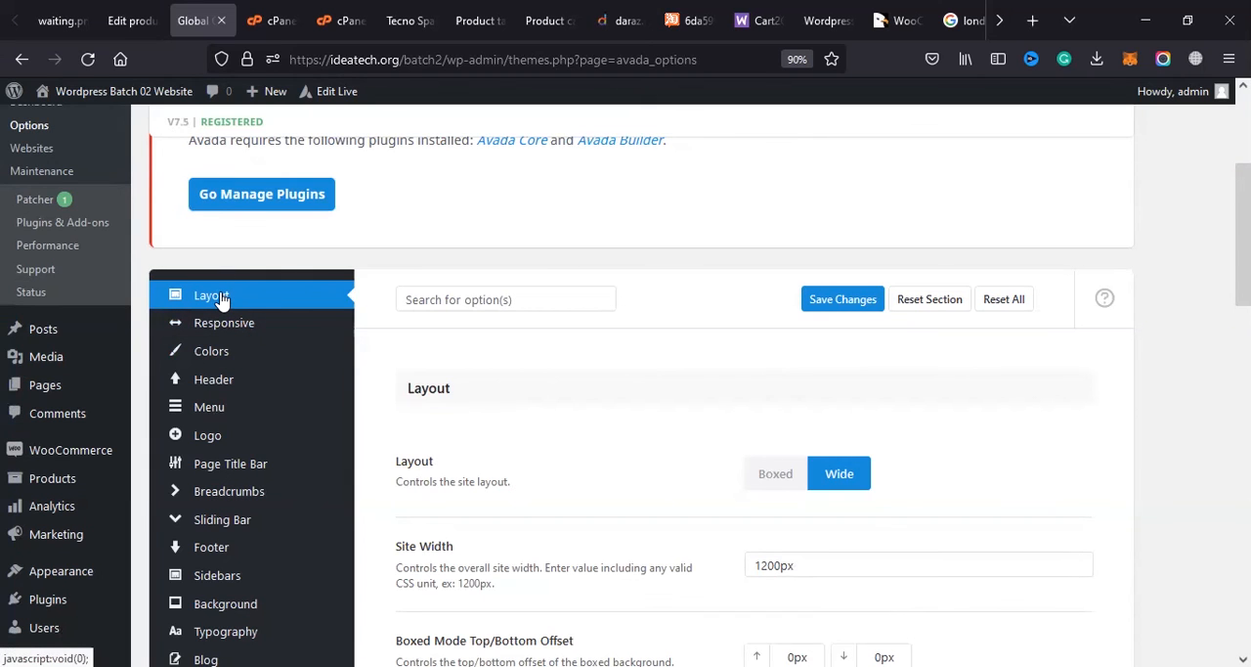
Step: Select the Wide site layout and look through the Layout settings and the remaining list of option sections
{"action": "scroll", "coordinate": [225, 306], "scroll_direction": "down", "scroll_amount": 1}
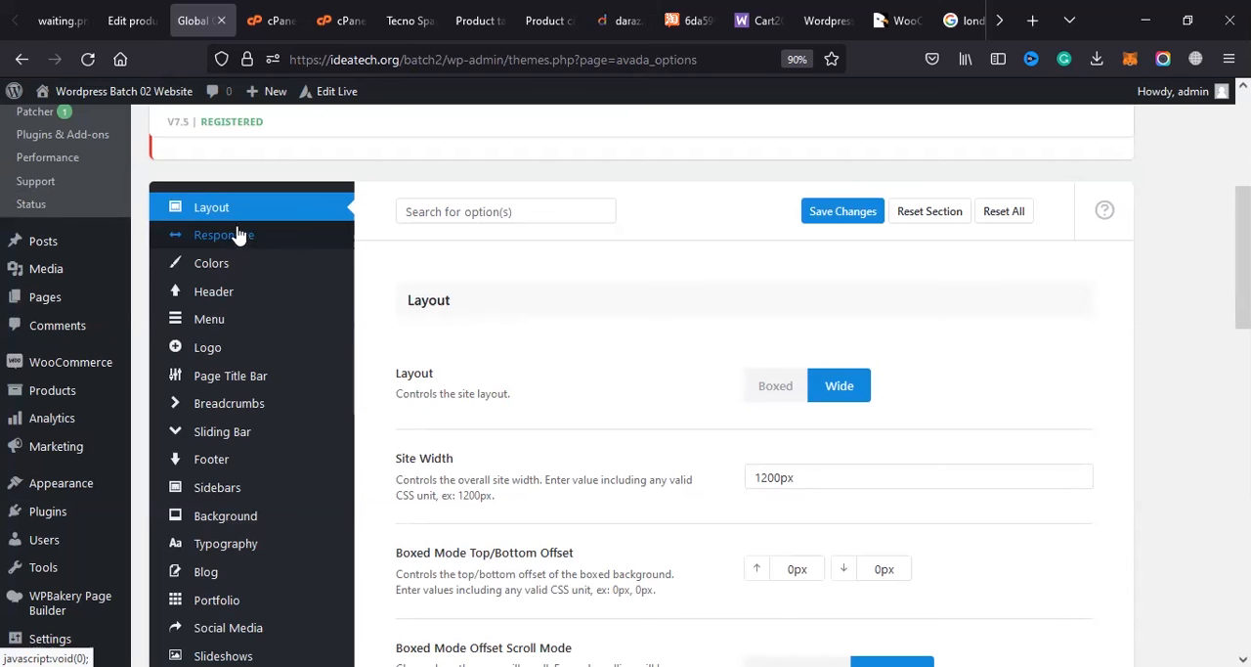
{"action": "scroll", "coordinate": [782, 240], "scroll_direction": "down", "scroll_amount": 2}
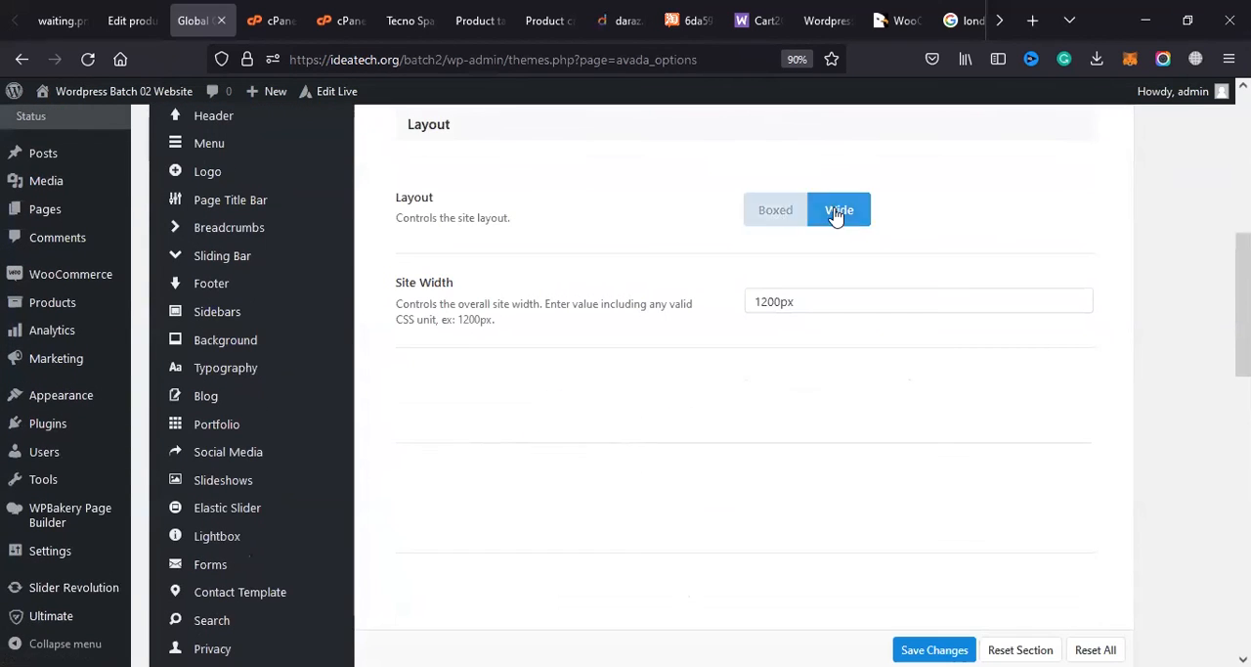
{"action": "left_click", "coordinate": [841, 213]}
{"action": "scroll", "coordinate": [754, 307], "scroll_direction": "down", "scroll_amount": 10}
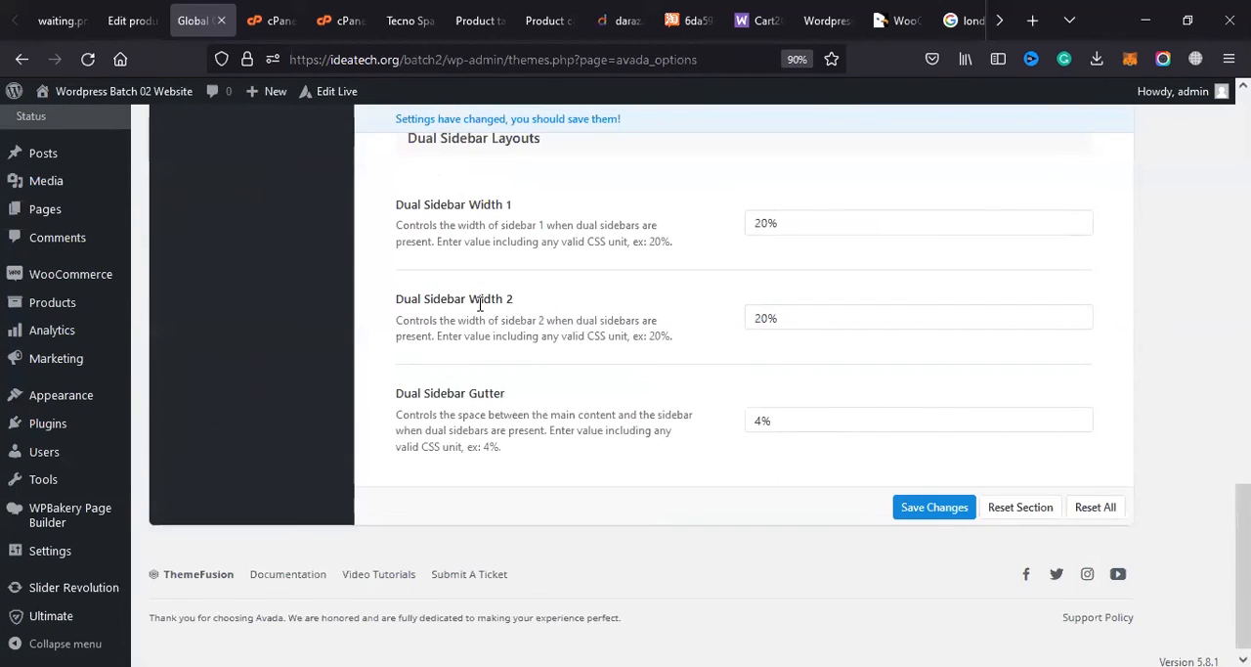
{"action": "scroll", "coordinate": [479, 305], "scroll_direction": "up", "scroll_amount": 10}
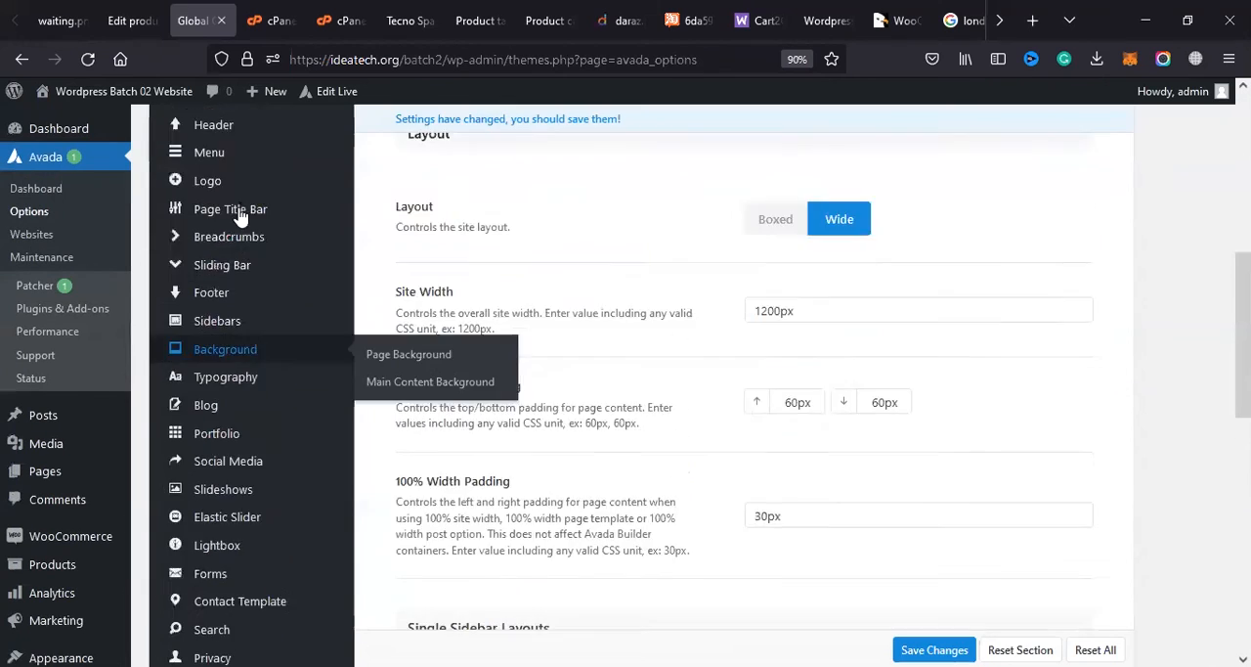
{"action": "scroll", "coordinate": [235, 210], "scroll_direction": "up", "scroll_amount": 2}
{"action": "scroll", "coordinate": [240, 401], "scroll_direction": "down", "scroll_amount": 6}
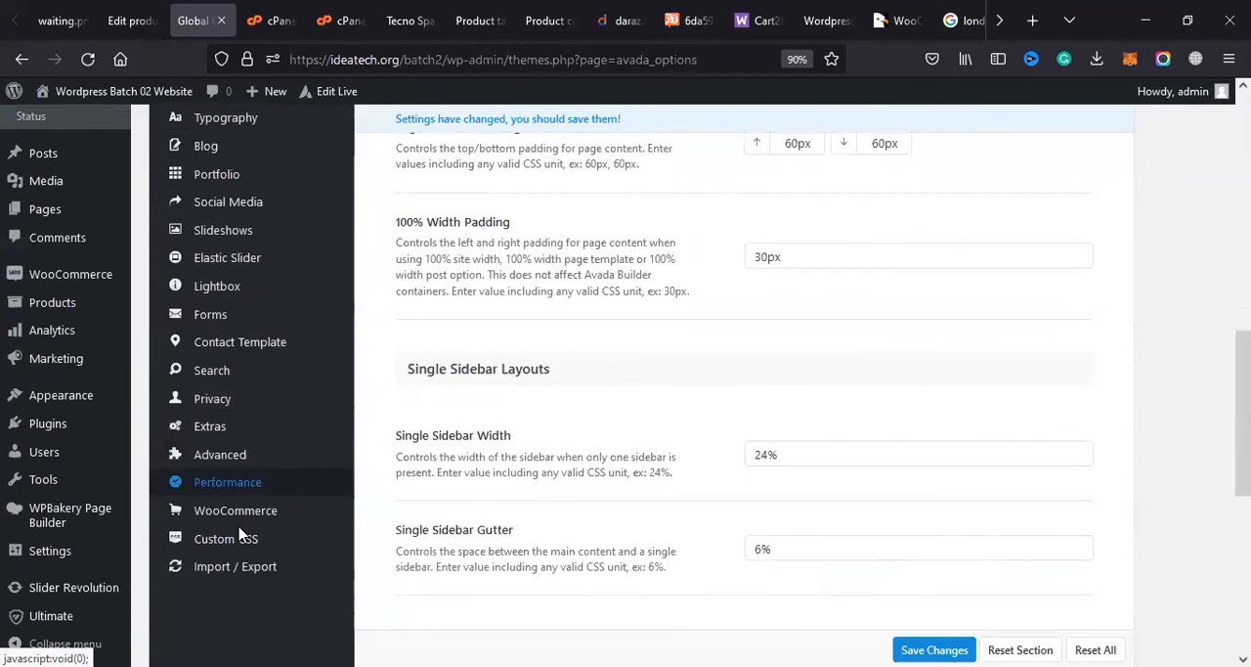
{"action": "scroll", "coordinate": [242, 533], "scroll_direction": "down", "scroll_amount": 1}
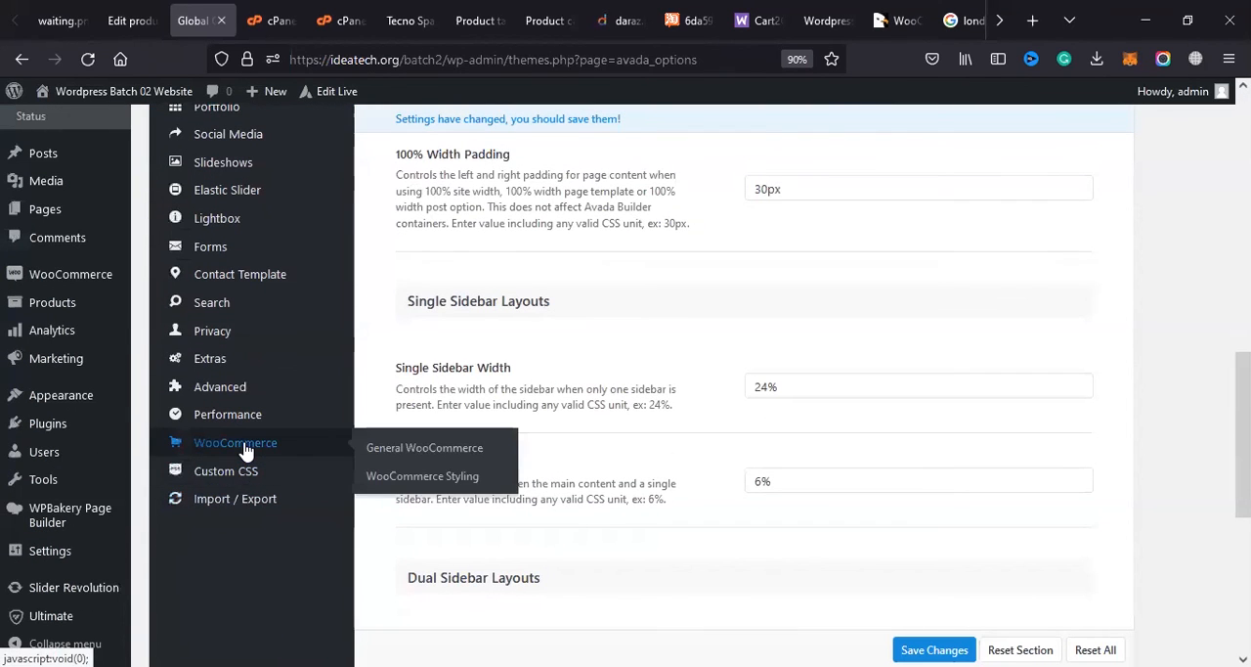
Step: View the WooCommerce, Performance and Advanced feature options, switching Avada's Mega Menu off and back on
{"action": "left_click", "coordinate": [244, 448]}
{"action": "left_click", "coordinate": [237, 419]}
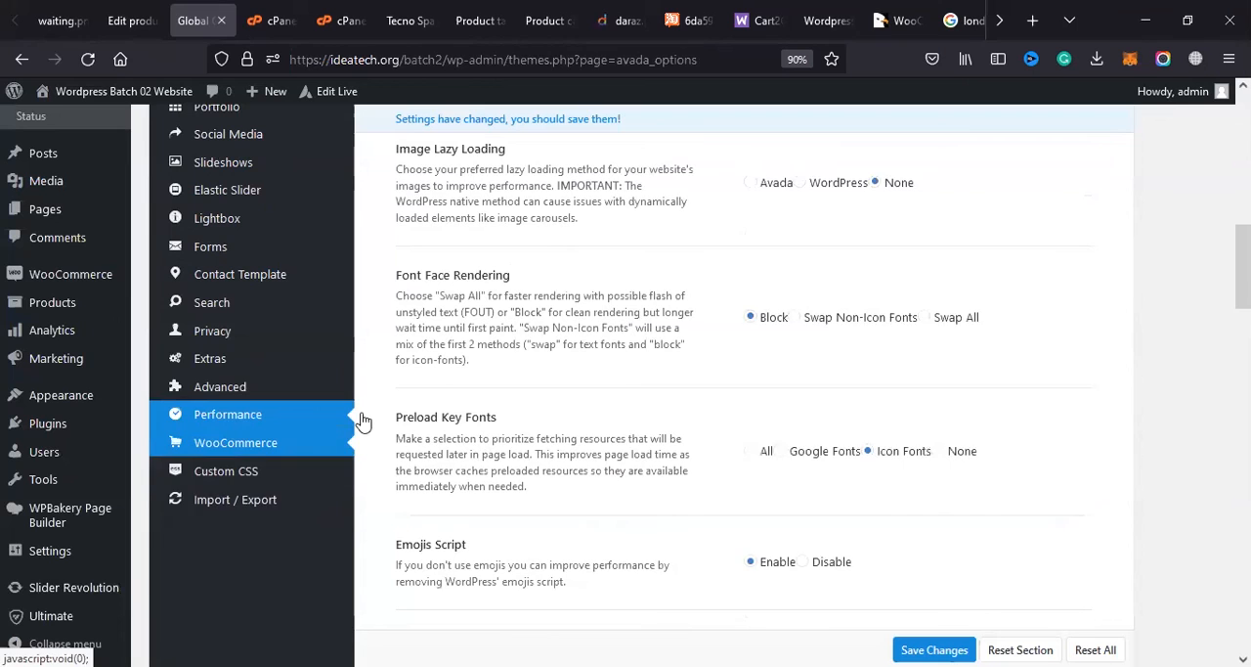
{"action": "left_click", "coordinate": [252, 389]}
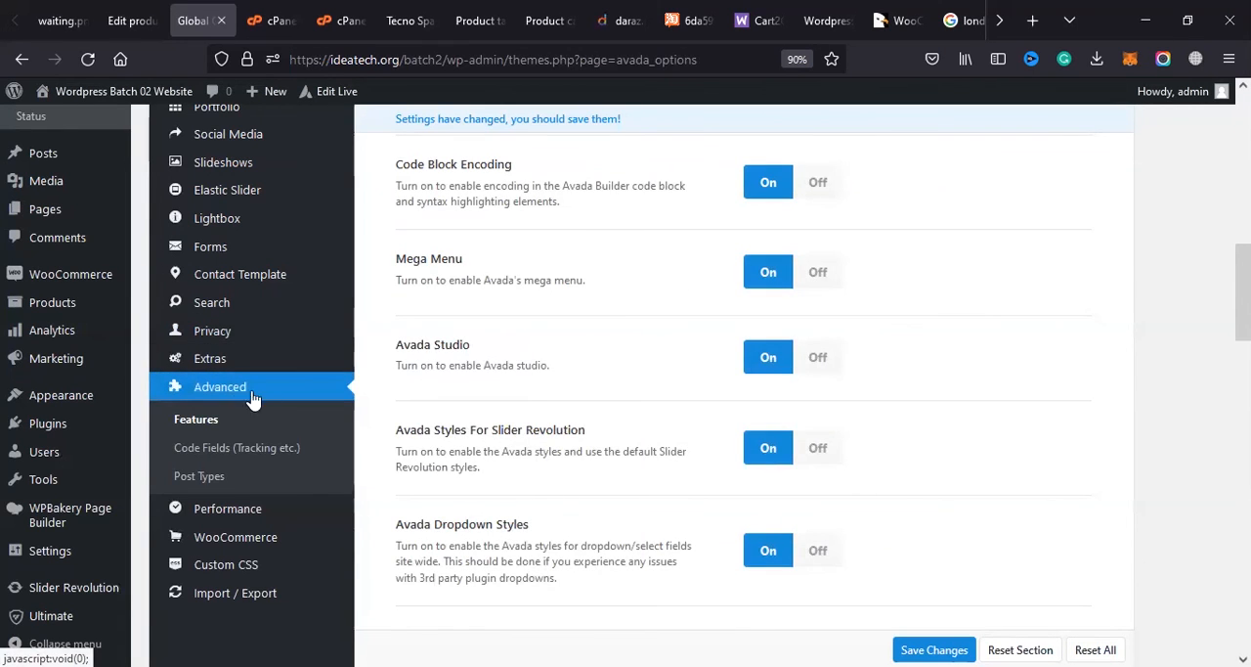
{"action": "left_click", "coordinate": [812, 283]}
{"action": "left_click", "coordinate": [785, 283]}
{"action": "left_click", "coordinate": [256, 361]}
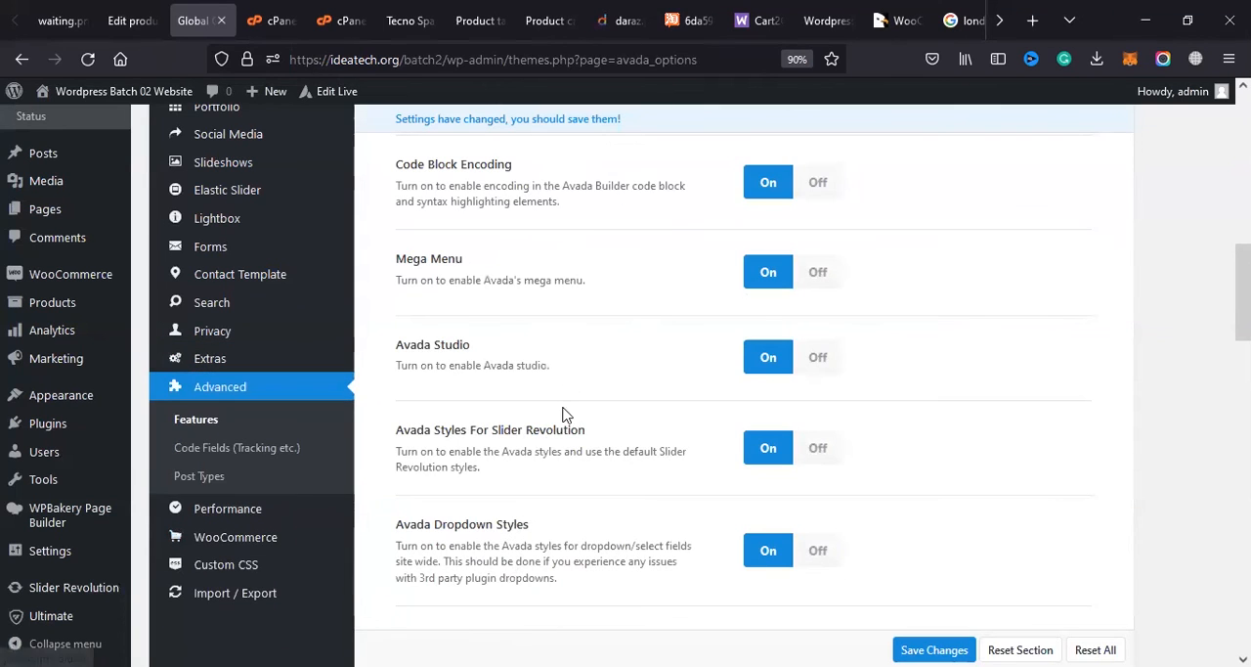
Step: View the Extras, Privacy, Contact Template and Forms option sections in Avada's global options
{"action": "left_click", "coordinate": [217, 361]}
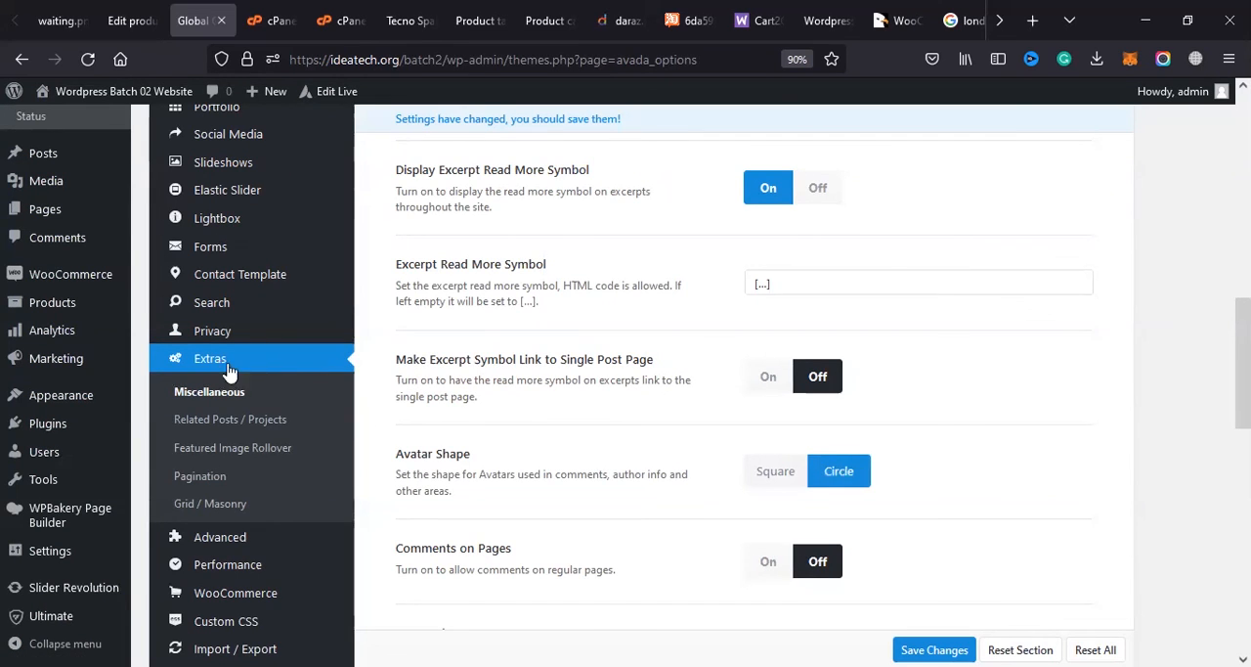
{"action": "left_click", "coordinate": [252, 333]}
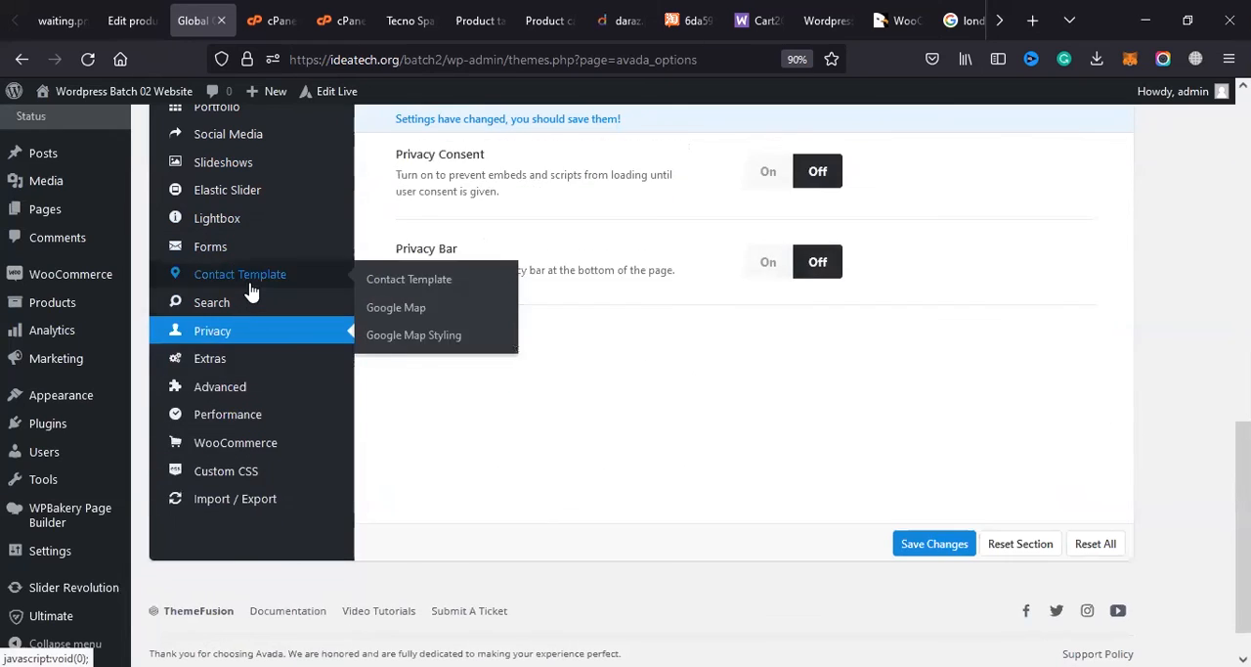
{"action": "left_click", "coordinate": [305, 278]}
{"action": "scroll", "coordinate": [343, 344], "scroll_direction": "up", "scroll_amount": 2}
{"action": "left_click", "coordinate": [204, 335]}
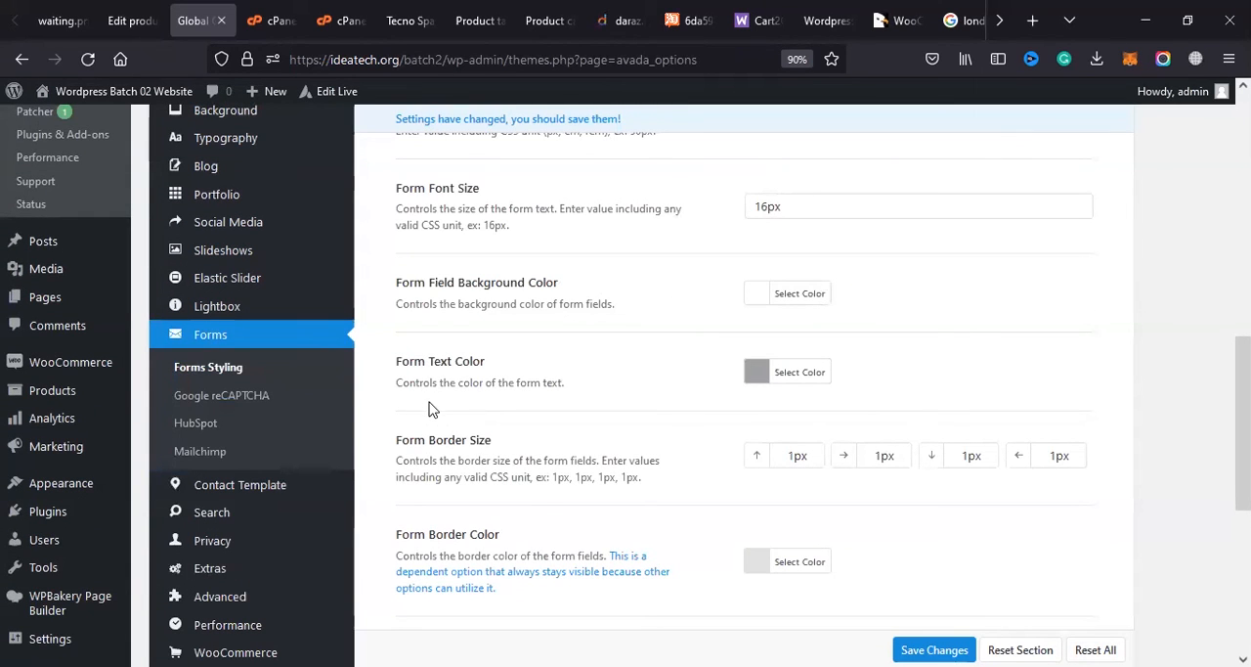
Step: View the Lightbox, Elastic Slider and Slideshows option sections
{"action": "left_click", "coordinate": [267, 323]}
{"action": "scroll", "coordinate": [339, 322], "scroll_direction": "up", "scroll_amount": 4}
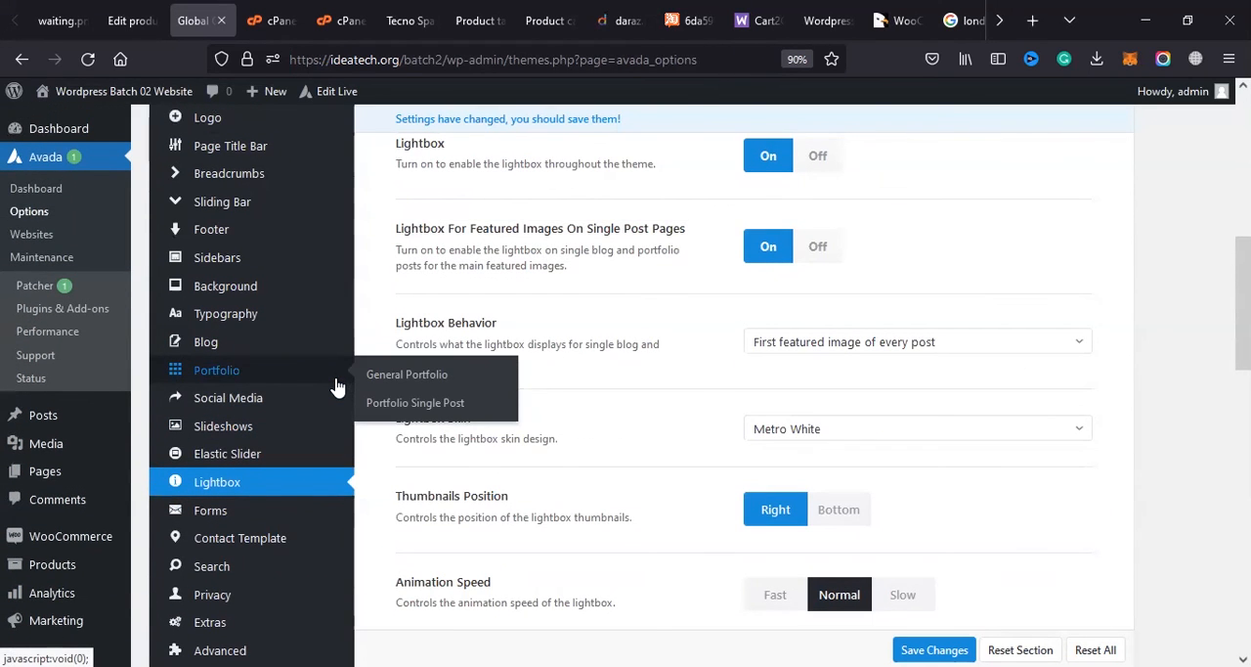
{"action": "left_click", "coordinate": [260, 457]}
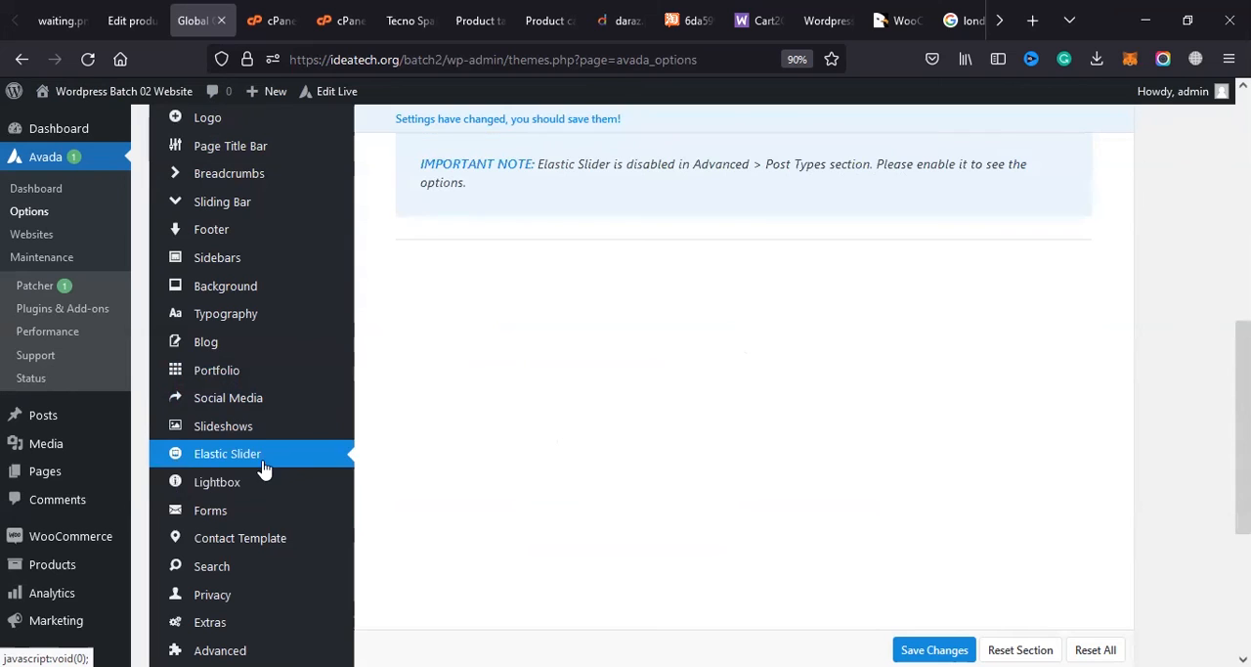
{"action": "left_click", "coordinate": [299, 437]}
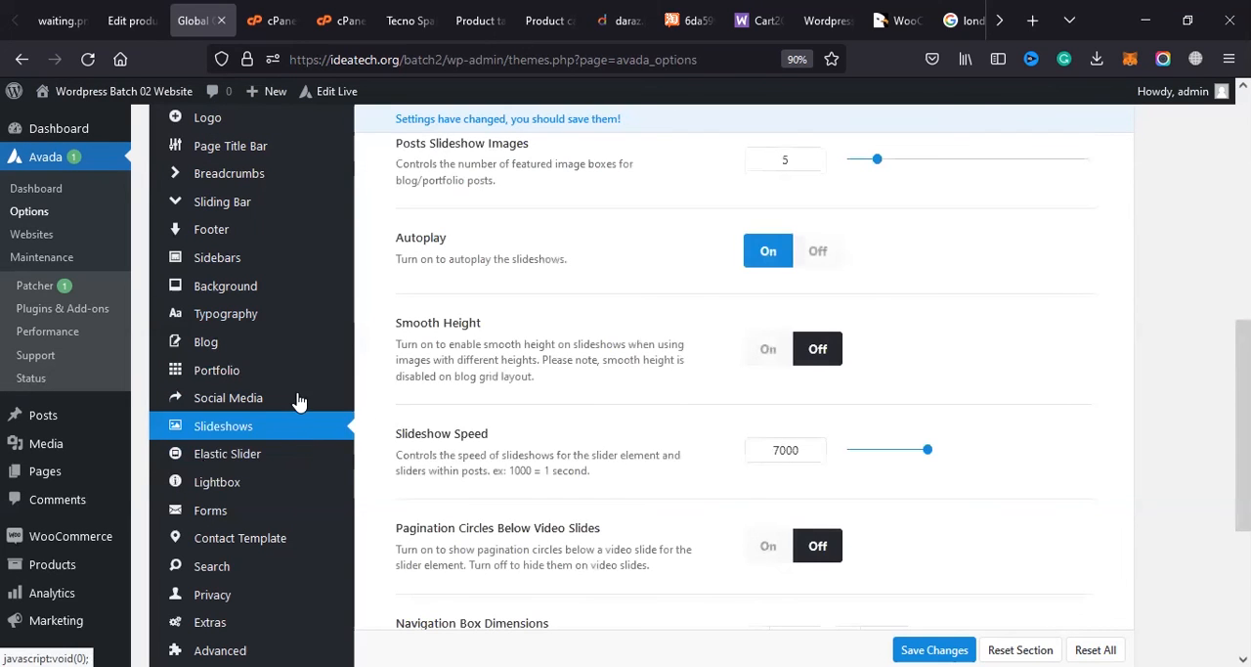
Step: View the General Portfolio and General Blog options and examine the Body Typography font settings
{"action": "mouse_move", "coordinate": [265, 399]}
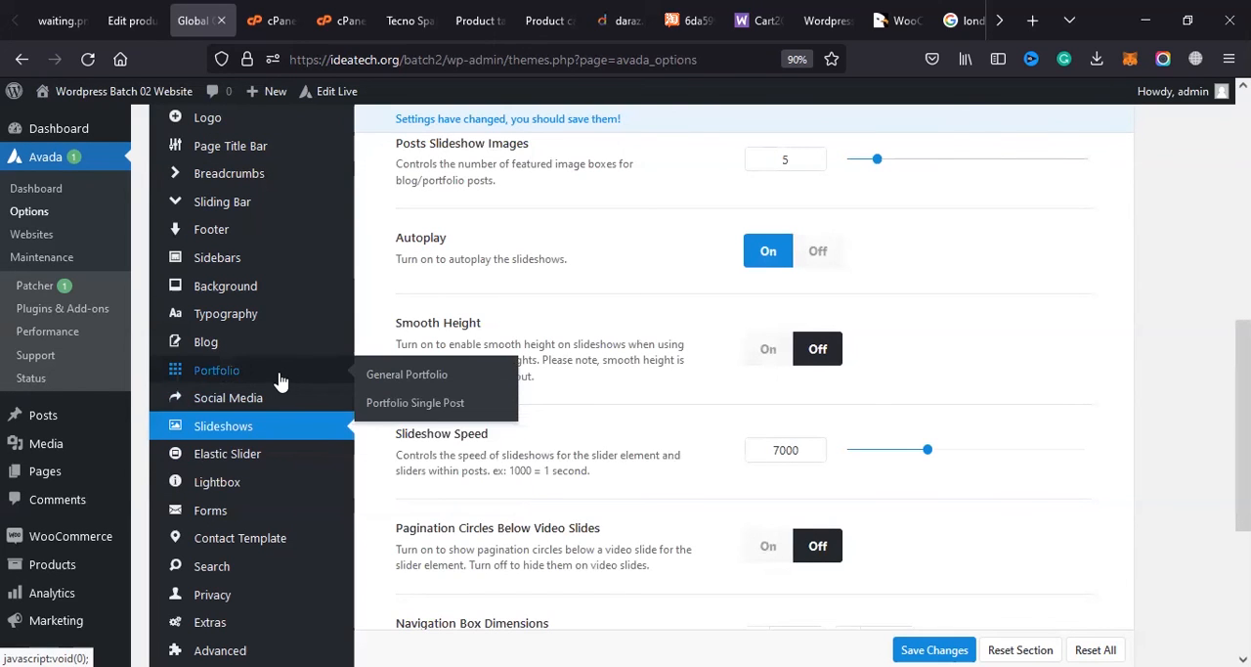
{"action": "left_click", "coordinate": [281, 373]}
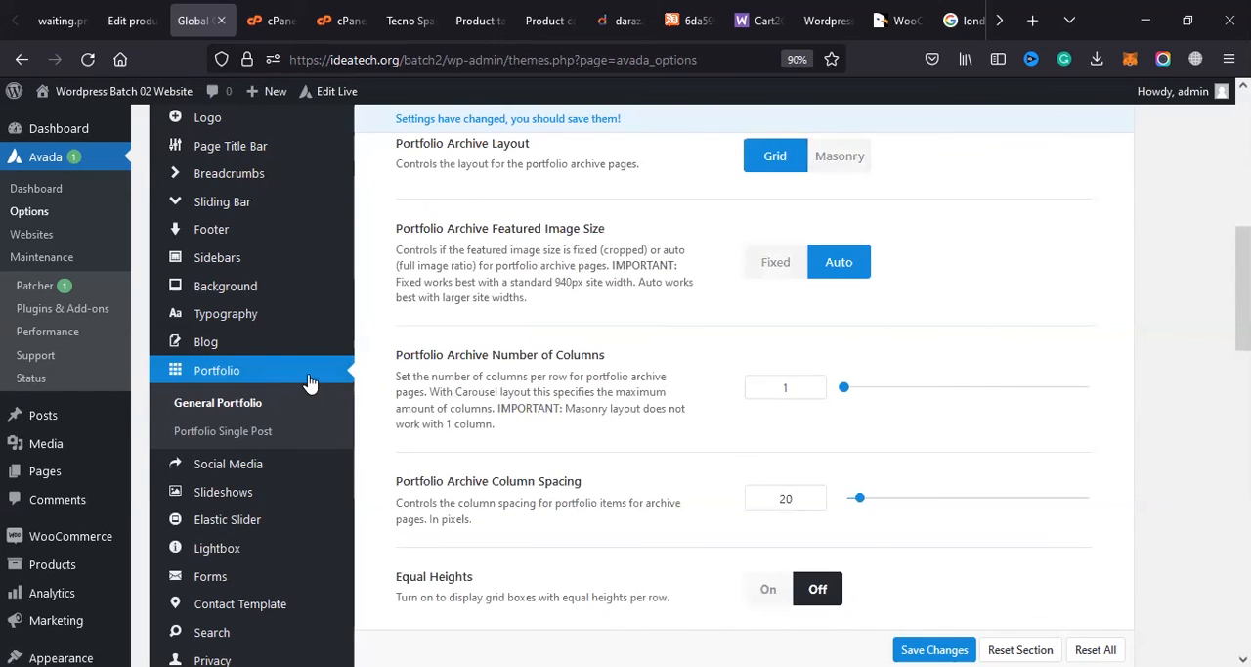
{"action": "left_click", "coordinate": [269, 342]}
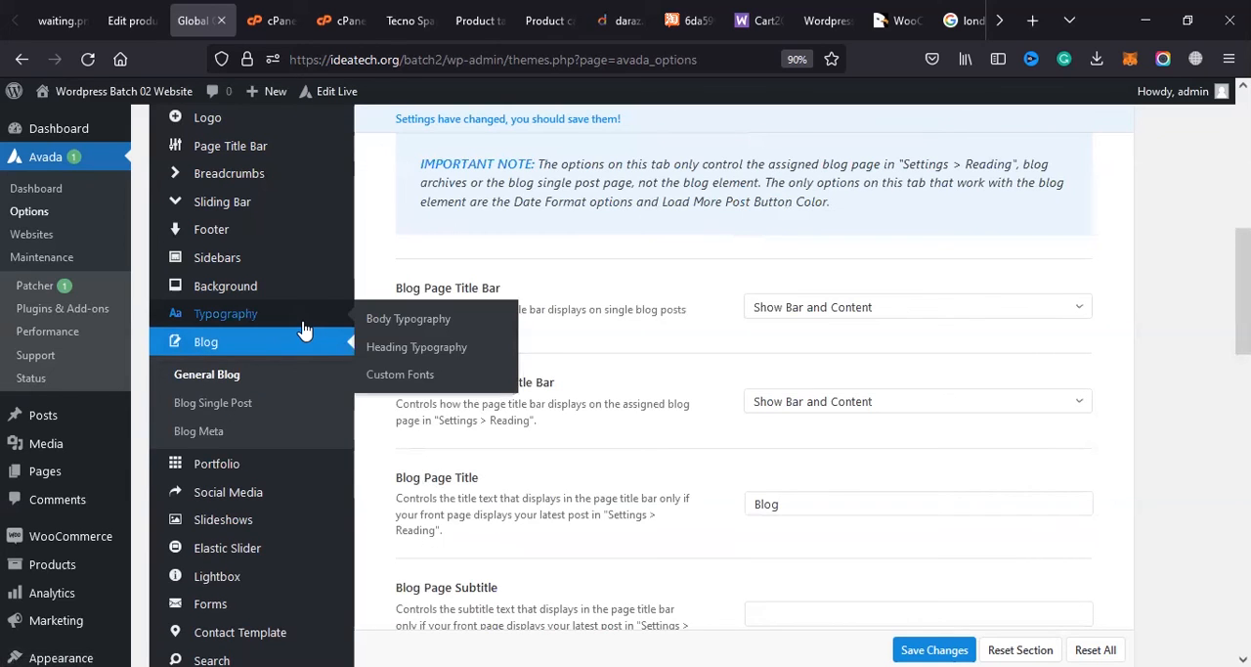
{"action": "left_click", "coordinate": [302, 326]}
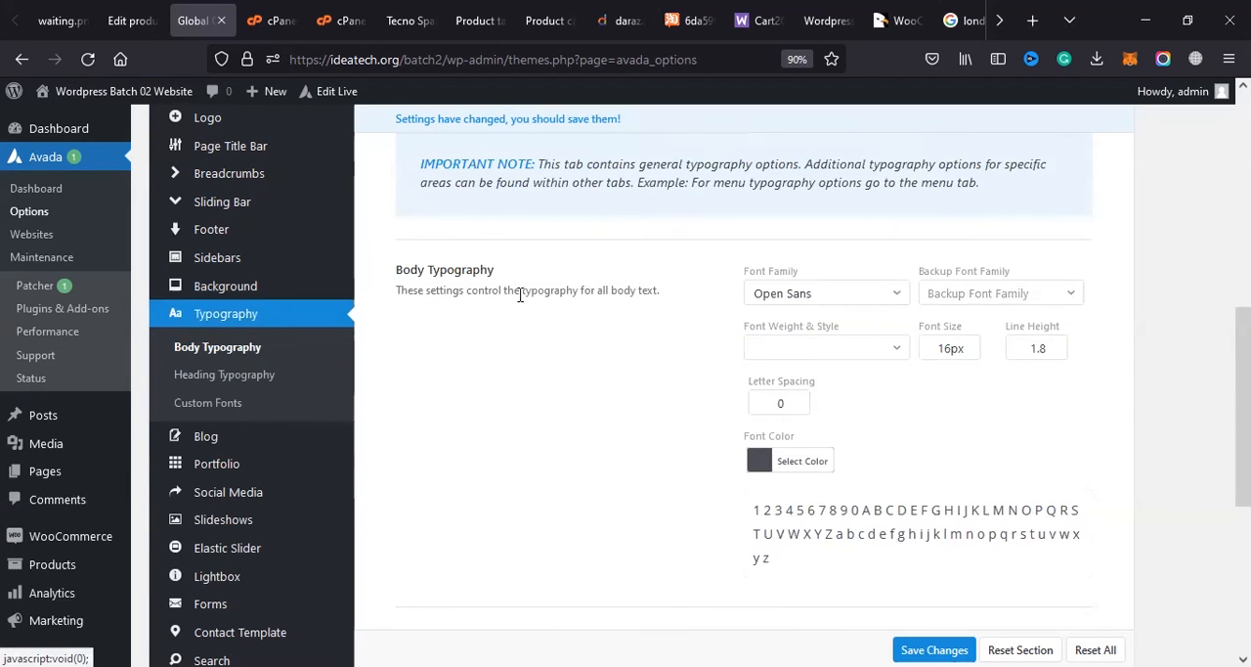
{"action": "scroll", "coordinate": [519, 337], "scroll_direction": "down", "scroll_amount": 2}
{"action": "scroll", "coordinate": [500, 324], "scroll_direction": "up", "scroll_amount": 2}
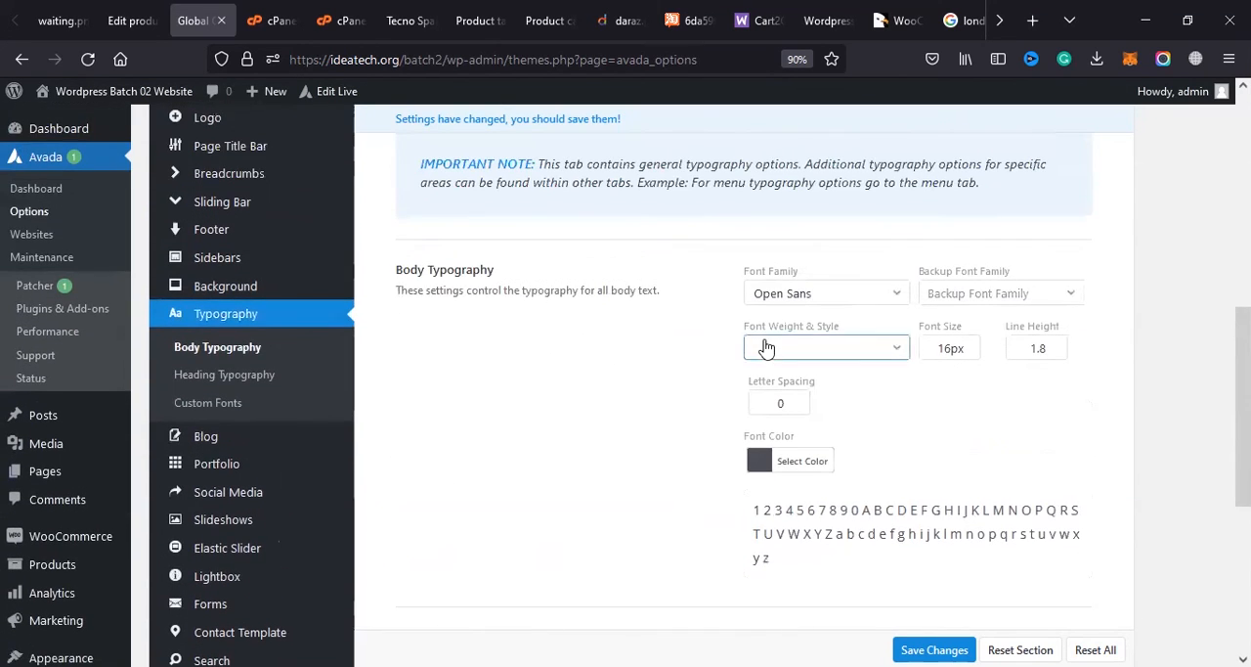
Step: View the Sidebar Styling options and the page and main content Background options
{"action": "left_click", "coordinate": [235, 258]}
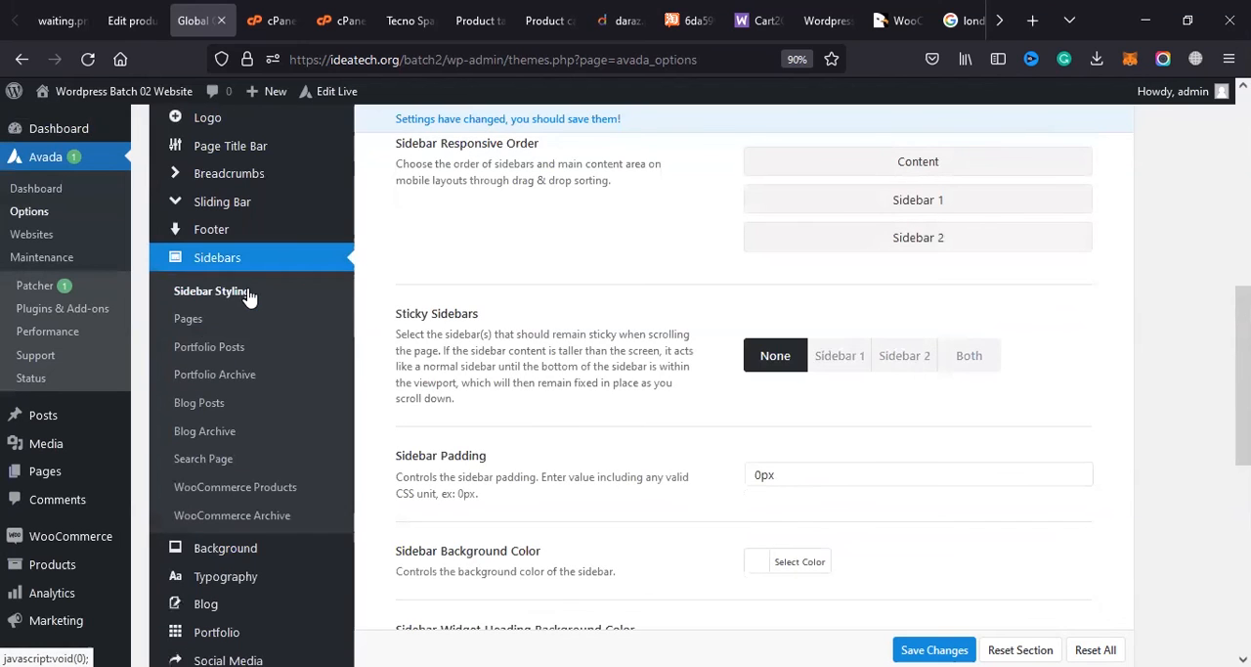
{"action": "left_click", "coordinate": [244, 550]}
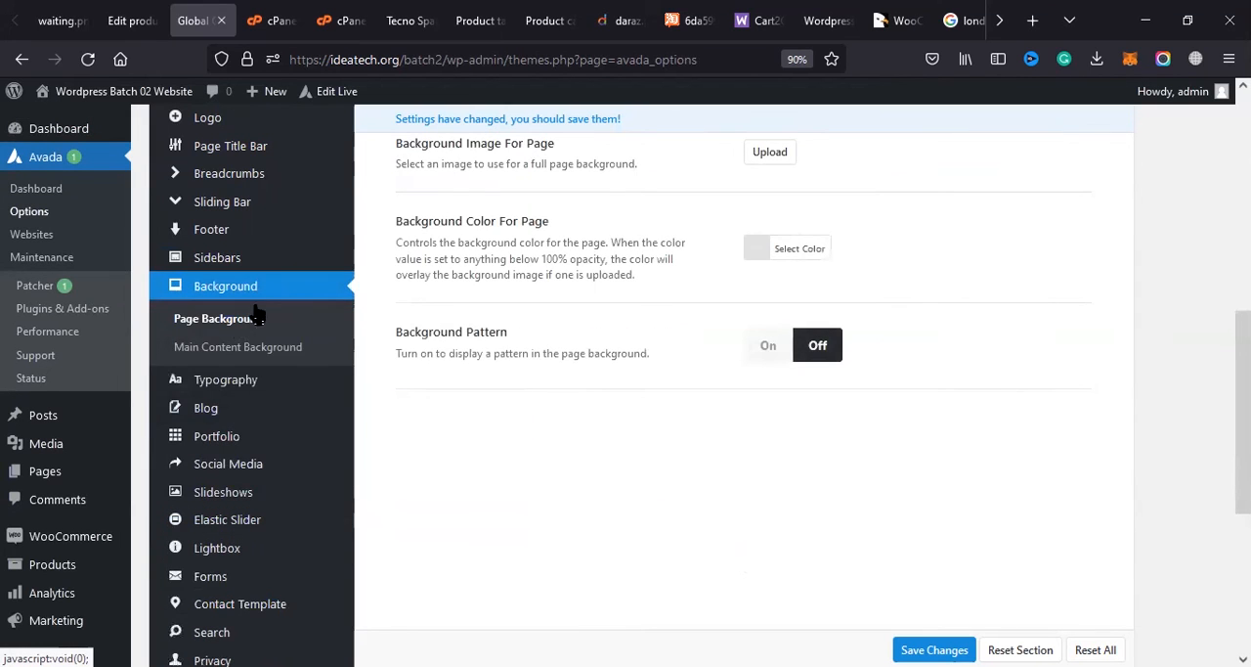
{"action": "scroll", "coordinate": [454, 252], "scroll_direction": "up", "scroll_amount": 2}
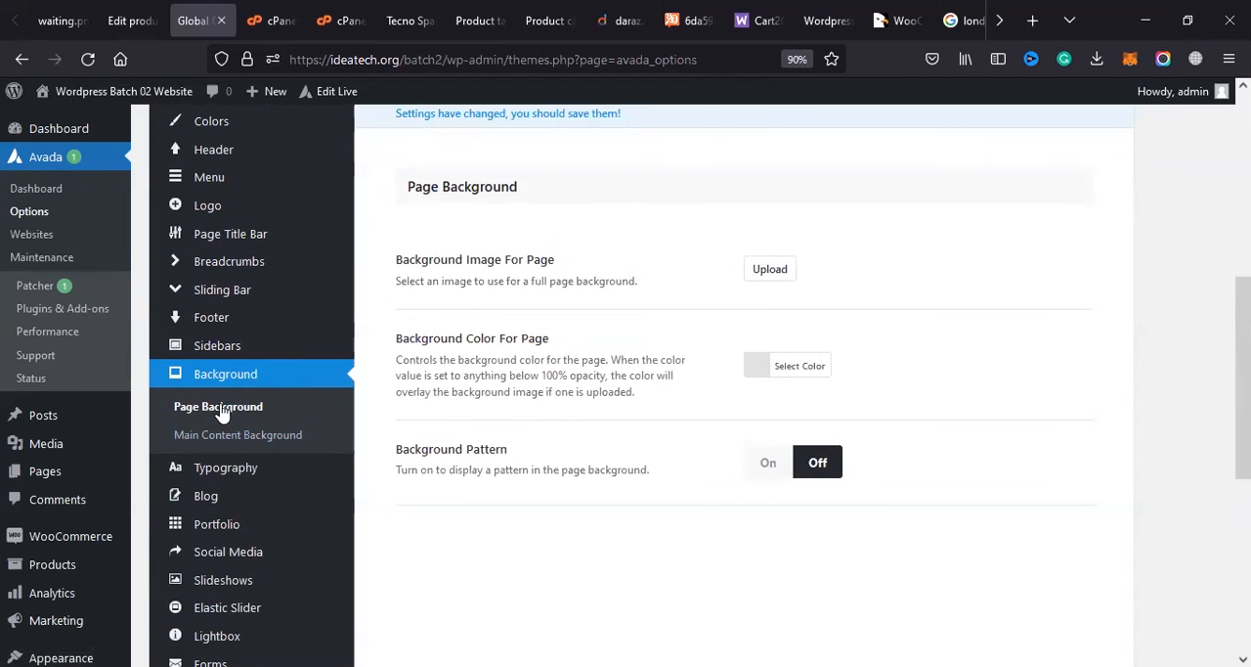
{"action": "left_click", "coordinate": [222, 440]}
{"action": "left_click", "coordinate": [181, 348]}
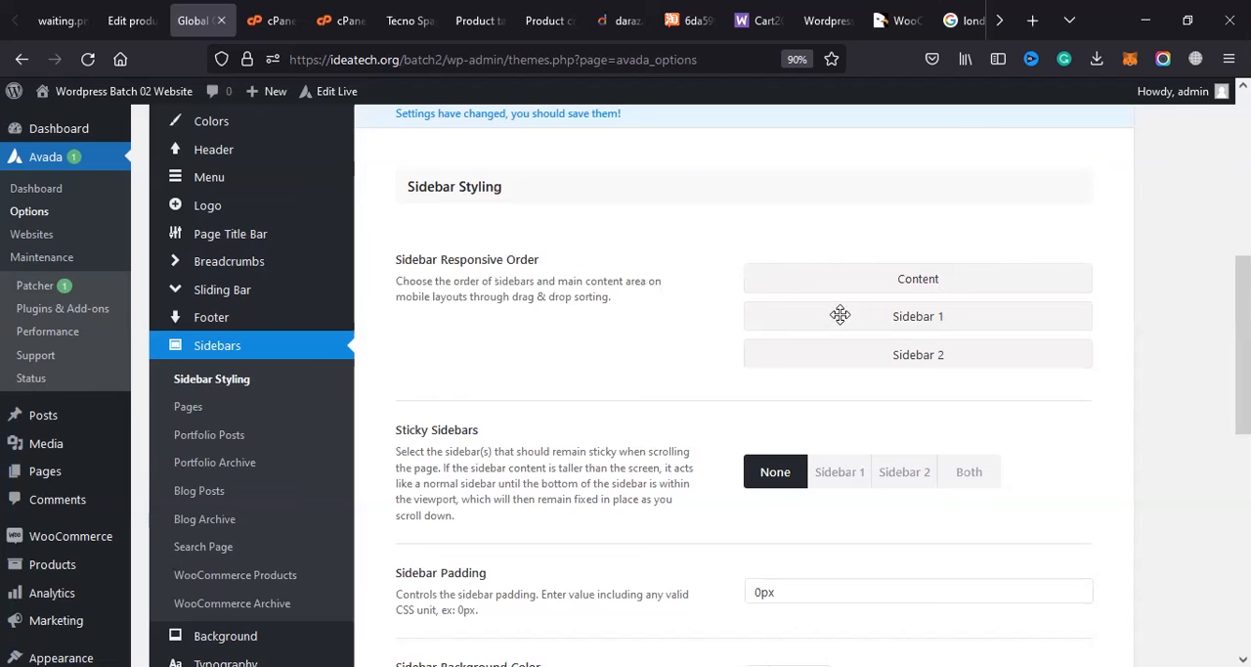
Step: Examine the Footer Content options, including the footer widgets, number of columns, special effects and copyright bar
{"action": "left_click", "coordinate": [230, 326]}
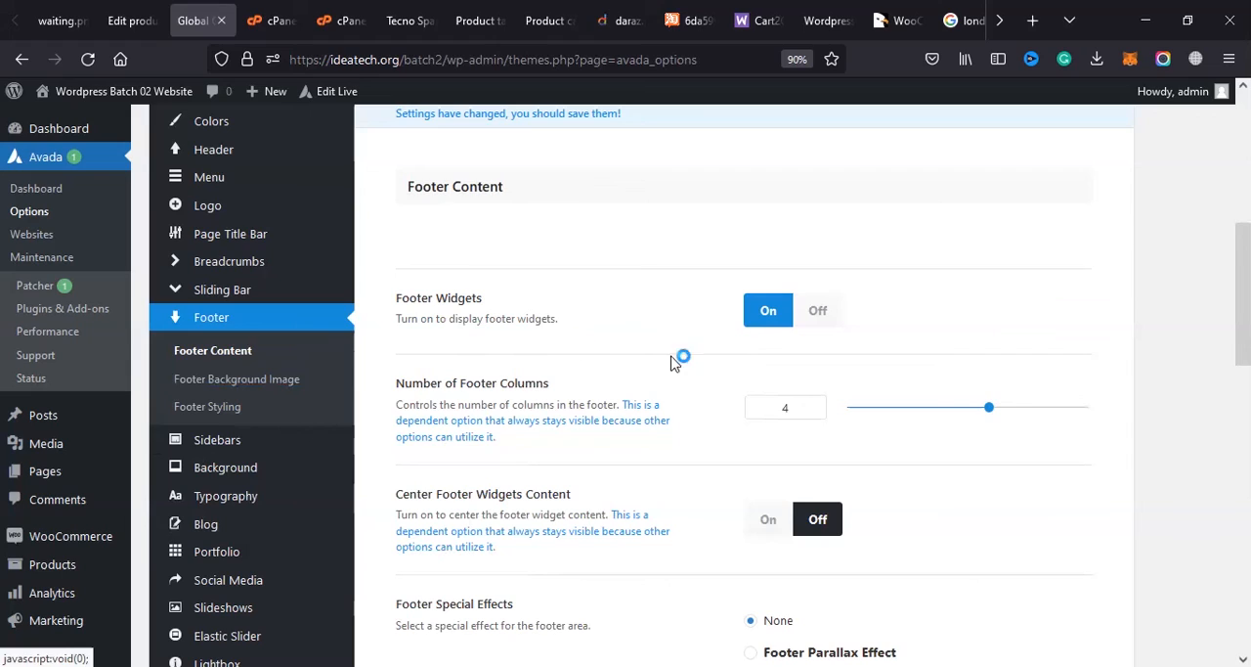
{"action": "scroll", "coordinate": [817, 269], "scroll_direction": "down", "scroll_amount": 5}
{"action": "scroll", "coordinate": [817, 269], "scroll_direction": "up", "scroll_amount": 4}
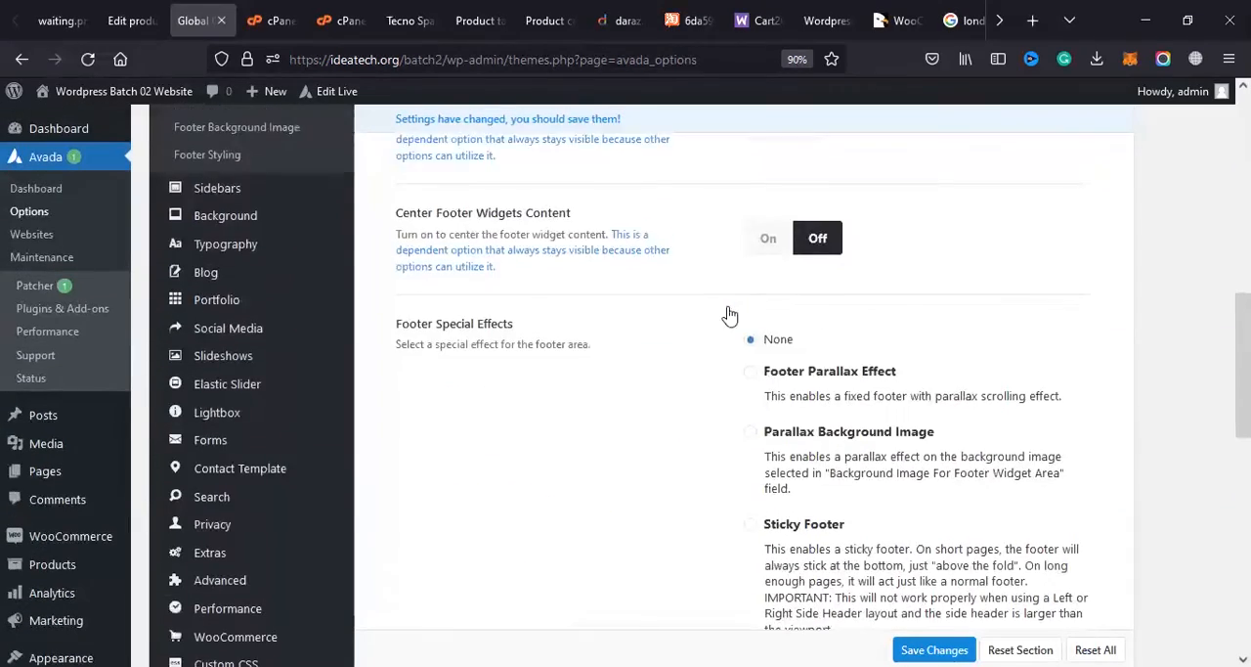
{"action": "double_click", "coordinate": [784, 205]}
{"action": "scroll", "coordinate": [587, 377], "scroll_direction": "down", "scroll_amount": 7}
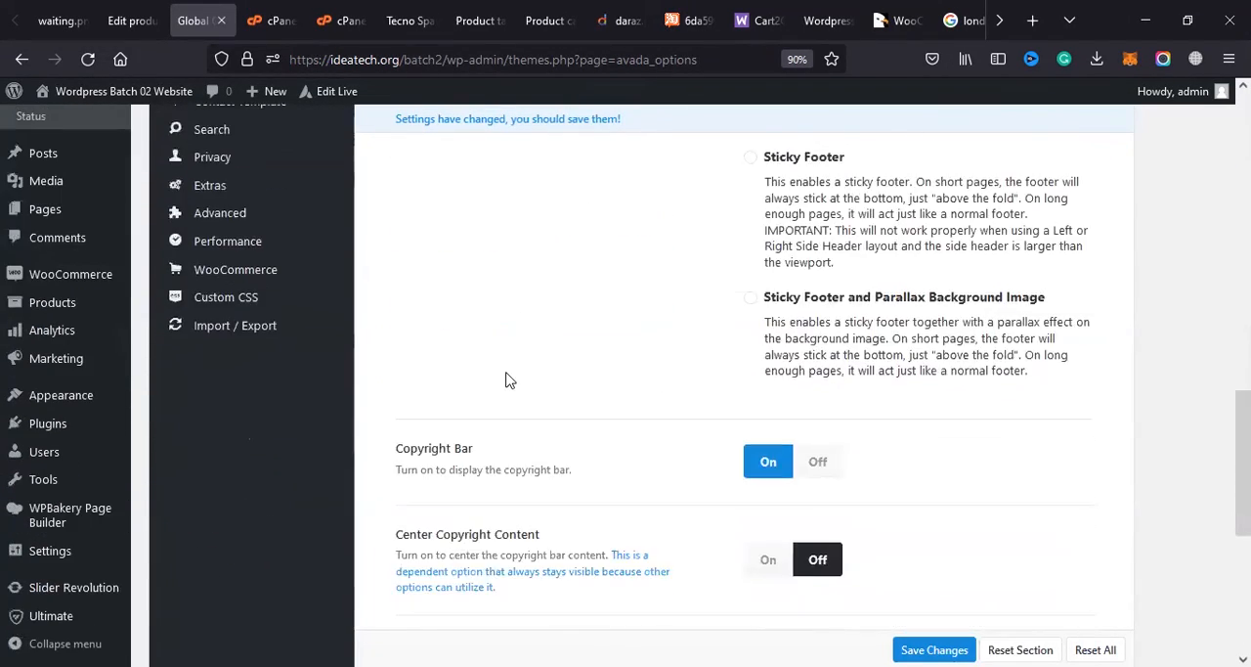
{"action": "scroll", "coordinate": [408, 376], "scroll_direction": "up", "scroll_amount": 6}
{"action": "scroll", "coordinate": [260, 365], "scroll_direction": "up", "scroll_amount": 1}
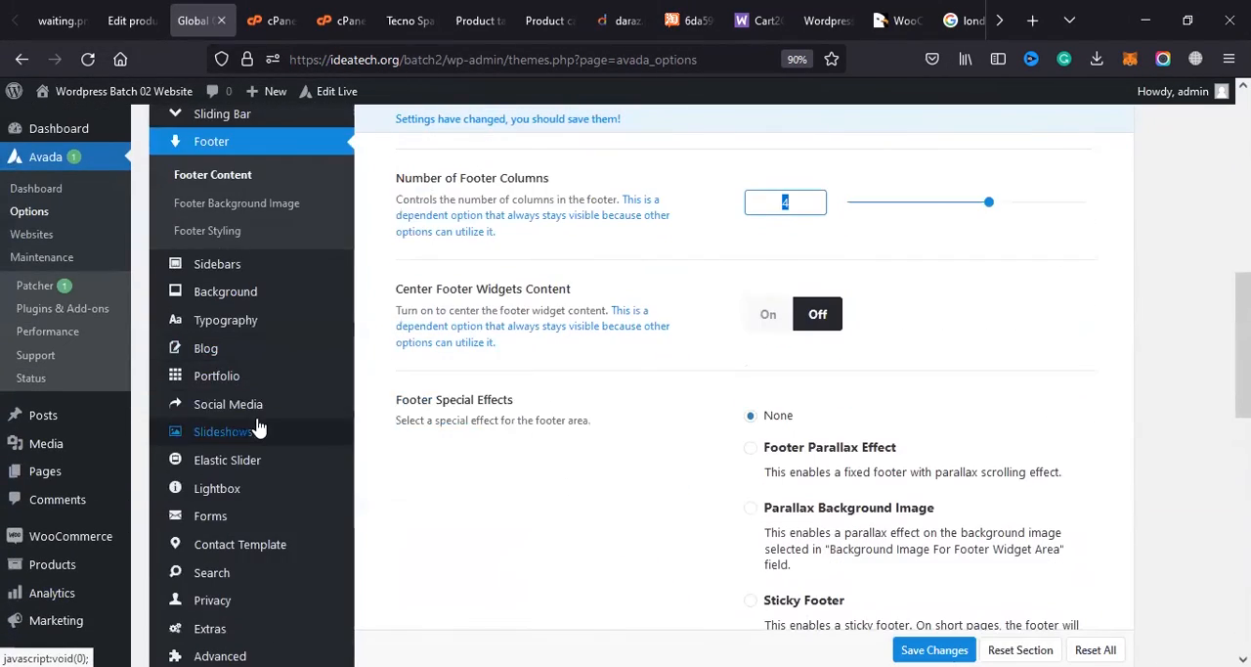
Step: Examine the Social Media Icons options and the list of social networks
{"action": "left_click", "coordinate": [283, 404]}
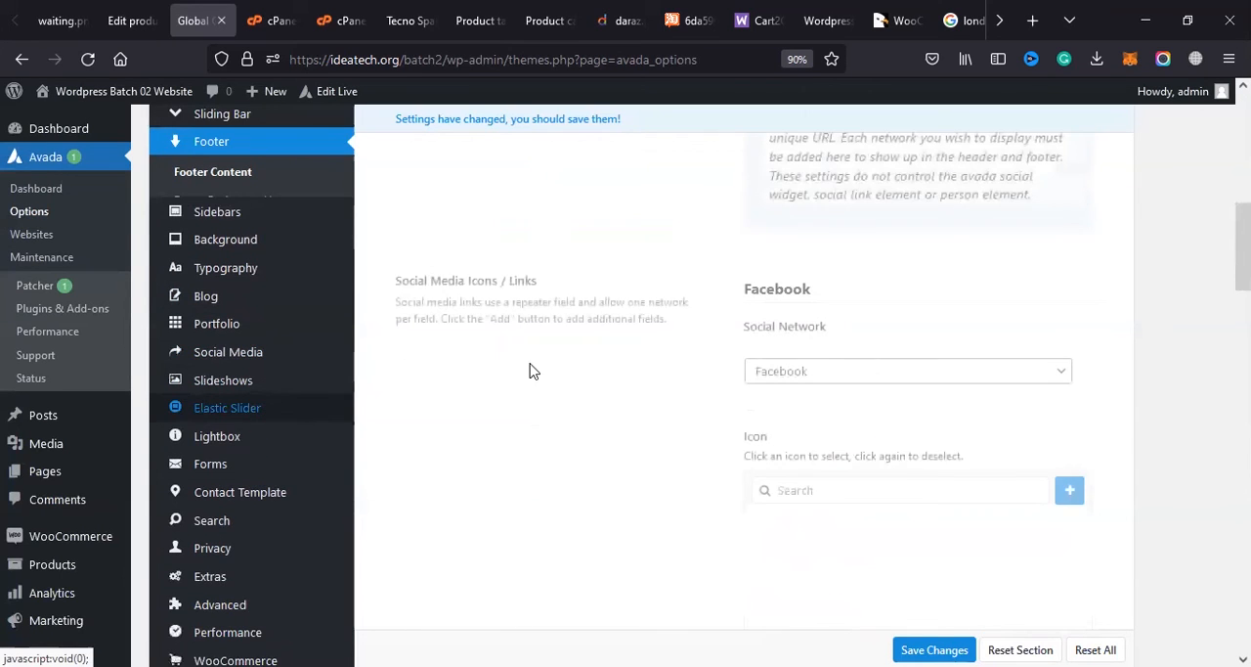
{"action": "scroll", "coordinate": [922, 425], "scroll_direction": "down", "scroll_amount": 5}
{"action": "scroll", "coordinate": [875, 323], "scroll_direction": "down", "scroll_amount": 3}
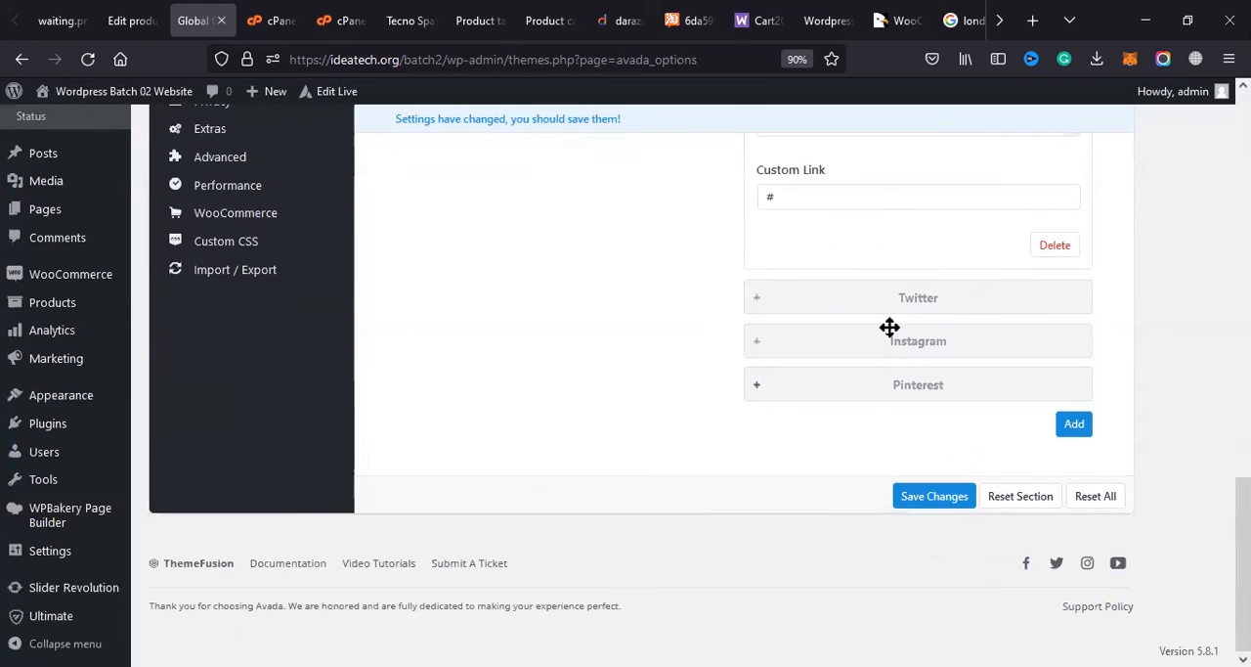
{"action": "scroll", "coordinate": [409, 374], "scroll_direction": "up", "scroll_amount": 2}
{"action": "scroll", "coordinate": [408, 375], "scroll_direction": "up", "scroll_amount": 6}
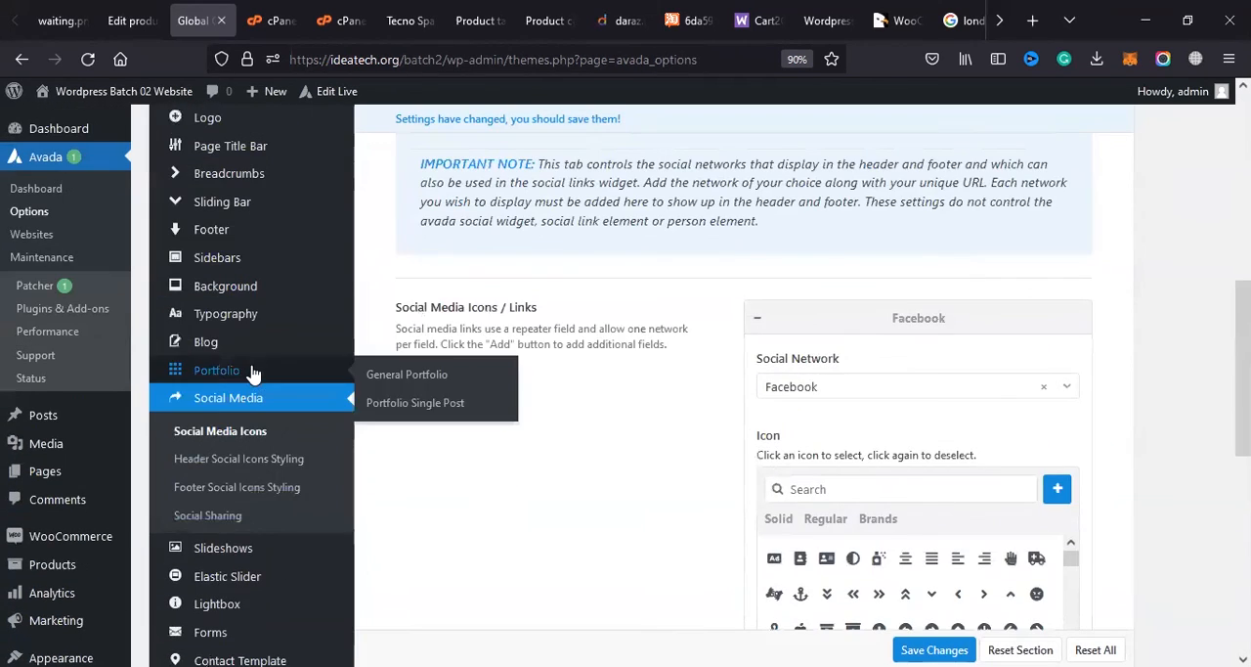
Step: Look back through the option sections from Portfolio and Blog up to Footer and Sliding Bar
{"action": "mouse_move", "coordinate": [230, 262]}
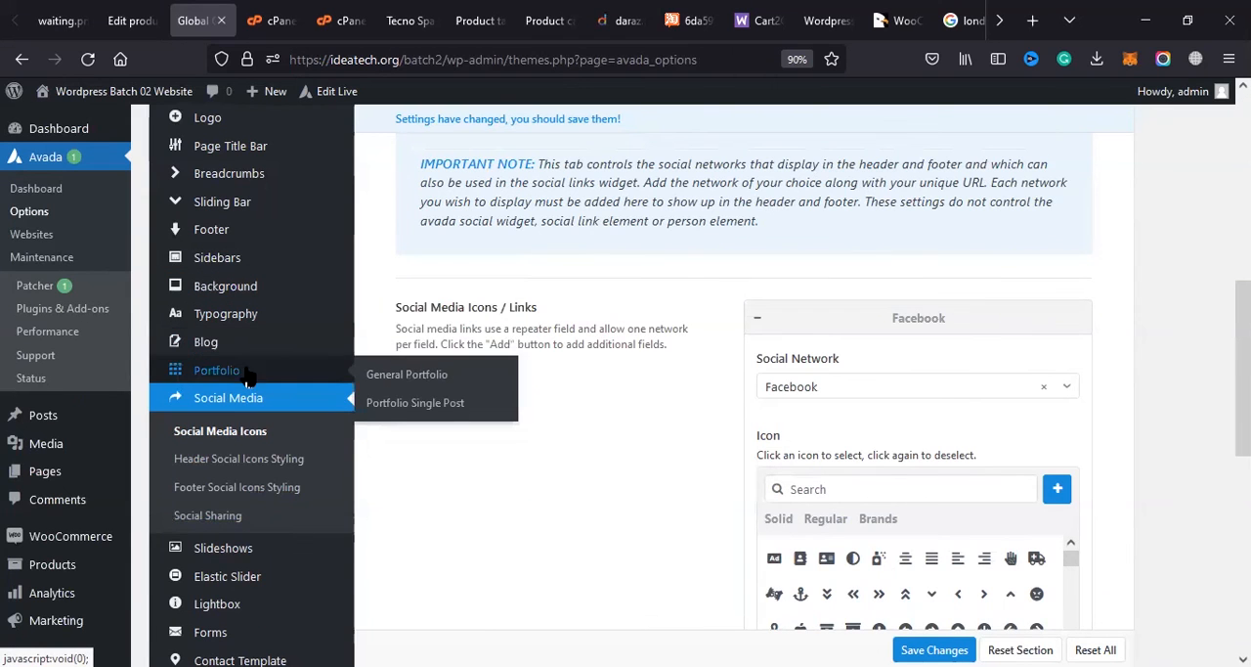
{"action": "left_click", "coordinate": [241, 369]}
{"action": "left_click", "coordinate": [245, 334]}
{"action": "left_click", "coordinate": [245, 309]}
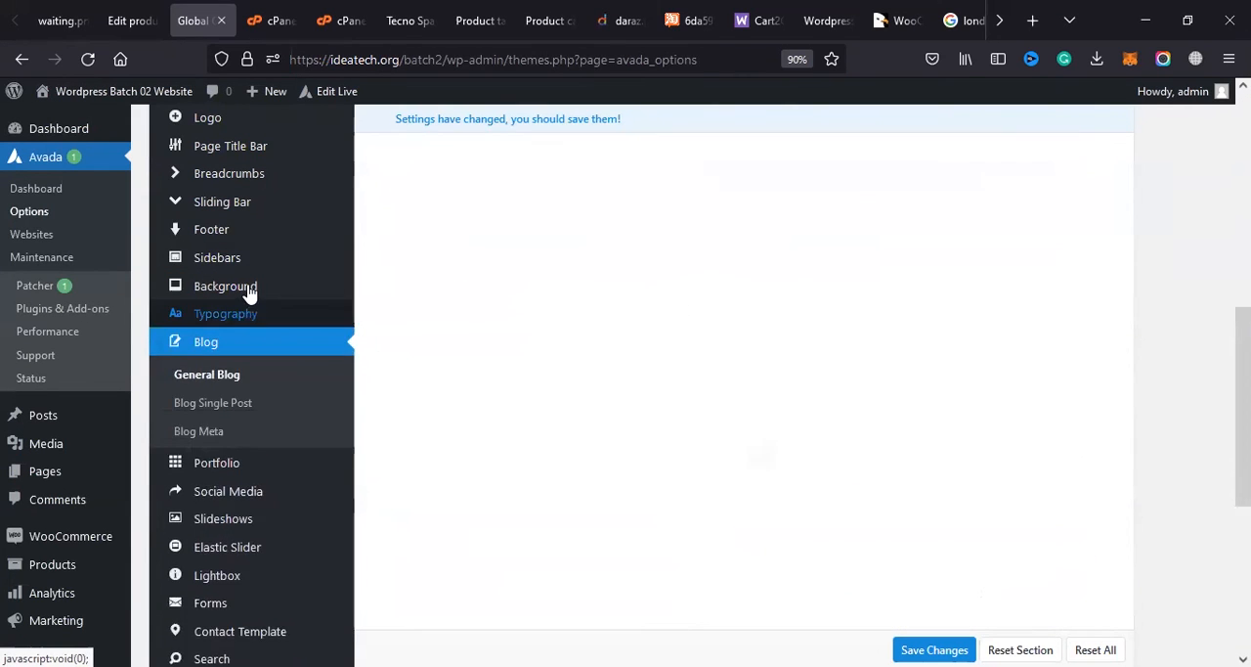
{"action": "left_click", "coordinate": [244, 286]}
{"action": "left_click", "coordinate": [243, 262]}
{"action": "left_click", "coordinate": [245, 227]}
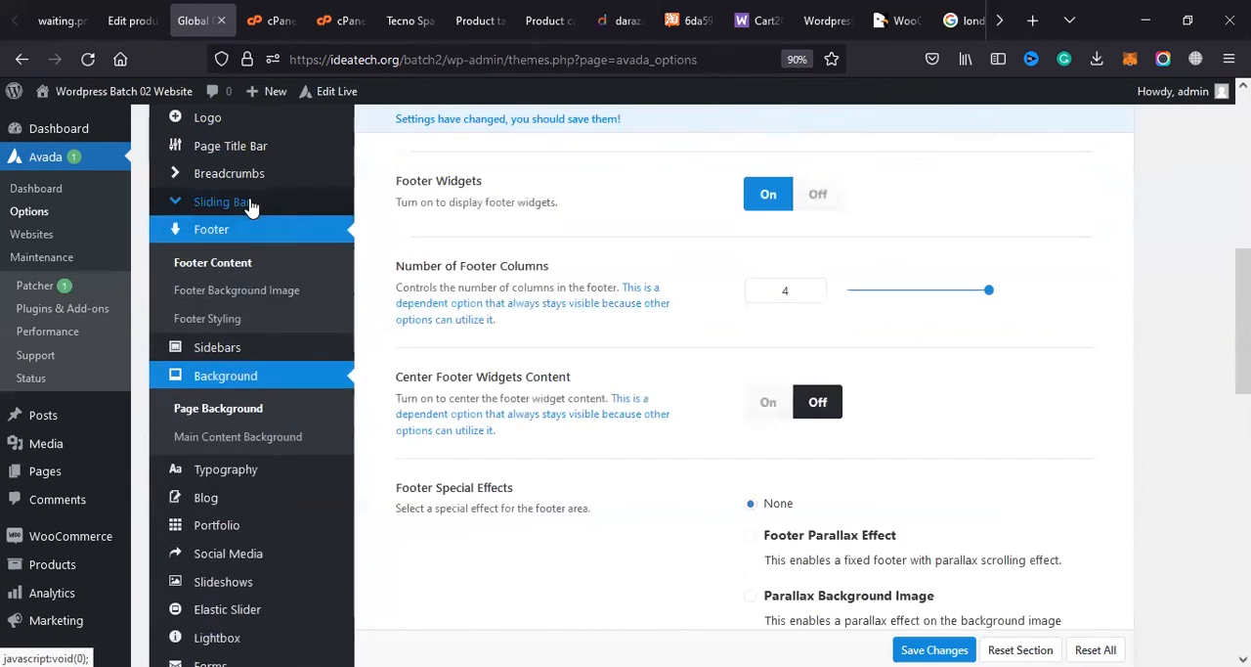
{"action": "left_click", "coordinate": [248, 203]}
Step: View the Breadcrumbs, Page Title Bar and Logo sections, including the setting for breadcrumbs on mobile devices
{"action": "left_click", "coordinate": [243, 270]}
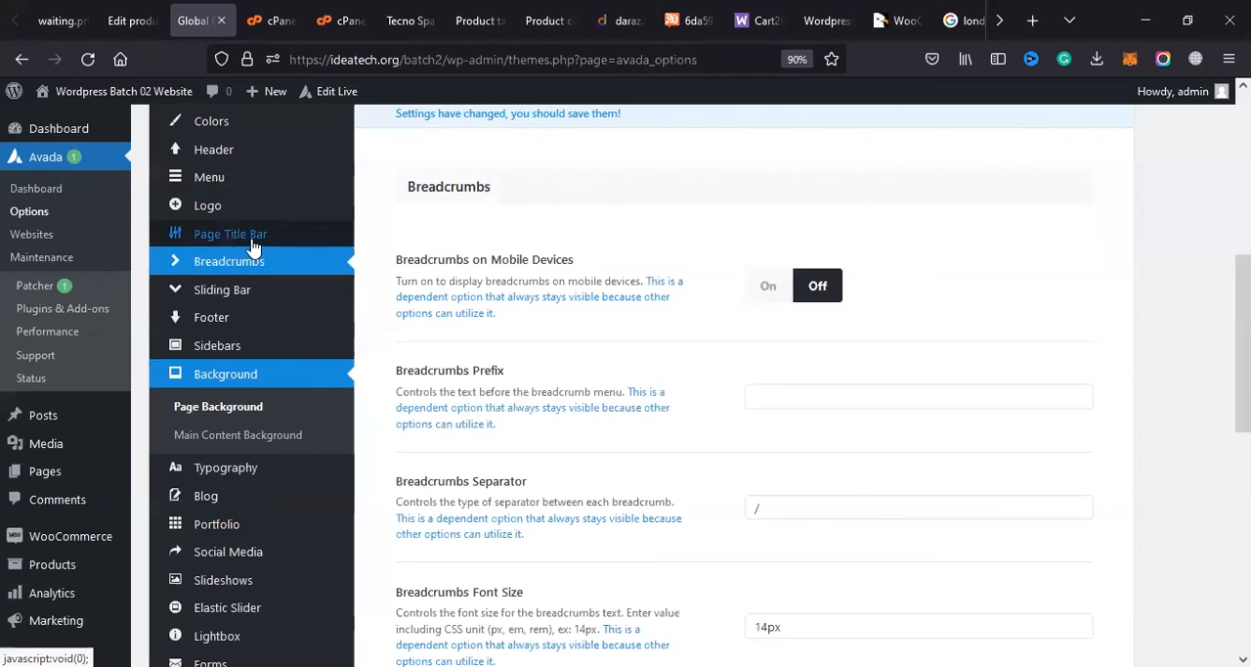
{"action": "left_click", "coordinate": [250, 237]}
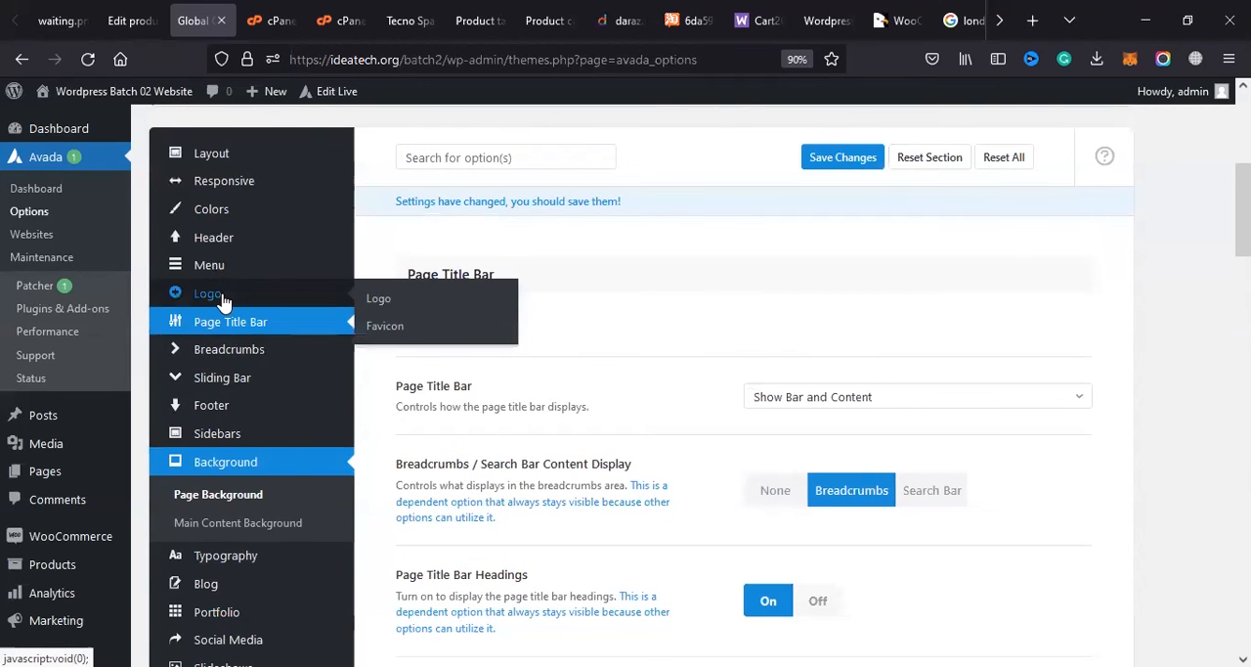
{"action": "left_click", "coordinate": [223, 305]}
{"action": "left_click", "coordinate": [241, 422]}
{"action": "mouse_move", "coordinate": [506, 417]}
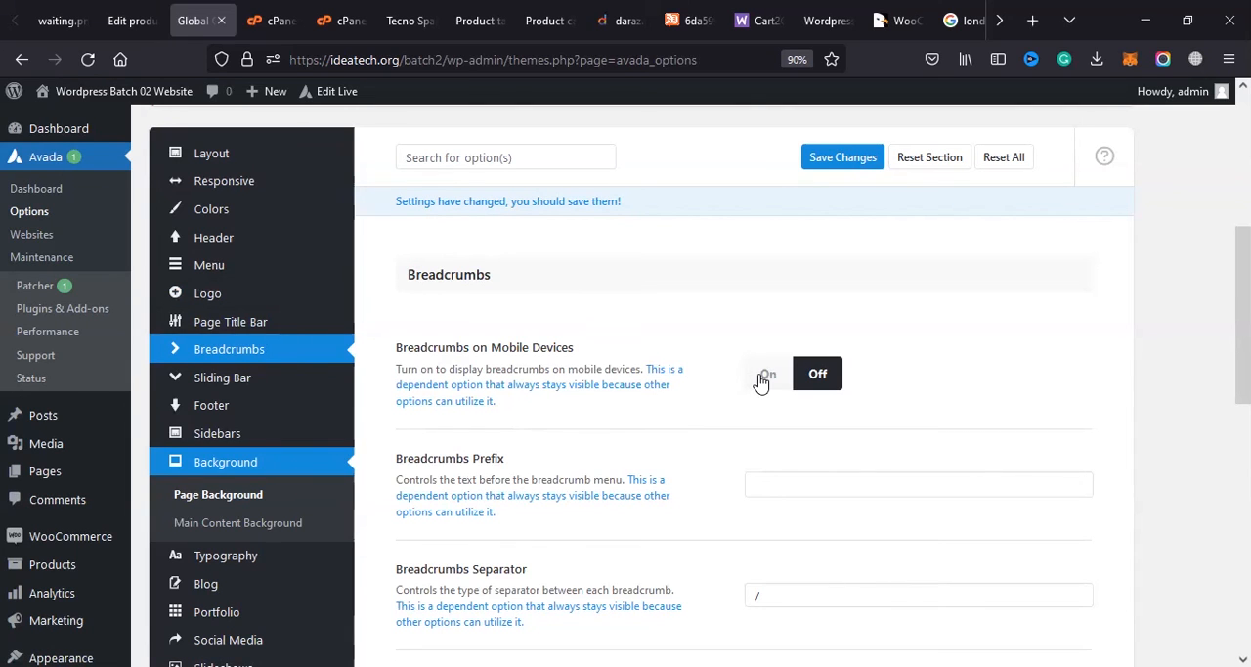
{"action": "left_click", "coordinate": [216, 324]}
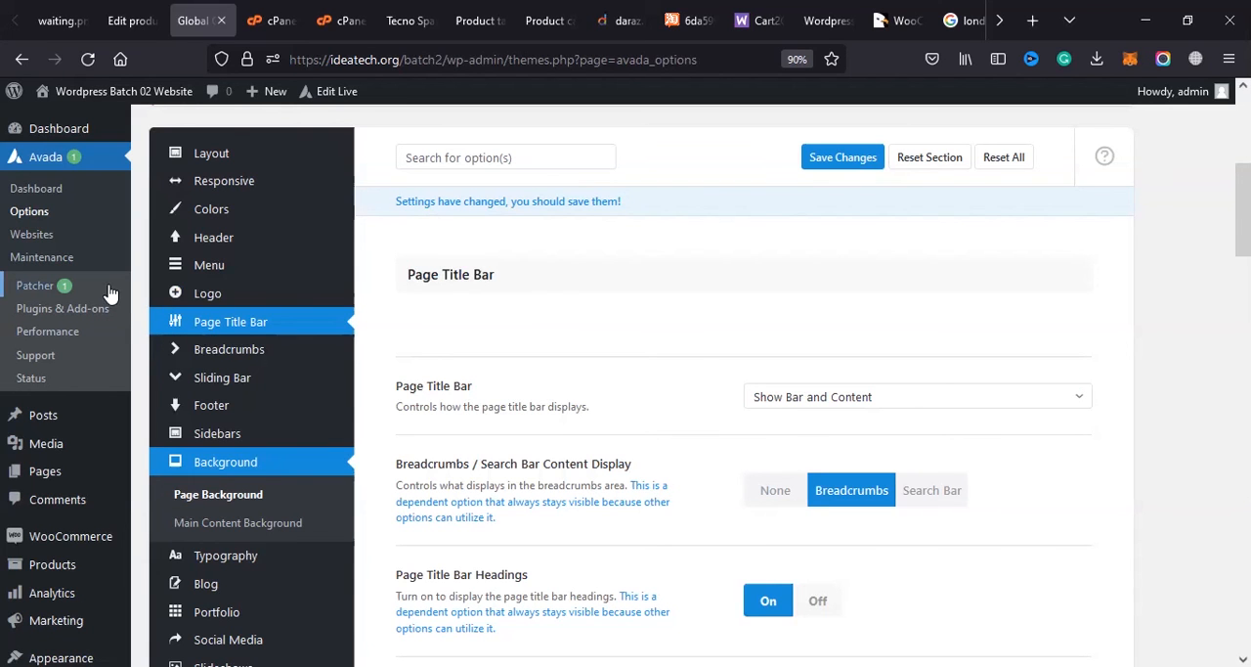
Step: Examine the Logo options, including the logo background, custom link URL and default logo image
{"action": "left_click", "coordinate": [230, 297]}
{"action": "scroll", "coordinate": [579, 311], "scroll_direction": "down", "scroll_amount": 1}
{"action": "scroll", "coordinate": [578, 311], "scroll_direction": "down", "scroll_amount": 3}
{"action": "scroll", "coordinate": [684, 352], "scroll_direction": "up", "scroll_amount": 2}
{"action": "scroll", "coordinate": [843, 399], "scroll_direction": "down", "scroll_amount": 2}
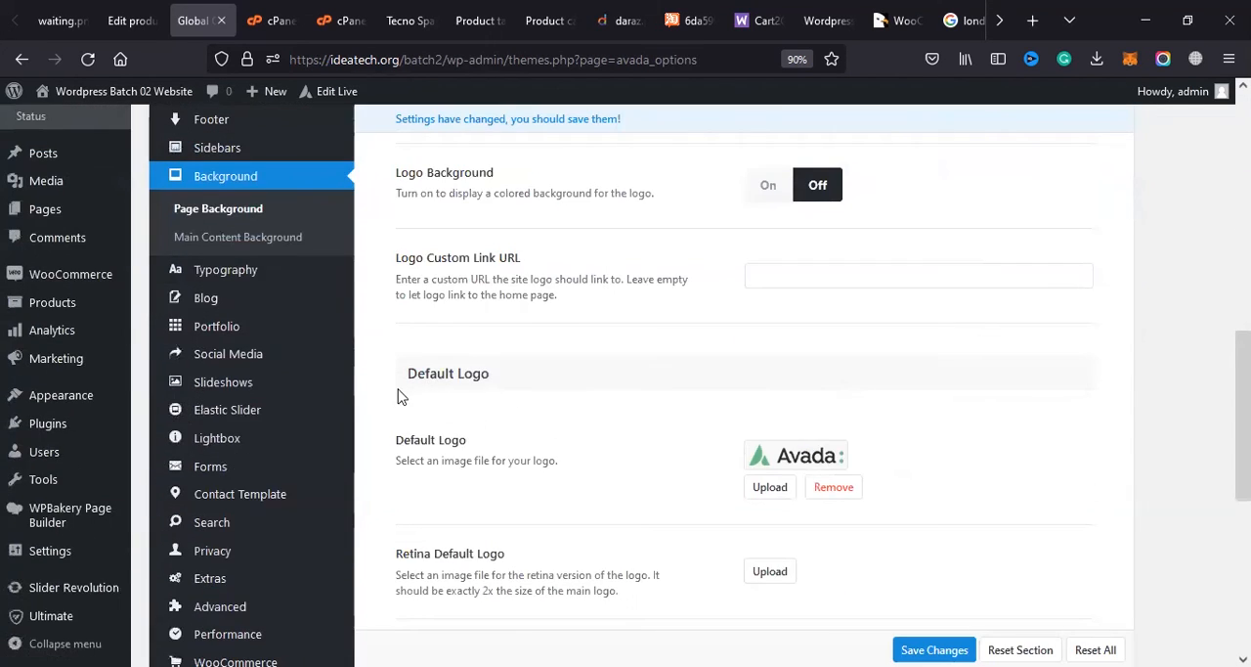
{"action": "scroll", "coordinate": [438, 409], "scroll_direction": "up", "scroll_amount": 5}
Step: View the Sidebar Styling, Main Menu and Header options and examine the general Colors settings
{"action": "left_click", "coordinate": [260, 497]}
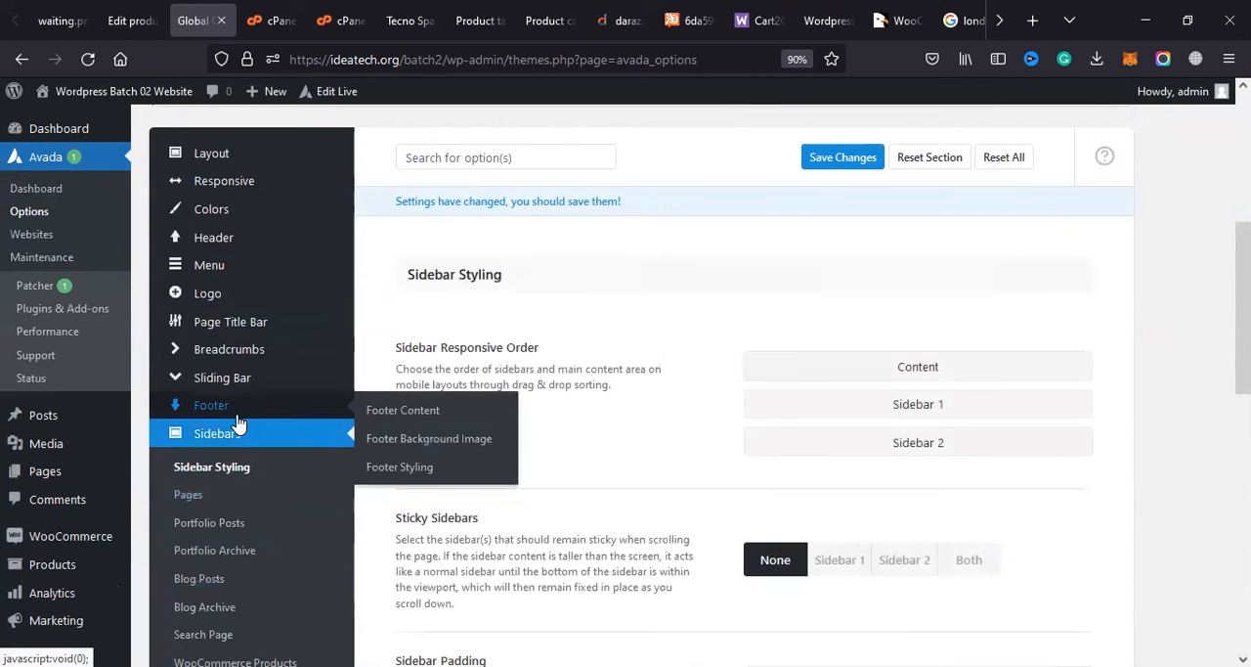
{"action": "left_click", "coordinate": [234, 270]}
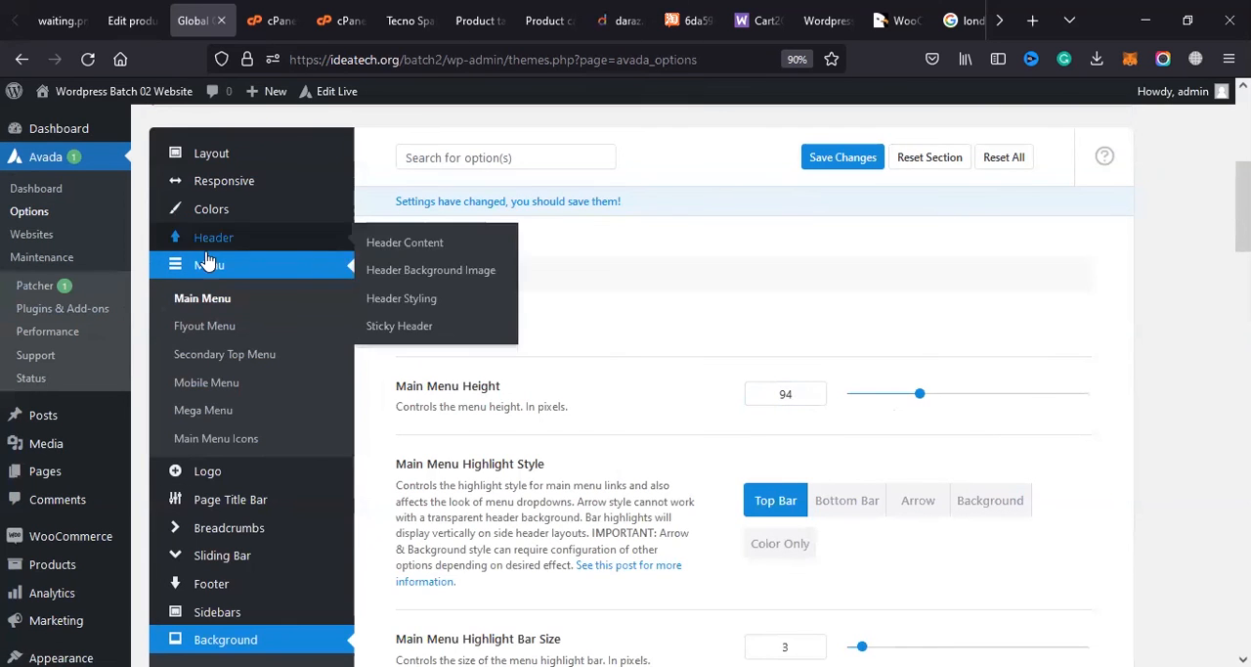
{"action": "left_click", "coordinate": [217, 242]}
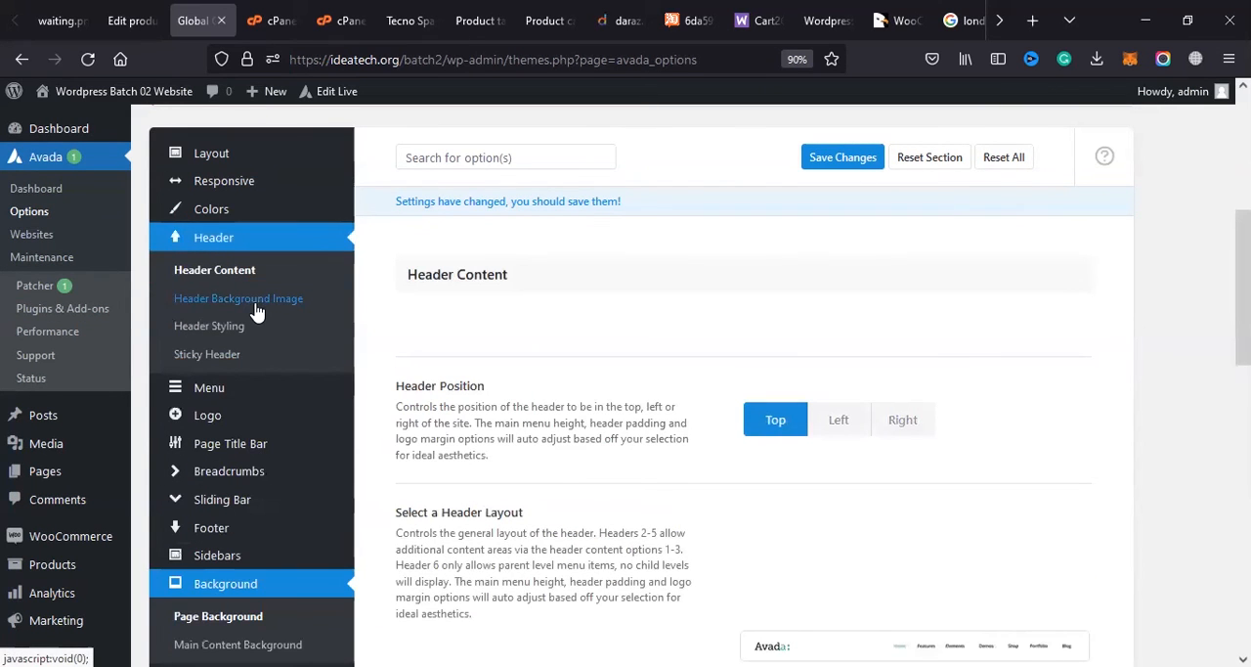
{"action": "scroll", "coordinate": [224, 255], "scroll_direction": "down", "scroll_amount": 2}
{"action": "left_click", "coordinate": [223, 209]}
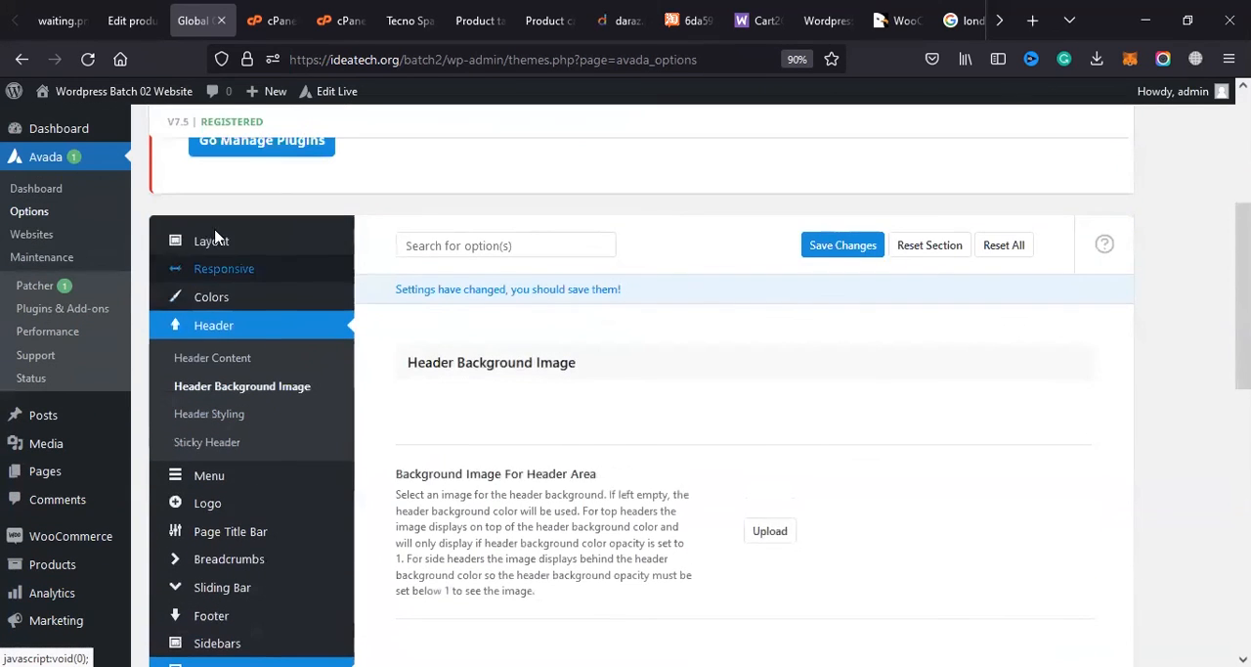
{"action": "left_click", "coordinate": [233, 296]}
{"action": "scroll", "coordinate": [522, 433], "scroll_direction": "down", "scroll_amount": 3}
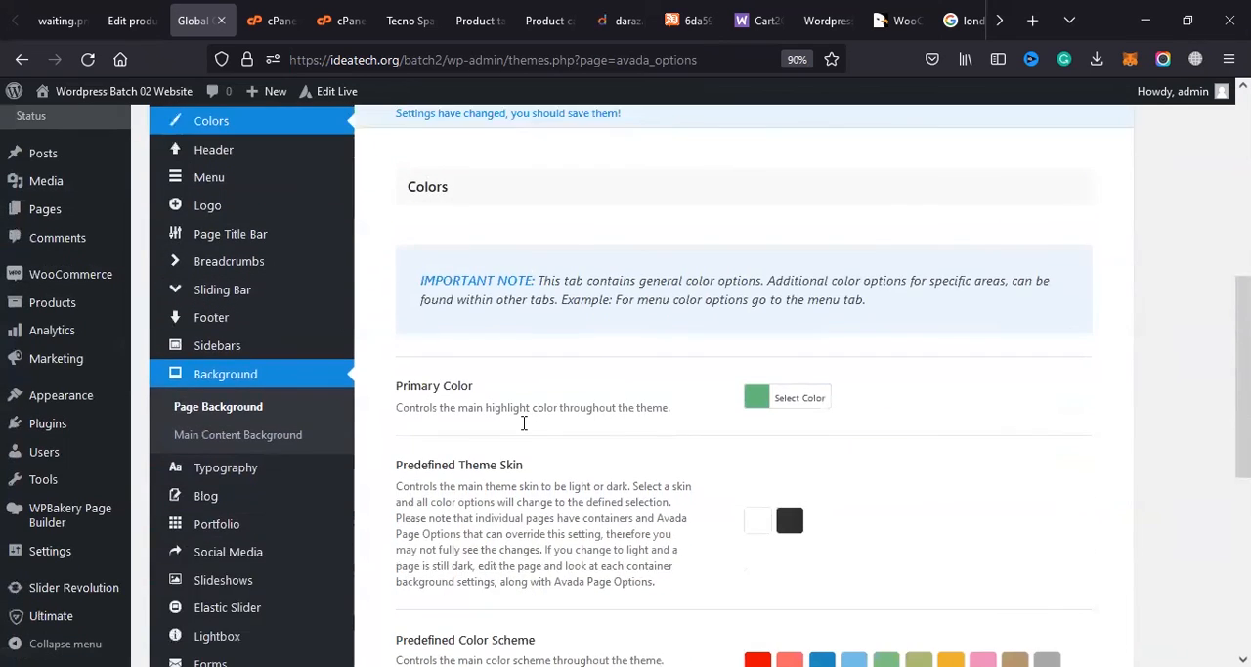
Step: Examine the theme skin and color scheme options in Colors and the breakpoint settings in the Responsive section
{"action": "scroll", "coordinate": [523, 434], "scroll_direction": "down", "scroll_amount": 3}
{"action": "scroll", "coordinate": [528, 427], "scroll_direction": "up", "scroll_amount": 1}
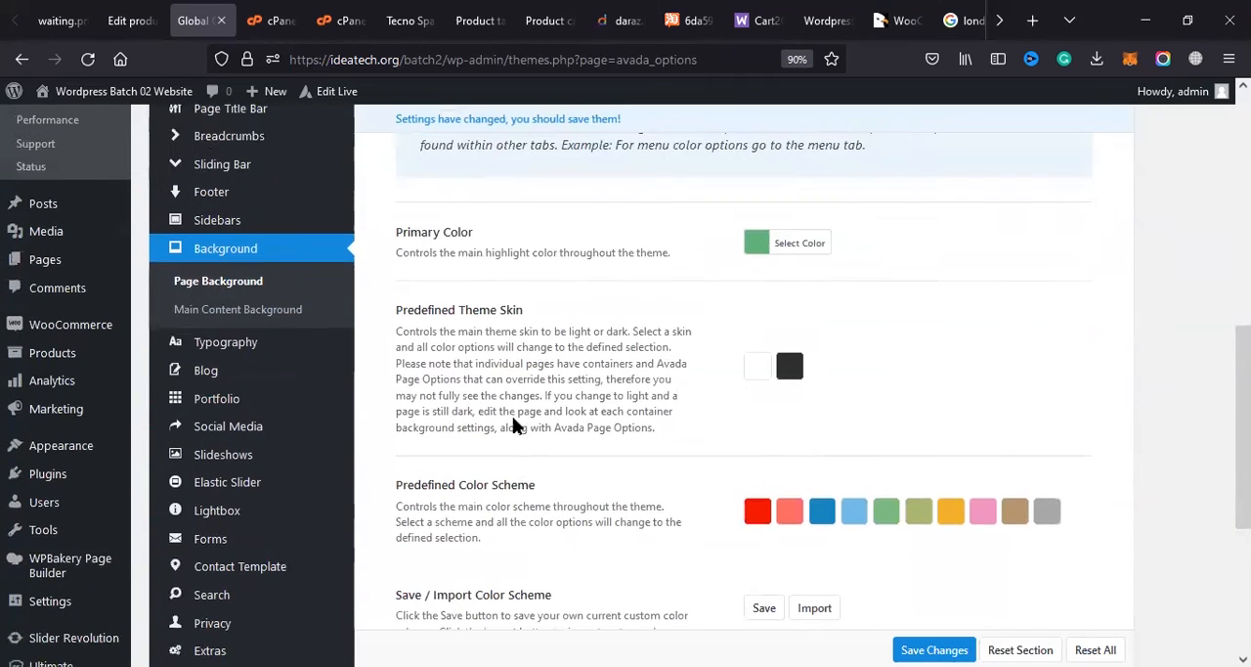
{"action": "scroll", "coordinate": [330, 358], "scroll_direction": "up", "scroll_amount": 4}
{"action": "left_click", "coordinate": [209, 268]}
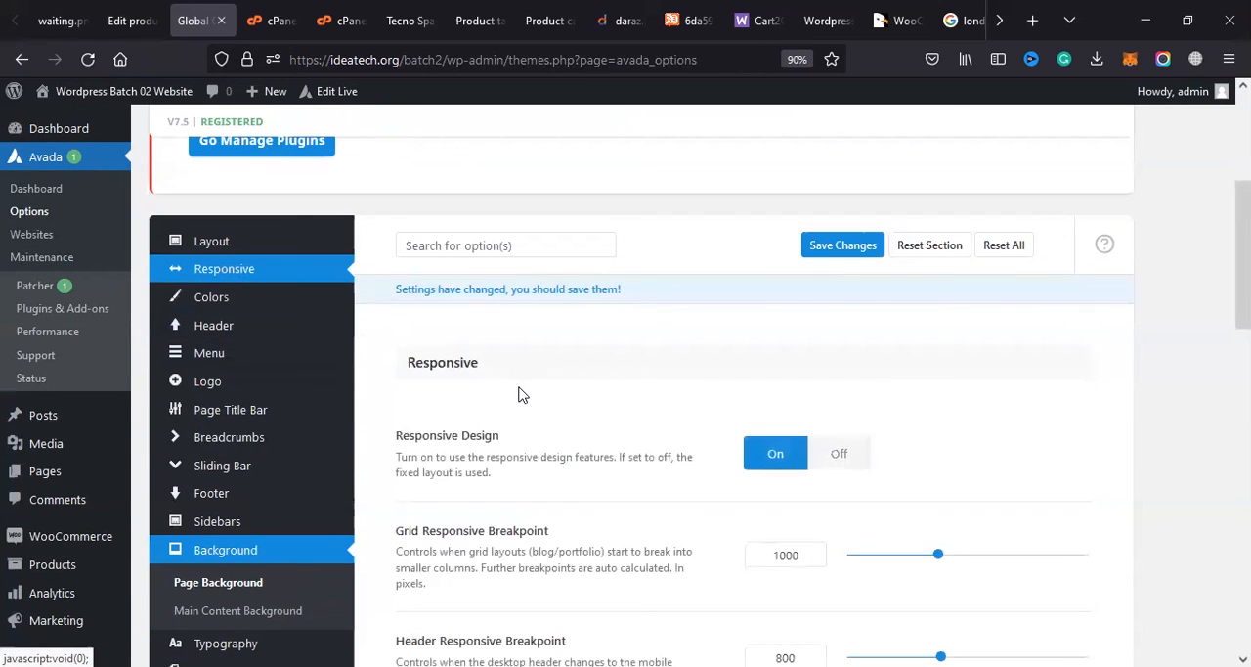
{"action": "scroll", "coordinate": [519, 396], "scroll_direction": "down", "scroll_amount": 4}
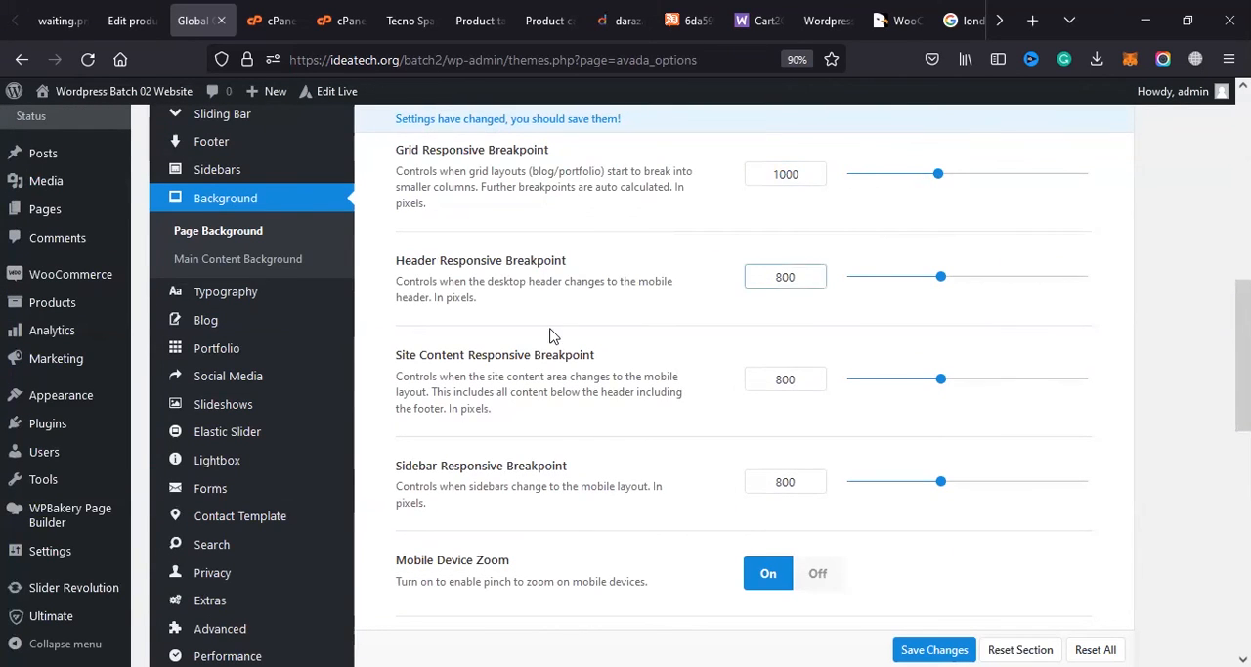
Step: View the Layout section's site layout, width and padding options and highlight the Site Width value
{"action": "scroll", "coordinate": [237, 539], "scroll_direction": "up", "scroll_amount": 5}
{"action": "left_click", "coordinate": [279, 411]}
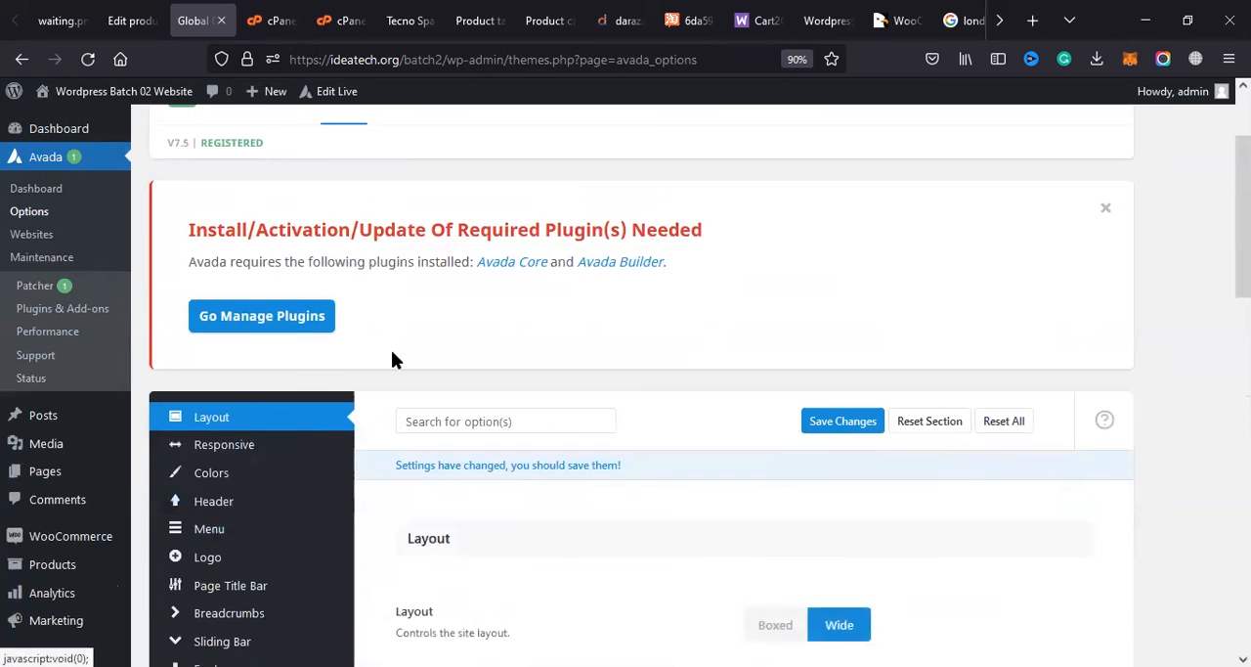
{"action": "scroll", "coordinate": [436, 336], "scroll_direction": "down", "scroll_amount": 5}
{"action": "scroll", "coordinate": [834, 331], "scroll_direction": "up", "scroll_amount": 2}
{"action": "double_click", "coordinate": [818, 244]}
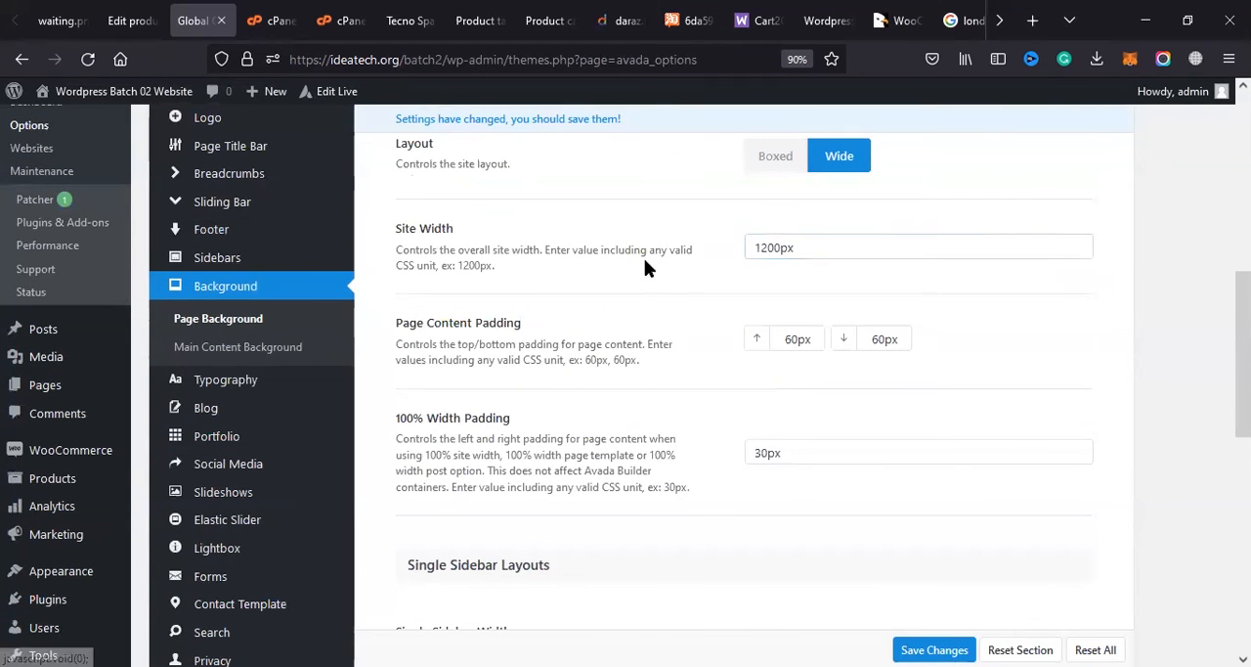
{"action": "left_click_drag", "start_coordinate": [804, 243], "coordinate": [712, 242]}
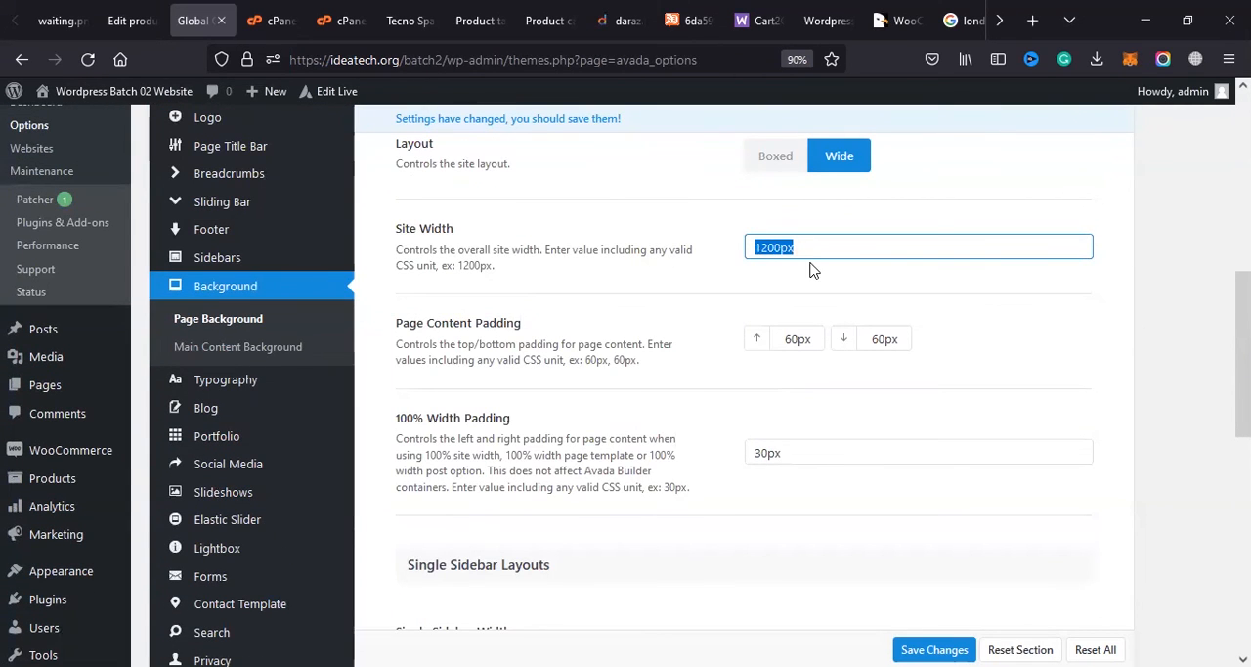